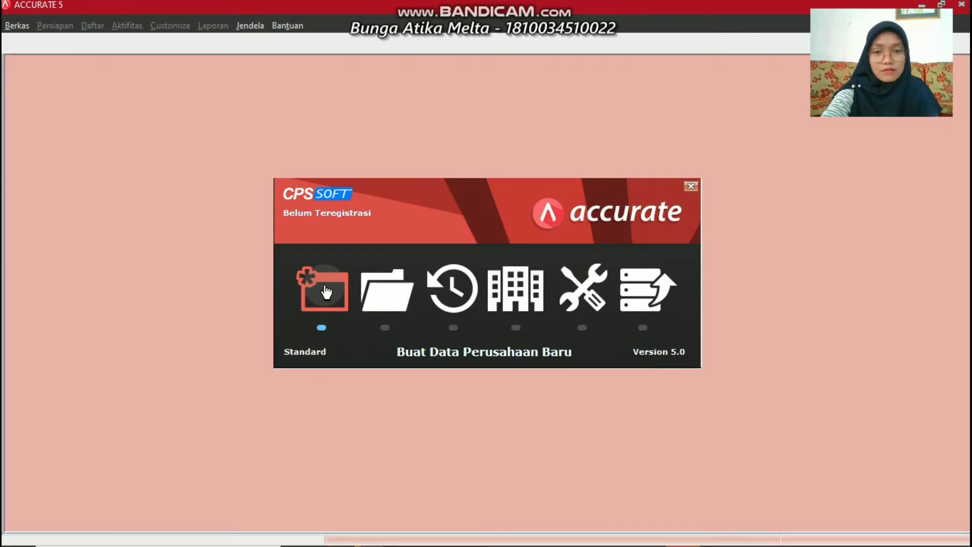
Create a new local company database named Pinci Cloting on drive D (D:\Pinci Cloting.GDB)
left_click(324, 287)
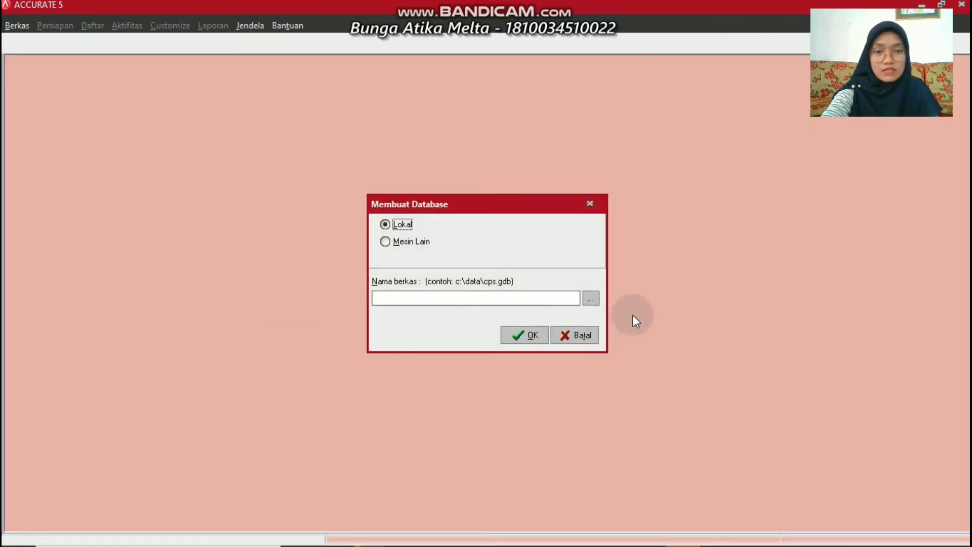
left_click(591, 298)
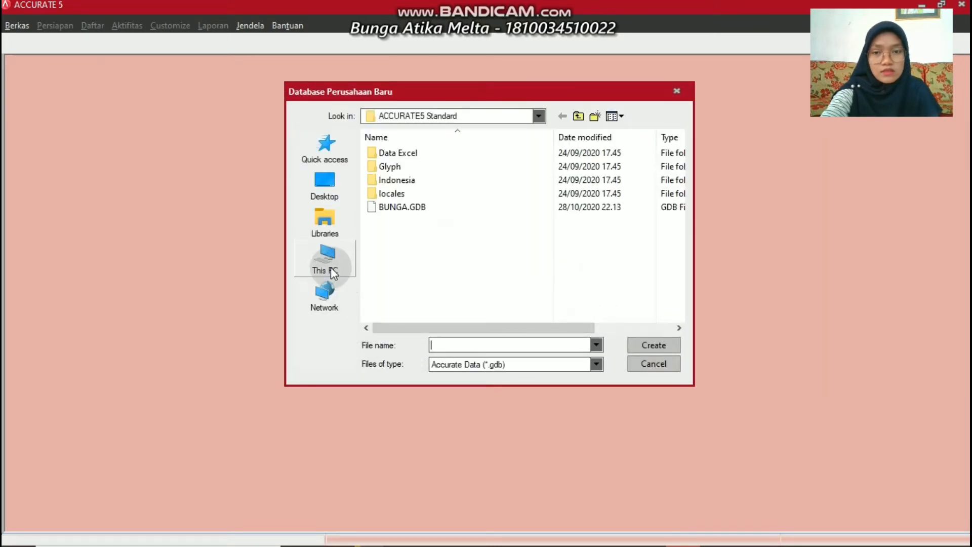
left_click(332, 271)
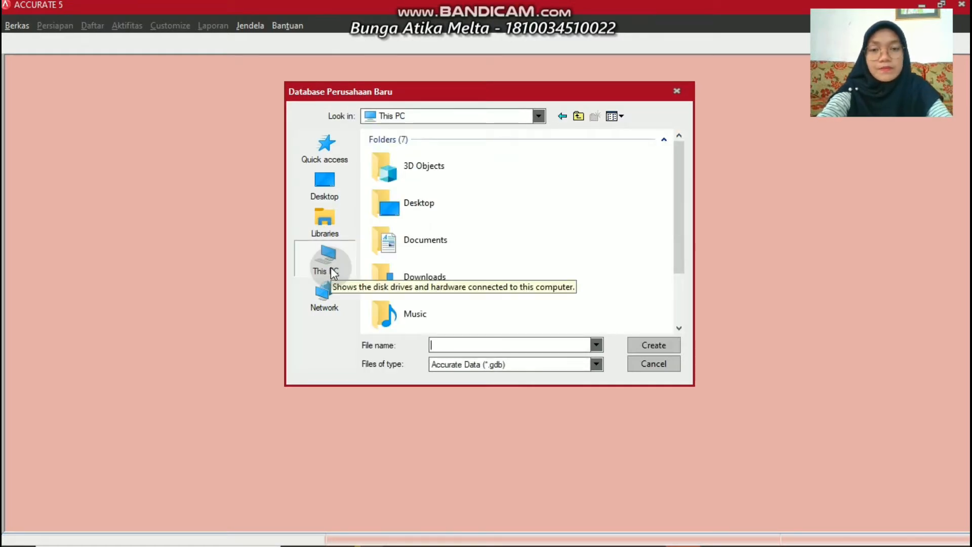
left_click(679, 329)
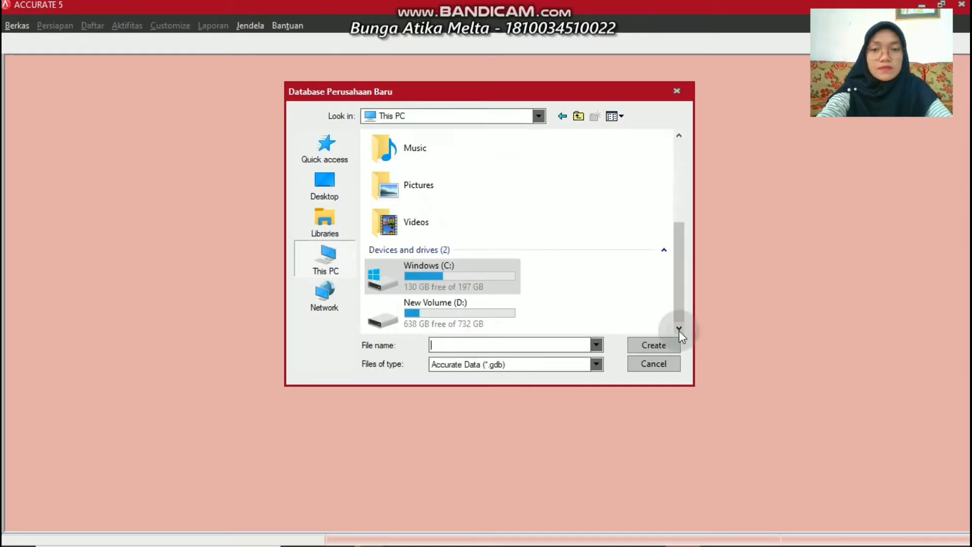
left_click(441, 310)
double_click(440, 310)
left_click(449, 345)
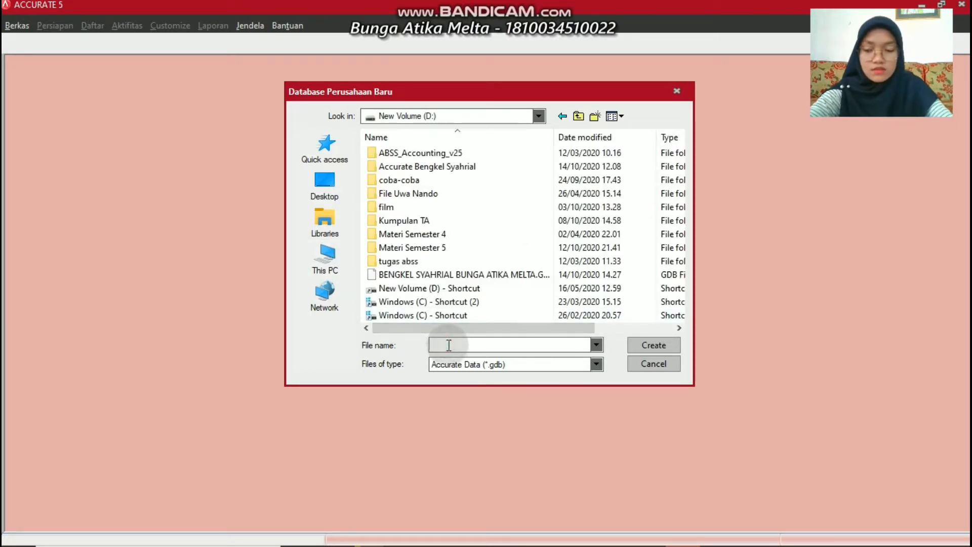
type("Pinci ")
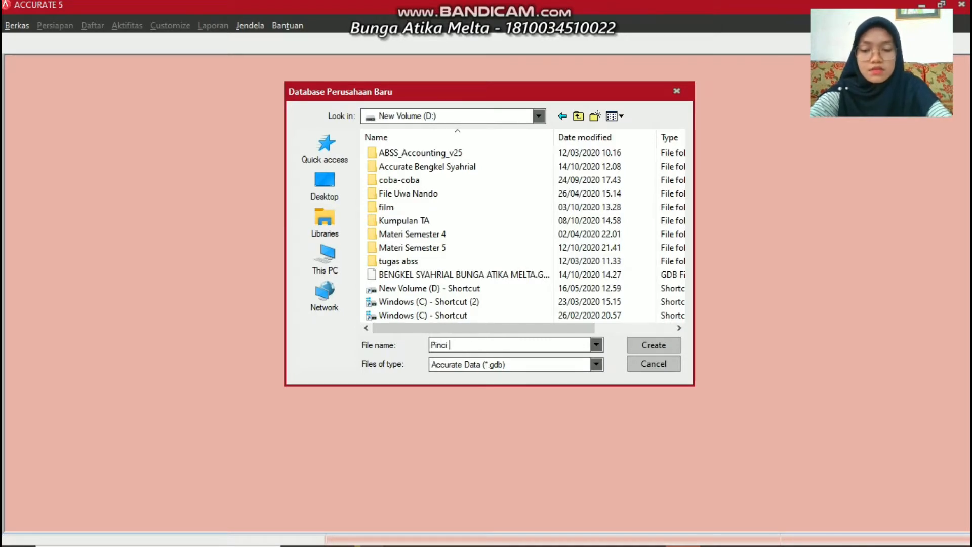
type("Cloting")
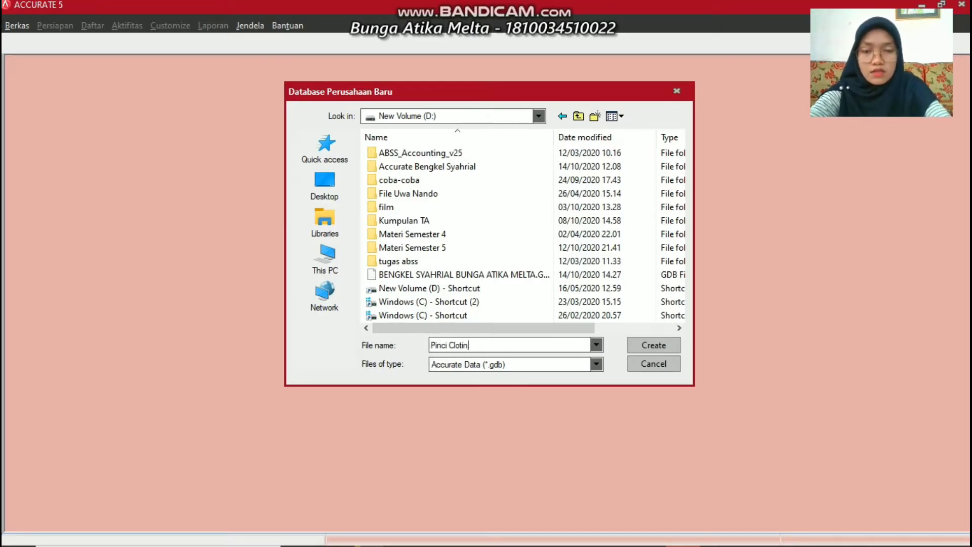
left_click(642, 344)
left_click(519, 333)
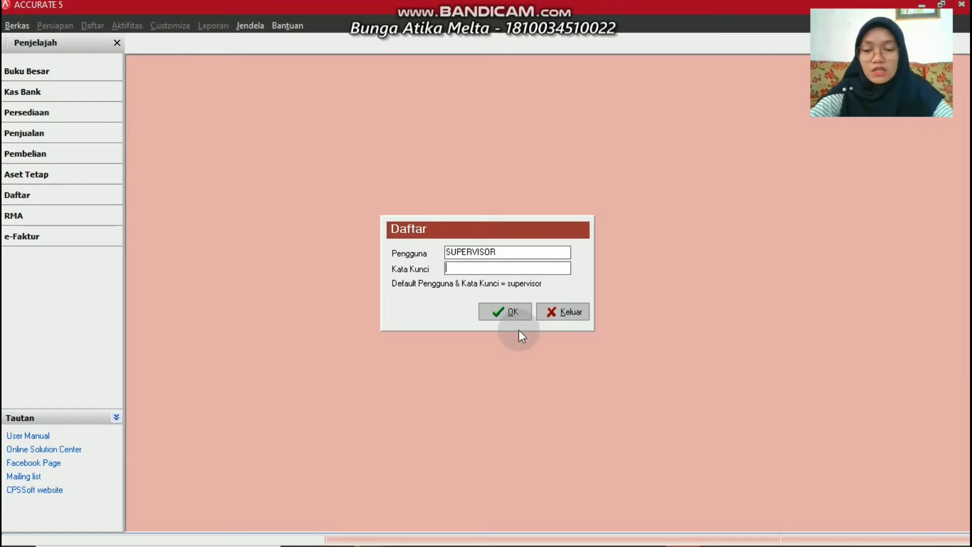
Log in to the new database as SUPERVISOR, entering the account password
type("superv")
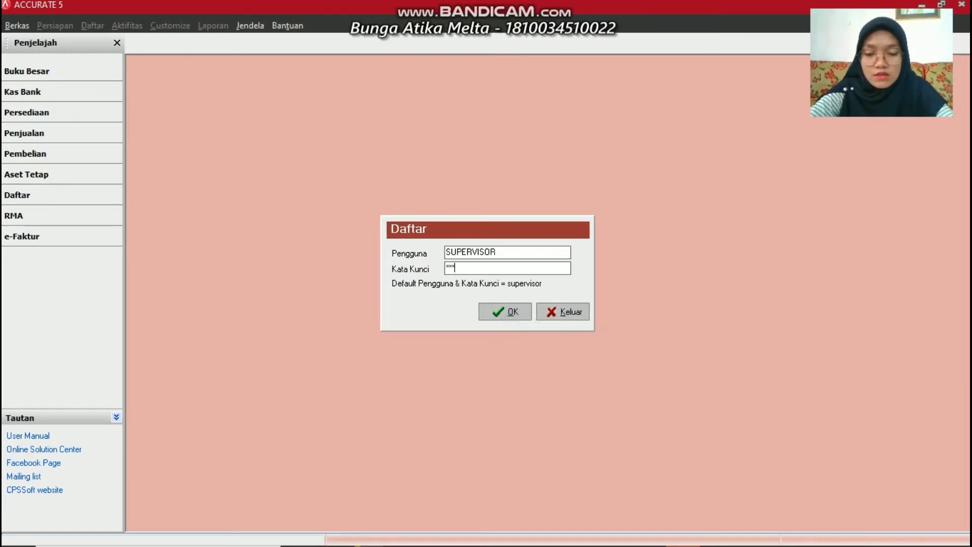
type("isor")
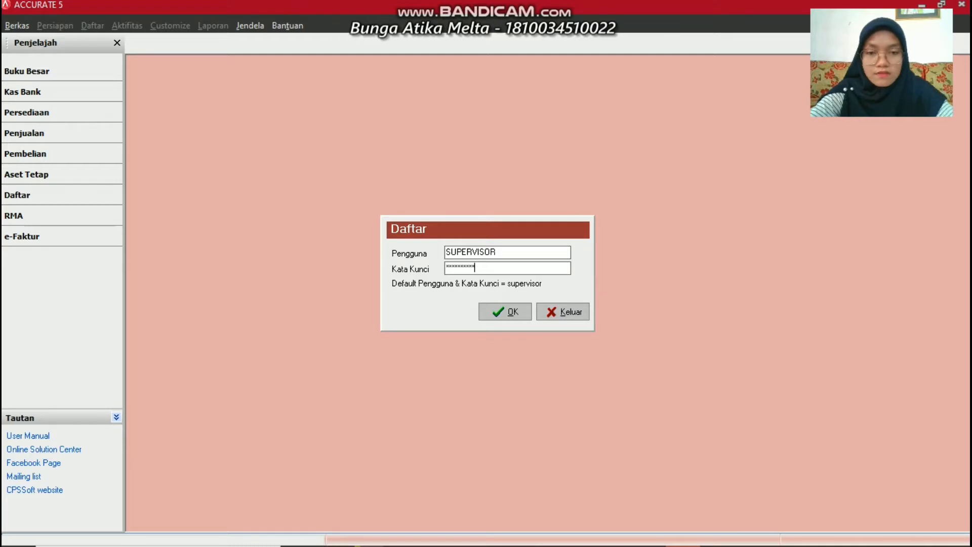
left_click(499, 312)
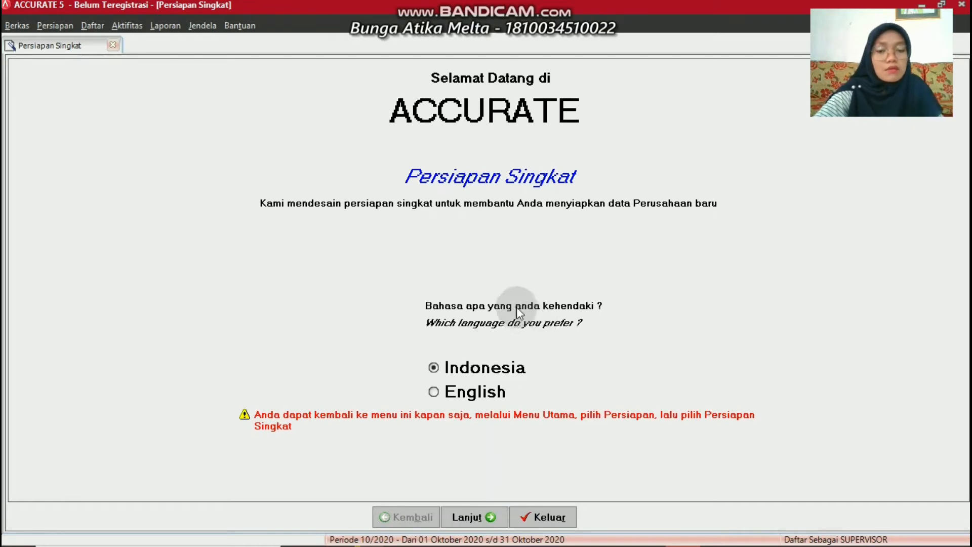
Keep Indonesian as the language, choose Persiapan Mahir, and advance to the currency step
left_click(469, 516)
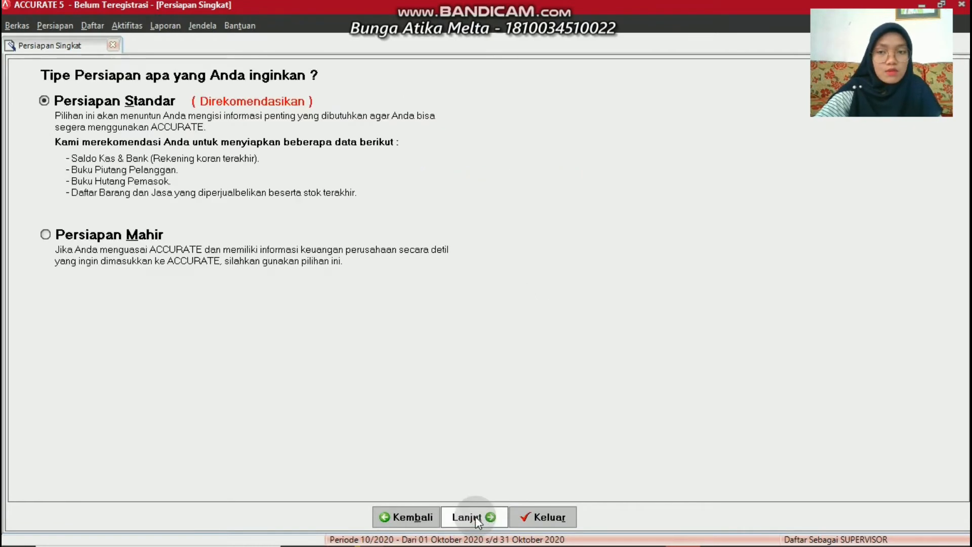
left_click(45, 236)
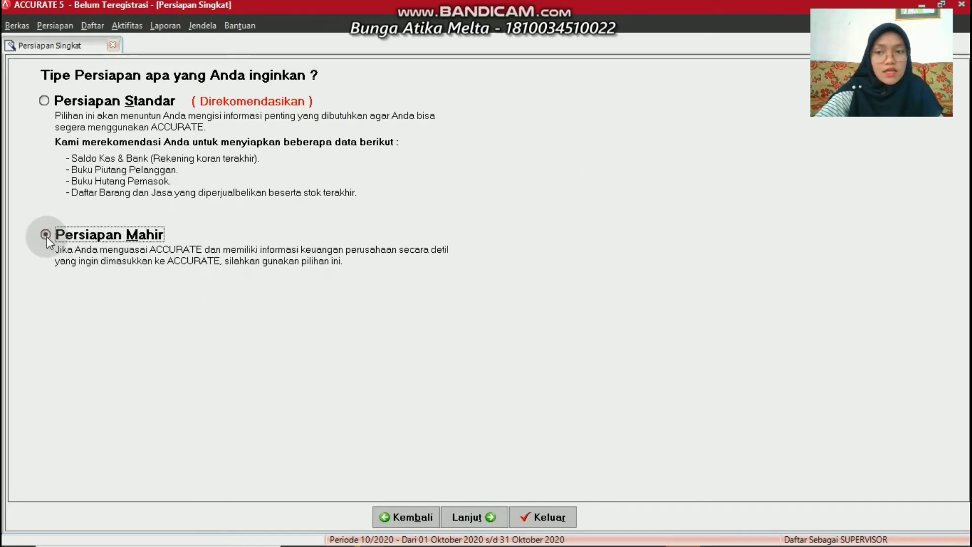
left_click(463, 519)
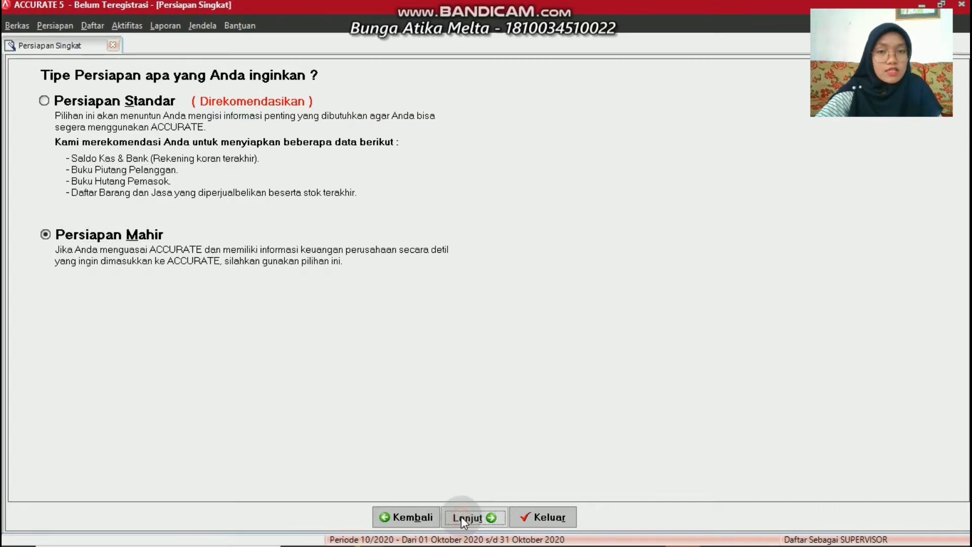
left_click(387, 405)
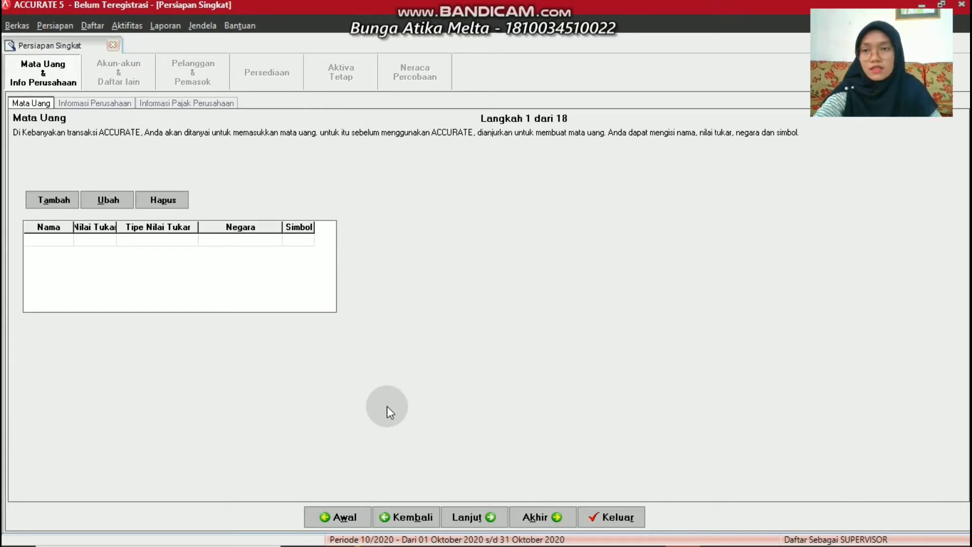
Add currency Rupiah (rate 1, Indonesia, symbol Rp) as the default, then continue
left_click(45, 202)
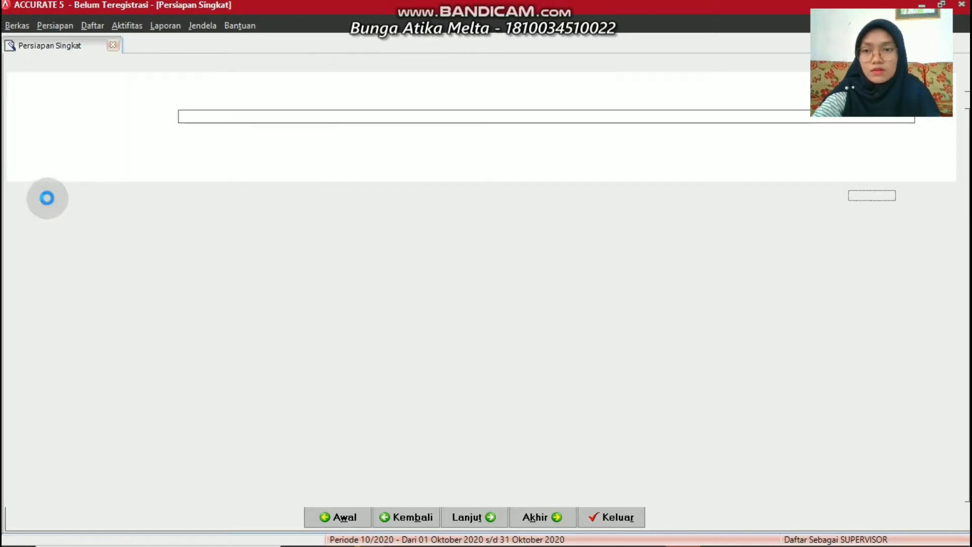
left_click(127, 92)
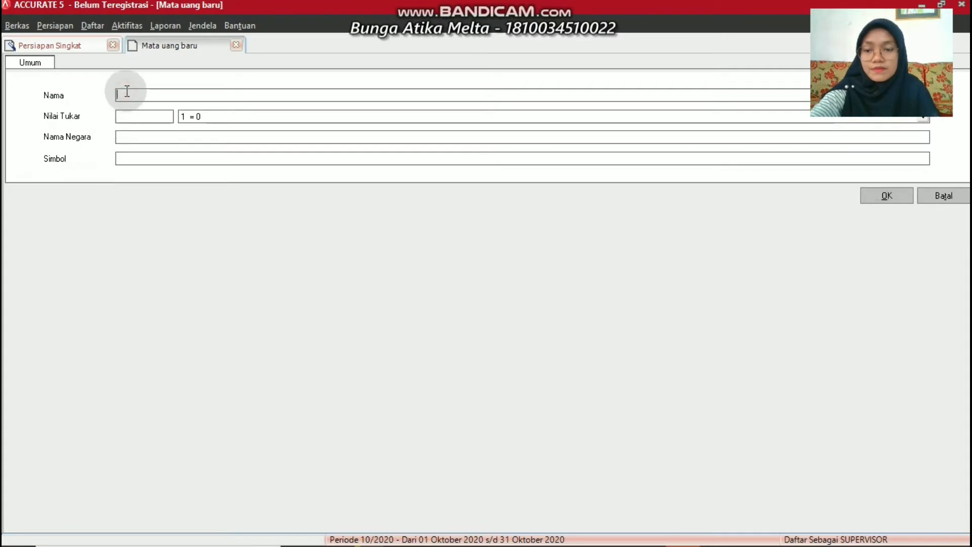
type("Rupiah")
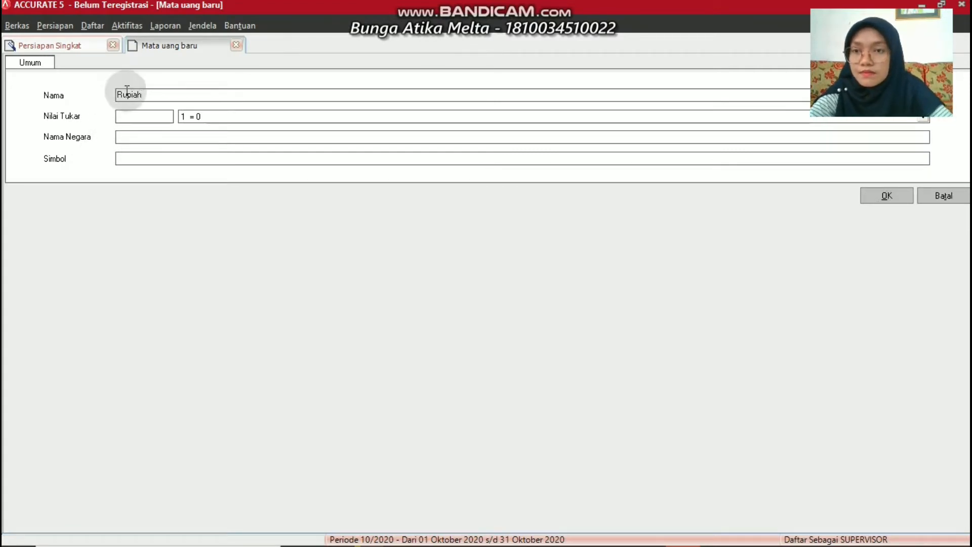
key("Tab")
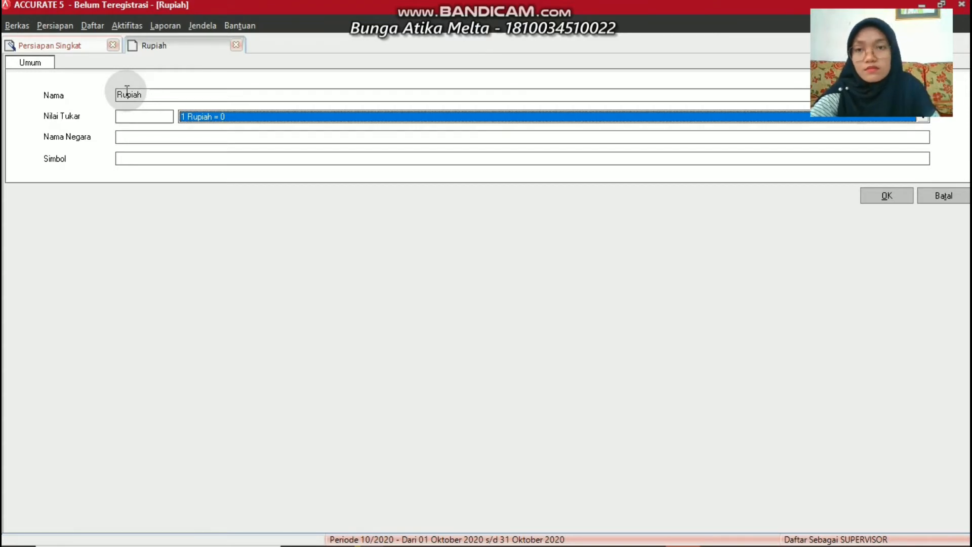
left_click(153, 116)
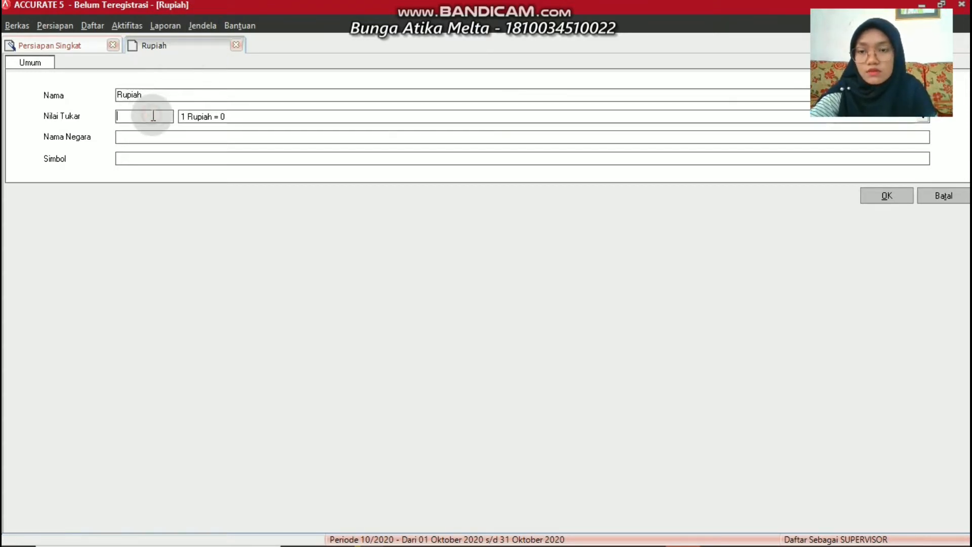
type("1")
left_click(151, 115)
key("Tab")
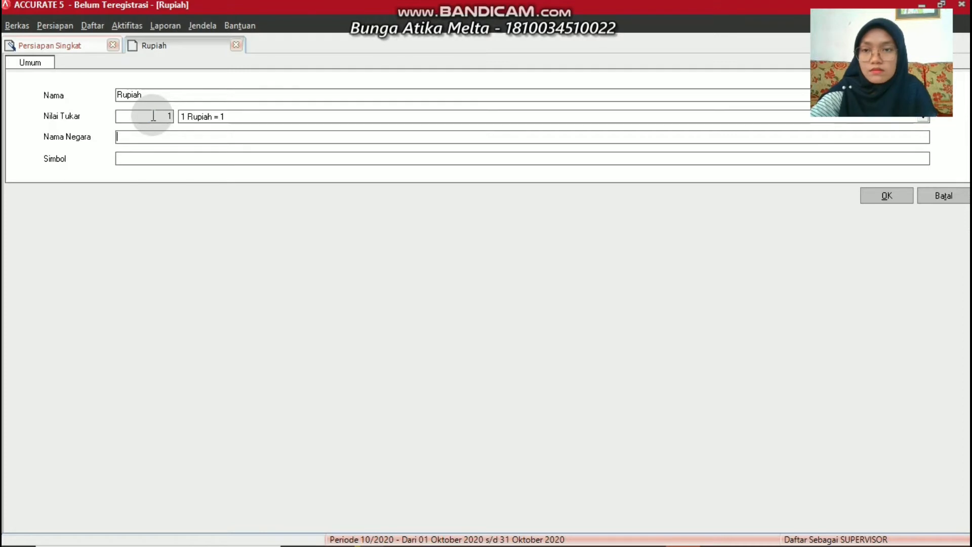
type("Indonesia")
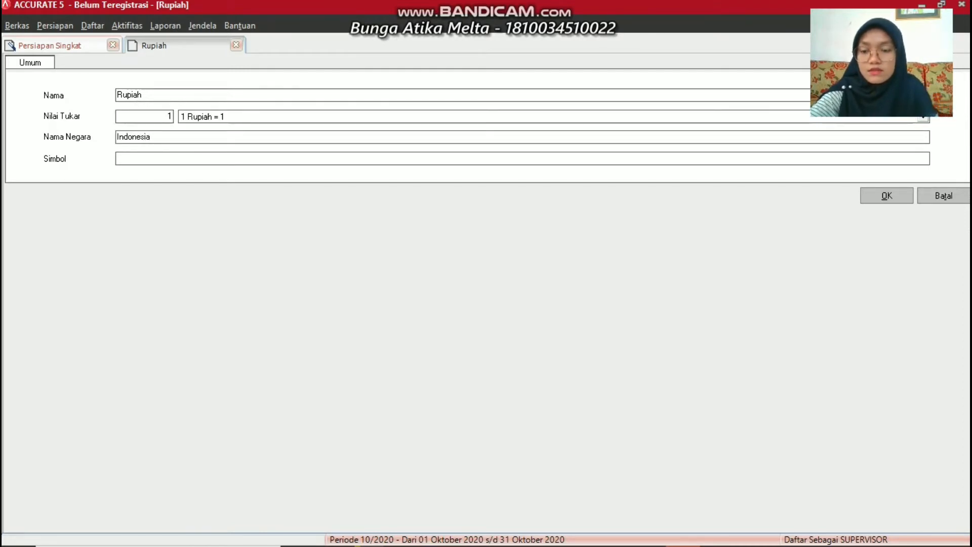
key("Tab")
type("Rp")
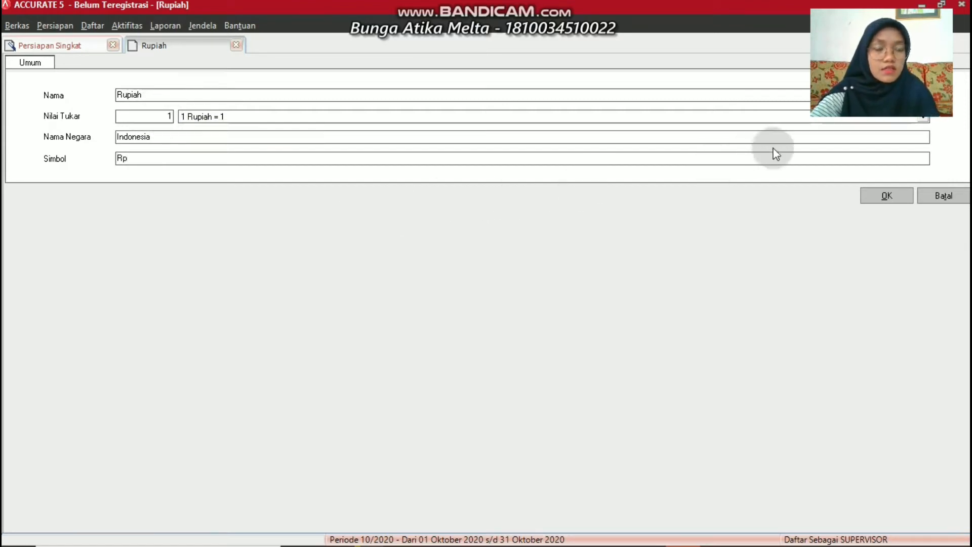
left_click(878, 195)
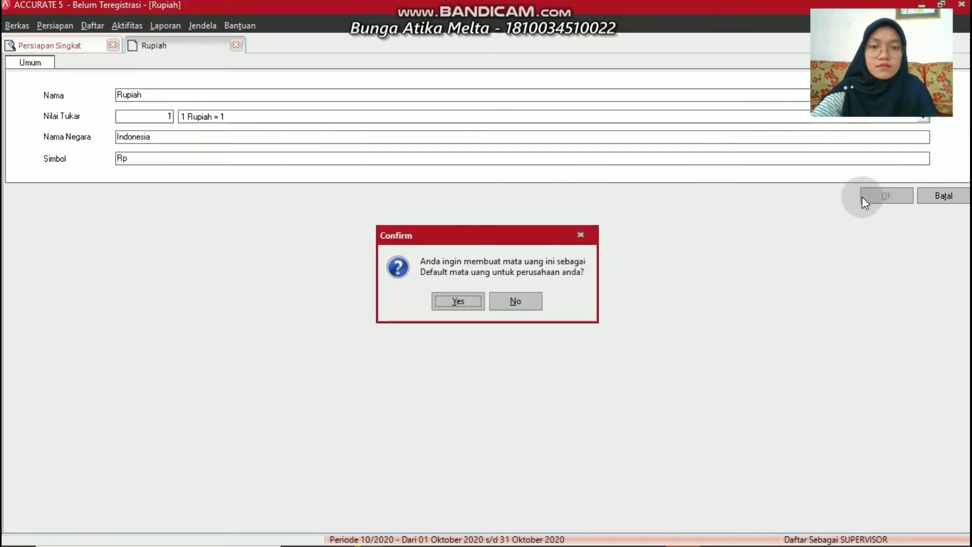
left_click(476, 308)
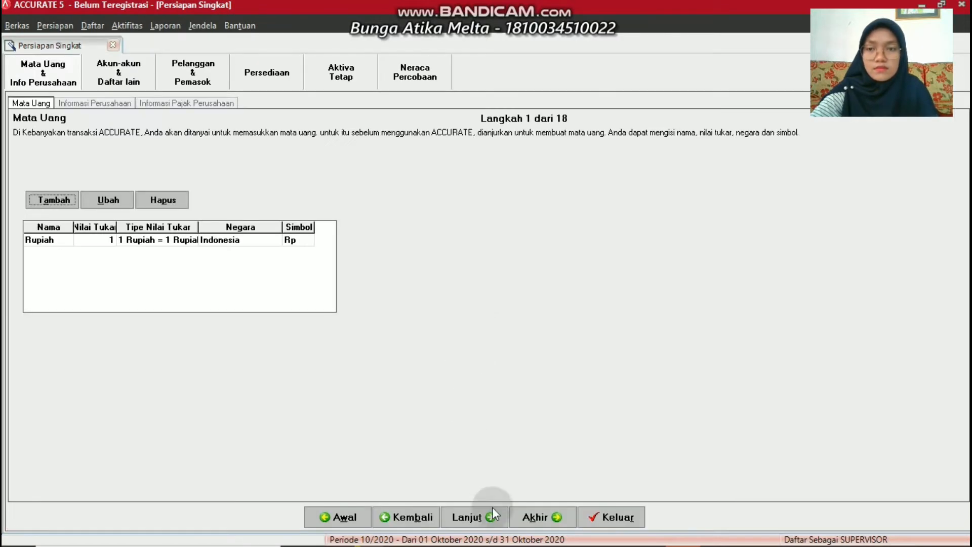
left_click(473, 518)
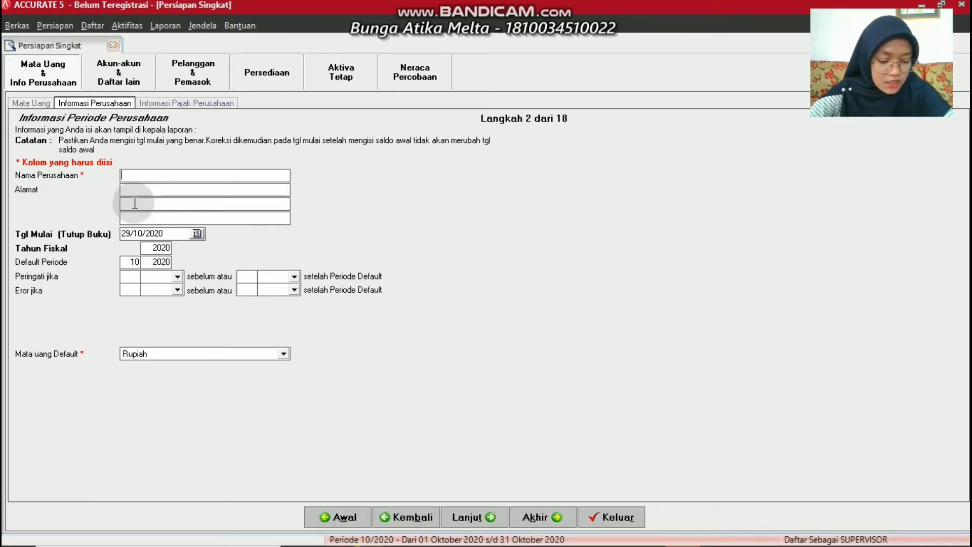
Enter company name Pinci Cloting and the three-line address ending in Padang
type("Pin")
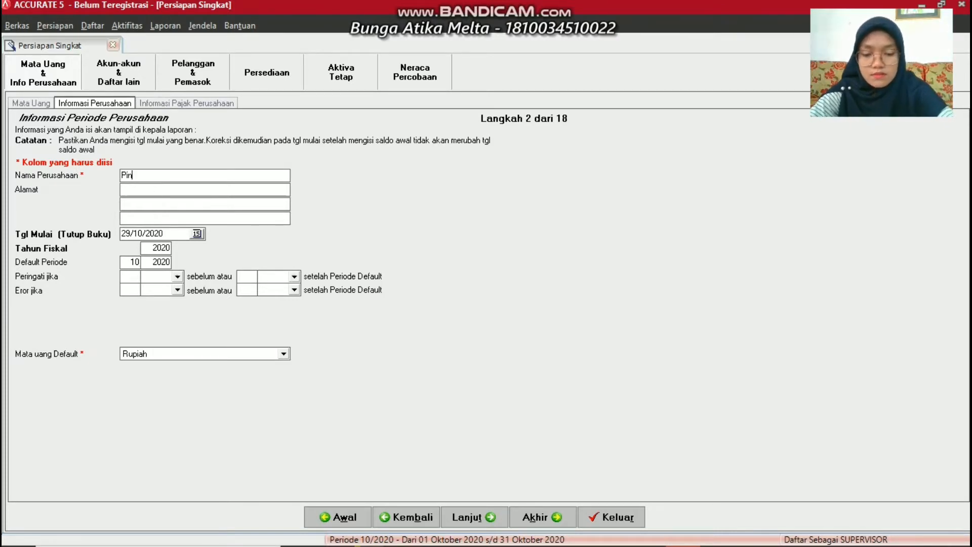
type("ci Cloting")
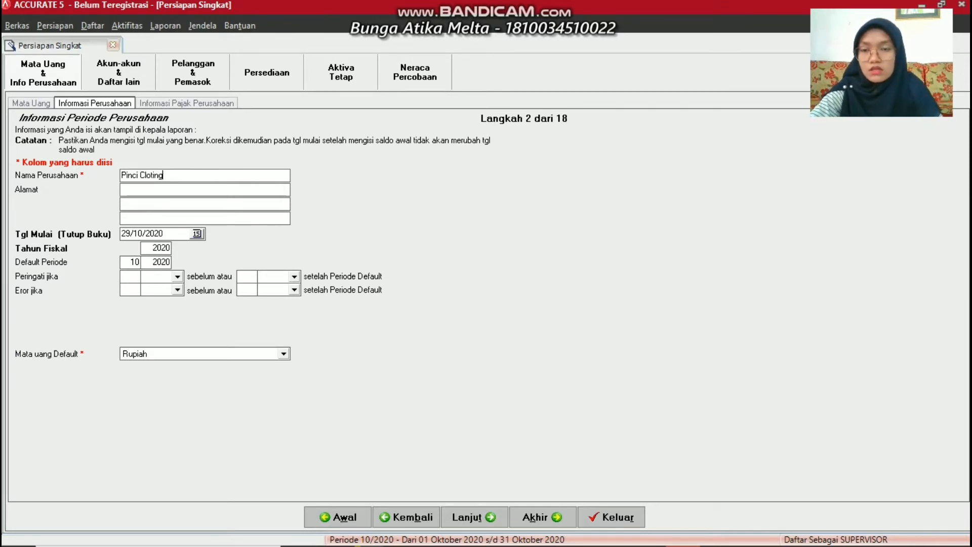
key("Tab")
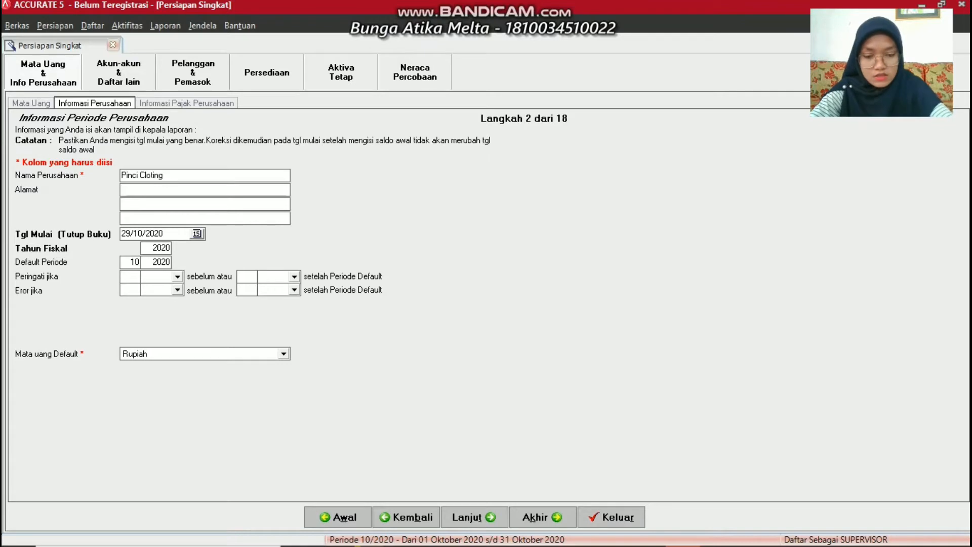
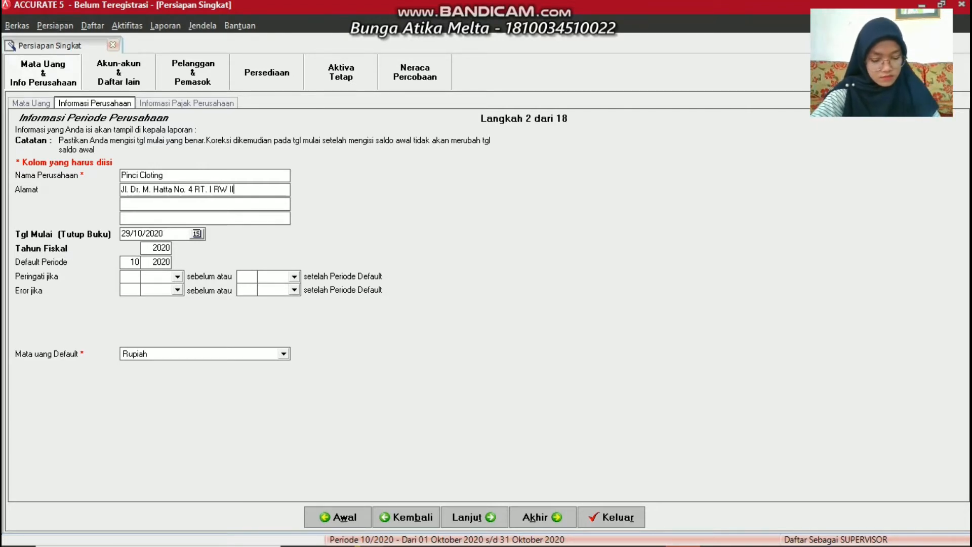
left_click(128, 203)
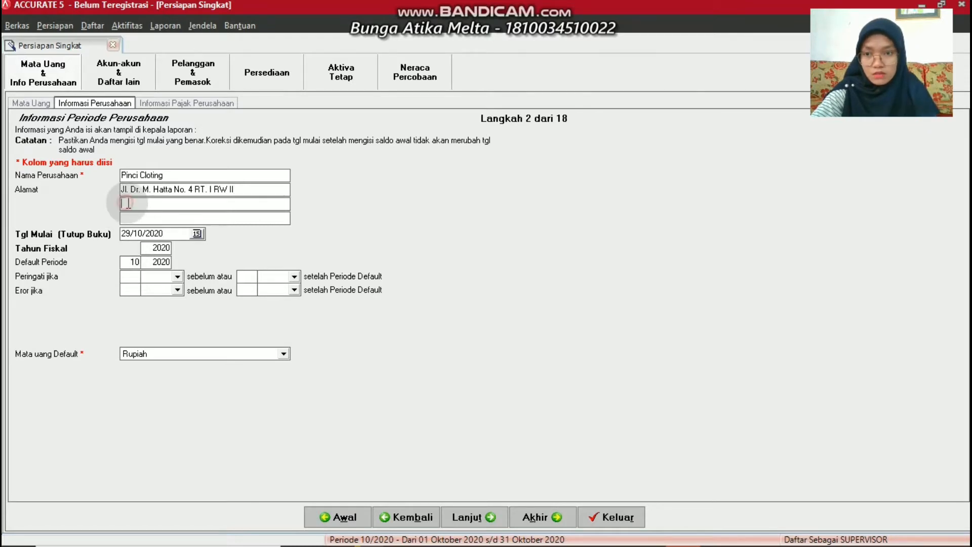
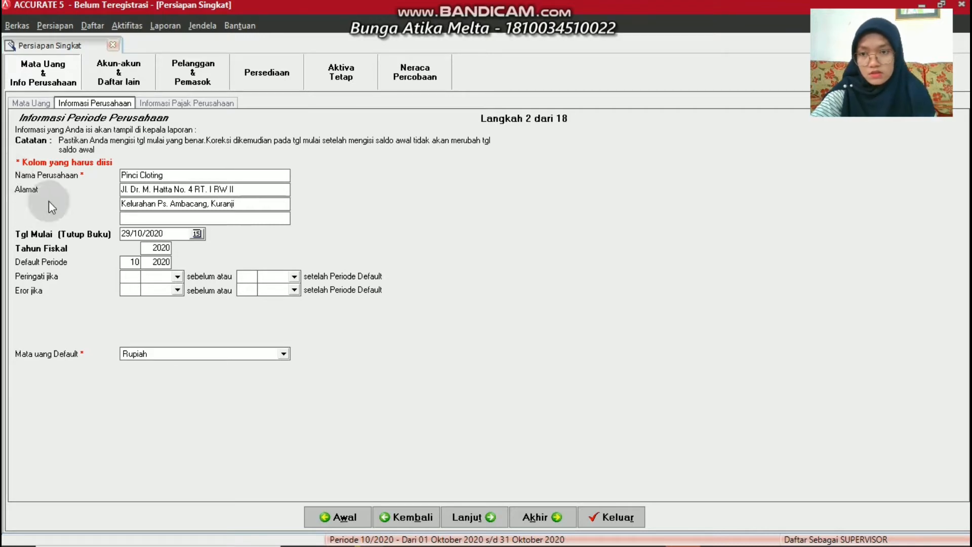
left_click(145, 216)
type("P")
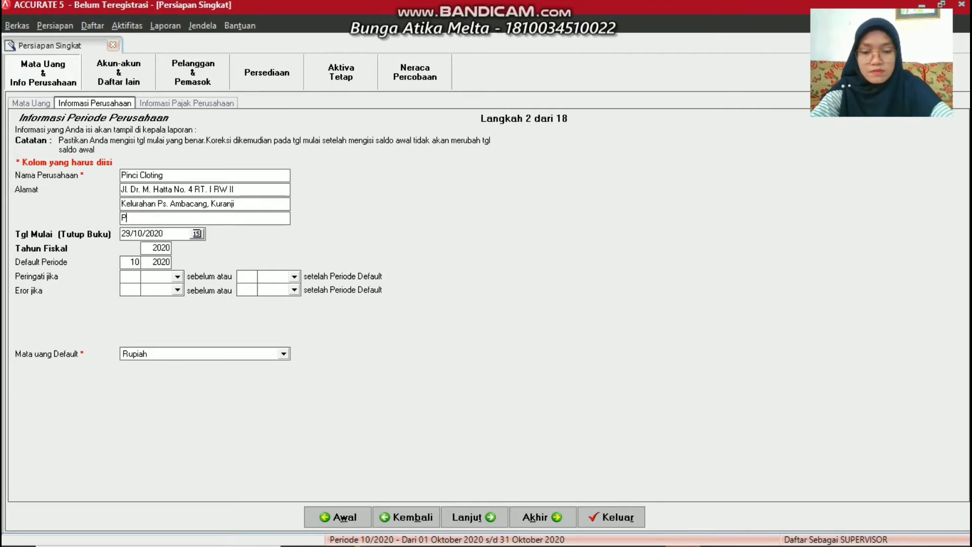
type("adang")
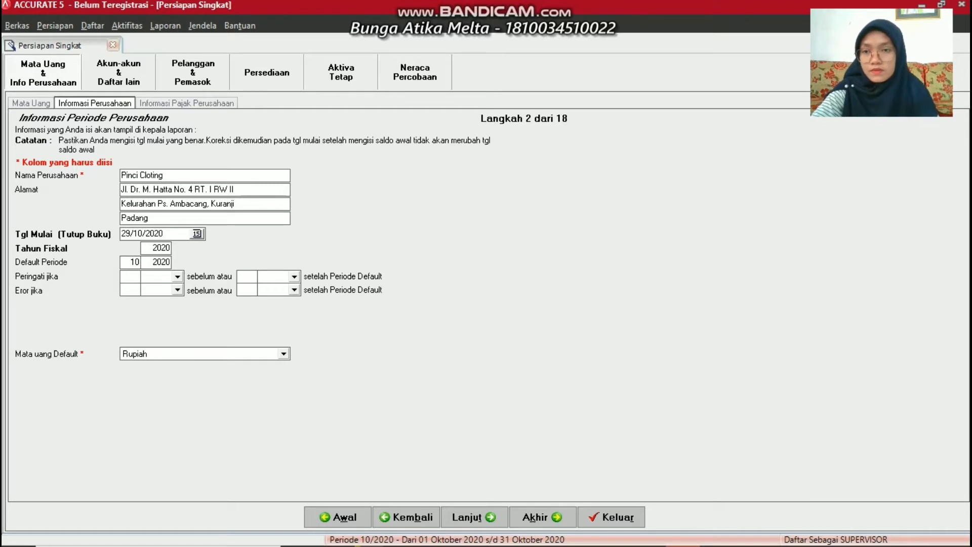
Set start date 29/02/2016 and fiscal year 2016, then proceed to tax information
left_click(183, 232)
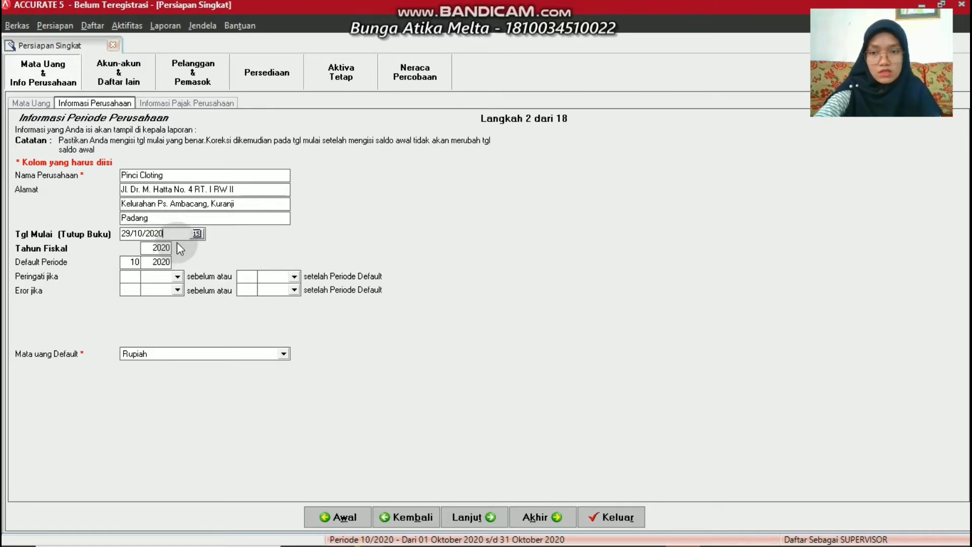
key("BackSpace")
key("BackSpace")
key("BackSpace")
key("BackSpace")
key("BackSpace")
key("BackSpace")
key("BackSpace")
key("BackSpace")
key("BackSpace")
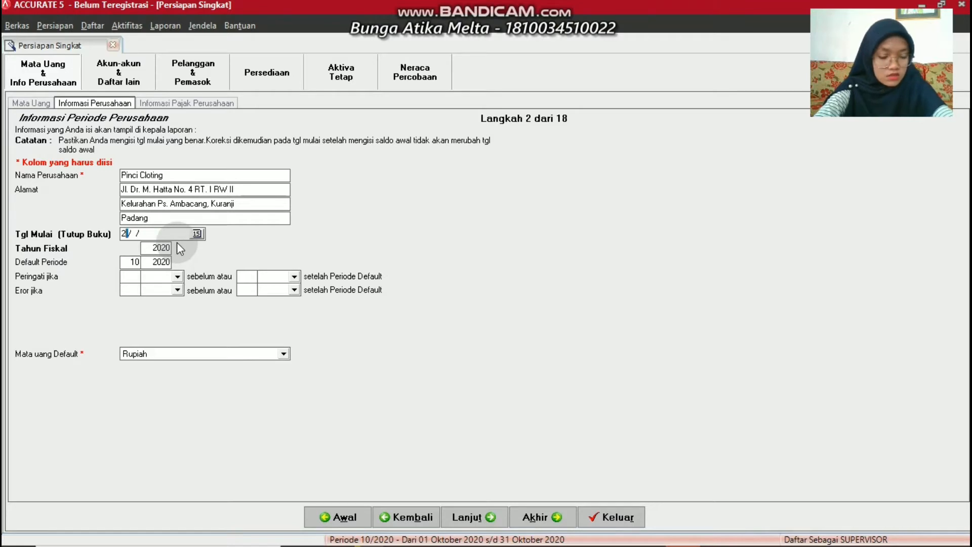
type("29/")
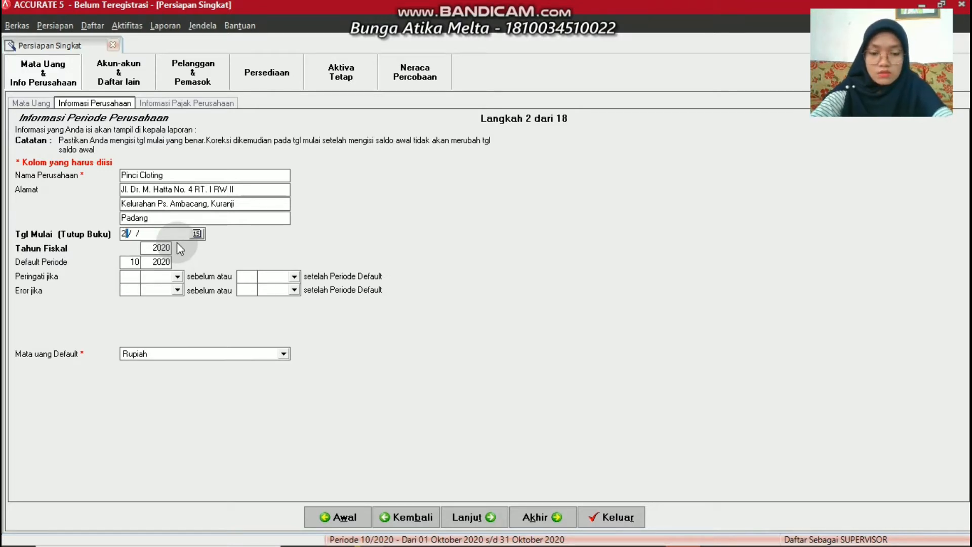
type("02")
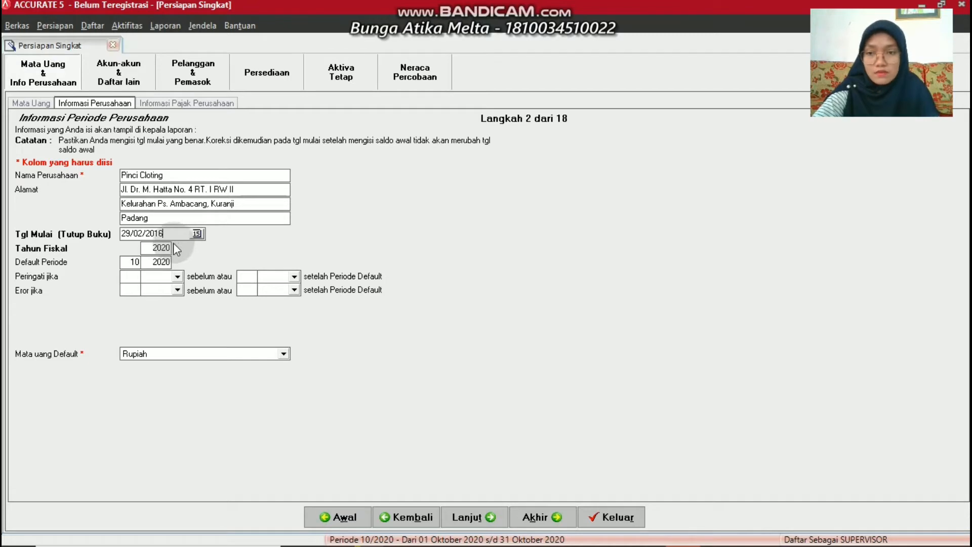
key("Tab")
type("20")
key("BackSpace")
key("BackSpace")
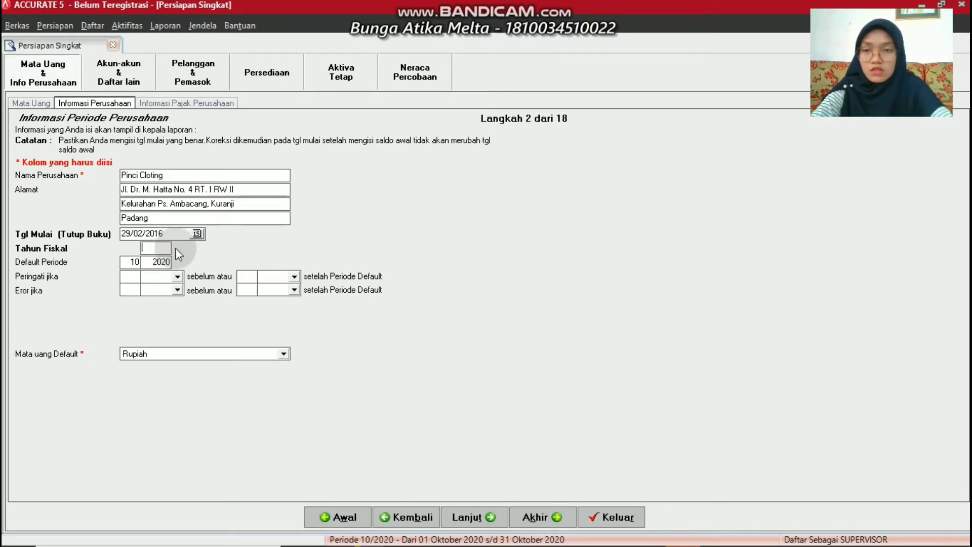
type("16")
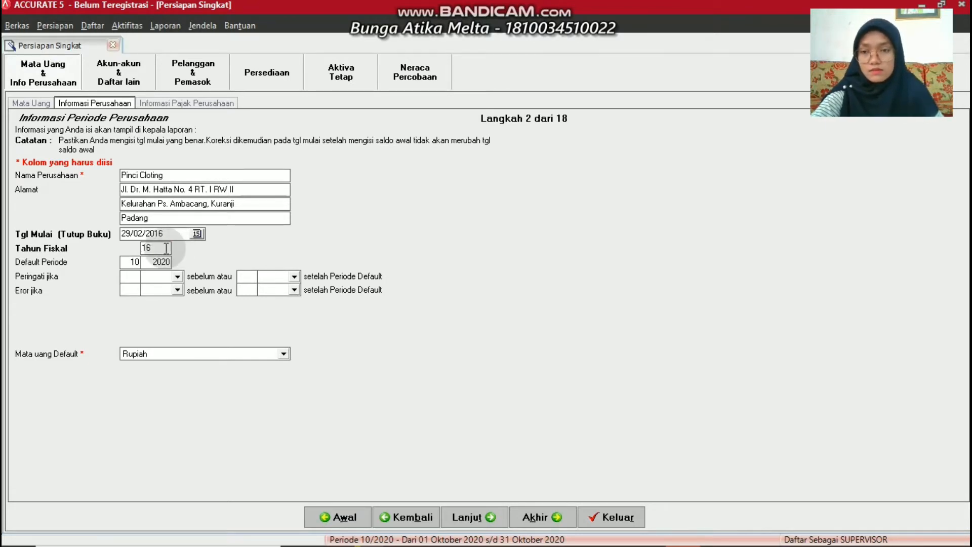
left_click(471, 509)
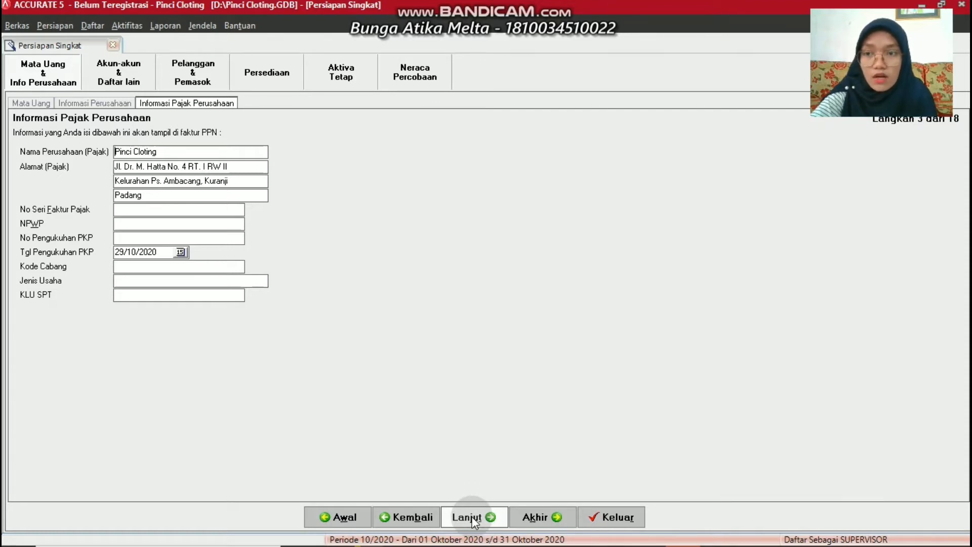
Advance to the account list and open Account Receivable Rupiah for editing
left_click(475, 521)
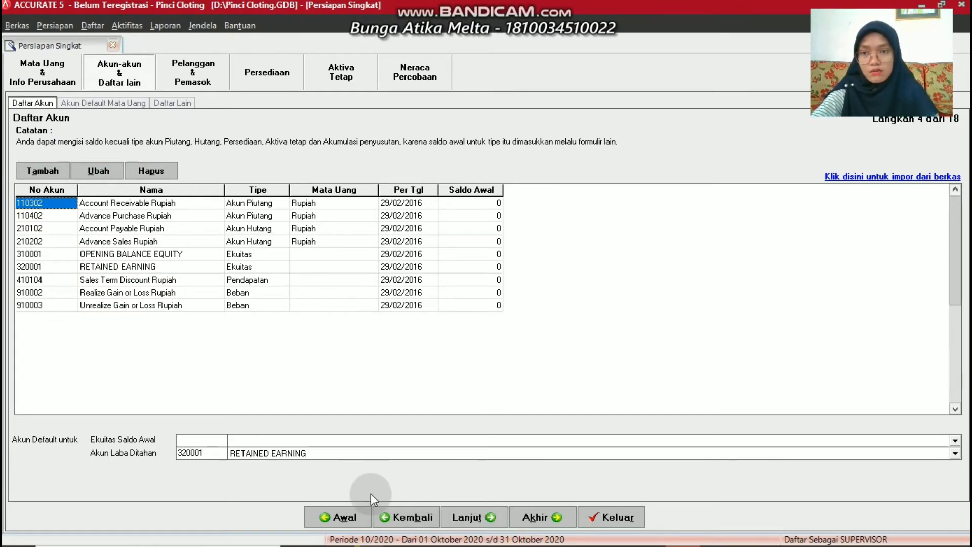
left_click(101, 164)
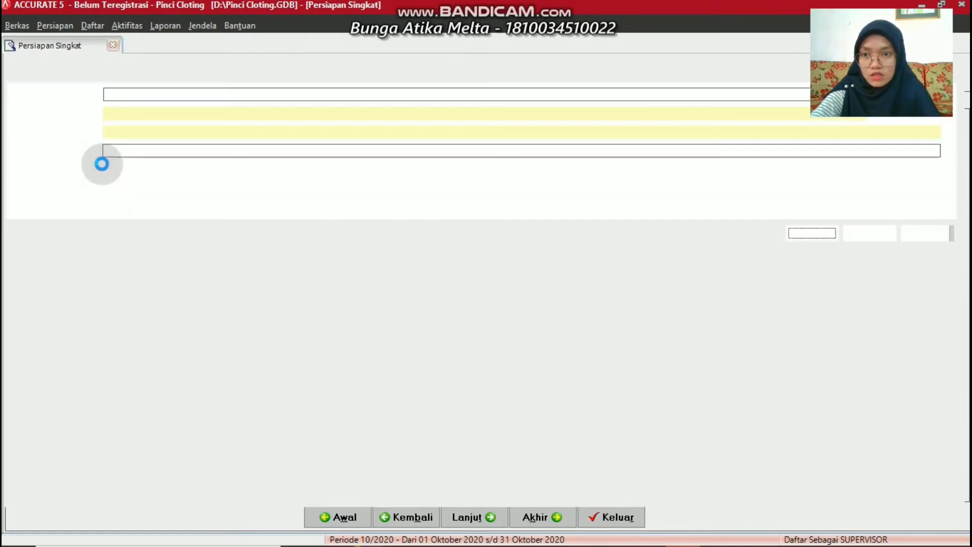
Set the receivable account to number 1-1201 named Account Receivable
left_click(145, 112)
left_click(145, 111)
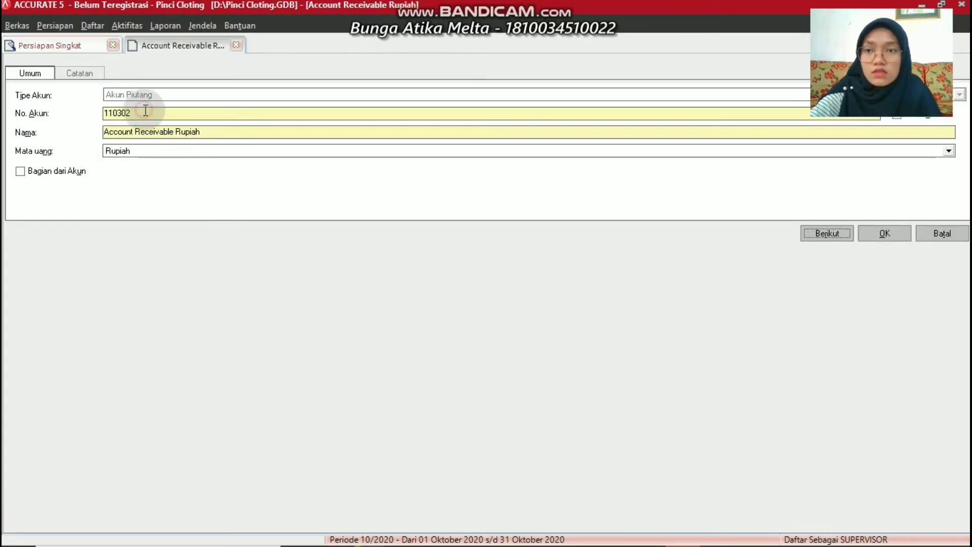
key("BackSpace")
key("BackSpace")
key("BackSpace")
key("BackSpace")
key("BackSpace")
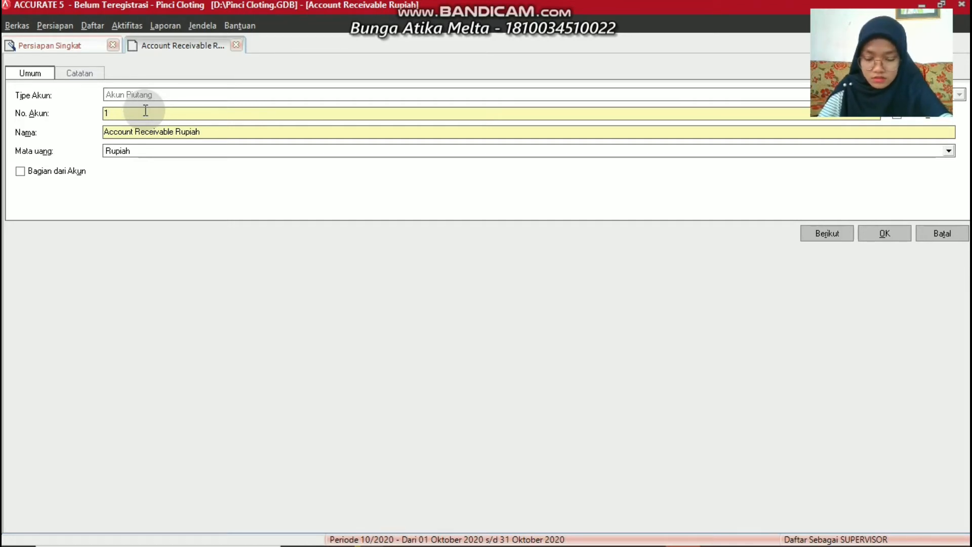
type("-120")
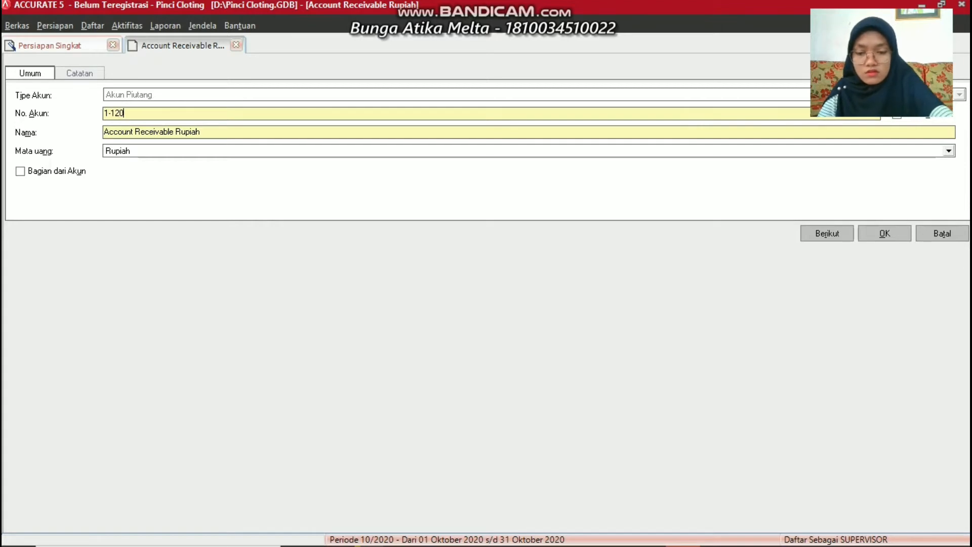
type("1")
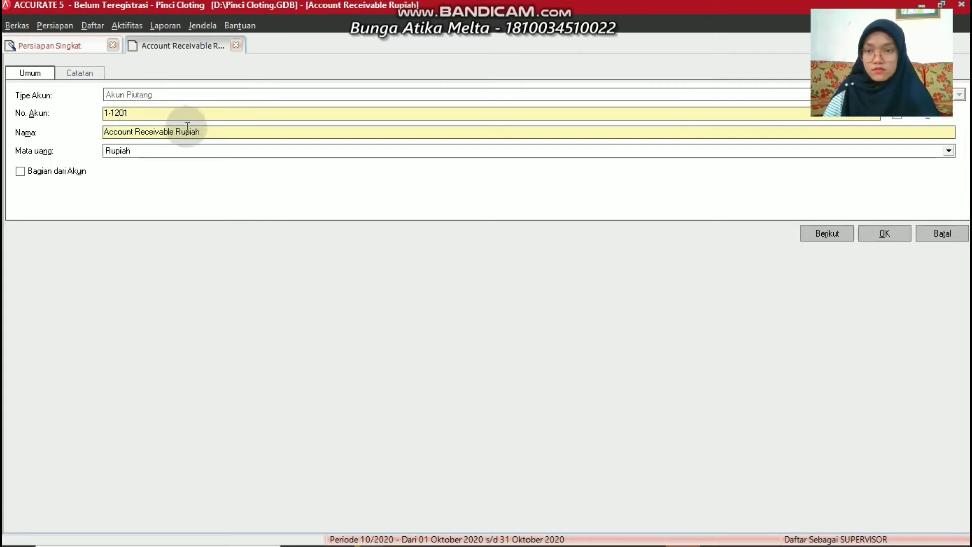
left_click(218, 134)
key("BackSpace")
key("BackSpace")
key("BackSpace")
key("BackSpace")
key("BackSpace")
key("BackSpace")
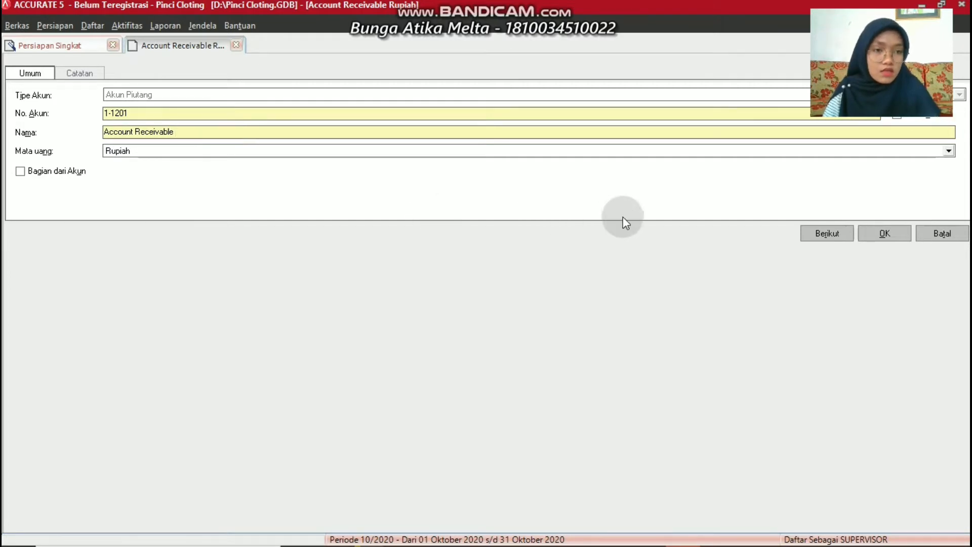
left_click(885, 233)
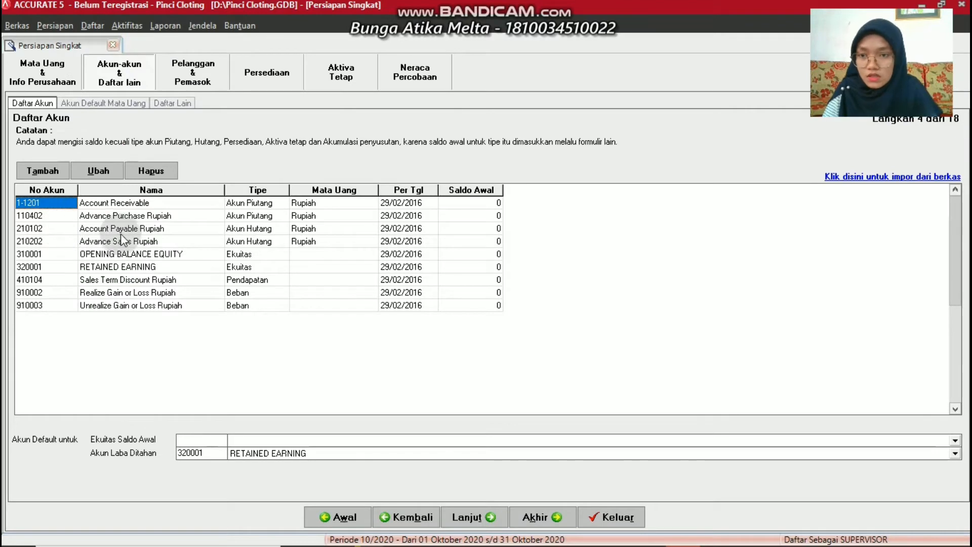
Change Account Payable Rupiah to number 2-1100 named Account Payable
left_click(120, 232)
left_click(101, 170)
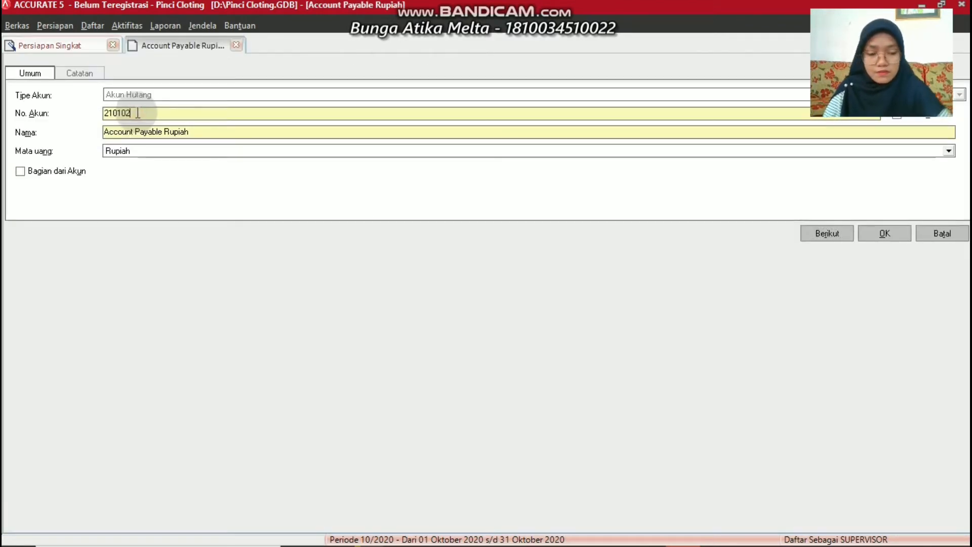
key("BackSpace")
key("BackSpace")
key("BackSpace")
key("BackSpace")
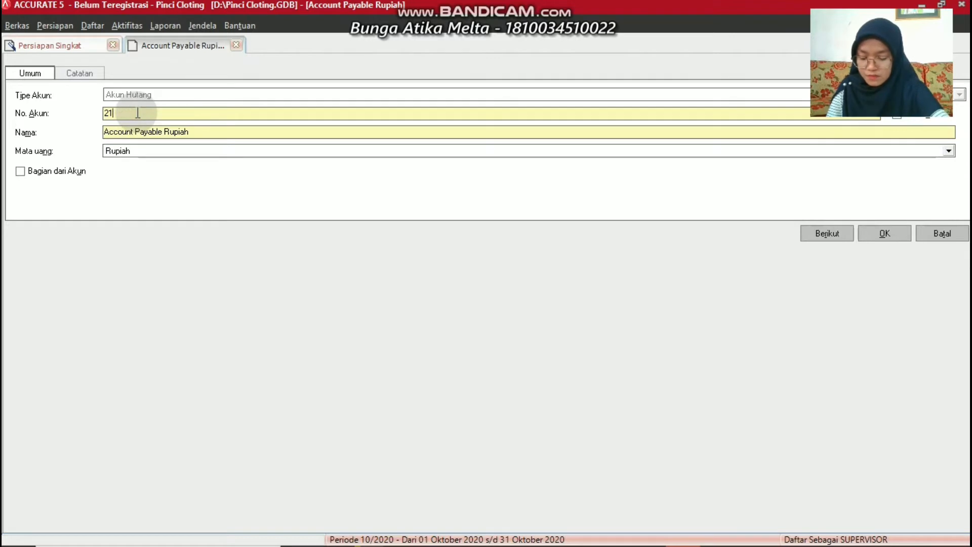
key("BackSpace")
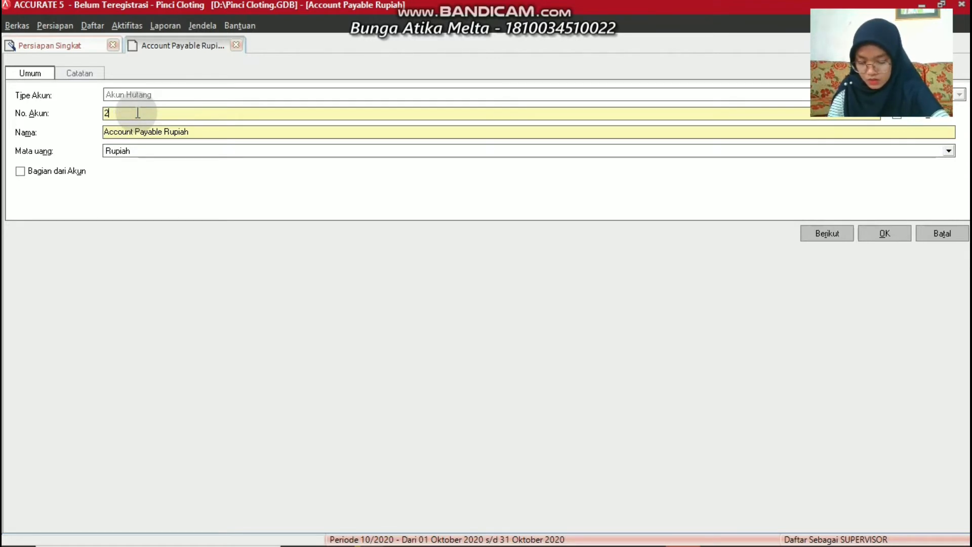
type("-11")
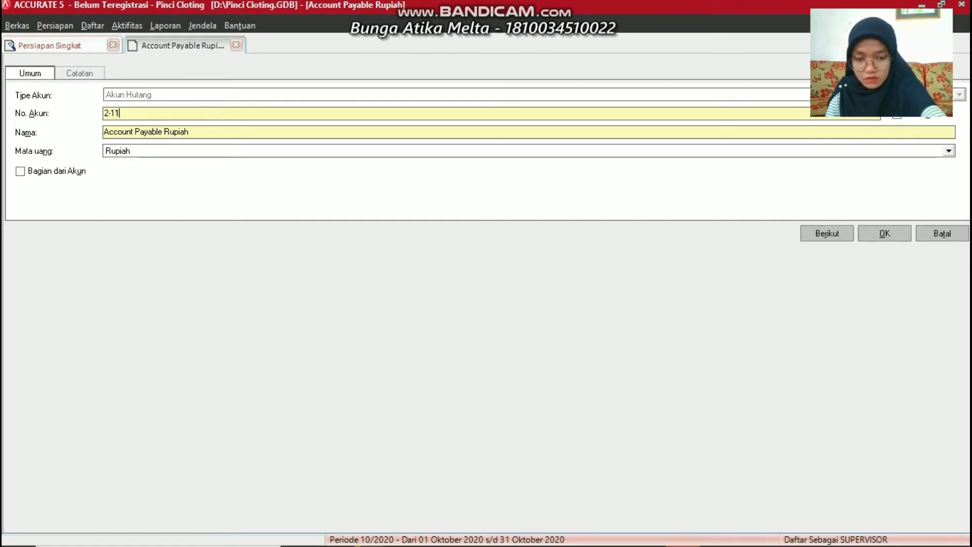
type("00")
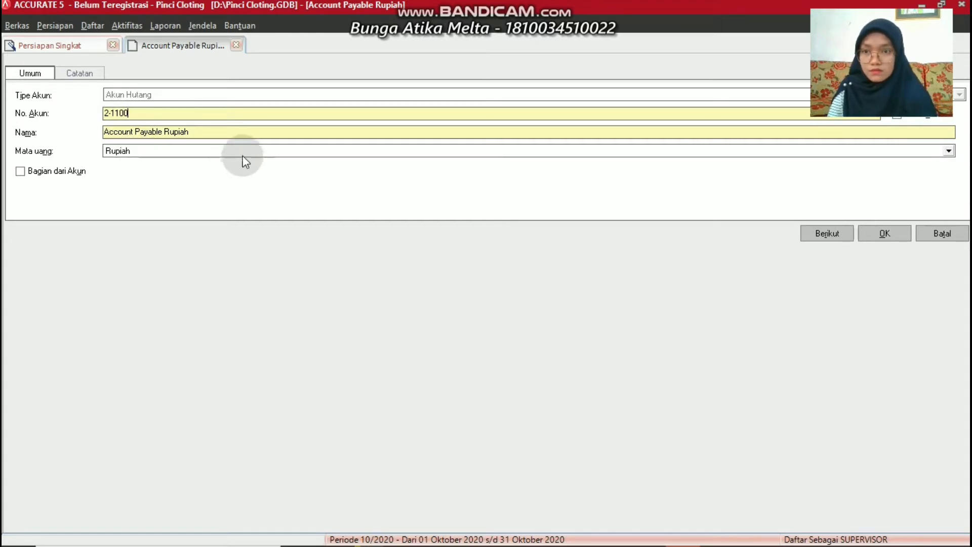
left_click(238, 136)
key("BackSpace")
key("BackSpace")
key("BackSpace")
key("BackSpace")
key("BackSpace")
key("BackSpace")
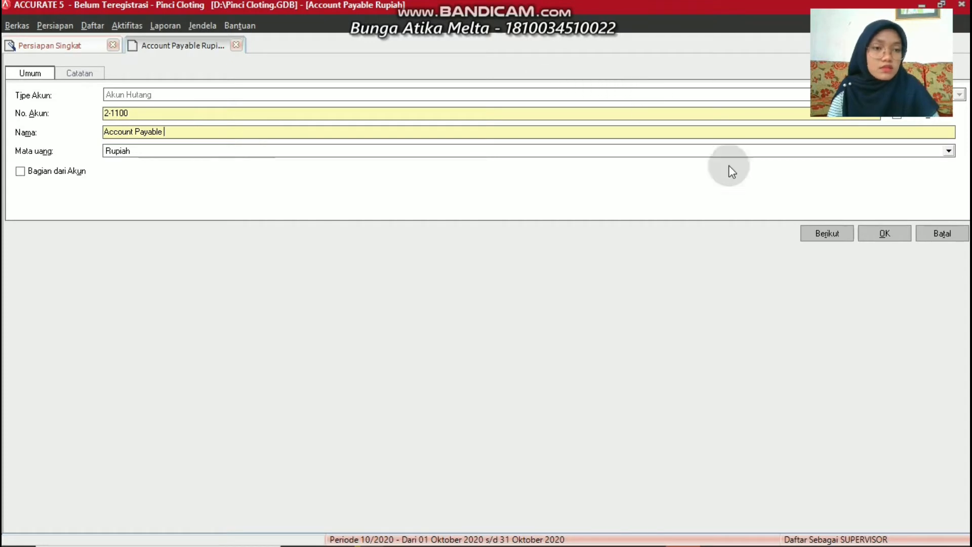
left_click(885, 233)
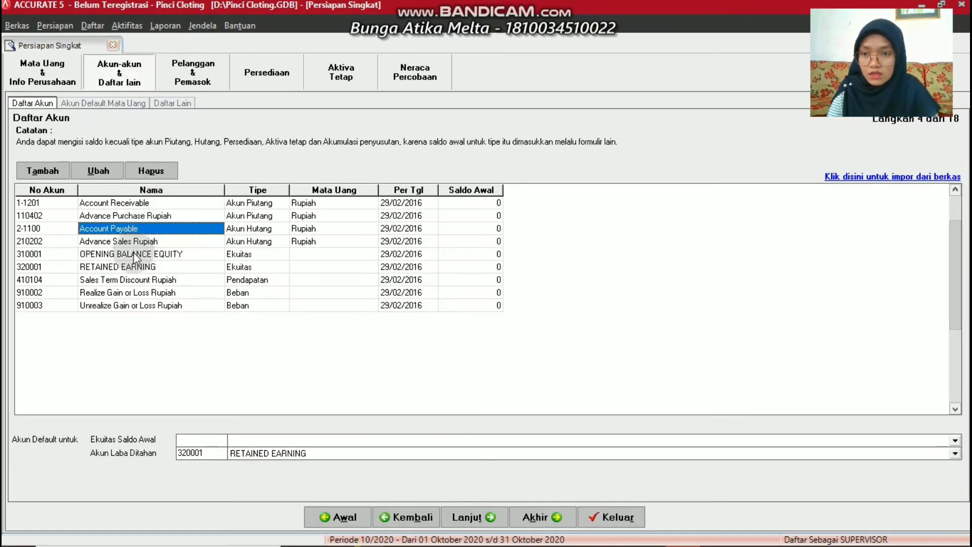
left_click(135, 255)
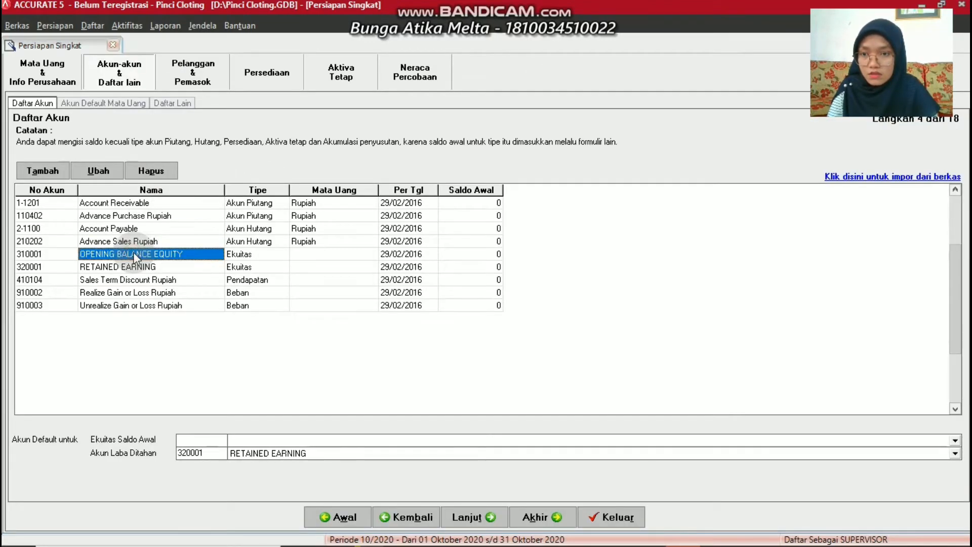
Renumber OPENING BALANCE EQUITY to 3-1100 and rename it Capital
left_click(108, 170)
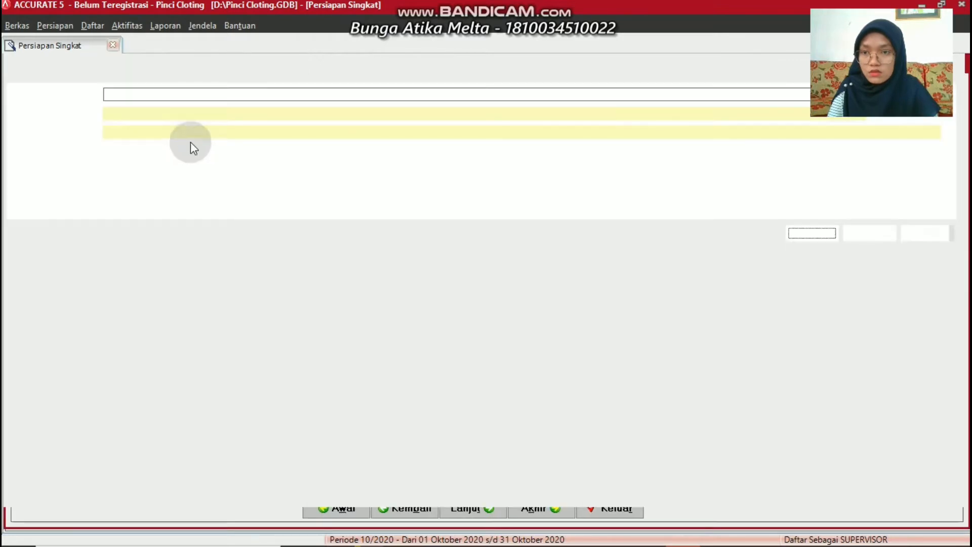
left_click(173, 108)
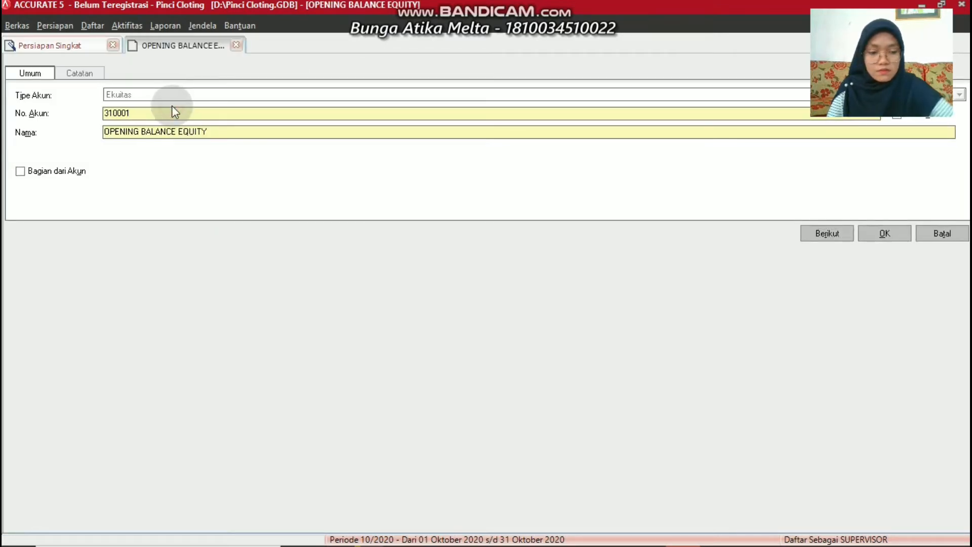
key("BackSpace")
key("BackSpace")
key("BackSpace")
key("BackSpace")
key("BackSpace")
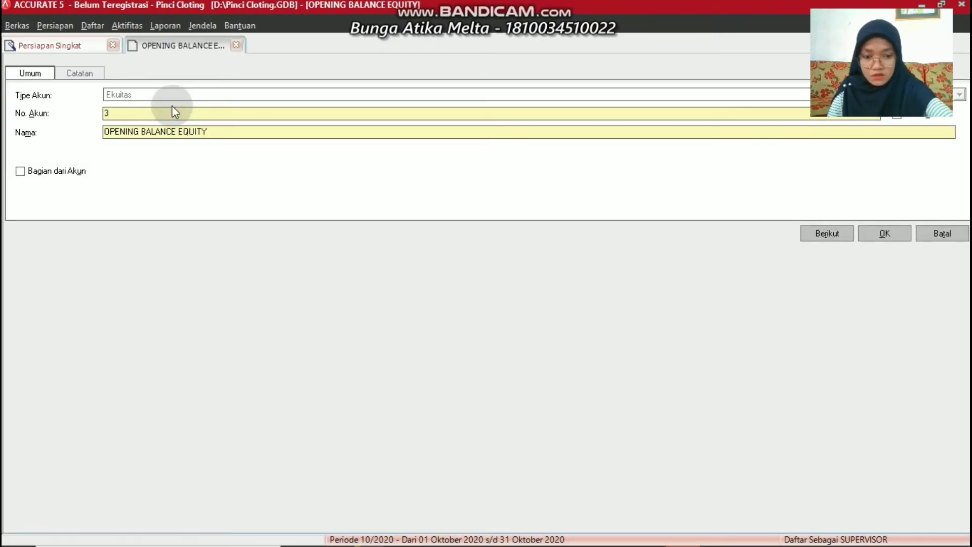
type("-1100")
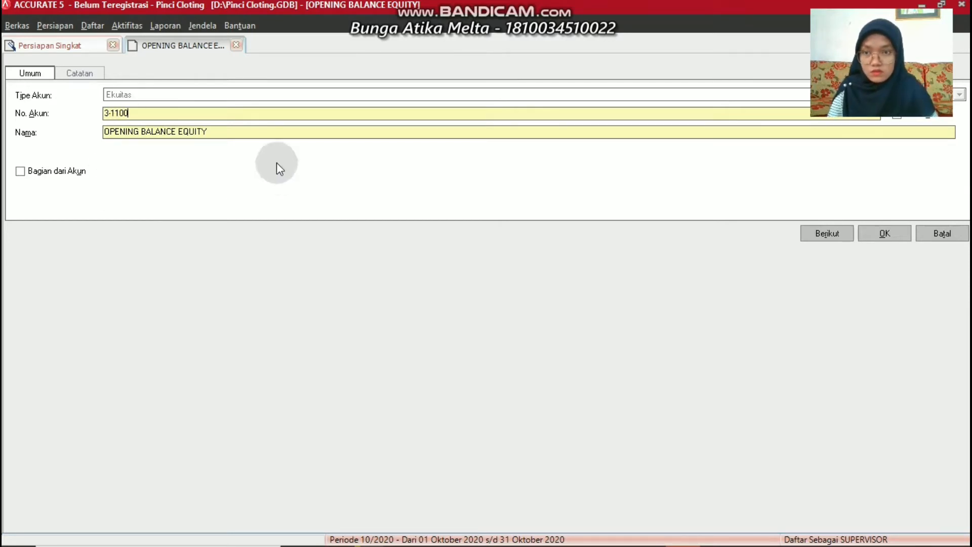
left_click(249, 130)
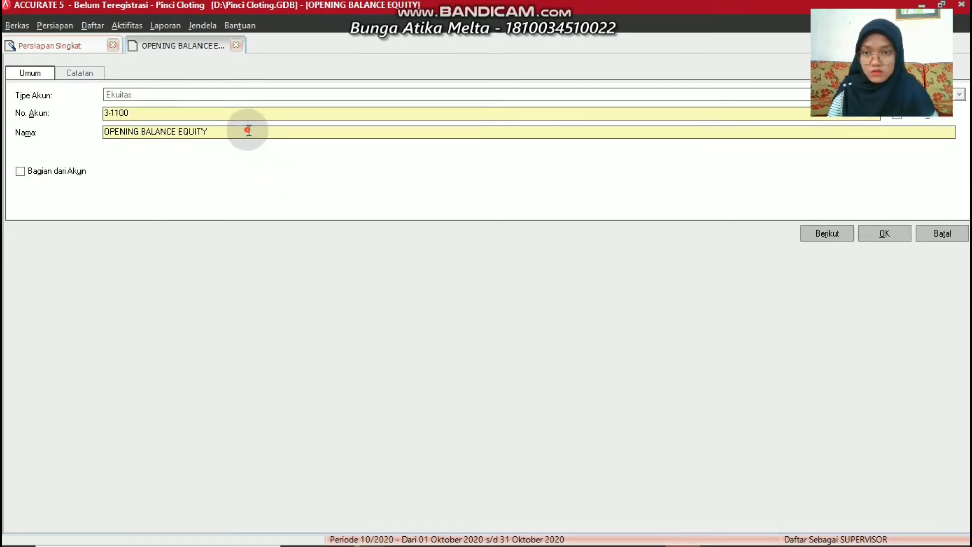
key("BackSpace")
key("BackSpace")
key("BackSpace")
key("BackSpace")
key("BackSpace")
key("BackSpace")
key("BackSpace")
key("BackSpace")
key("BackSpace")
key("BackSpace")
key("BackSpace")
key("BackSpace")
key("BackSpace")
key("BackSpace")
key("BackSpace")
key("BackSpace")
key("BackSpace")
key("BackSpace")
key("BackSpace")
key("BackSpace")
key("BackSpace")
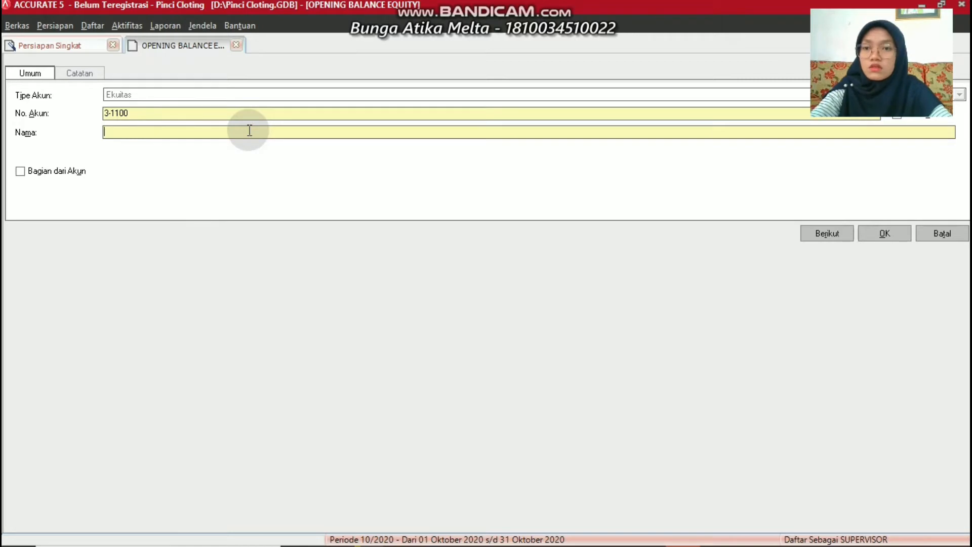
type("Capital")
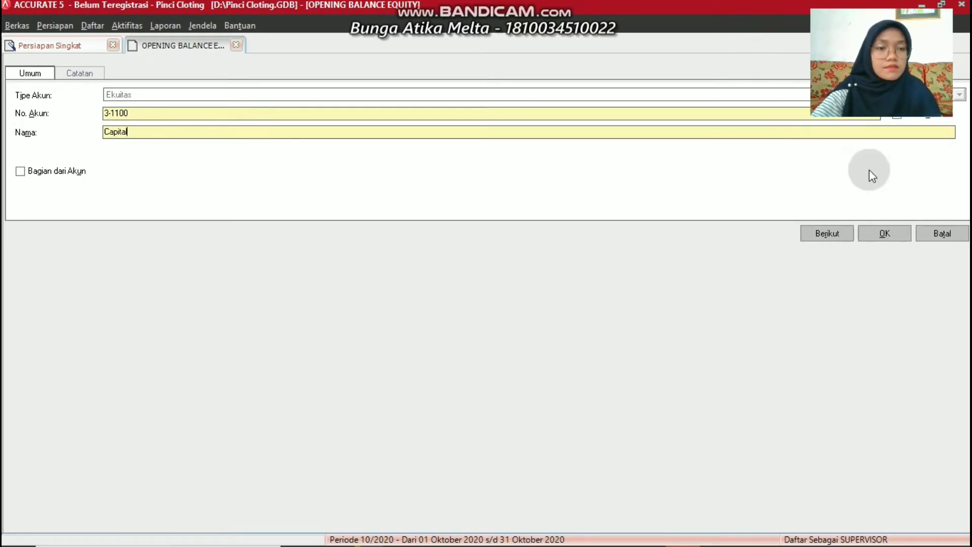
left_click(898, 233)
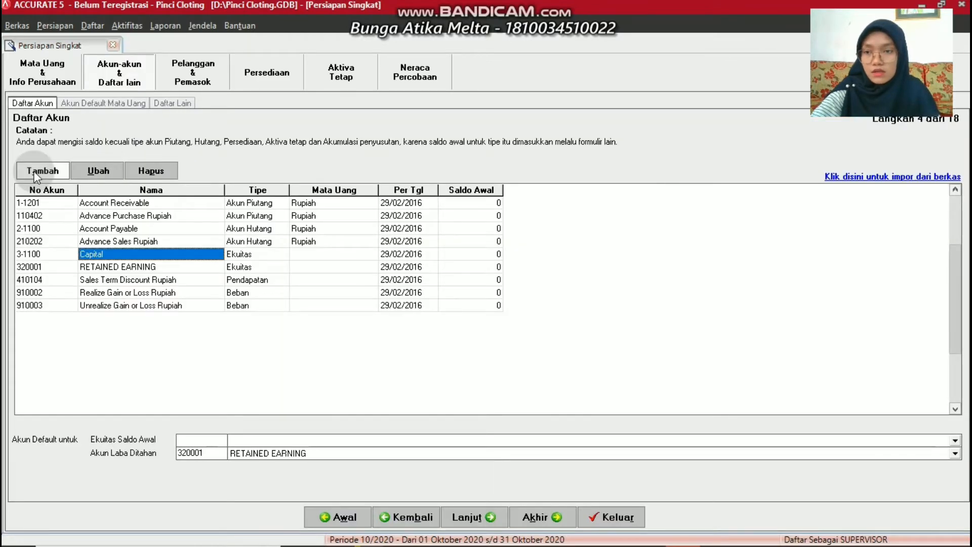
Add Kas/Bank account 1-1100 Cash
left_click(38, 173)
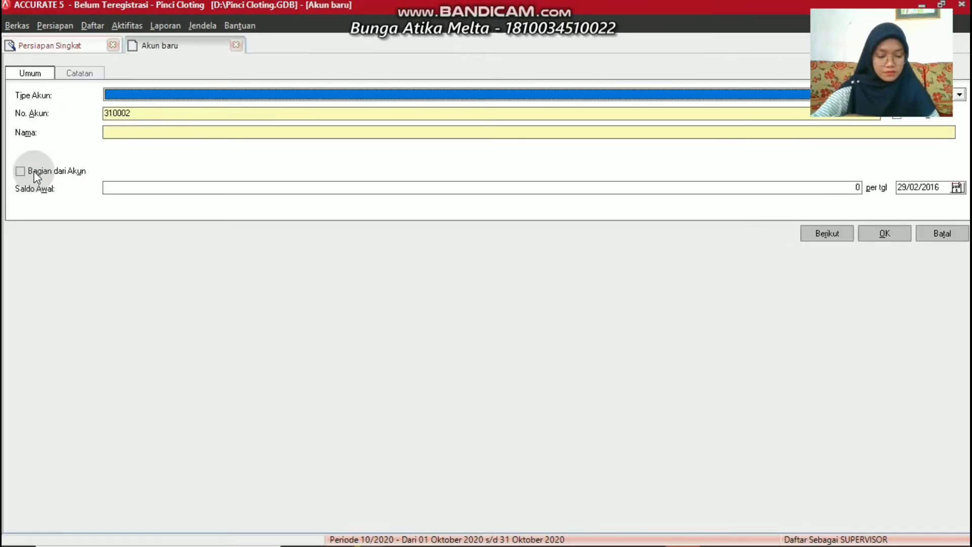
left_click(124, 95)
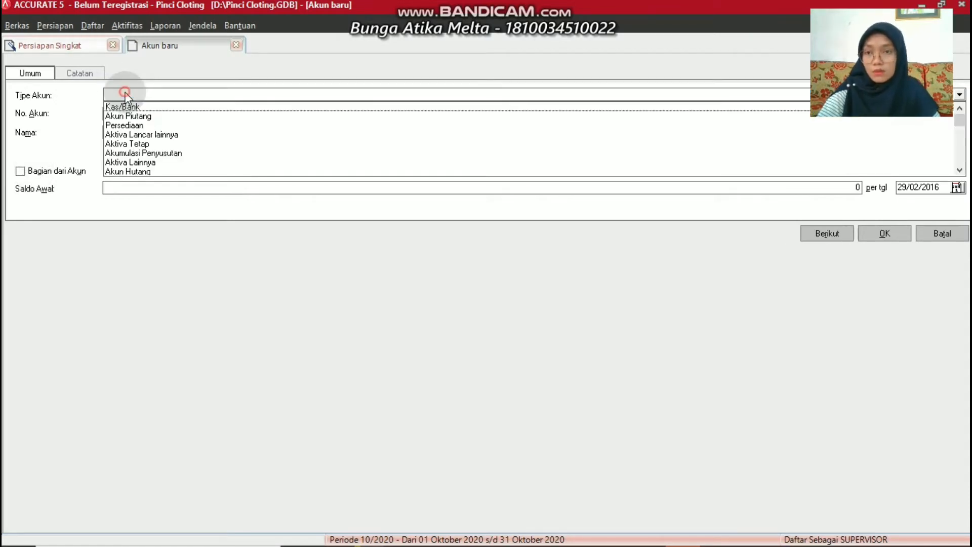
left_click(129, 106)
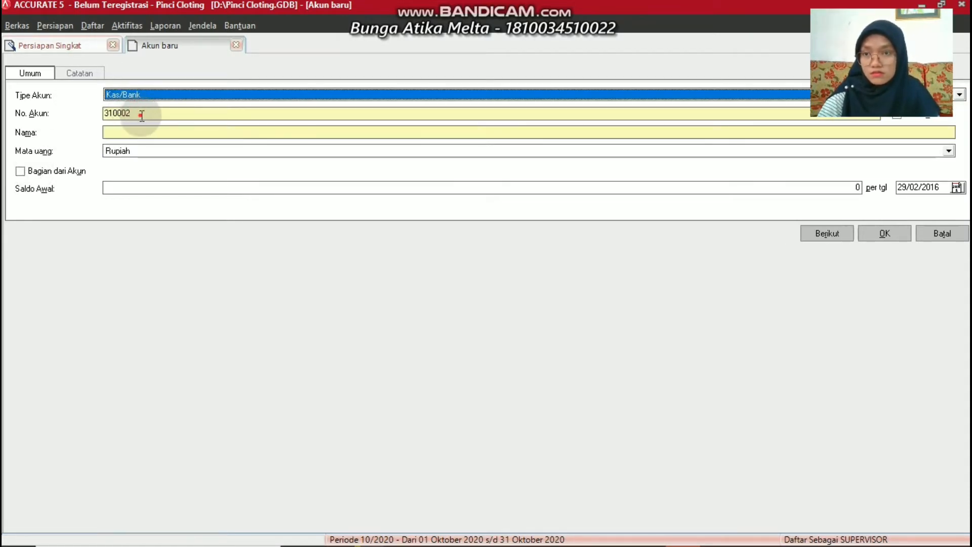
left_click(144, 114)
key("BackSpace")
key("BackSpace")
key("BackSpace")
key("BackSpace")
key("BackSpace")
key("BackSpace")
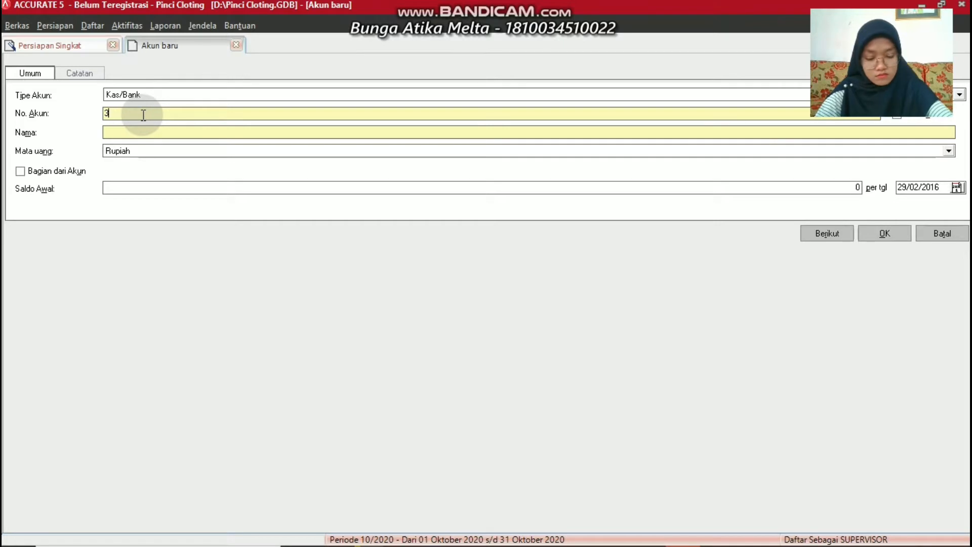
type("1")
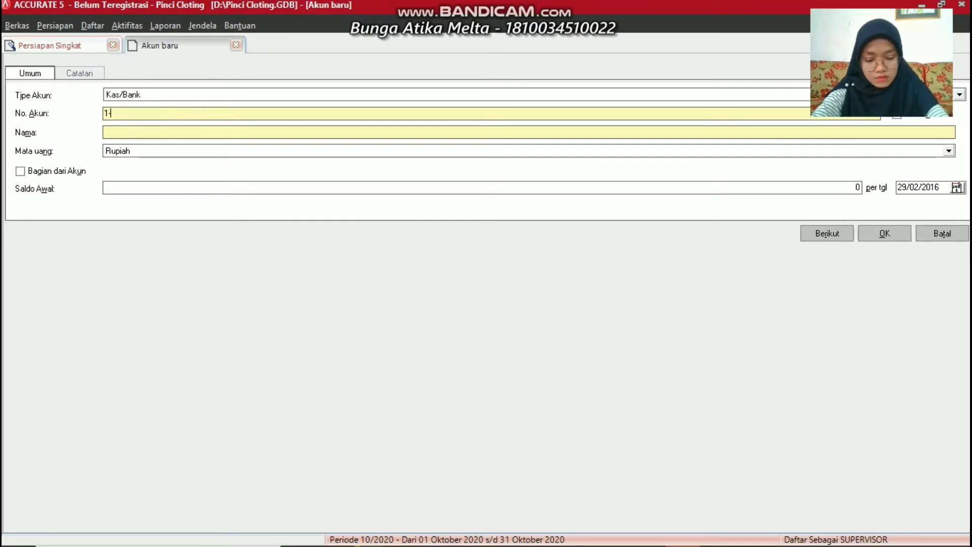
type("-1100")
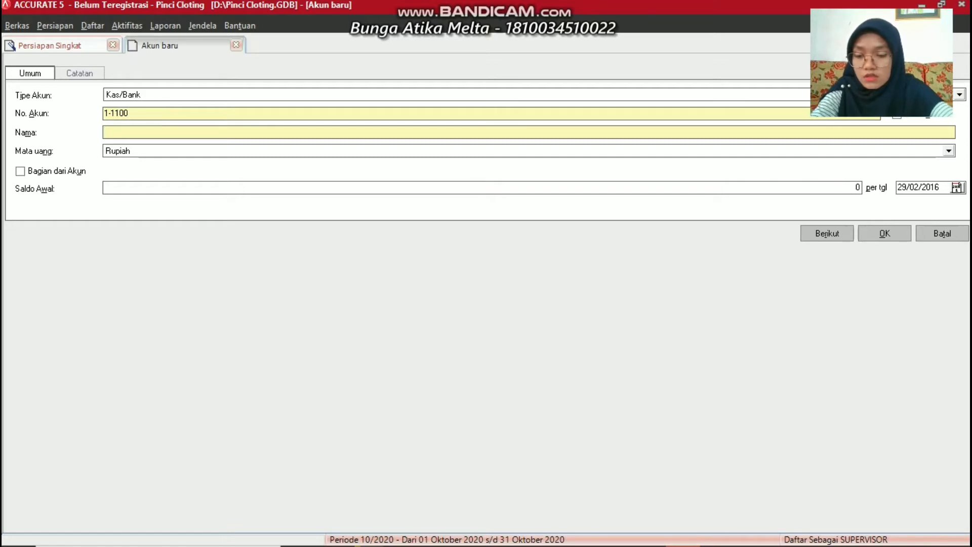
type("Cash")
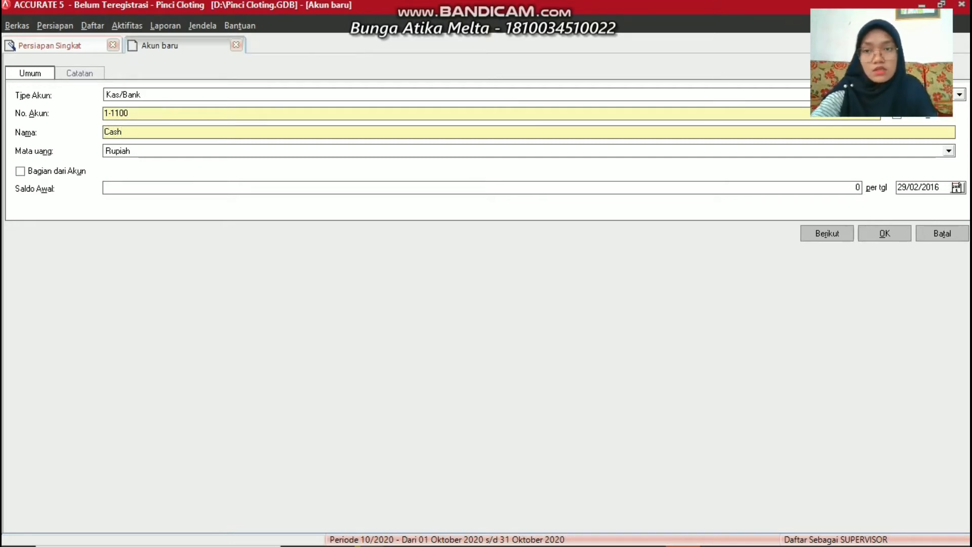
left_click(744, 208)
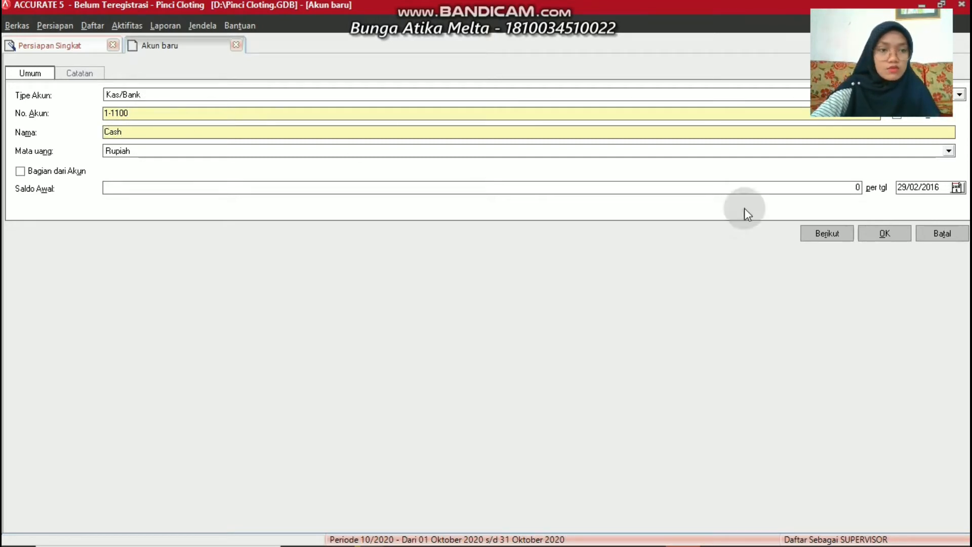
left_click(884, 234)
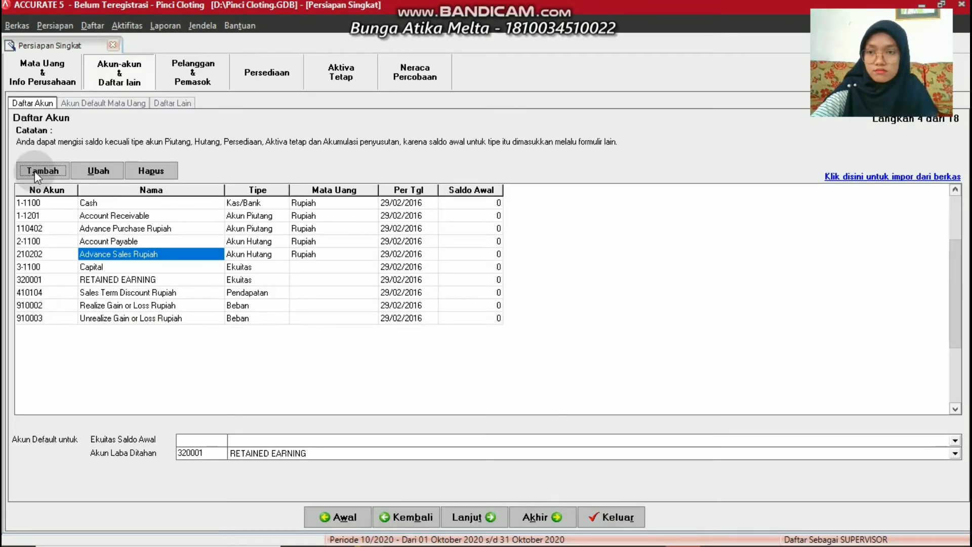
Add Aktiva Lancar lainnya account 1-1300 Supplies
left_click(42, 170)
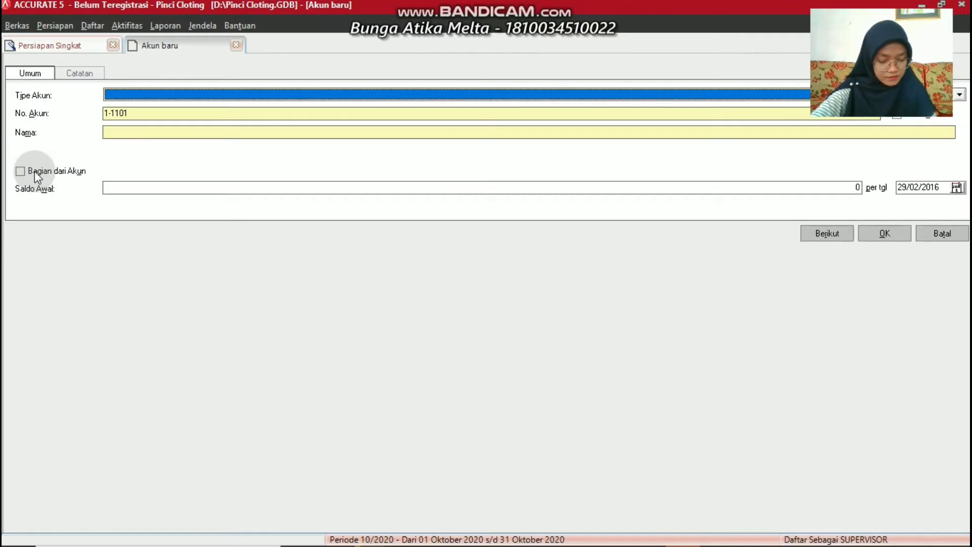
left_click(115, 96)
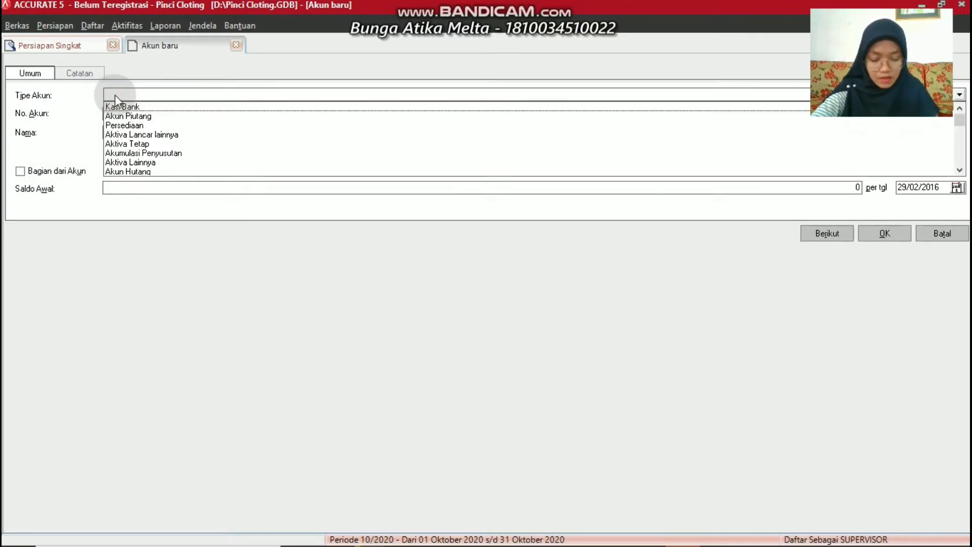
left_click(136, 135)
left_click(154, 116)
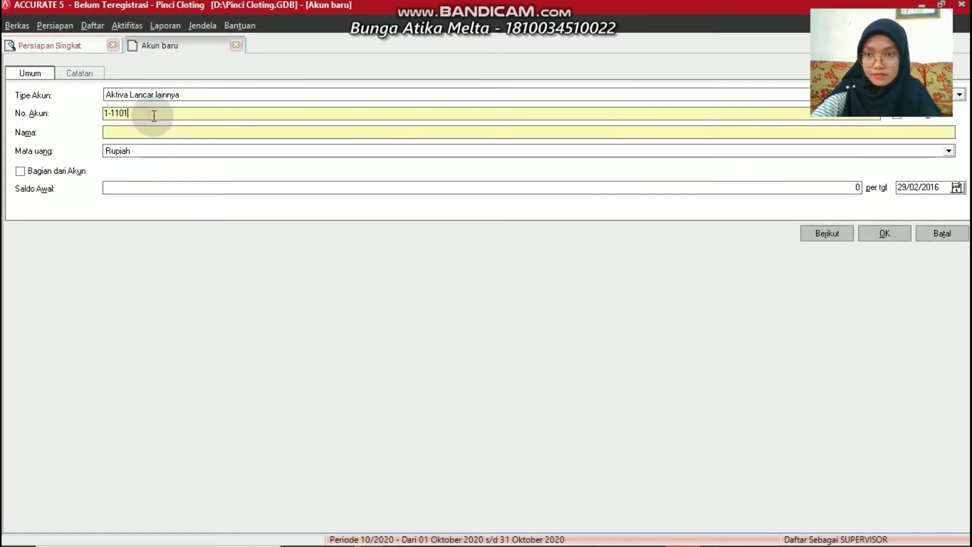
key("BackSpace")
key("BackSpace")
key("BackSpace")
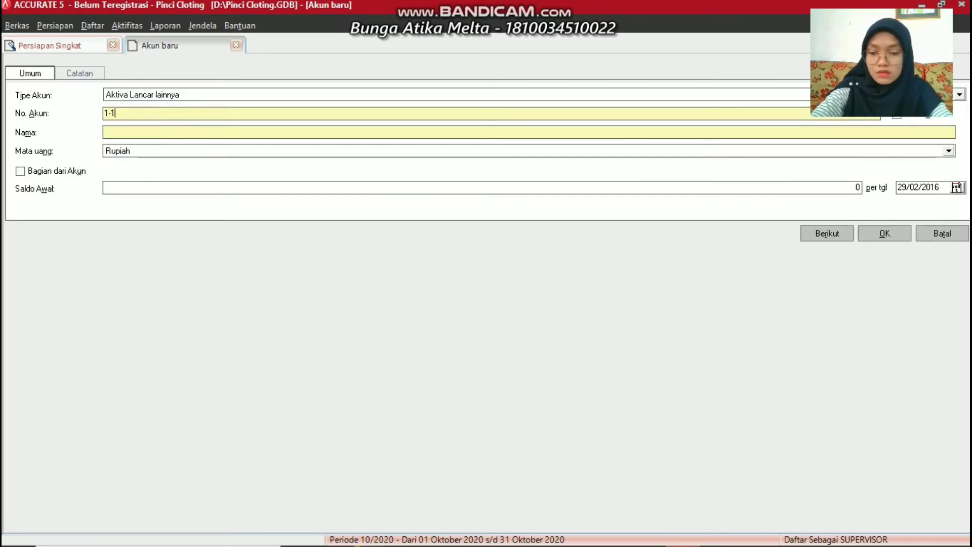
type("300")
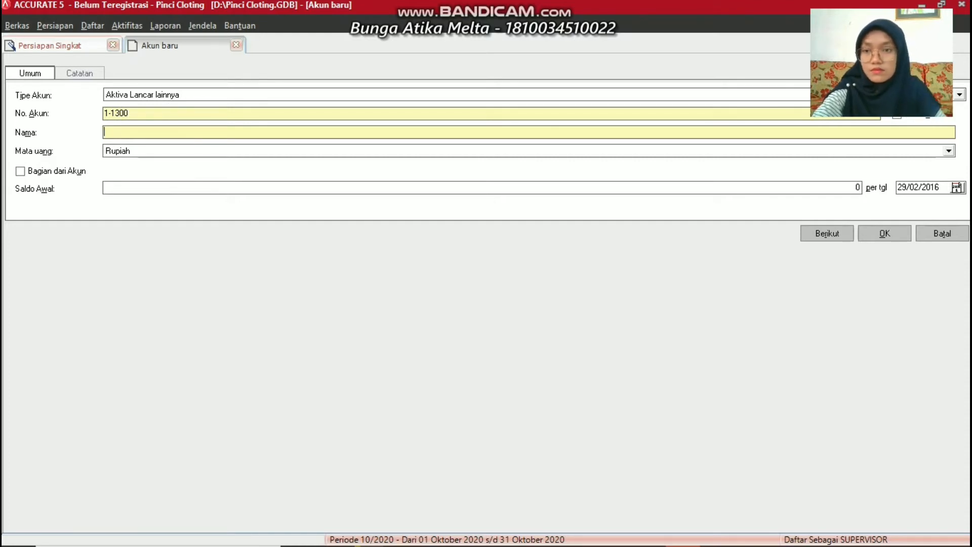
type("Supp")
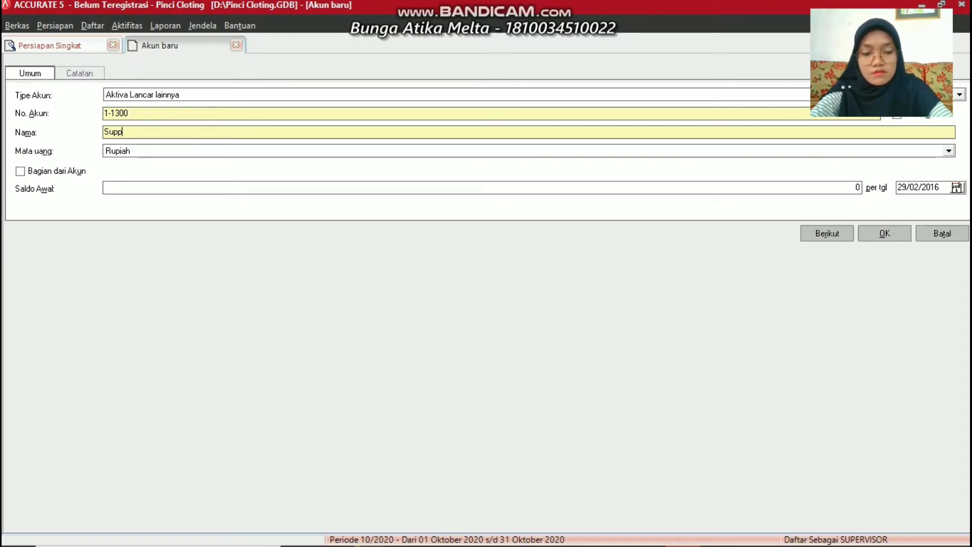
type("lies")
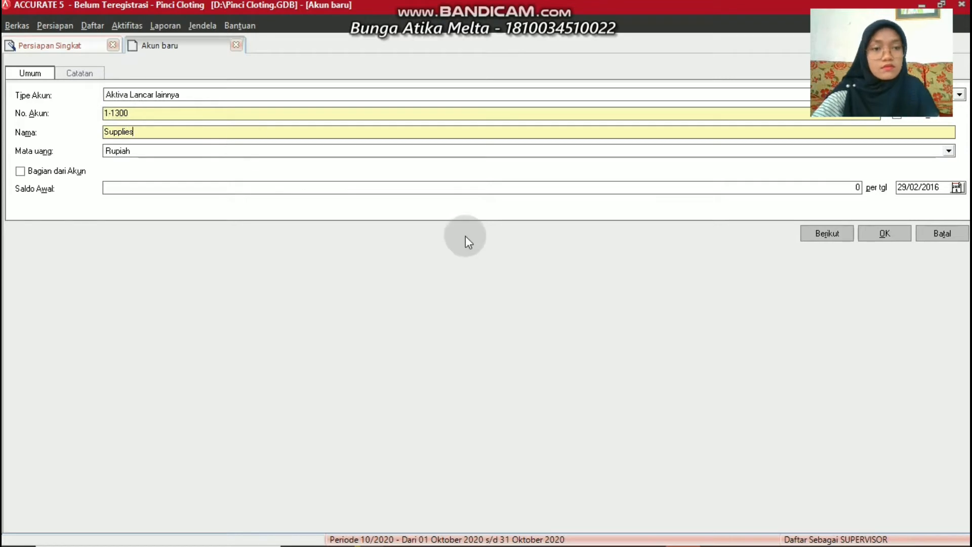
left_click(884, 233)
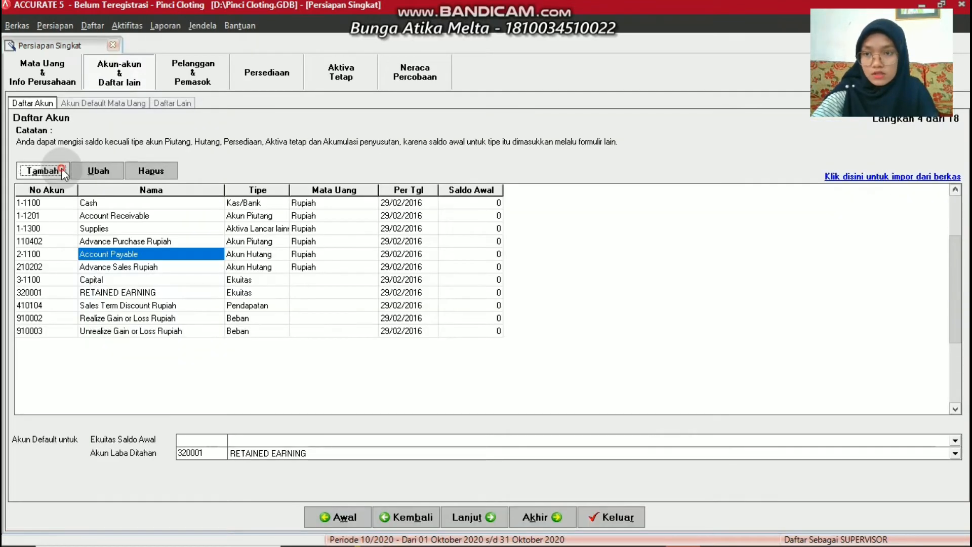
Add Aktiva Lancar lainnya account 1-1400 Prepaid Rent
left_click(61, 169)
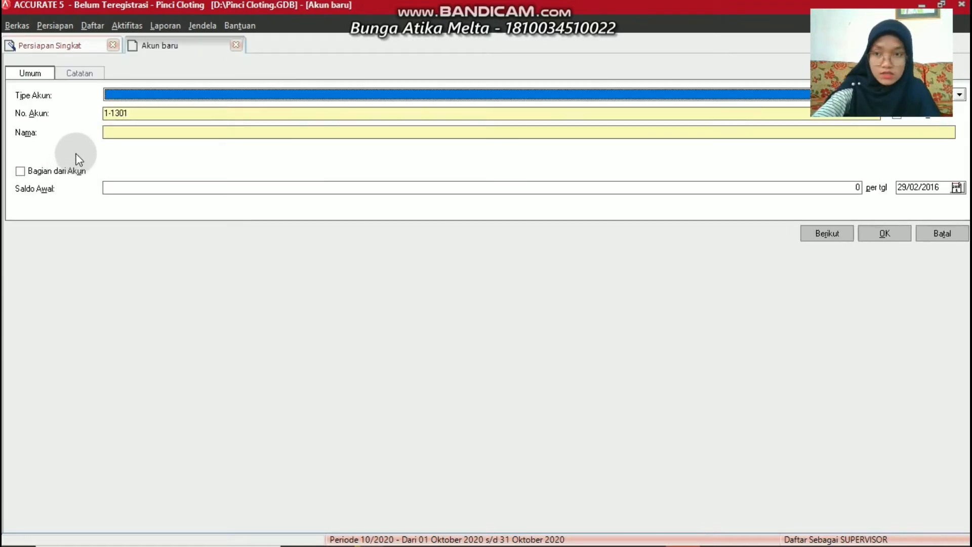
left_click(171, 126)
left_click(154, 94)
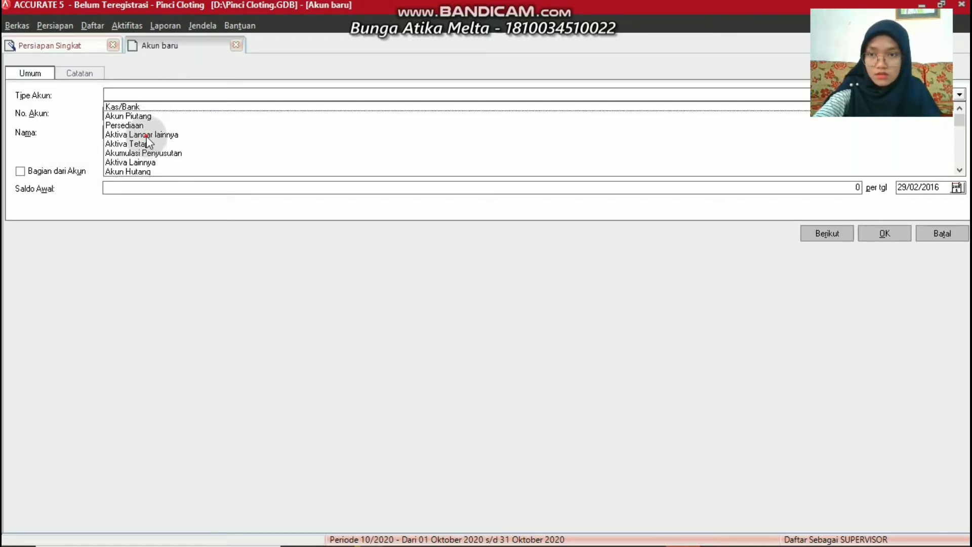
left_click(147, 134)
left_click(164, 114)
key("BackSpace")
key("BackSpace")
key("BackSpace")
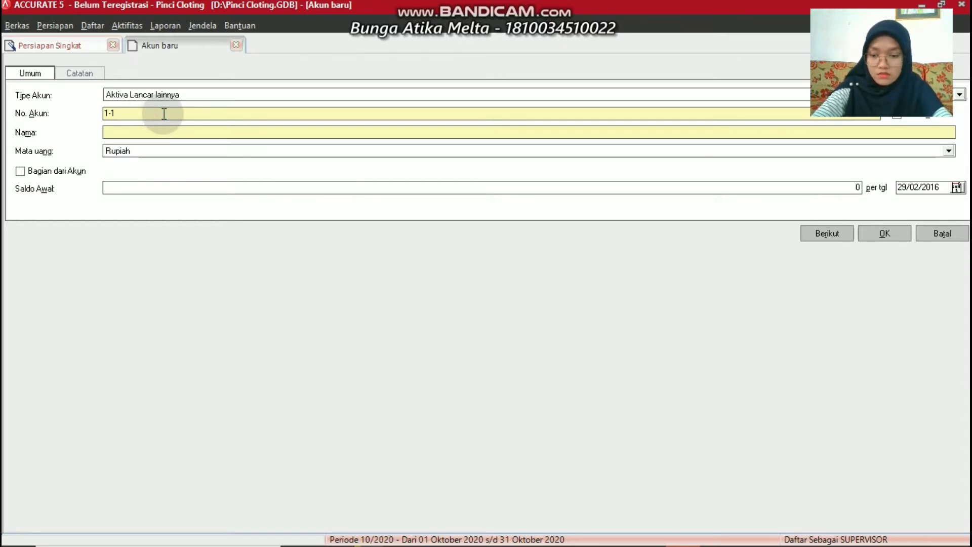
type("400")
key("Tab")
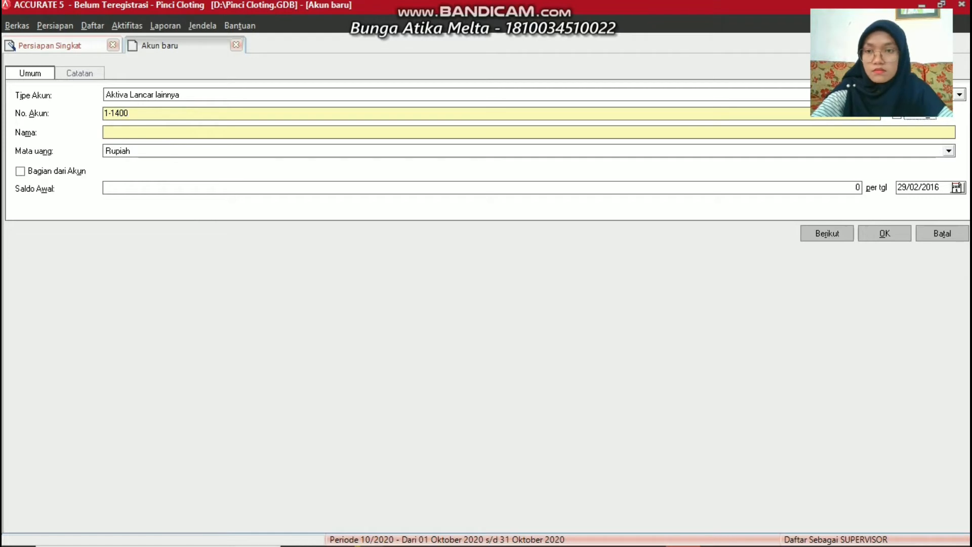
type("Pre")
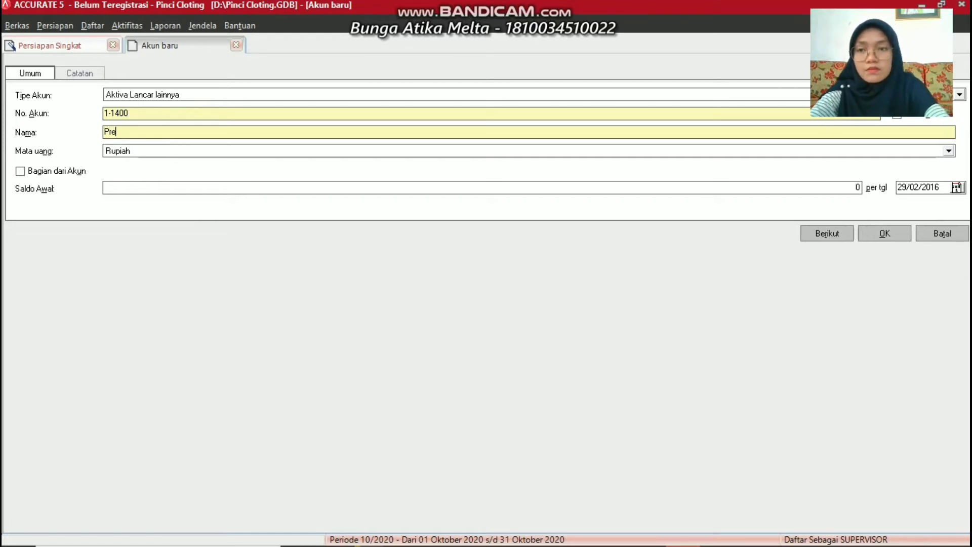
type("paid Rent")
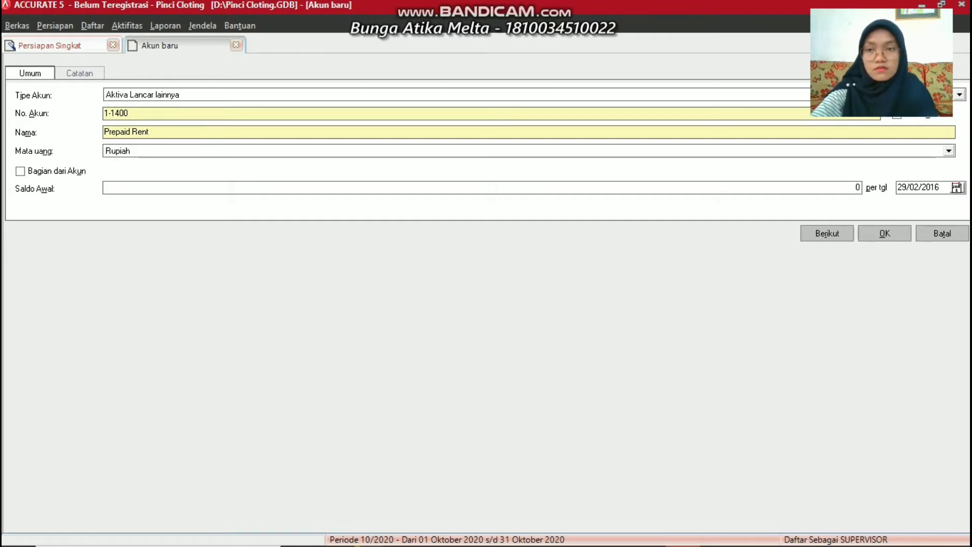
left_click(889, 234)
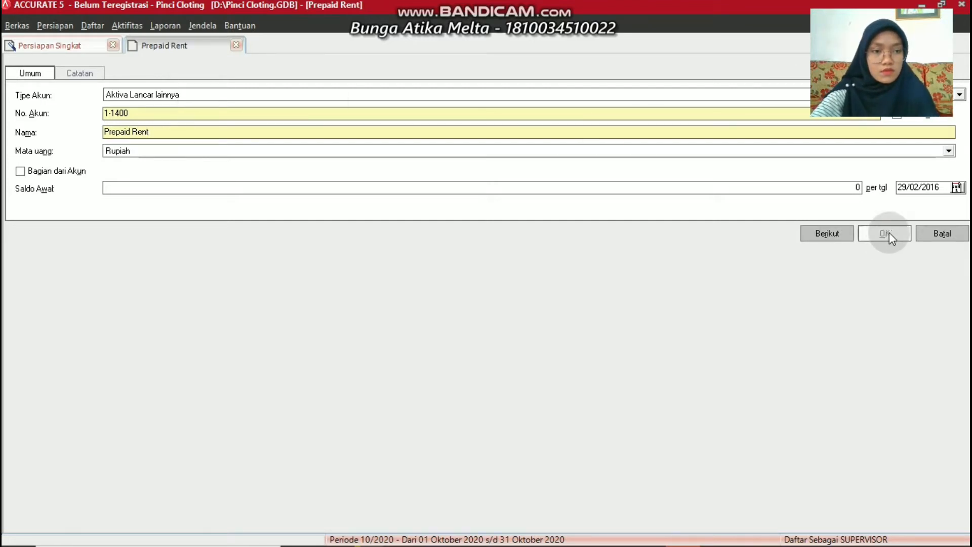
Add Aktiva Lancar lainnya account 1-1500 Prepaid Insurance
left_click(38, 166)
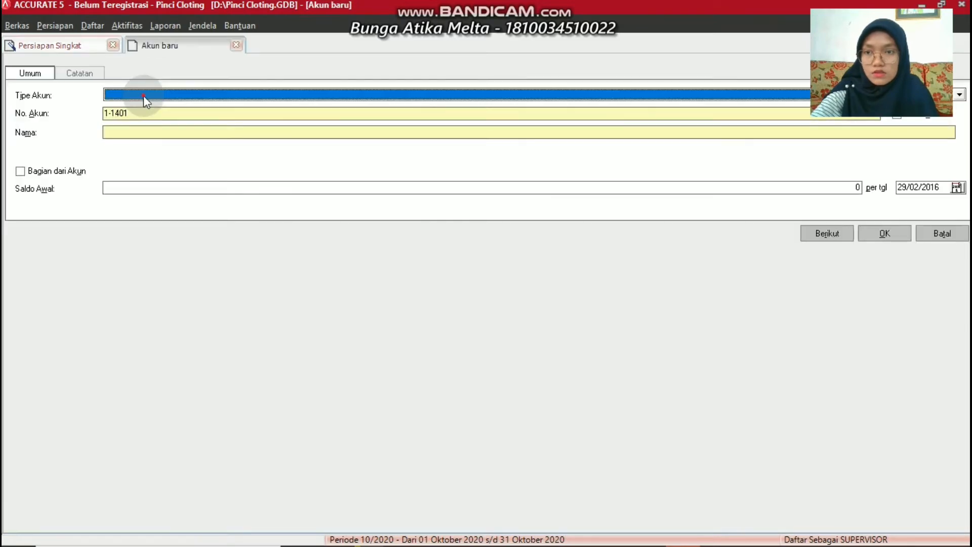
left_click(144, 95)
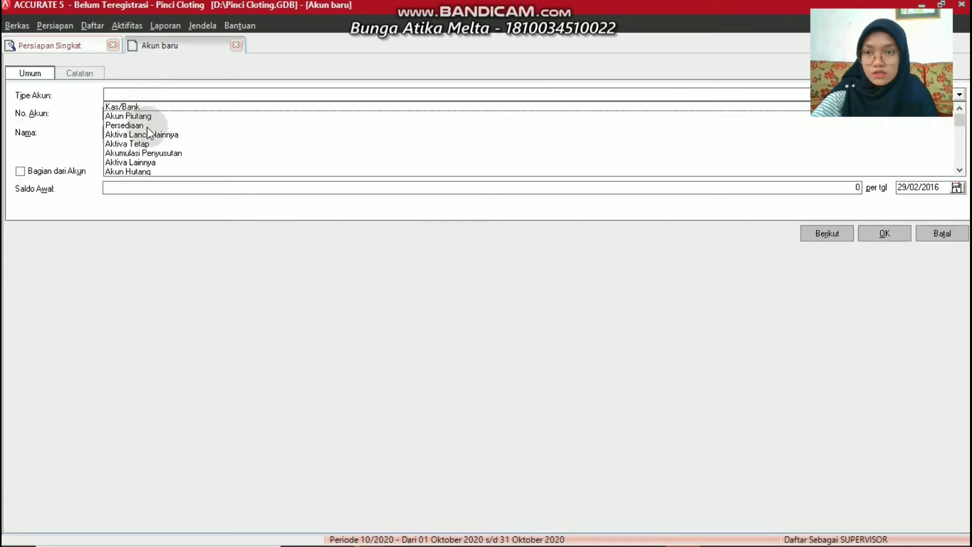
left_click(148, 135)
left_click(158, 110)
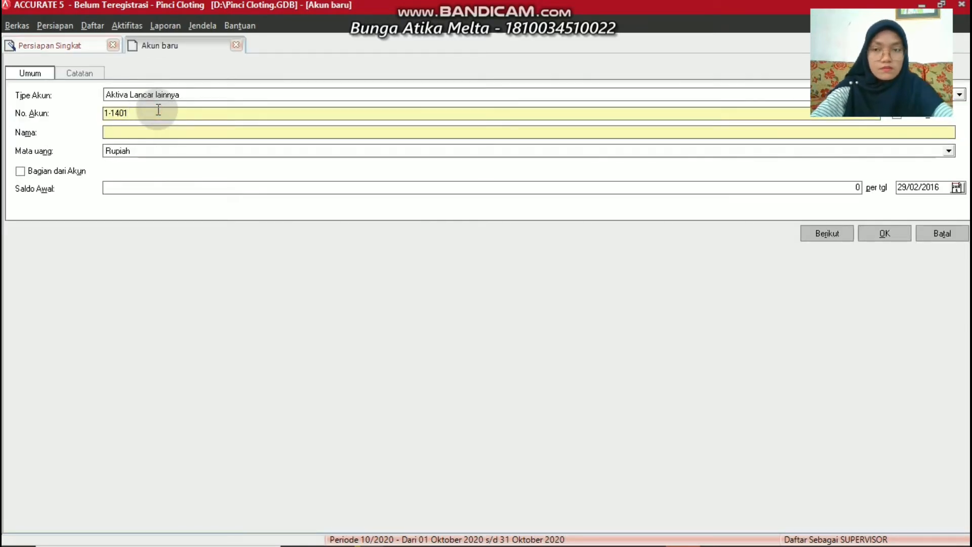
key("BackSpace")
key("BackSpace")
key("BackSpace")
type("500")
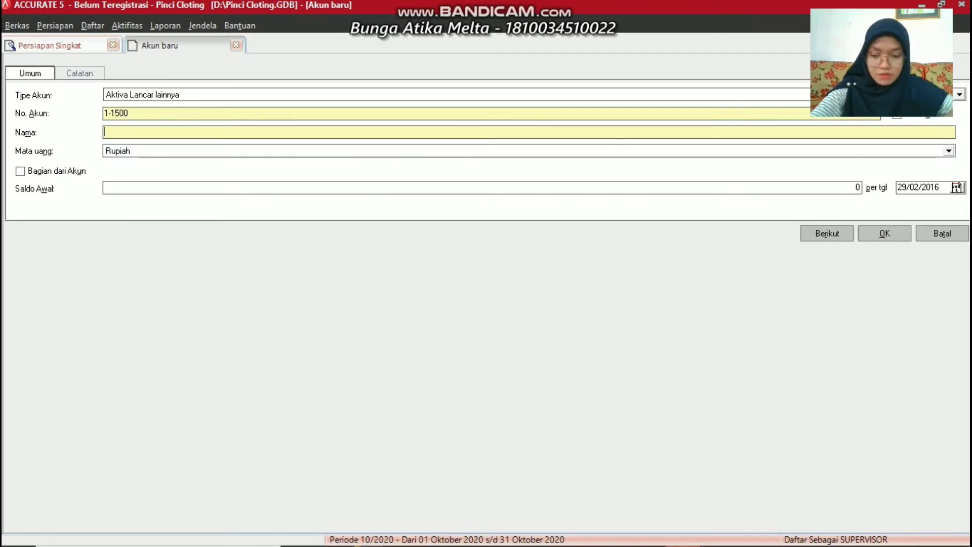
type("Prepa")
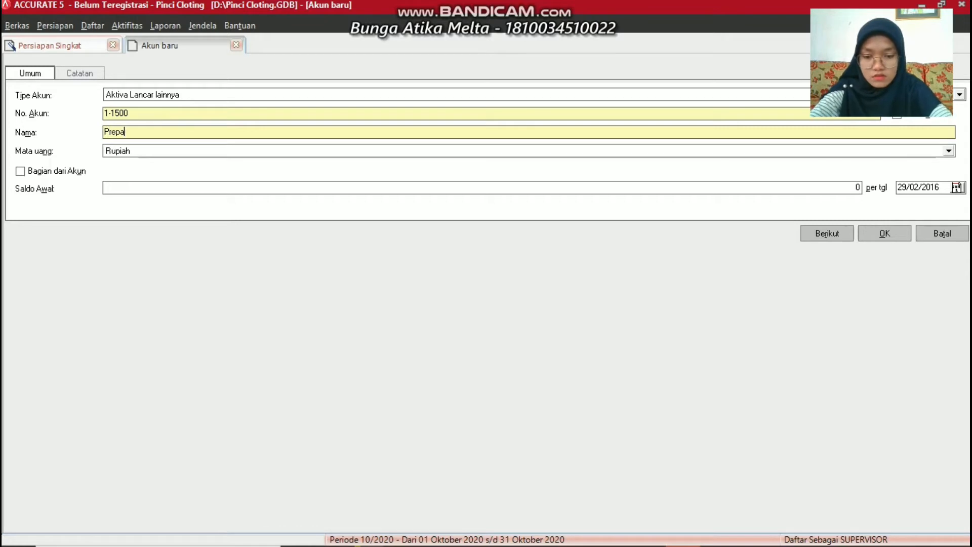
type("id In")
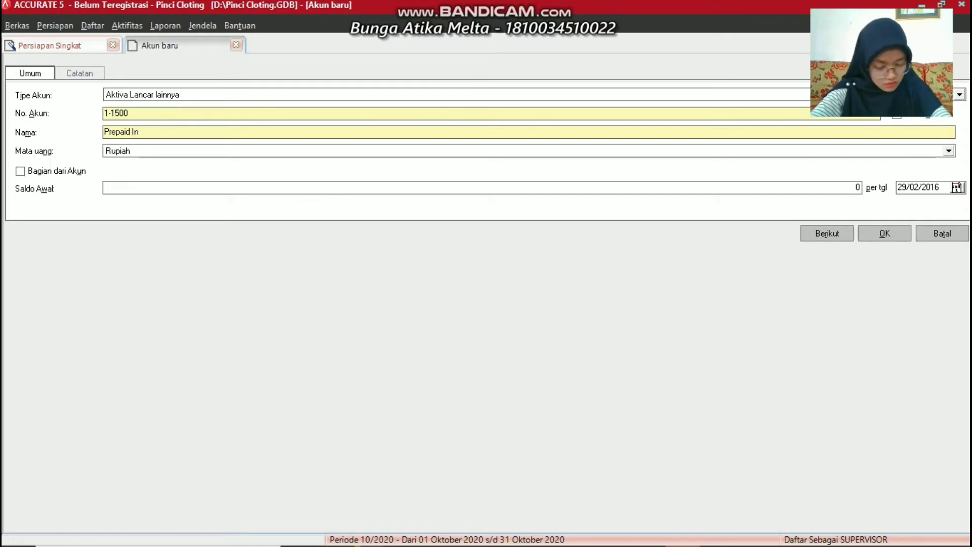
type("su")
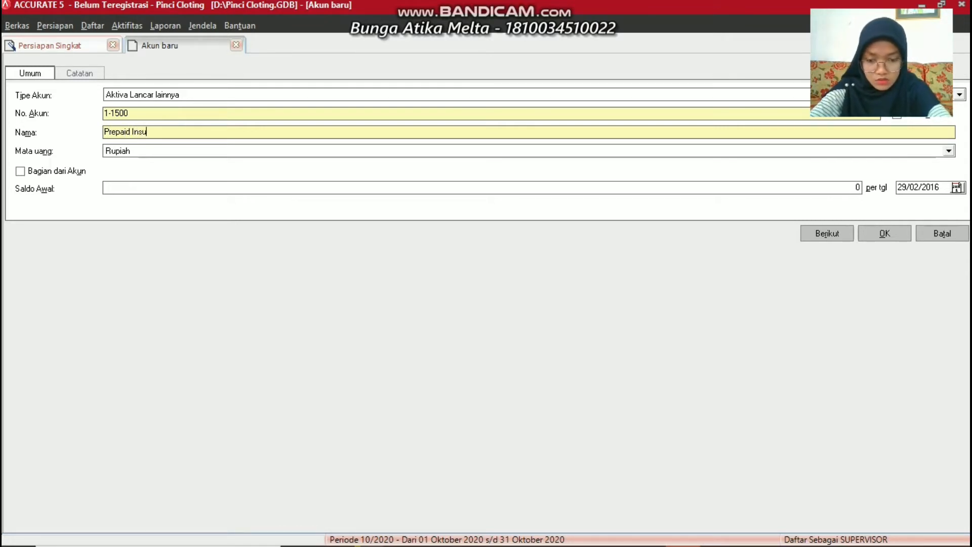
type("ran")
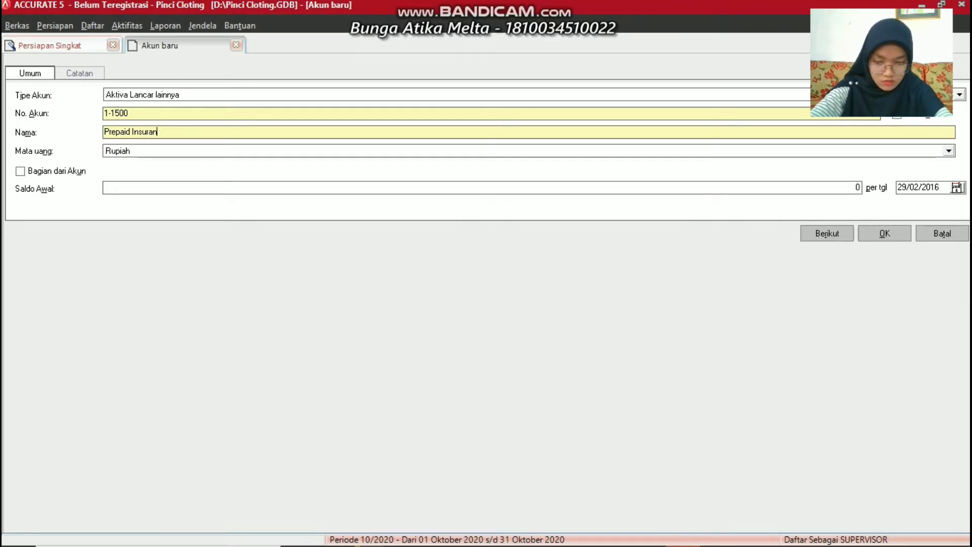
type("ce")
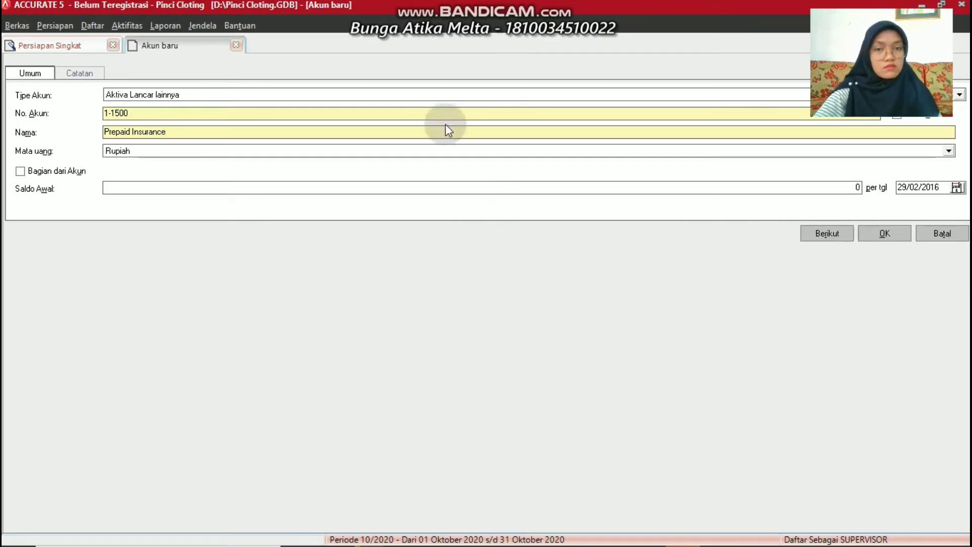
left_click(891, 233)
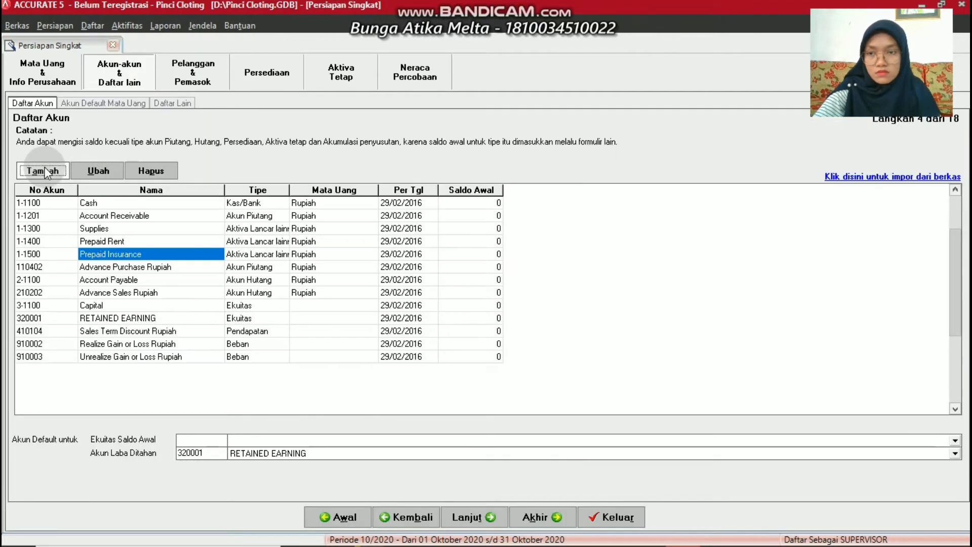
left_click(46, 172)
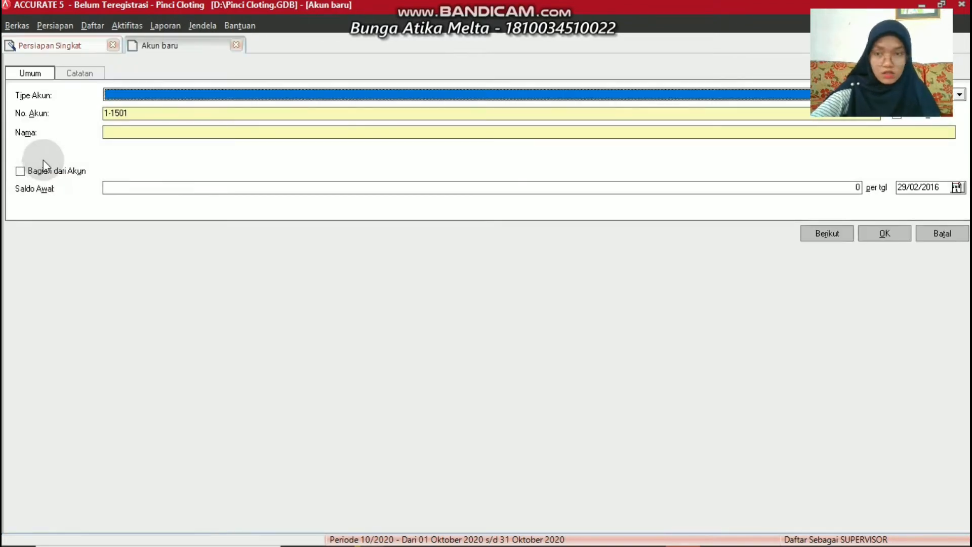
Add Aktiva Tetap account 1-2101 Equipment
left_click(116, 114)
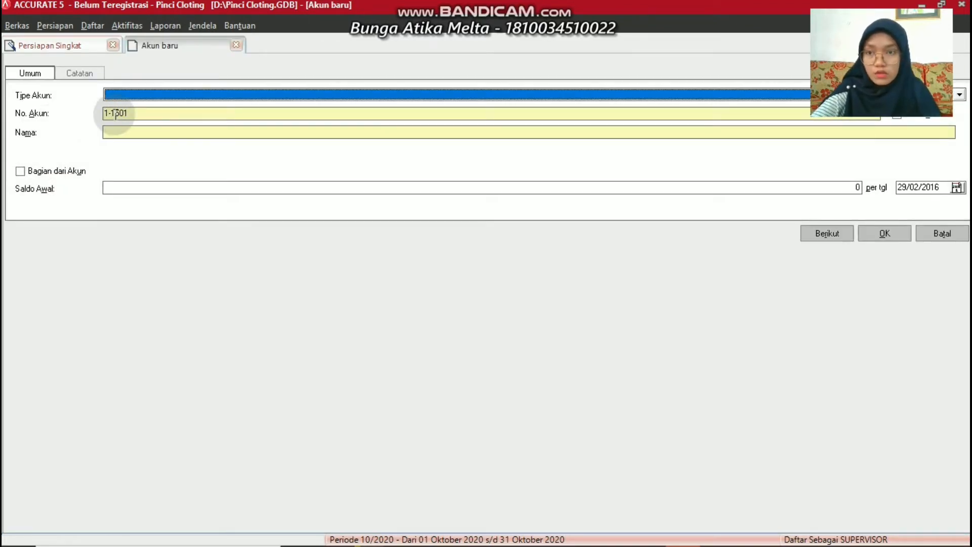
left_click(120, 94)
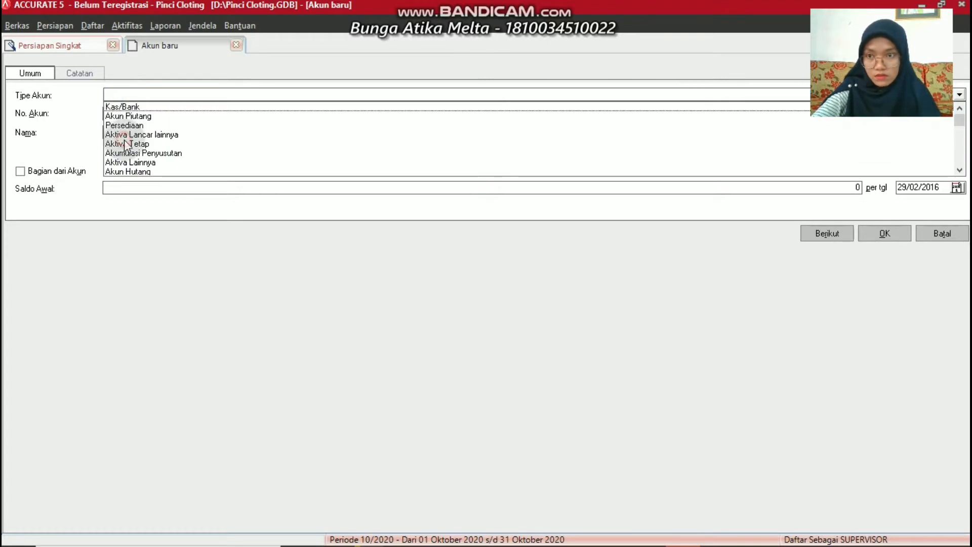
left_click(124, 140)
left_click(132, 111)
key("BackSpace")
key("BackSpace")
key("BackSpace")
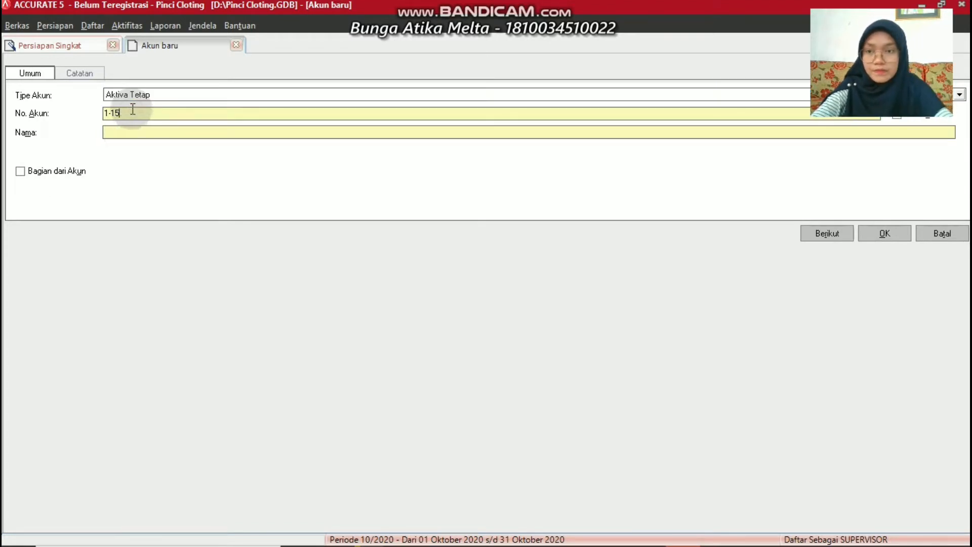
key("BackSpace")
key("BackSpace")
type("-")
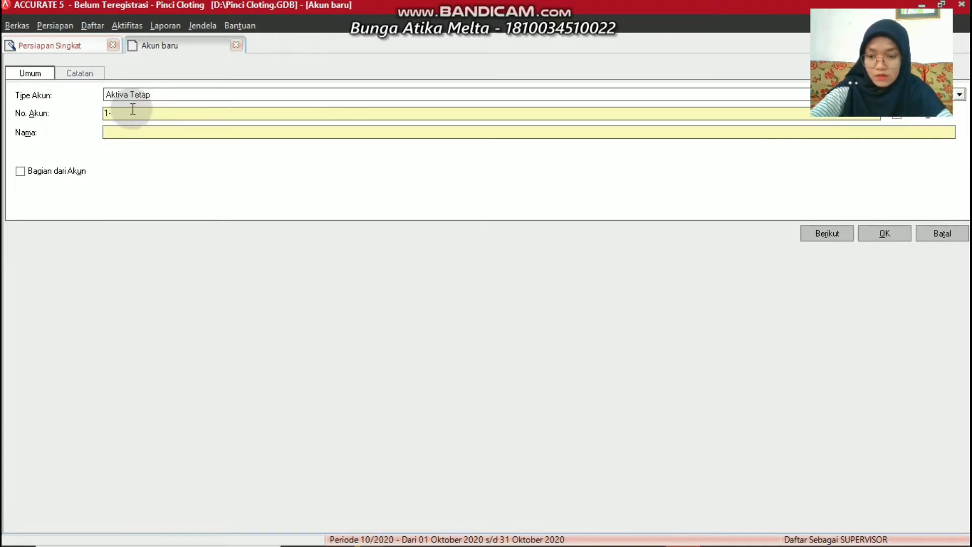
type("2")
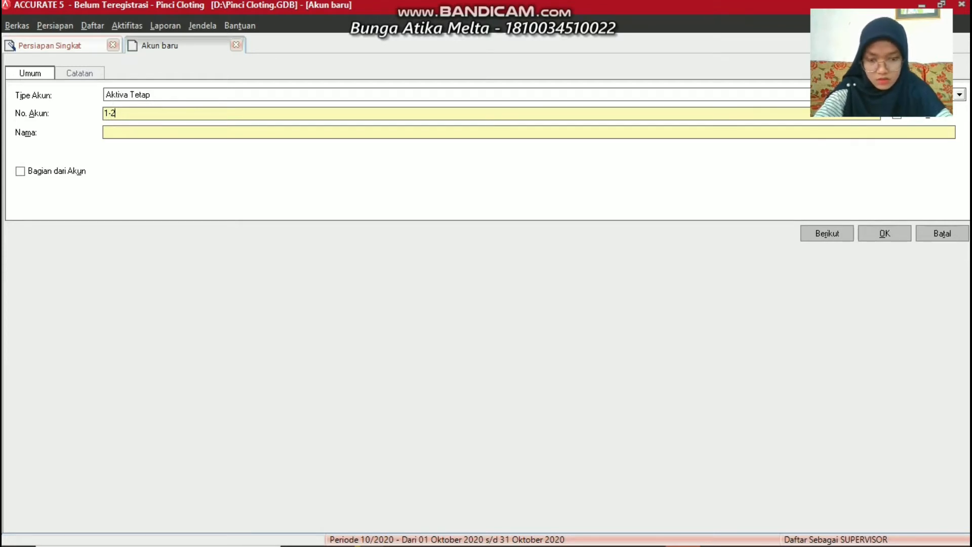
type("101")
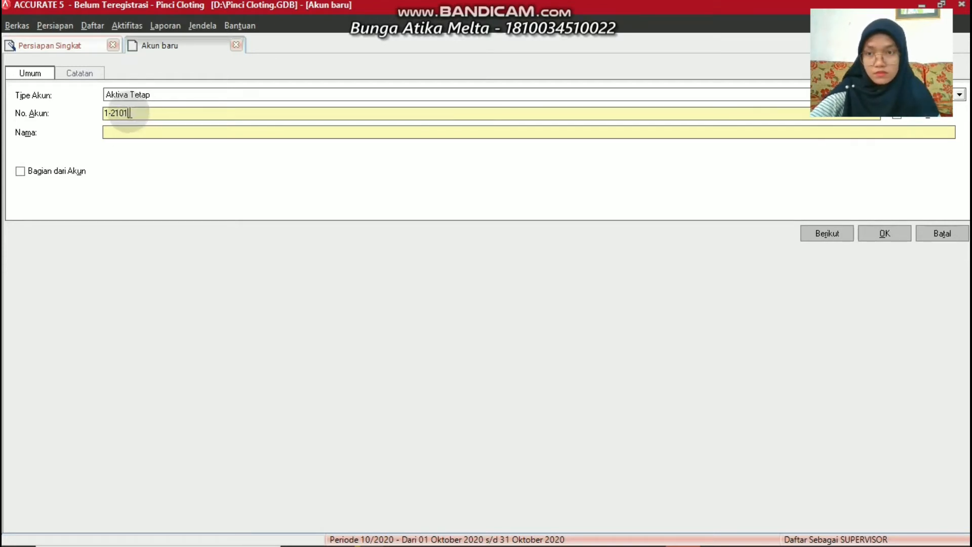
left_click(129, 131)
type("Eq")
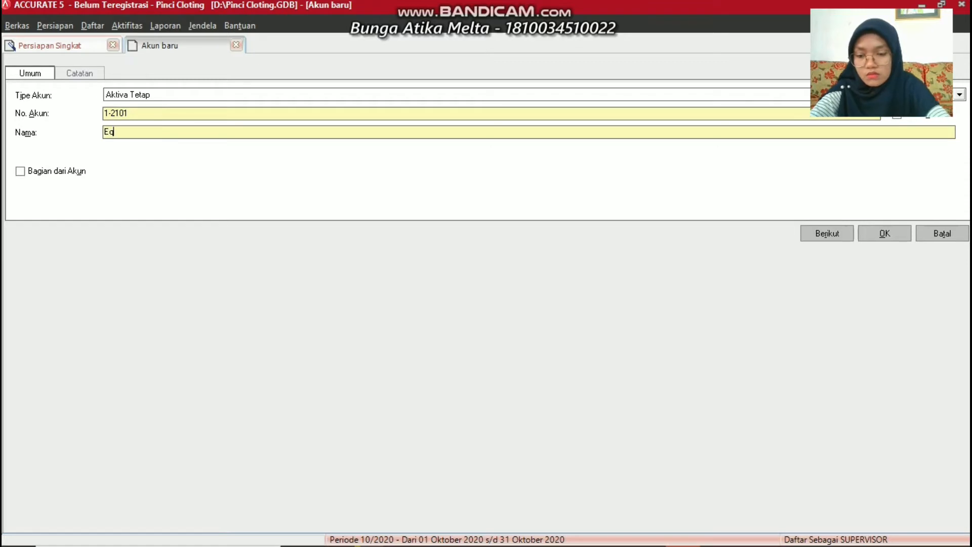
type("uipment")
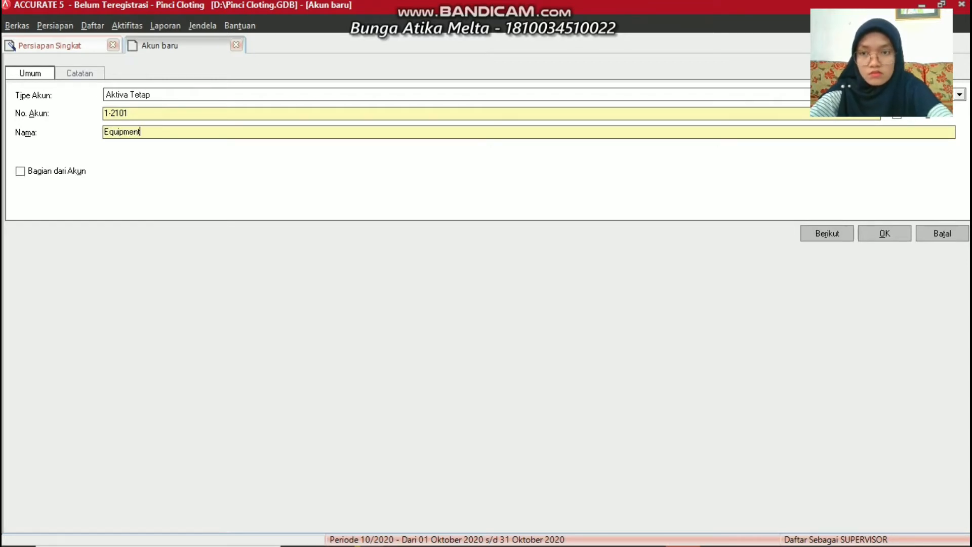
left_click(868, 228)
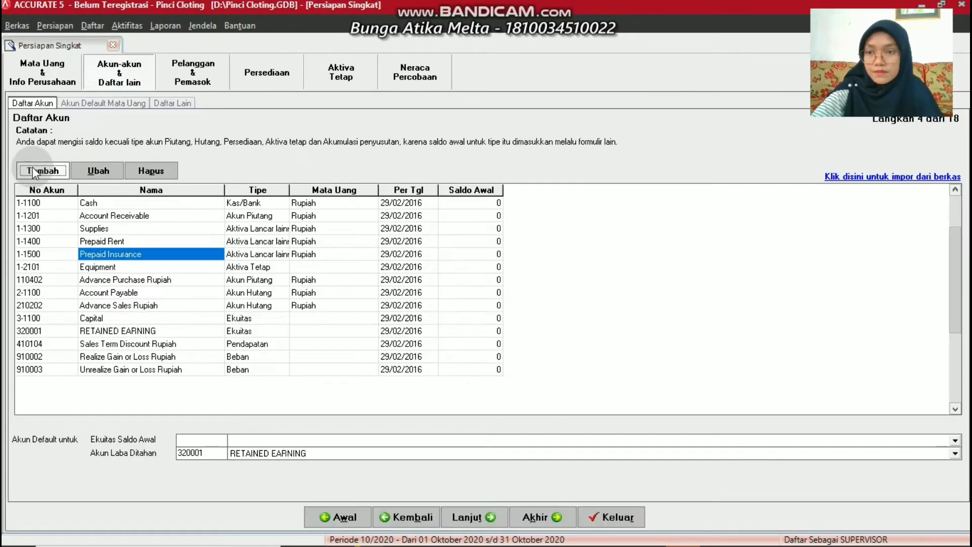
Add Aktiva Tetap account 1-2105 Vehicle
left_click(33, 167)
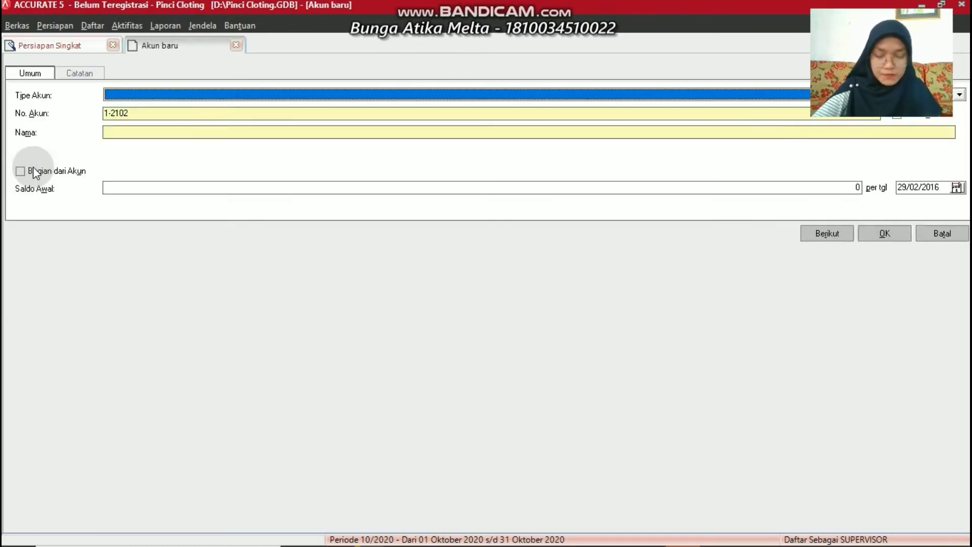
left_click(169, 98)
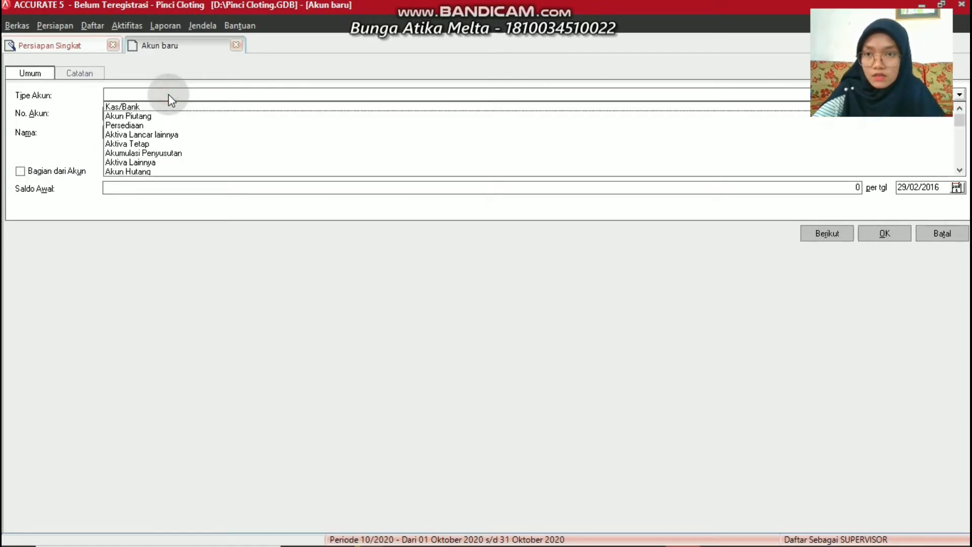
left_click(152, 146)
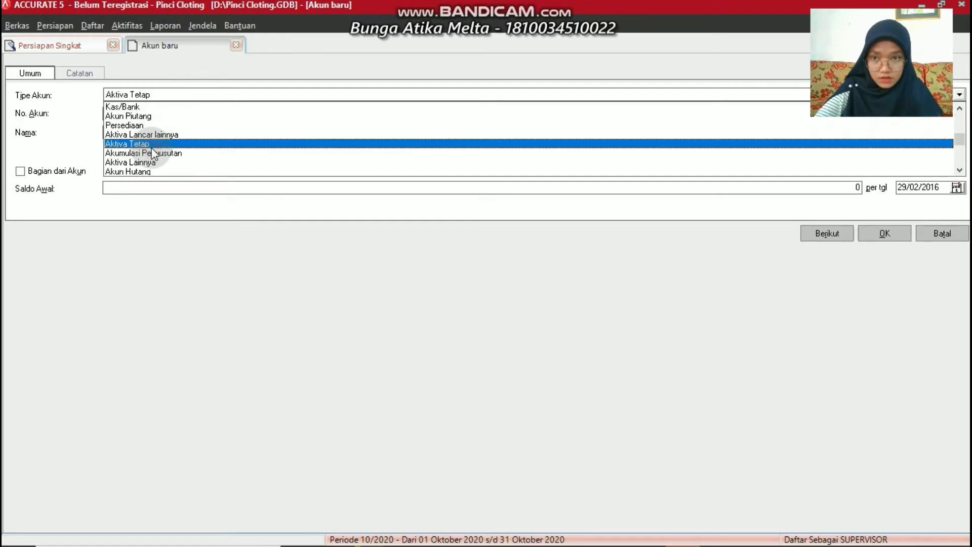
left_click(156, 114)
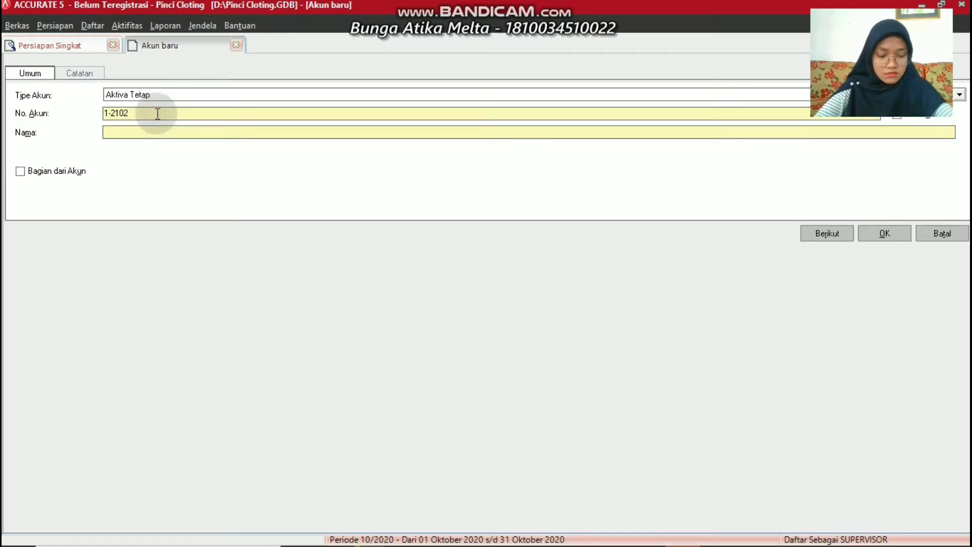
key("BackSpace")
key("BackSpace")
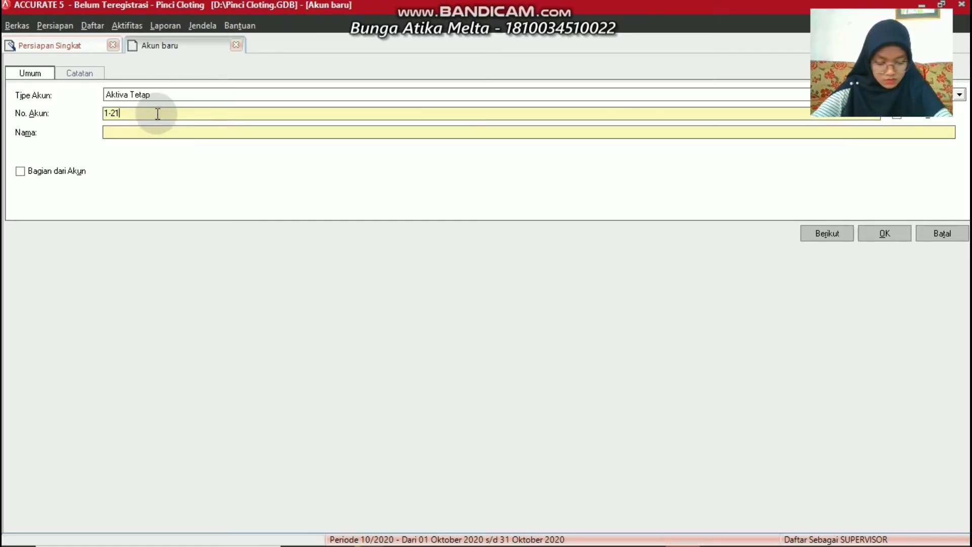
type("05")
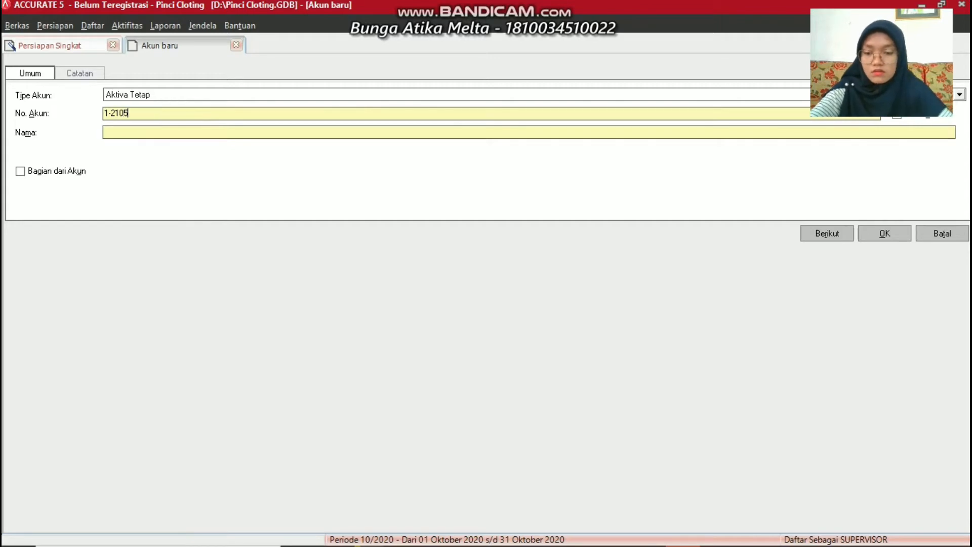
type("Vehi")
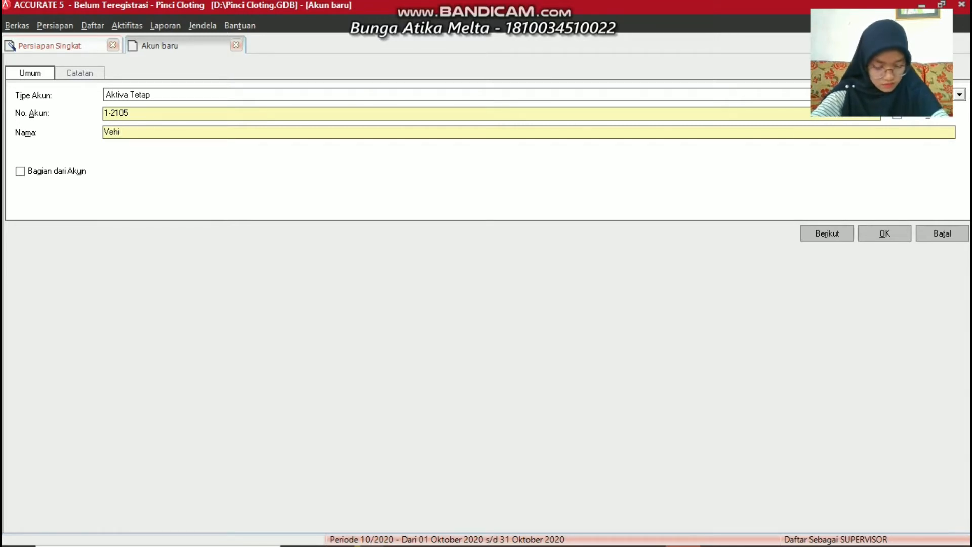
type("cle")
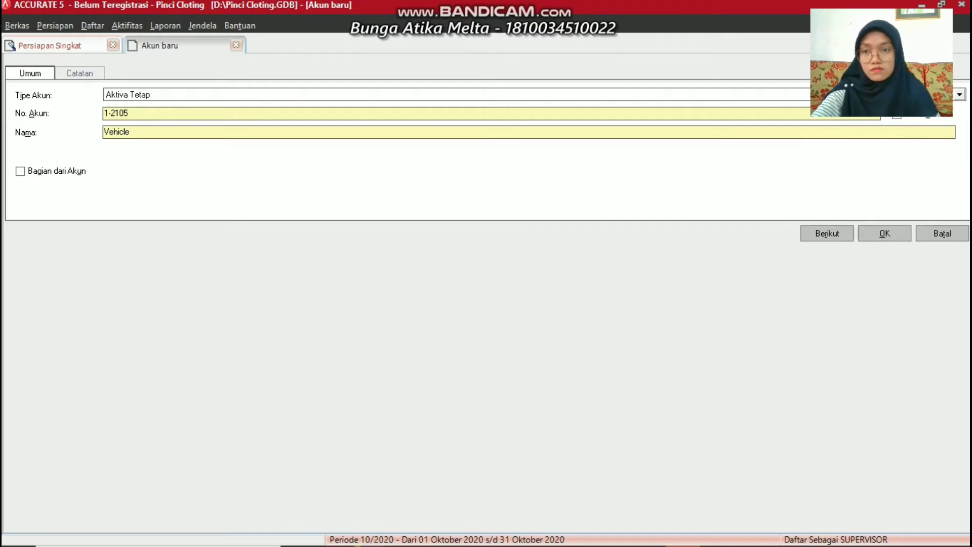
left_click(883, 235)
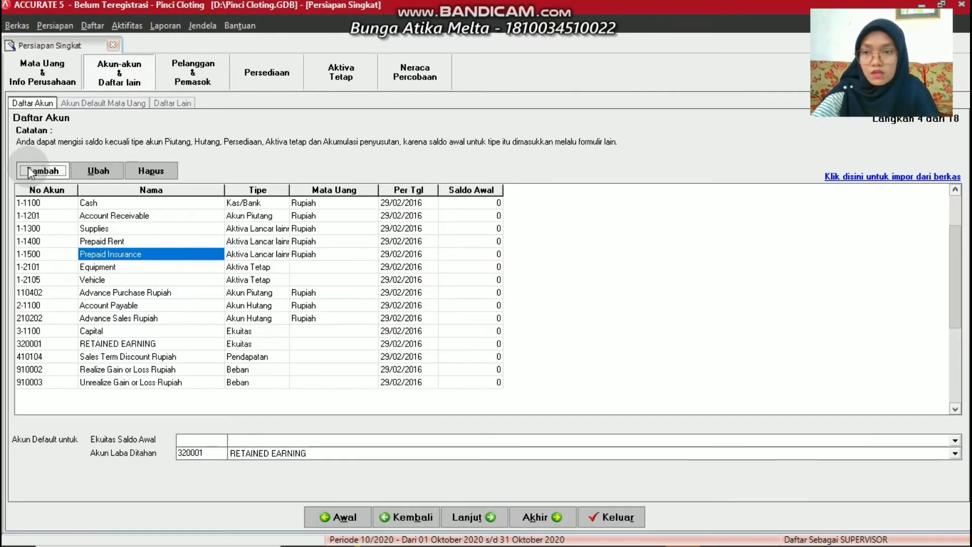
Begin Akumulasi Penyusutan account 1-2201, entering the name Accum. Depr. Equipment
left_click(27, 166)
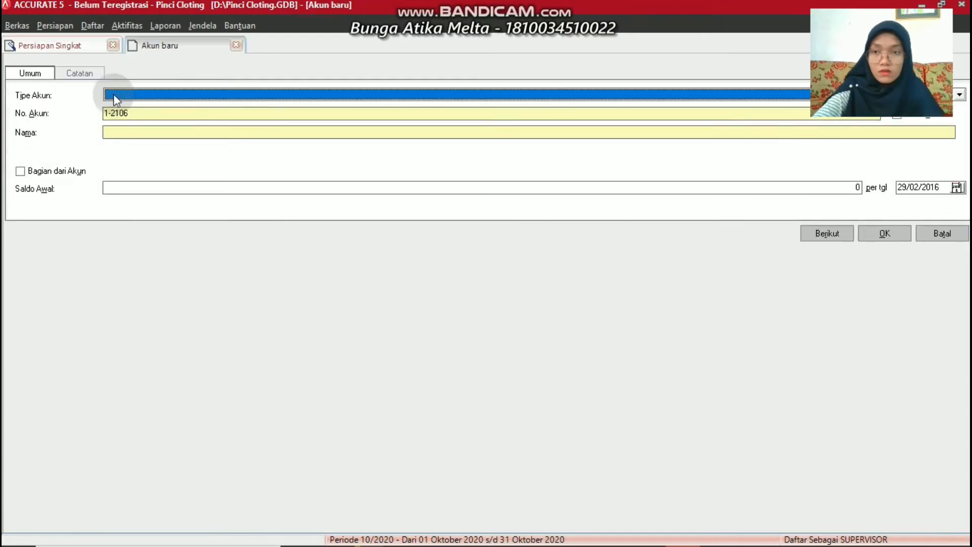
left_click(113, 95)
left_click(130, 152)
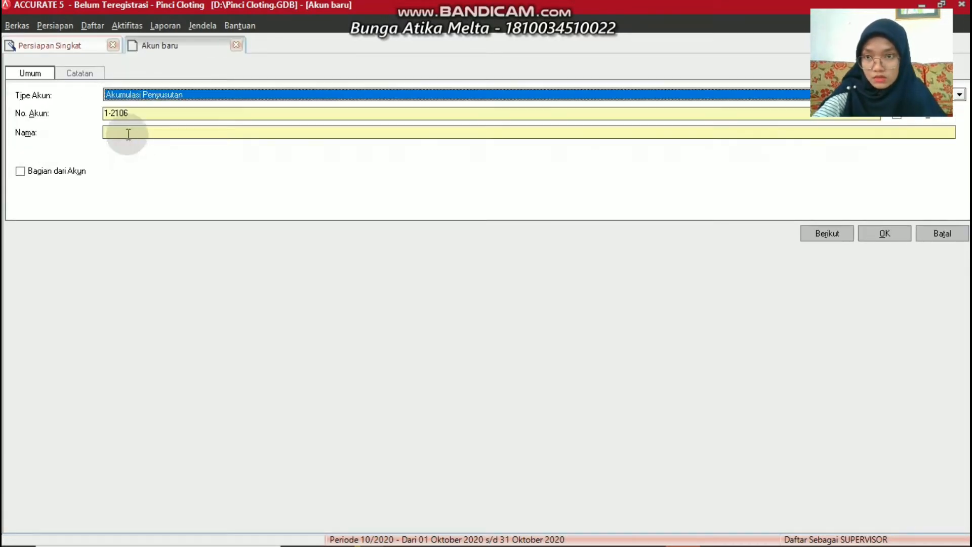
left_click(135, 112)
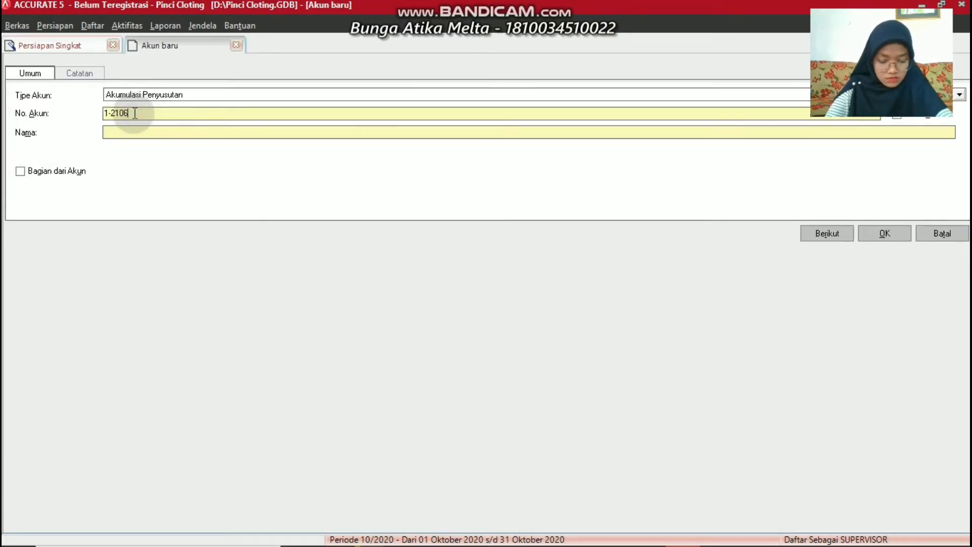
key("BackSpace")
key("BackSpace")
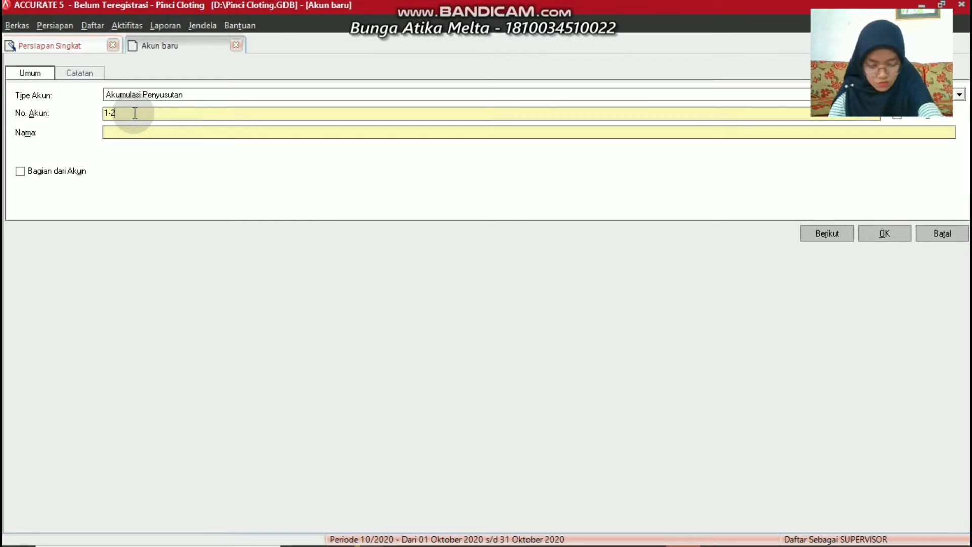
type("201")
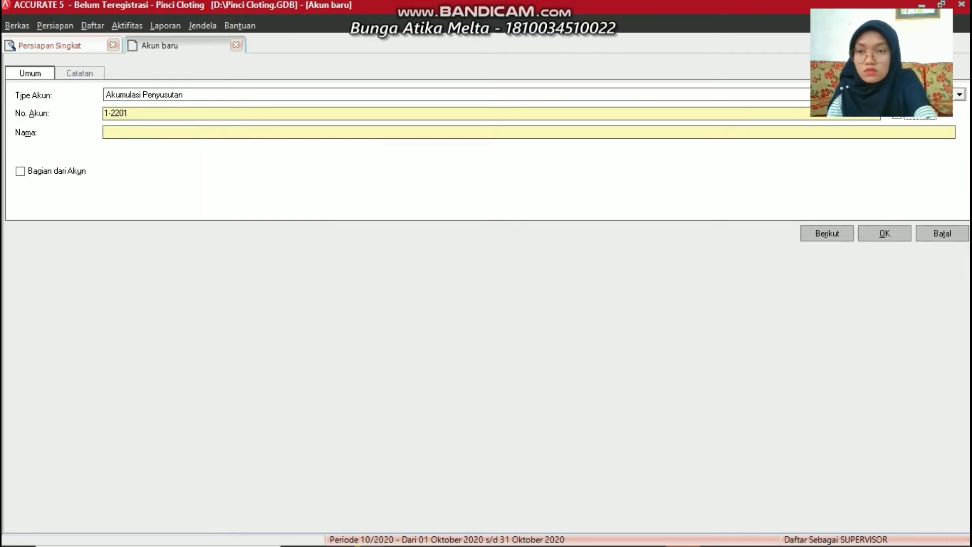
type("A")
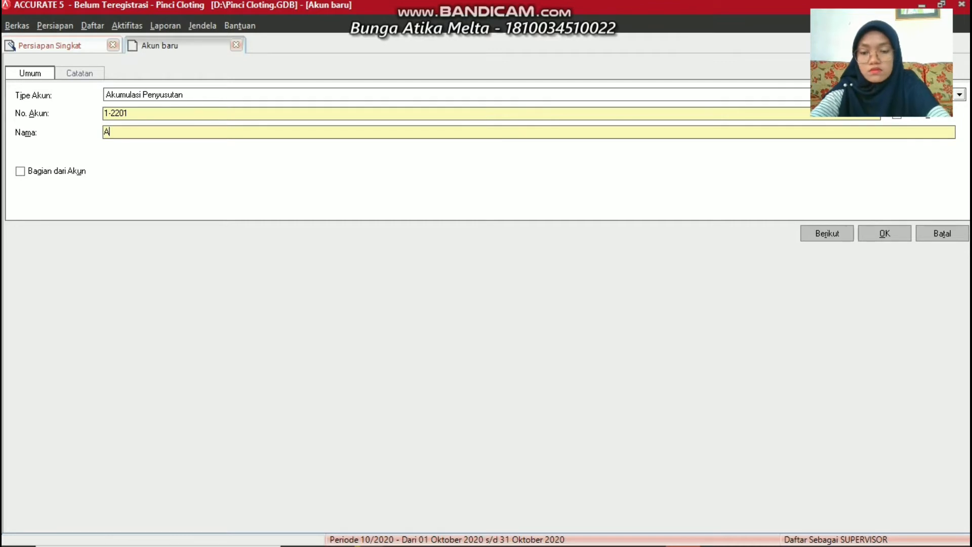
type("ccum")
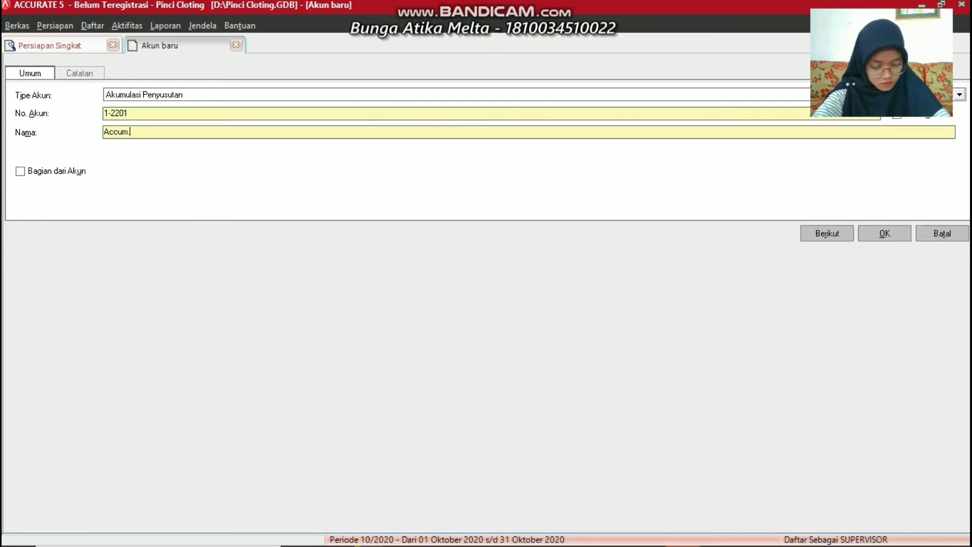
type(". Dep")
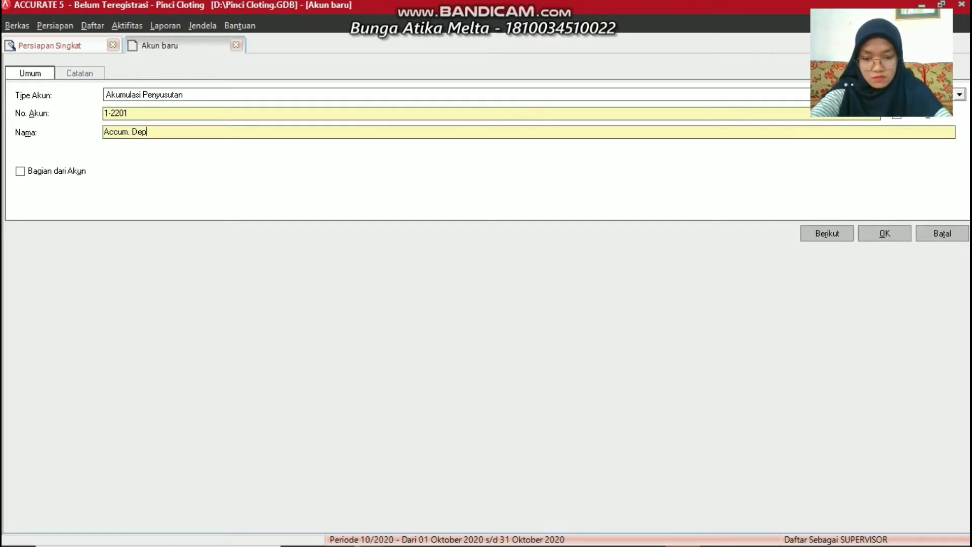
type("r. E")
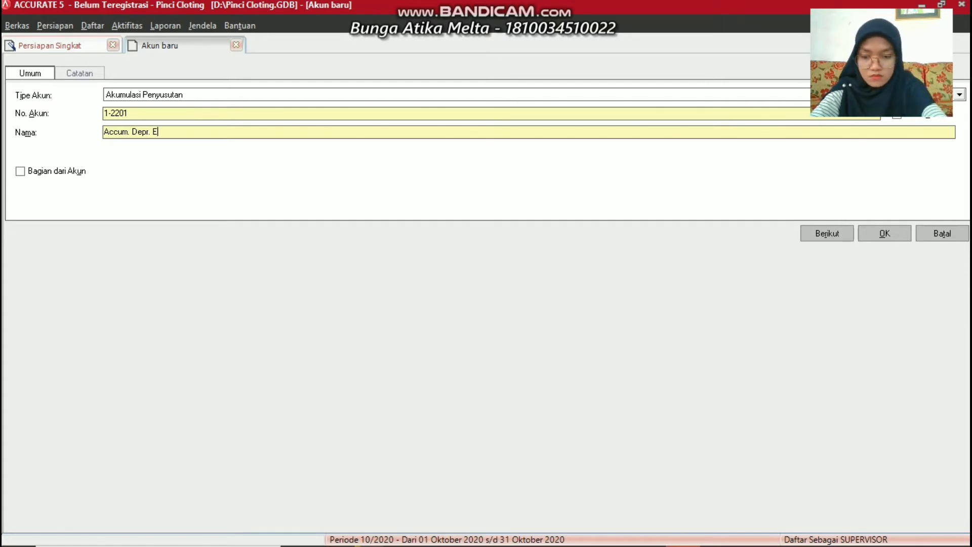
type("quipment")
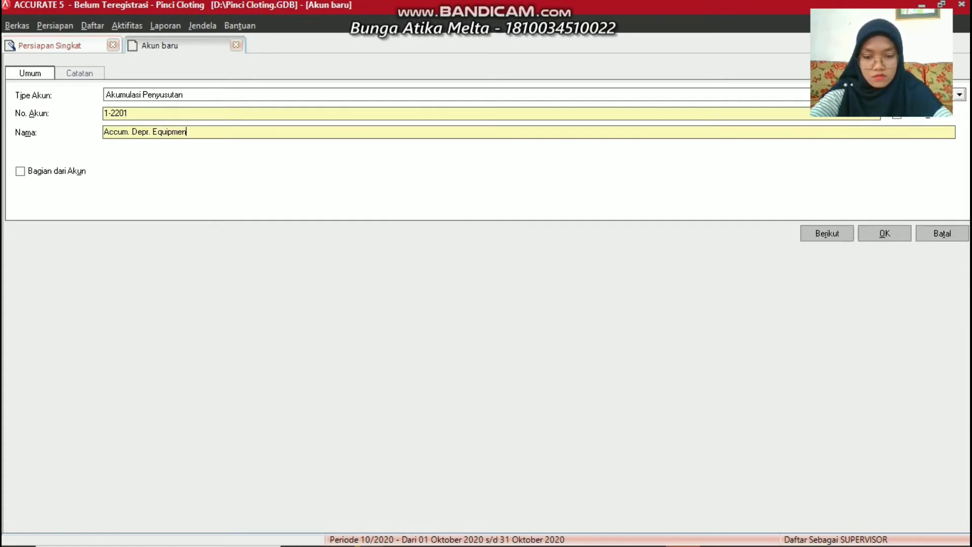
Save Accum. Depr. Equipment, then add 1-2205 Accum. Depr. Vehicle as an Akumulasi Penyusutan account
left_click(888, 234)
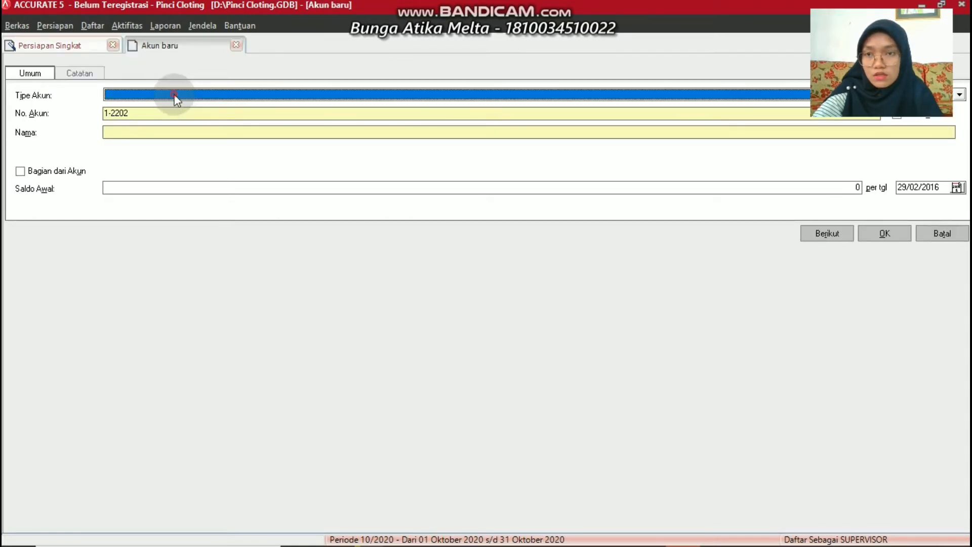
left_click(175, 96)
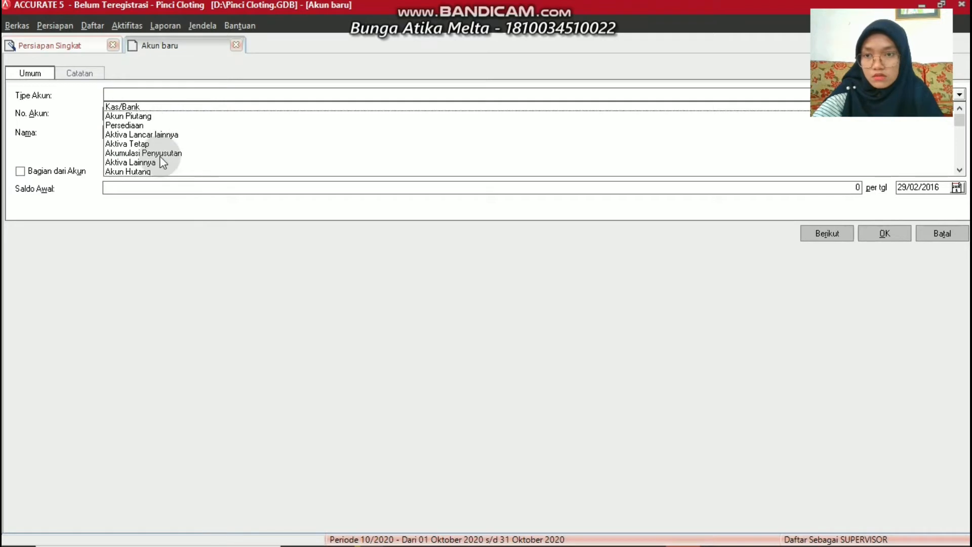
left_click(151, 153)
left_click(151, 119)
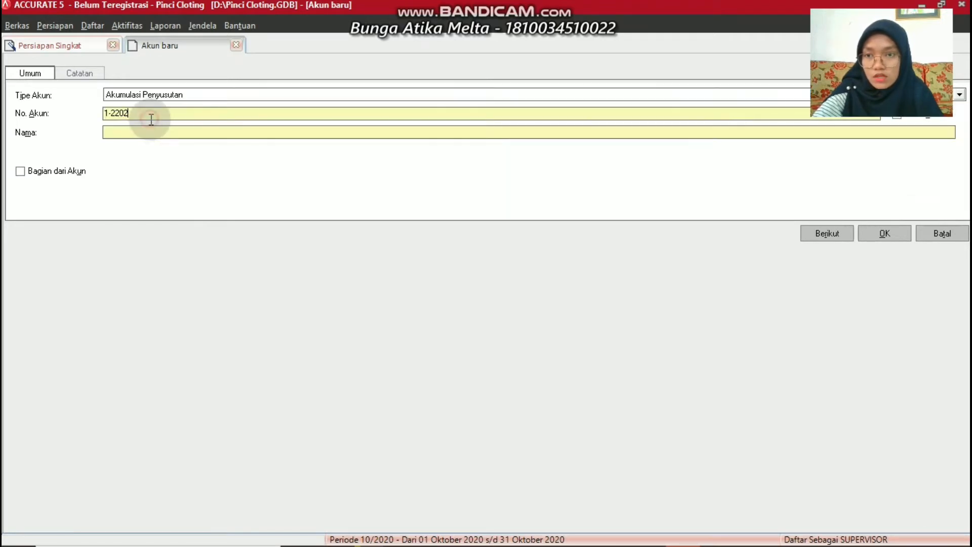
key("BackSpace")
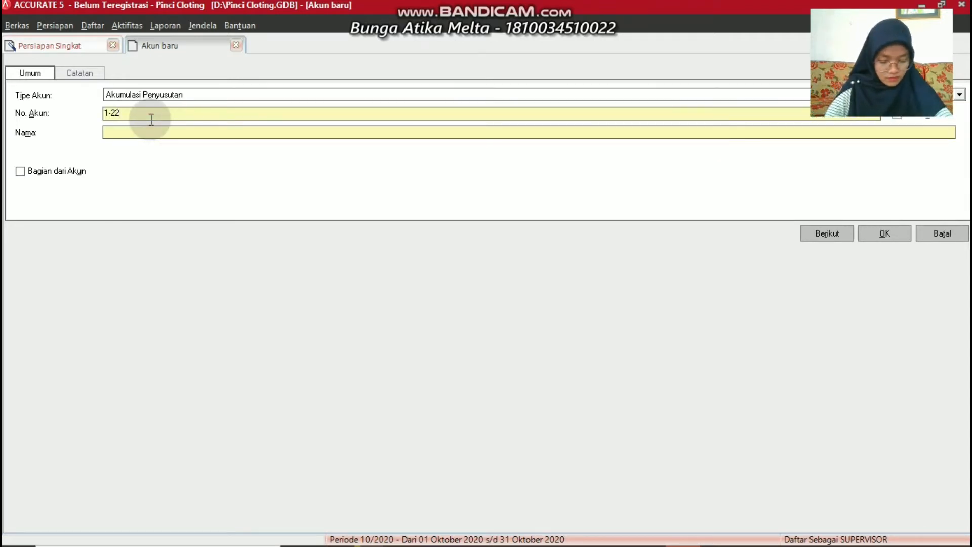
type("05")
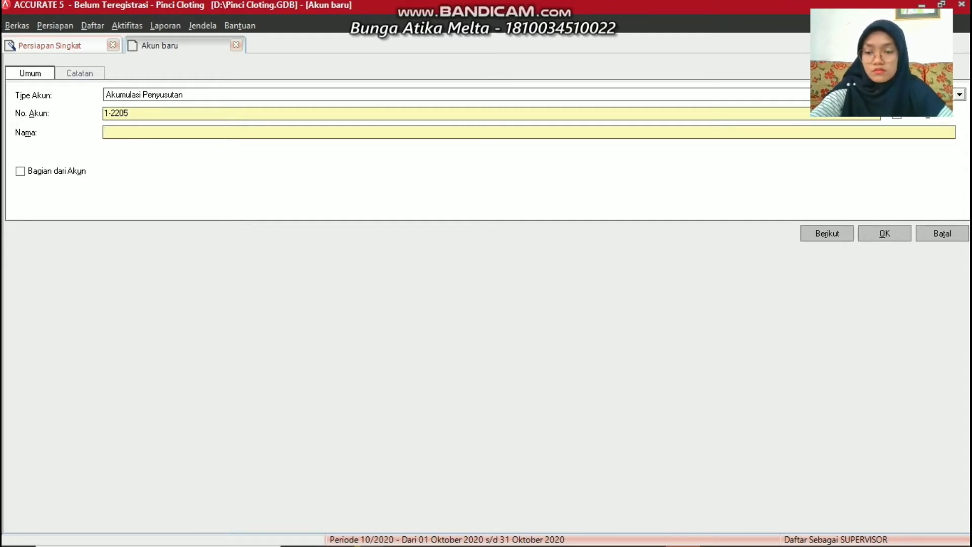
type("Acc")
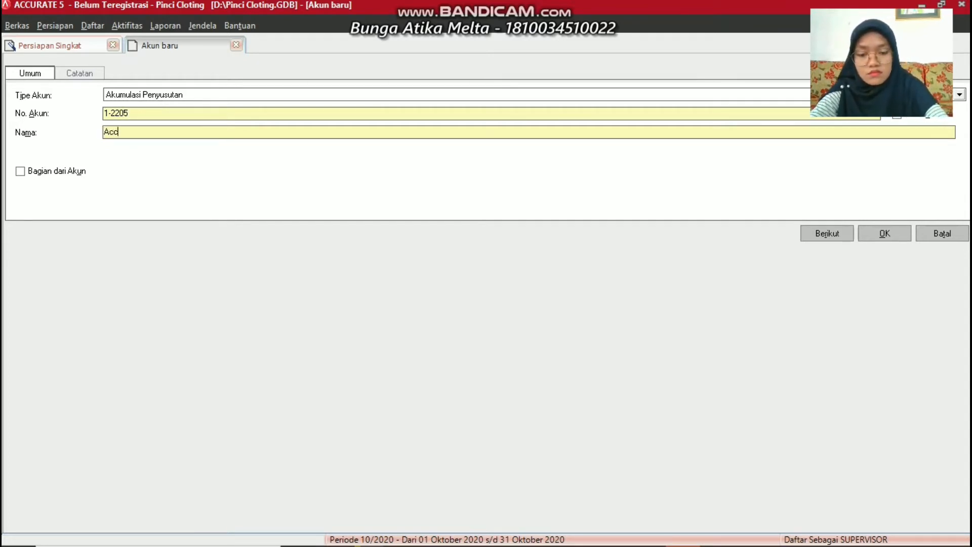
type("um. Depr.")
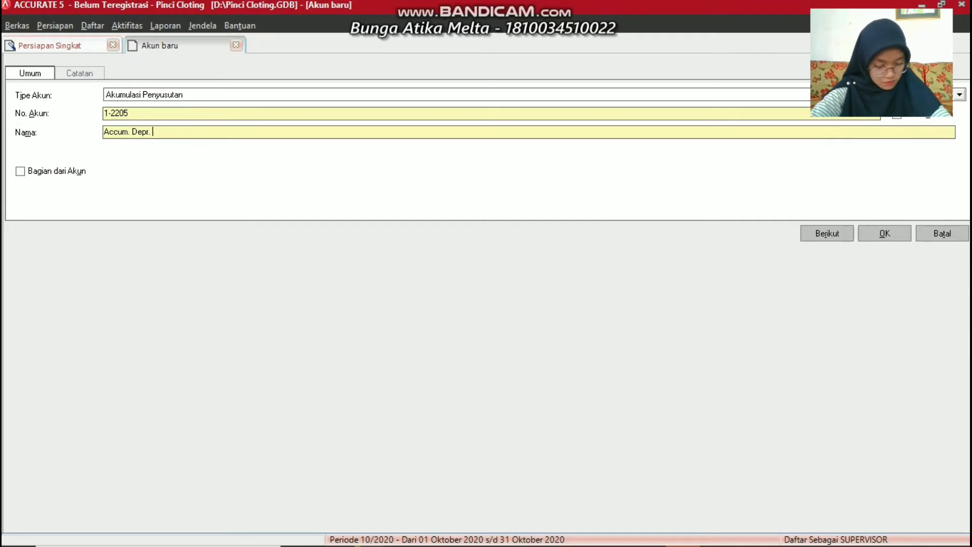
type(" Ve")
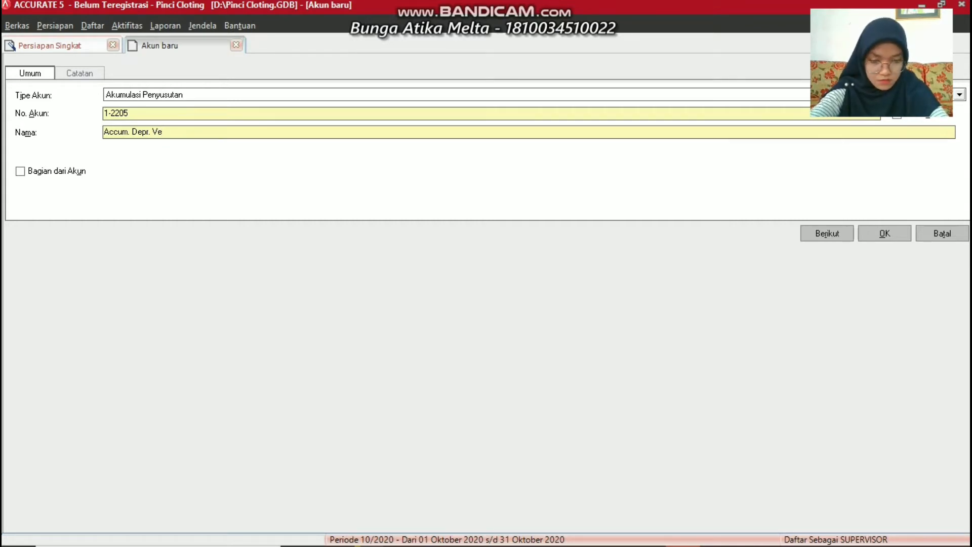
type("hicle")
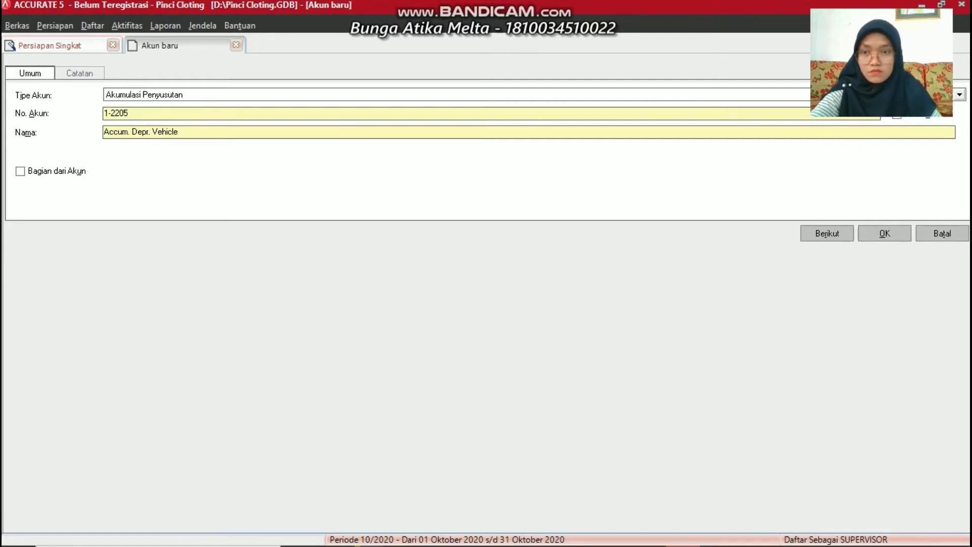
left_click(872, 235)
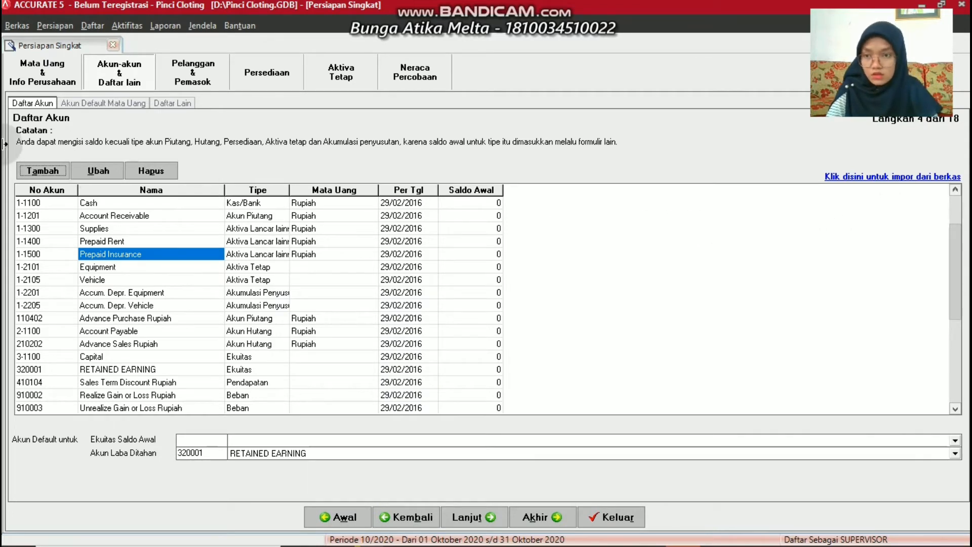
Create account 2-2100 Bank Loan with account type Hutang Jangka Panjang
left_click(53, 171)
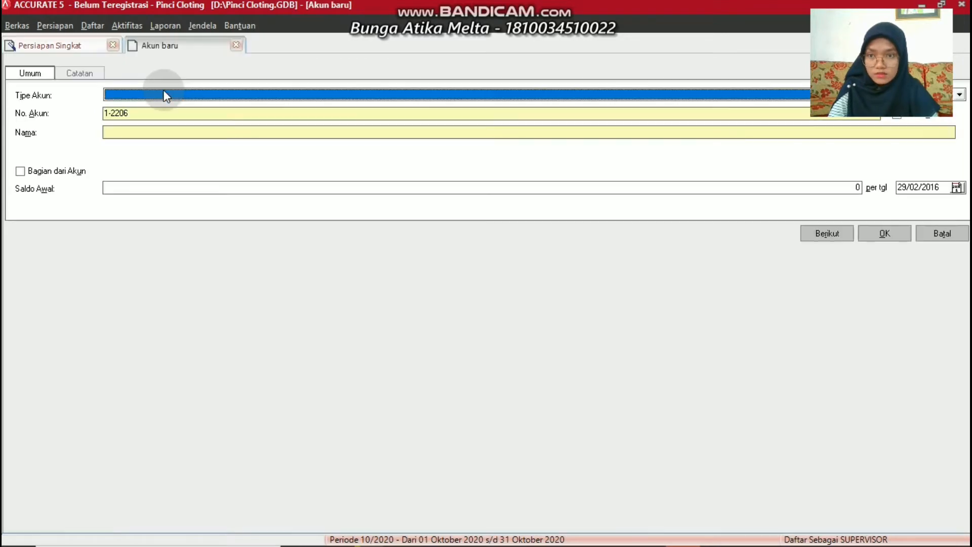
left_click(164, 92)
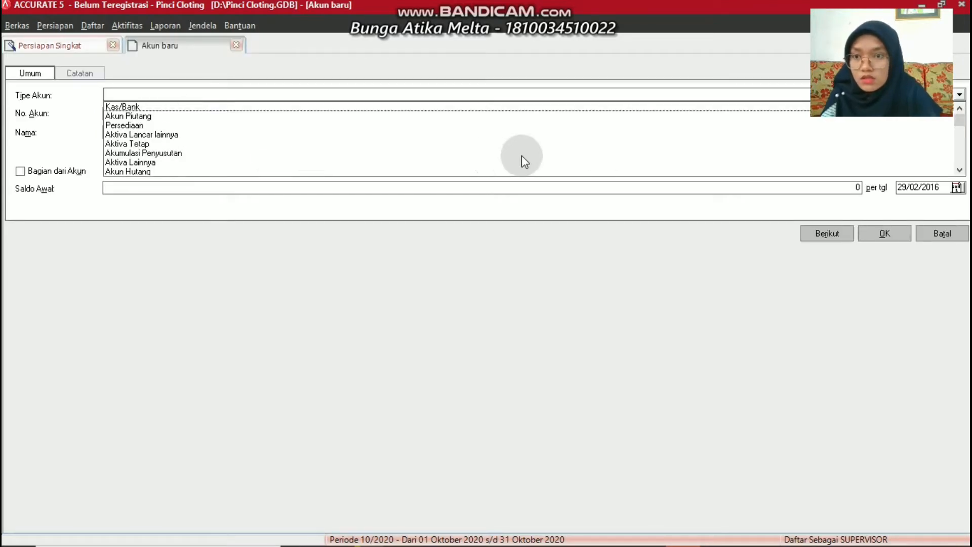
left_click(959, 170)
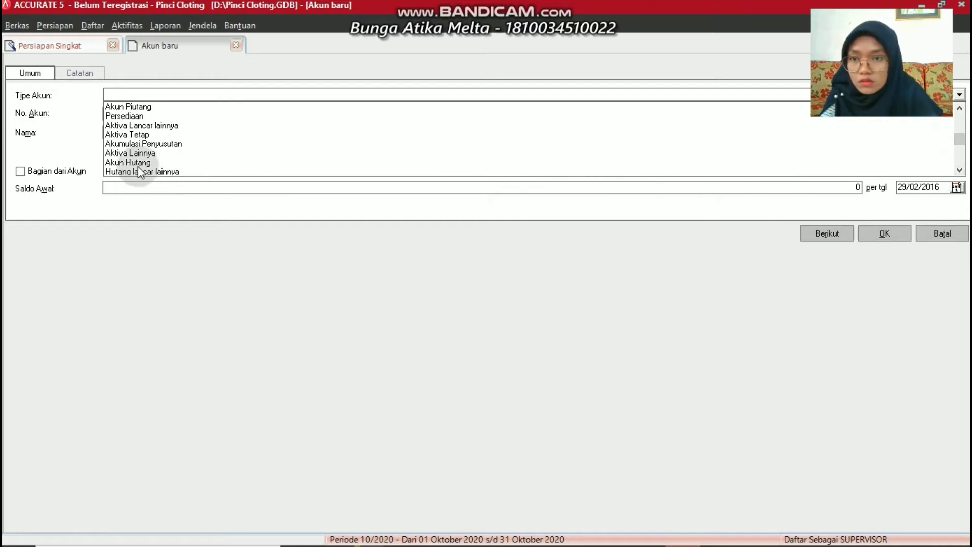
left_click(960, 171)
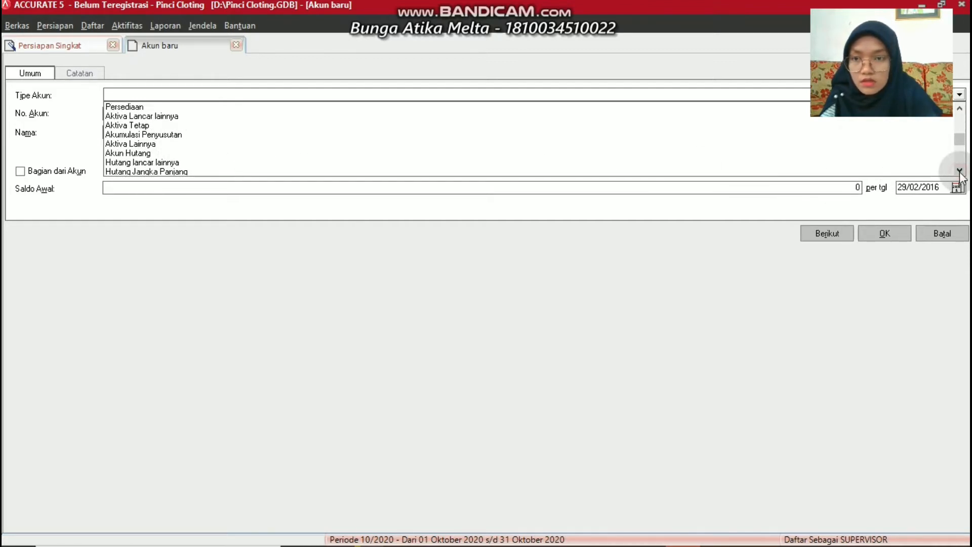
left_click(161, 174)
left_click(157, 111)
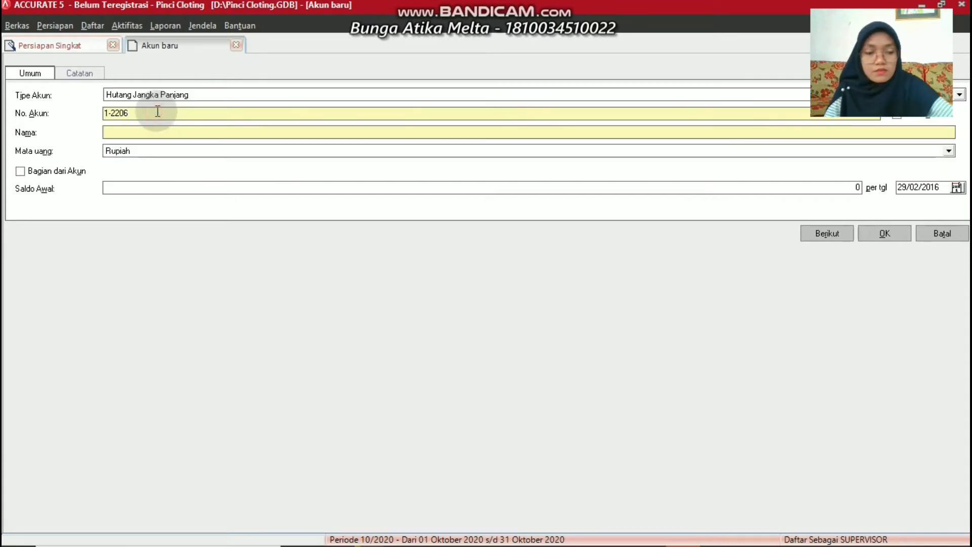
key("BackSpace")
key("BackSpace")
key("BackSpace")
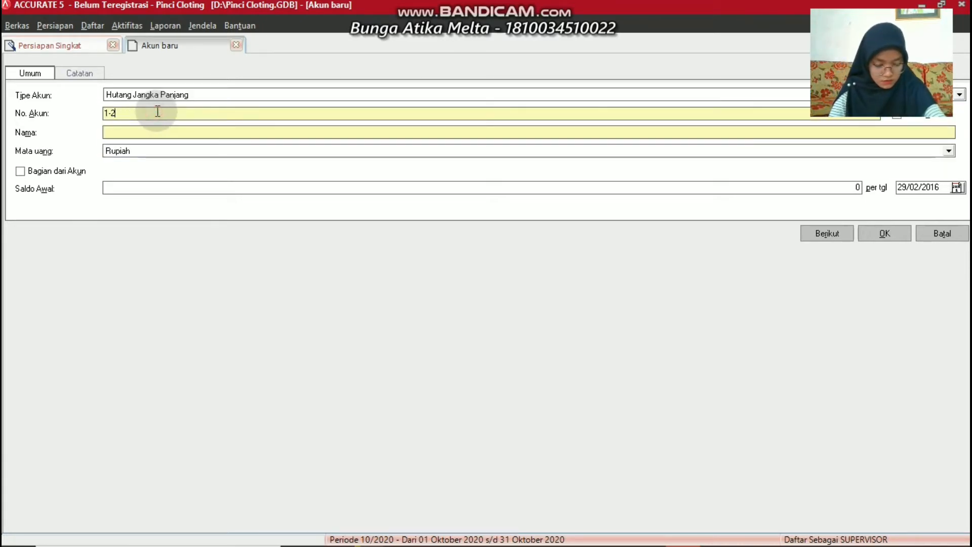
key("BackSpace")
key("BackSpace")
key("BackSpace")
type("2")
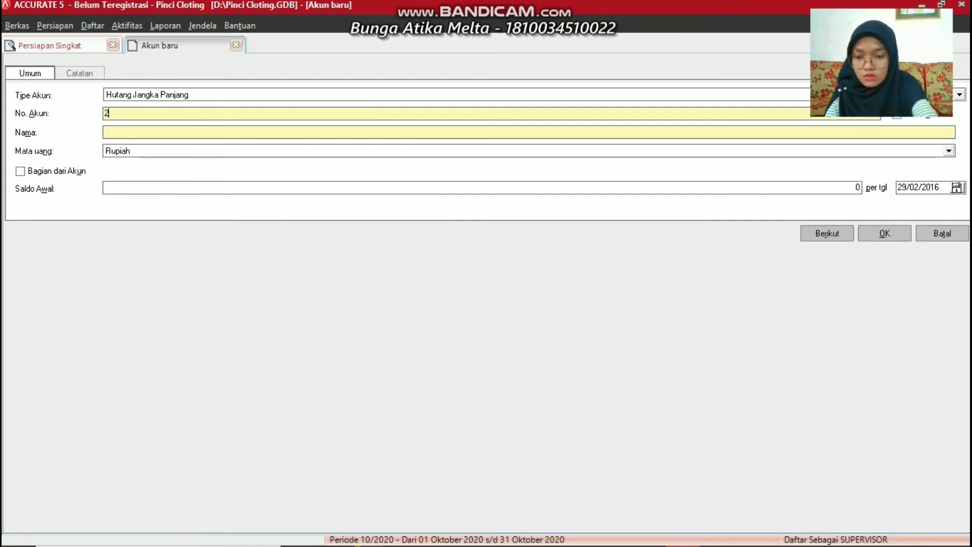
type("-")
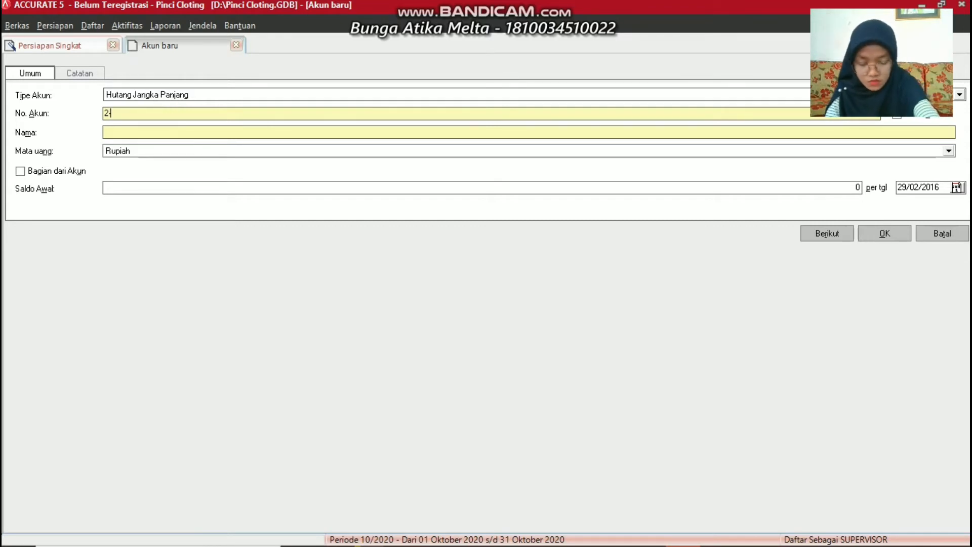
type("2100")
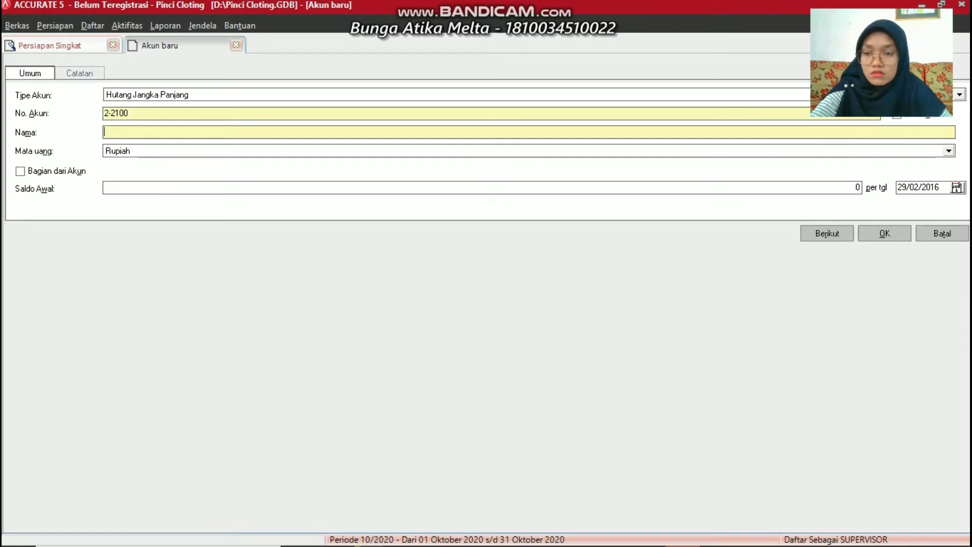
type("Bank L")
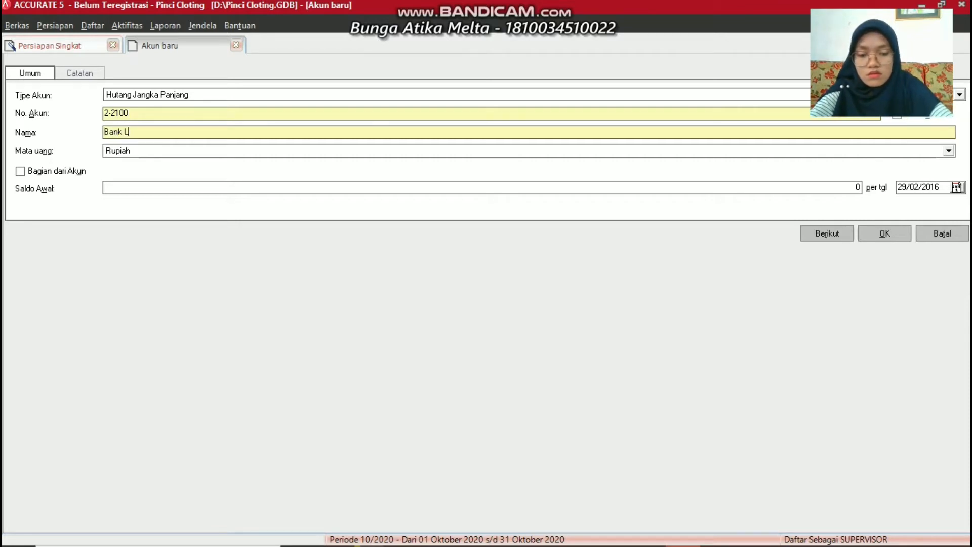
type("oan")
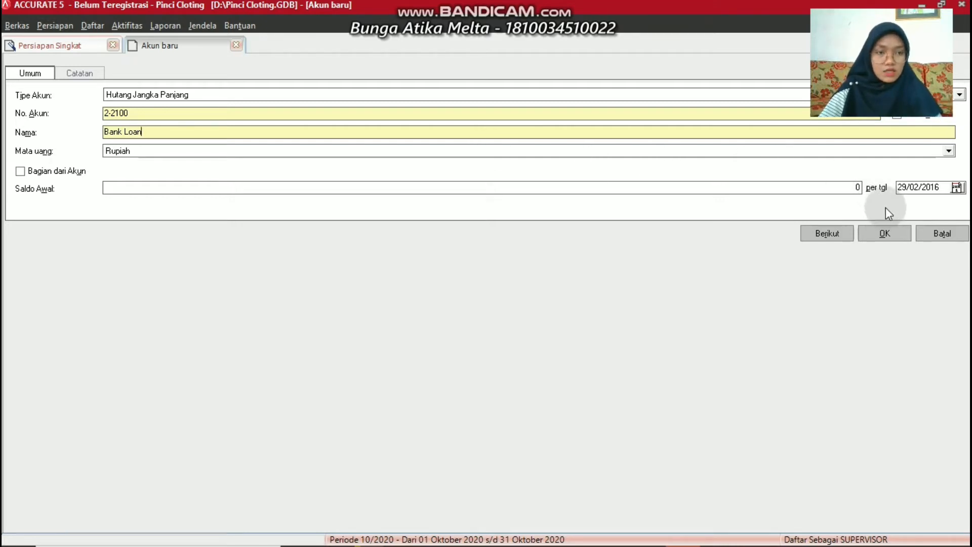
left_click(884, 234)
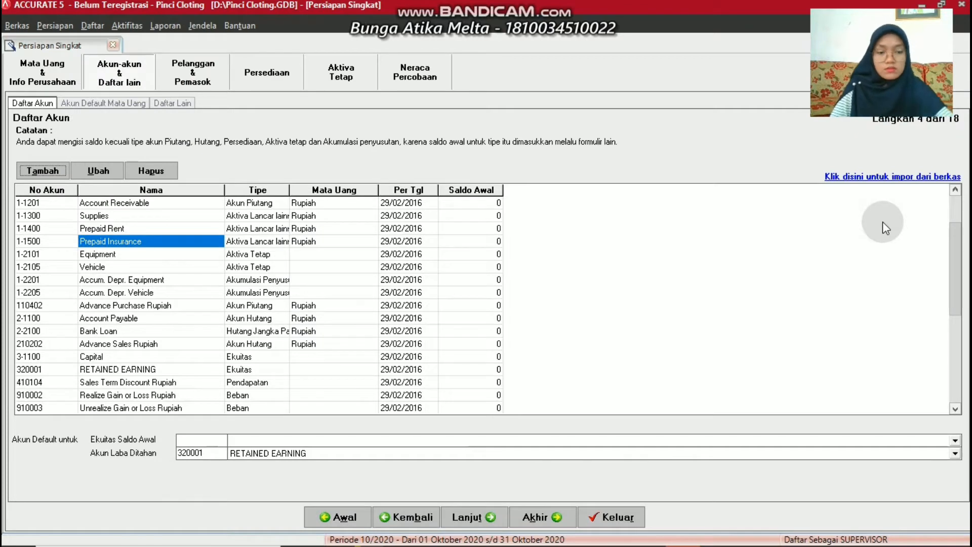
Enter opening balances: Cash 28000000, Supplies 3000000, Prepaid Rent 7125000, Prepaid Insurance 1800000
left_click(883, 222)
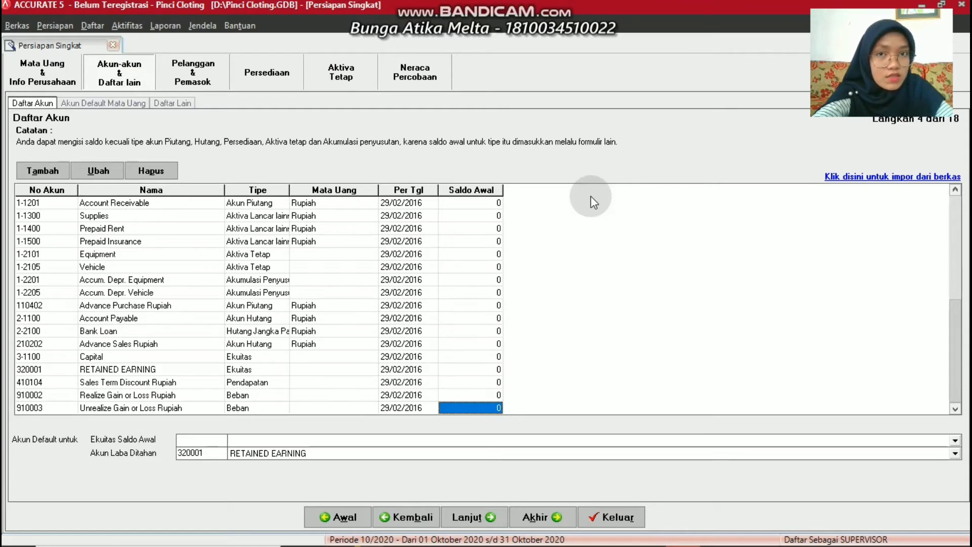
key("ctrl+Home")
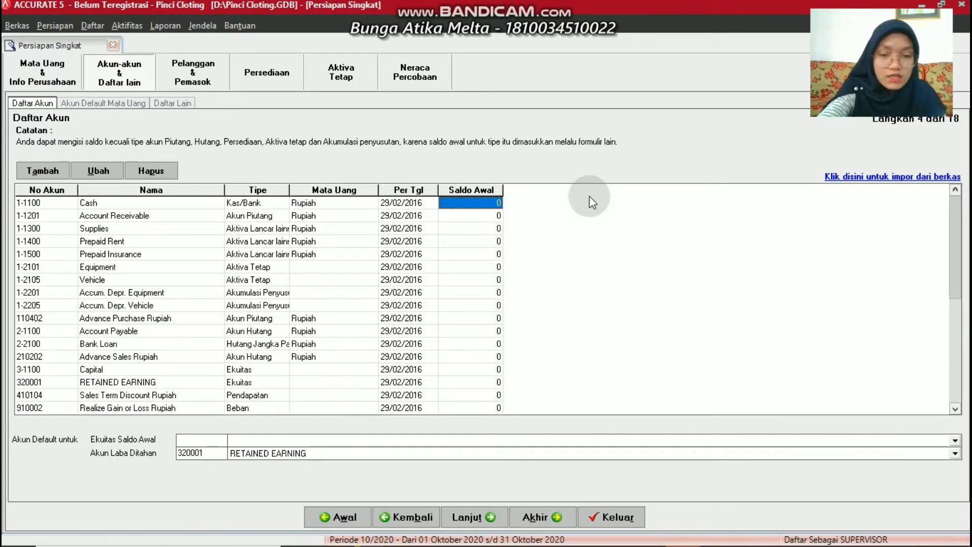
type("2")
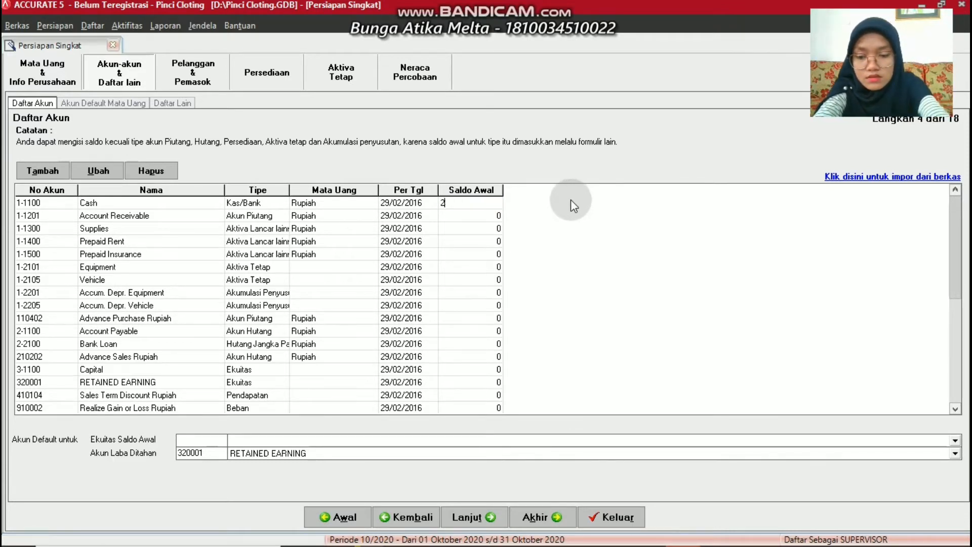
type("8000000")
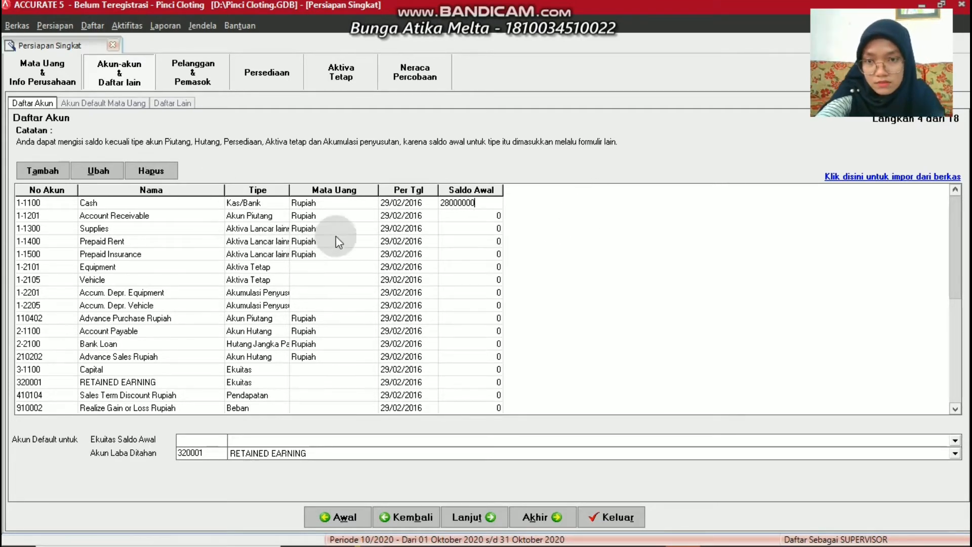
left_click(455, 229)
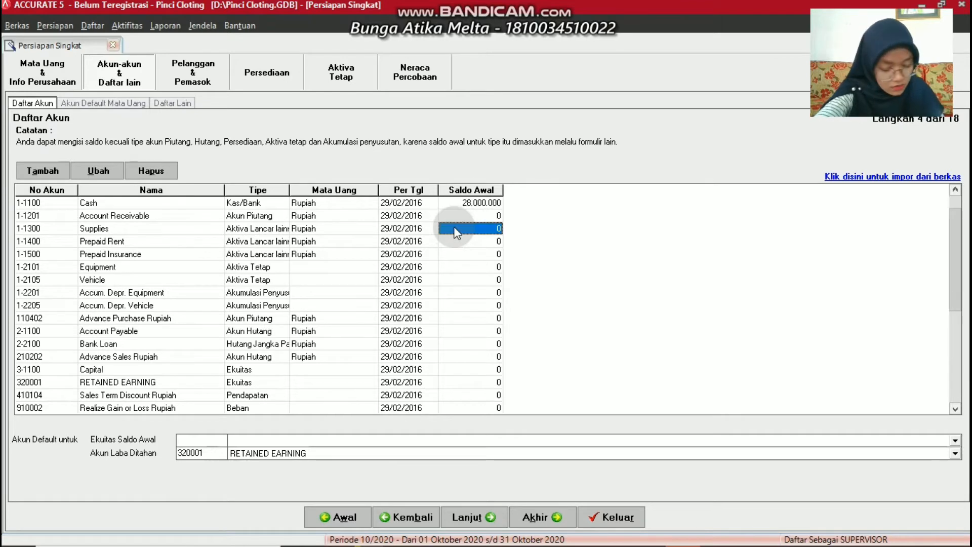
type("3000")
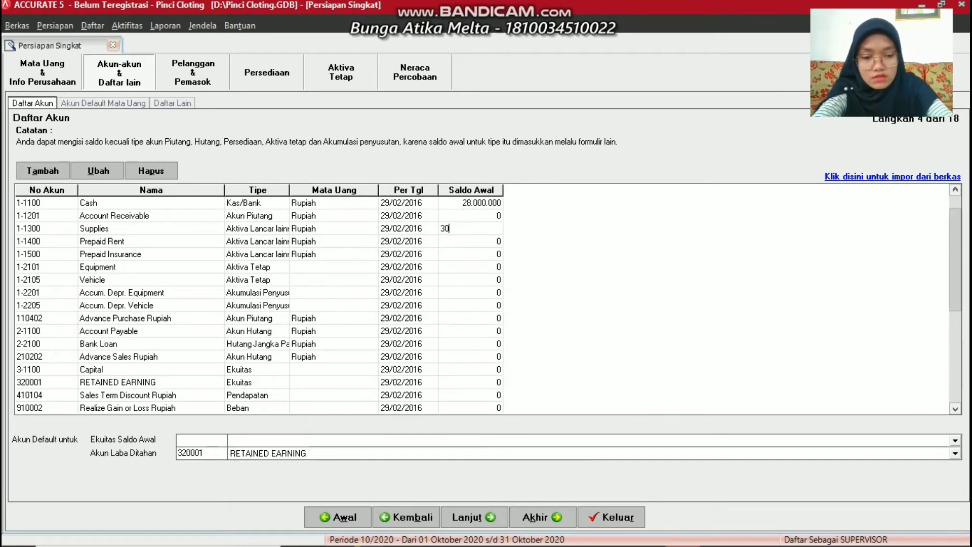
type("000")
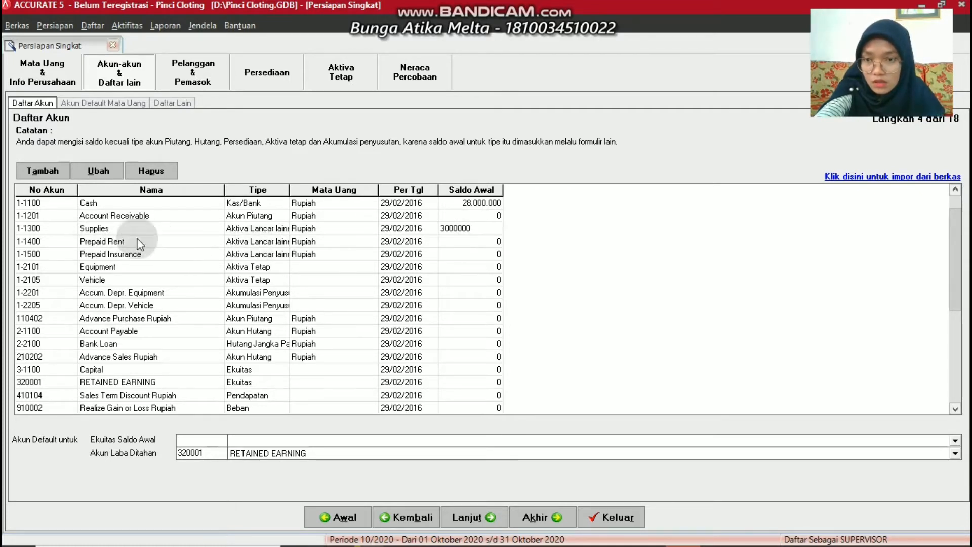
left_click(481, 242)
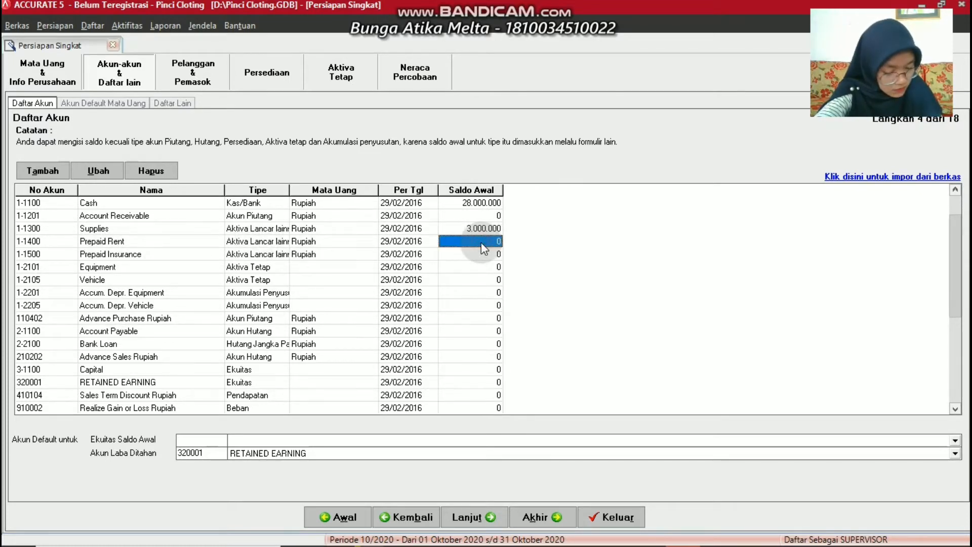
type("71")
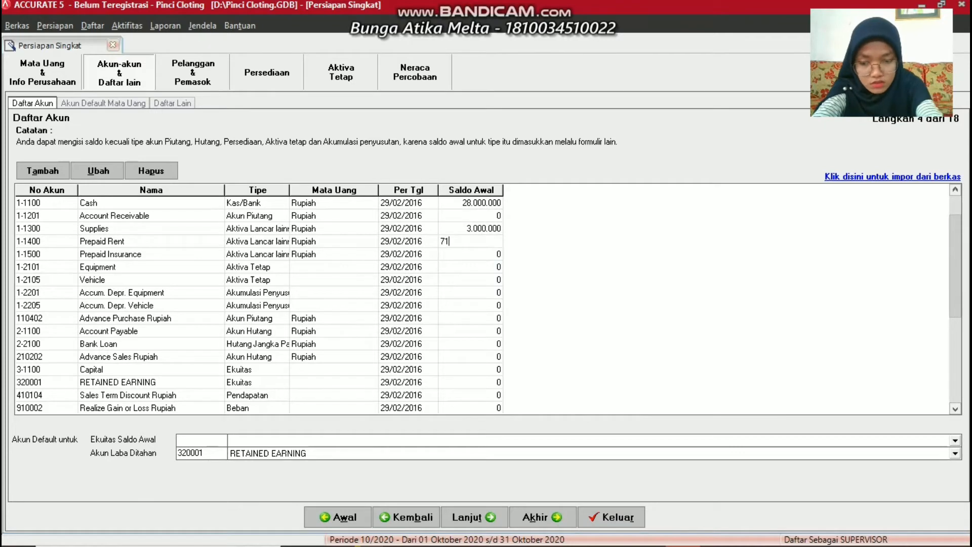
type("25")
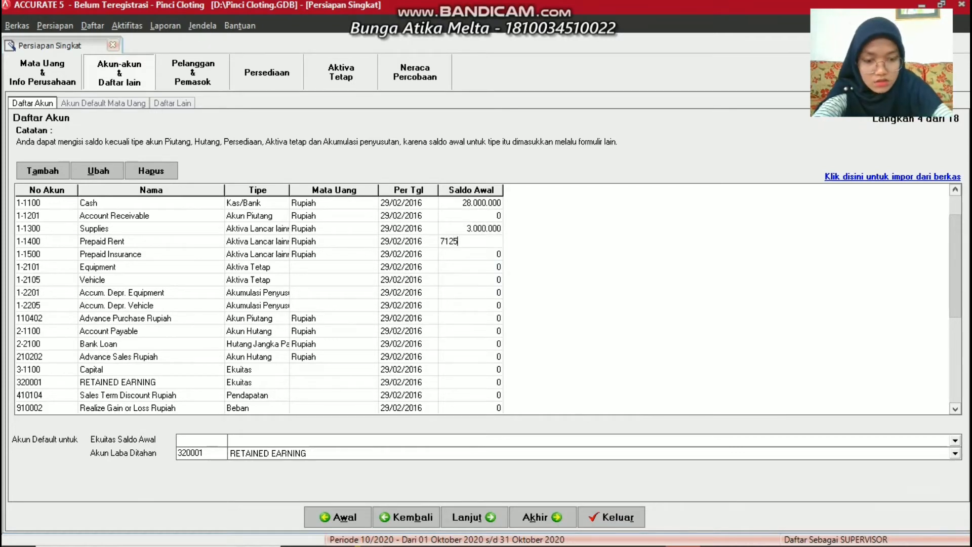
type("00")
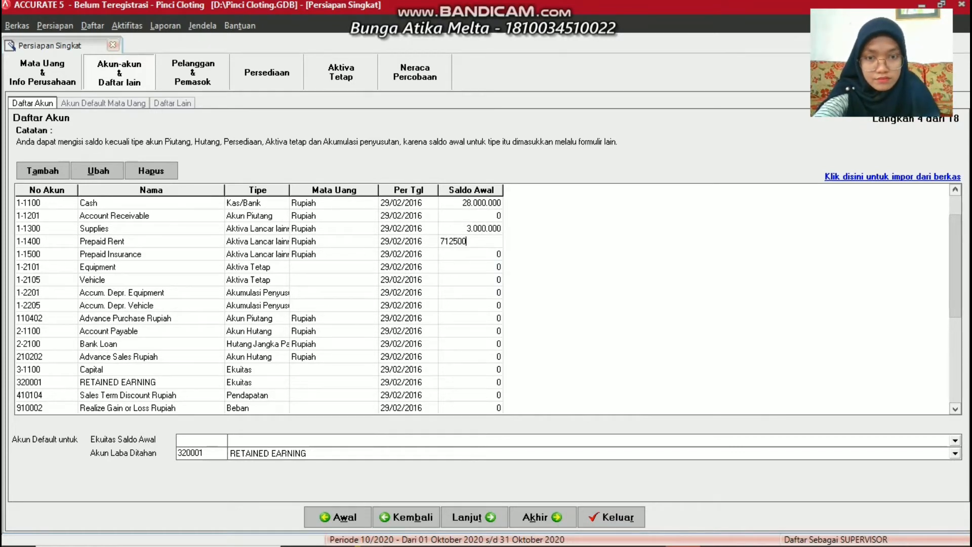
type("0")
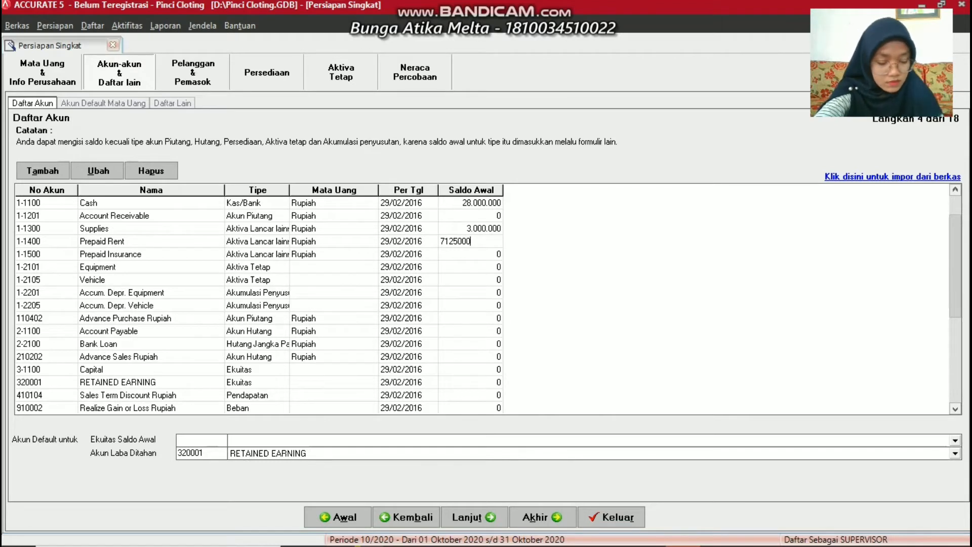
left_click(443, 253)
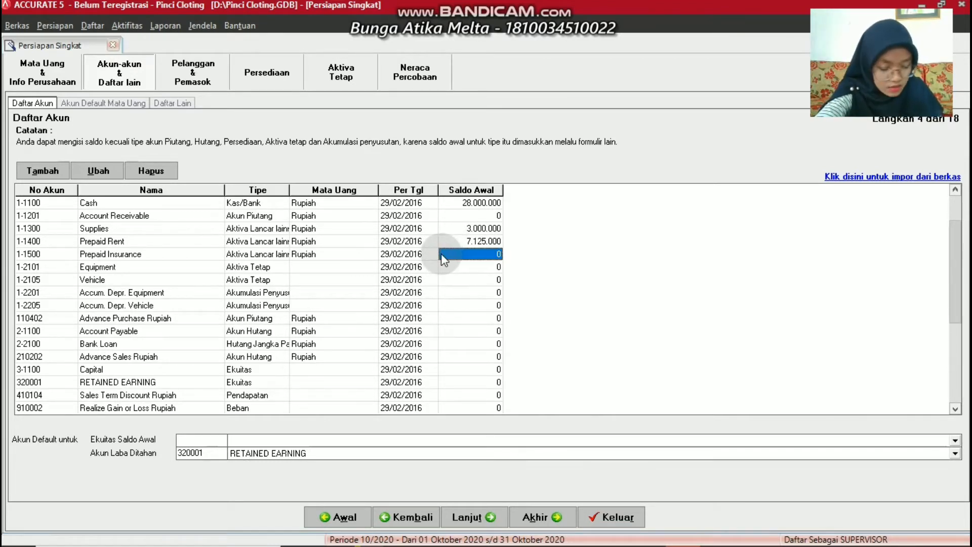
type("18")
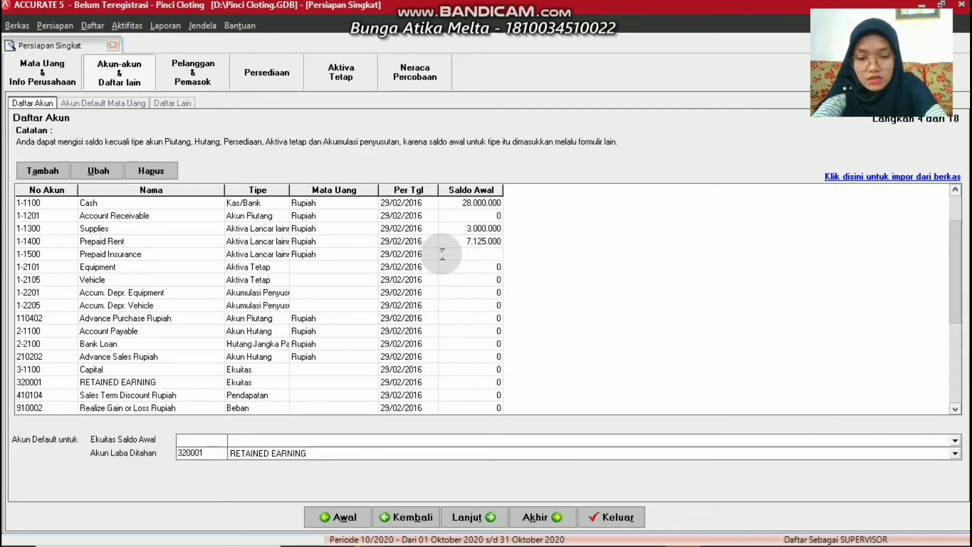
type("00000")
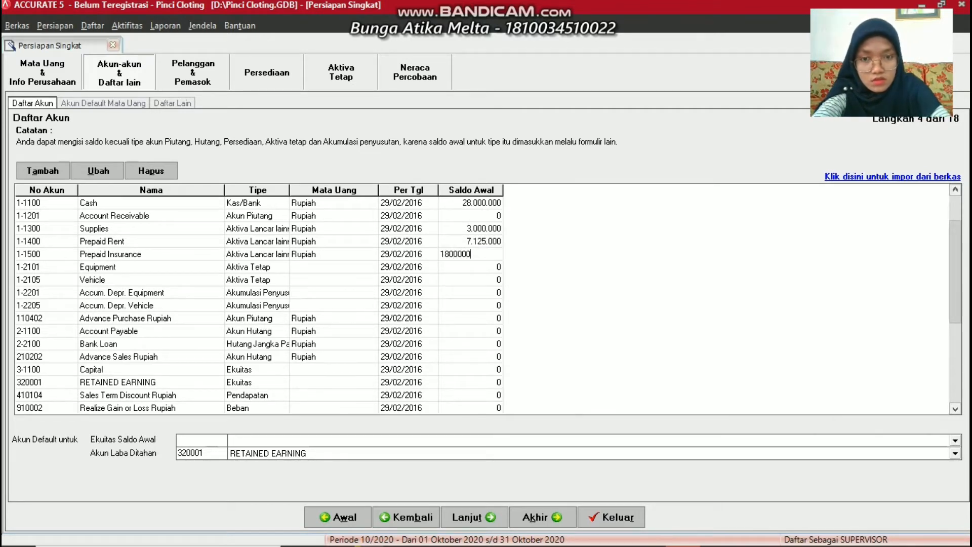
left_click(419, 258)
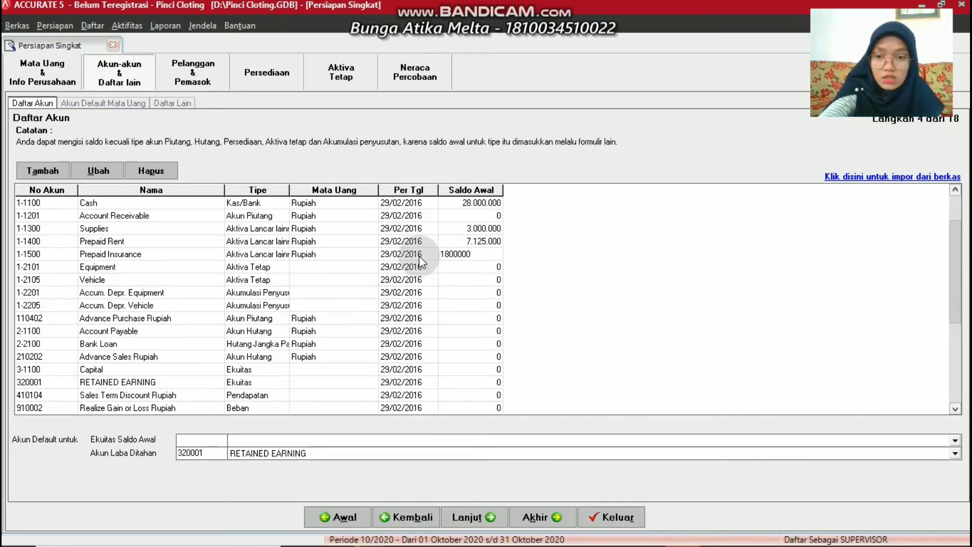
Give Bank Loan an opening balance of 5000000
scroll(398, 304, "up", 3)
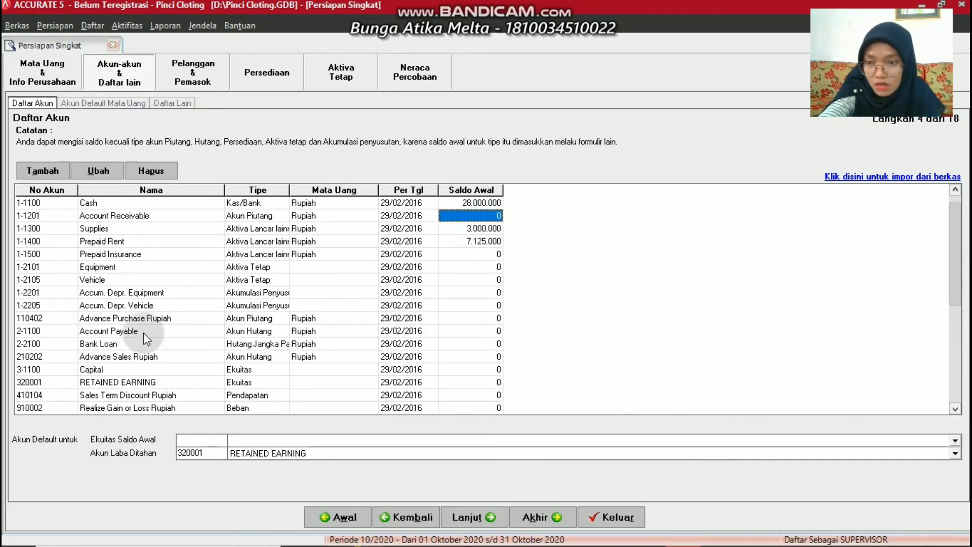
left_click(457, 345)
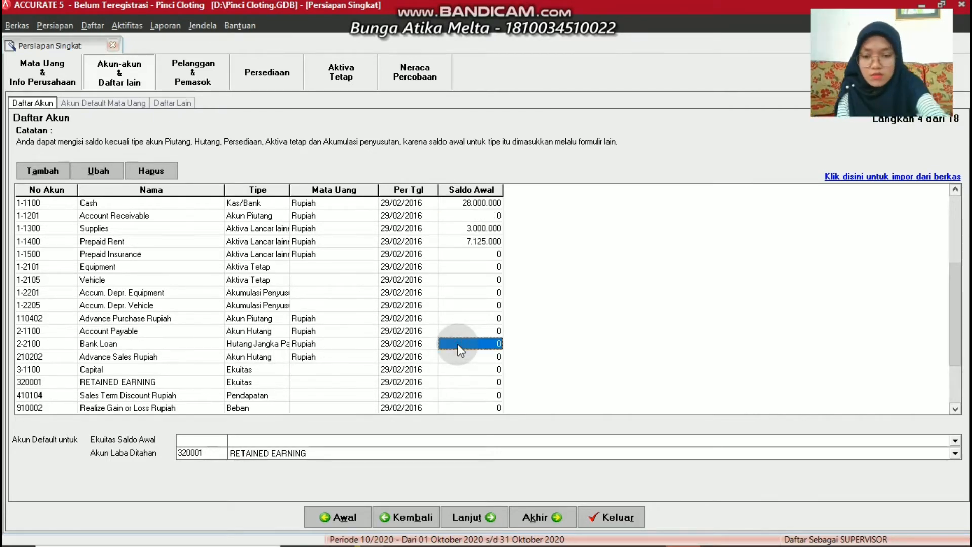
left_click(458, 345)
type("5000")
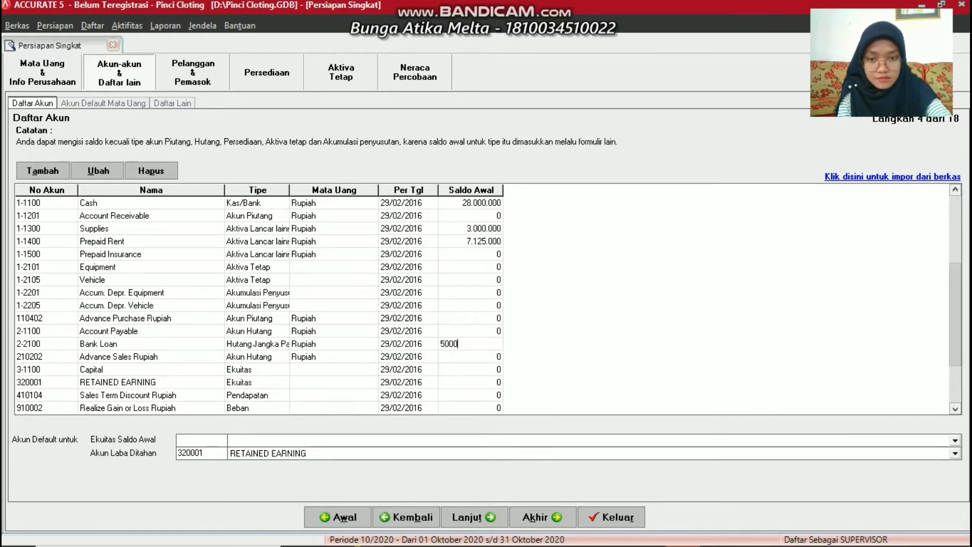
type("000")
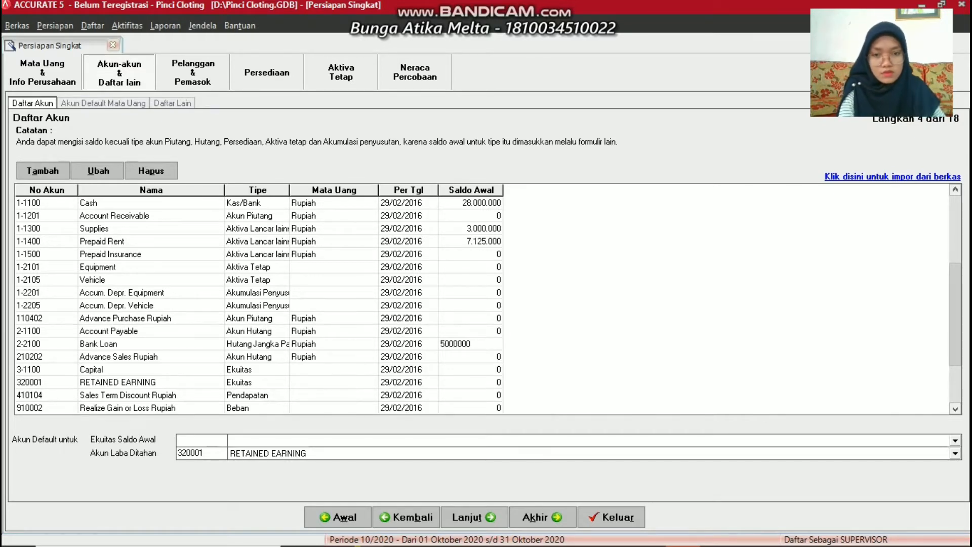
left_click(454, 346)
left_click(228, 450)
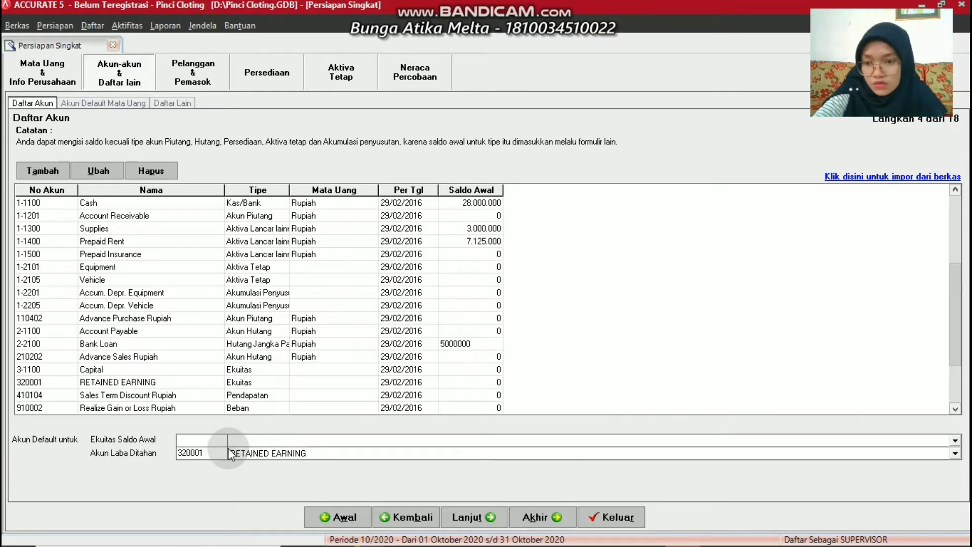
Set 3-1100 Capital as the Ekuitas Saldo Awal account and continue to Akun Default Mata Uang
left_click(236, 446)
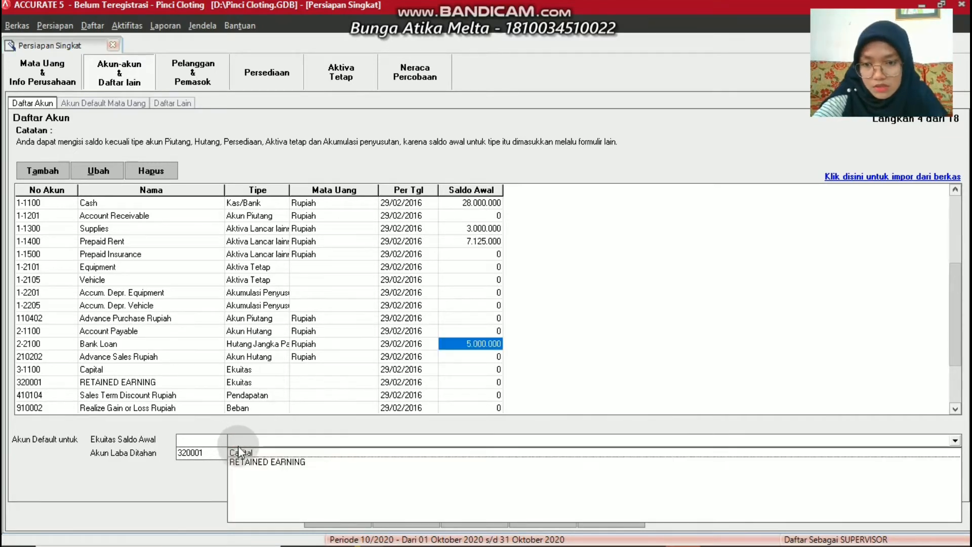
left_click(240, 452)
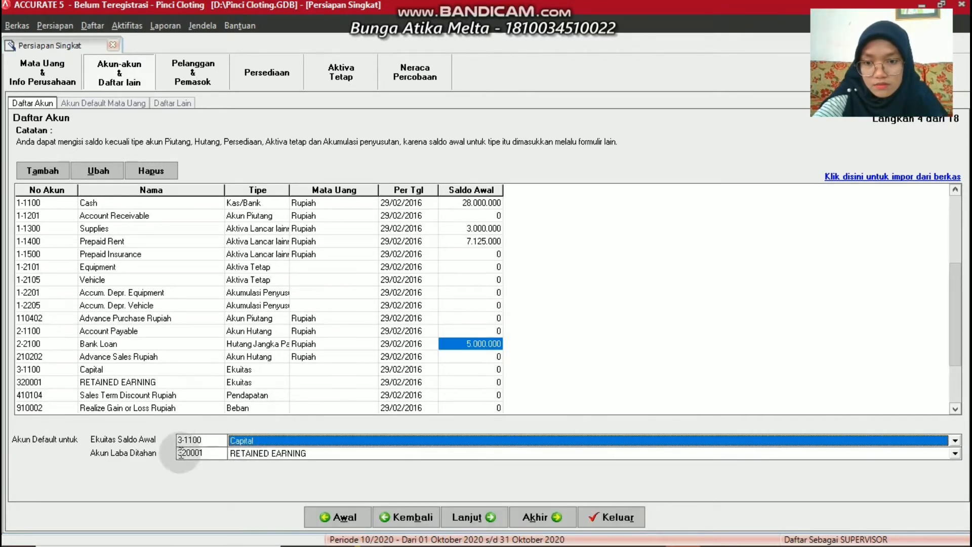
left_click(470, 518)
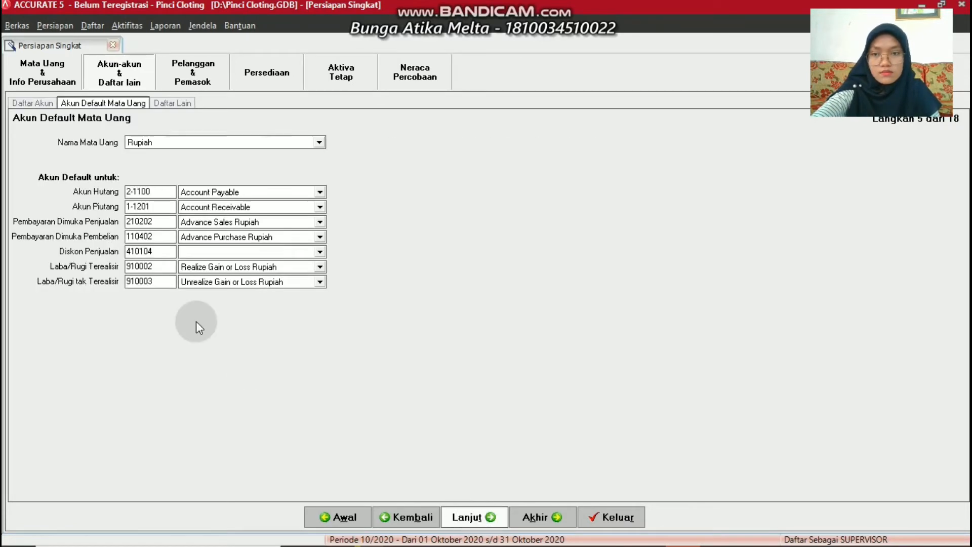
Set the Diskon Penjualan default to 410104 Sales Term Discount Rupiah and continue to Daftar Lain
left_click(320, 252)
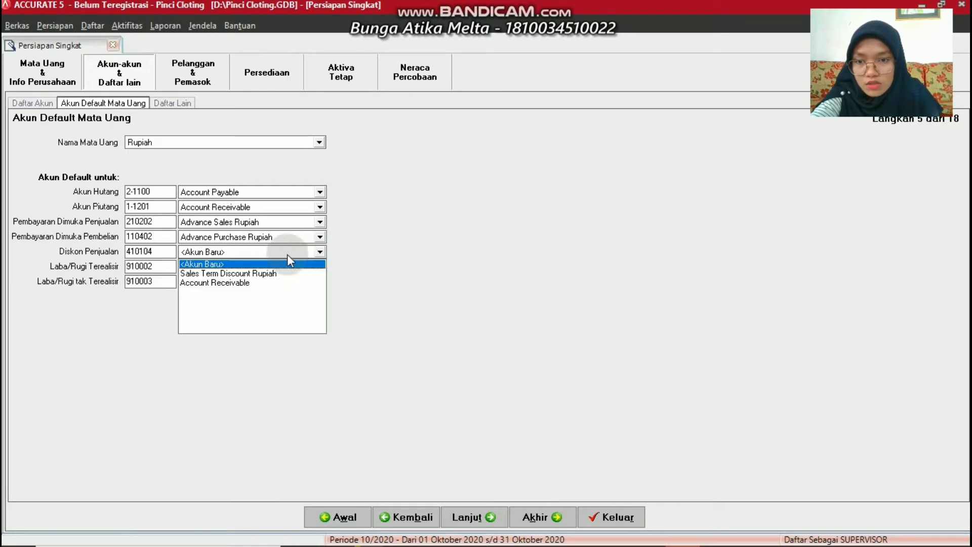
left_click(198, 273)
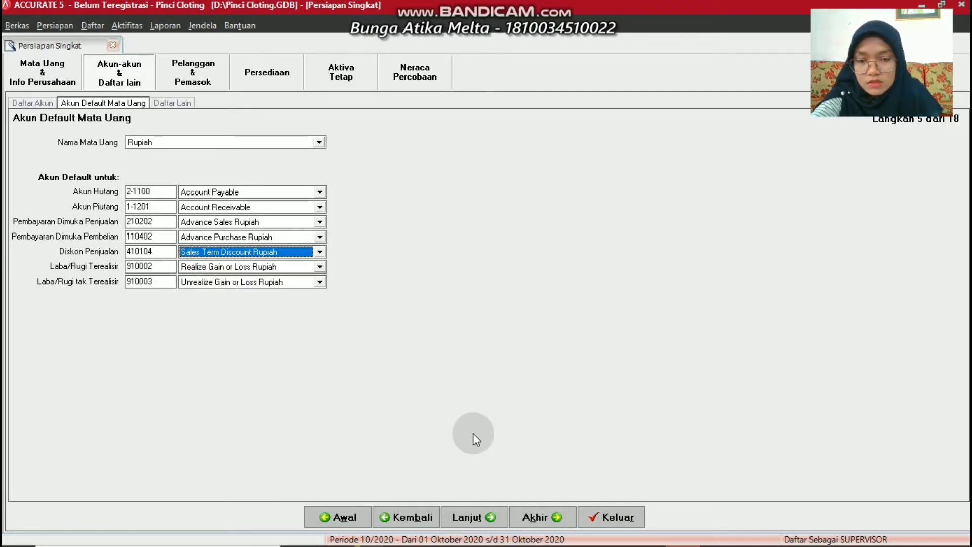
left_click(479, 513)
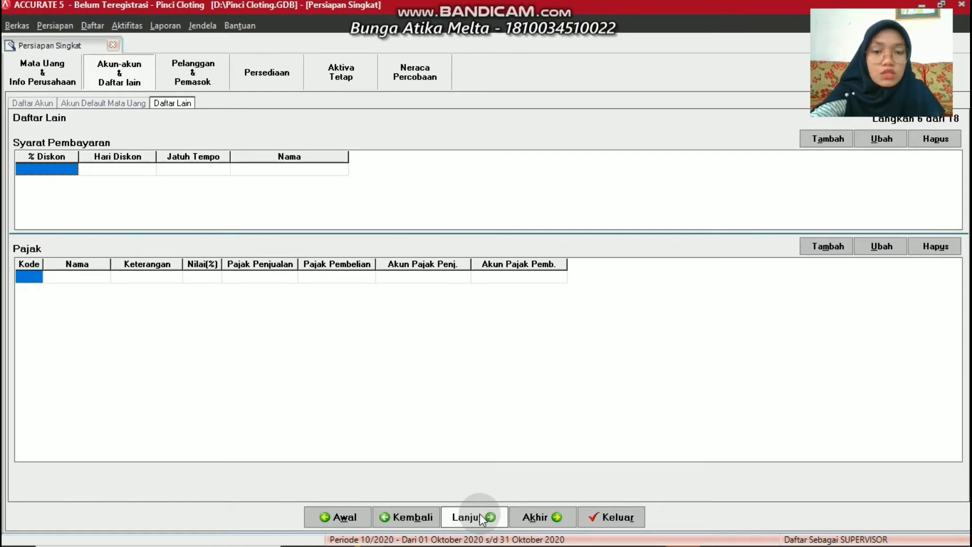
Skip past the Daftar Lain and Tipe Pelanggan steps to reach the Pelanggan page
left_click(479, 513)
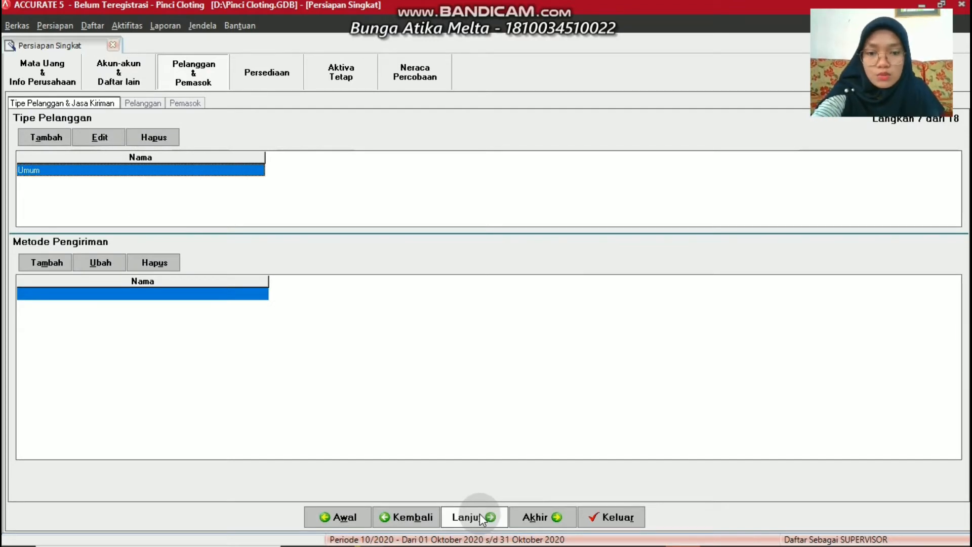
left_click(479, 513)
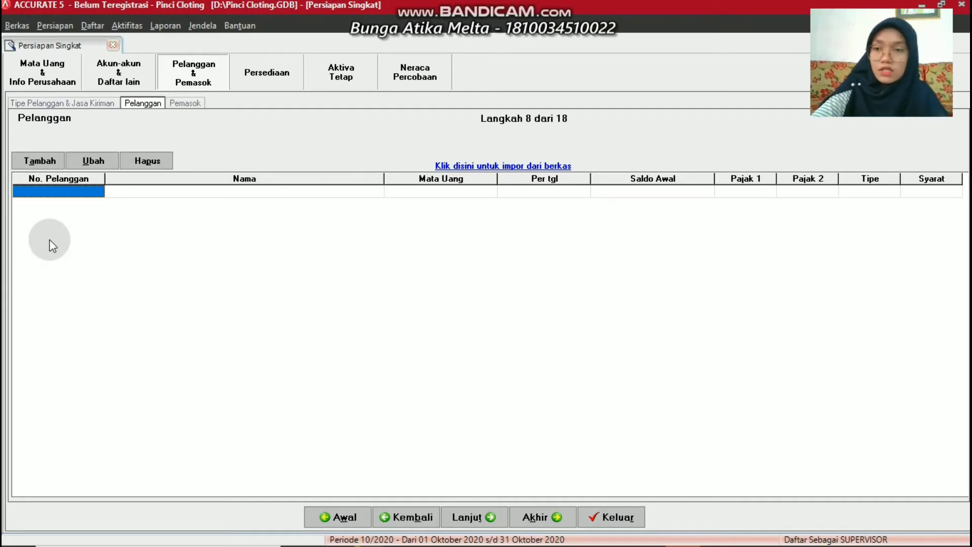
Add customer C-001 with the customer's name, street address and city Padang
left_click(39, 161)
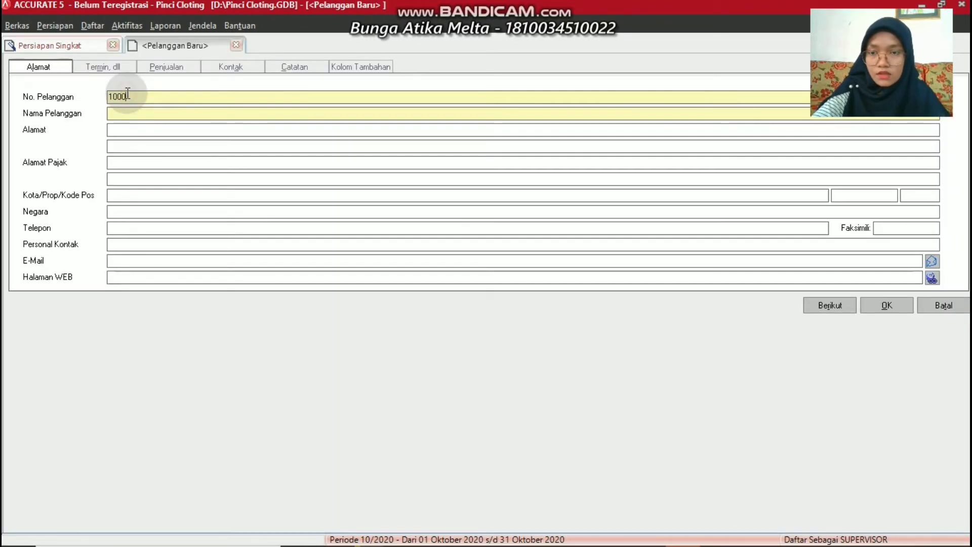
key("BackSpace")
key("BackSpace")
key("BackSpace")
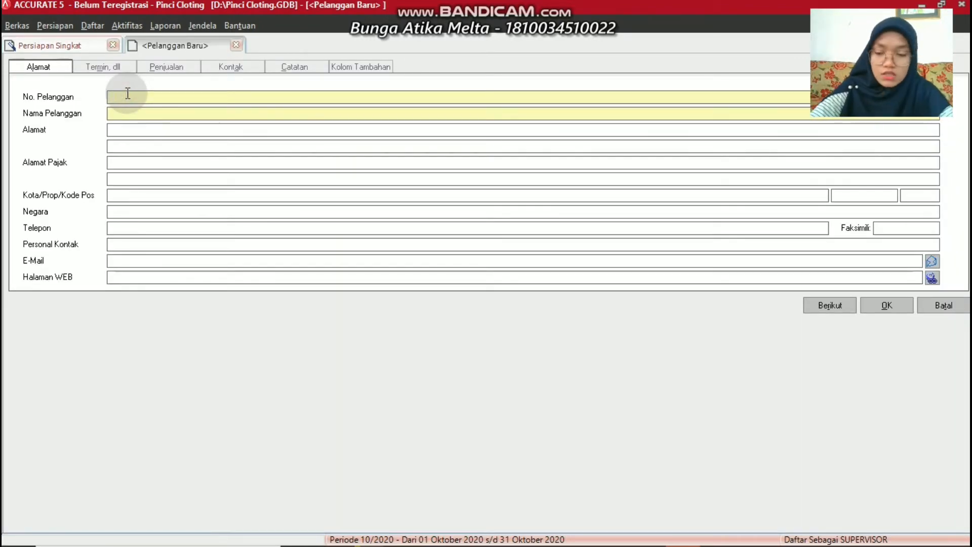
type("C")
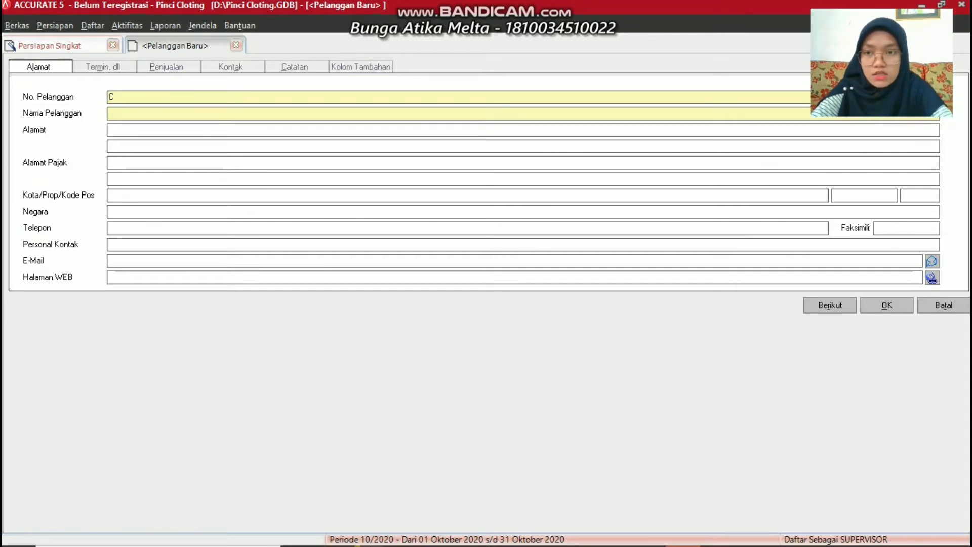
type("-0")
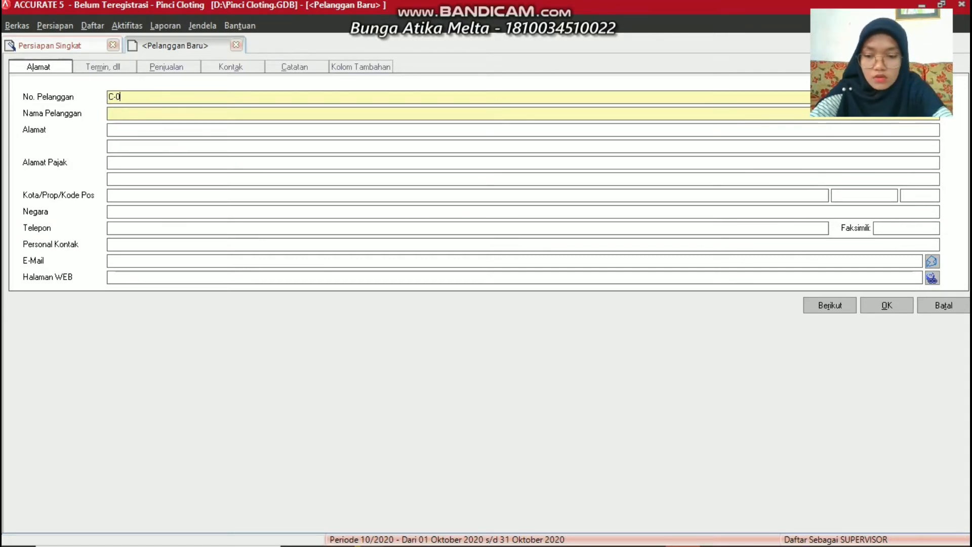
type("01")
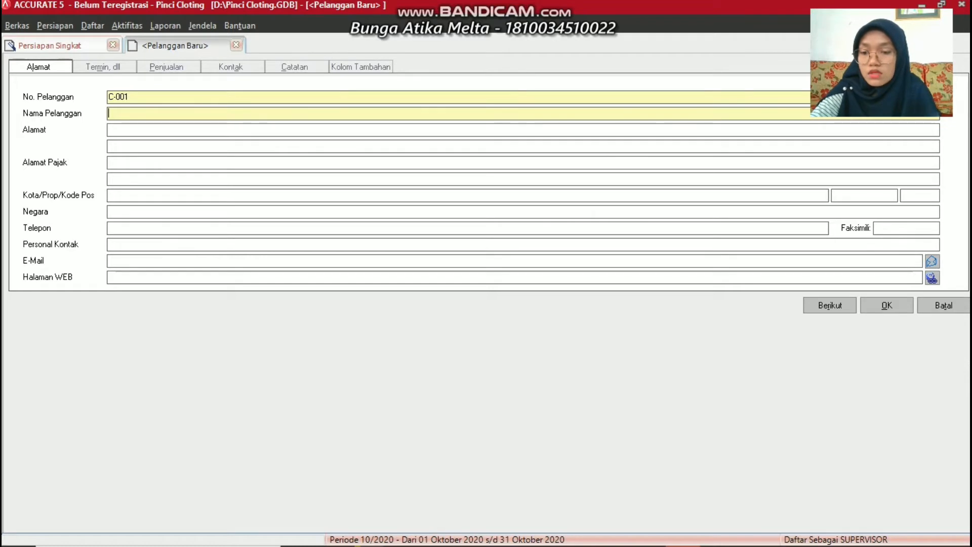
type("Afda")
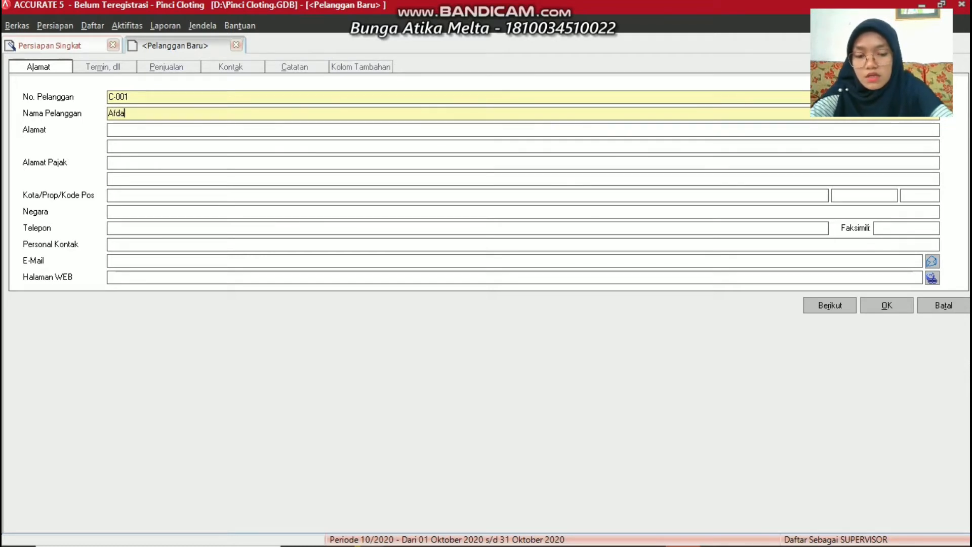
type("l")
key("Tab")
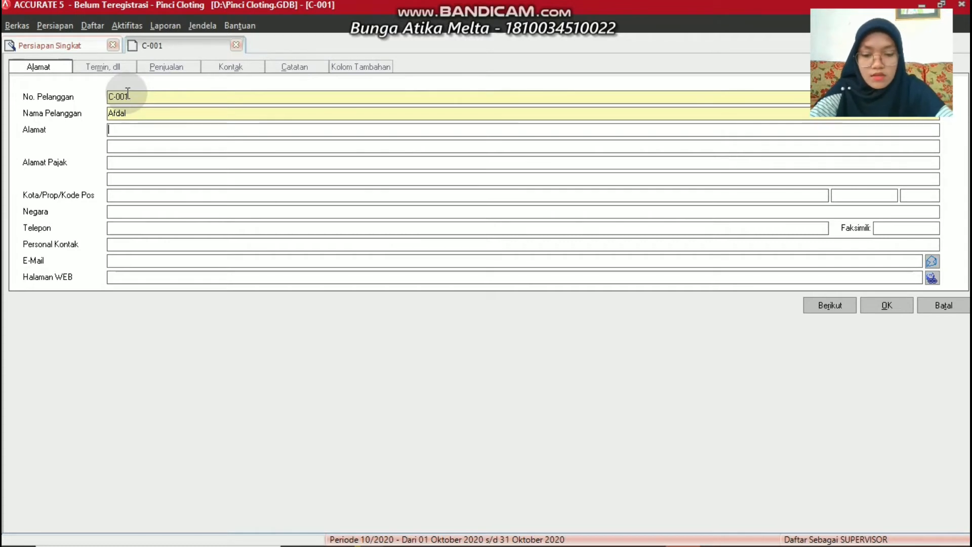
type("Lubuk")
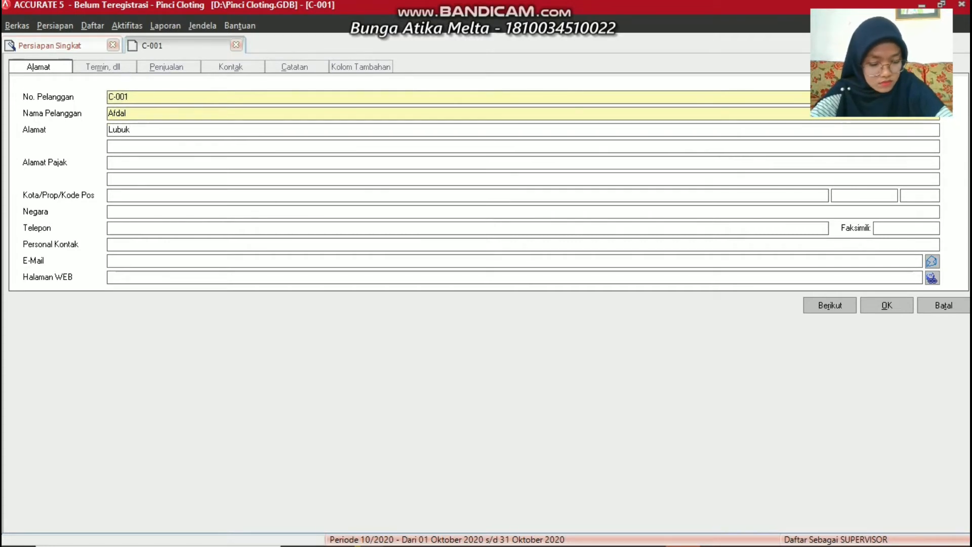
type(" L")
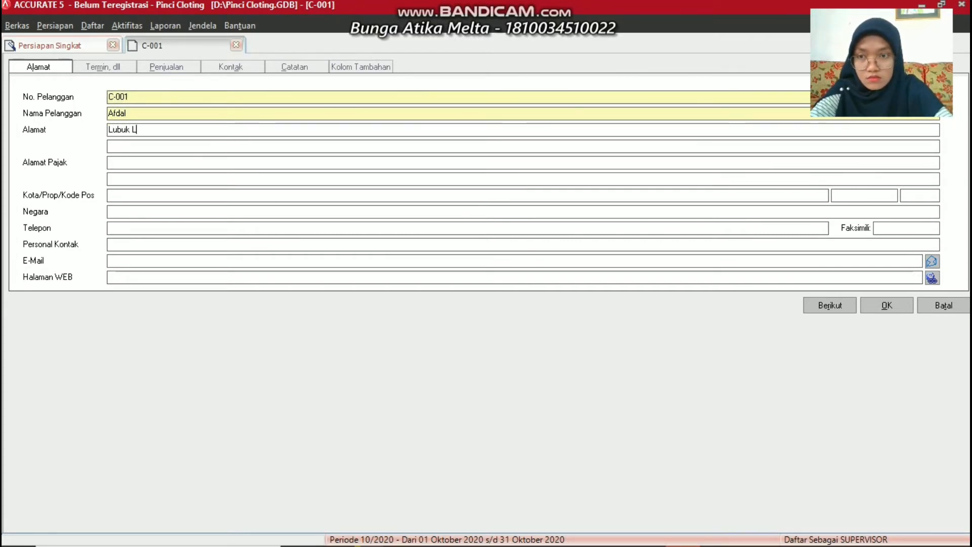
type("intah")
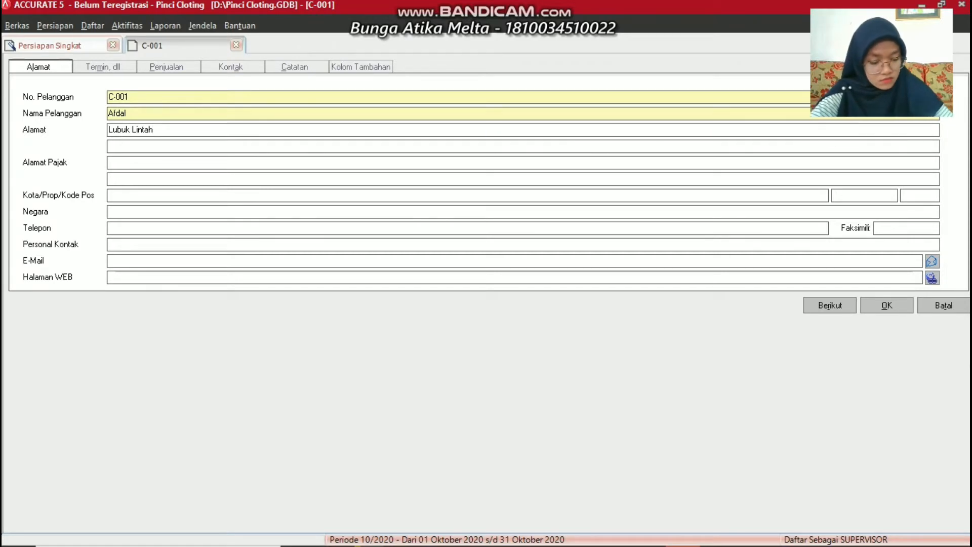
left_click(116, 195)
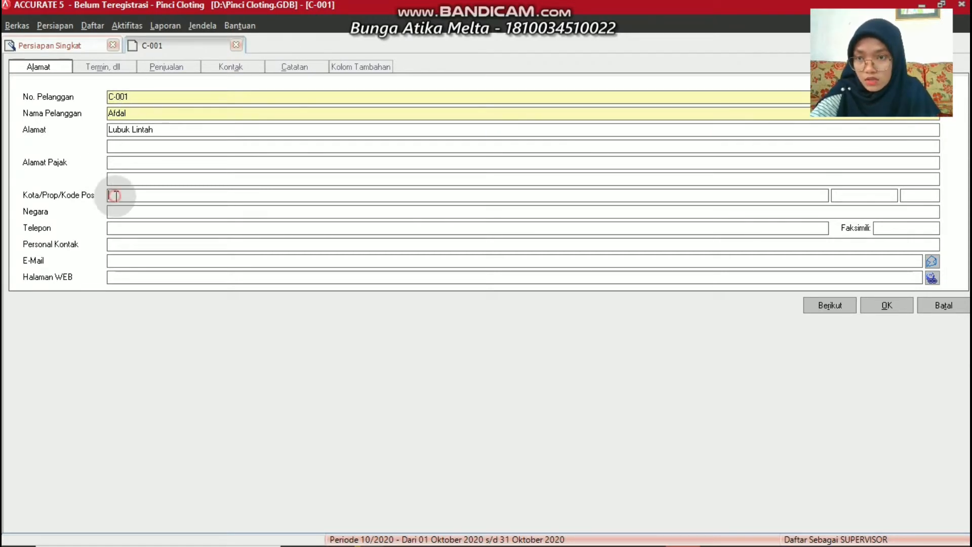
type("Padang")
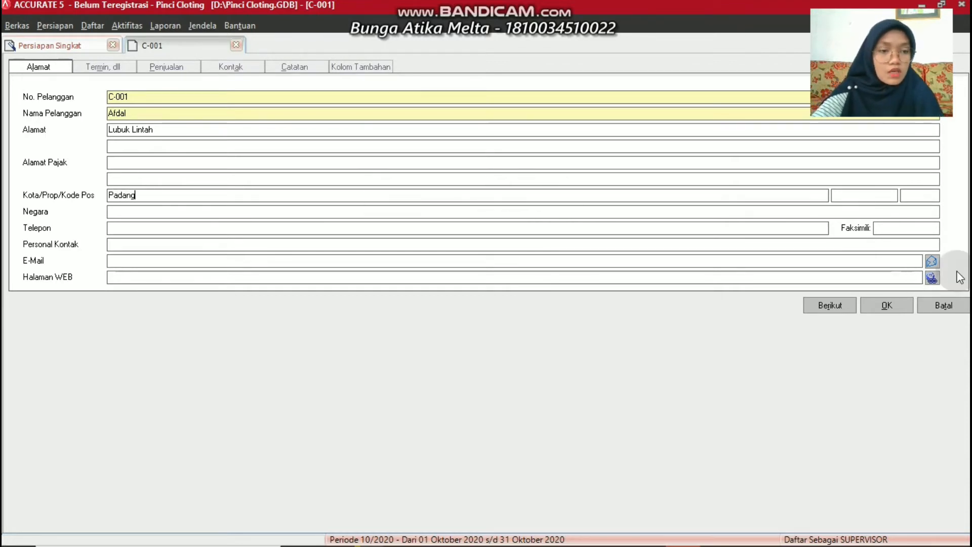
left_click(873, 304)
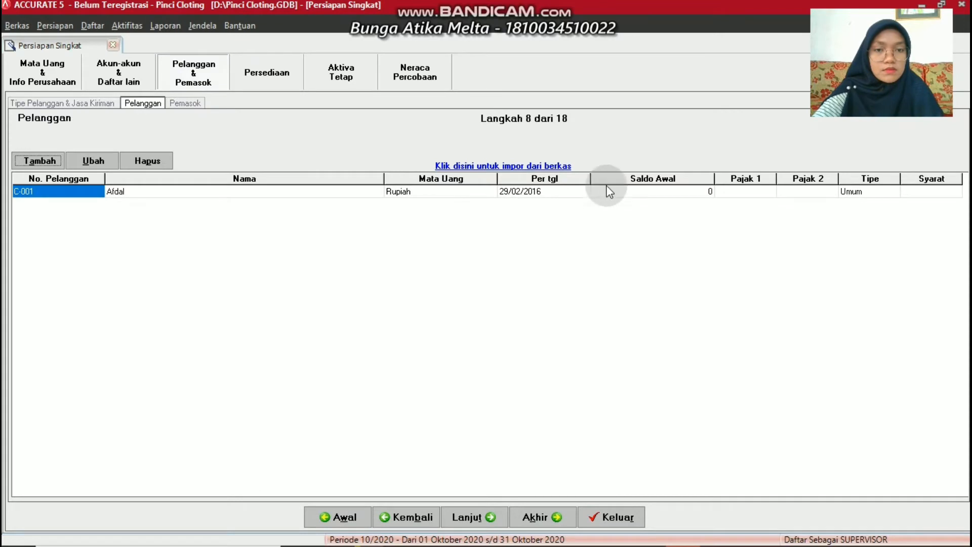
left_click(634, 195)
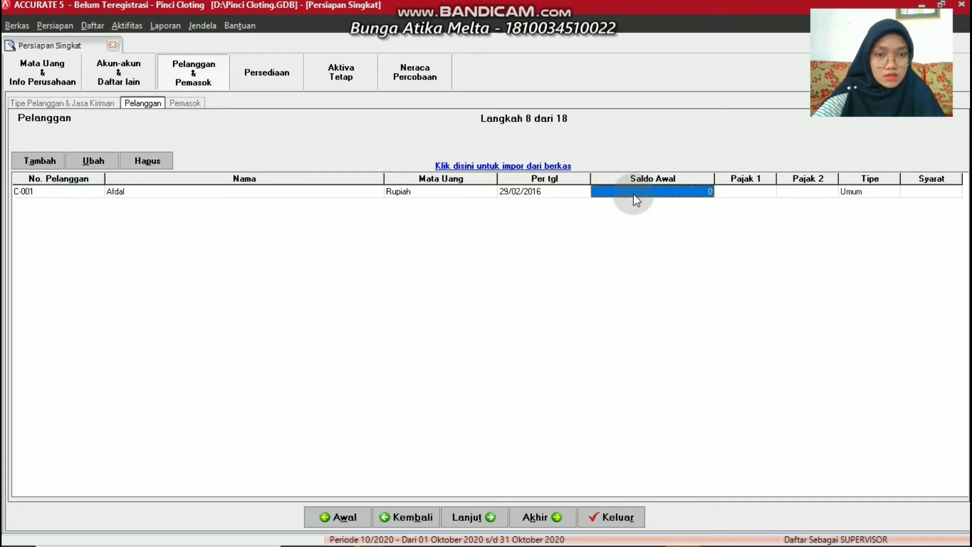
Enter 1500000 as customer C-001's opening balance and continue to the Pemasok page
type("15")
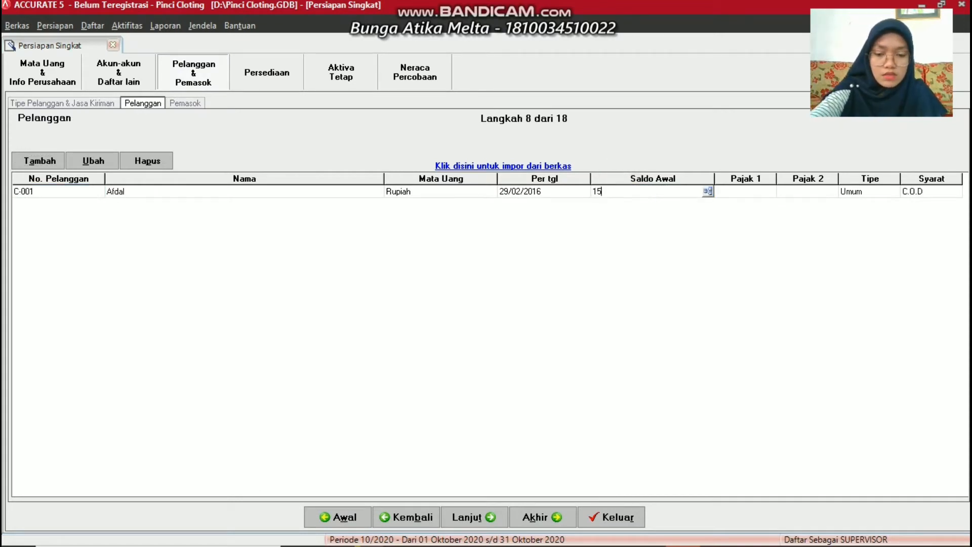
type("00000")
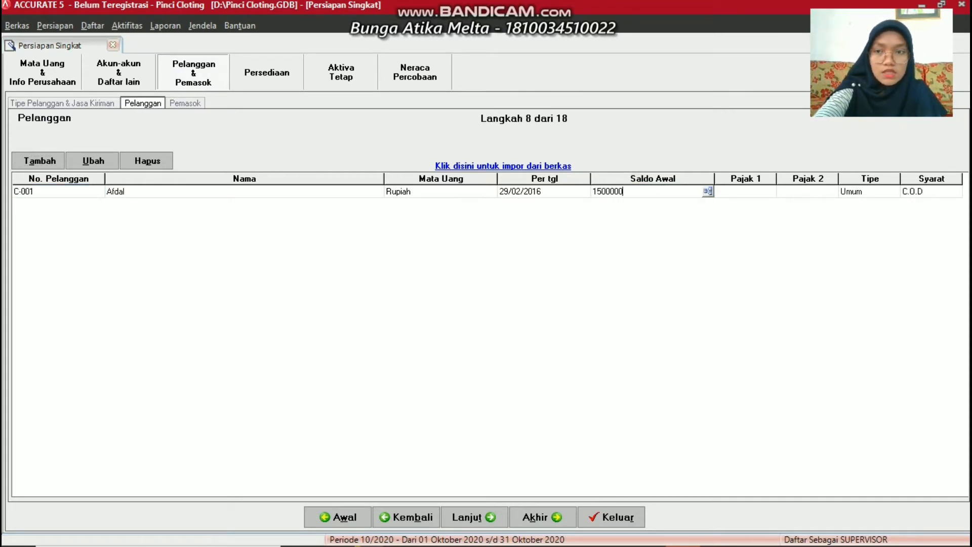
left_click(615, 216)
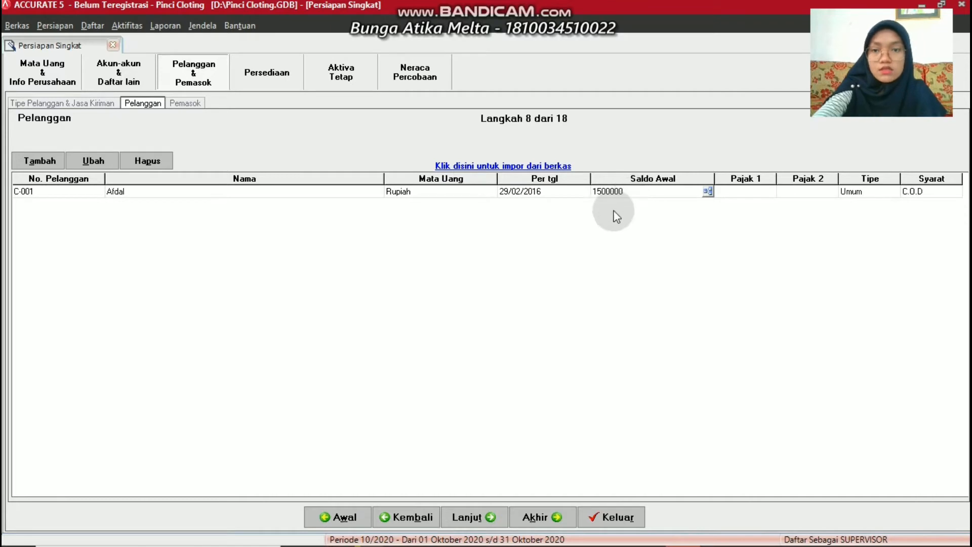
left_click(476, 516)
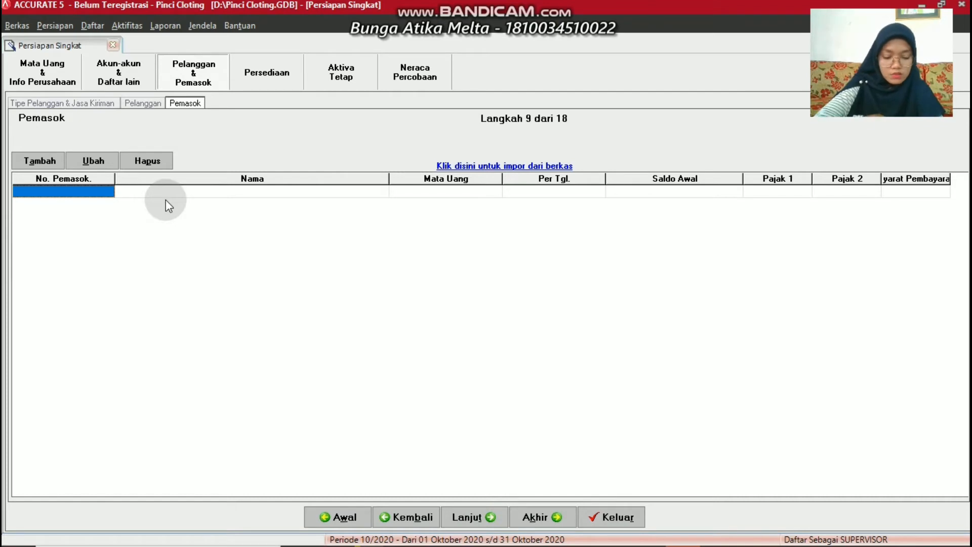
Add supplier S-001 Andala Cloting with its street address and city Padang
left_click(42, 161)
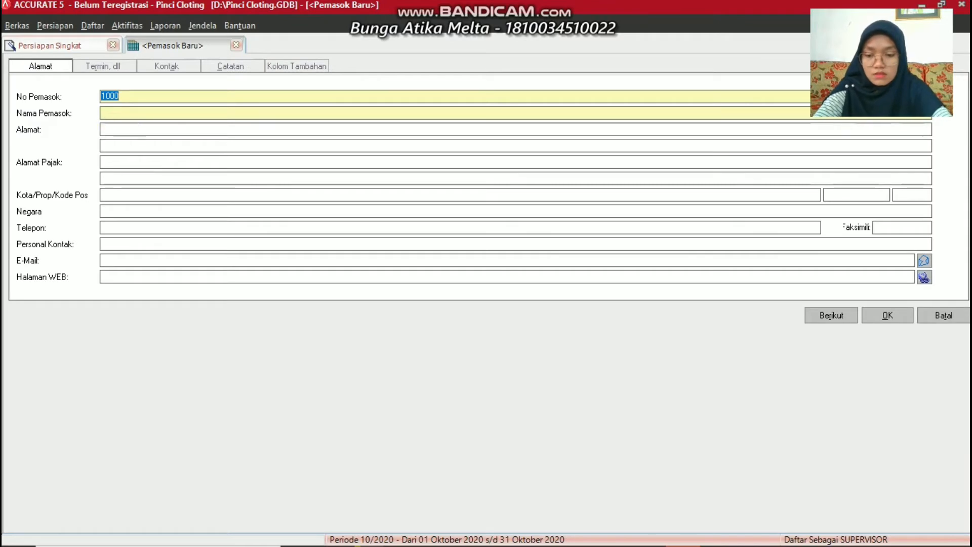
type("S-")
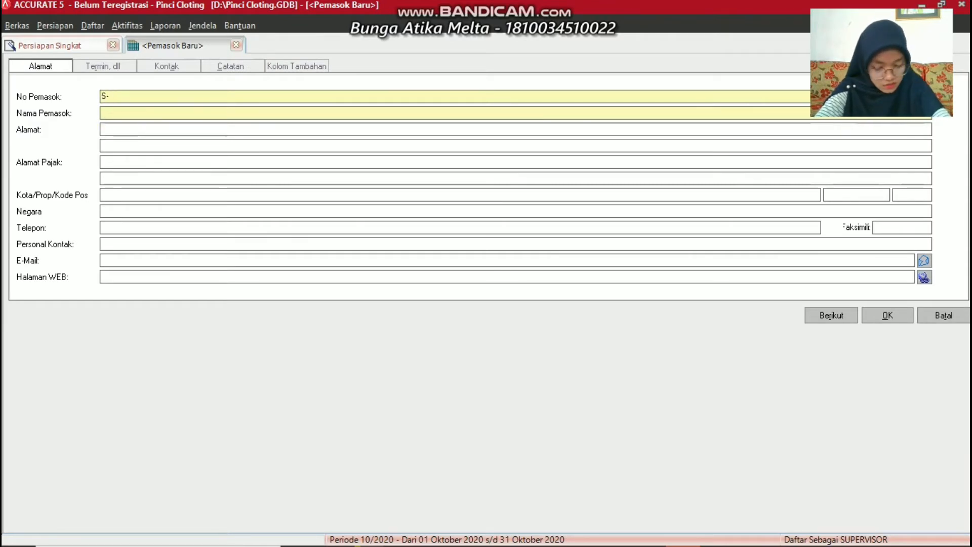
type("001")
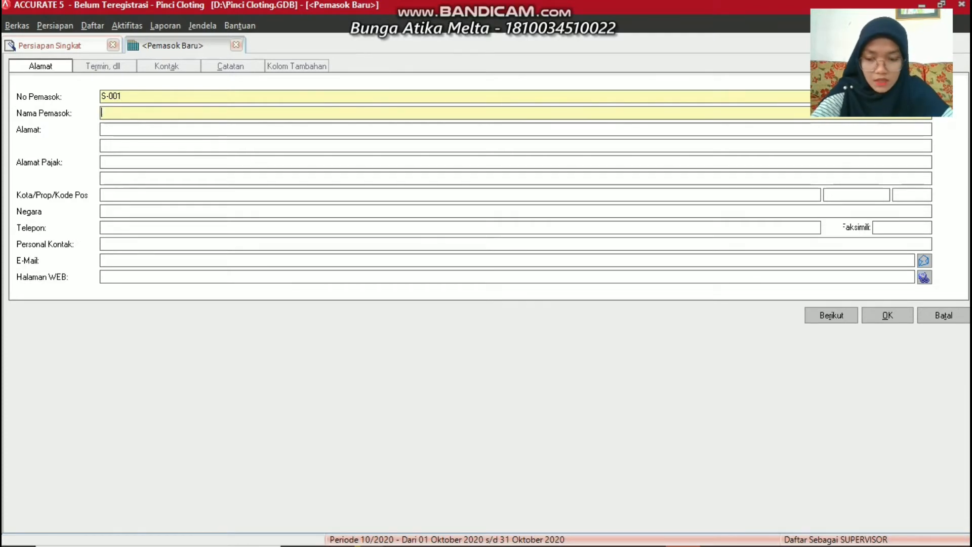
type("Andal")
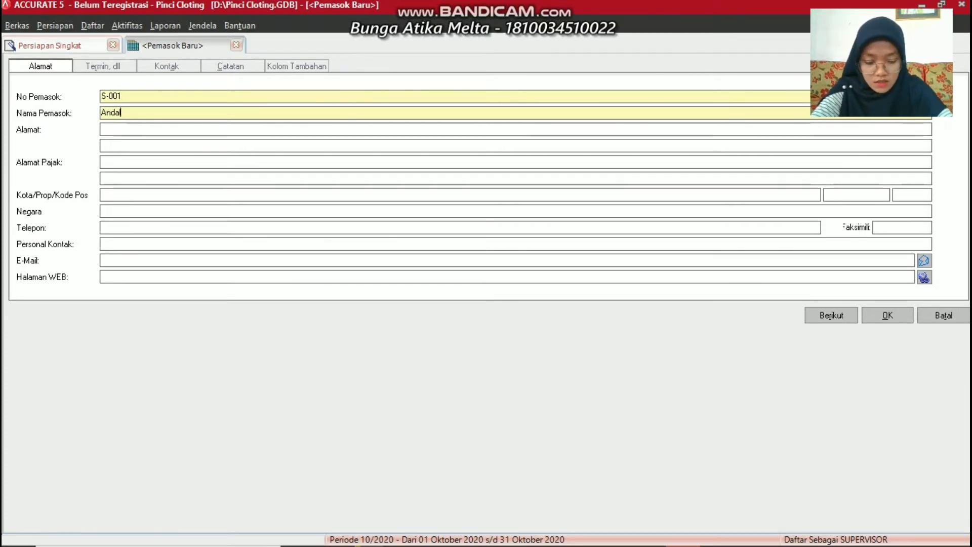
type("a C")
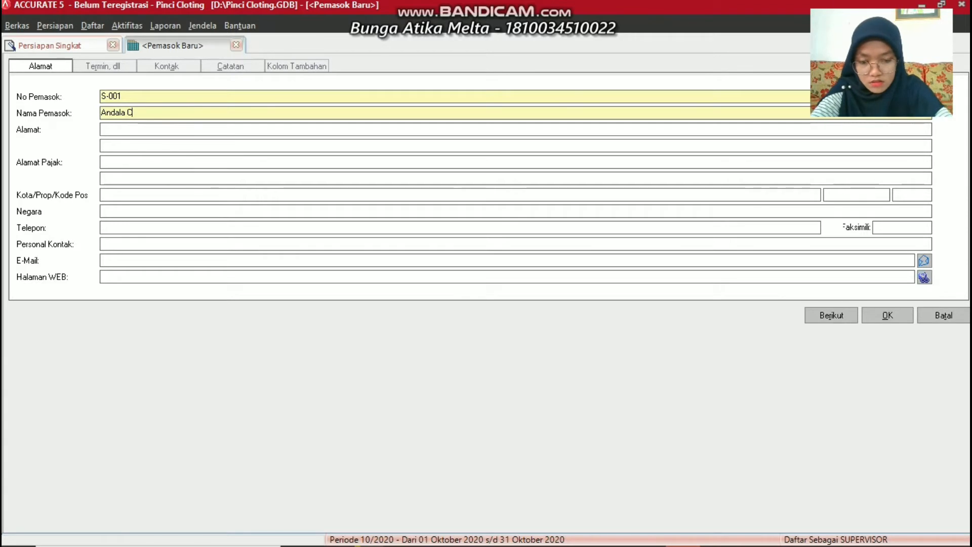
type("loting")
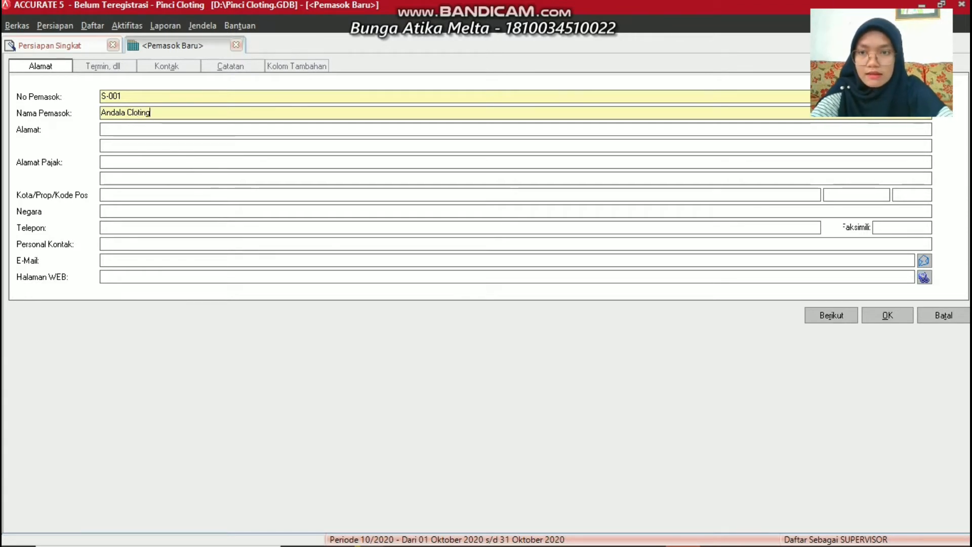
left_click(109, 130)
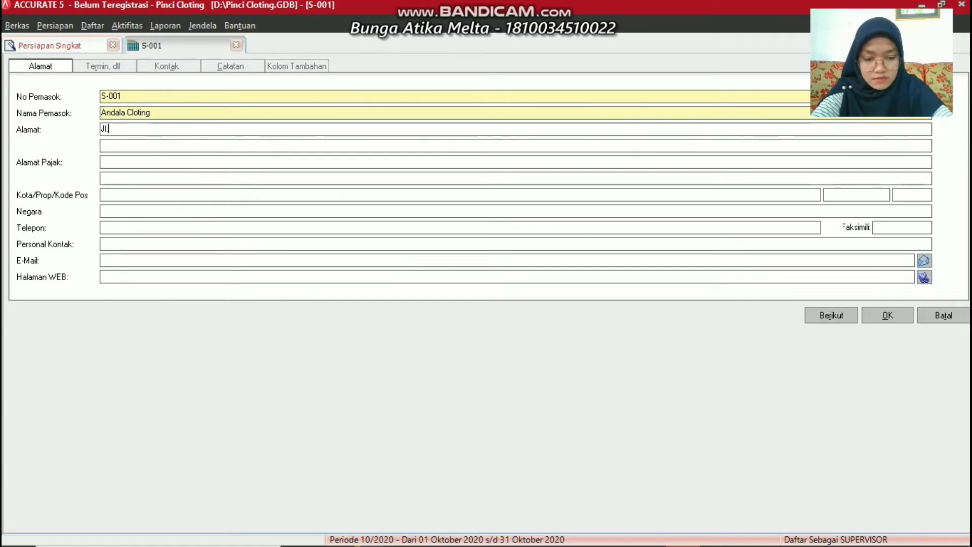
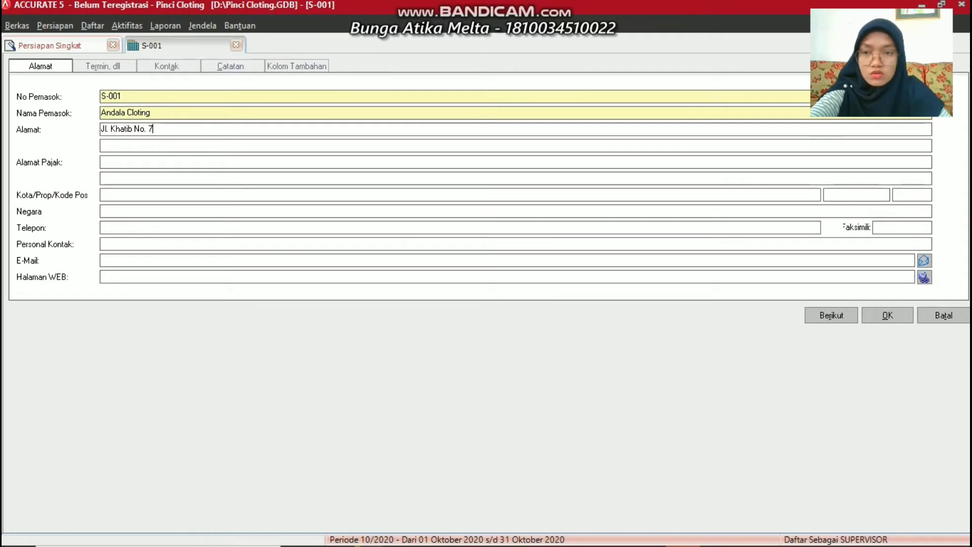
left_click(110, 130)
left_click(115, 199)
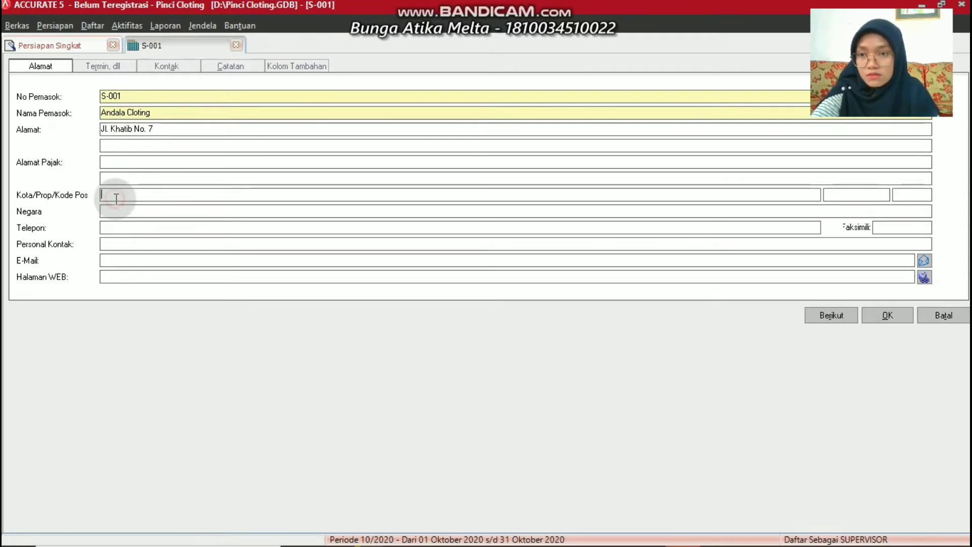
type("Padang")
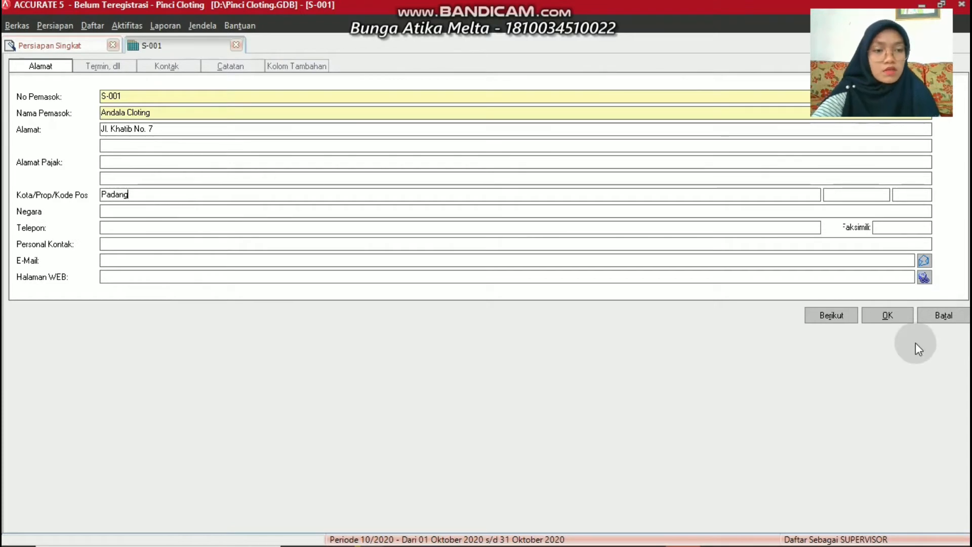
left_click(896, 316)
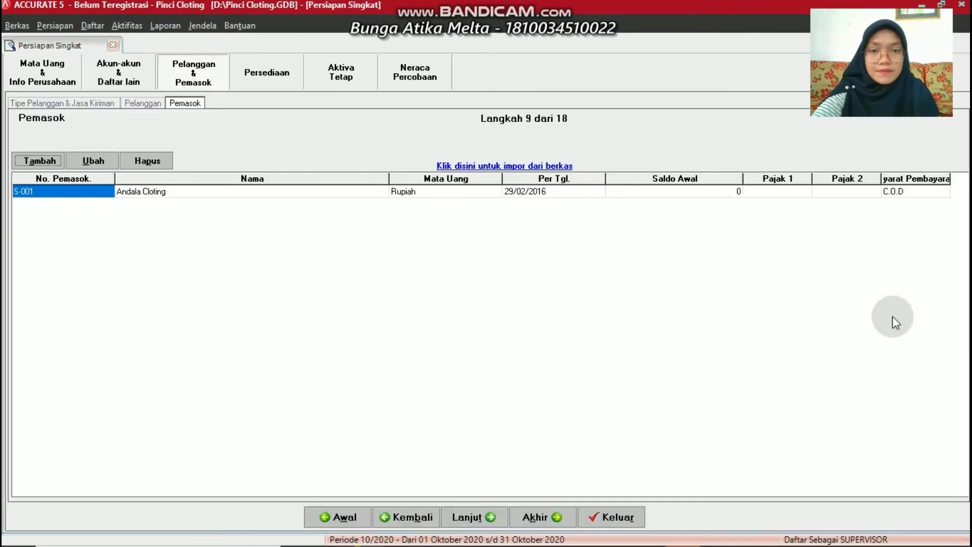
Set supplier S-001's opening balance to 3000000 and continue to the Persediaan step
left_click(643, 197)
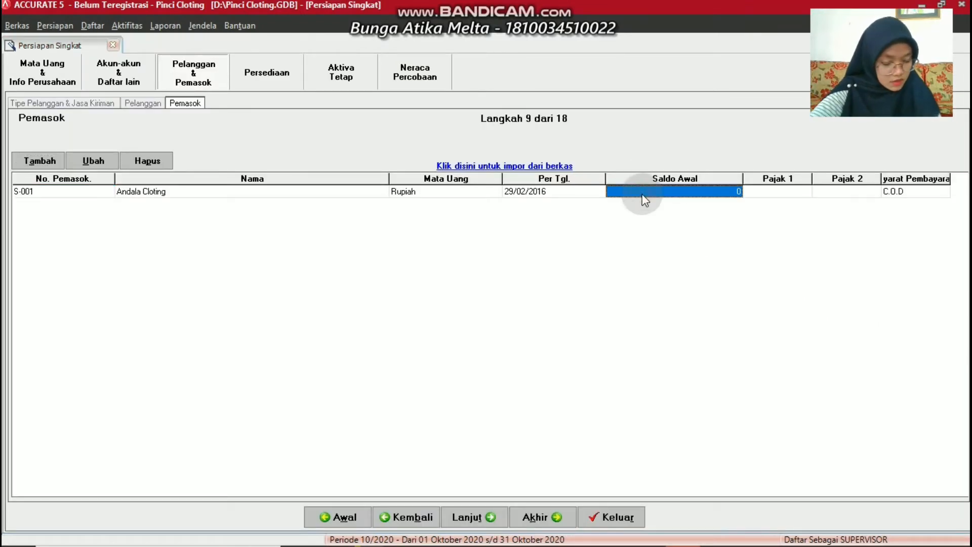
type("300000")
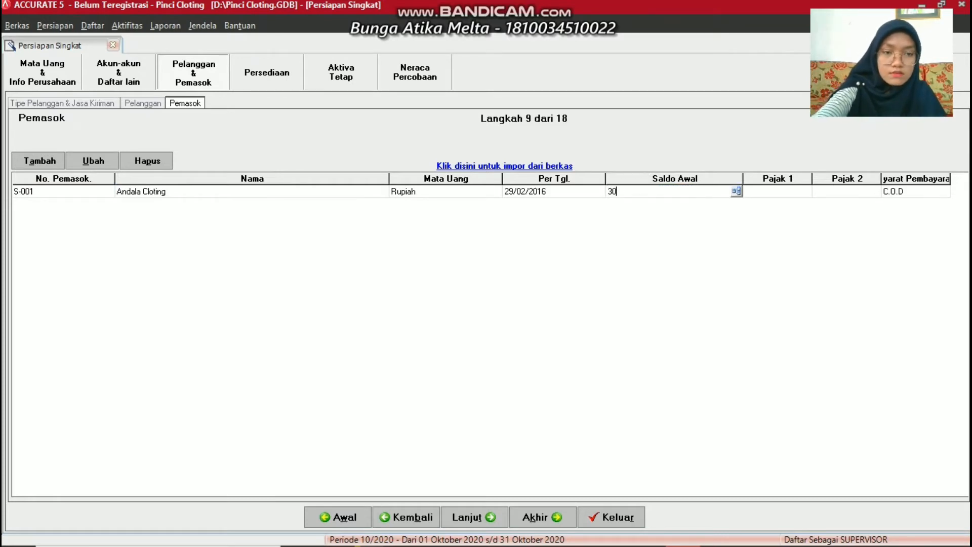
type("0")
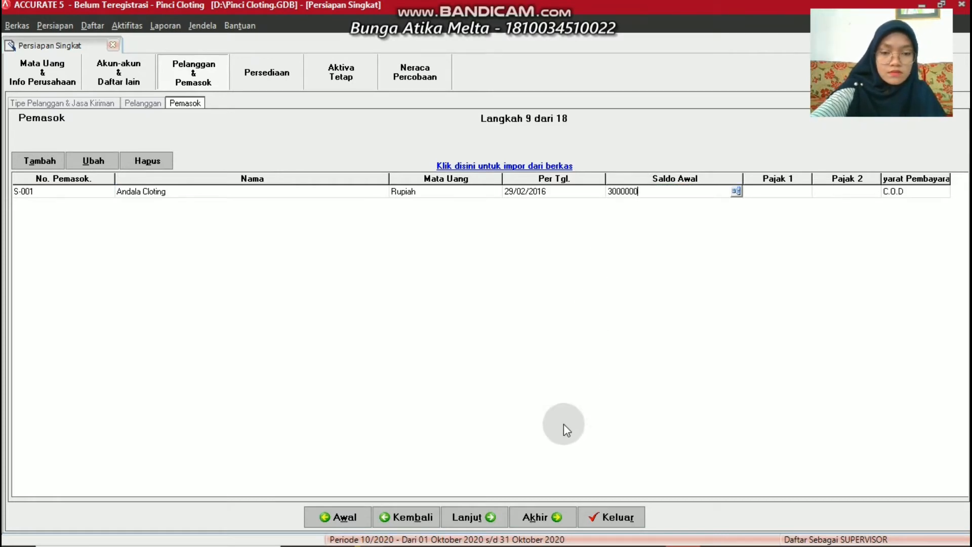
left_click(466, 517)
left_click(466, 518)
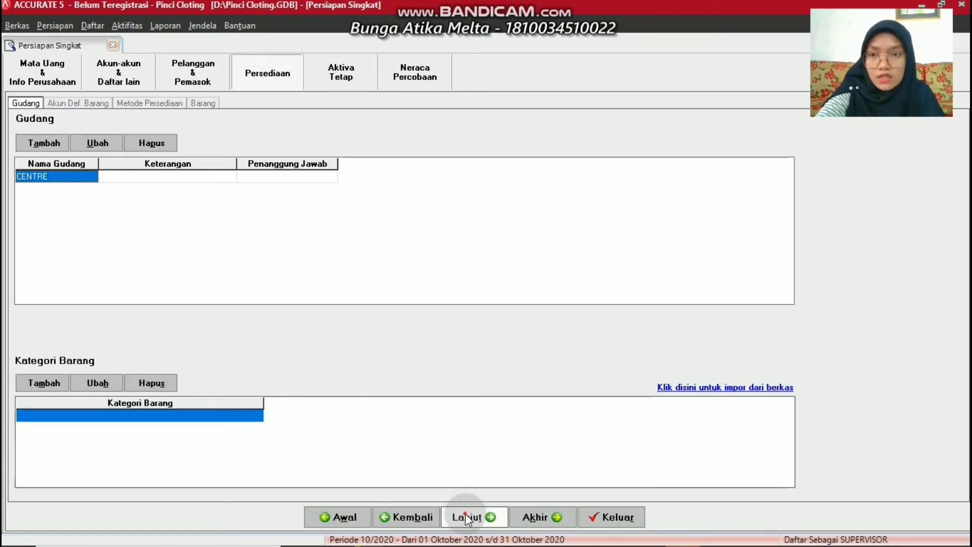
Skip the inventory default-accounts step and go to the Aktiva Tetap fiscal fixed-asset types list
left_click(466, 517)
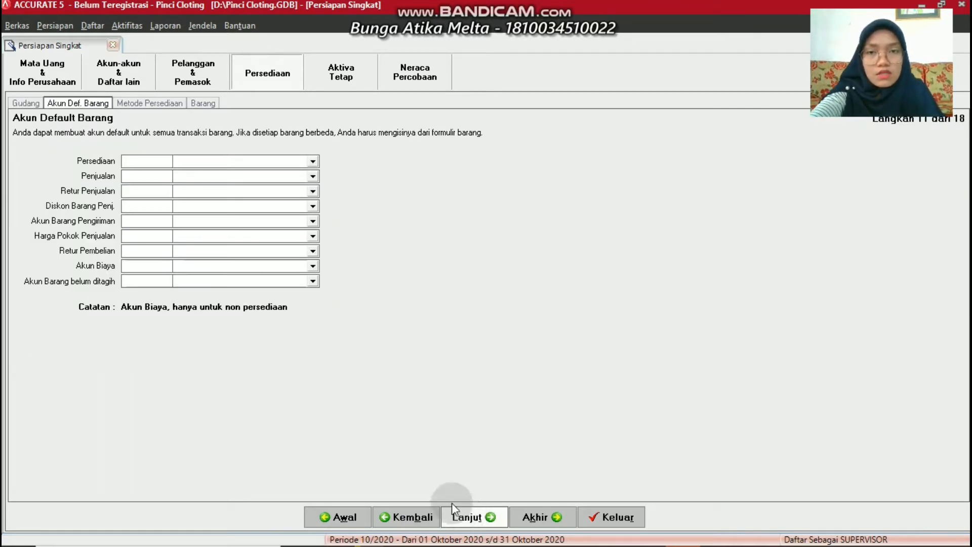
left_click(338, 80)
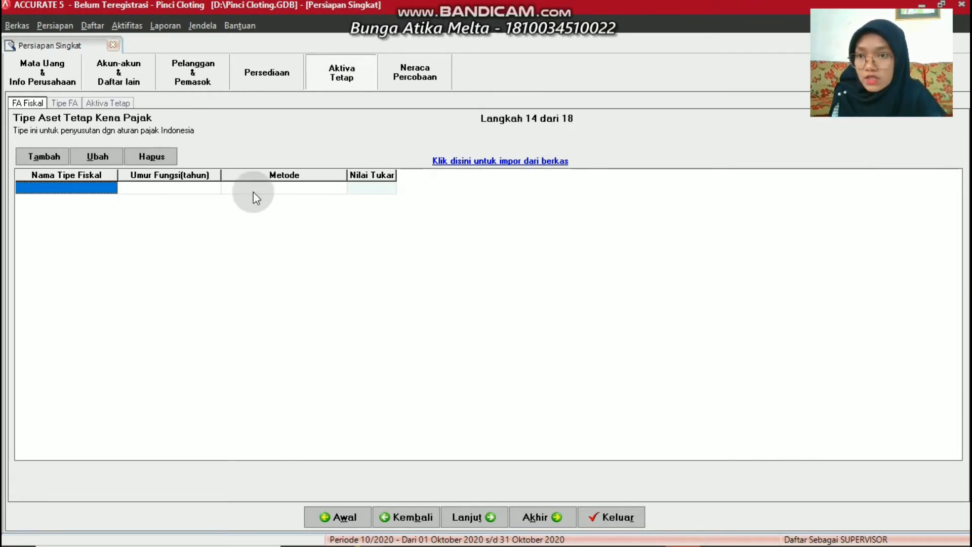
Add fiscal asset type Golongan I with Metode Garis Lurus and a 4-year tax life
left_click(36, 156)
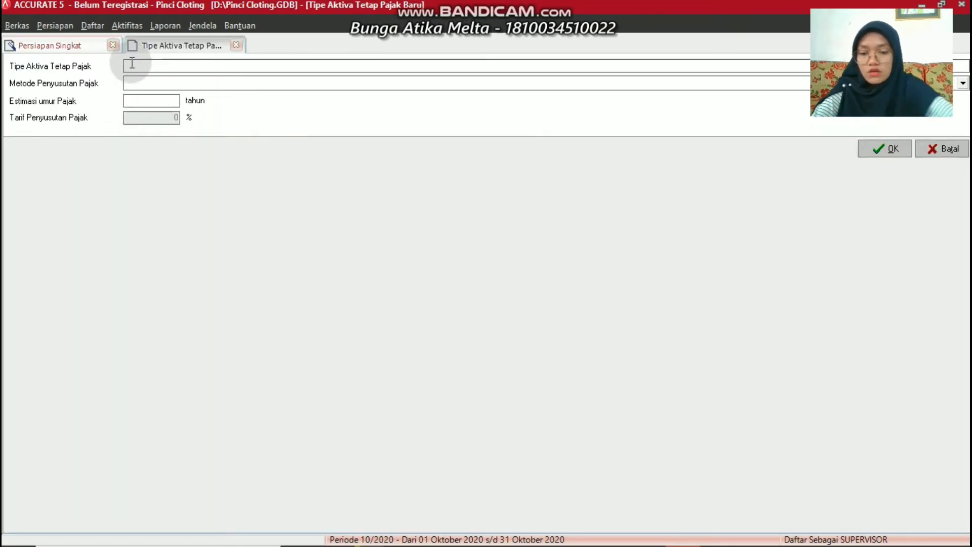
type("Golongan I")
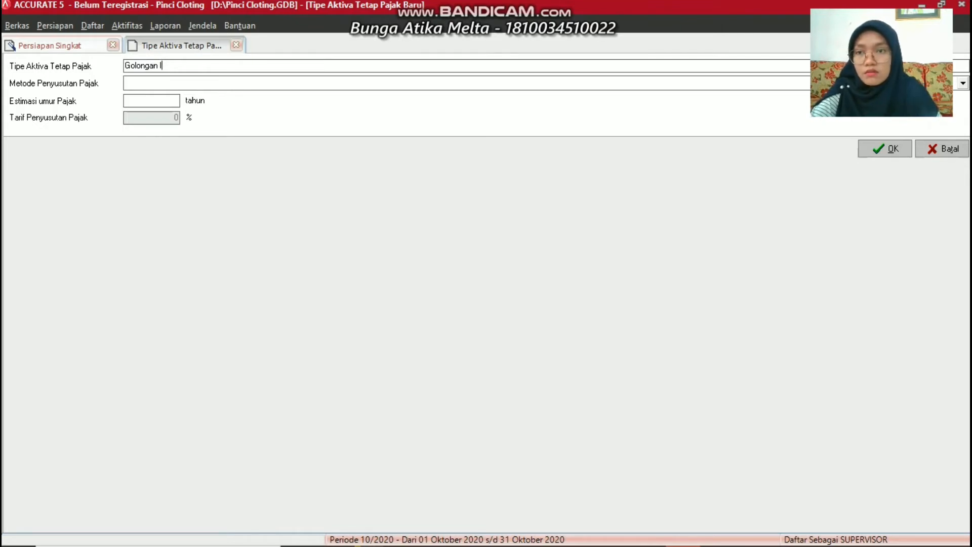
left_click(142, 84)
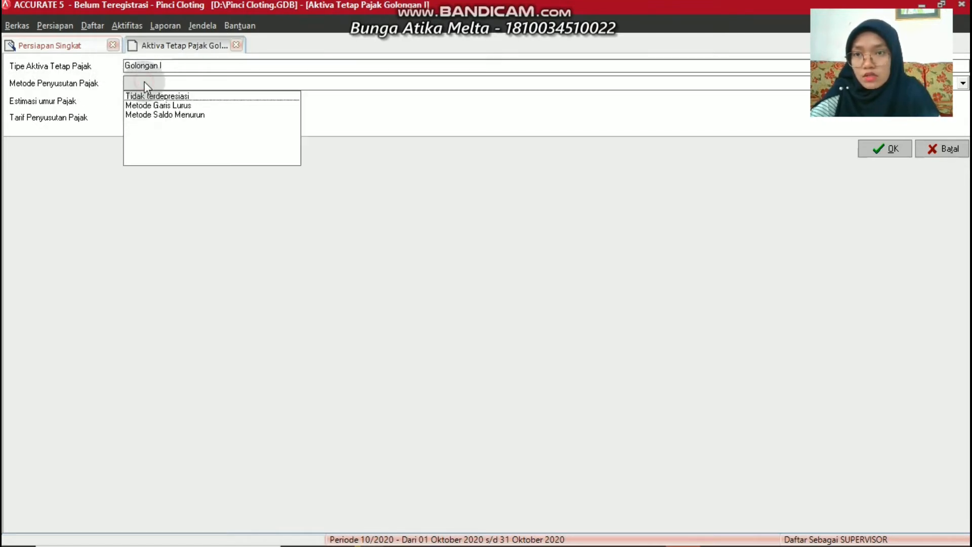
left_click(150, 106)
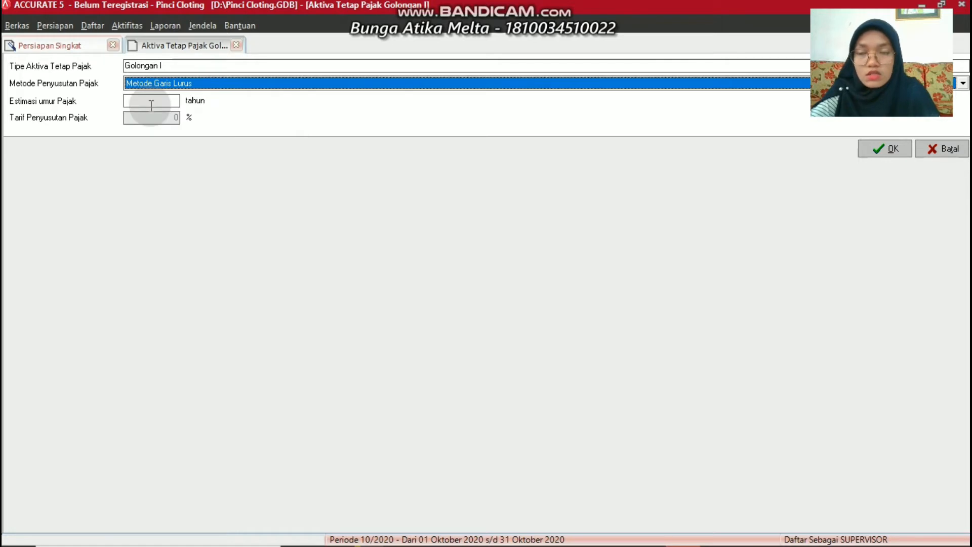
left_click(152, 104)
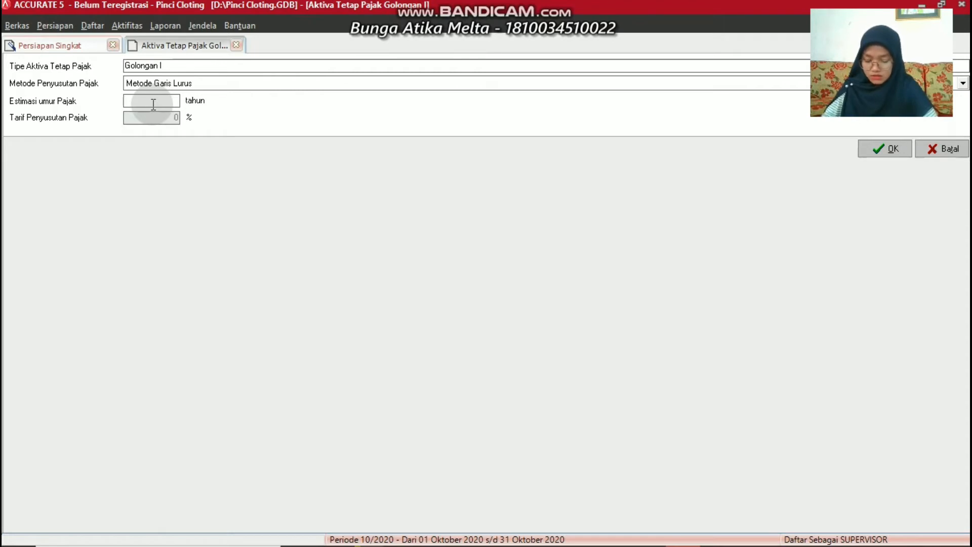
type("4")
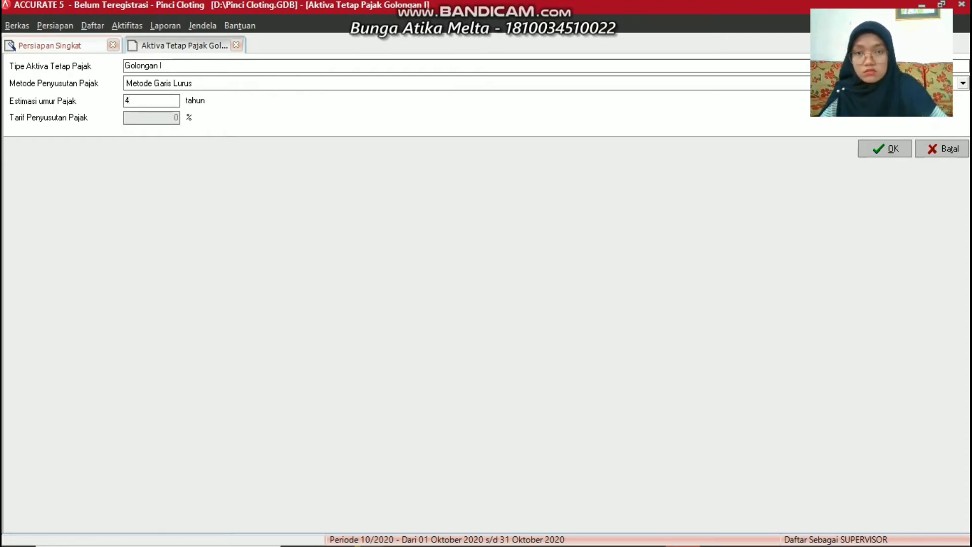
left_click(903, 150)
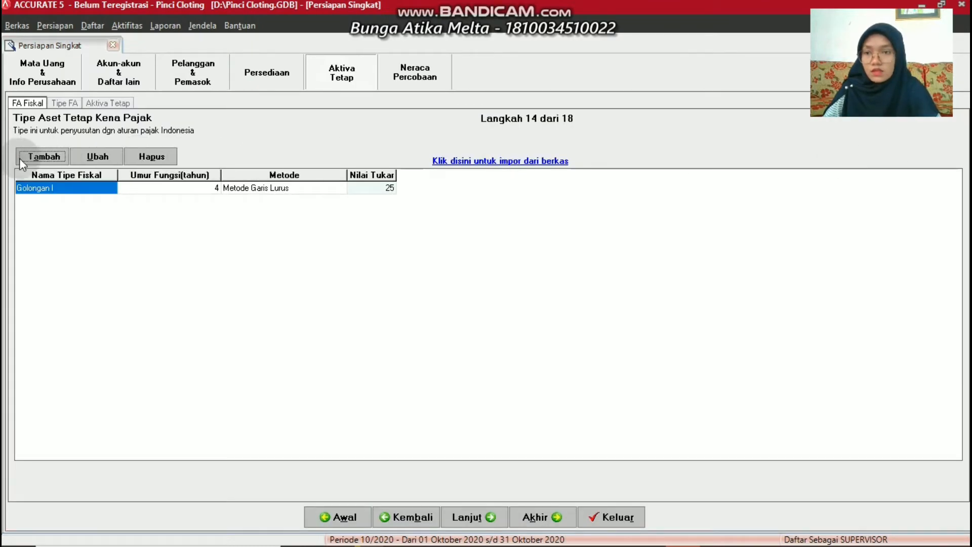
Add fiscal asset type Golongan II with Metode Garis Lurus and an 8-year tax life
left_click(25, 157)
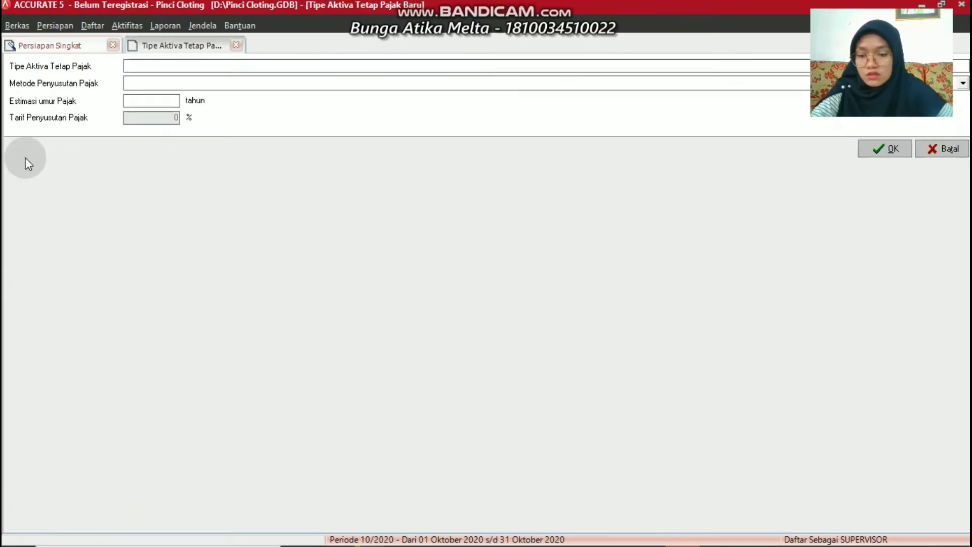
type("Golong")
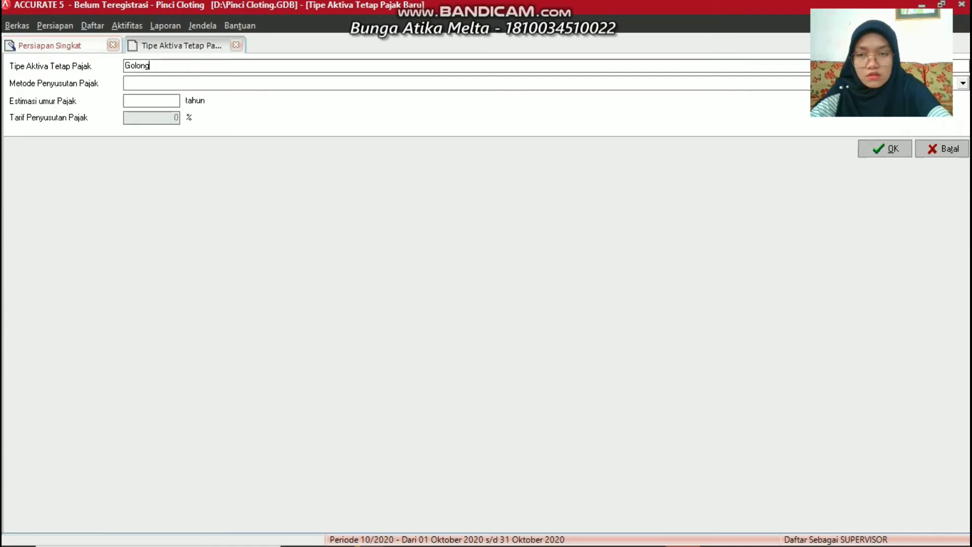
type("an II")
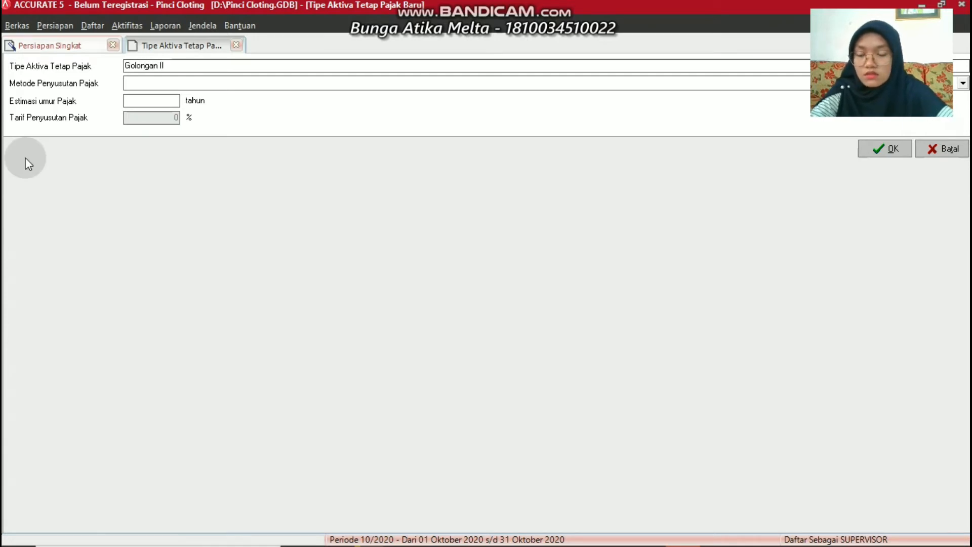
key("Tab")
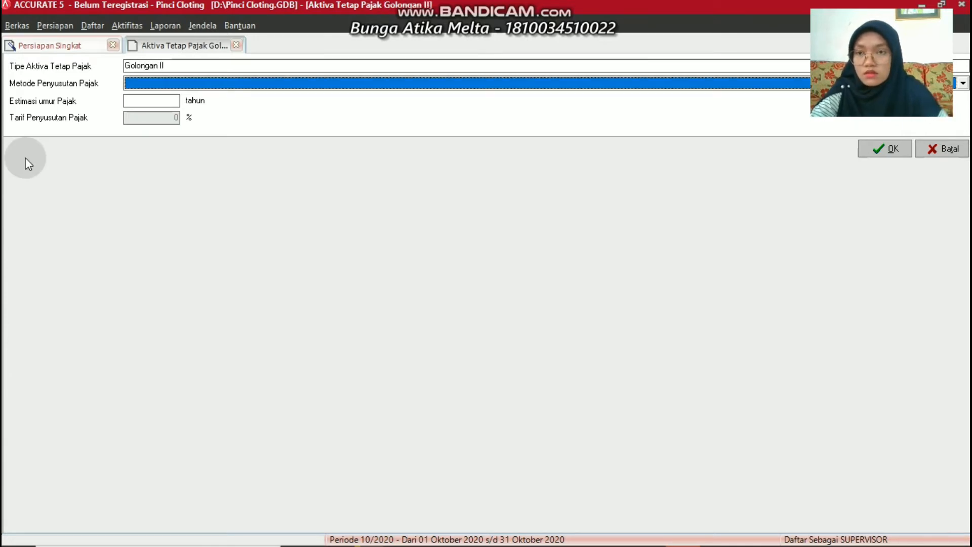
left_click(146, 84)
left_click(151, 102)
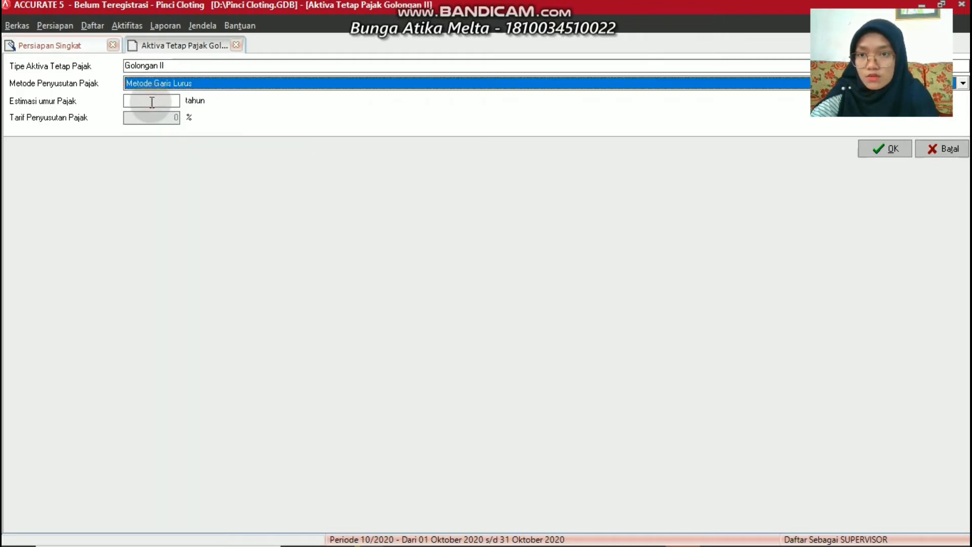
left_click(151, 103)
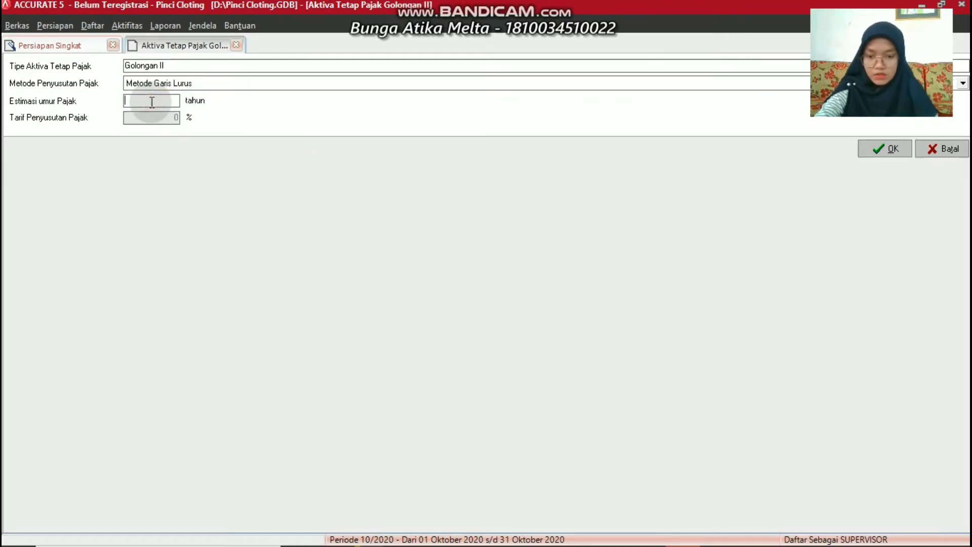
type("8")
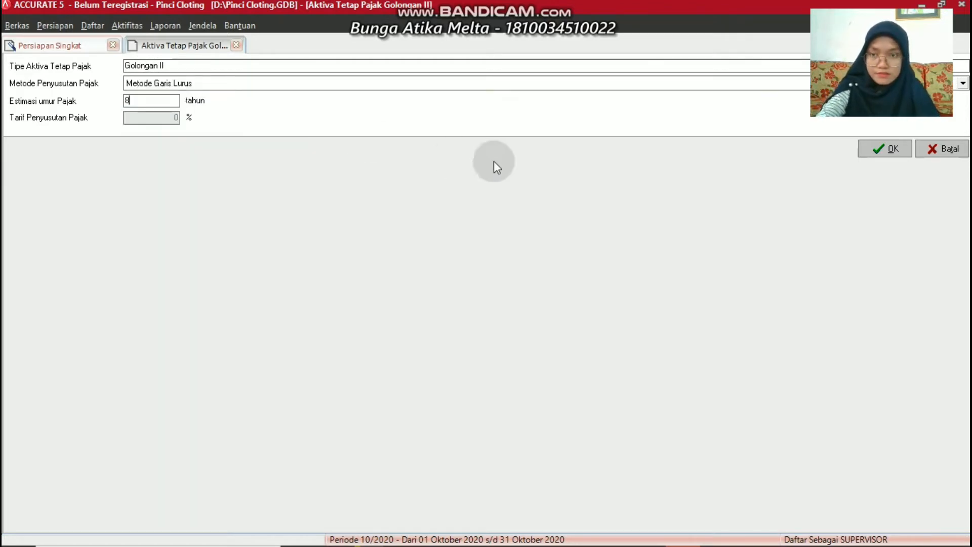
left_click(884, 149)
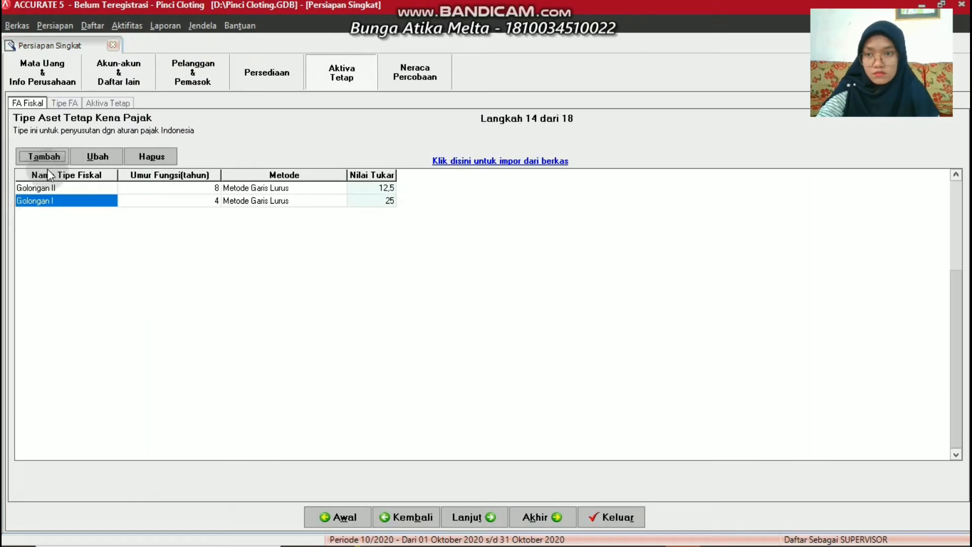
Add fiscal asset type Golongan III with Metode Garis Lurus and a 16-year tax life
left_click(47, 155)
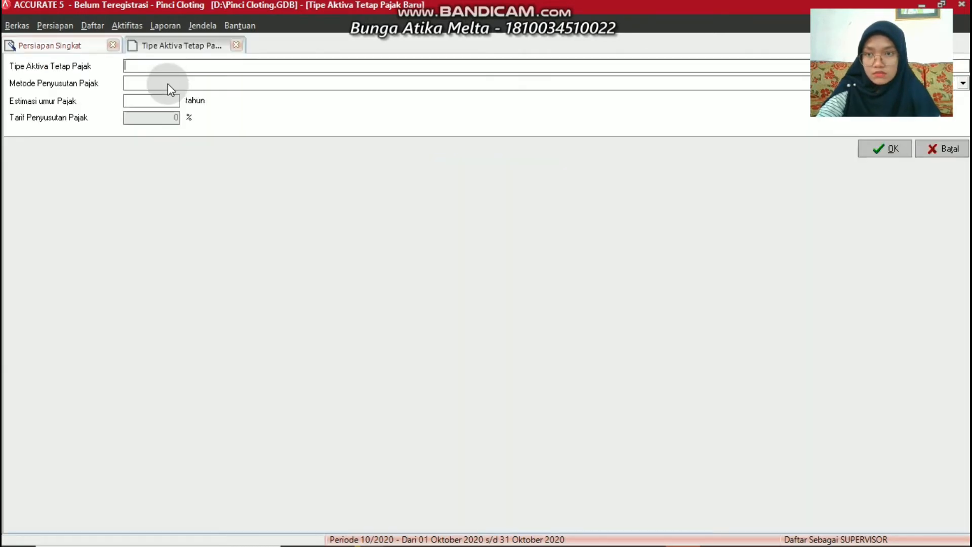
type("Go")
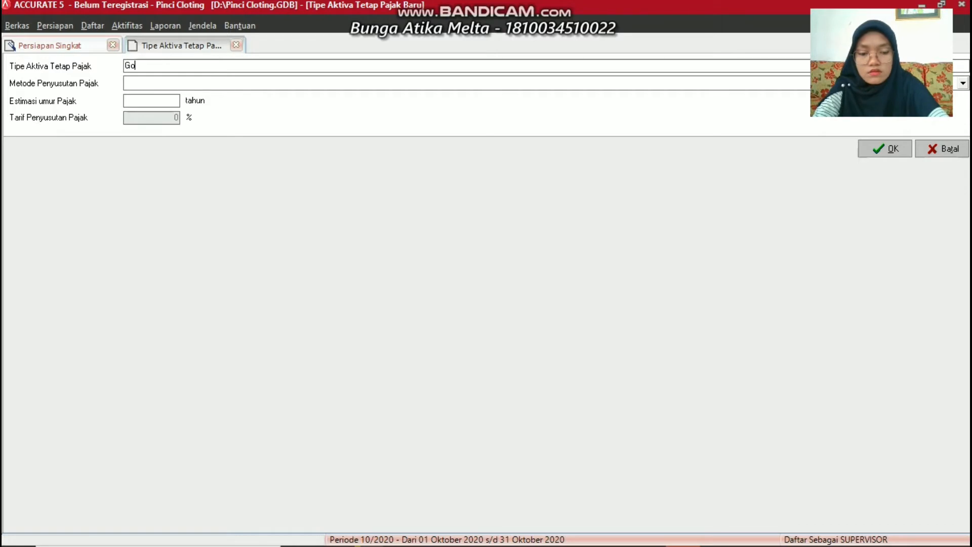
type("longan III")
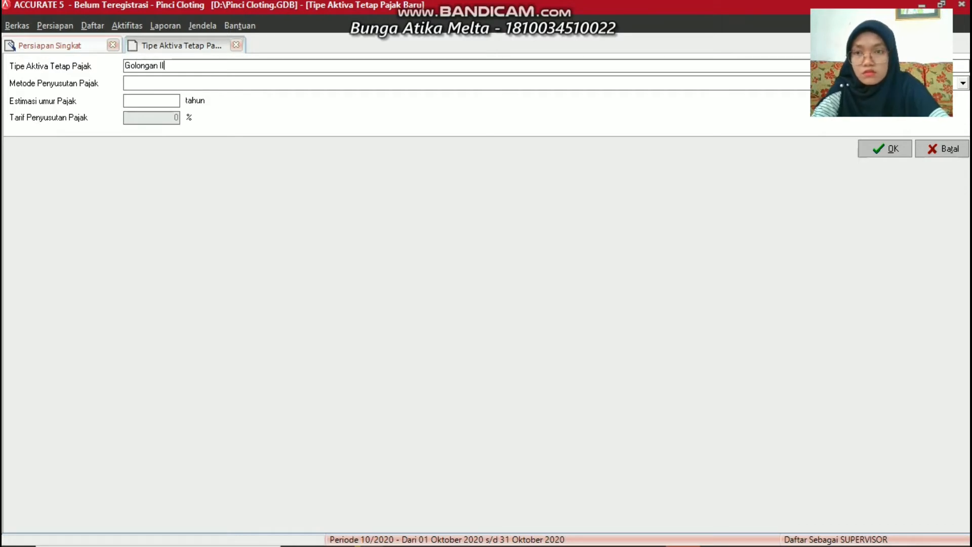
left_click(129, 84)
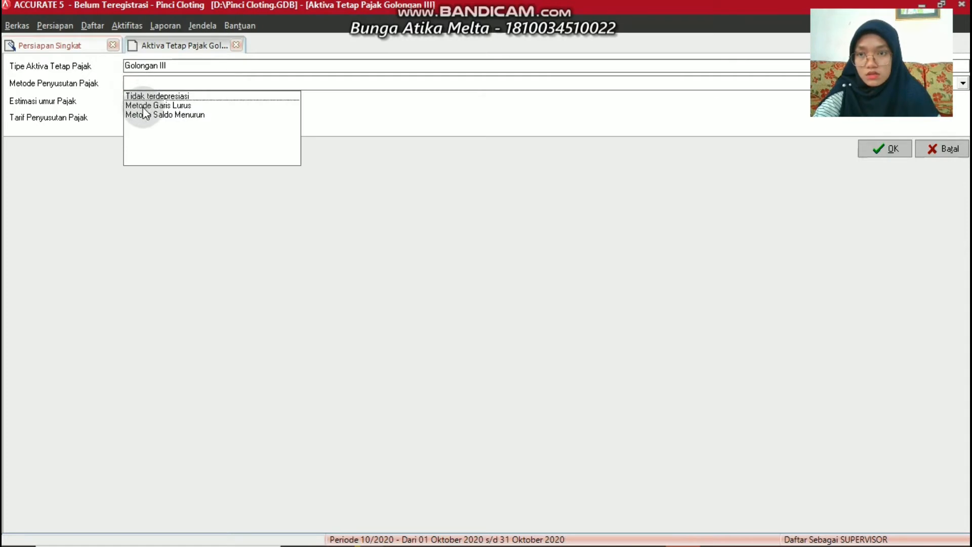
left_click(145, 105)
left_click(144, 102)
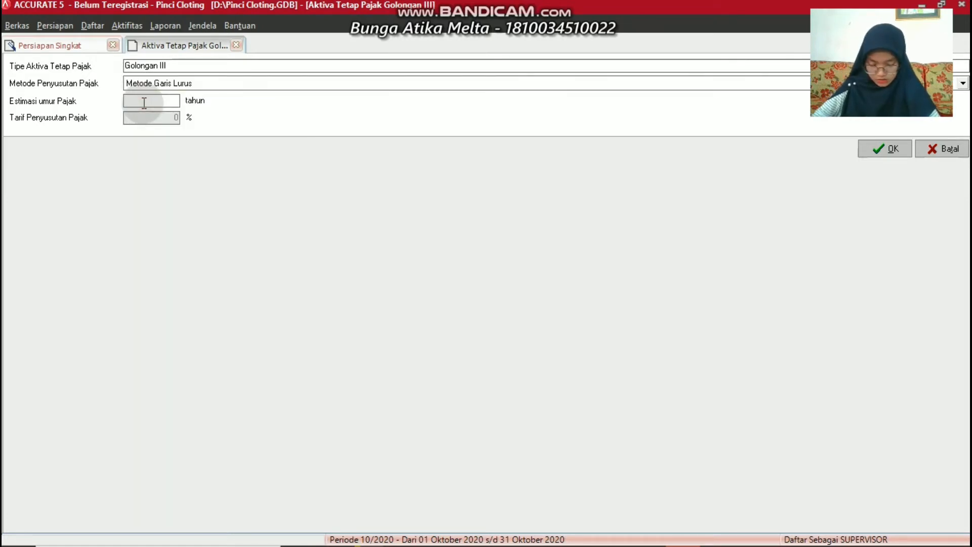
type("16")
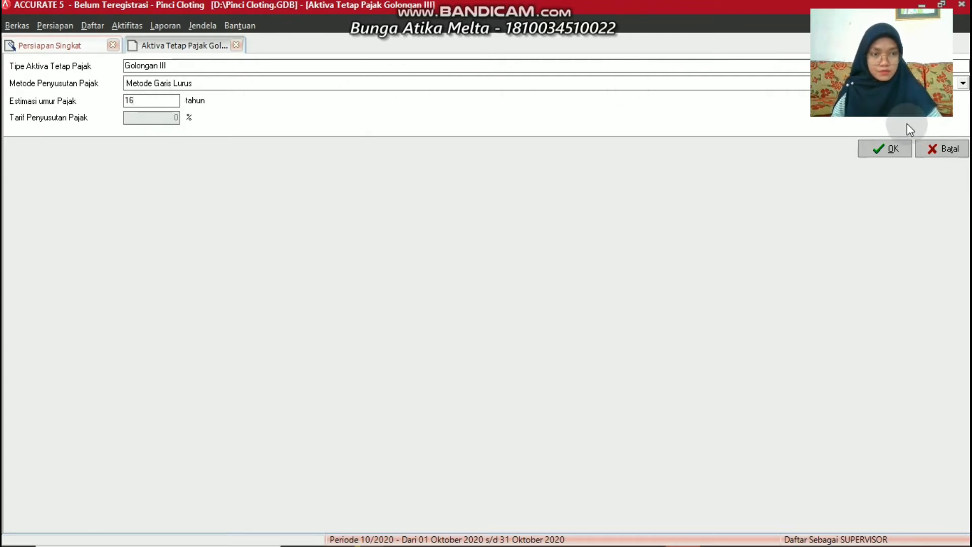
left_click(885, 151)
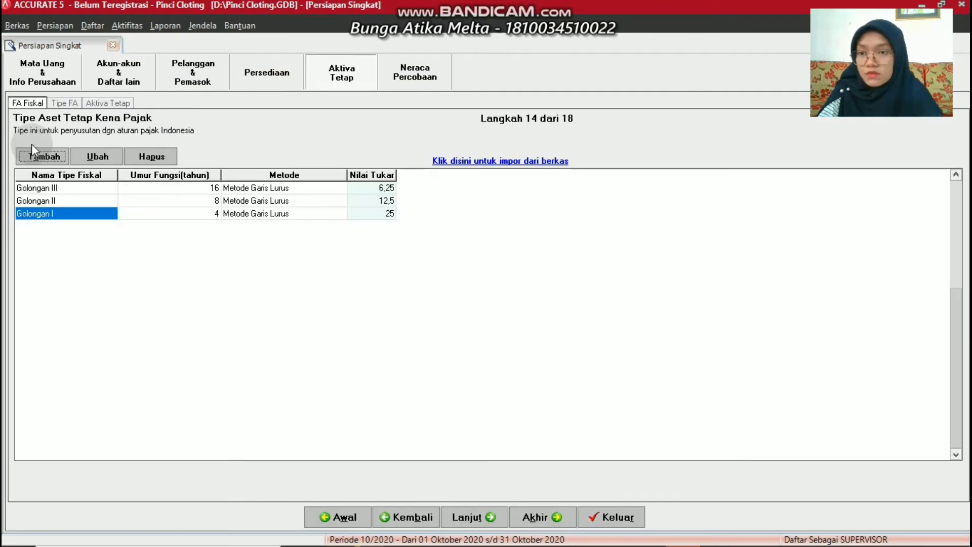
left_click(33, 156)
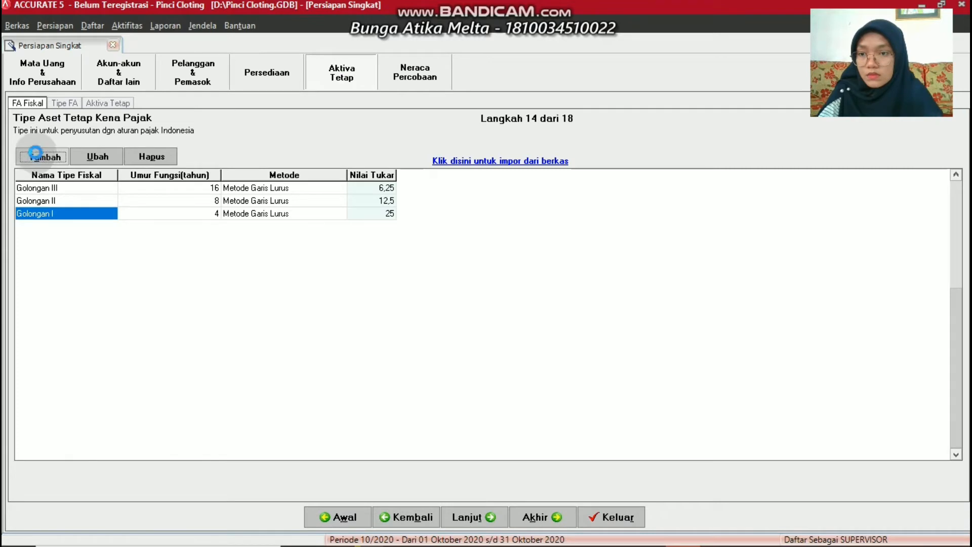
Add fiscal asset type Golongan IV with Metode Garis Lurus and a 20-year tax life
type("Golongan")
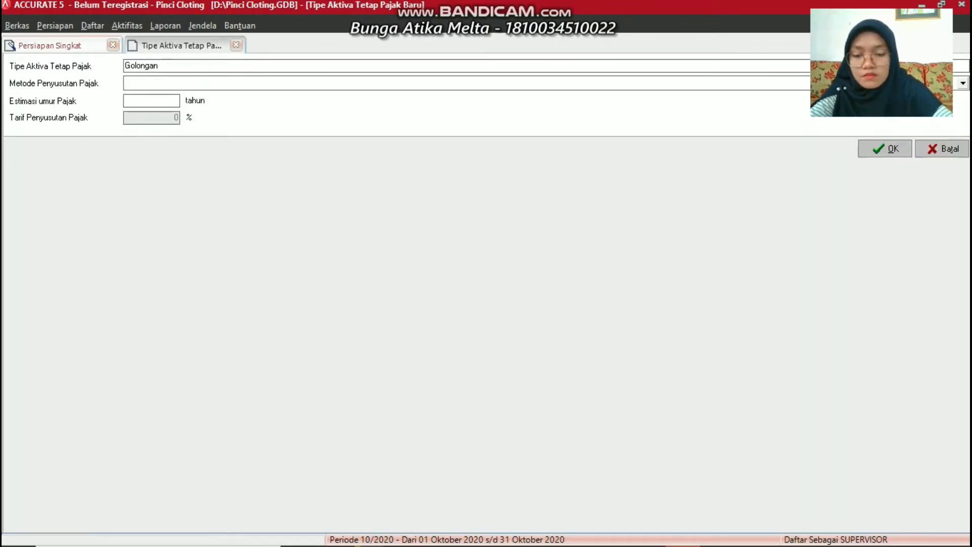
type(" IV")
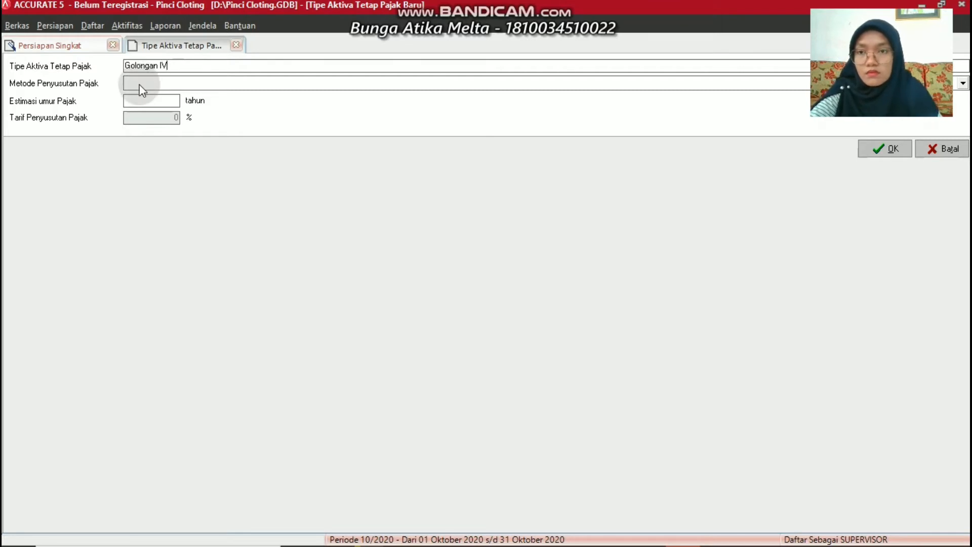
left_click(142, 90)
left_click(147, 103)
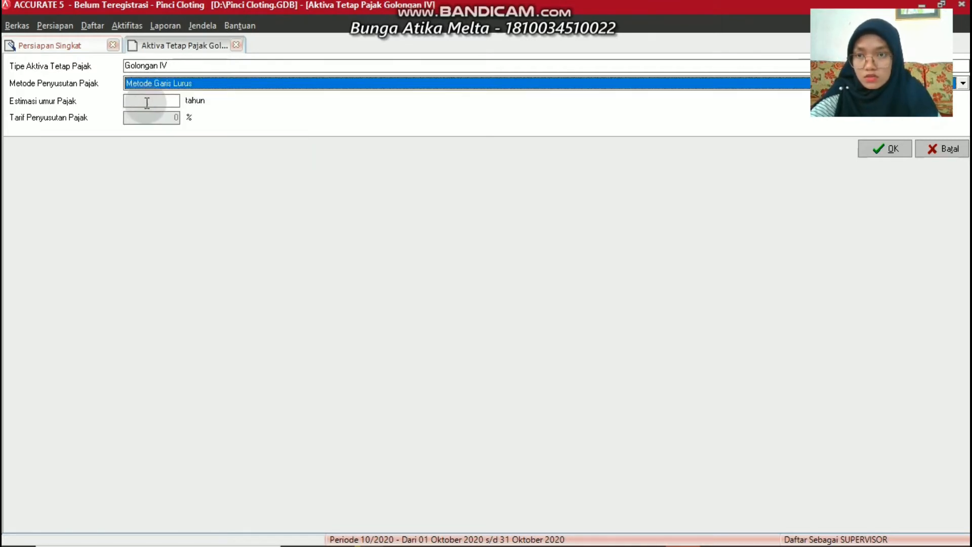
type("20")
left_click(735, 193)
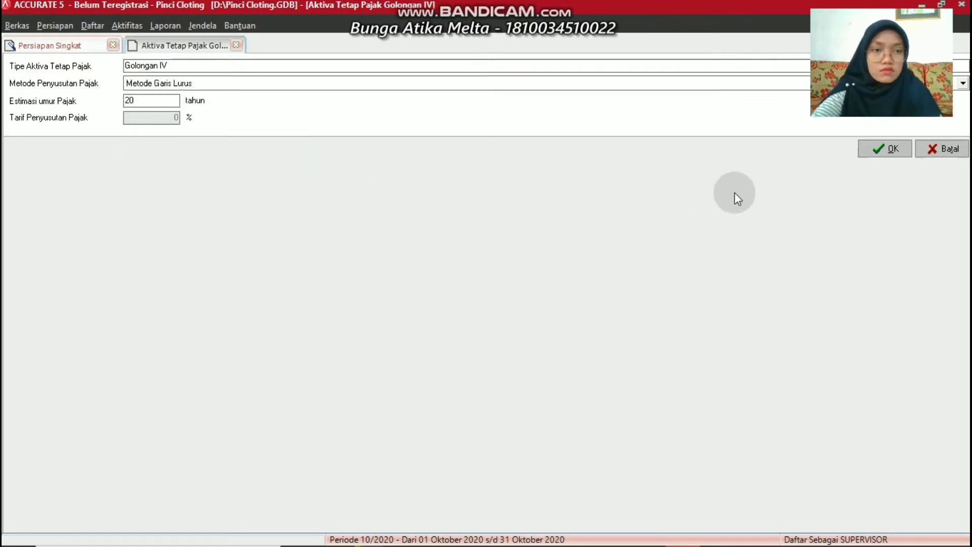
left_click(891, 149)
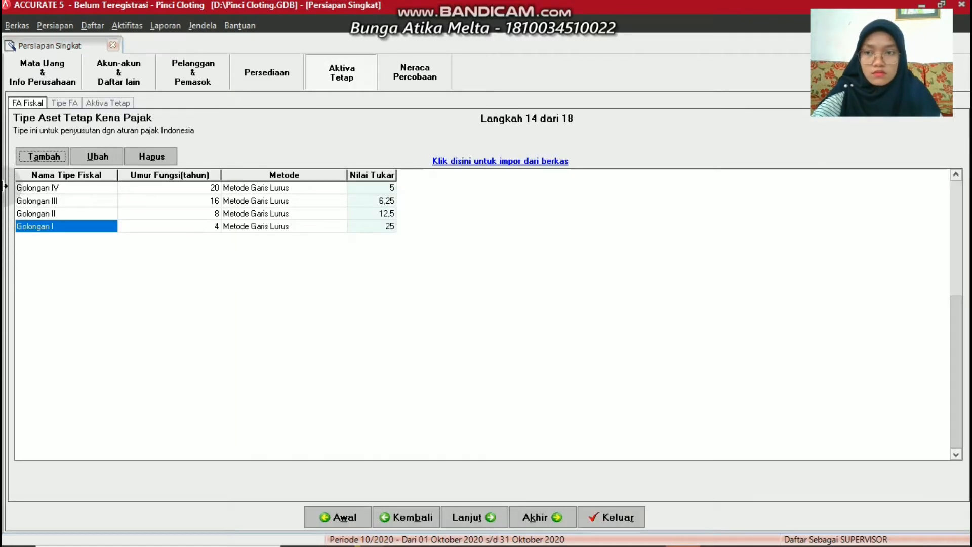
Add fiscal asset type Tanah as Tidak terdepresiasi with a 0-year tax life
left_click(38, 149)
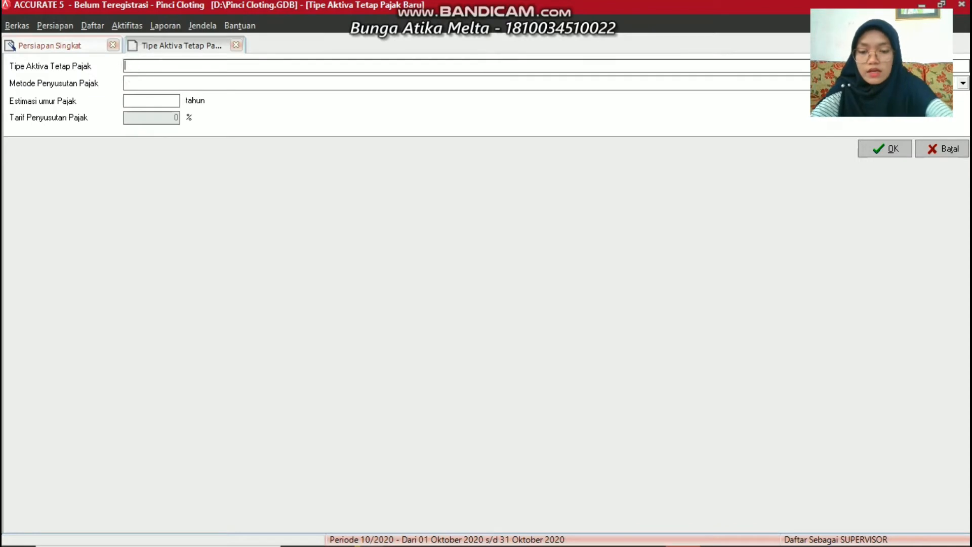
type("Tanah")
left_click(139, 68)
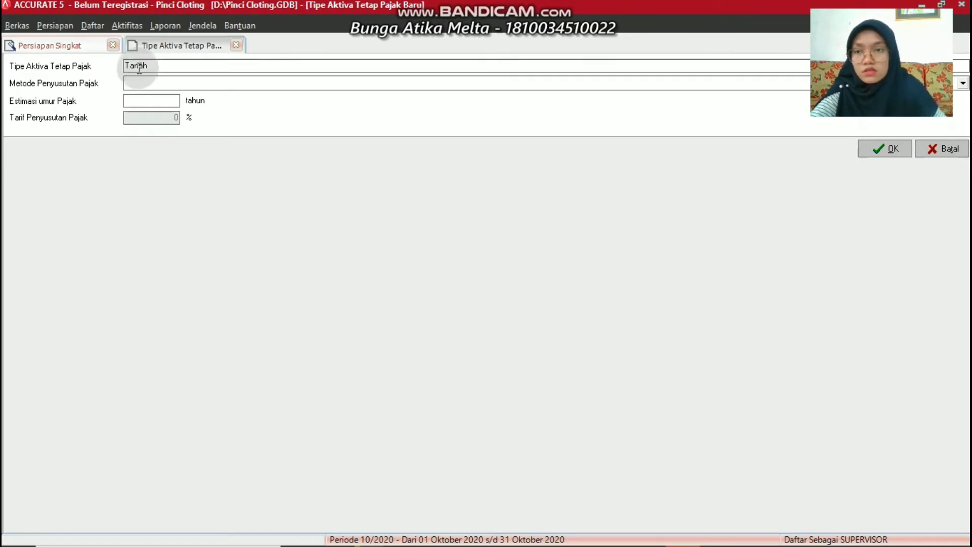
left_click(140, 83)
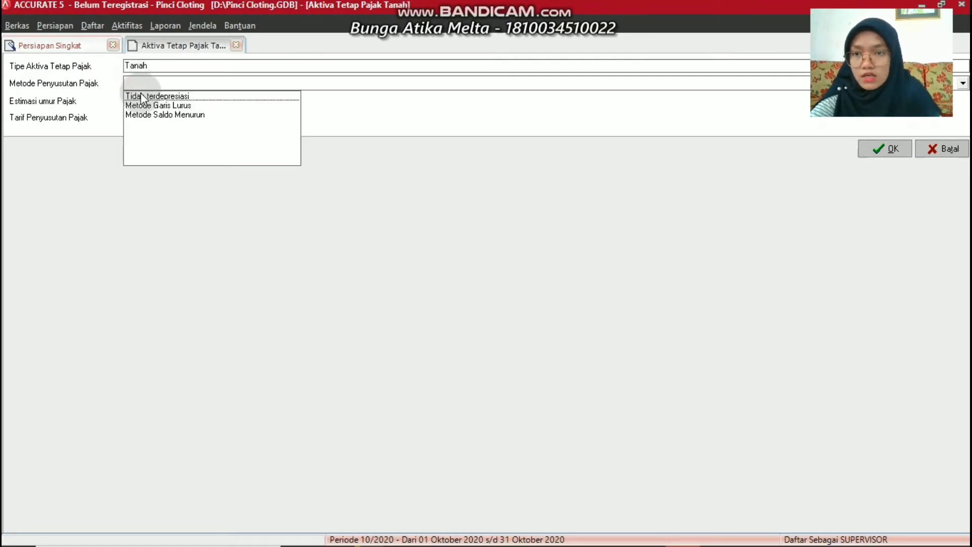
left_click(142, 96)
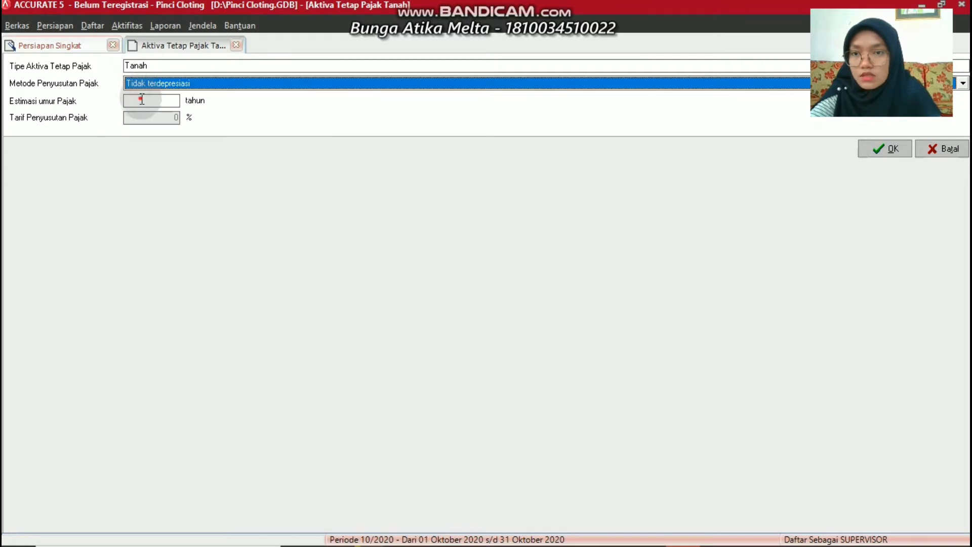
left_click(141, 100)
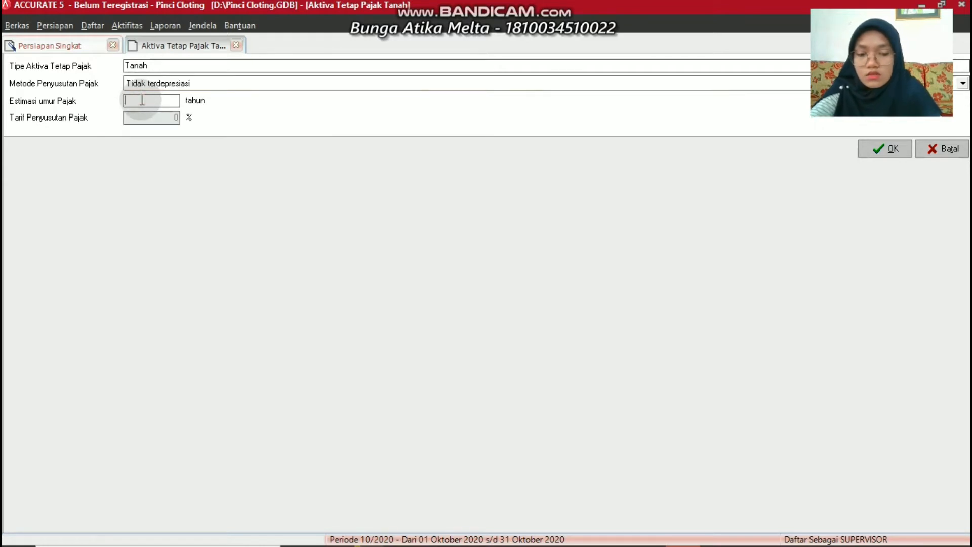
left_click(896, 145)
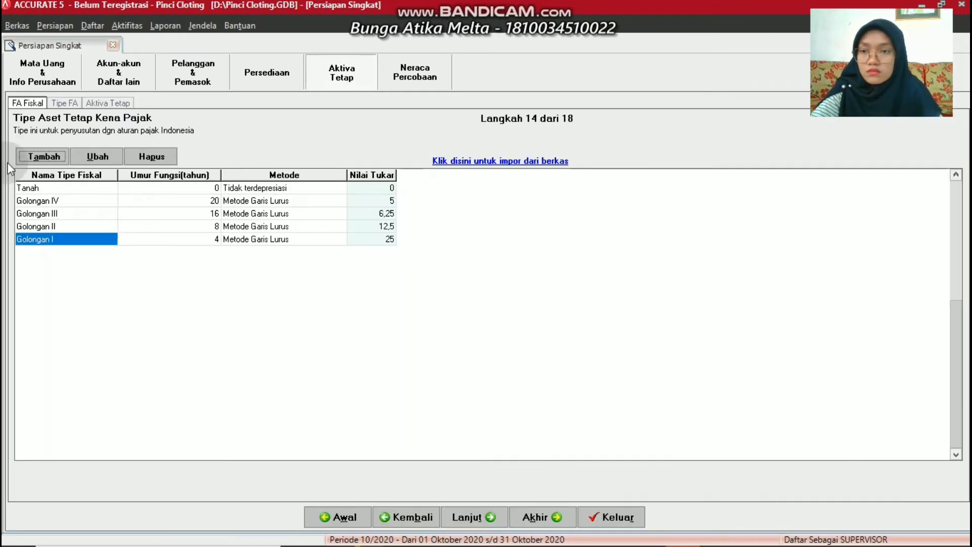
left_click(44, 156)
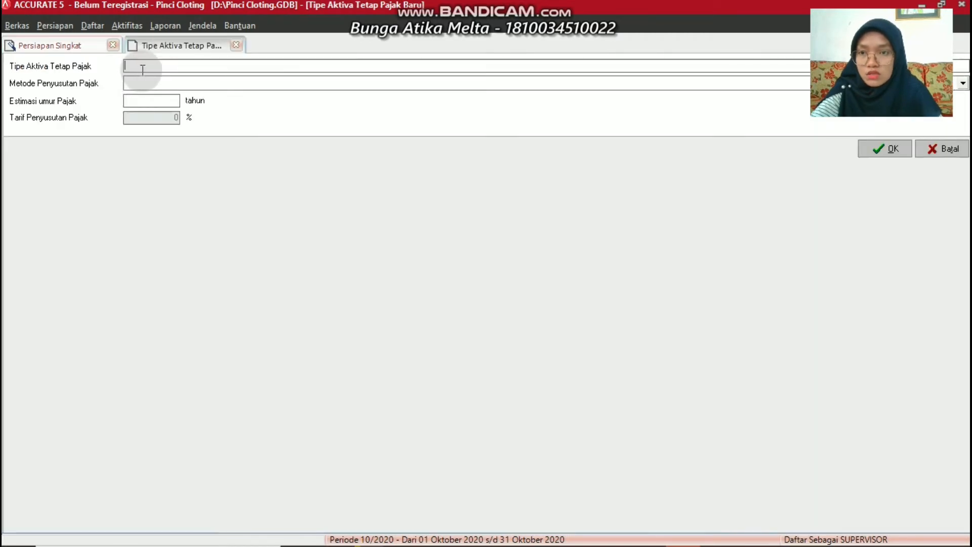
Add fiscal asset type Bangunan Permanen with Metode Garis Lurus and a 20-year tax life
type("Bangu")
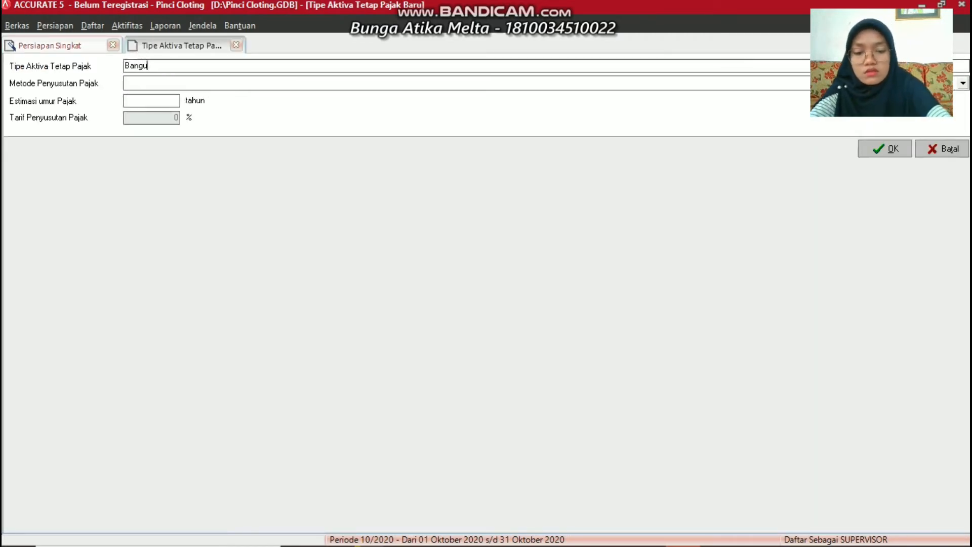
type("nan P")
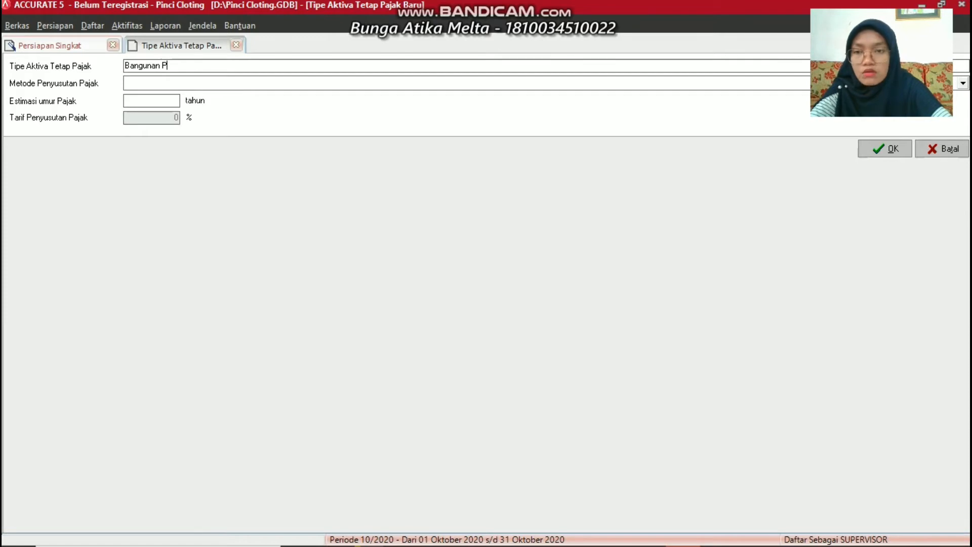
type("ermanen")
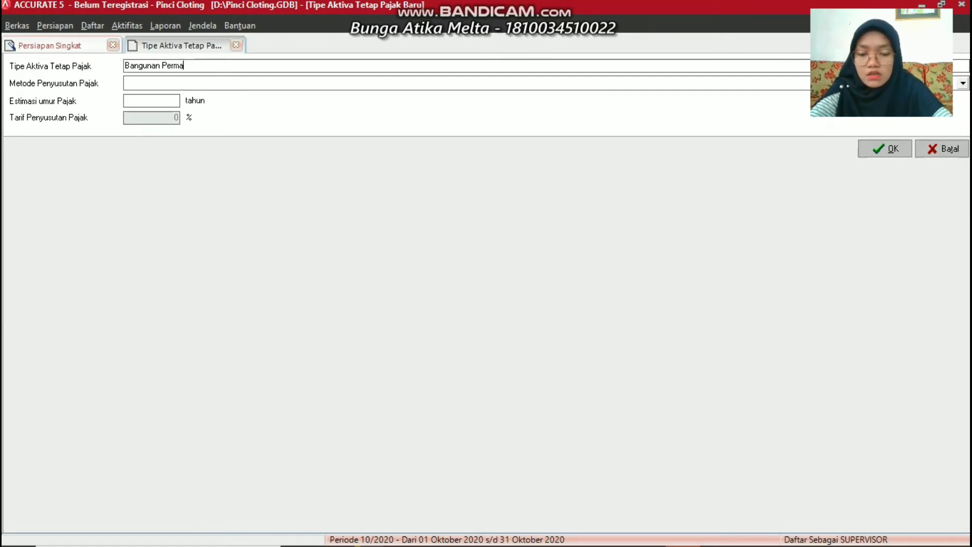
left_click(152, 82)
left_click(154, 103)
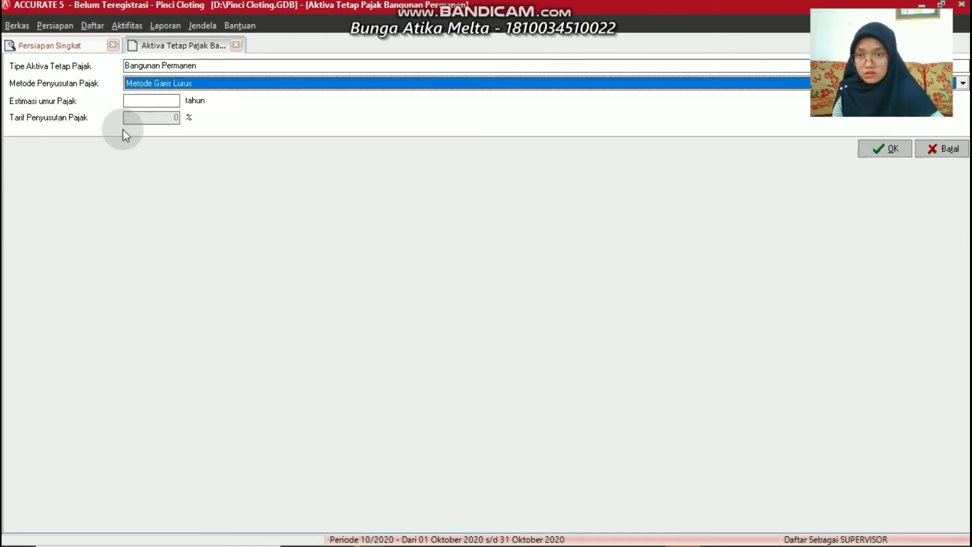
left_click(156, 104)
type("20")
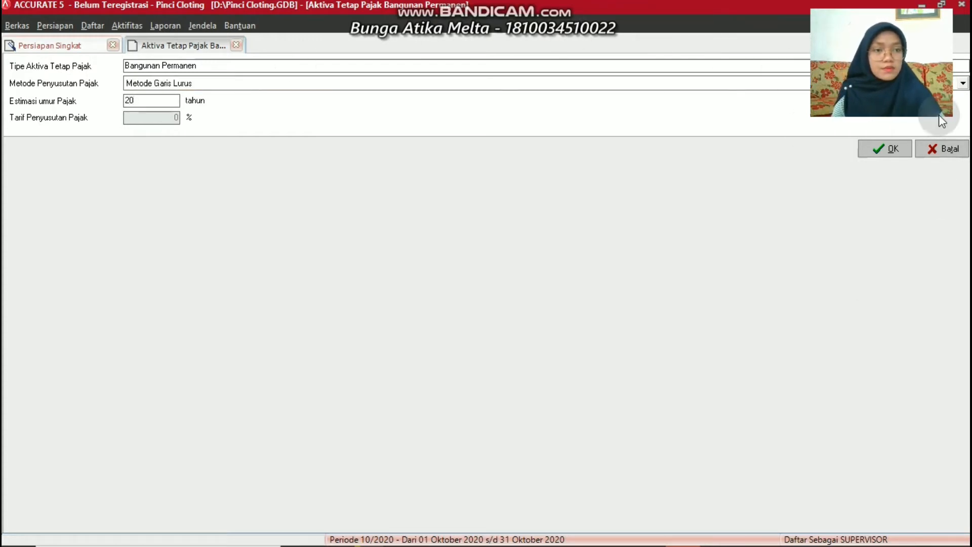
left_click(877, 147)
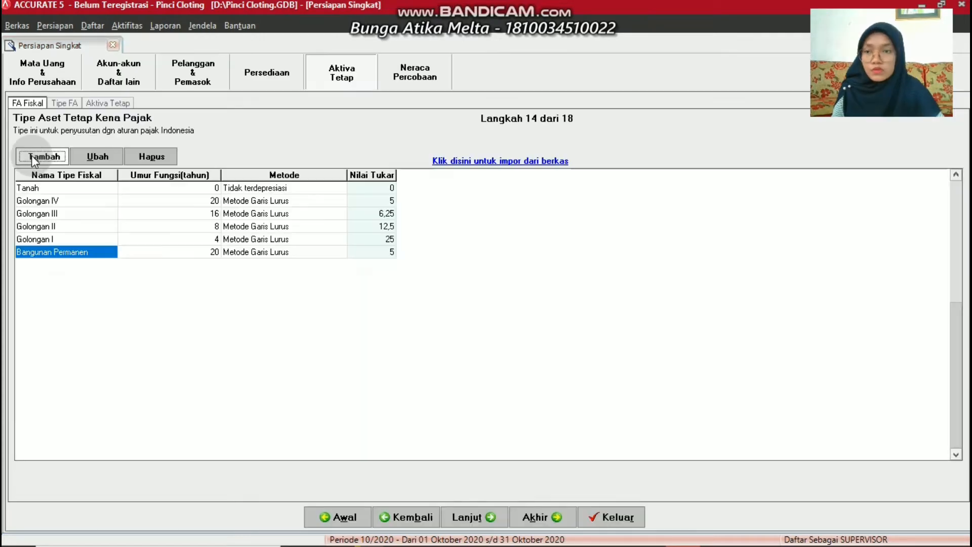
Add fiscal asset type Bangunan Semi Permanen with Metode Garis Lurus and a 10-year tax life
left_click(32, 155)
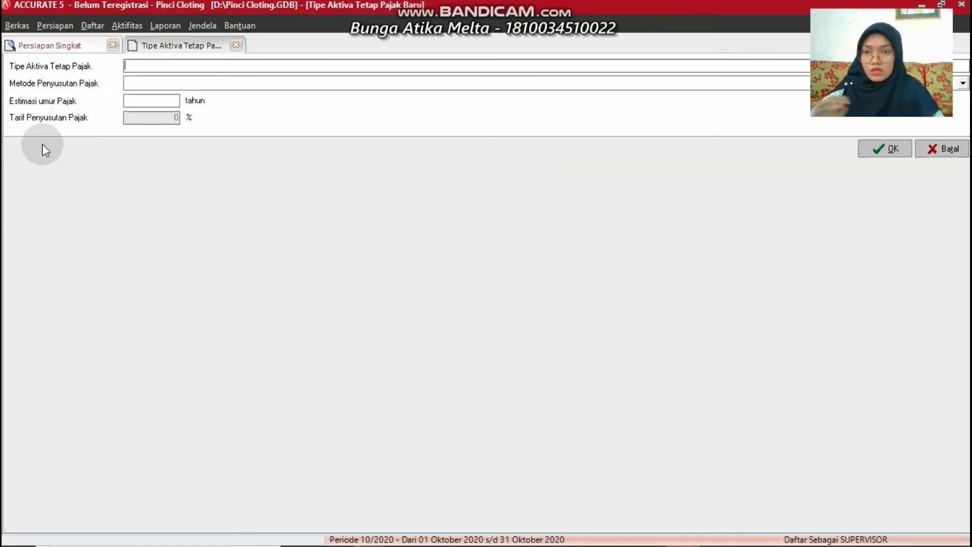
type("Bangu")
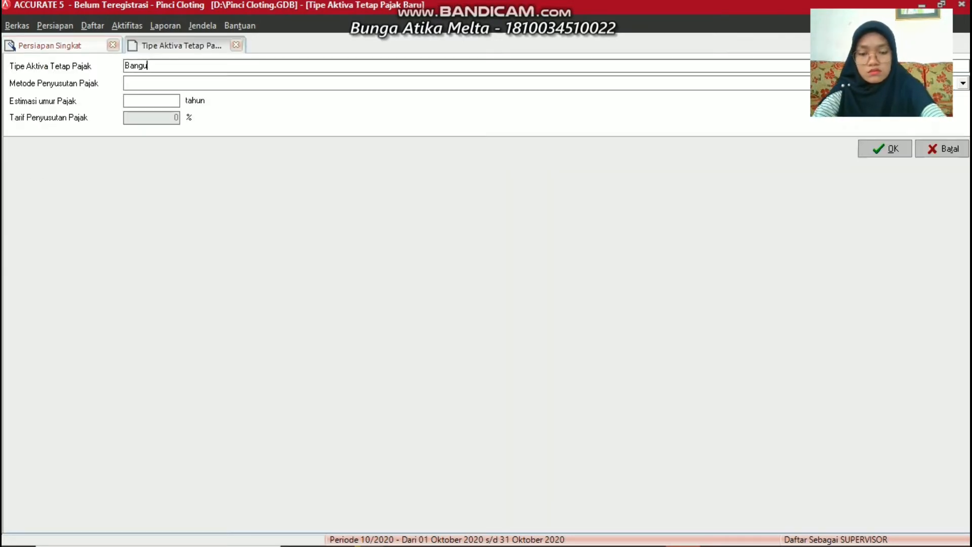
type("nan Sem")
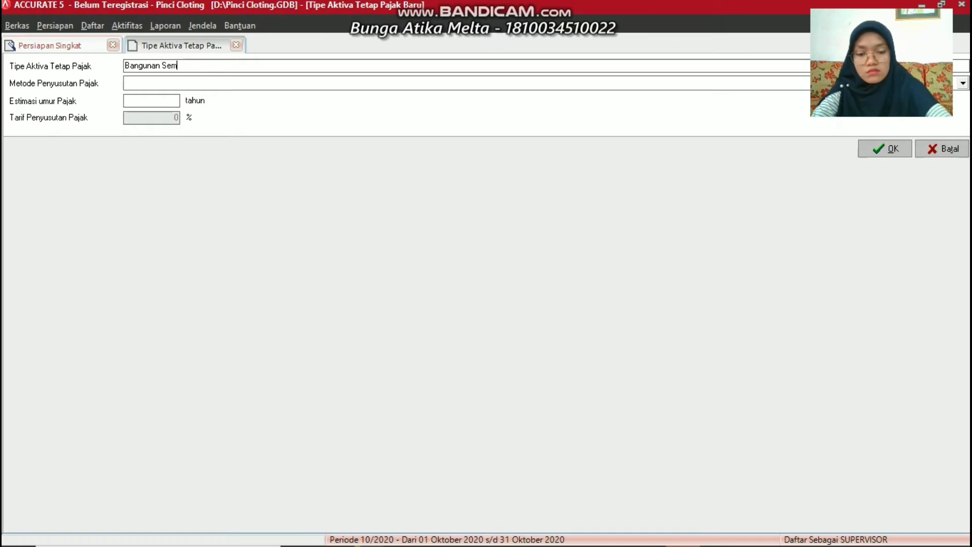
type("i Permanen")
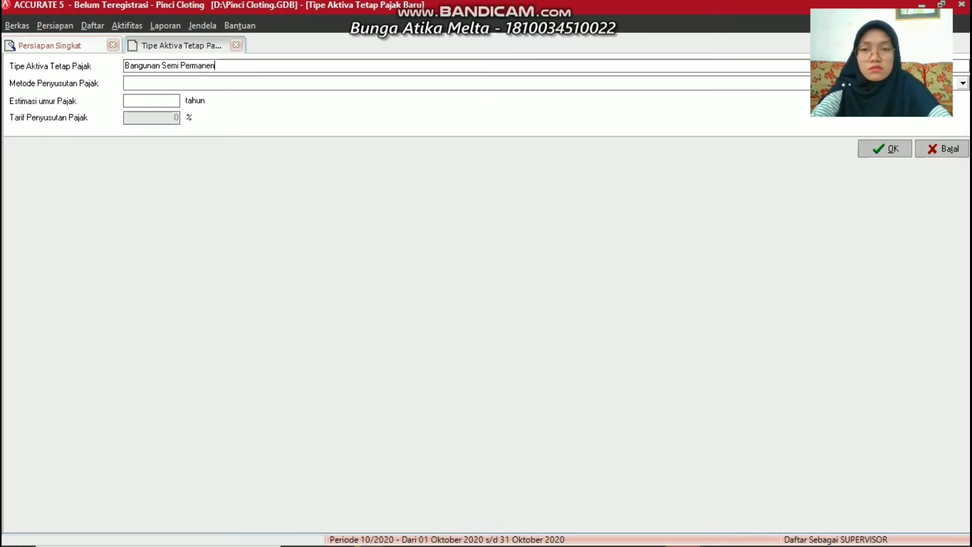
left_click(168, 86)
left_click(168, 105)
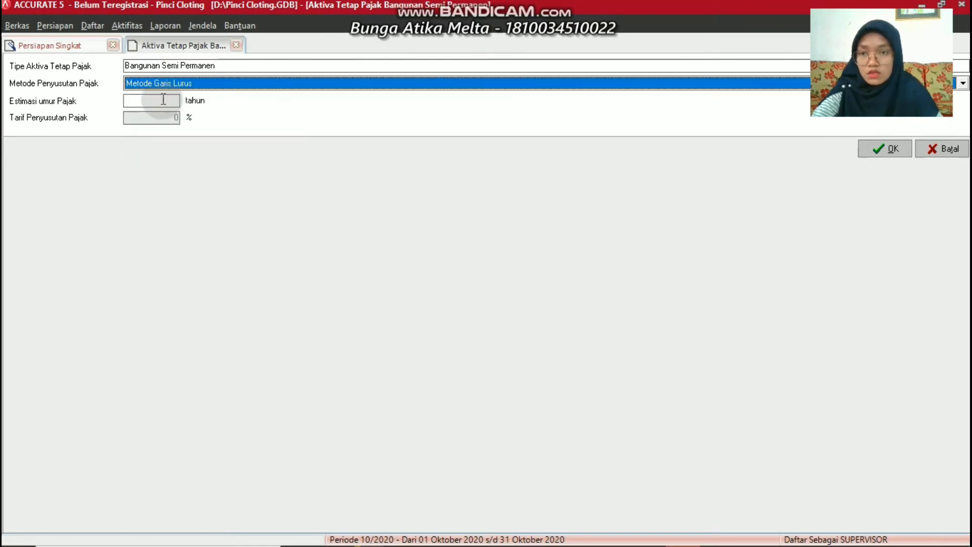
left_click(162, 101)
type("10")
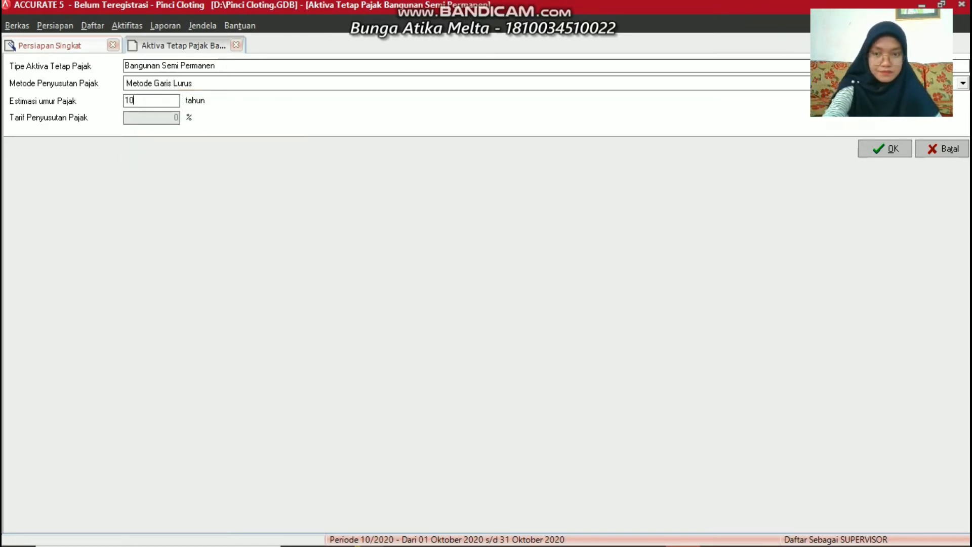
left_click(891, 153)
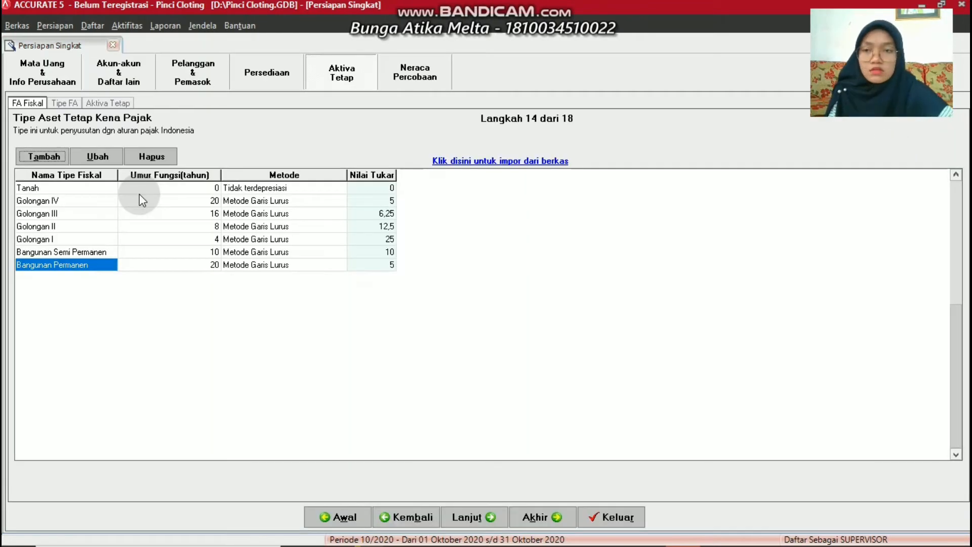
Go to step 15 of 18, Tipe FA, and open a blank Tipe Aktiva Tetap Baru form
left_click(70, 102)
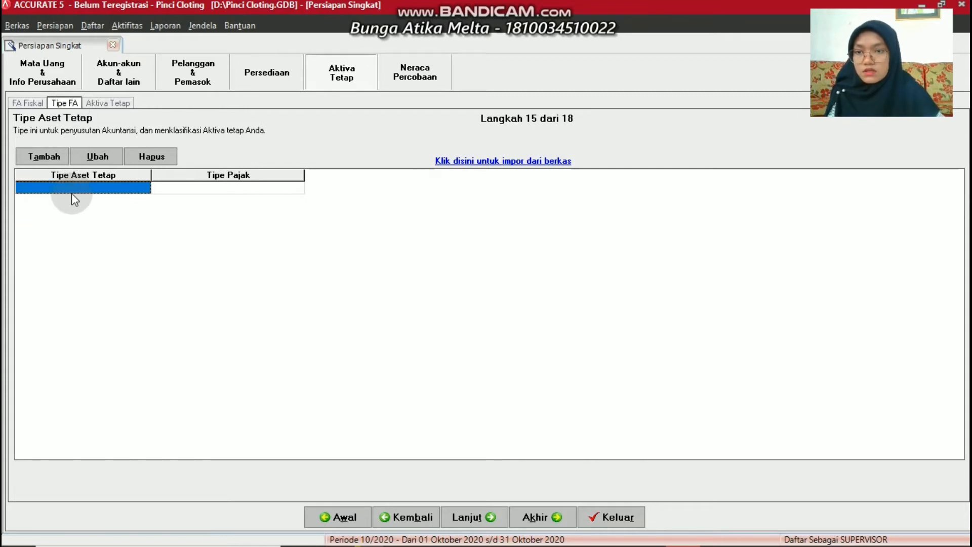
left_click(73, 185)
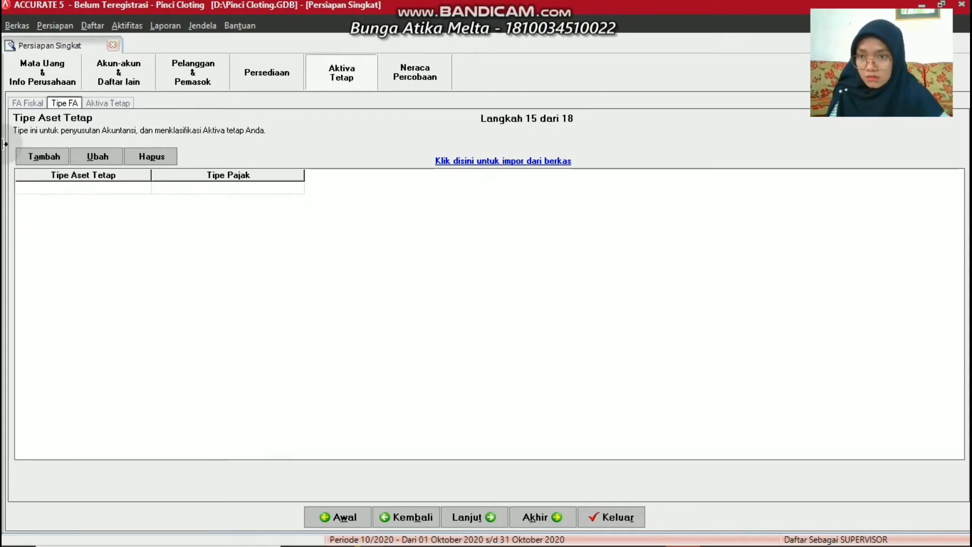
left_click(26, 158)
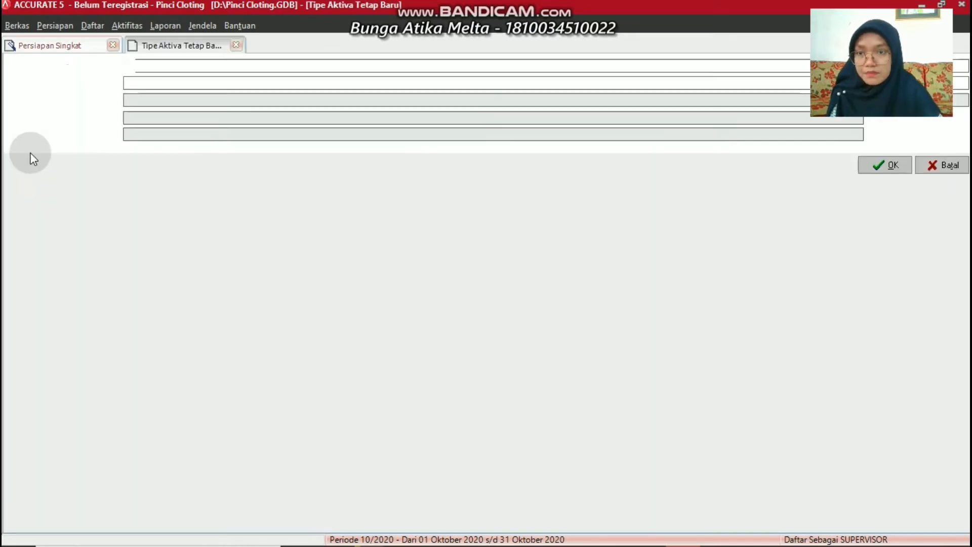
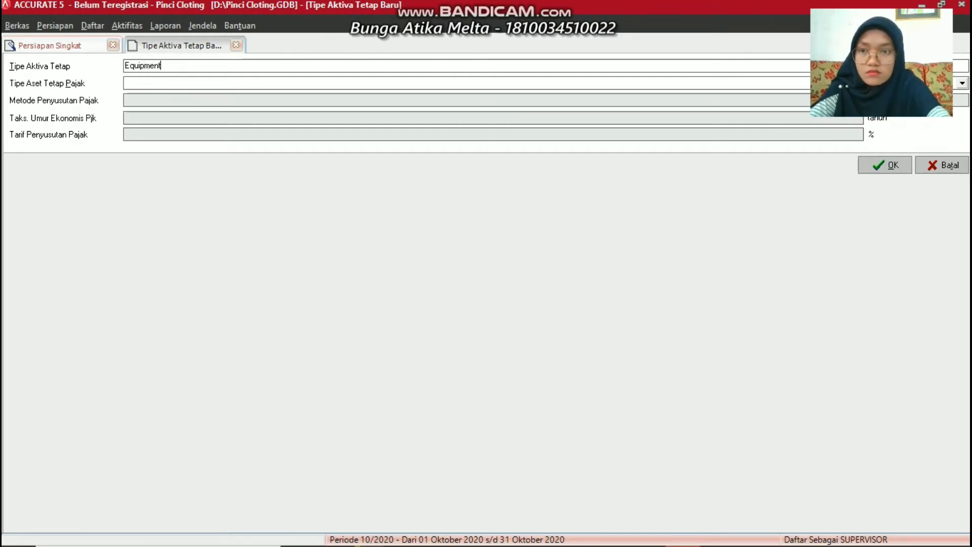
Put the Equipment asset type in tax group Golongan II and save it
left_click(135, 84)
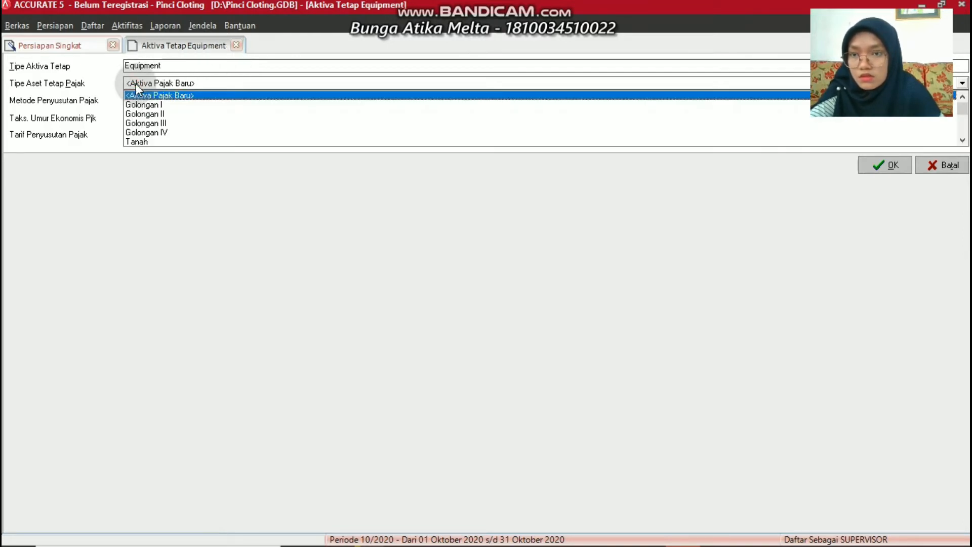
left_click(137, 114)
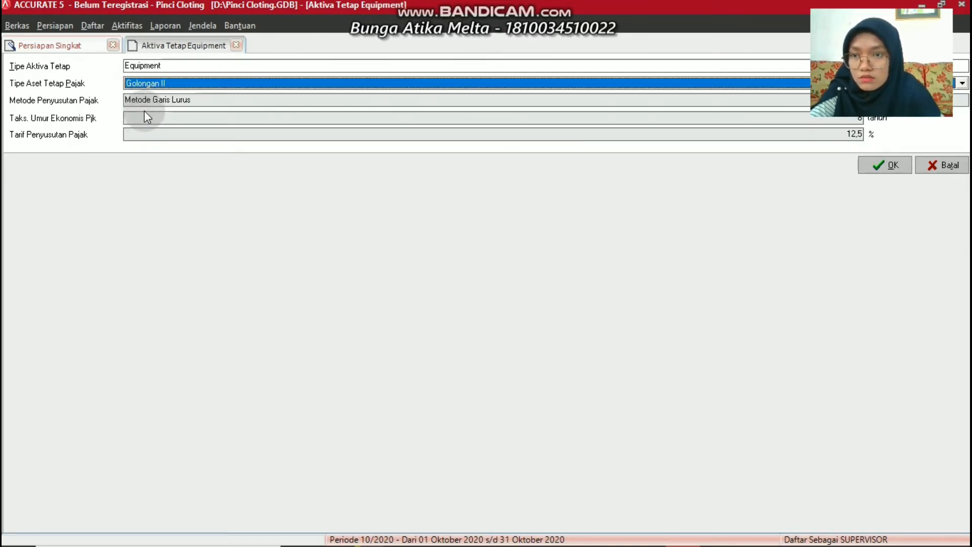
left_click(886, 165)
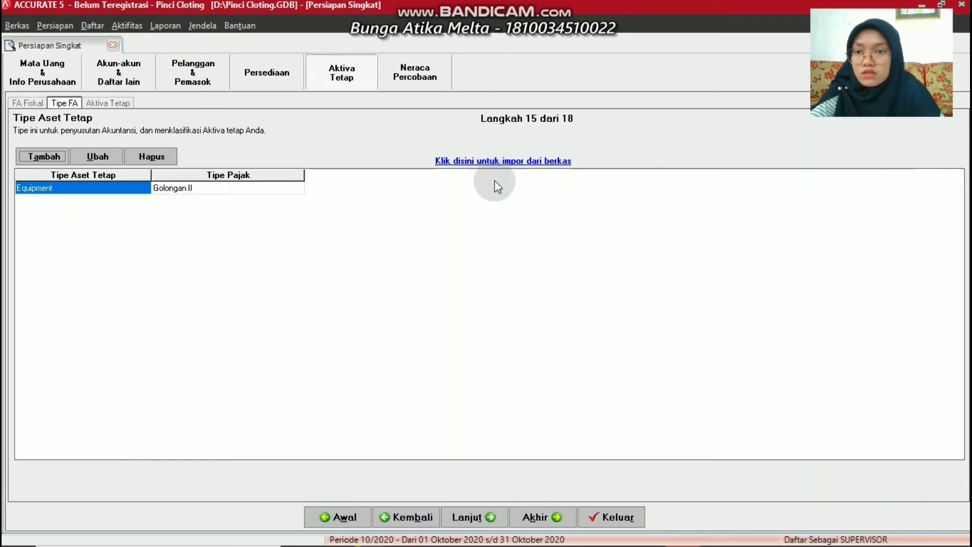
Add a fixed asset type named Vehicle with tax group Golongan III
left_click(40, 184)
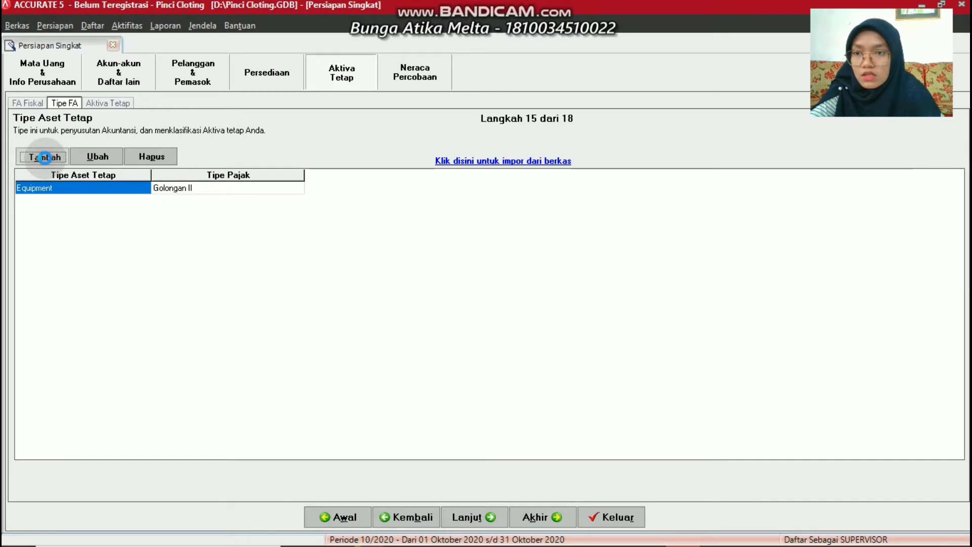
left_click(44, 157)
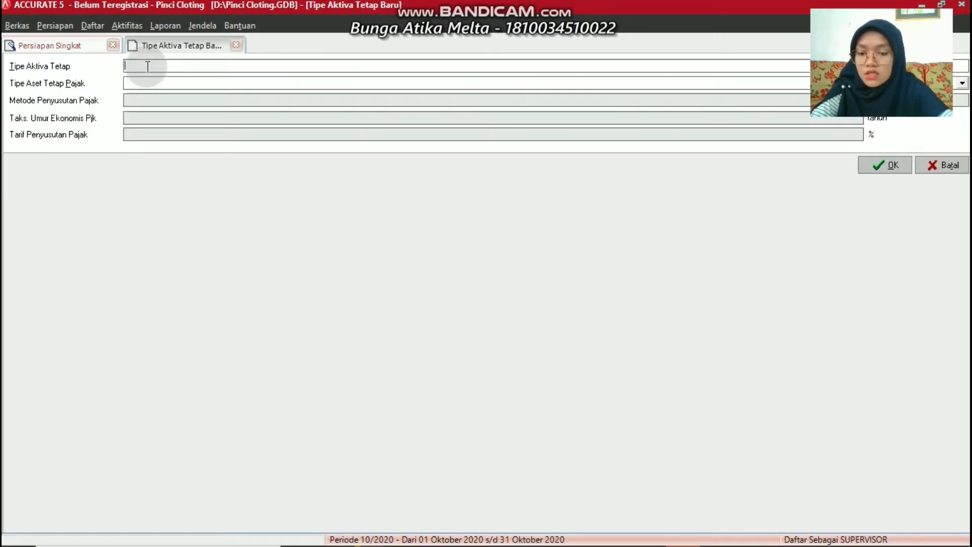
type("V")
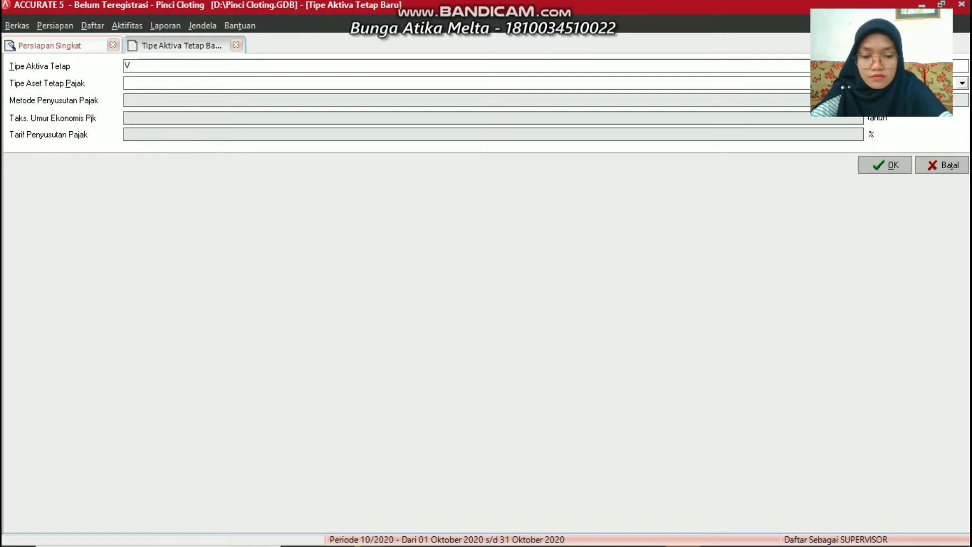
type("e")
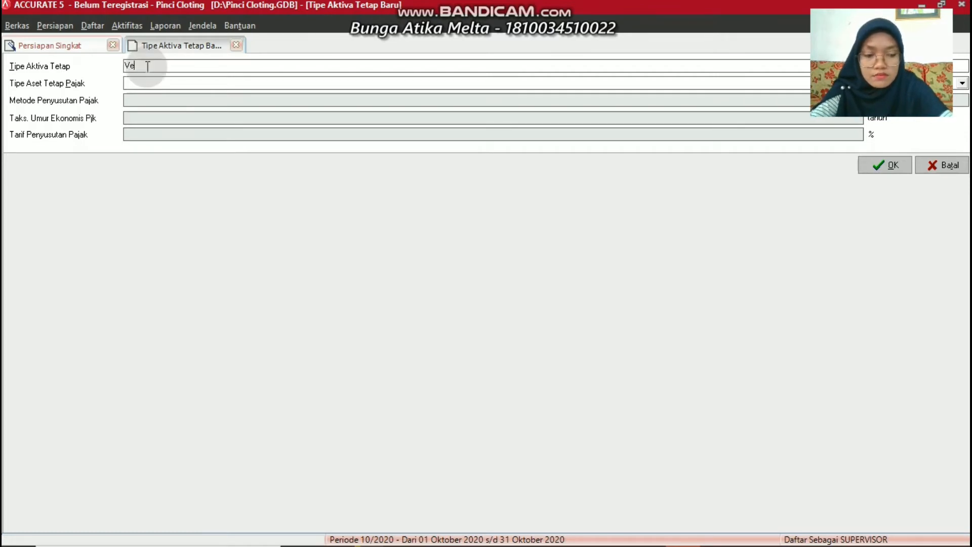
type("hic")
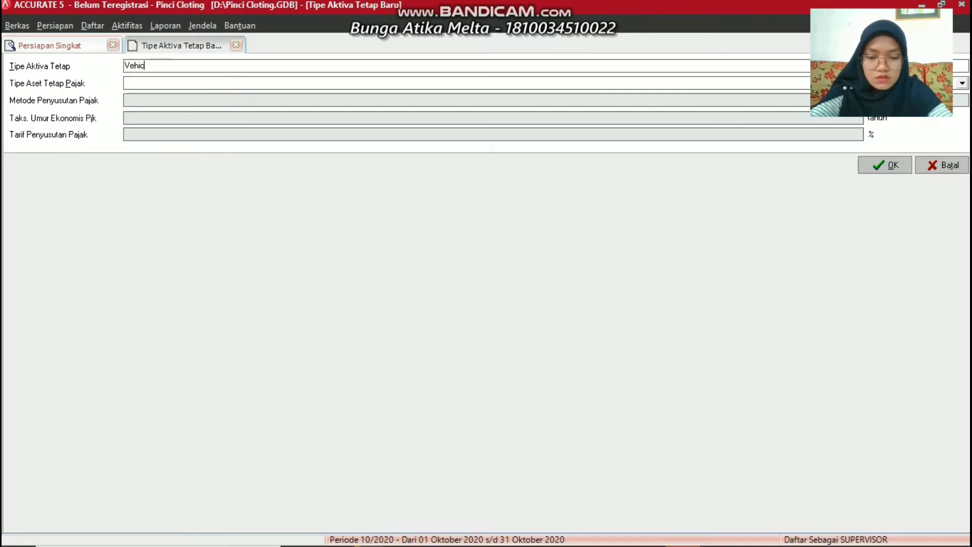
type("le")
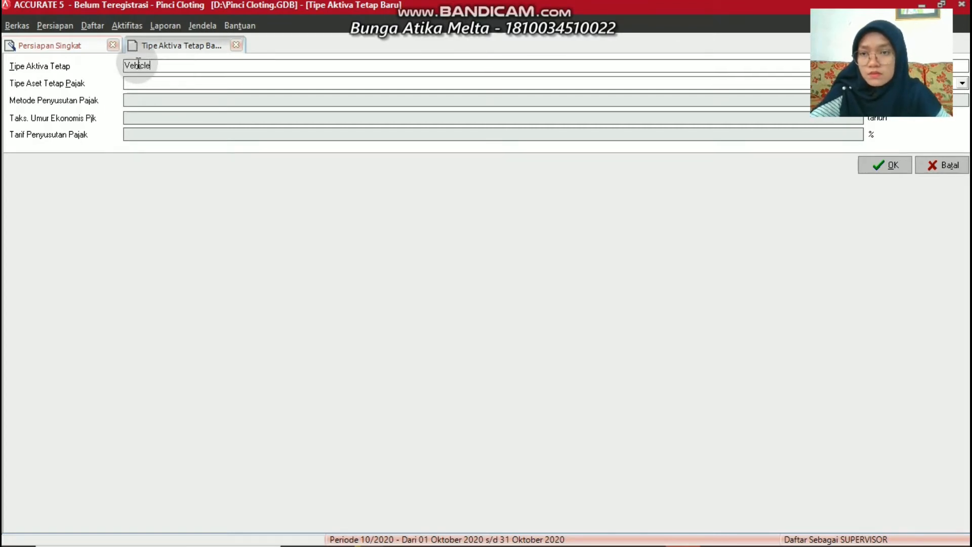
left_click(137, 82)
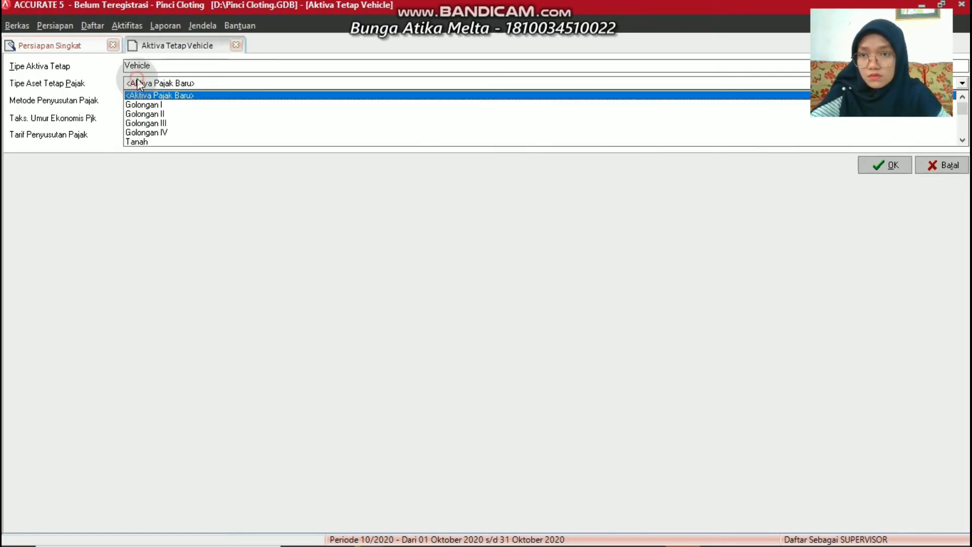
left_click(135, 123)
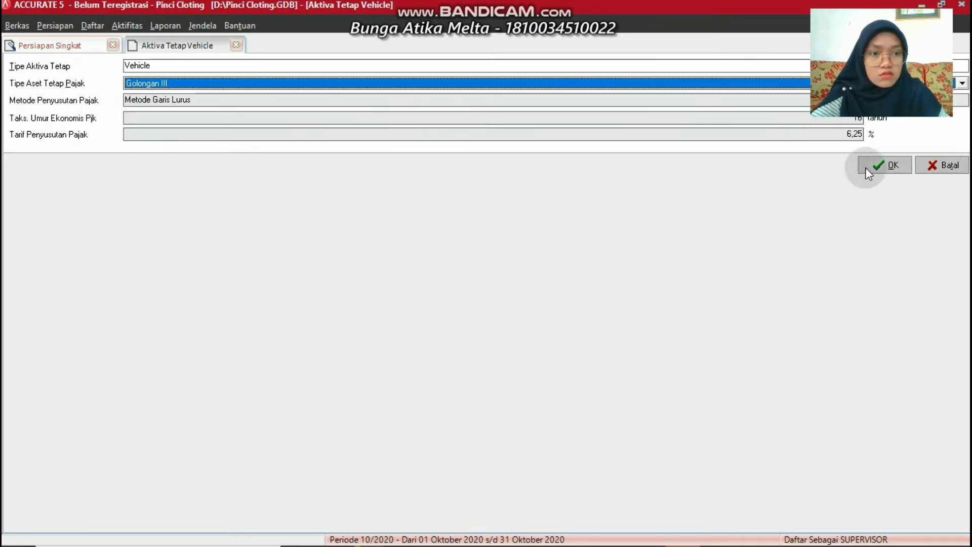
left_click(890, 166)
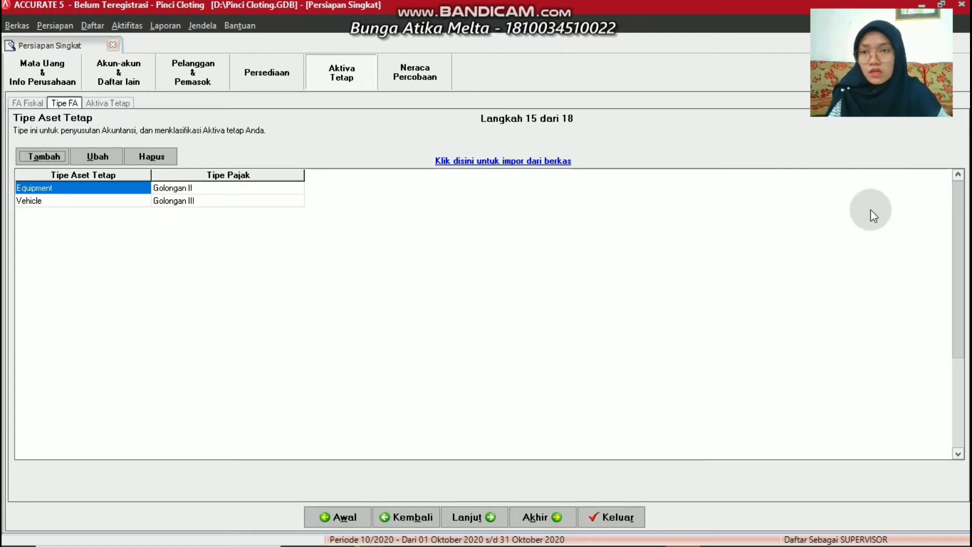
Start a new fixed asset with code P-01 and type Equipment
left_click(100, 102)
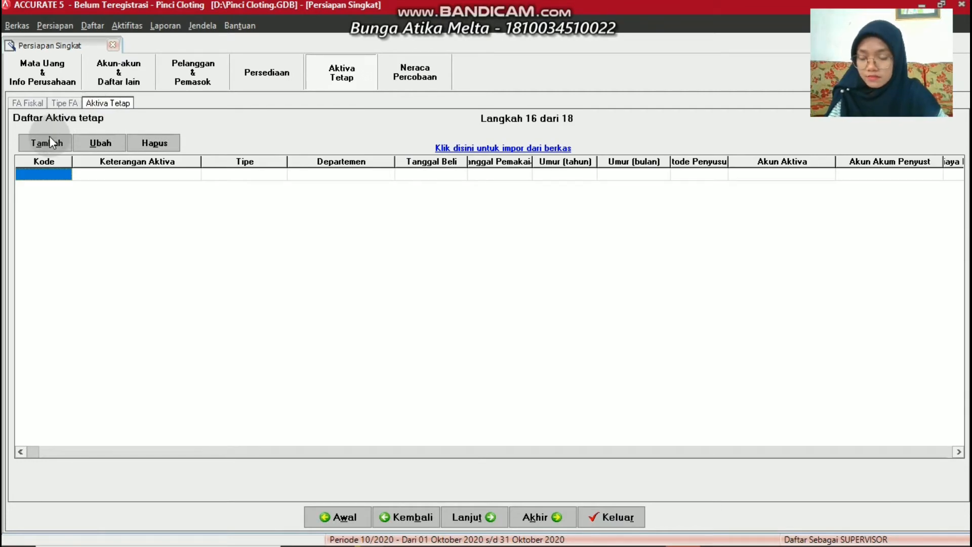
left_click(51, 141)
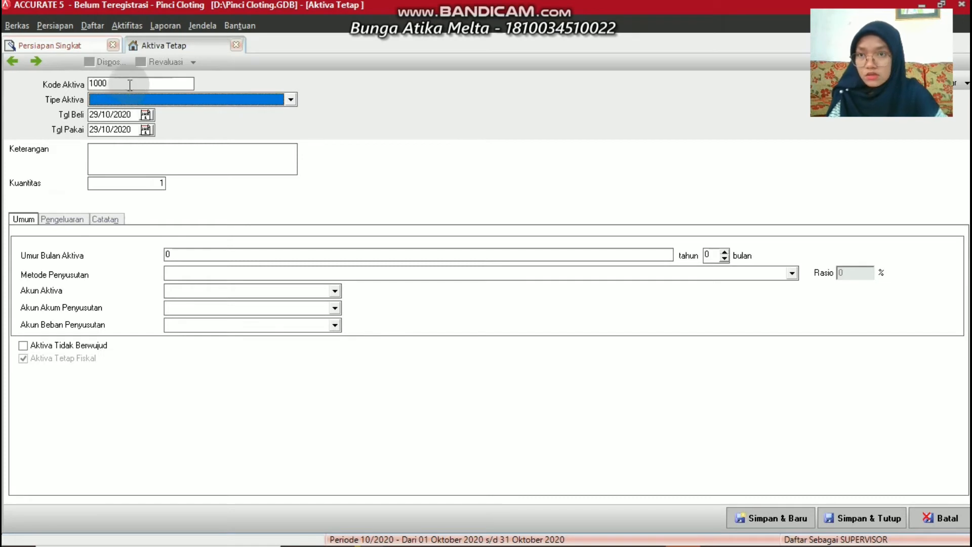
left_click(132, 82)
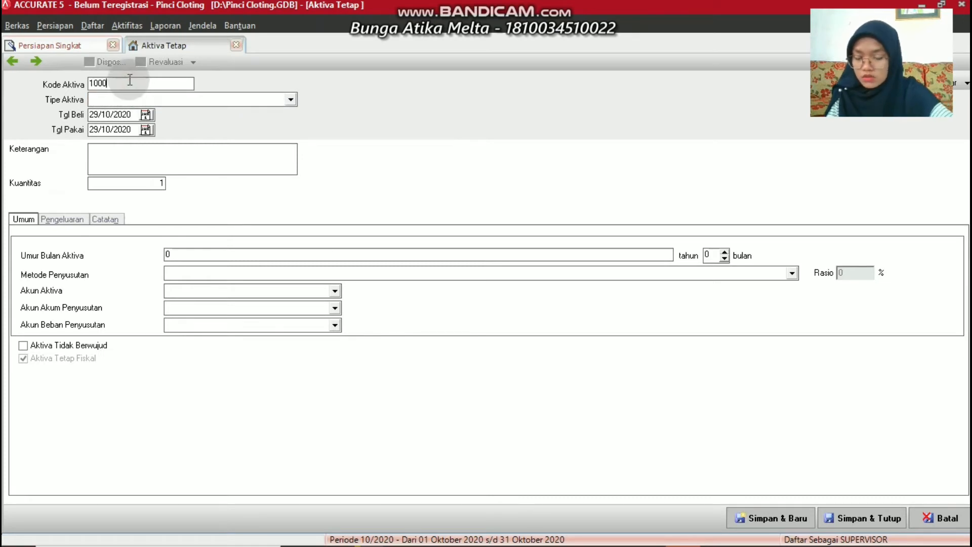
key("BackSpace")
key("BackSpace")
key("BackSpace")
key("BackSpace")
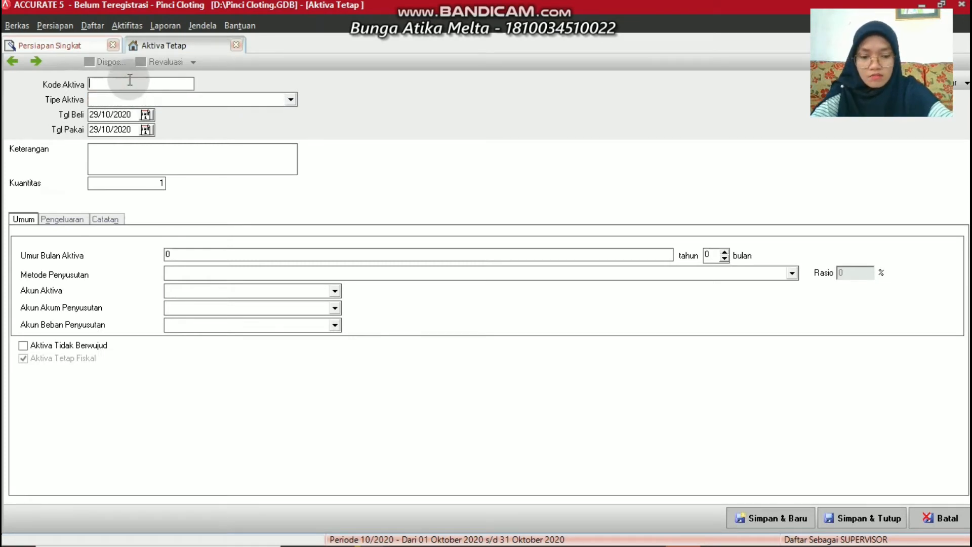
type("P-")
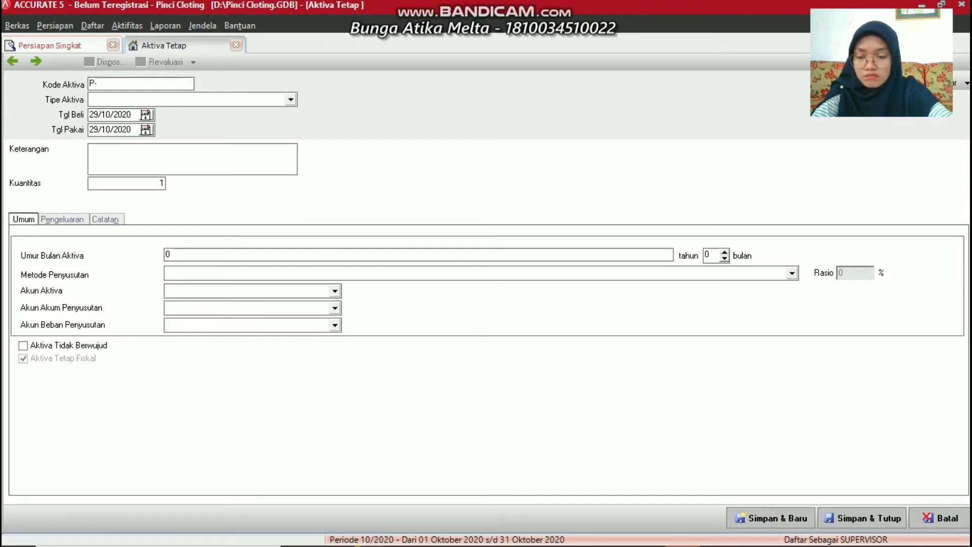
type("01")
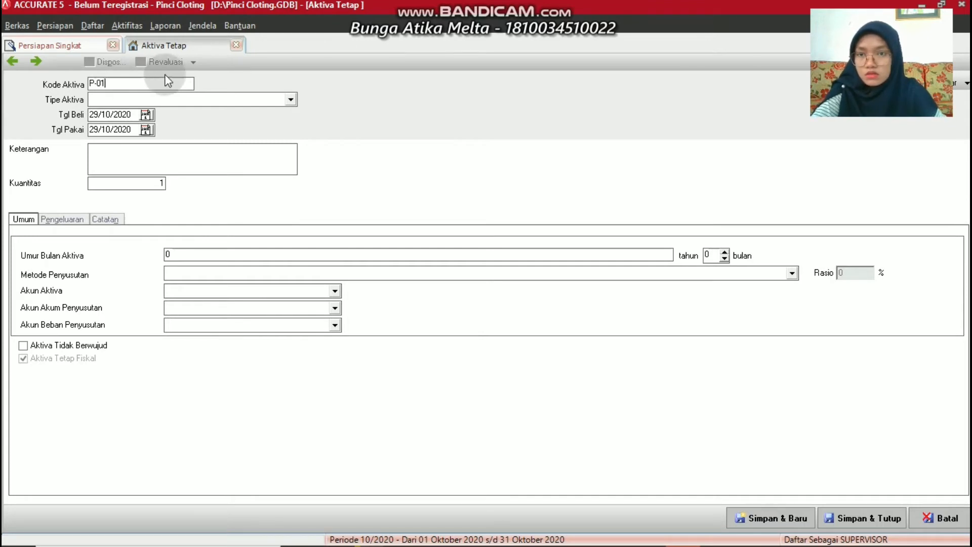
left_click(292, 99)
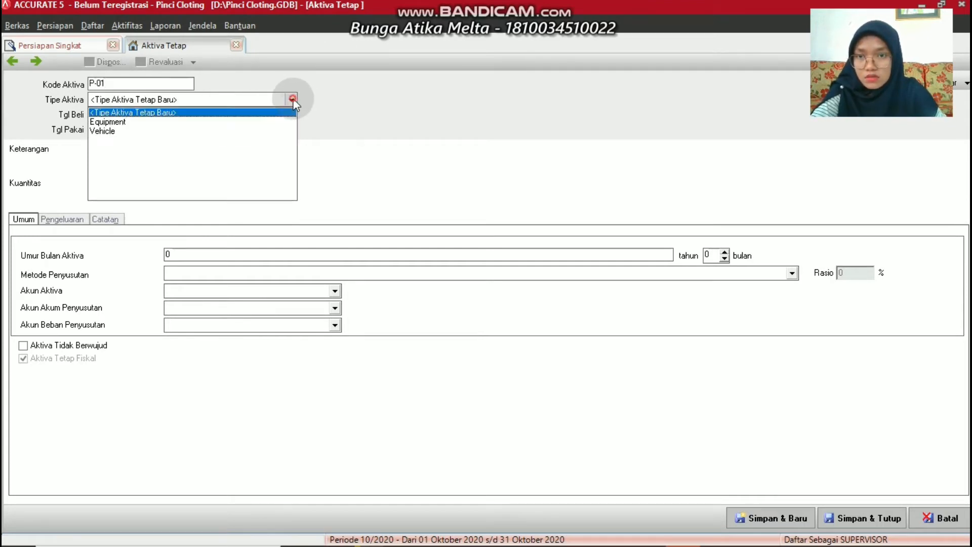
left_click(97, 121)
Set the purchase date and the date put into use to 01/07/2016
left_click(132, 108)
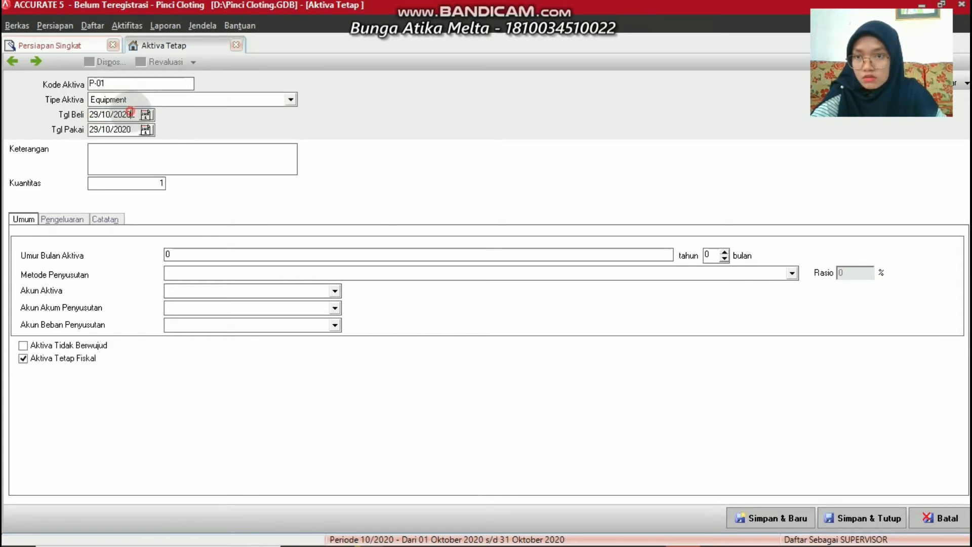
key("BackSpace")
key("BackSpace")
key("BackSpace")
key("BackSpace")
key("BackSpace")
key("BackSpace")
key("BackSpace")
key("BackSpace")
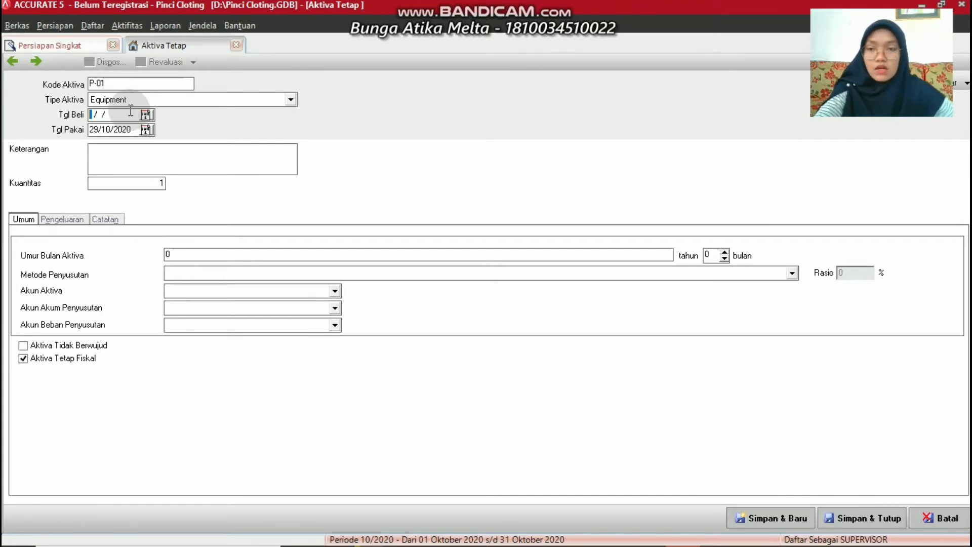
type("01/07/")
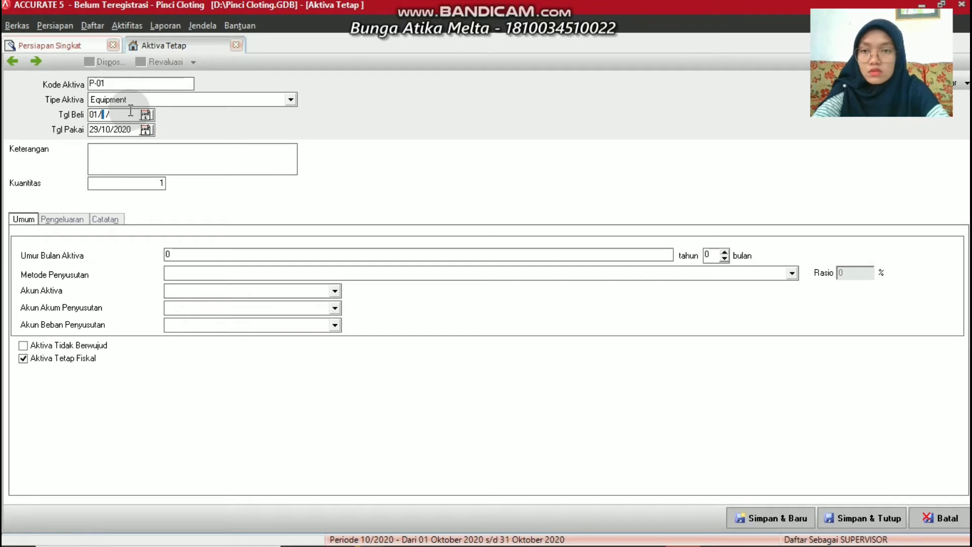
type("2016")
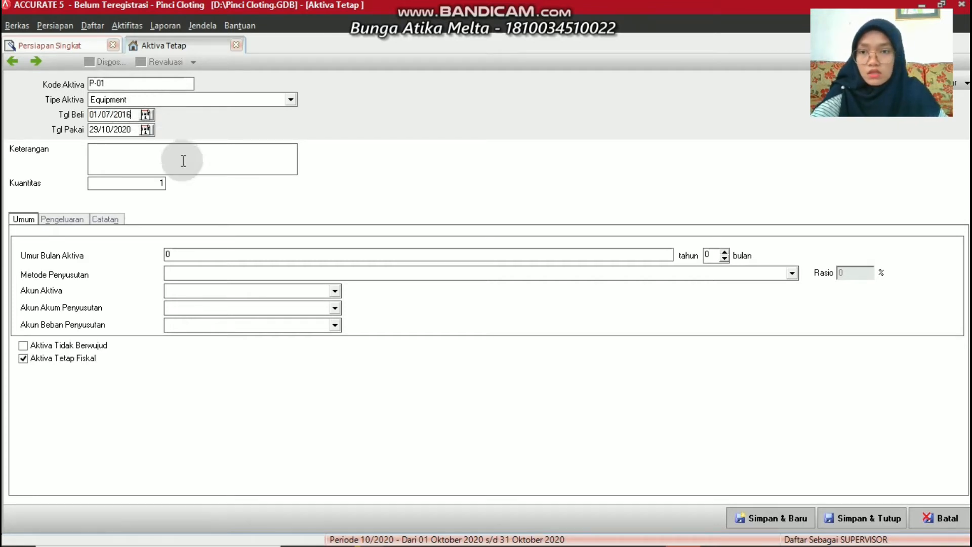
left_click(139, 130)
key("BackSpace")
key("BackSpace")
key("BackSpace")
key("BackSpace")
key("BackSpace")
key("BackSpace")
key("BackSpace")
key("BackSpace")
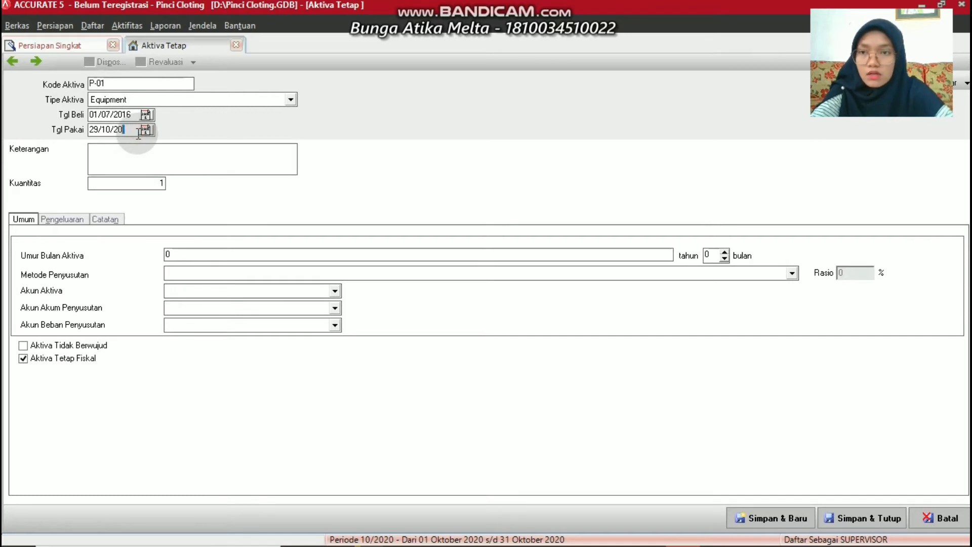
type("01/07/")
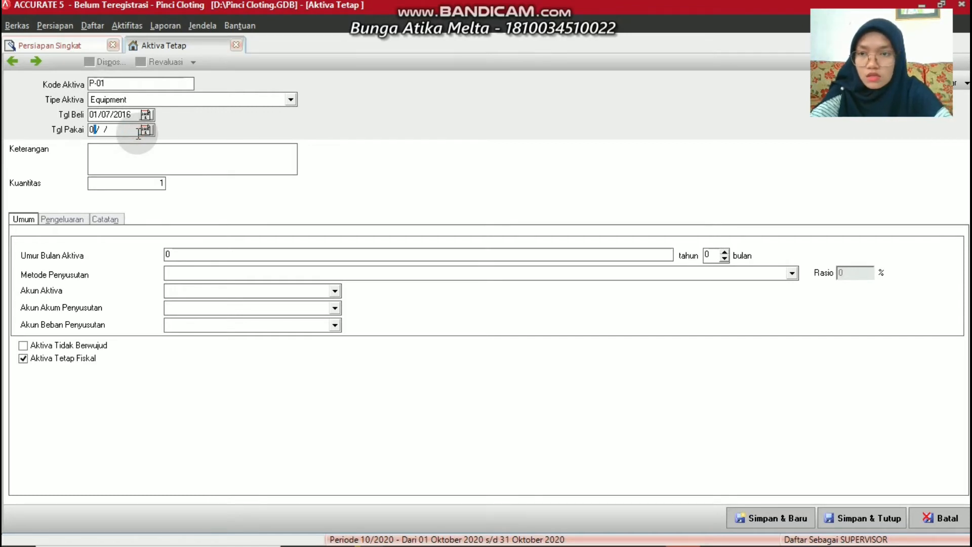
type("2")
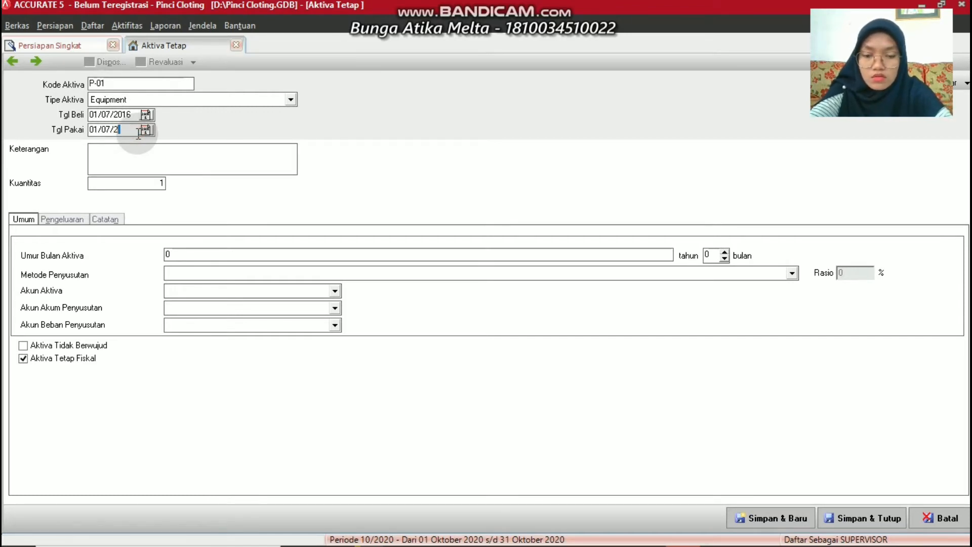
type("016")
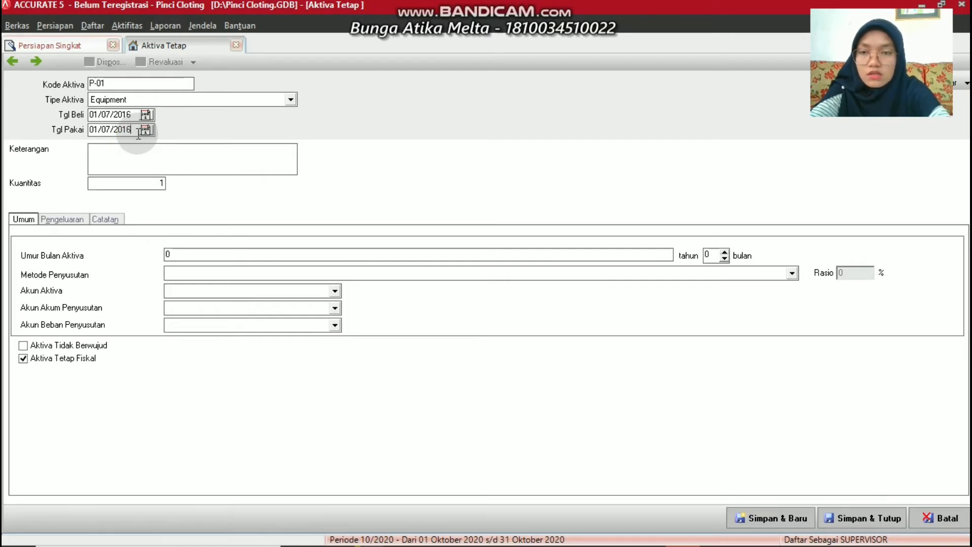
Describe the asset as 'Harga Perolehan Peralatan' with a useful life of 5
left_click(90, 145)
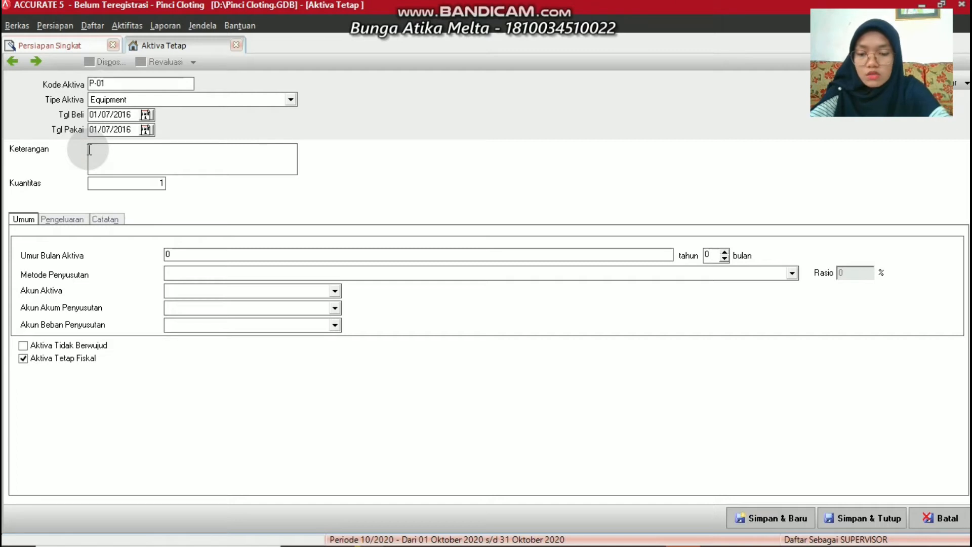
type("Harga P")
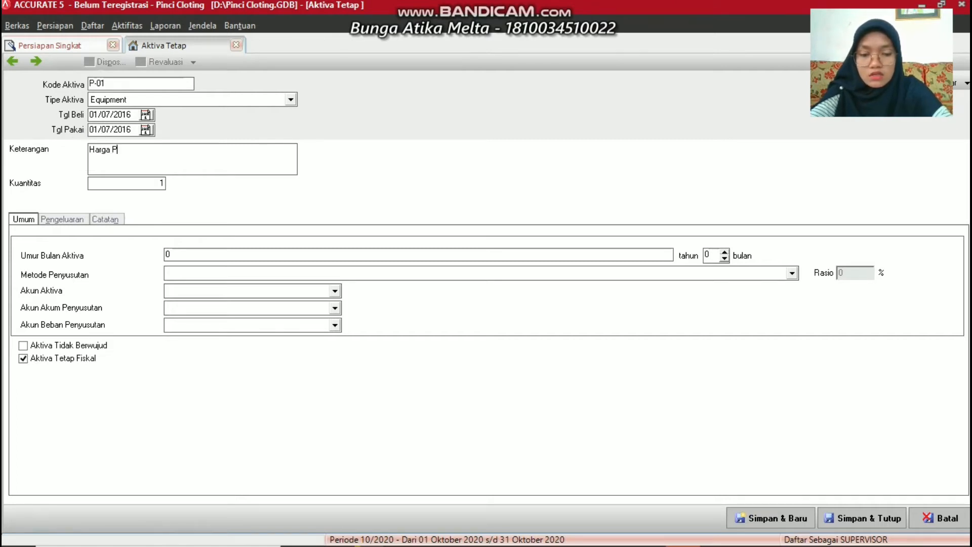
type("eroleha")
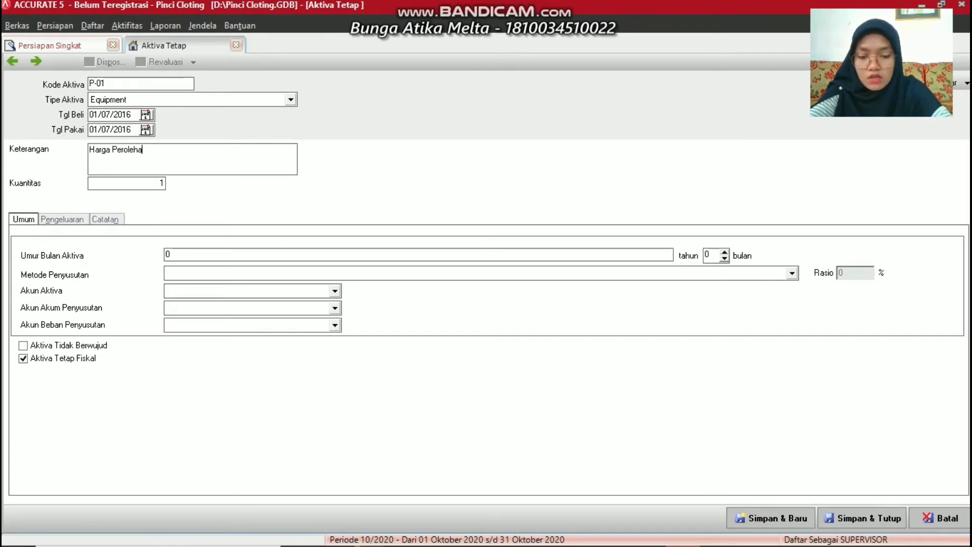
type("n Per")
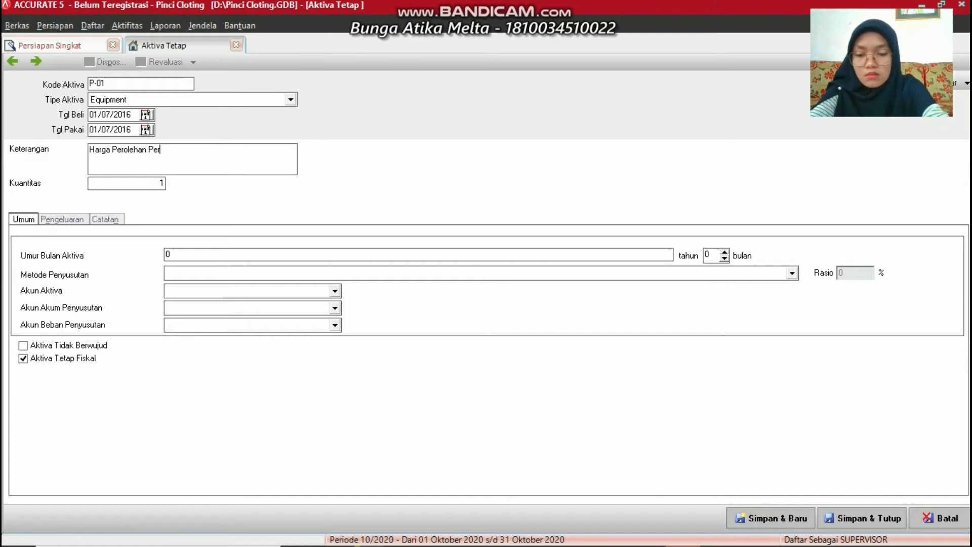
type("alatan")
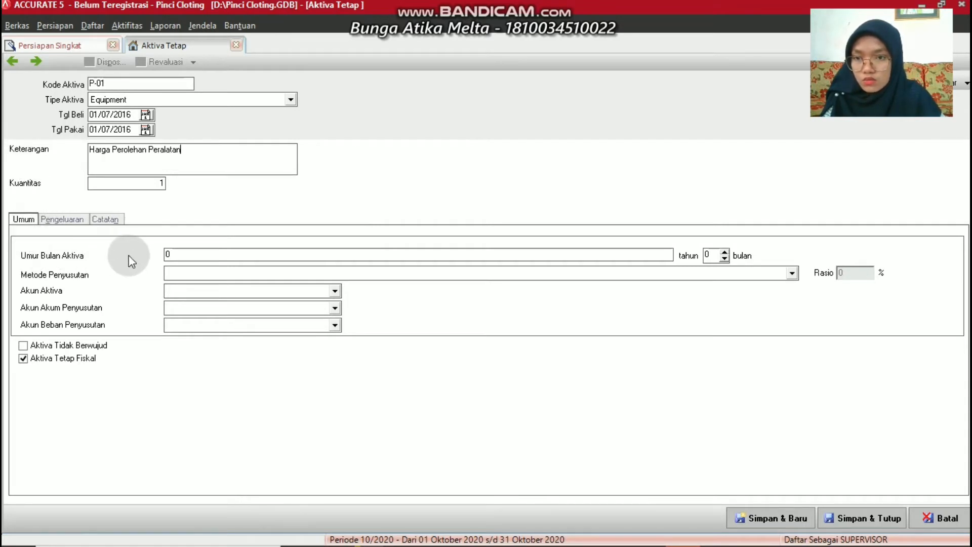
left_click(184, 253)
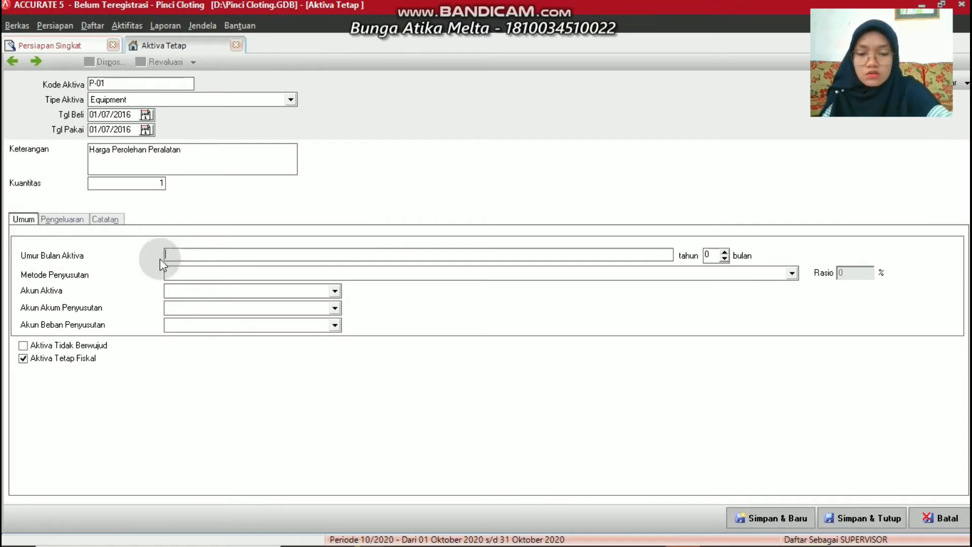
type("5")
left_click(157, 257)
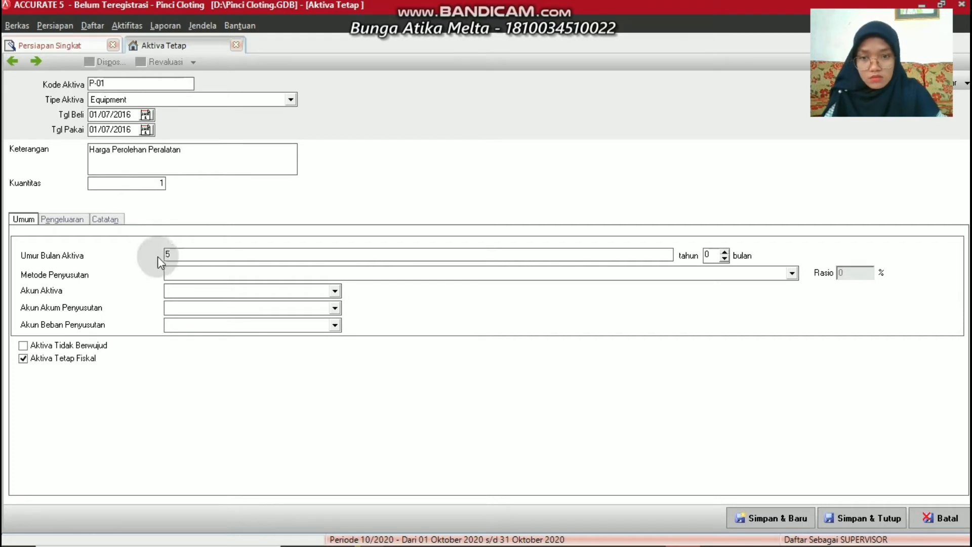
Use Metode Garis Lurus with the Equipment and Accum. Depr. Equipment accounts
left_click(193, 269)
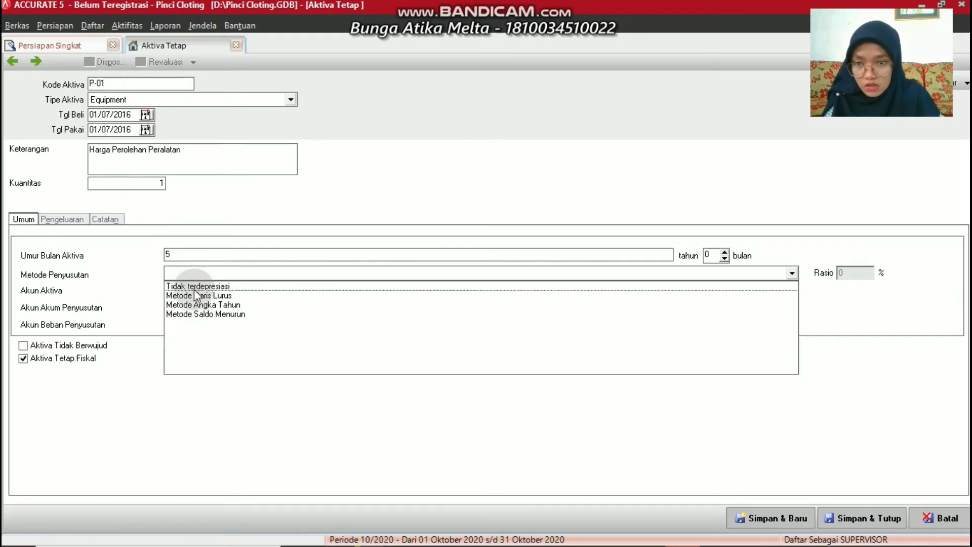
left_click(195, 295)
left_click(192, 291)
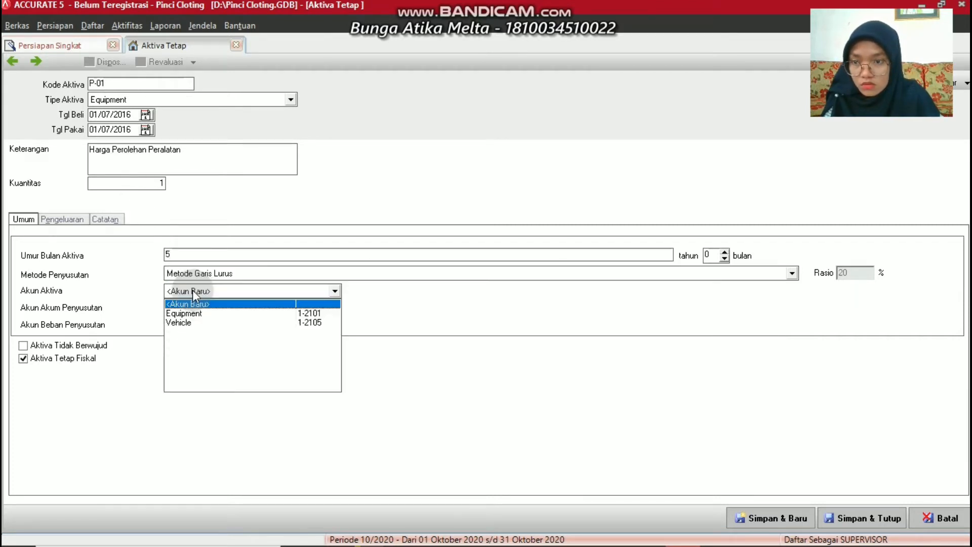
left_click(189, 315)
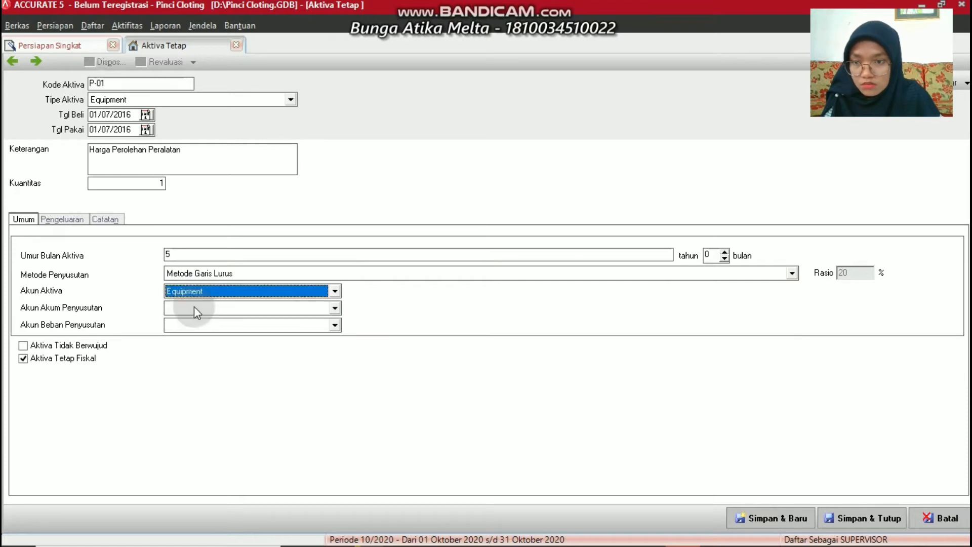
left_click(201, 307)
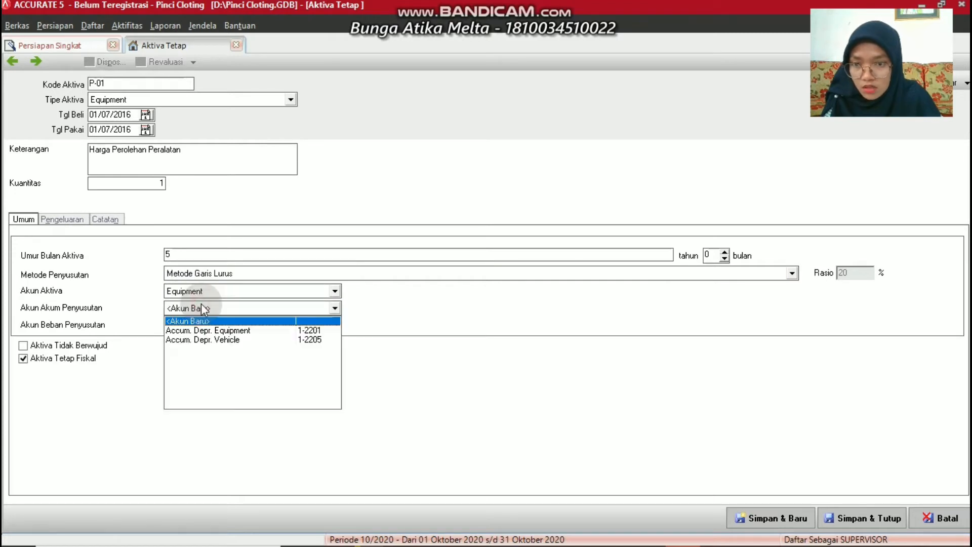
left_click(199, 330)
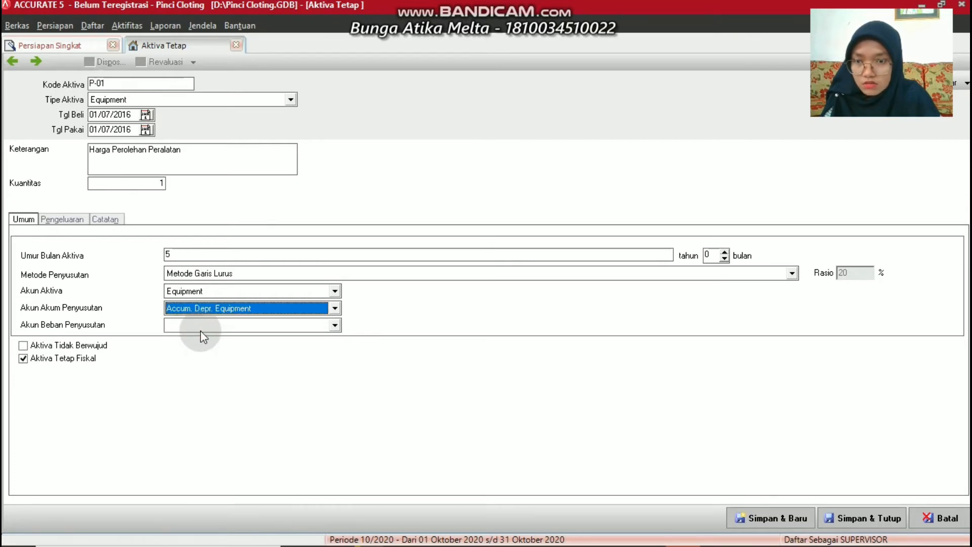
Choose <Akun Baru> for the depreciation expense account to create a new one
left_click(235, 326)
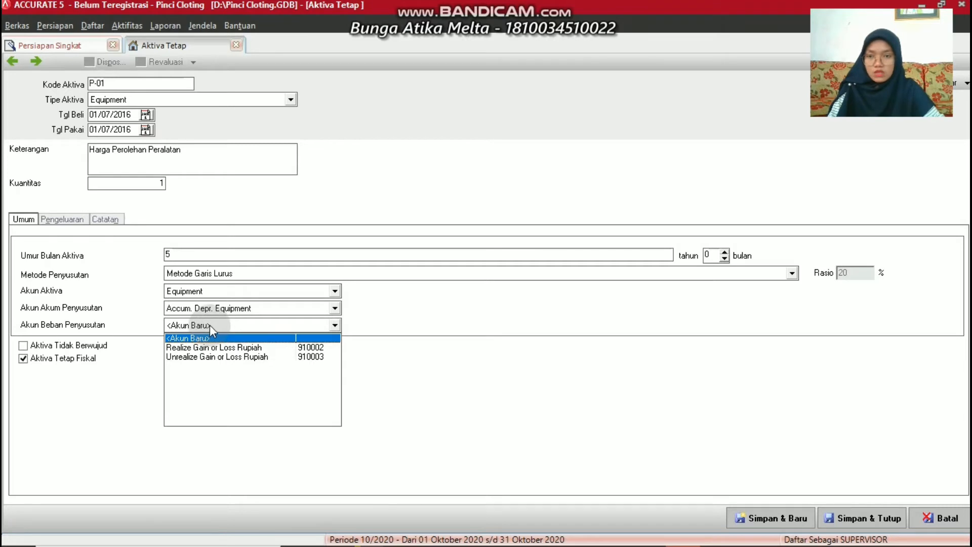
left_click(209, 324)
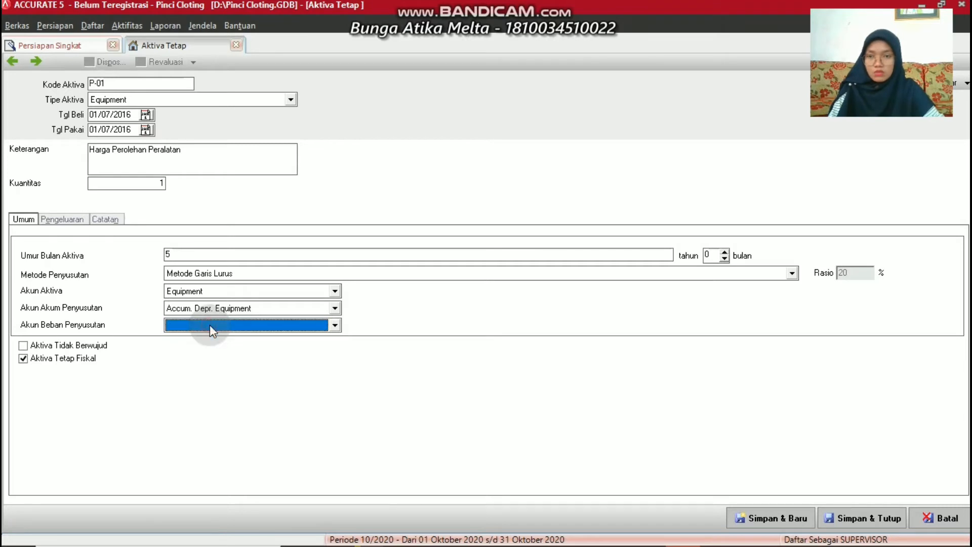
left_click(293, 324)
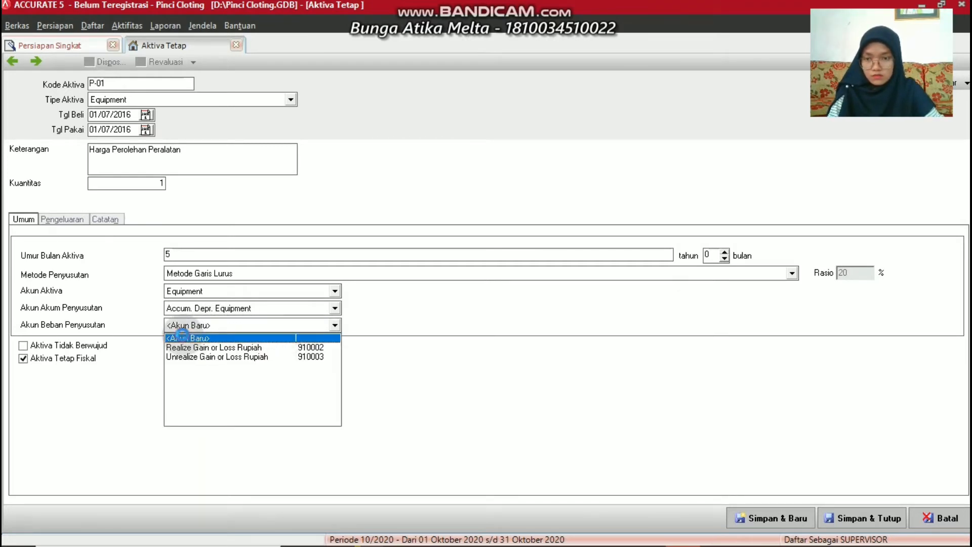
left_click(185, 339)
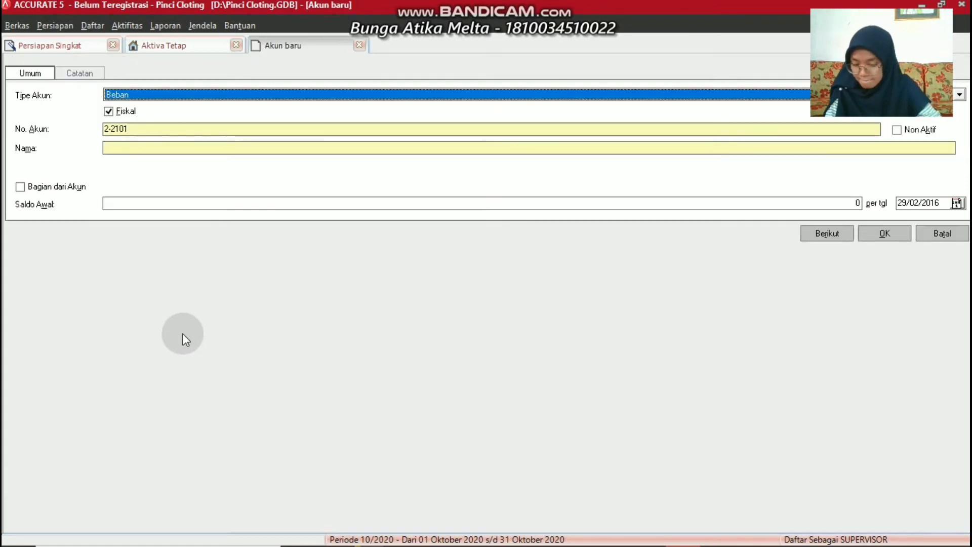
Name the new account 'Depr. Of Equipment Expense' and try saving, which triggers a duplicate-number warning
left_click(150, 129)
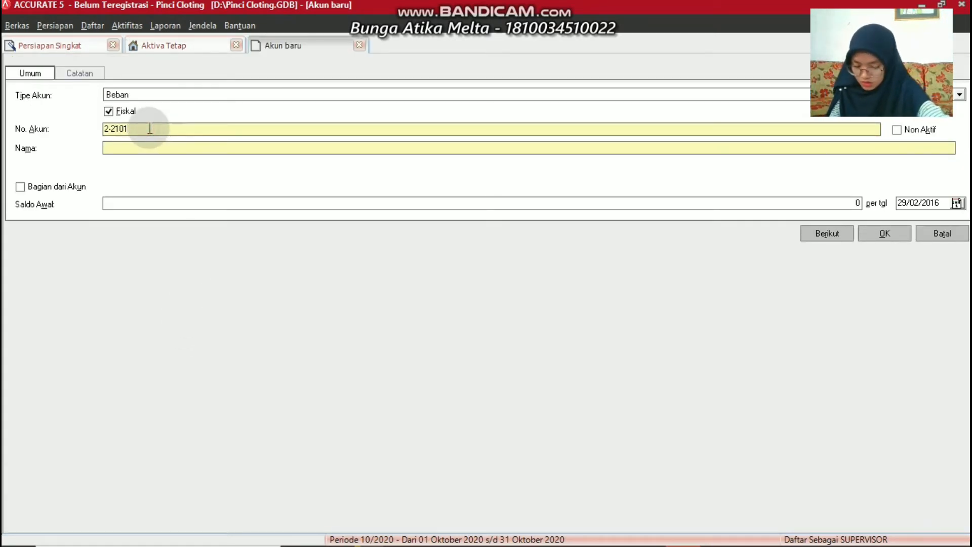
key("BackSpace")
key("BackSpace")
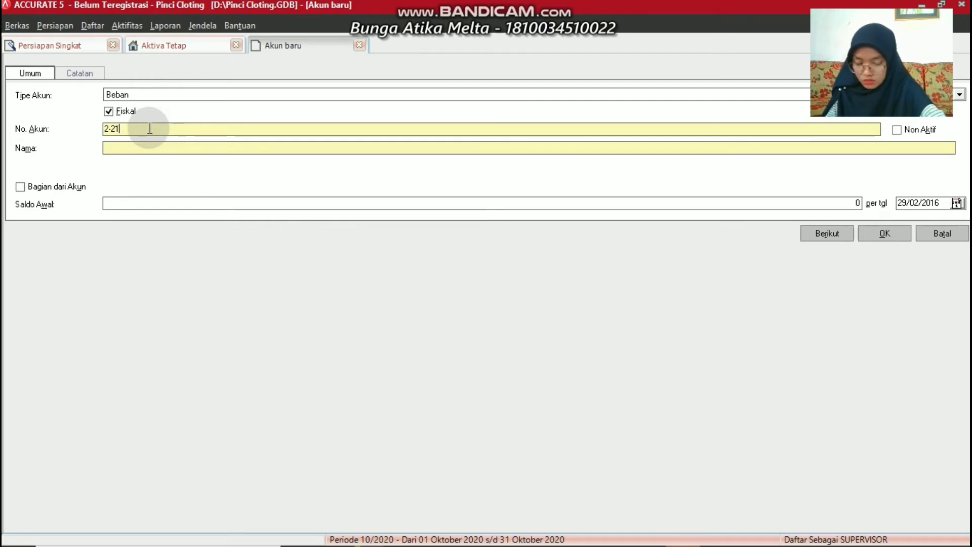
type("00")
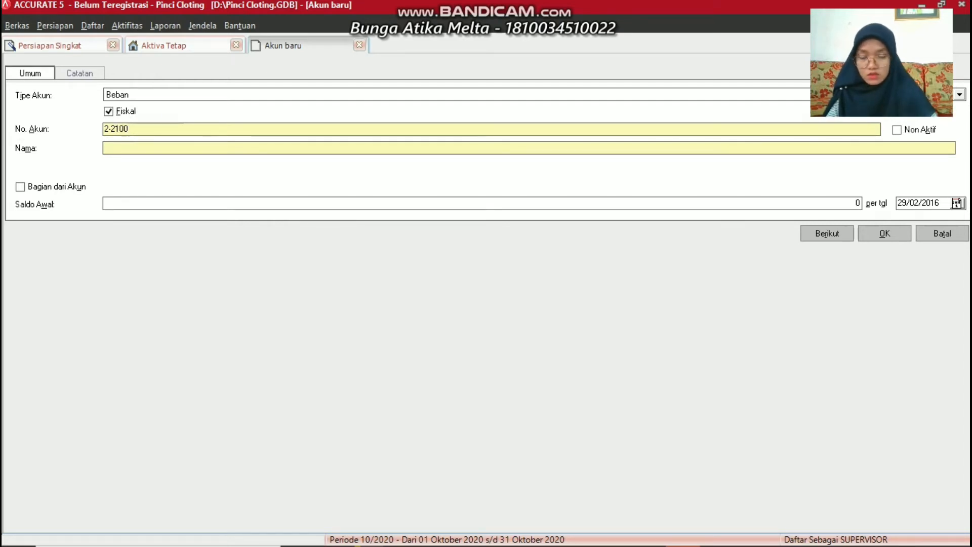
left_click(143, 147)
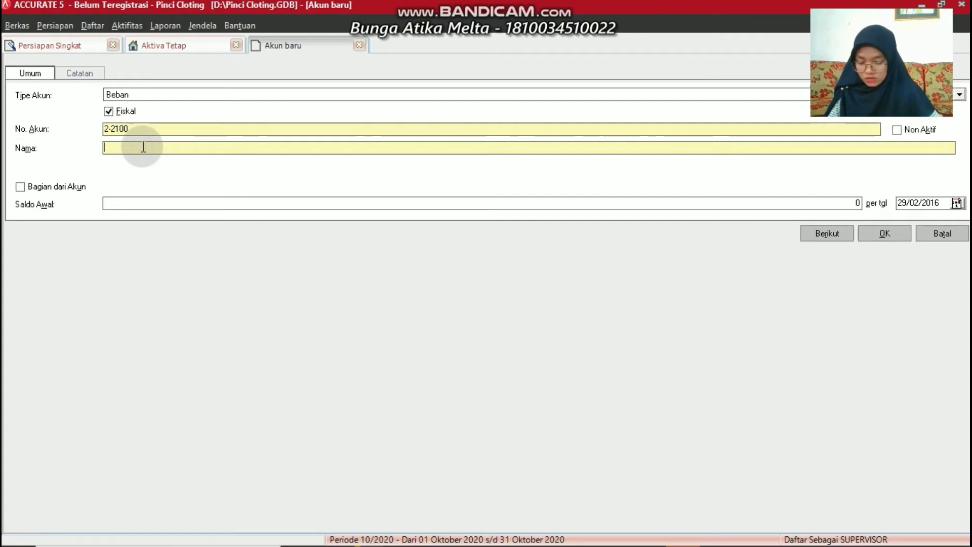
type("Depr.")
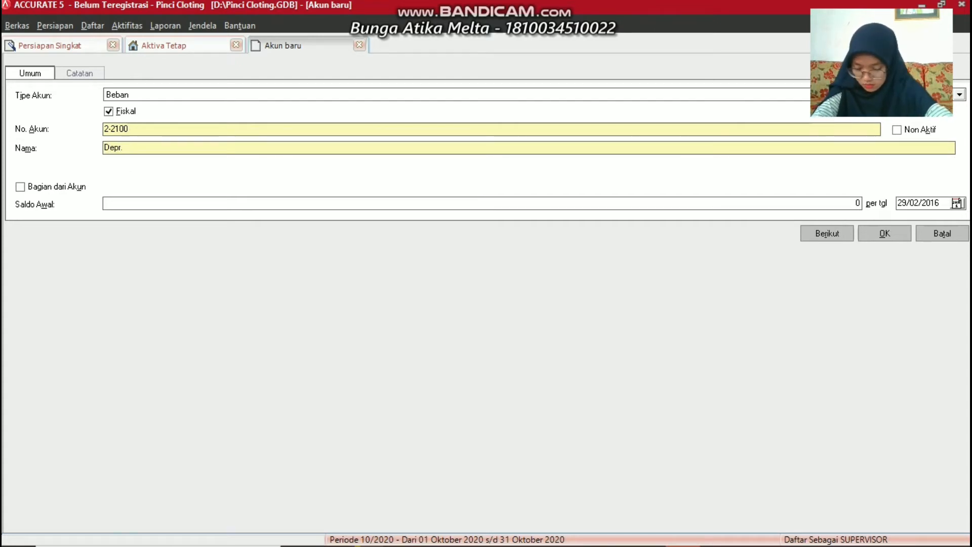
type(" O")
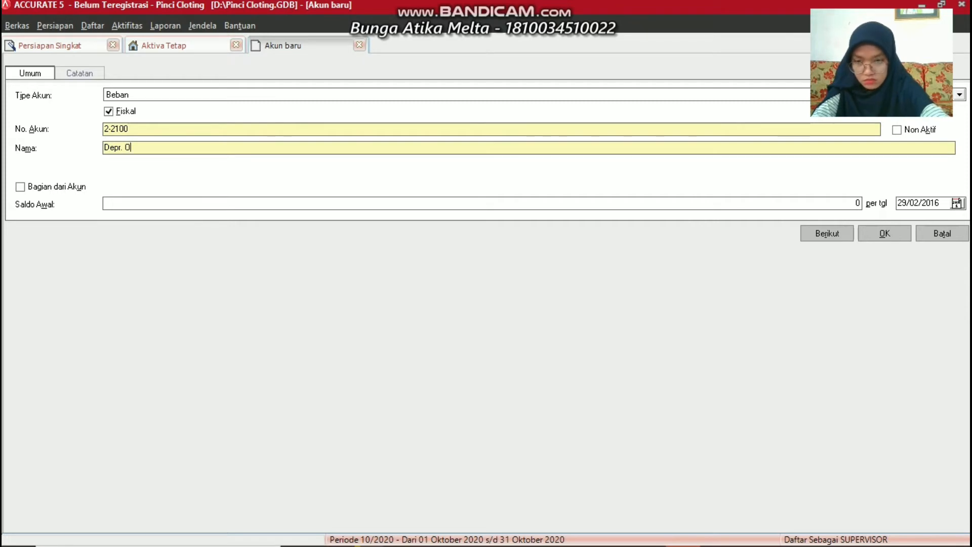
type("f E")
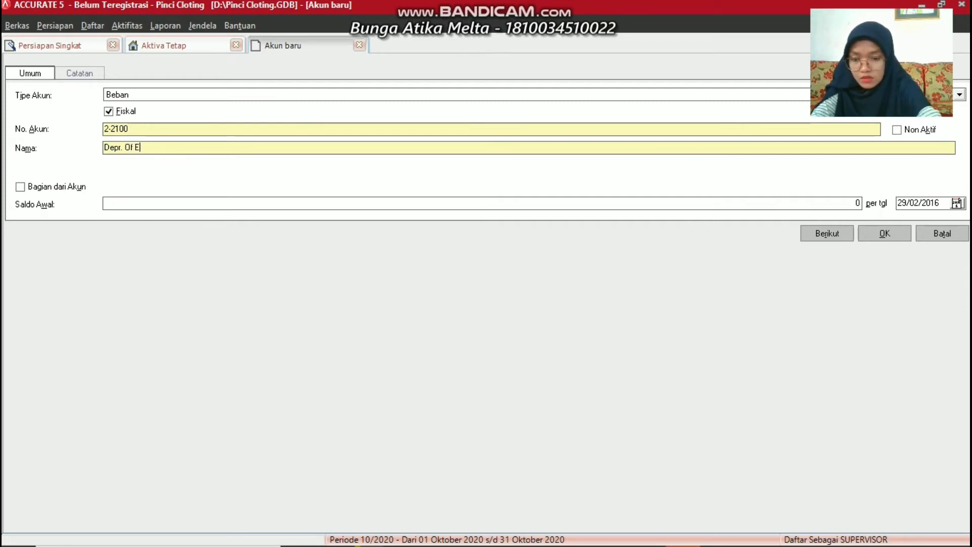
type("quipment")
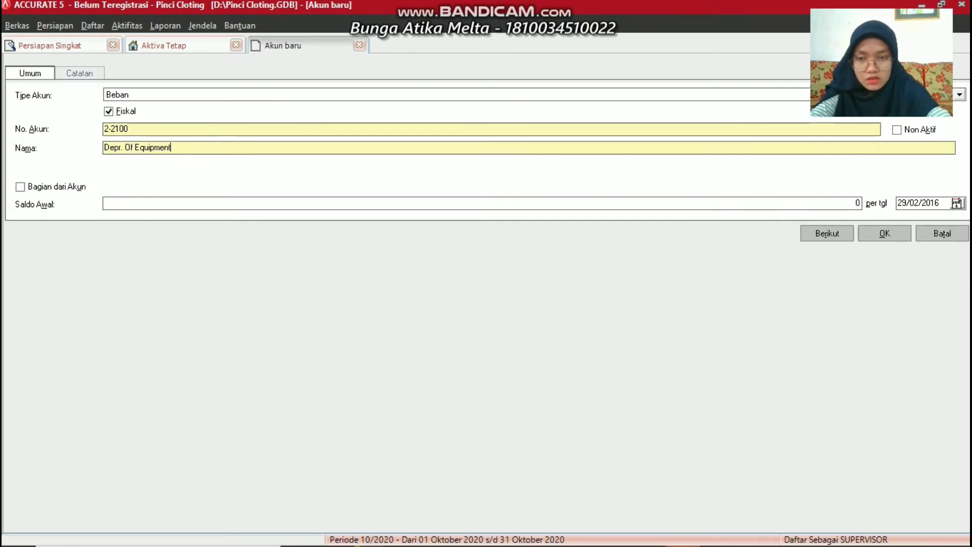
type(" Exp")
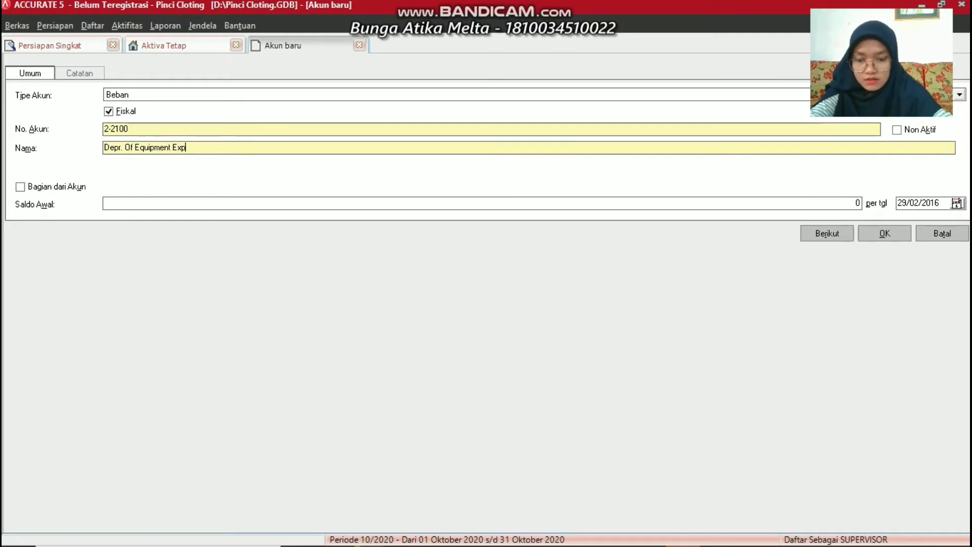
type("ense")
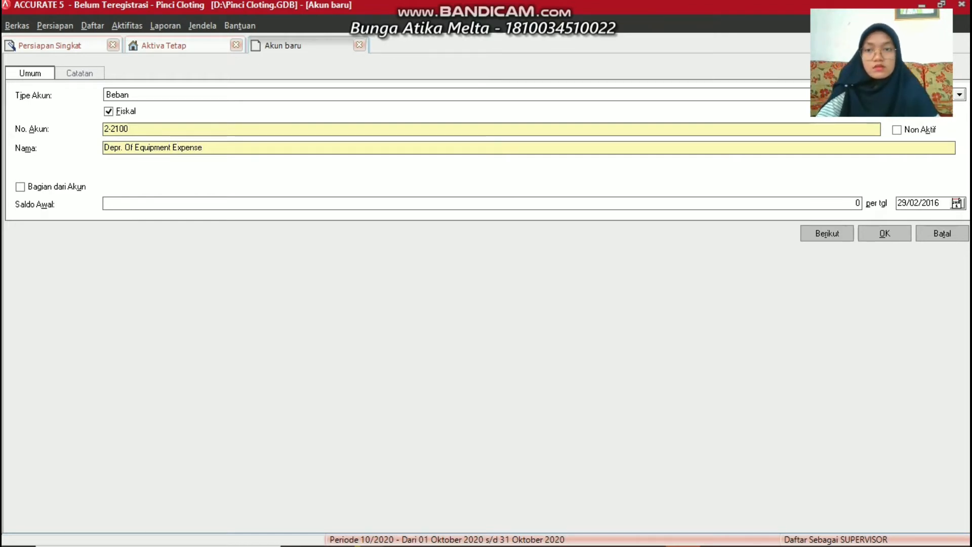
left_click(888, 232)
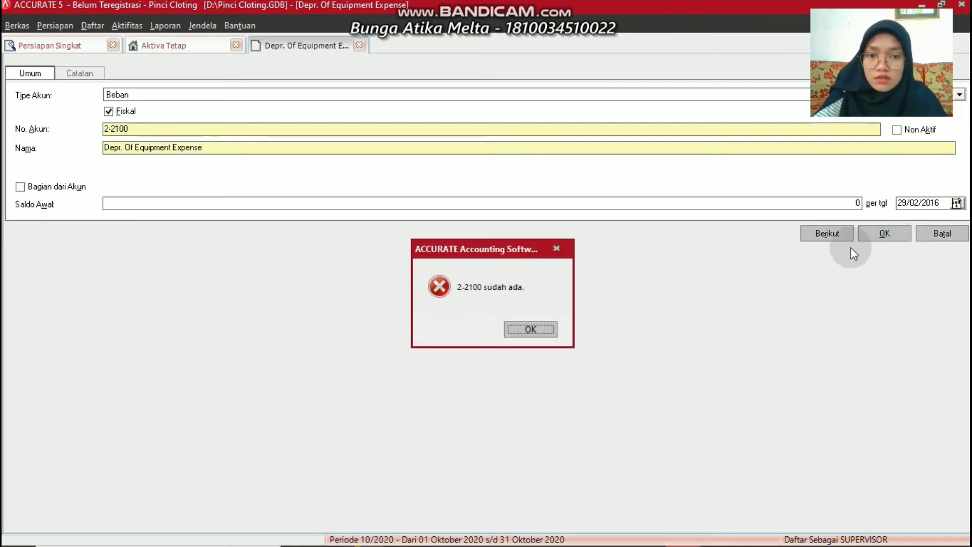
left_click(525, 334)
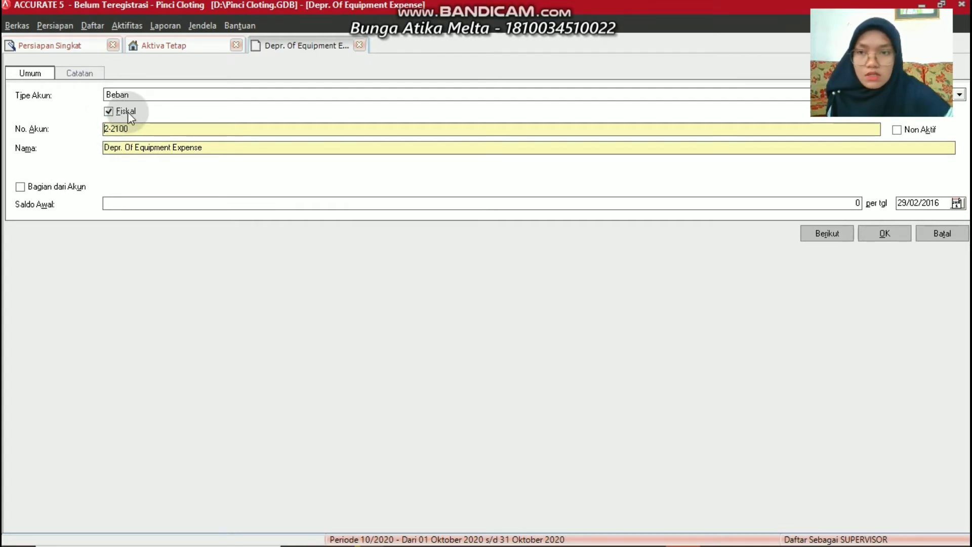
Change the account number to 6-2100 and save the expense account
key("BackSpace")
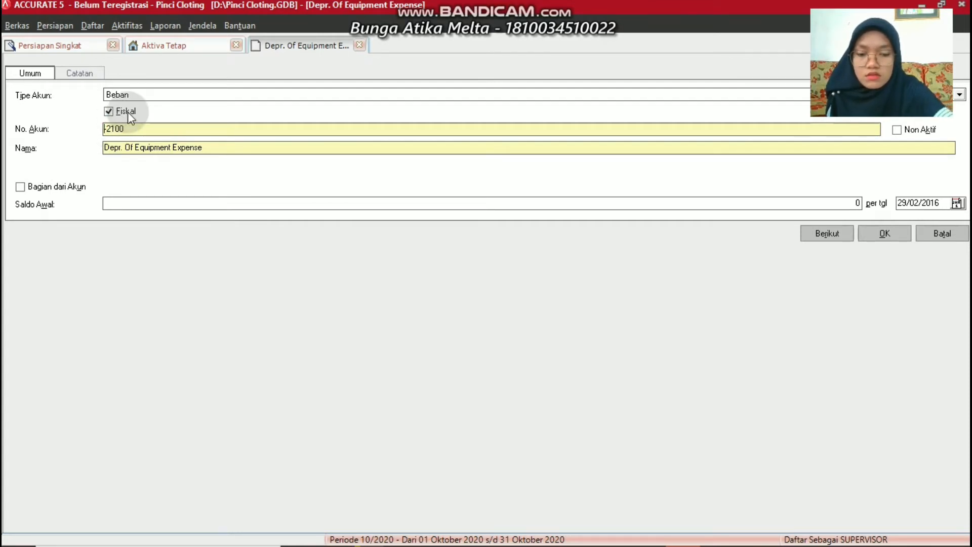
type("66")
key("BackSpace")
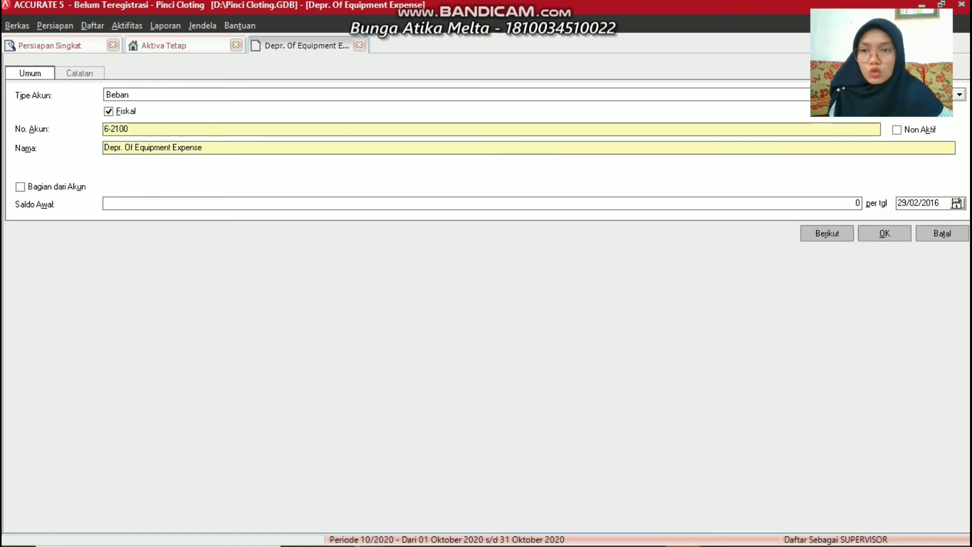
left_click(883, 239)
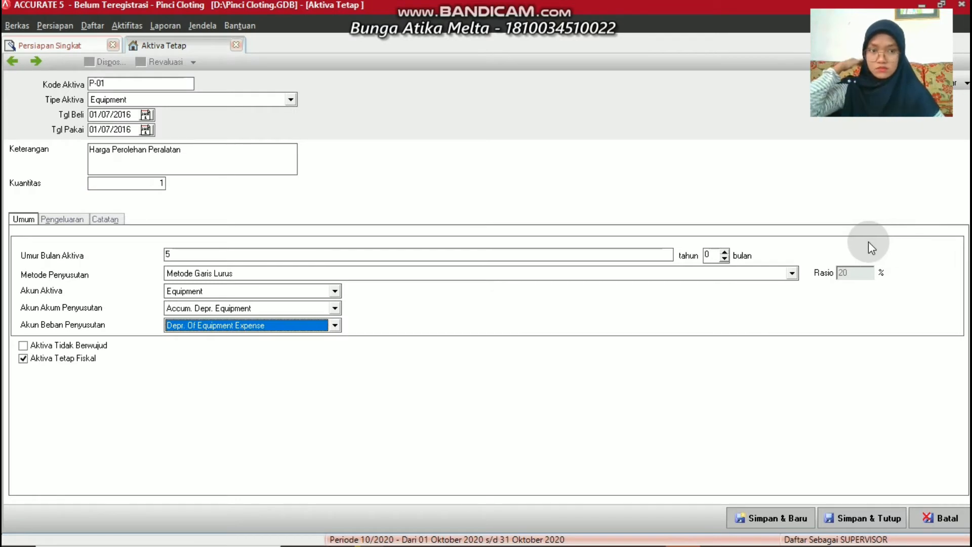
Try saving asset P-01, dismiss the missing Sumber Dana error, and show its Pengeluaran entries
left_click(773, 519)
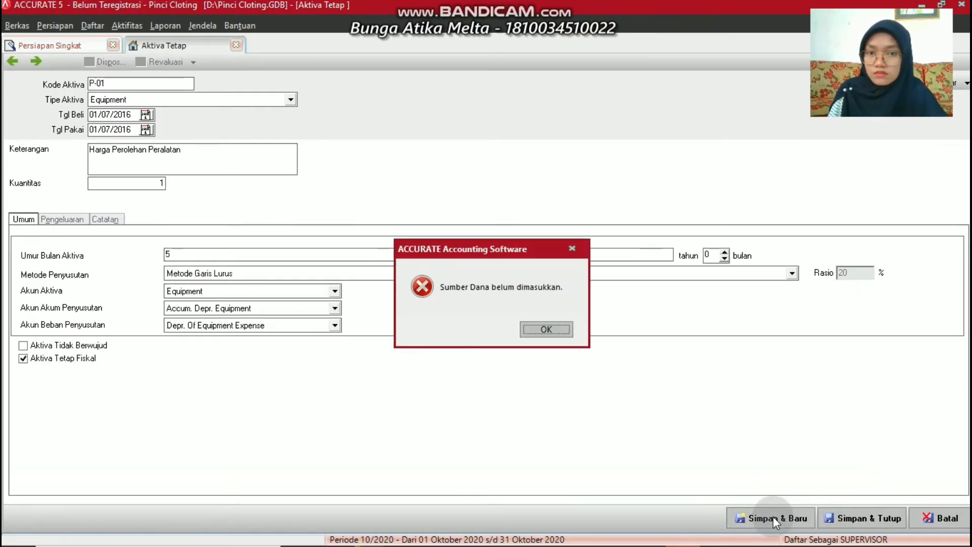
left_click(545, 331)
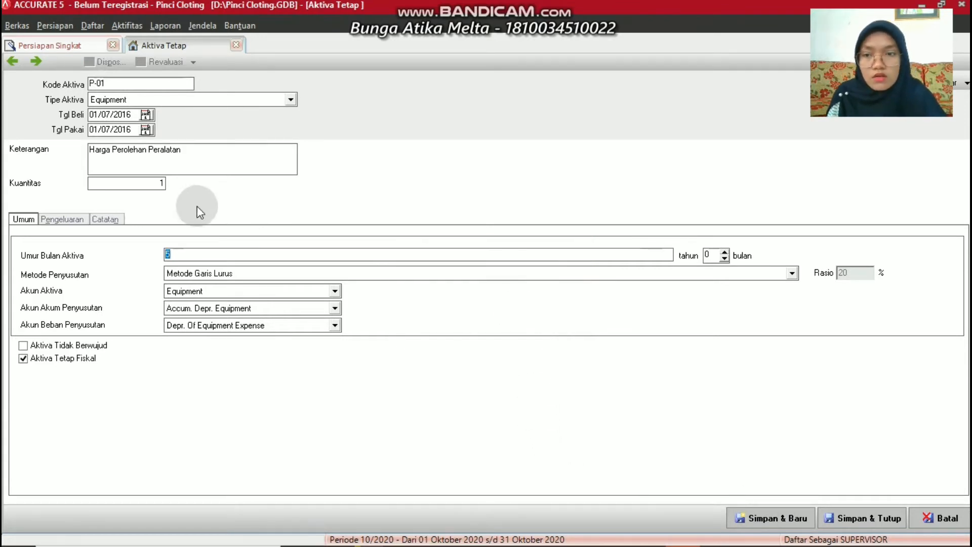
left_click(79, 221)
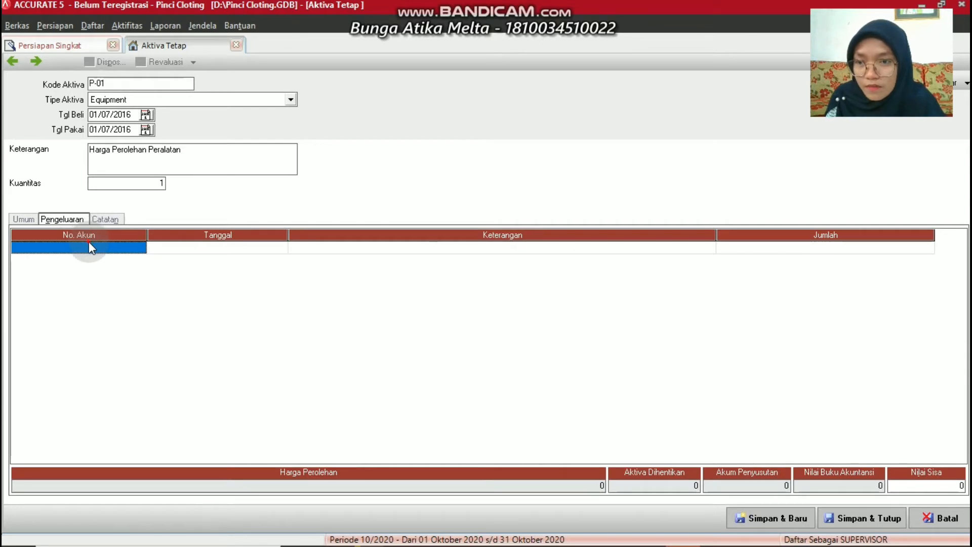
Add an expenditure line on account 3-1100 Capital
left_click(90, 241)
left_click(332, 251)
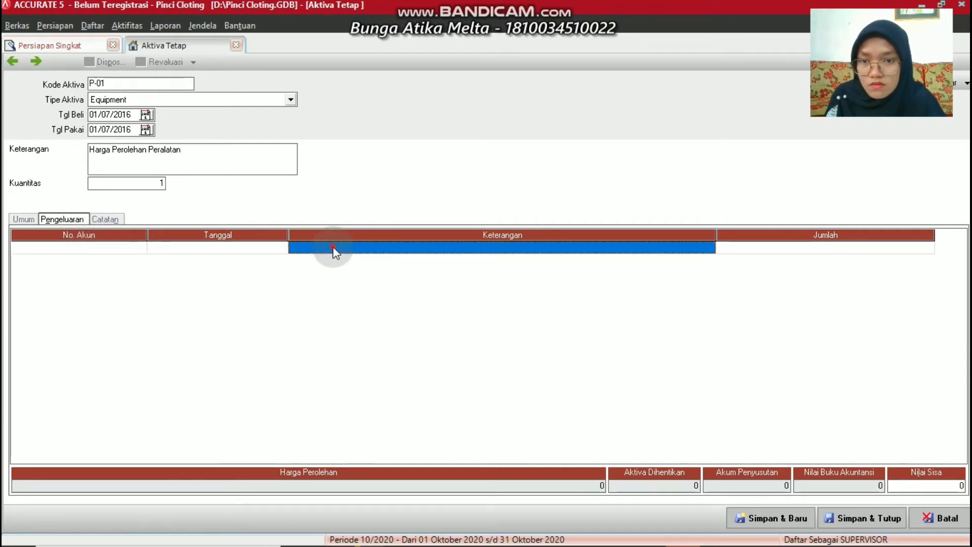
key("Return")
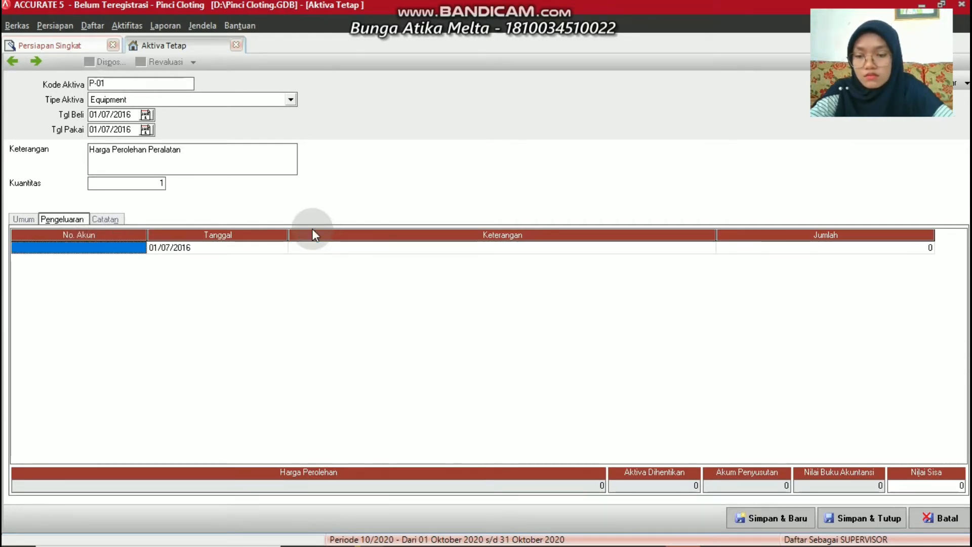
type("a")
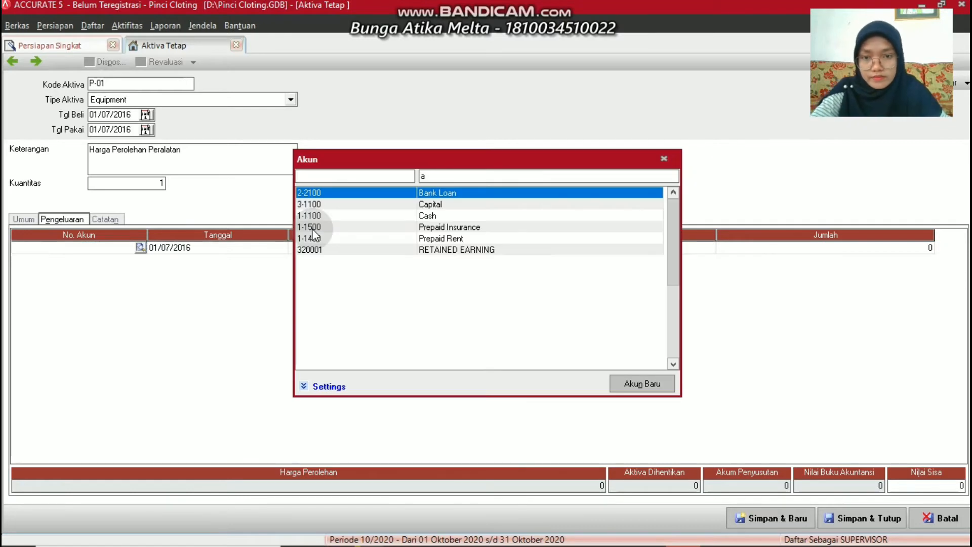
left_click(430, 204)
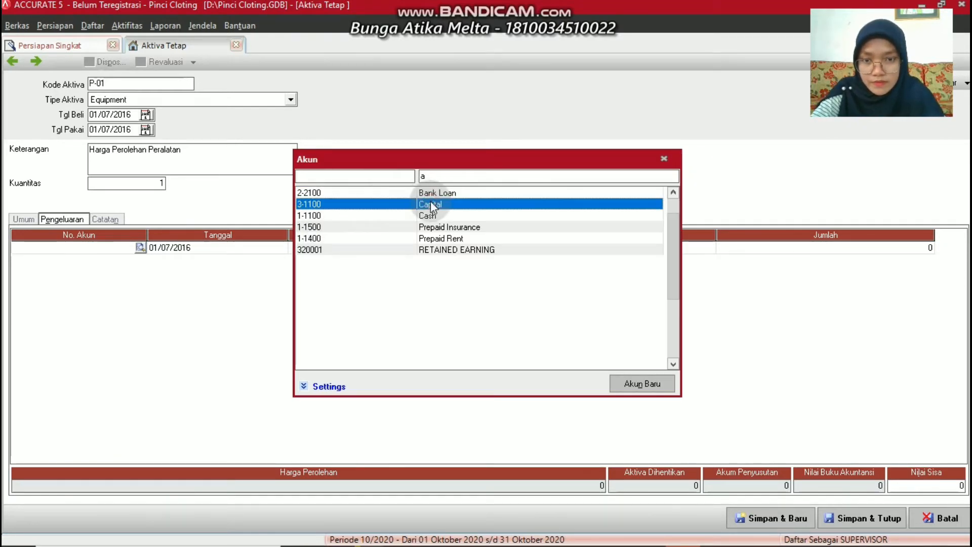
double_click(430, 202)
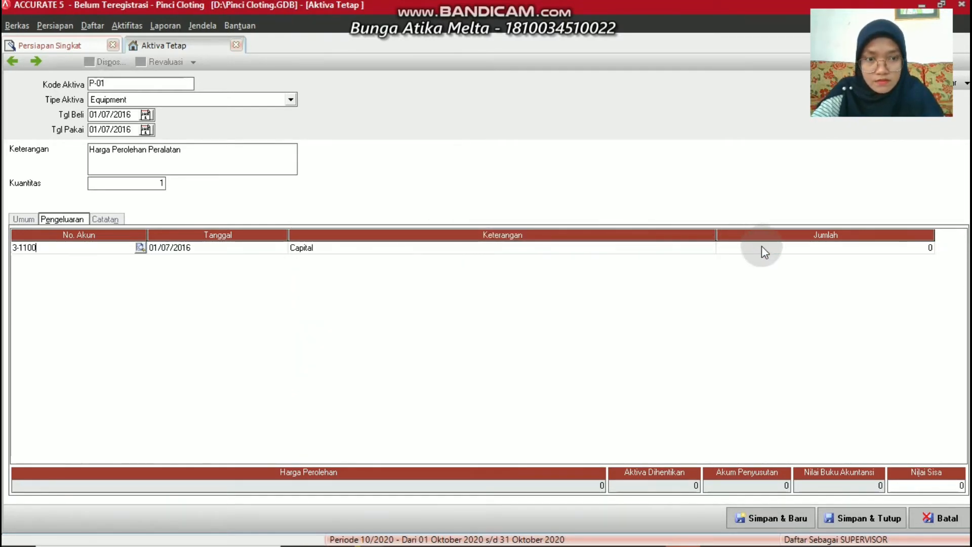
Enter 26000000 as the line amount and save P-01, starting a new asset
left_click(744, 235)
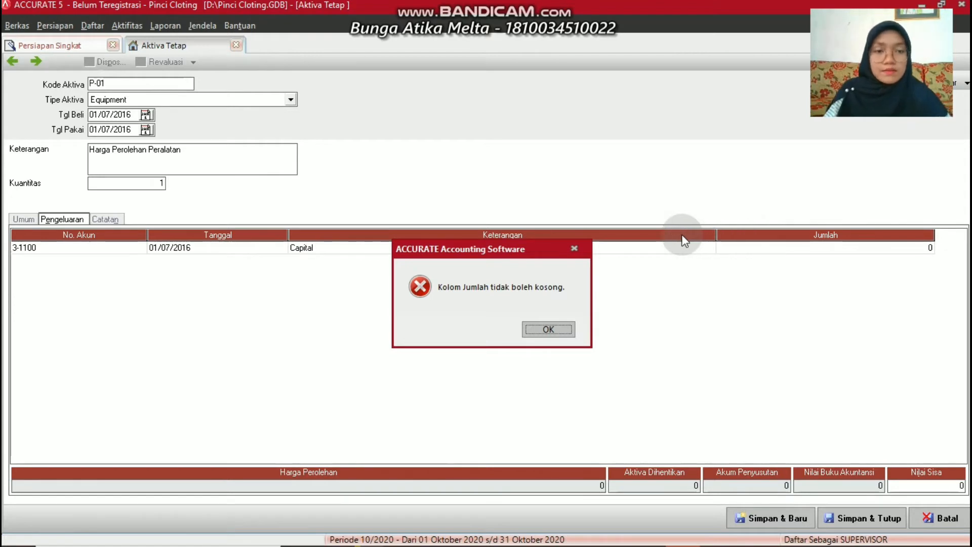
left_click(537, 332)
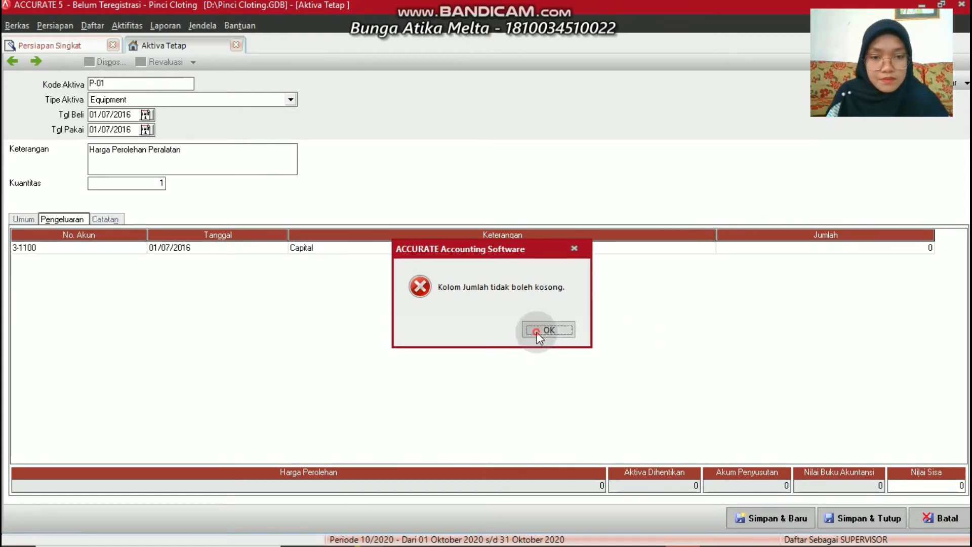
left_click(764, 243)
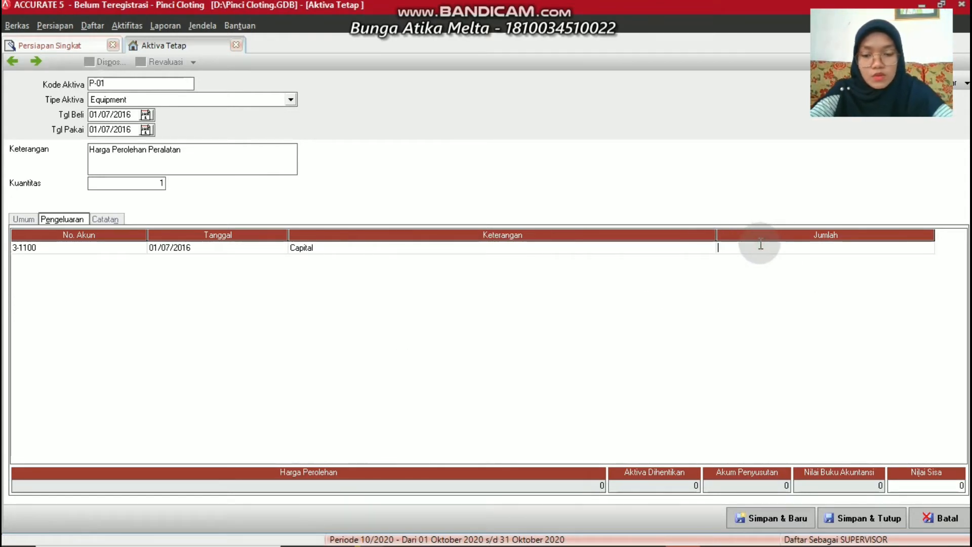
type("26")
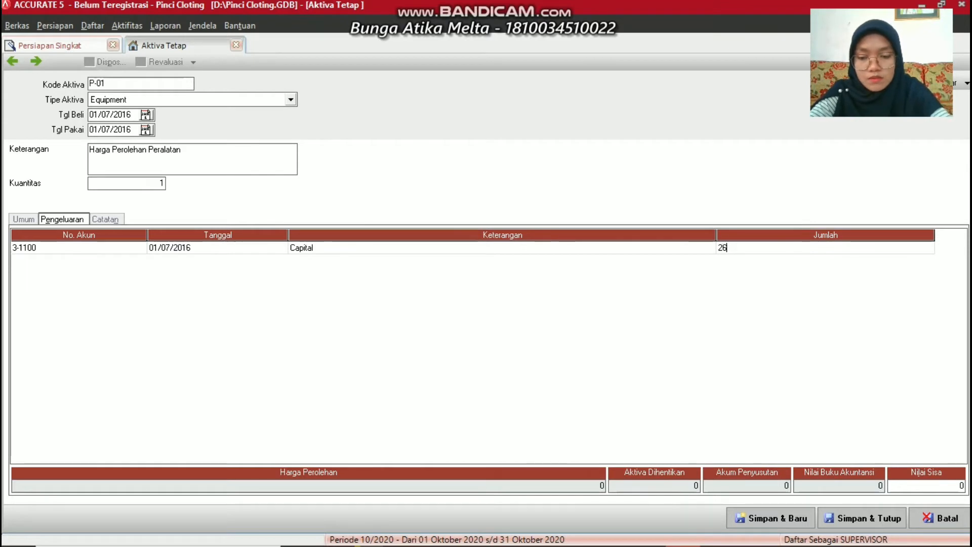
type("00")
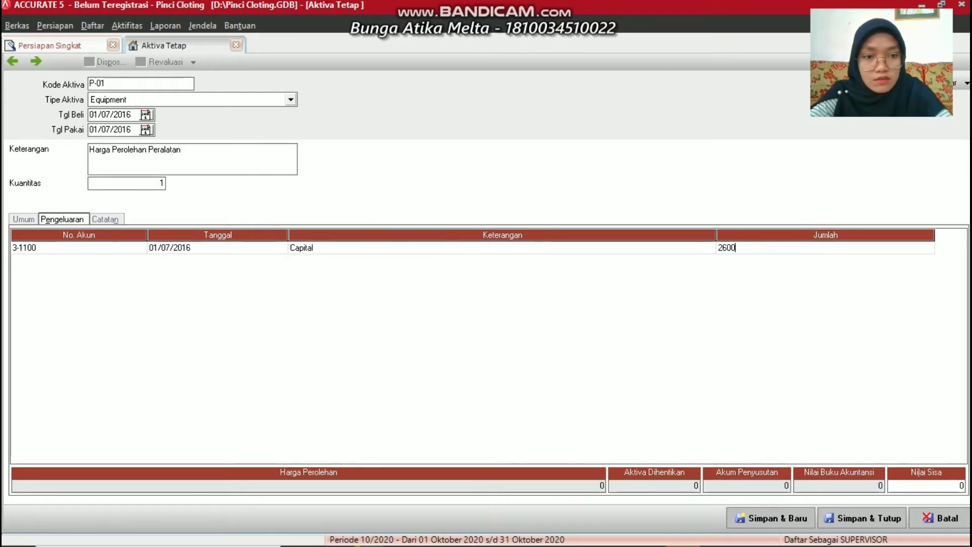
type("0000")
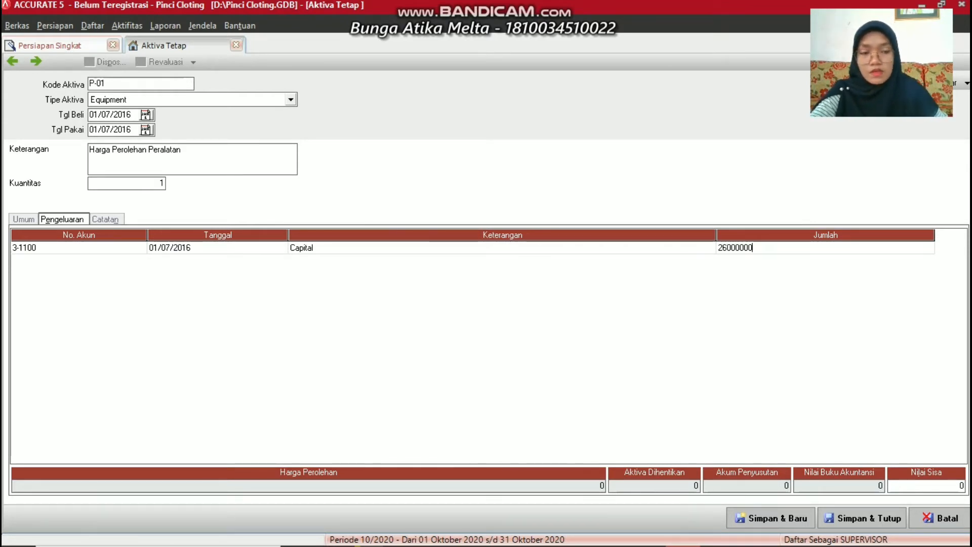
left_click(774, 520)
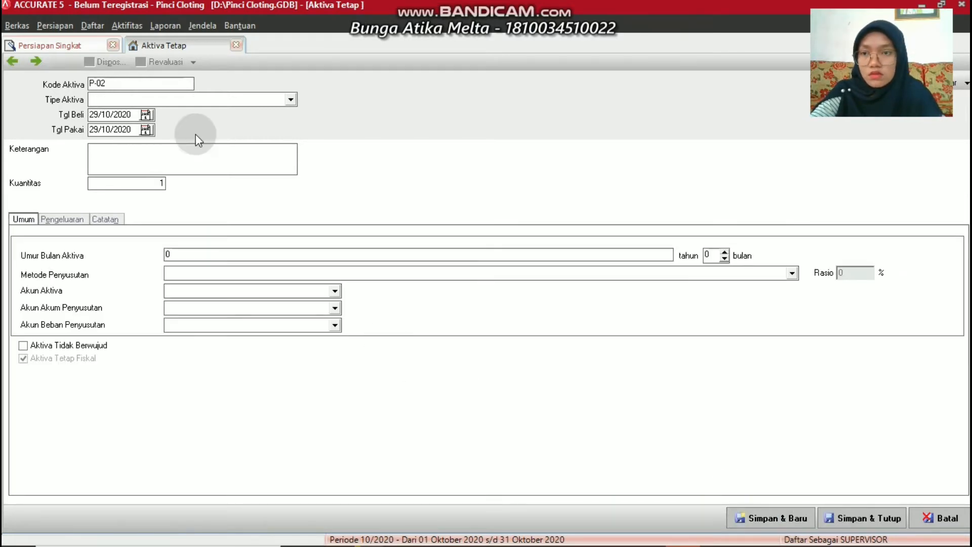
Make asset P-02 a Vehicle bought 01/12/2014 and used from 01/12/2016
left_click(112, 100)
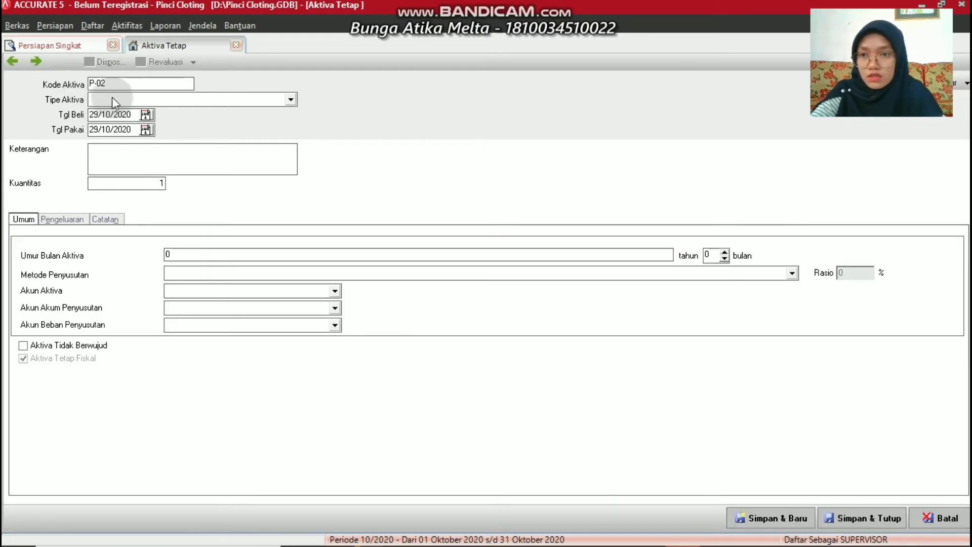
left_click(292, 99)
left_click(104, 133)
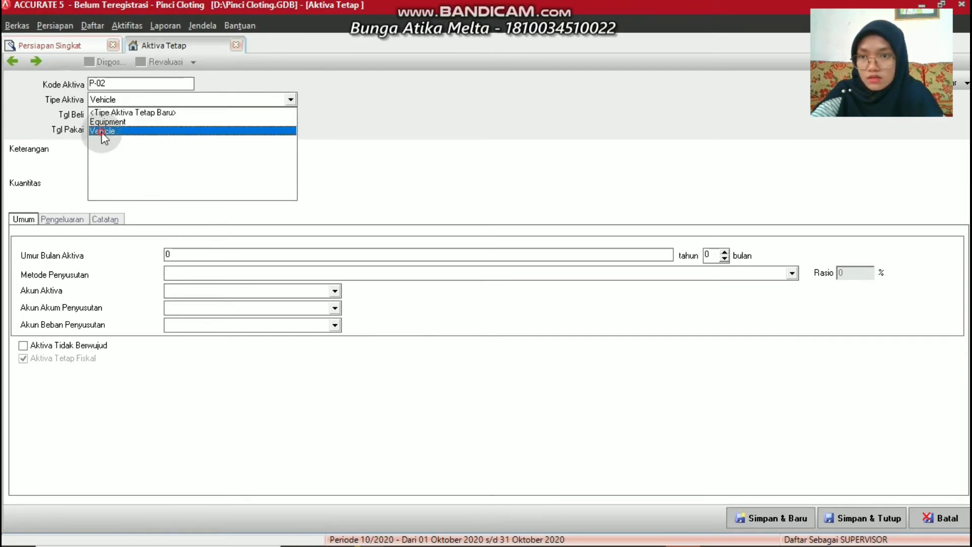
left_click(135, 115)
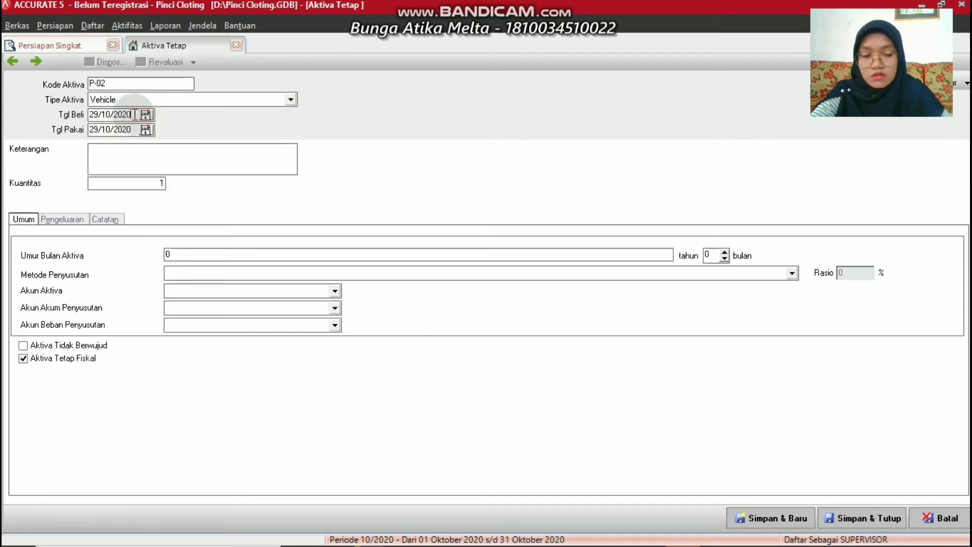
key("BackSpace")
key("BackSpace")
key("BackSpace")
key("BackSpace")
key("BackSpace")
key("BackSpace")
key("BackSpace")
key("BackSpace")
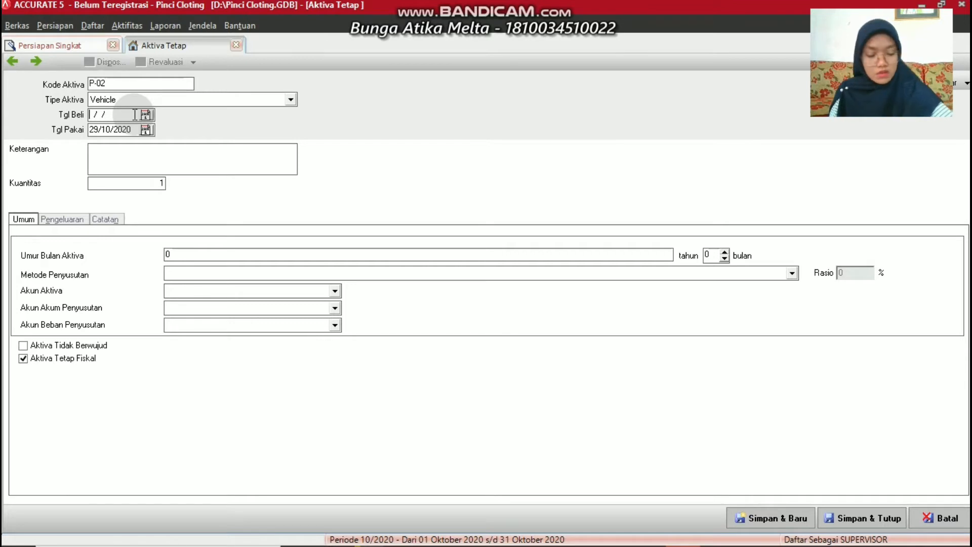
type("01/")
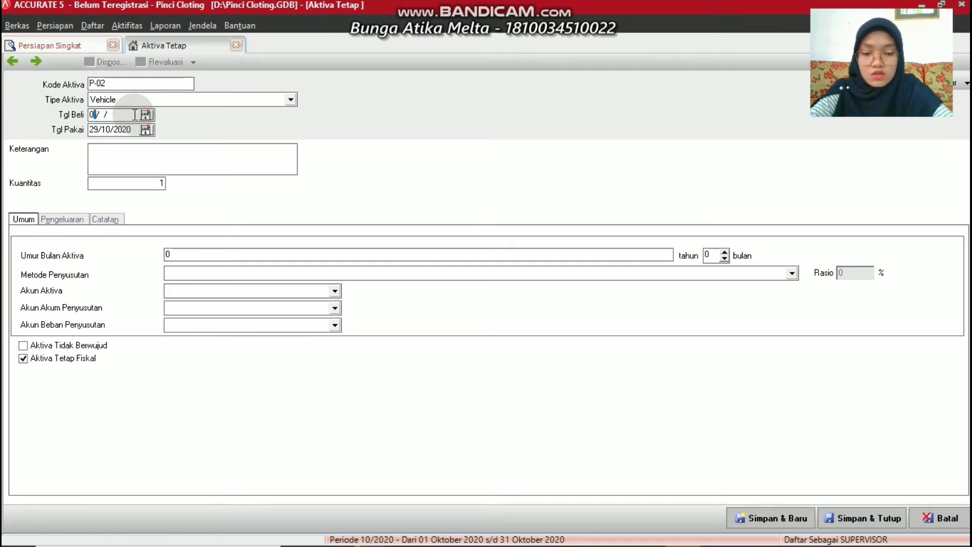
type("12/")
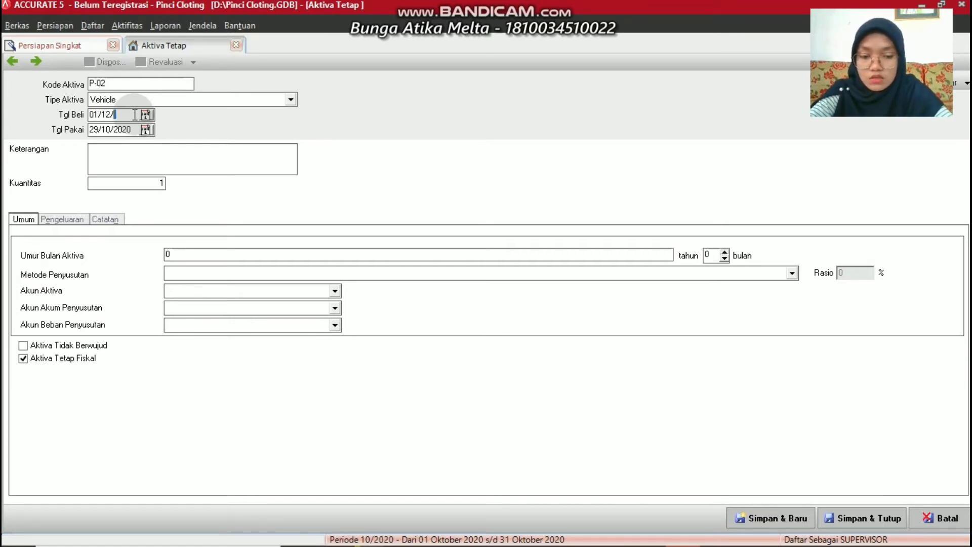
type("2014")
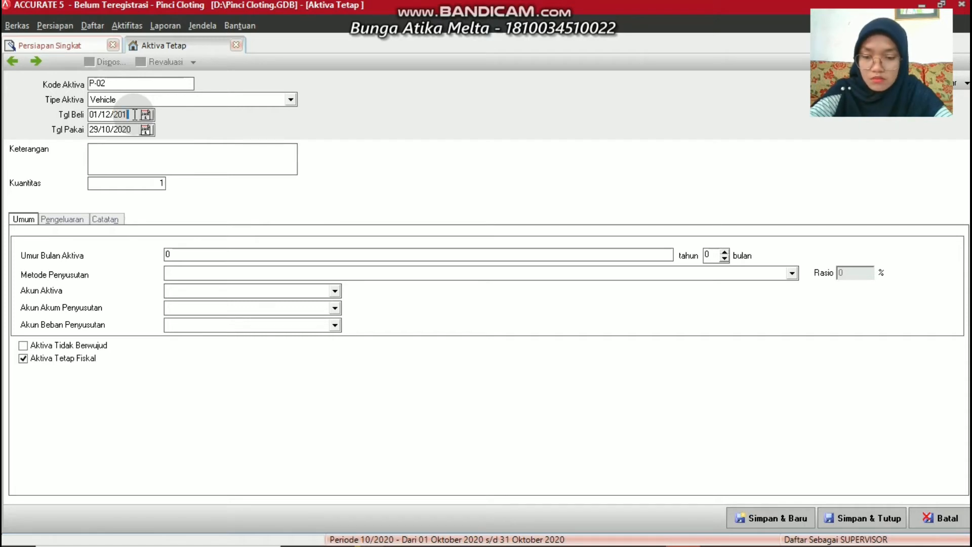
left_click(115, 129)
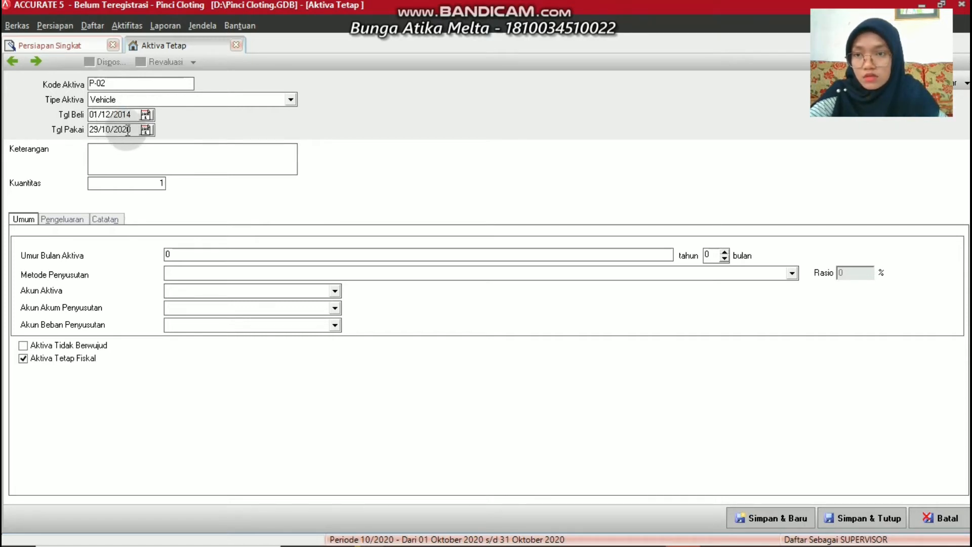
key("BackSpace")
key("BackSpace")
key("BackSpace")
key("BackSpace")
key("BackSpace")
key("BackSpace")
key("BackSpace")
key("BackSpace")
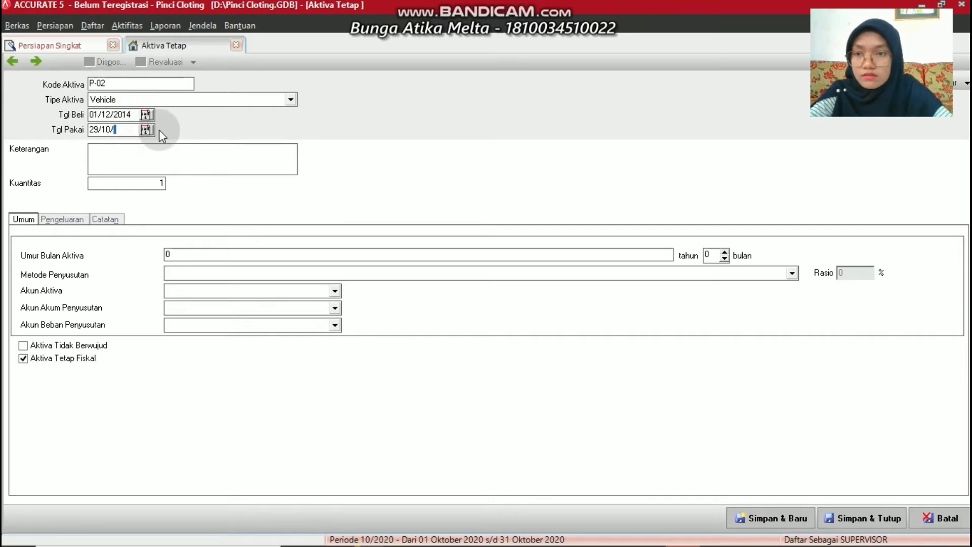
type("01/12/20")
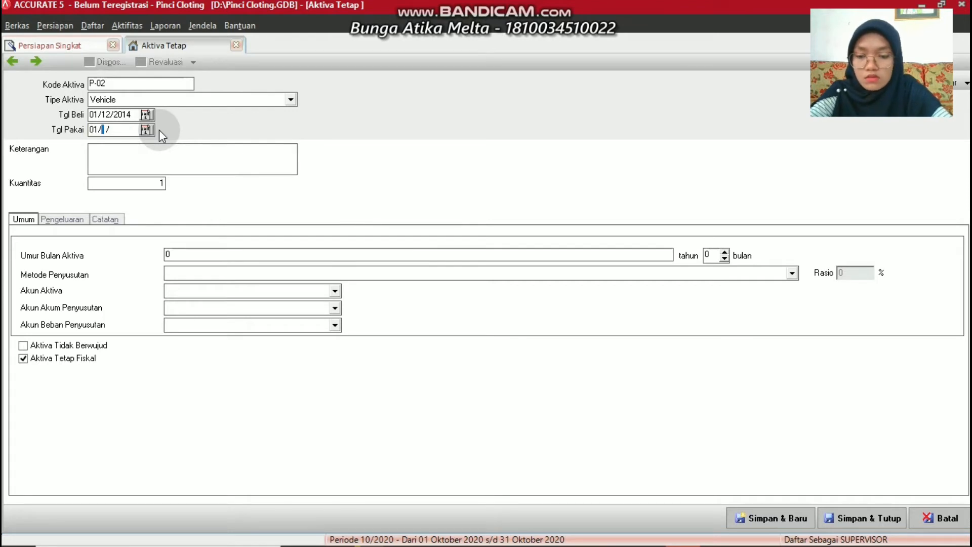
type("16")
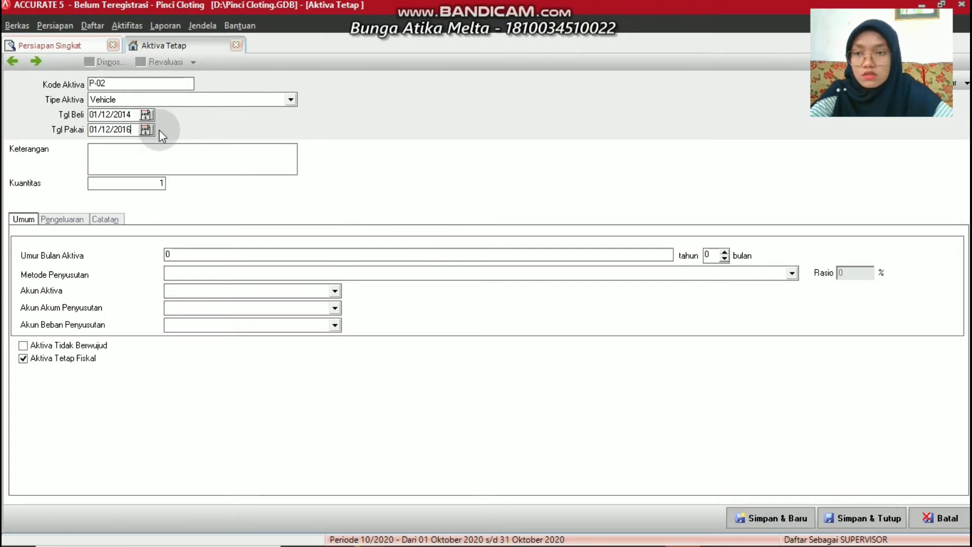
Describe it as 'Harga Perolehan Kendaraan' with a useful life of 10
left_click(126, 150)
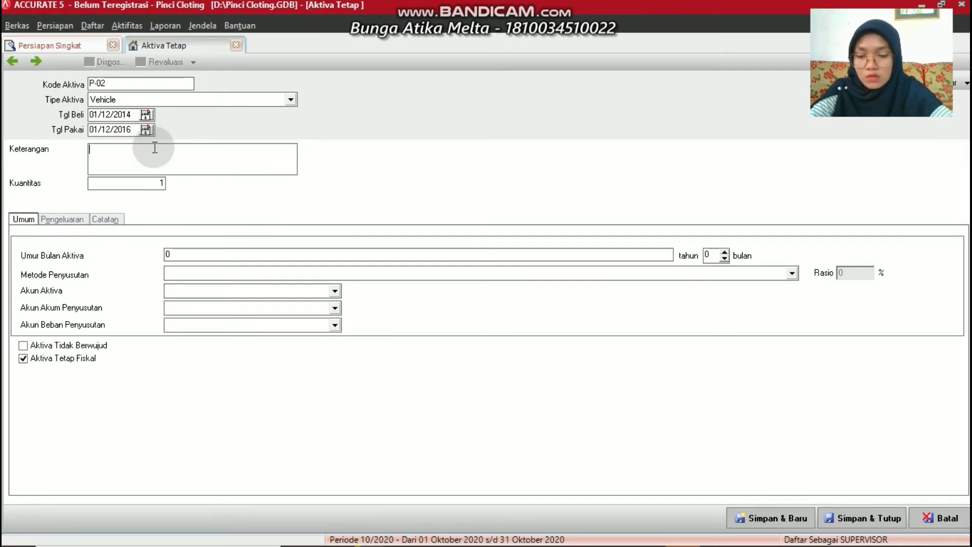
type("Harga P")
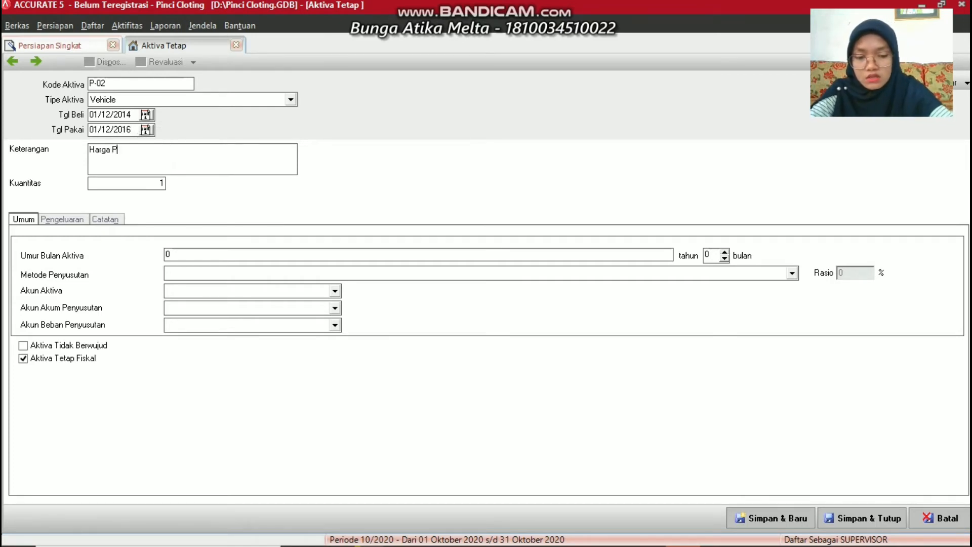
type("erolehan")
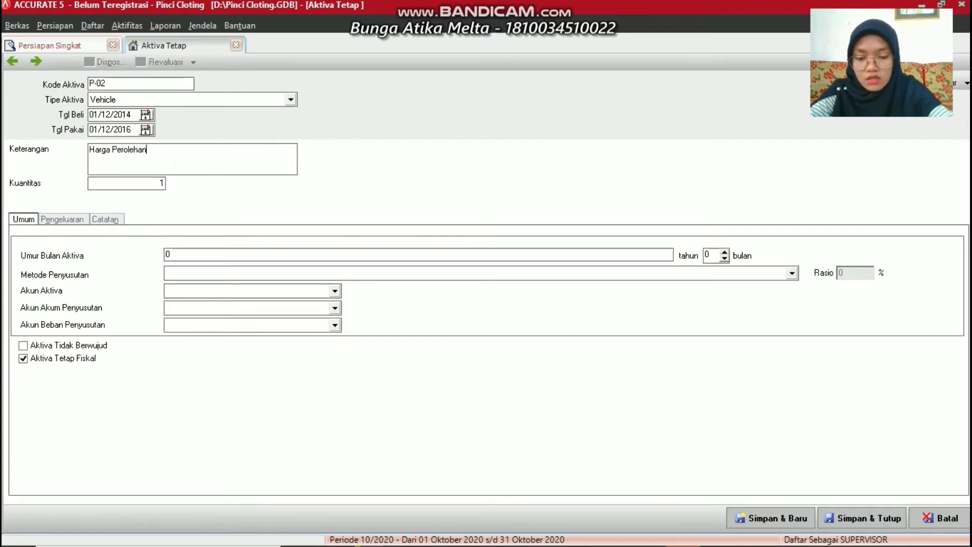
type(" Kendar")
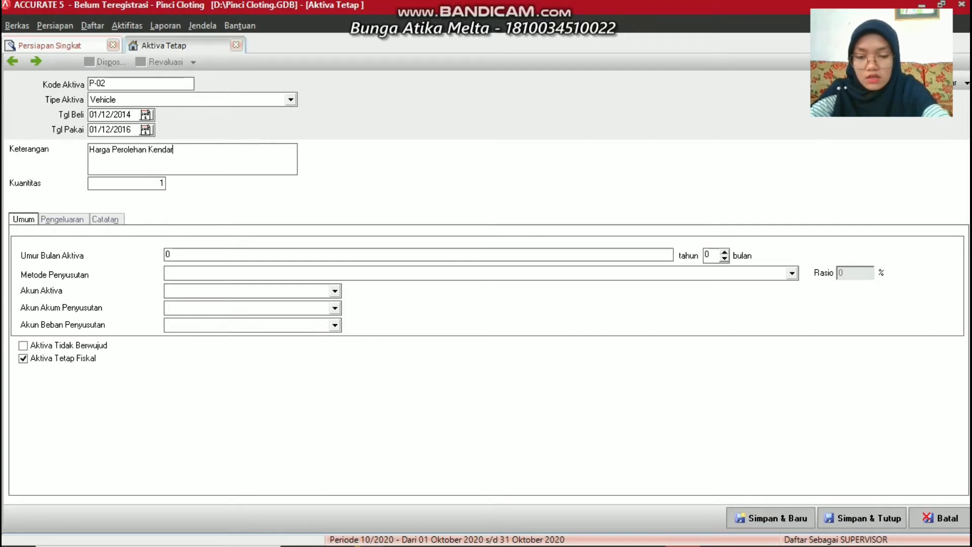
type("aan")
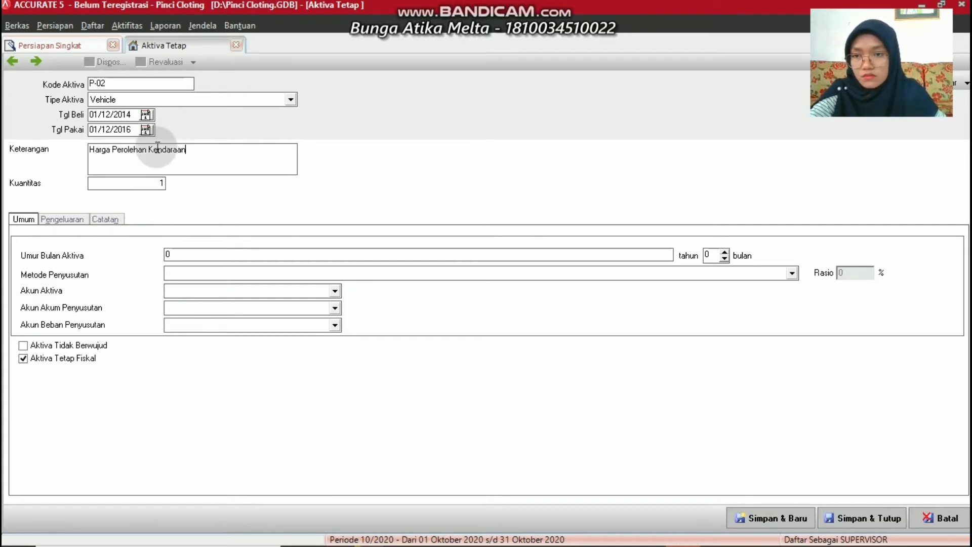
left_click(183, 254)
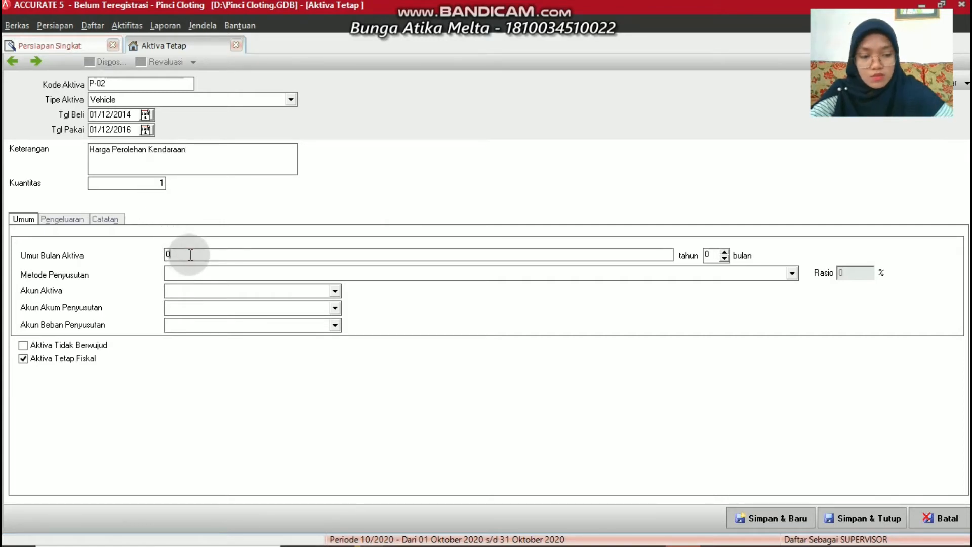
key("BackSpace")
type("10")
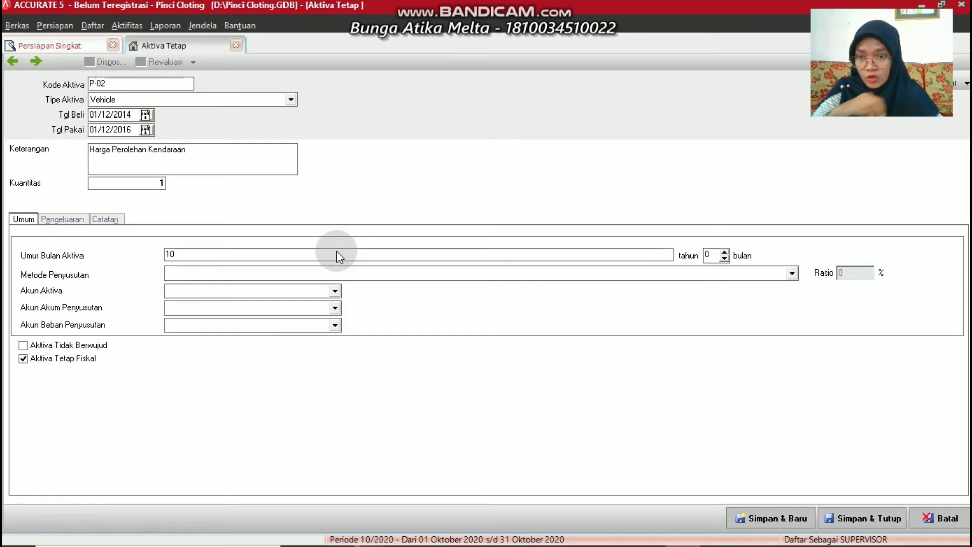
left_click(310, 272)
Choose Metode Garis Lurus with Vehicle and Accum. Depr. Vehicle accounts, then begin a new expense account
left_click(209, 296)
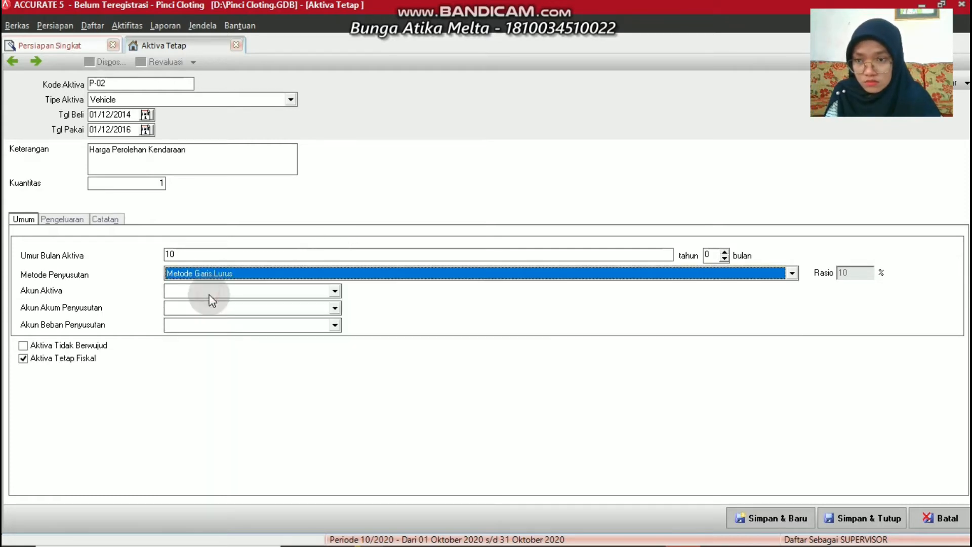
left_click(210, 292)
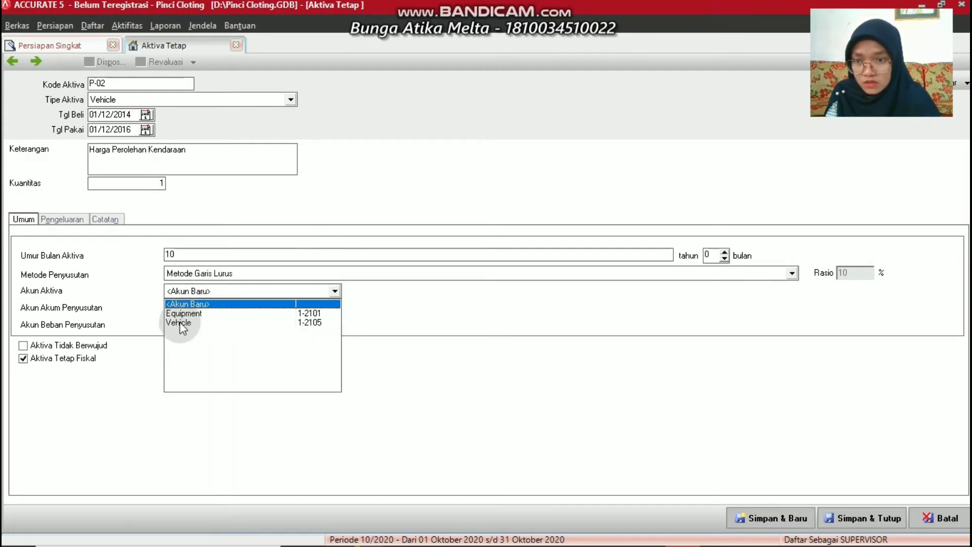
left_click(180, 323)
left_click(196, 307)
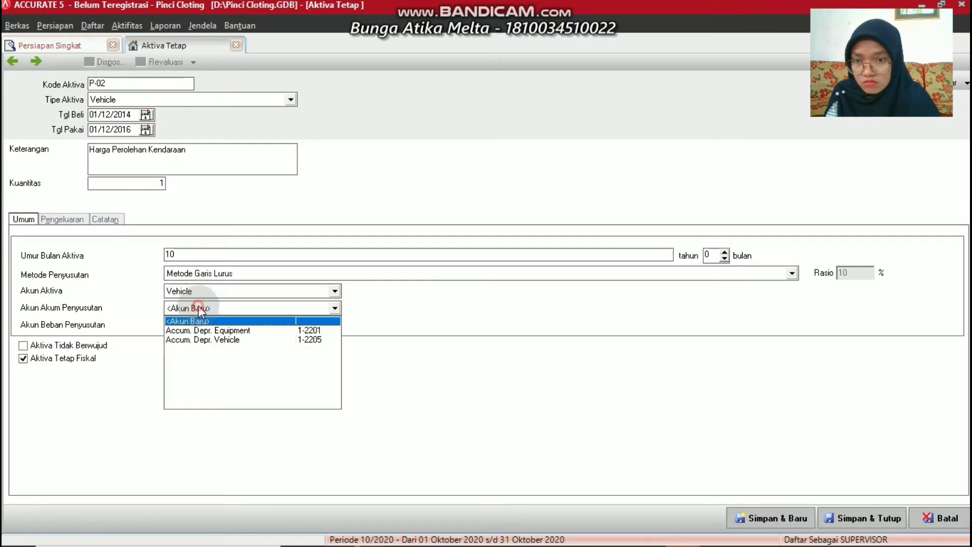
left_click(192, 340)
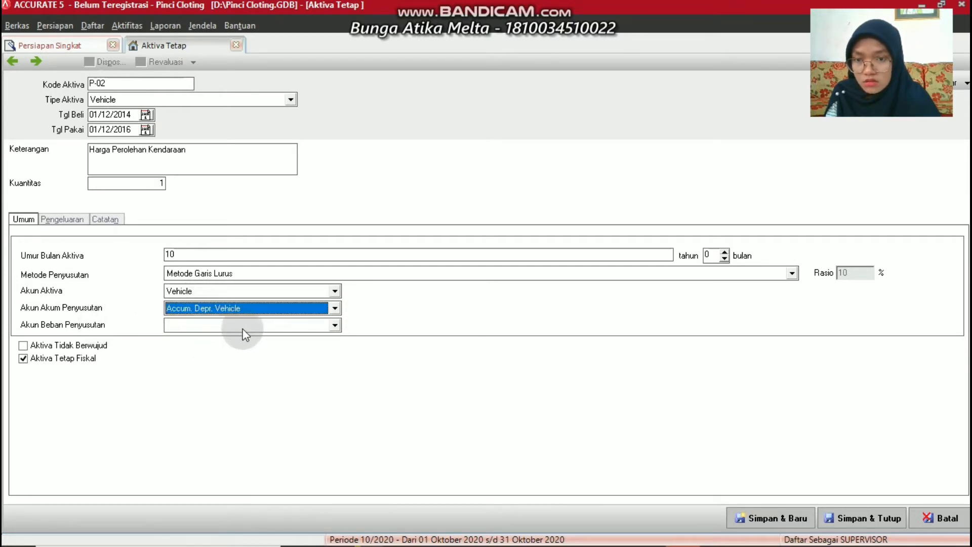
left_click(330, 325)
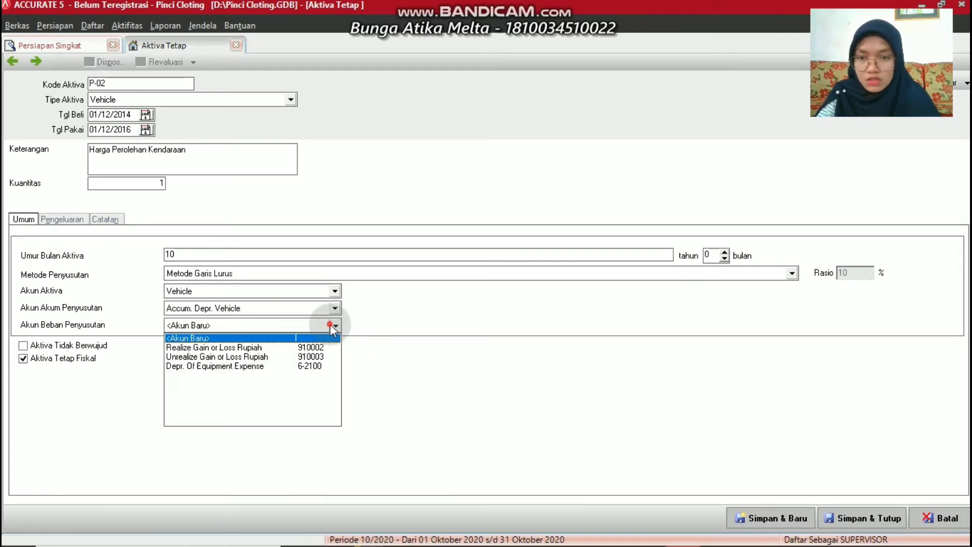
left_click(178, 337)
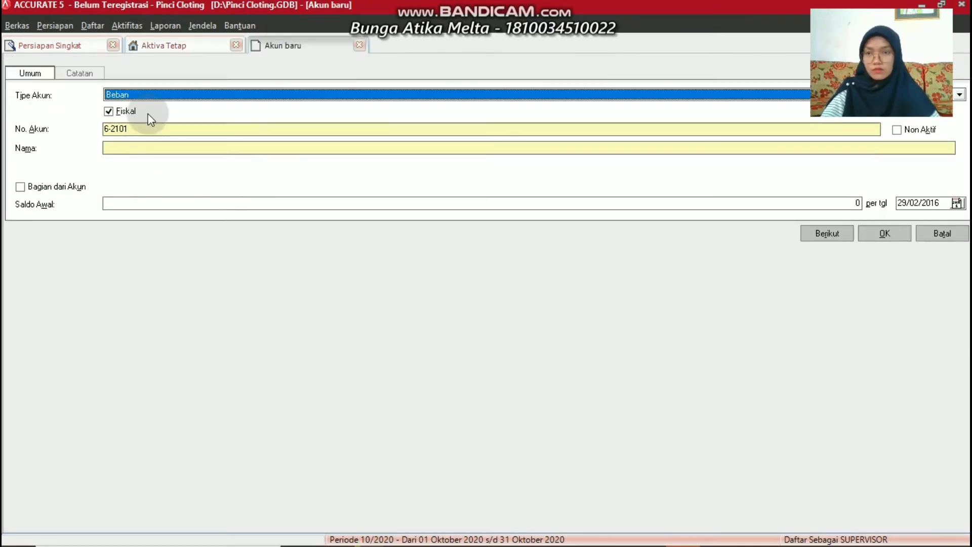
Save new expense account 6-2200 named 'Depr. Of Vehicle Expense'
left_click(145, 129)
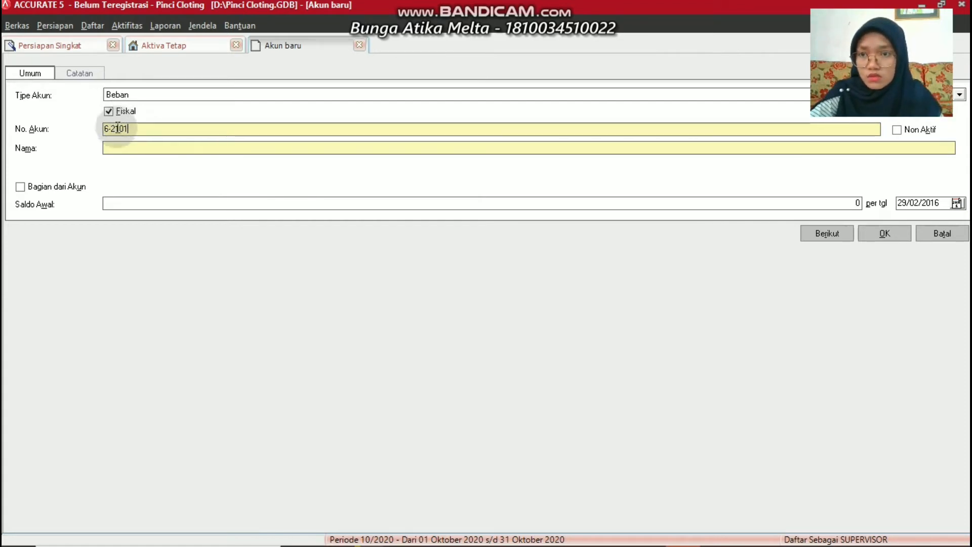
key("BackSpace")
key("BackSpace")
key("BackSpace")
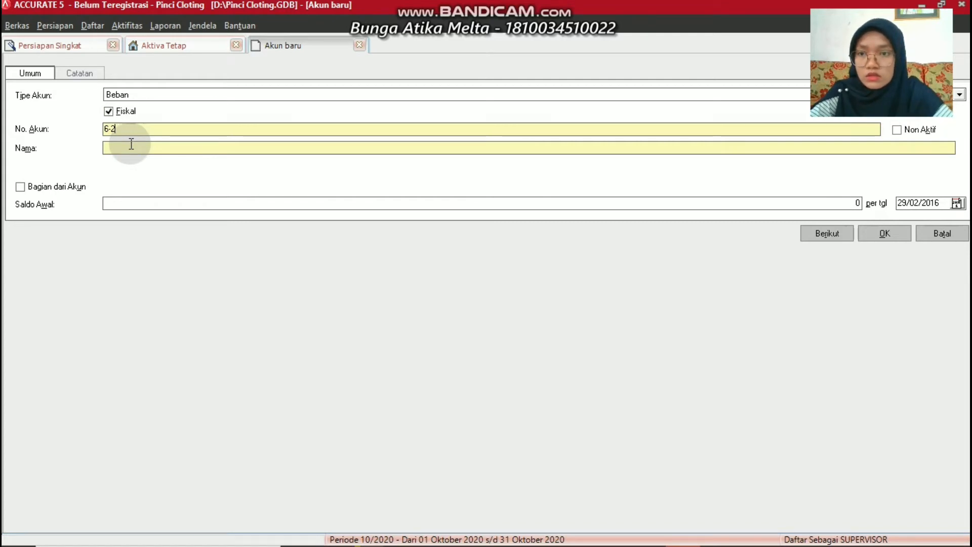
type("200")
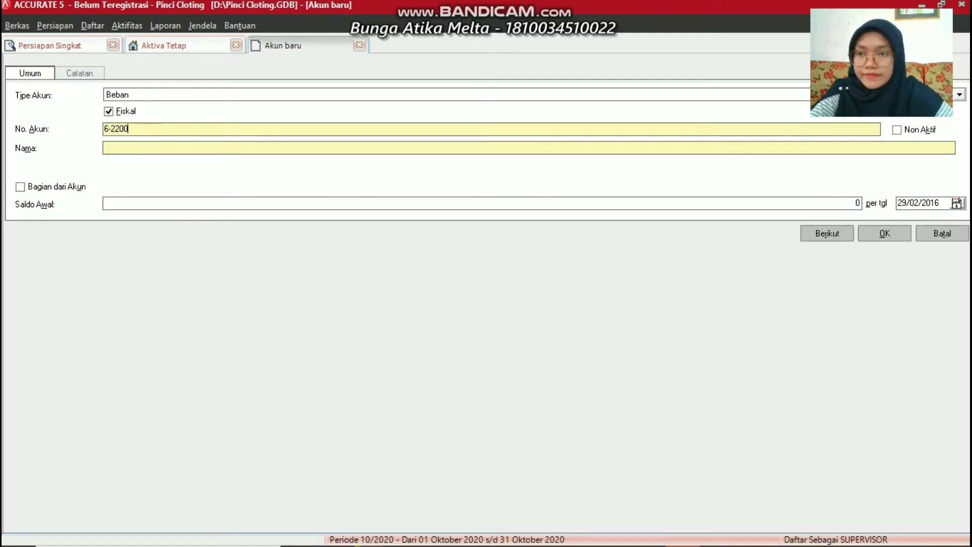
left_click(122, 148)
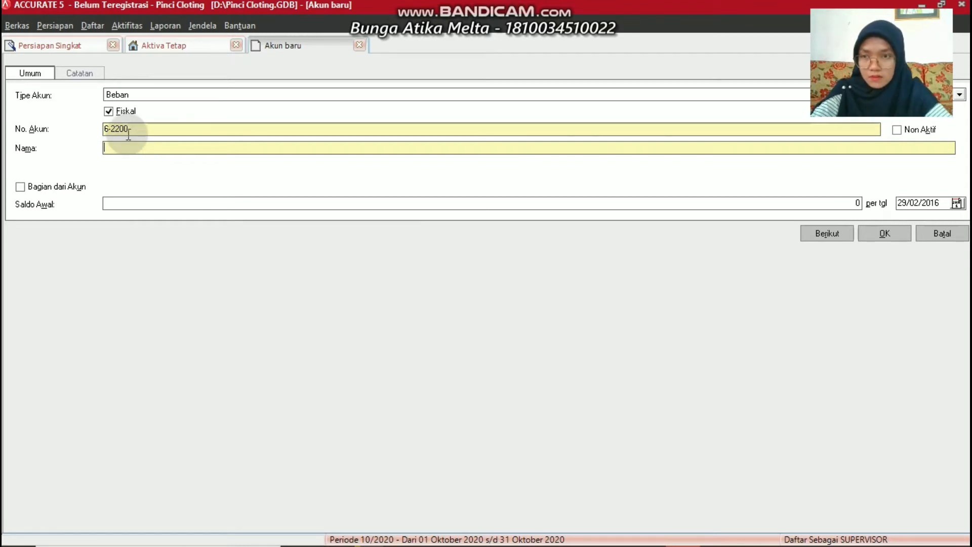
type("De")
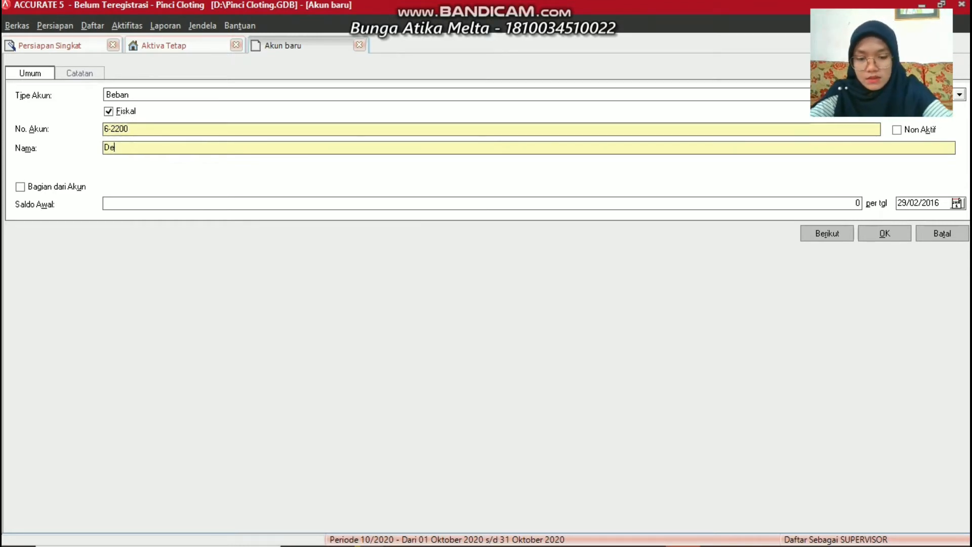
type("pr")
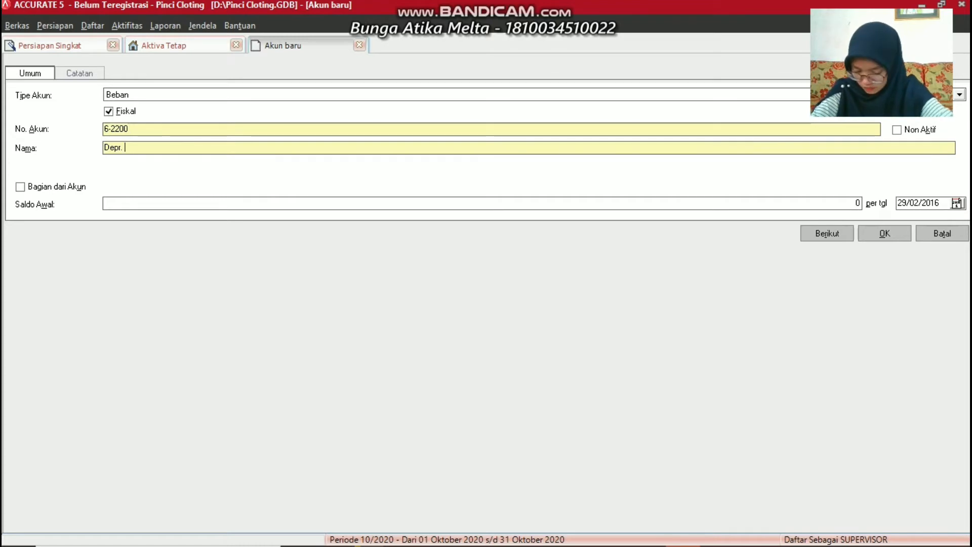
type(". Of")
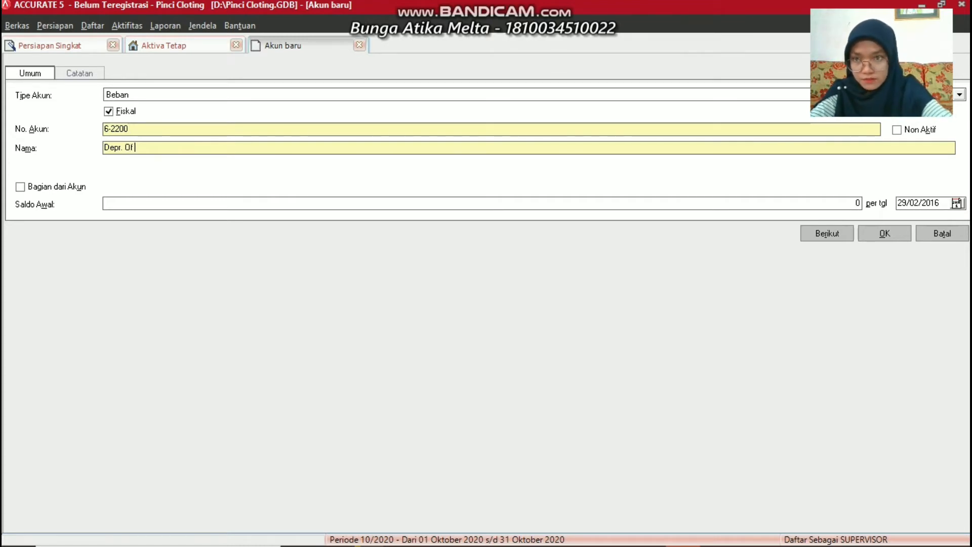
type(" Ve")
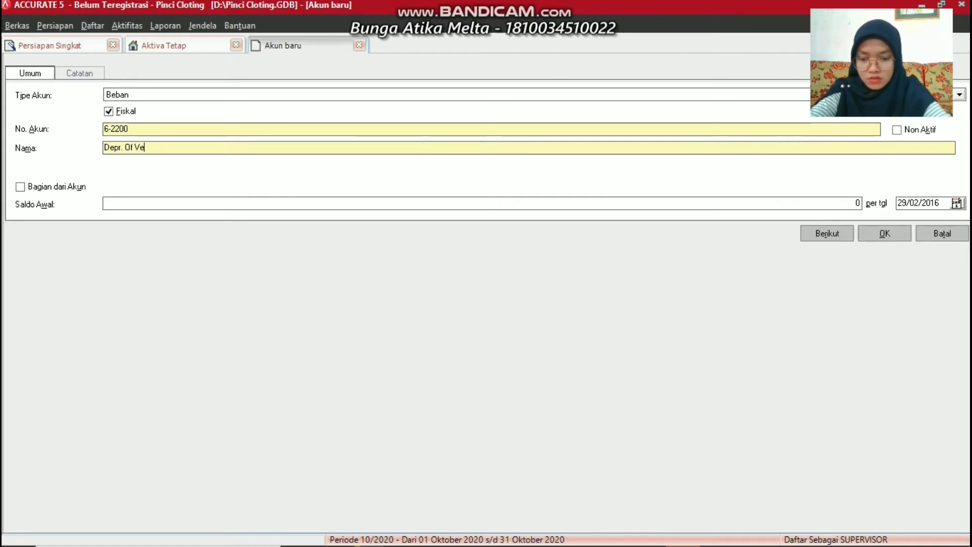
type("hicle")
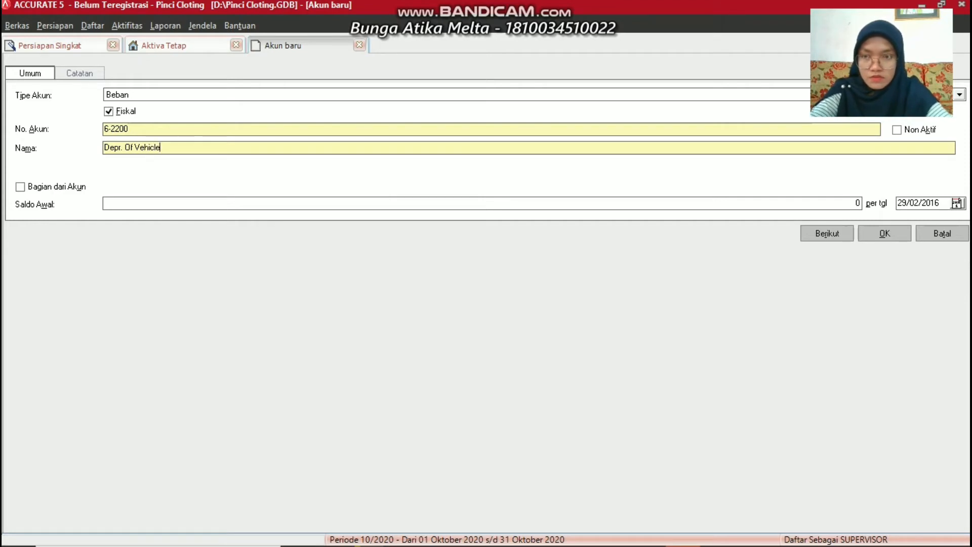
type(" E")
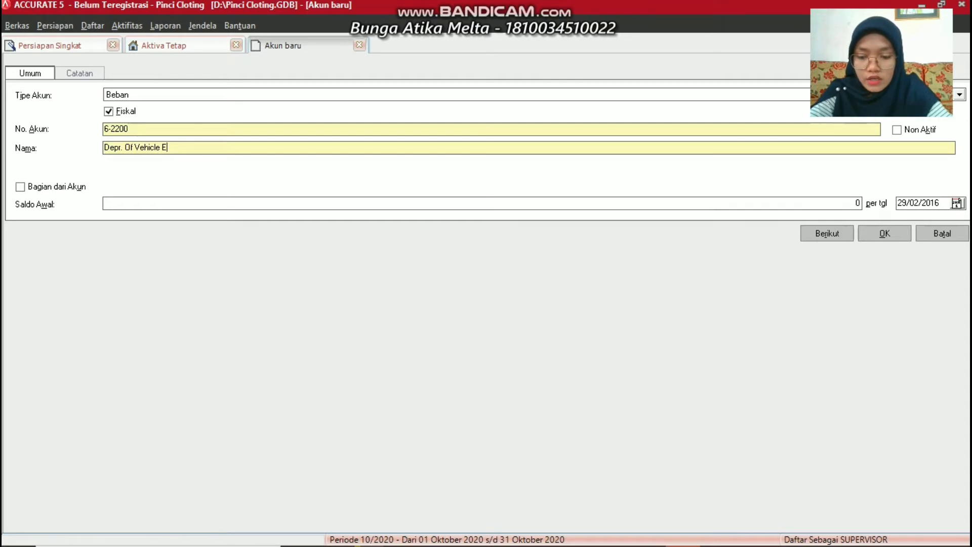
type("xpense")
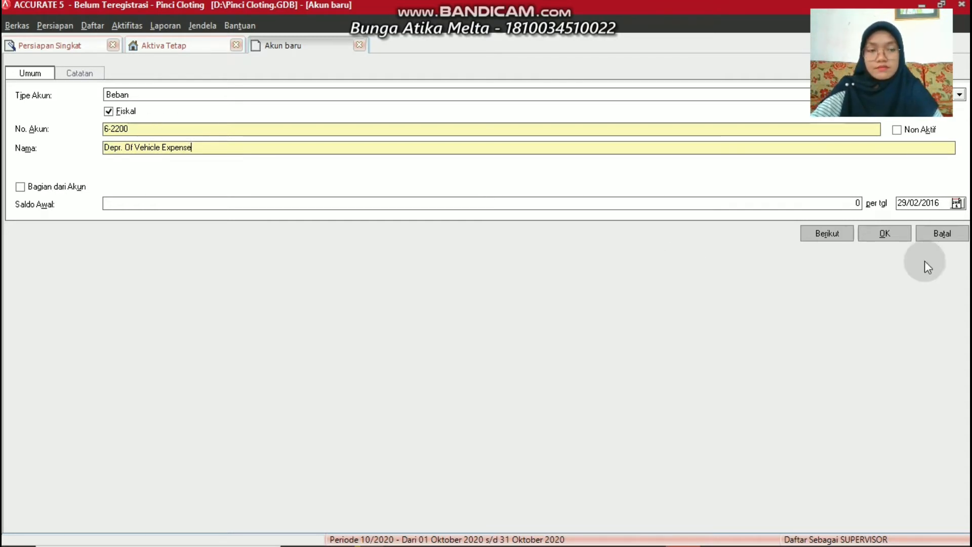
left_click(886, 236)
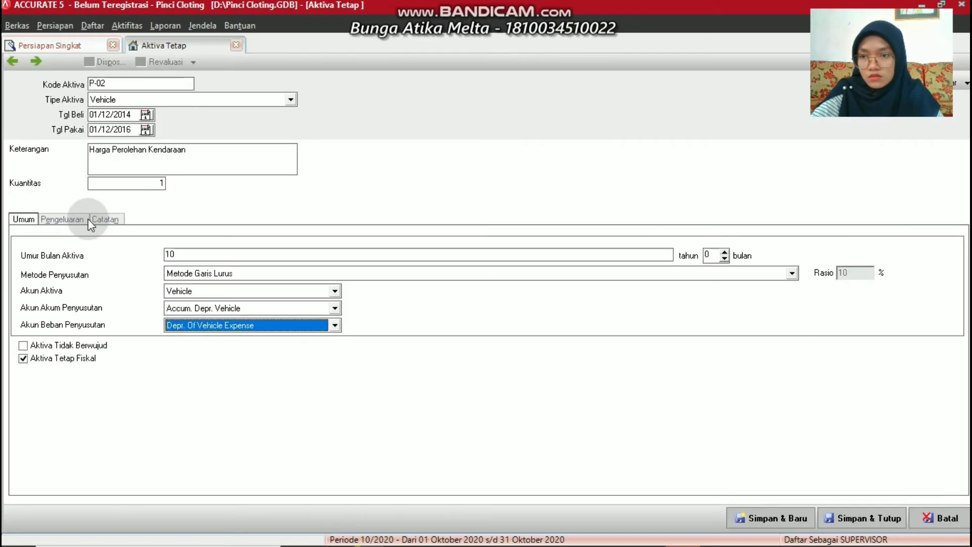
Add an expenditure line charging 3-1100 Capital 35000000 to vehicle asset P-02
left_click(57, 220)
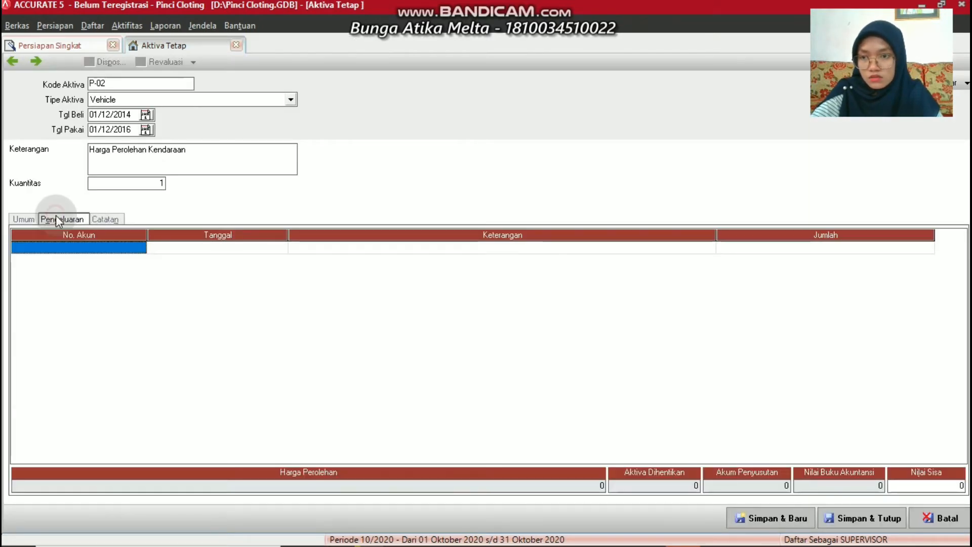
left_click(303, 249)
type("a")
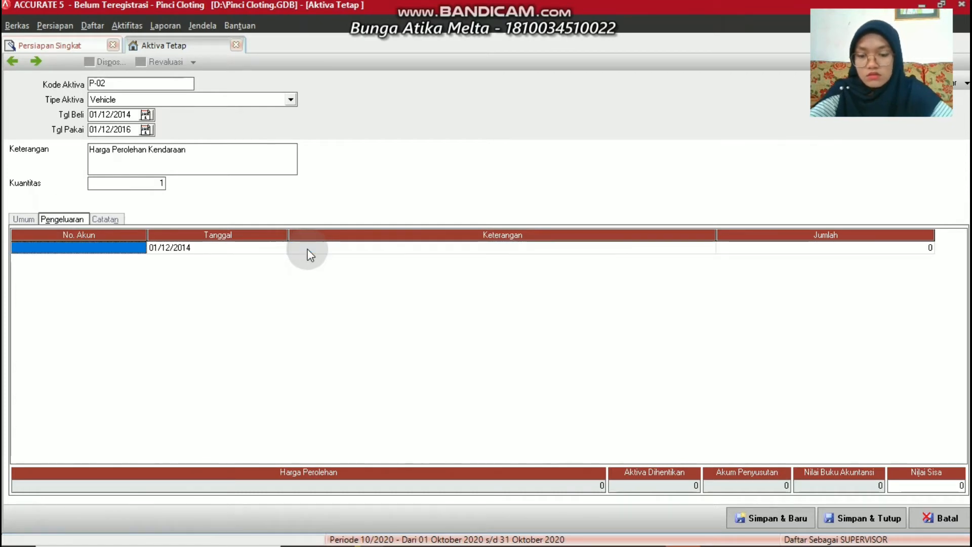
type("pi")
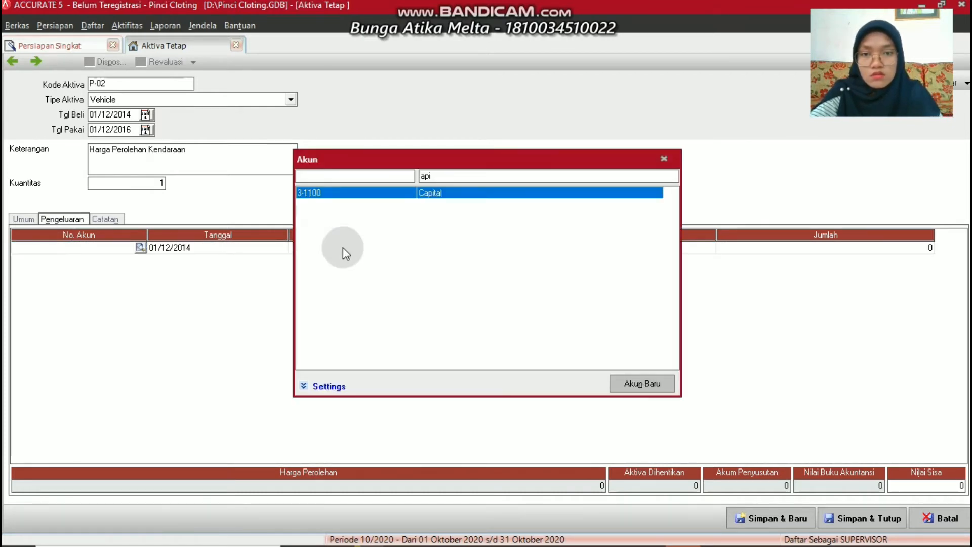
double_click(428, 196)
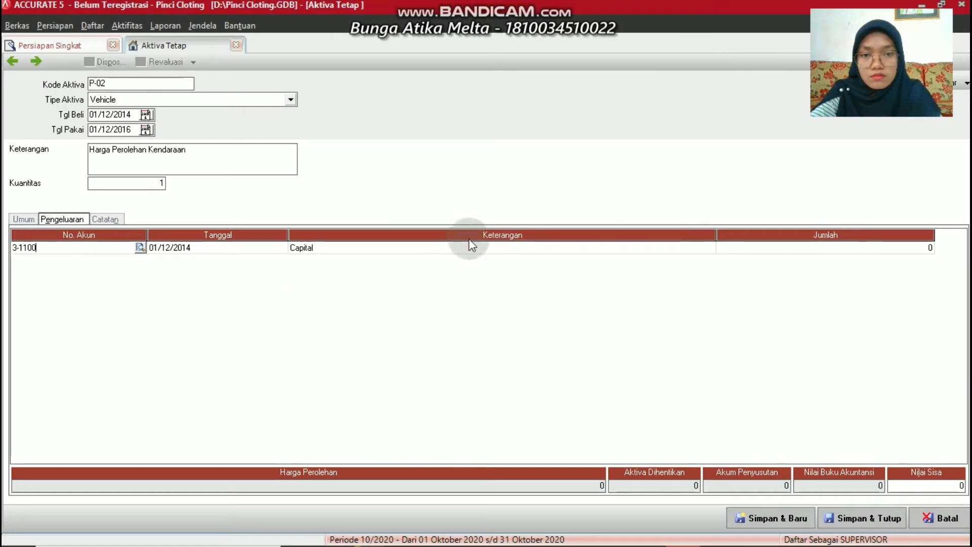
left_click(758, 250)
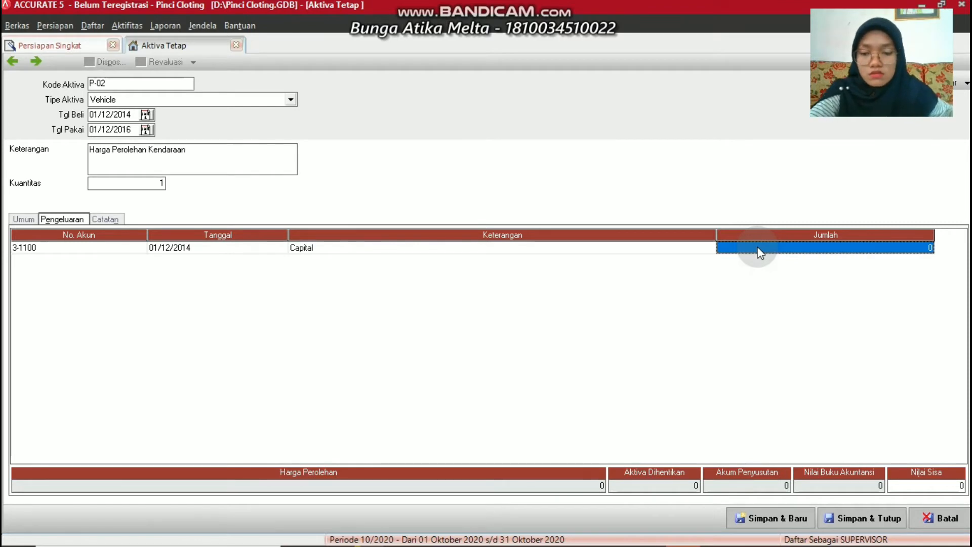
type("35000")
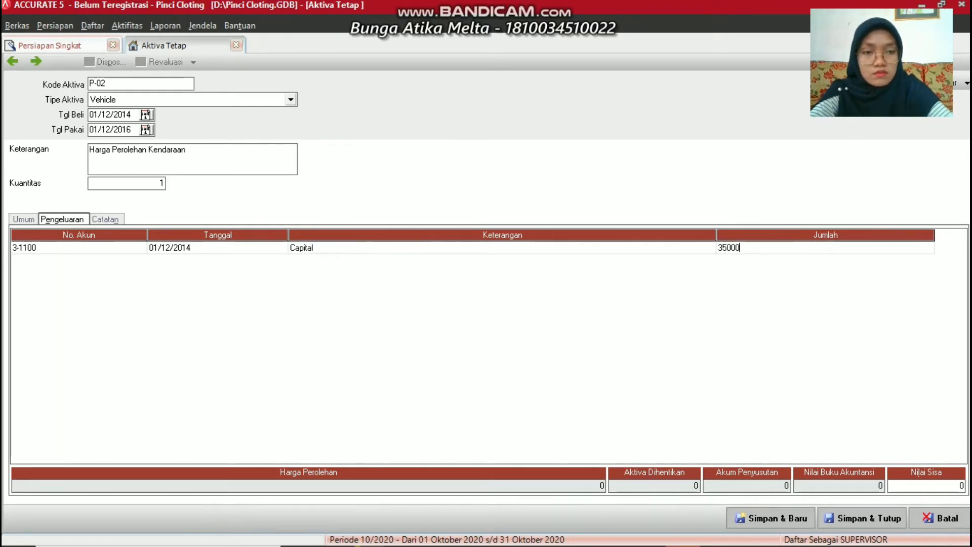
type("000")
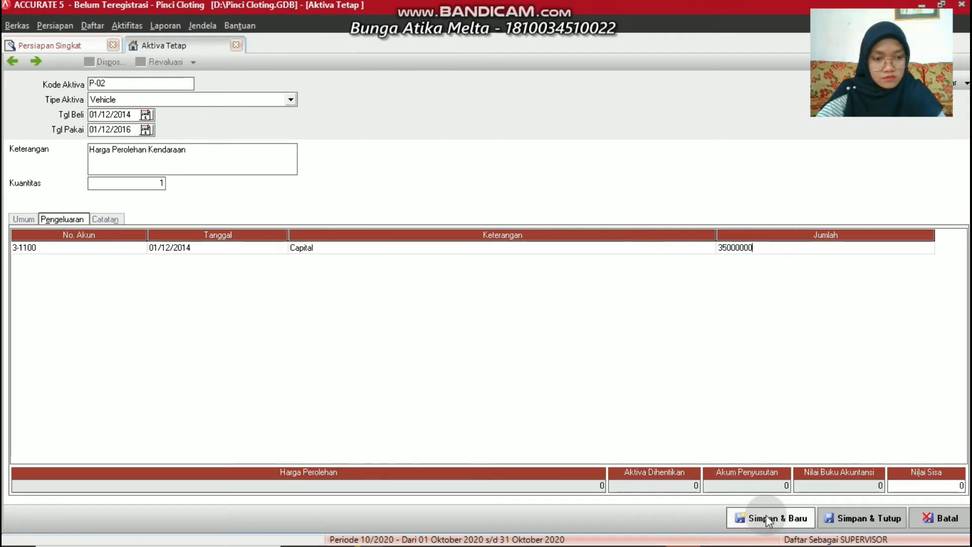
key("Return")
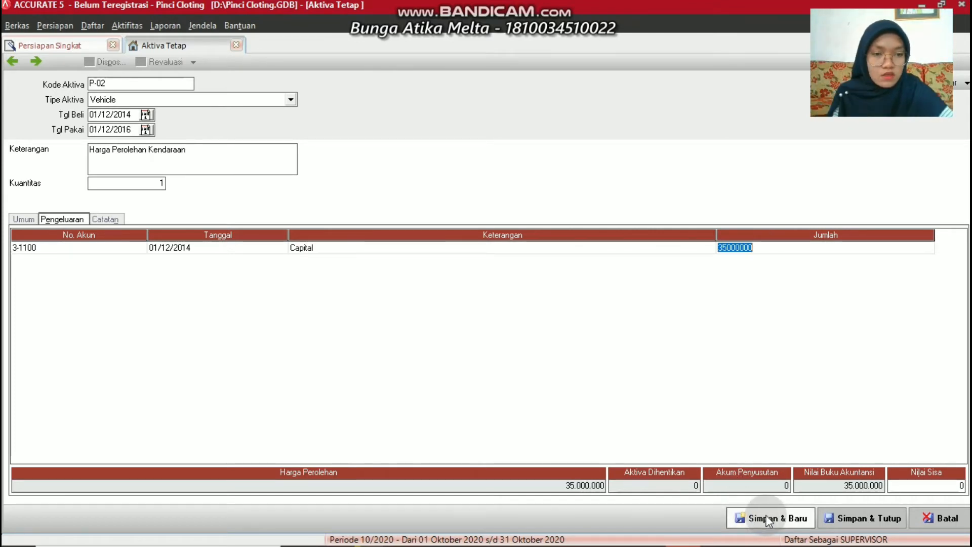
Save vehicle asset P-02 and move to the trial balance, showing 100.625.000 totals
left_click(875, 519)
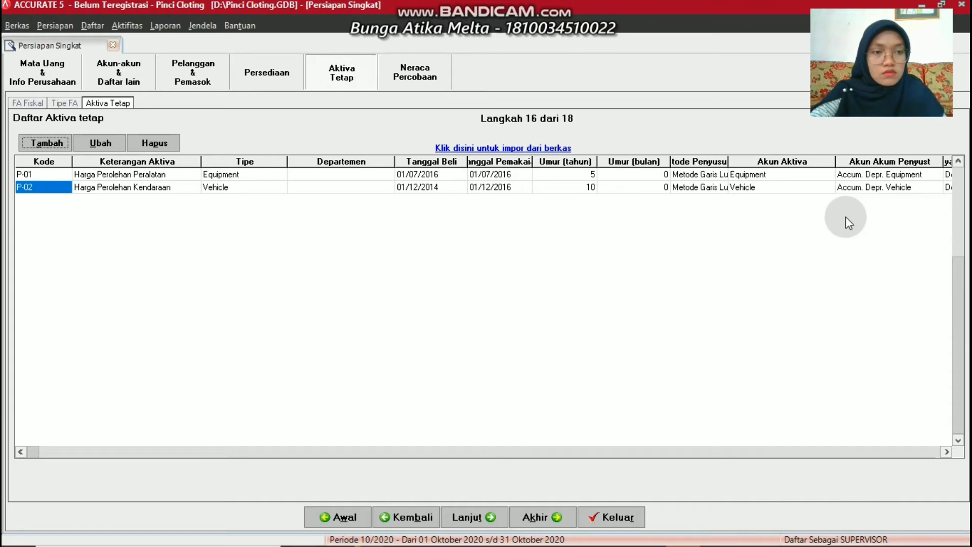
left_click(453, 518)
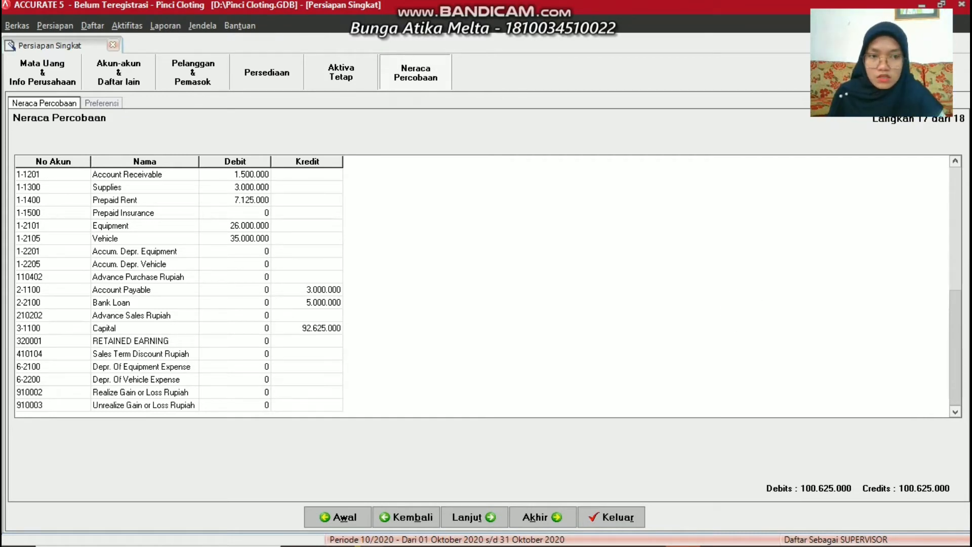
left_click(956, 161)
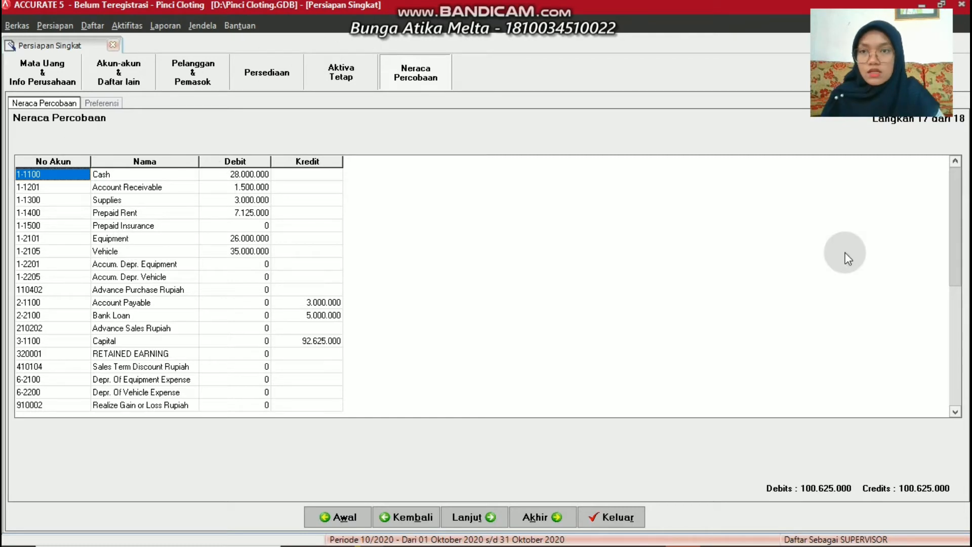
Run the Akhir Periode month-end close for Februari 2016 and acknowledge the completion message
left_click(127, 25)
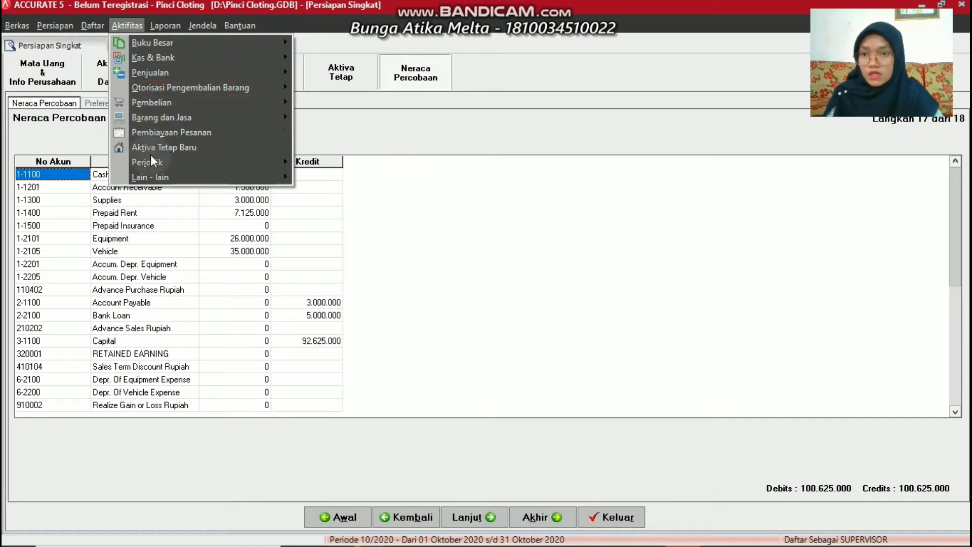
mouse_move(155, 161)
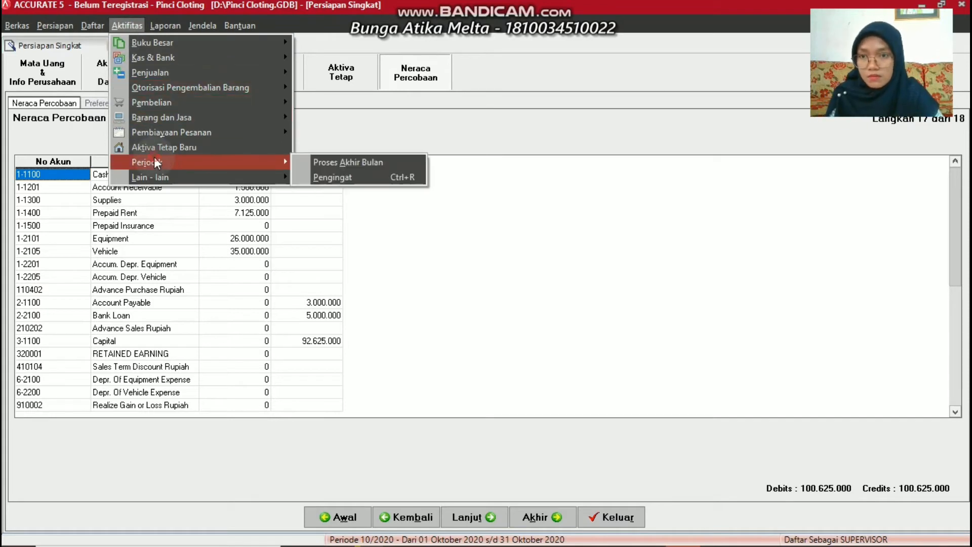
left_click(315, 161)
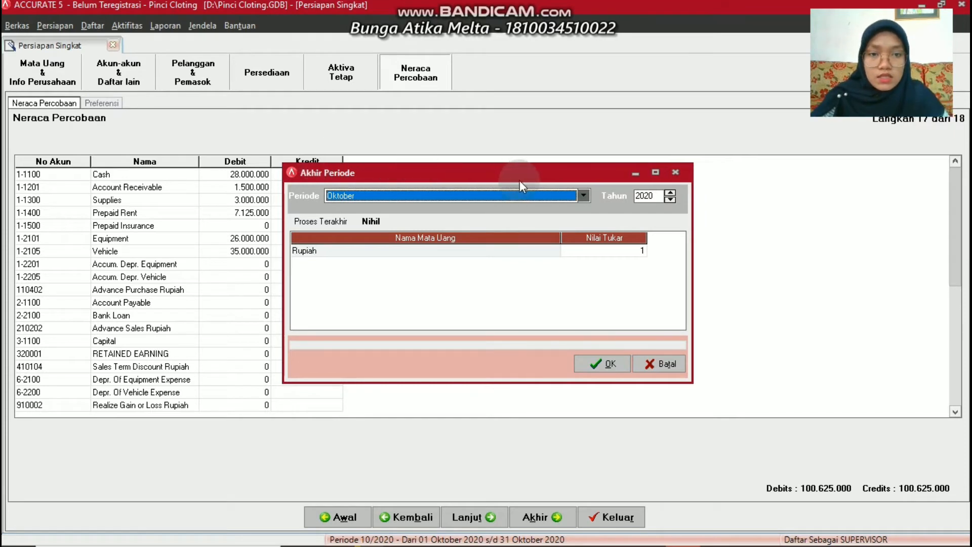
left_click(585, 197)
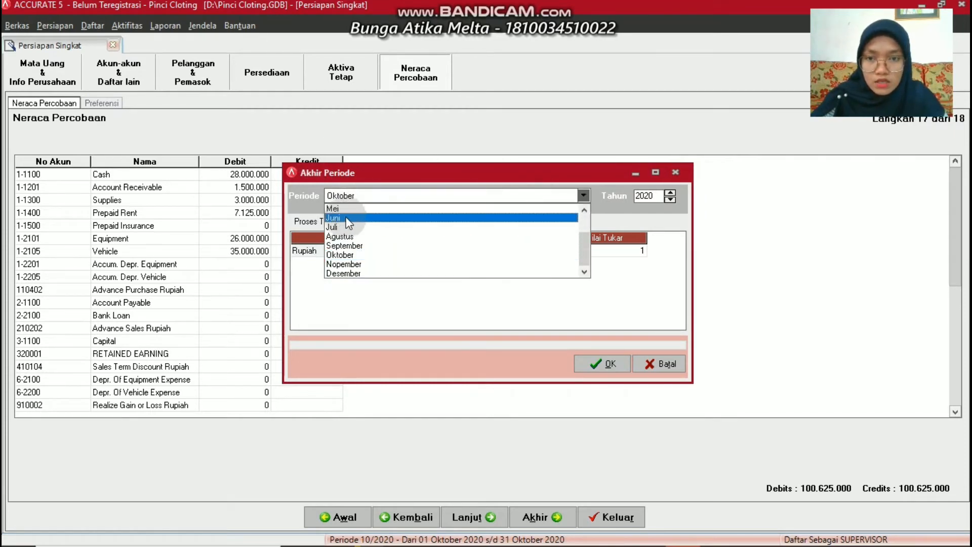
left_click(585, 210)
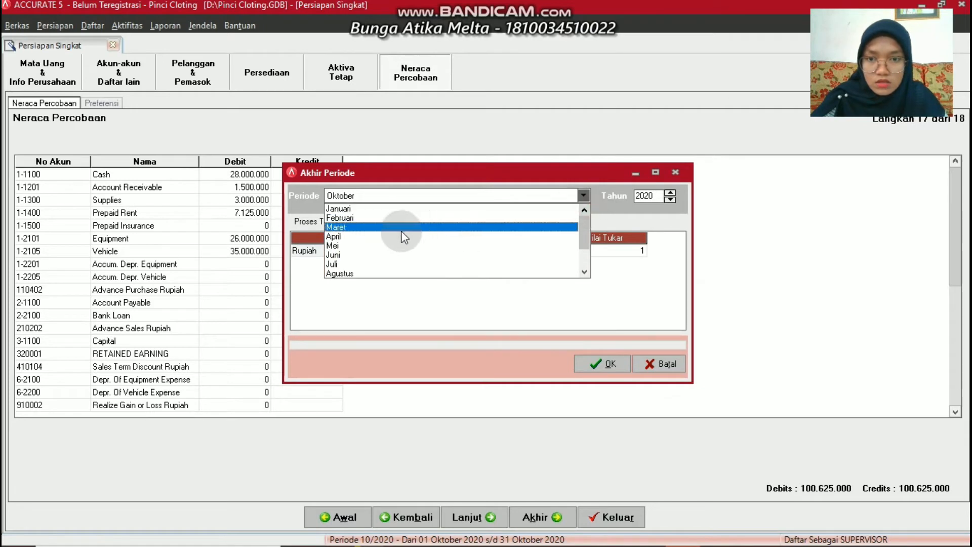
left_click(352, 218)
left_click(657, 194)
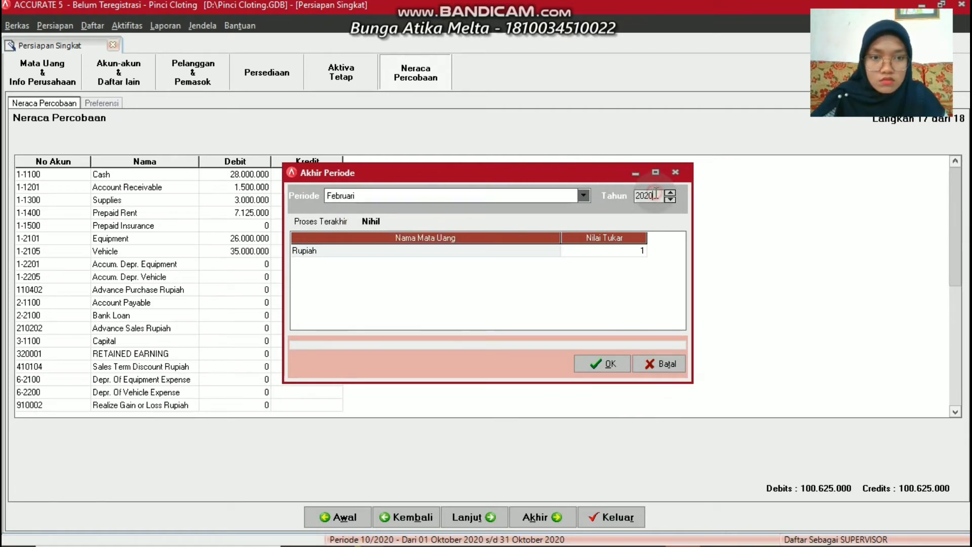
key("BackSpace")
key("BackSpace")
key("BackSpace")
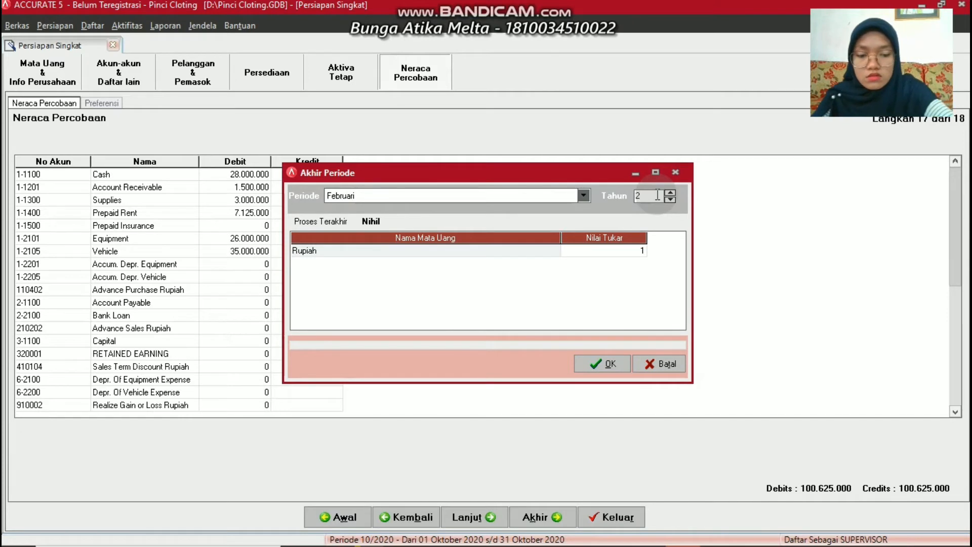
type("016")
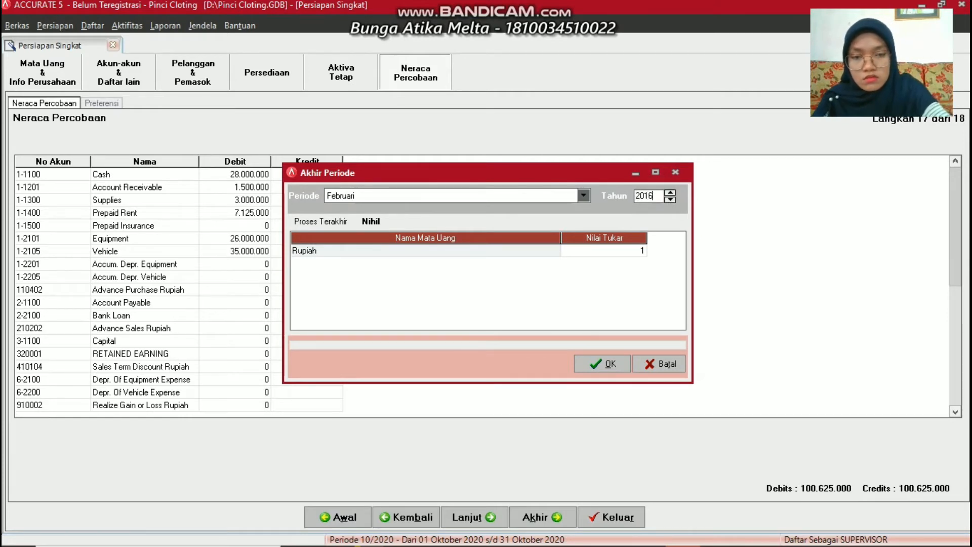
left_click(597, 360)
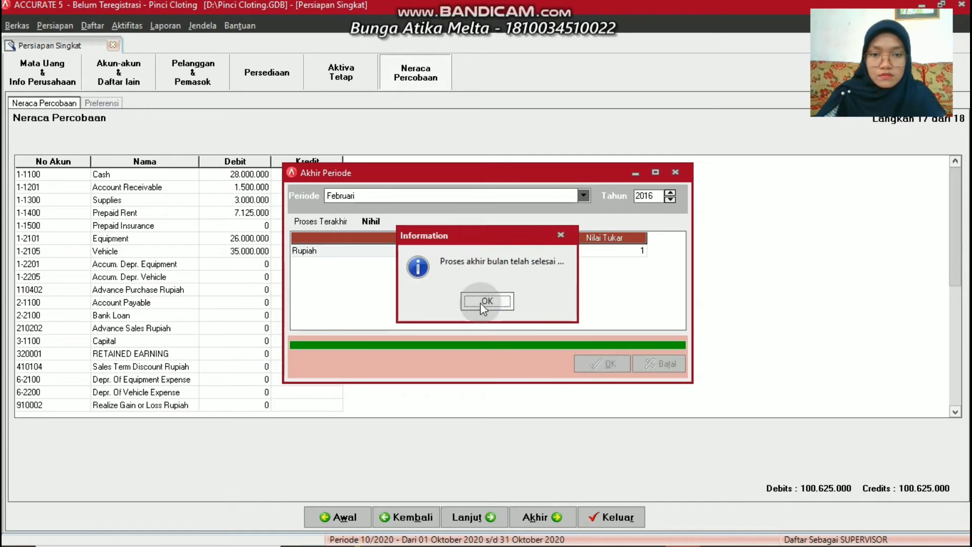
left_click(484, 302)
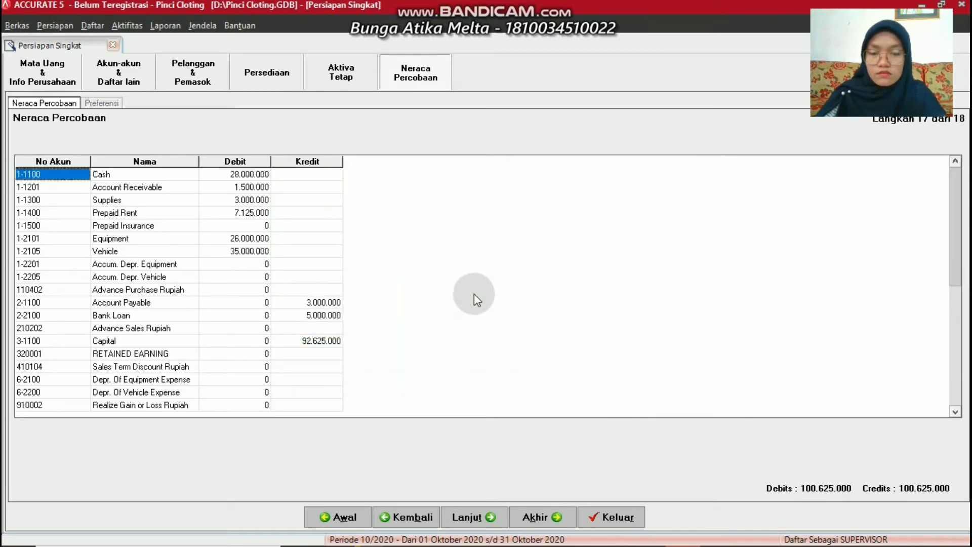
Scroll the trial balance to review Accum. Depr. credits and the 102.425.000 totals
key("Down")
key("Down")
key("Down")
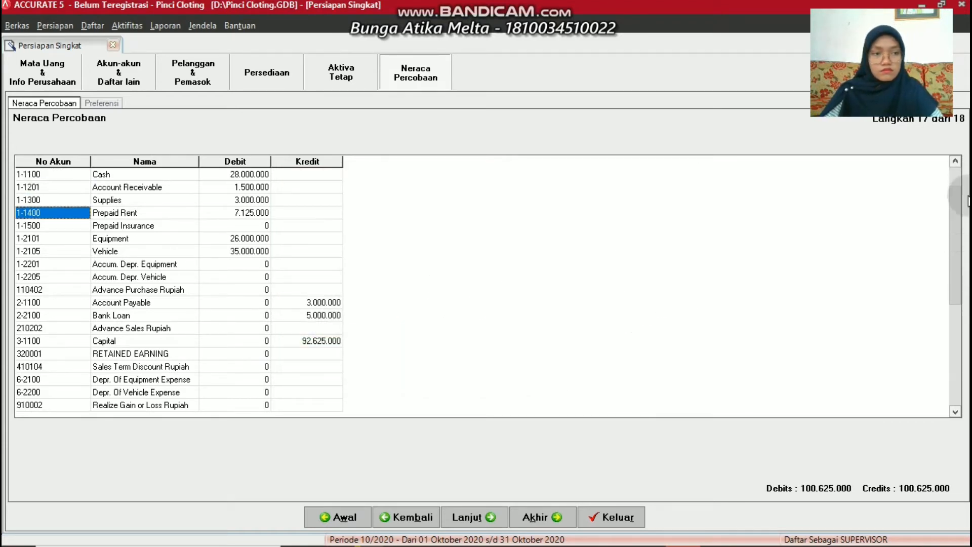
left_click(955, 163)
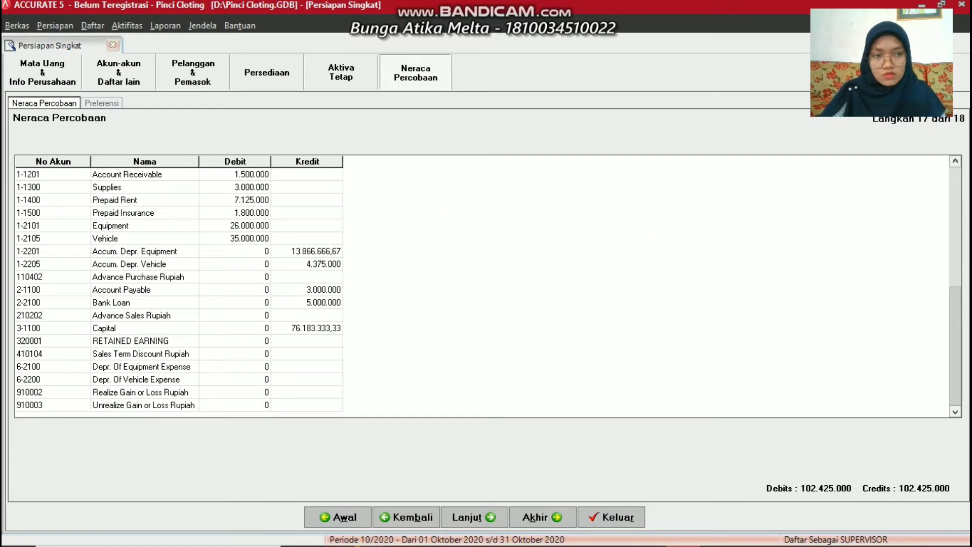
left_click(955, 162)
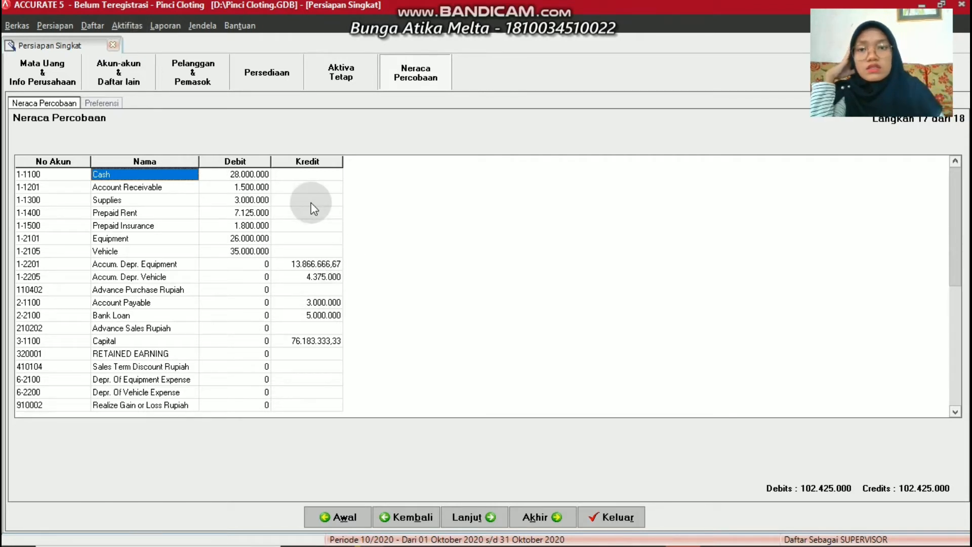
left_click(328, 72)
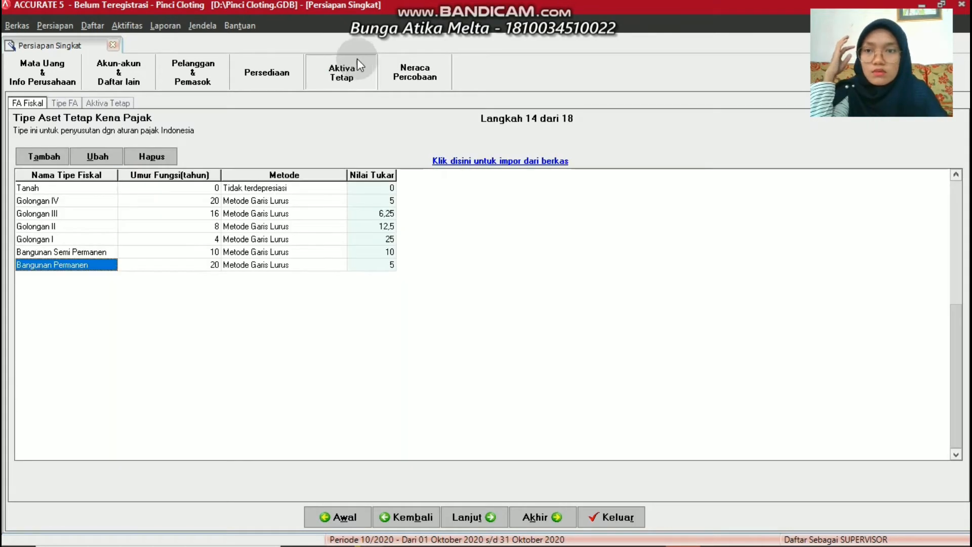
left_click(112, 102)
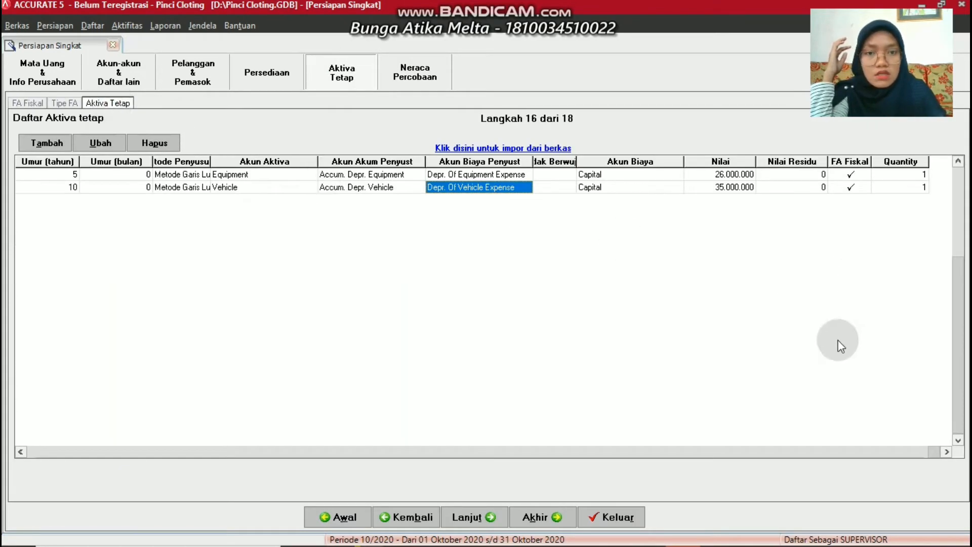
left_click(946, 450)
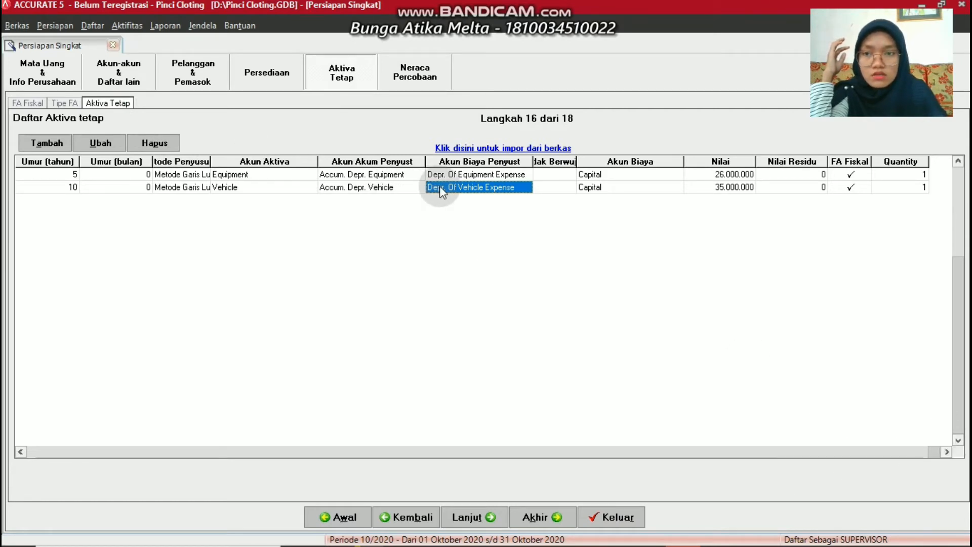
left_click(98, 146)
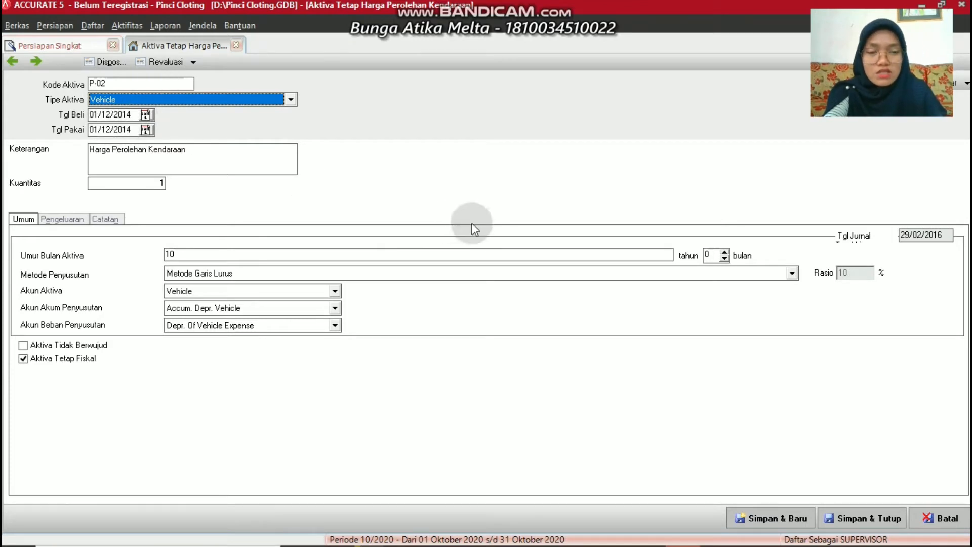
left_click(876, 521)
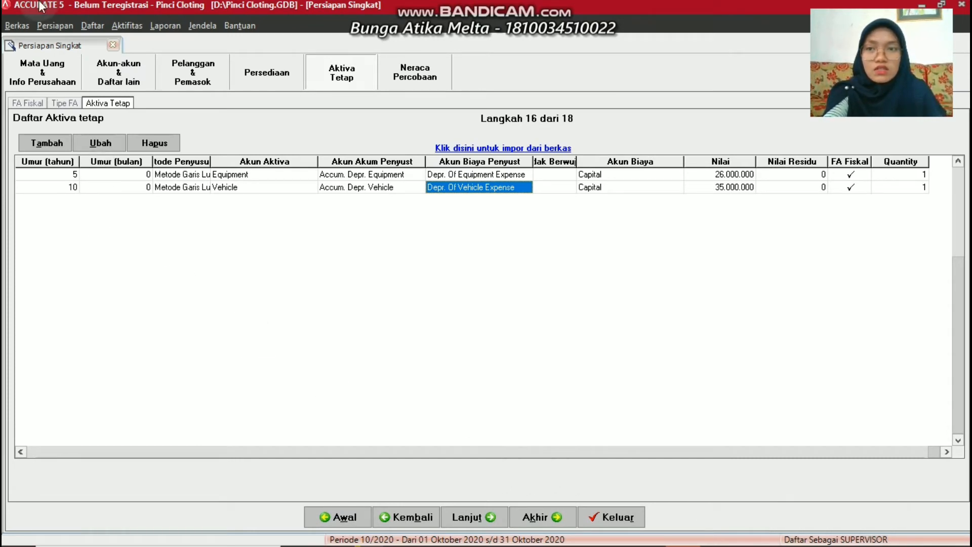
left_click(107, 76)
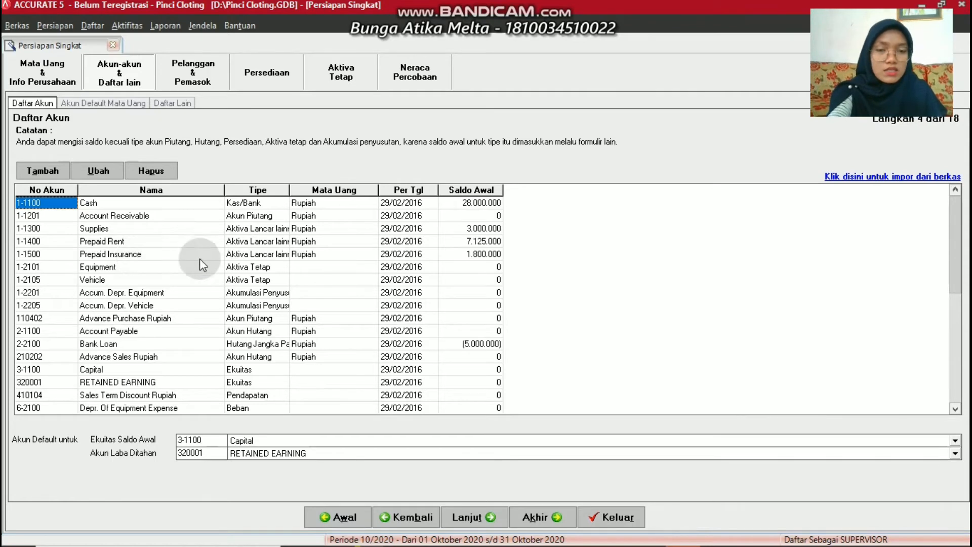
left_click(425, 66)
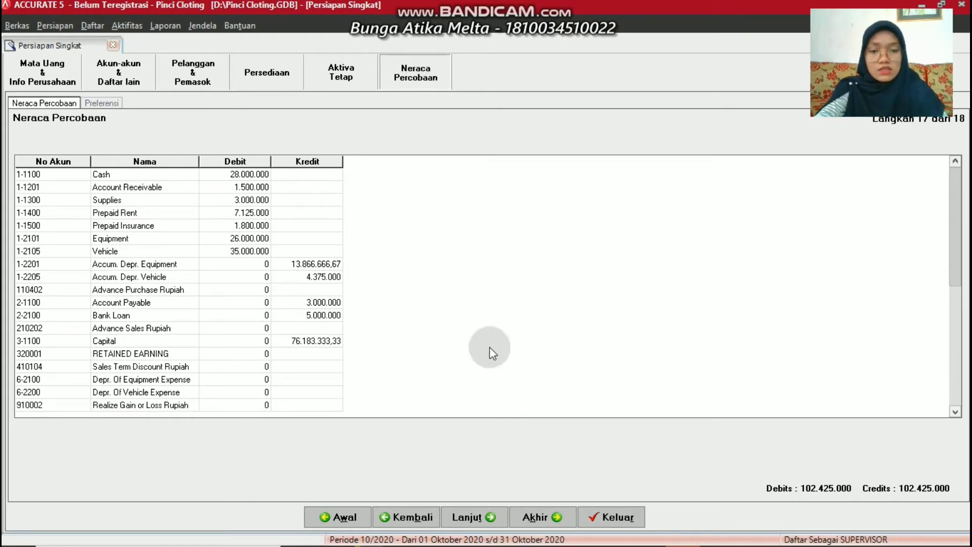
Advance through the remaining Persiapan Singkat pages to Selamat and finish the wizard
left_click(464, 512)
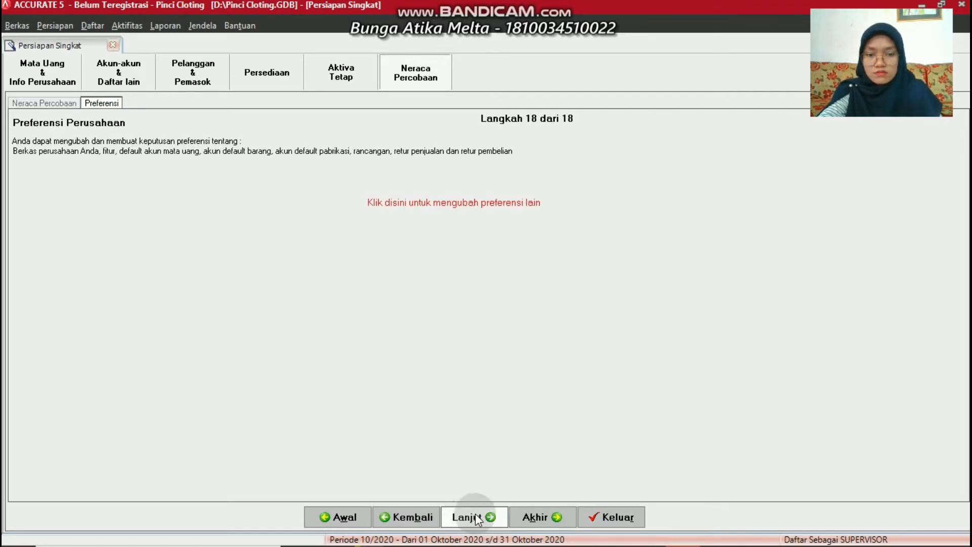
left_click(477, 516)
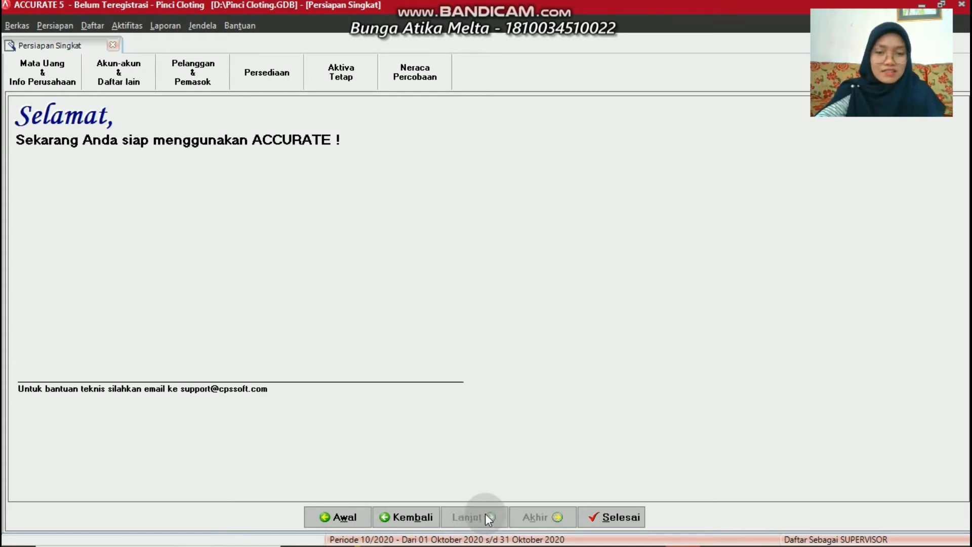
left_click(590, 518)
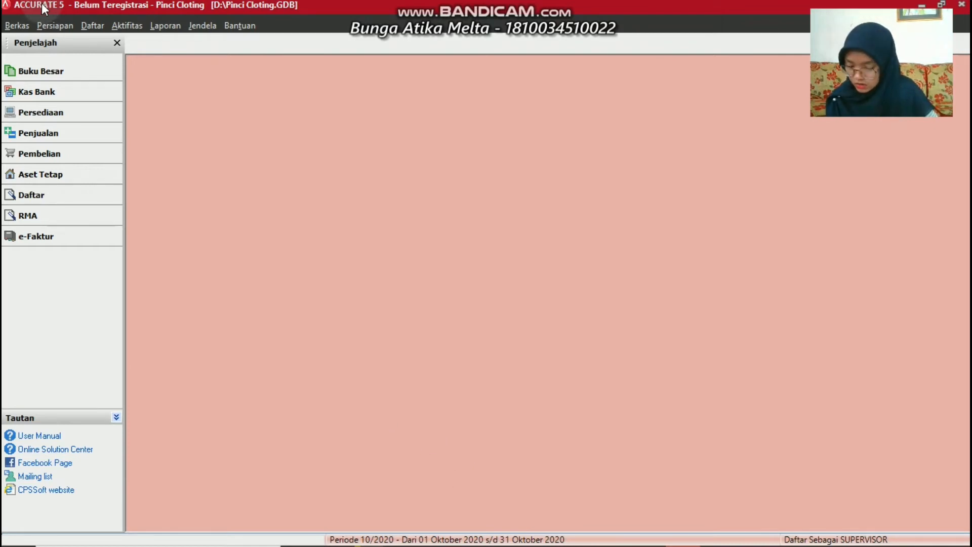
Start a new general journal voucher dated 01/03/2016
left_click(120, 25)
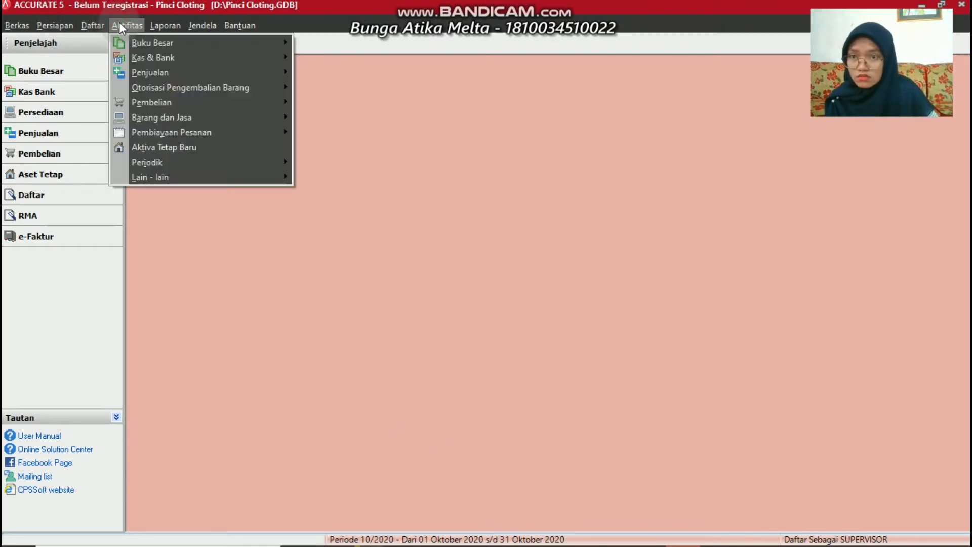
mouse_move(163, 43)
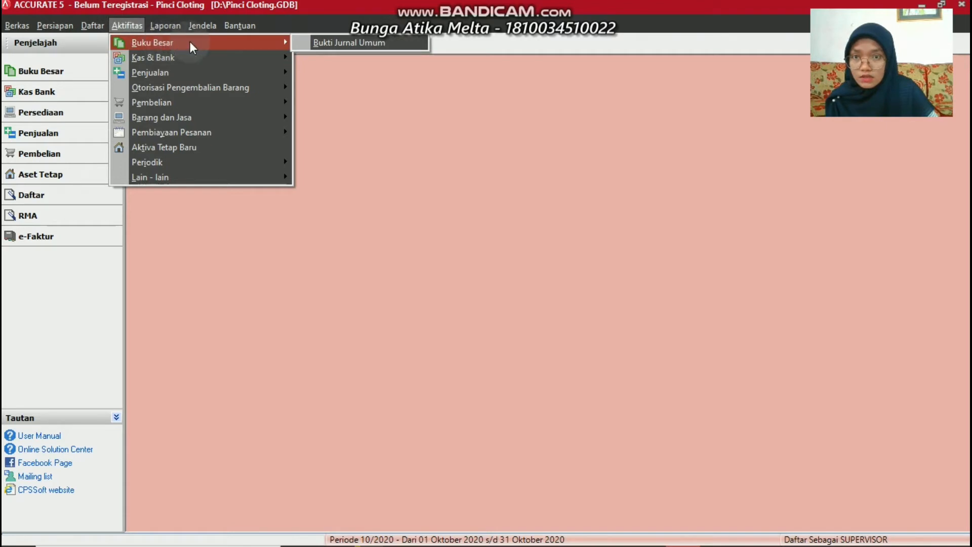
left_click(338, 44)
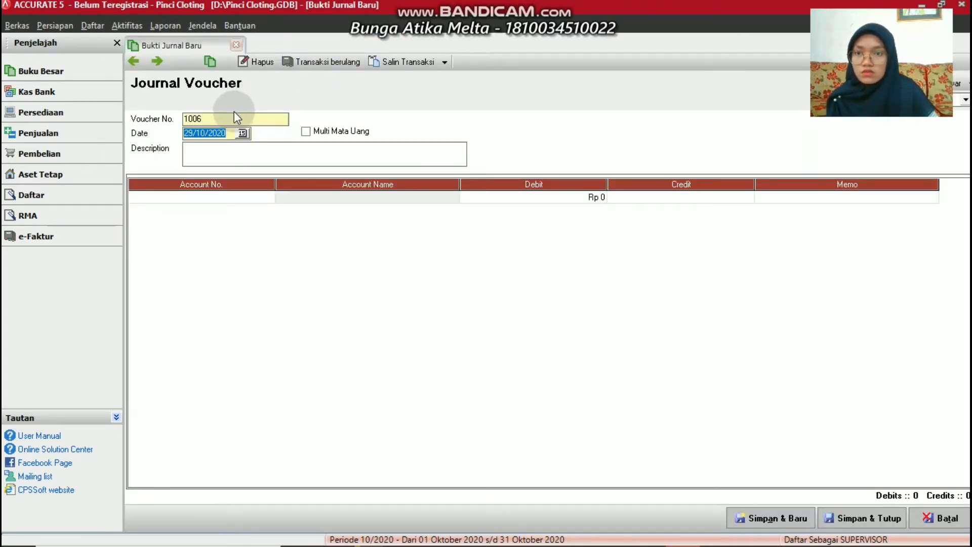
left_click(234, 114)
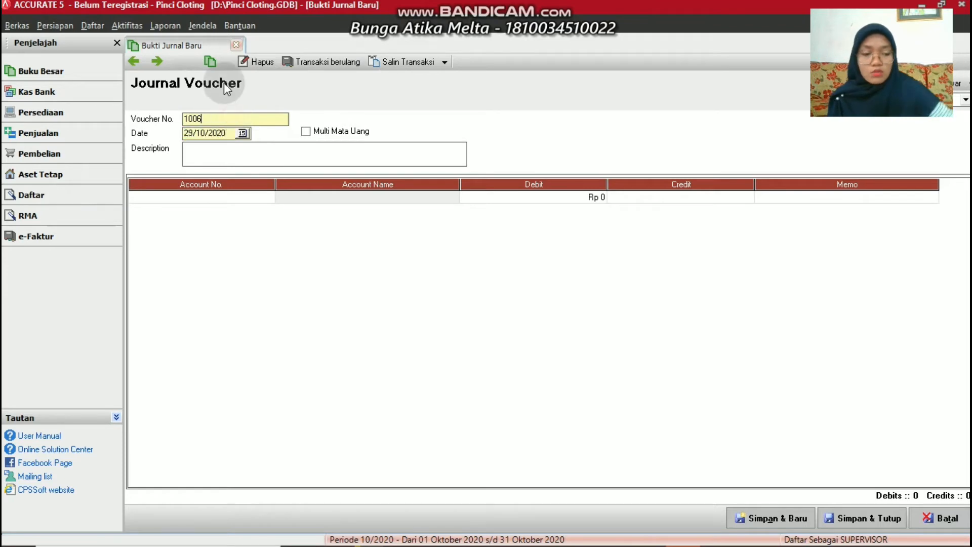
key("BackSpace")
key("BackSpace")
key("BackSpace")
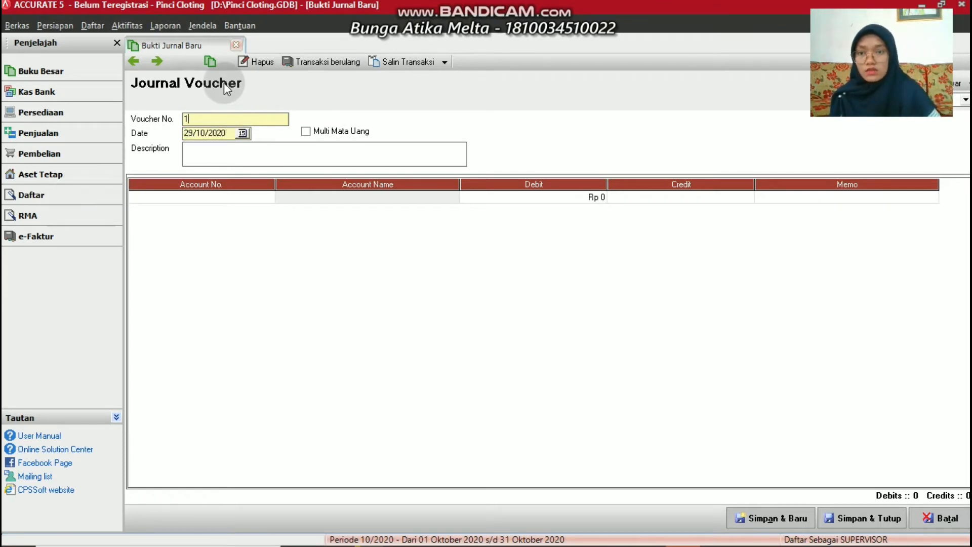
left_click(233, 135)
key("BackSpace")
key("BackSpace")
key("BackSpace")
key("BackSpace")
key("BackSpace")
key("BackSpace")
key("BackSpace")
key("BackSpace")
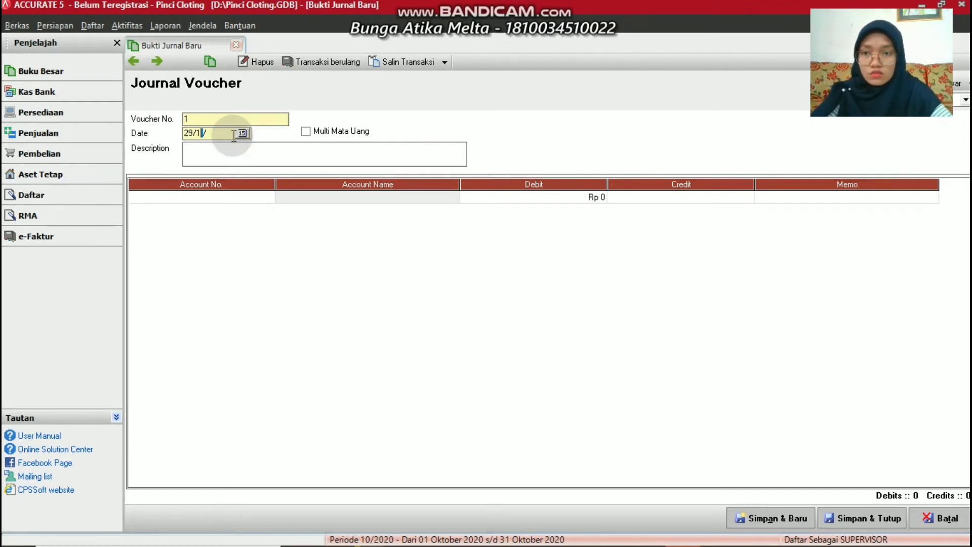
type("0")
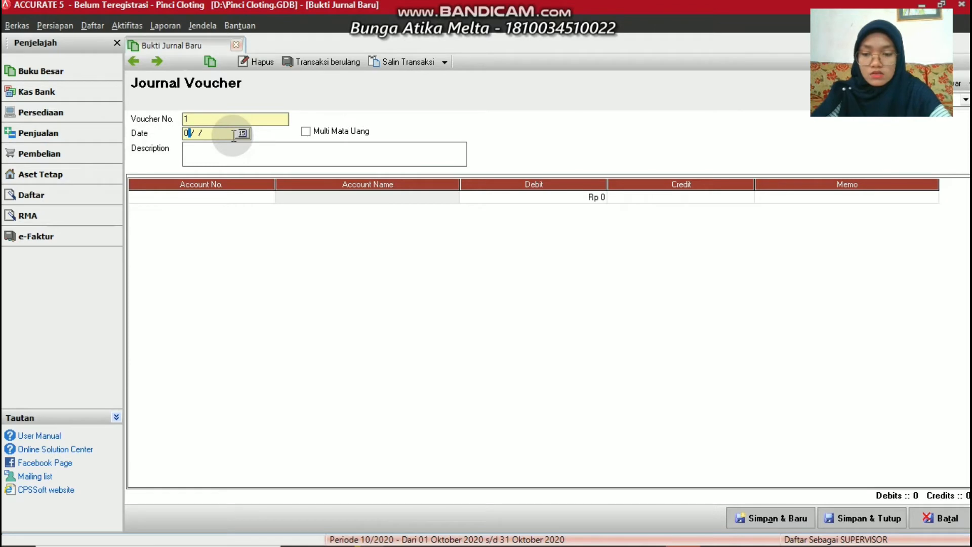
type("1/03/20")
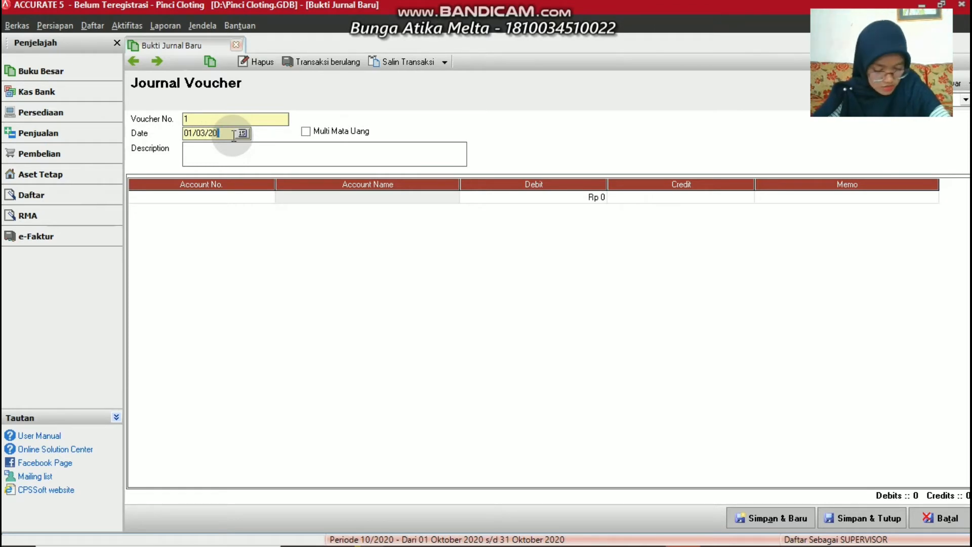
type("16")
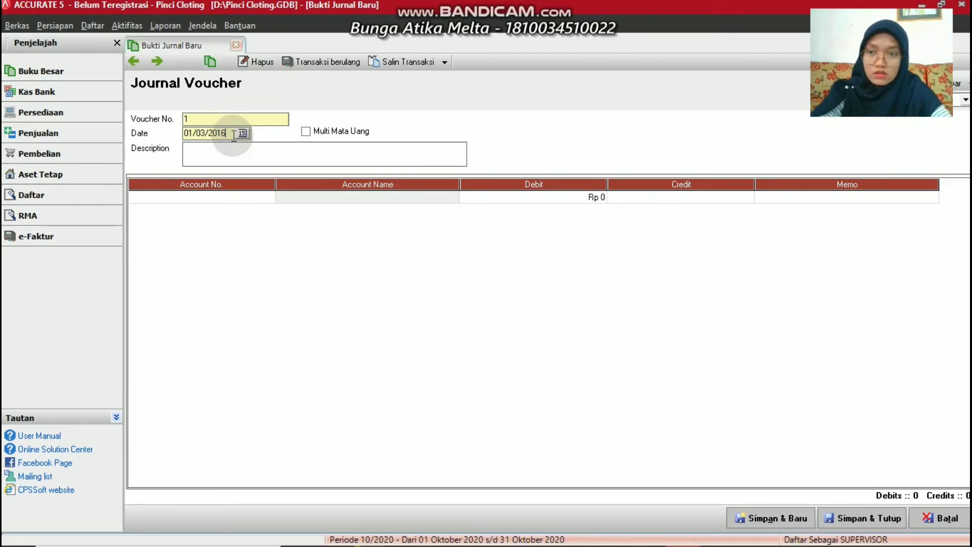
Describe the voucher as 'Menerima Pendapatan Jasa' from the customer
left_click(199, 147)
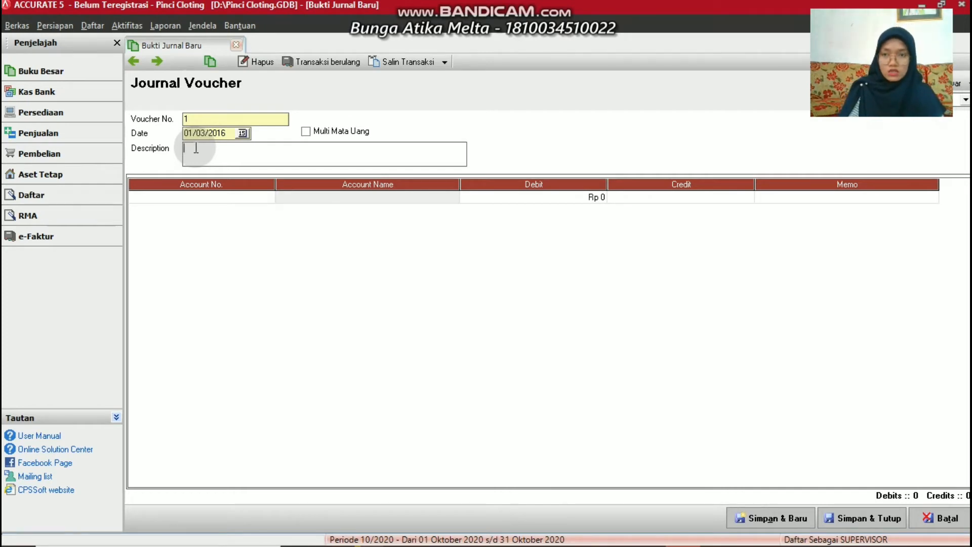
type("Me")
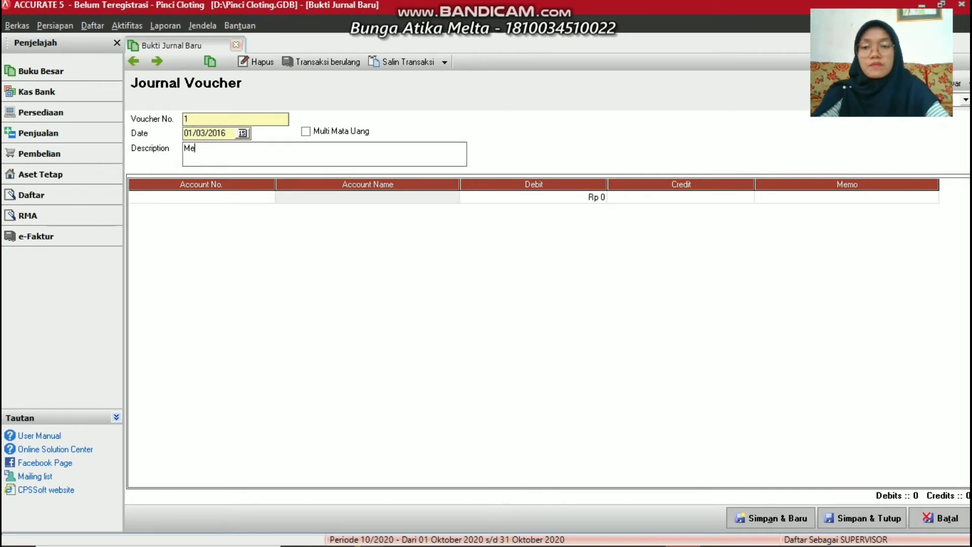
type("nerima")
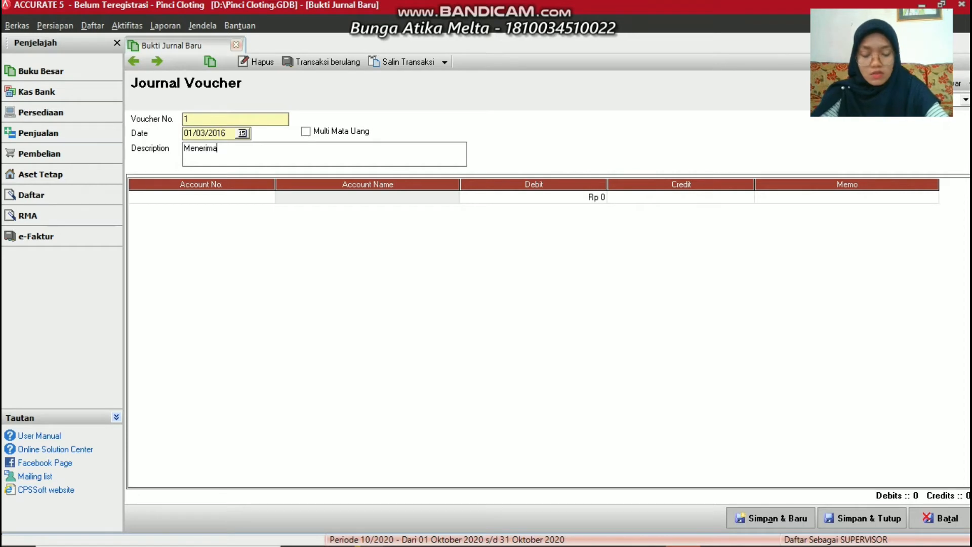
type(" Pe")
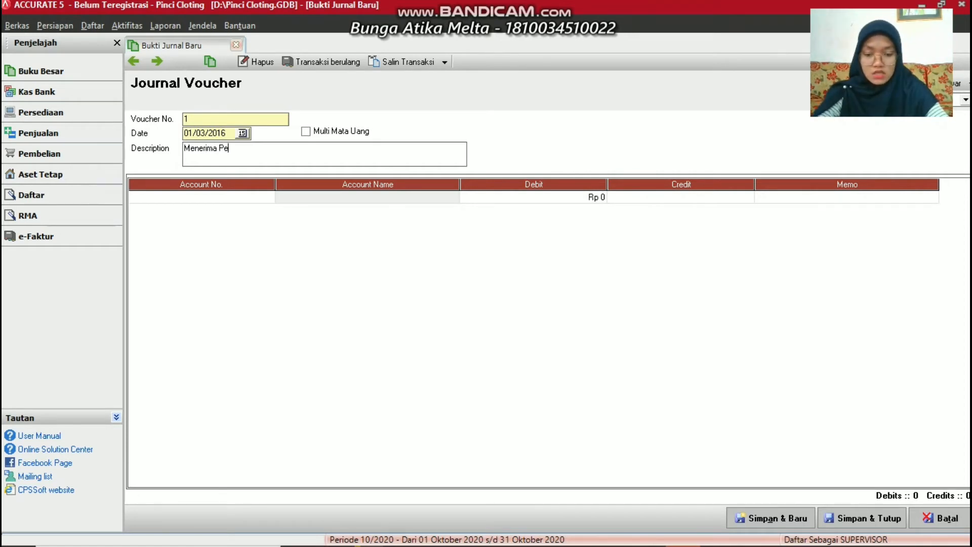
type("ndapatan ")
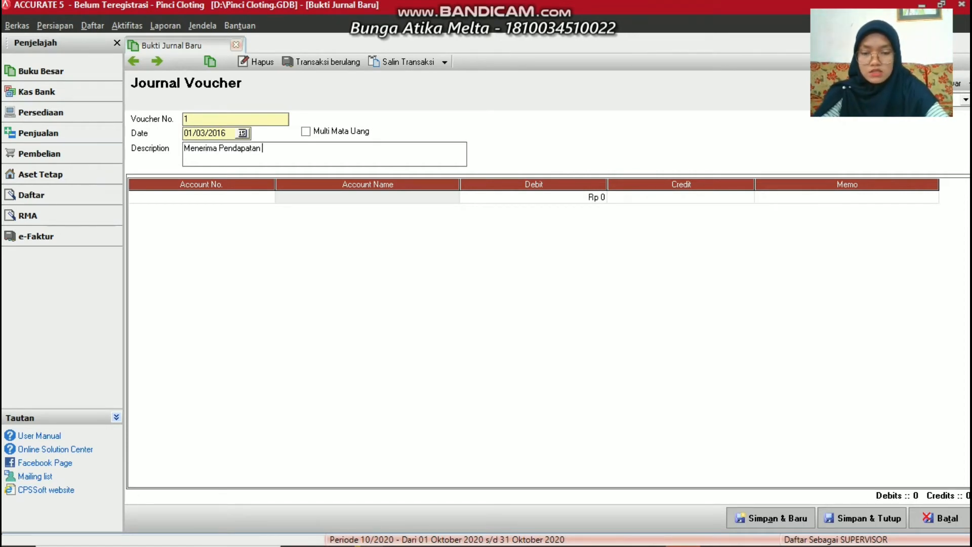
type("Jasa d")
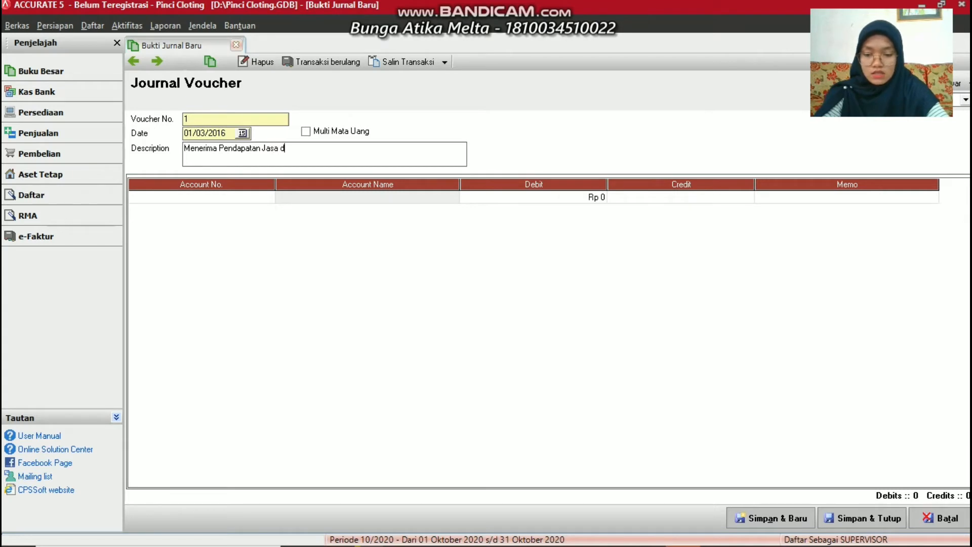
type("ari")
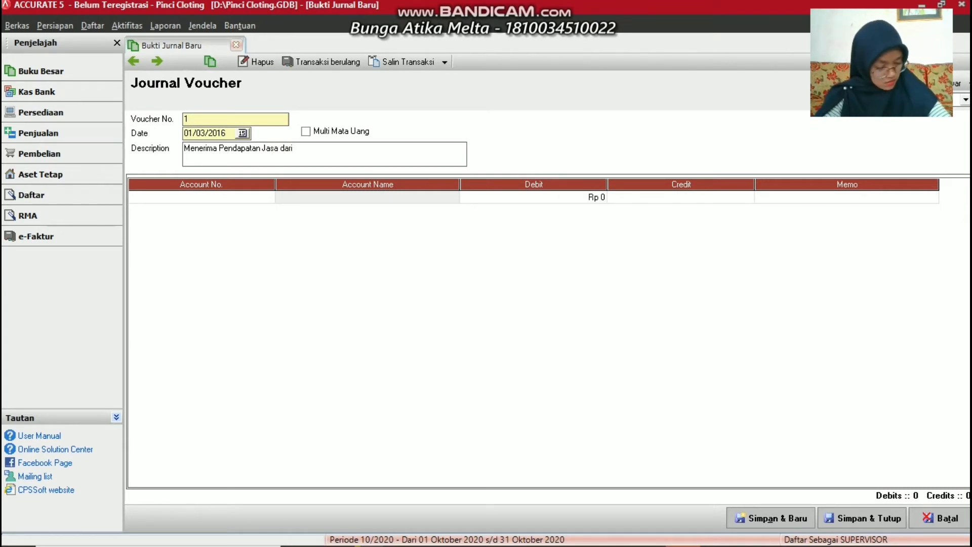
type(" Mal")
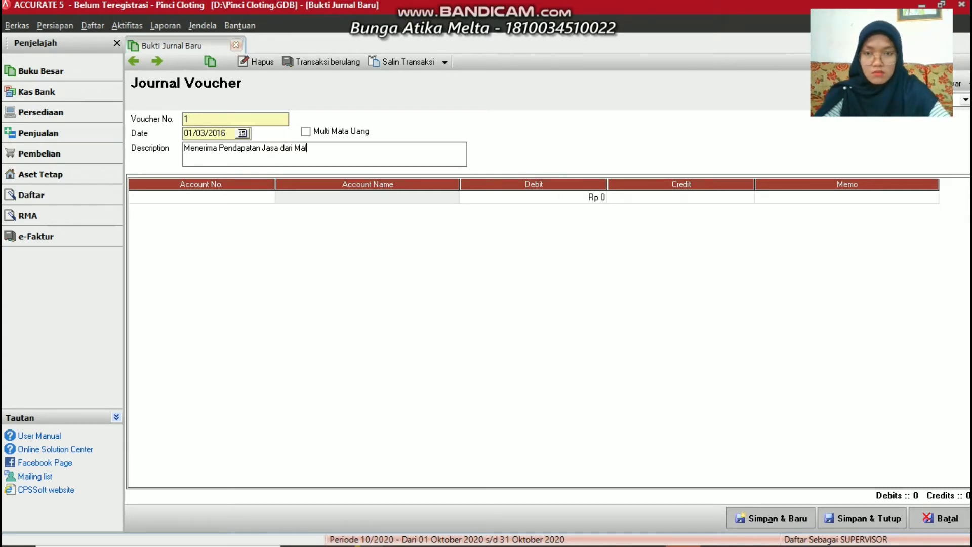
type("ala")
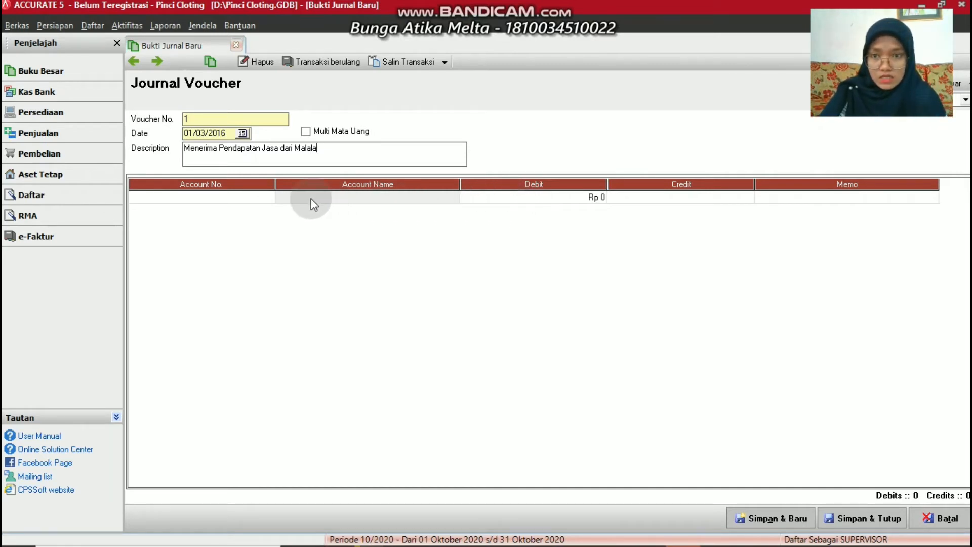
left_click(268, 198)
Debit 1-1100 Cash for Rp 2.300.000 on the voucher's first journal line
left_click(268, 197)
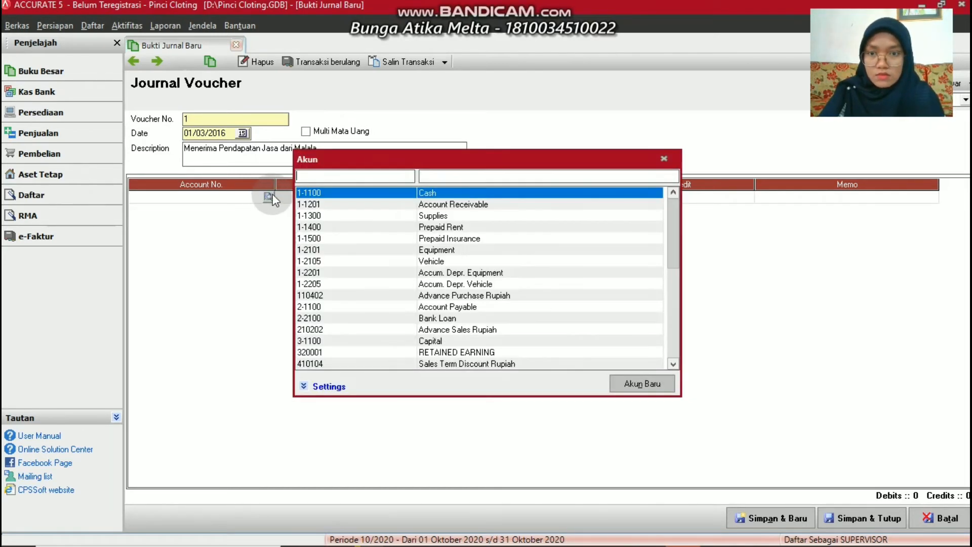
left_click(442, 192)
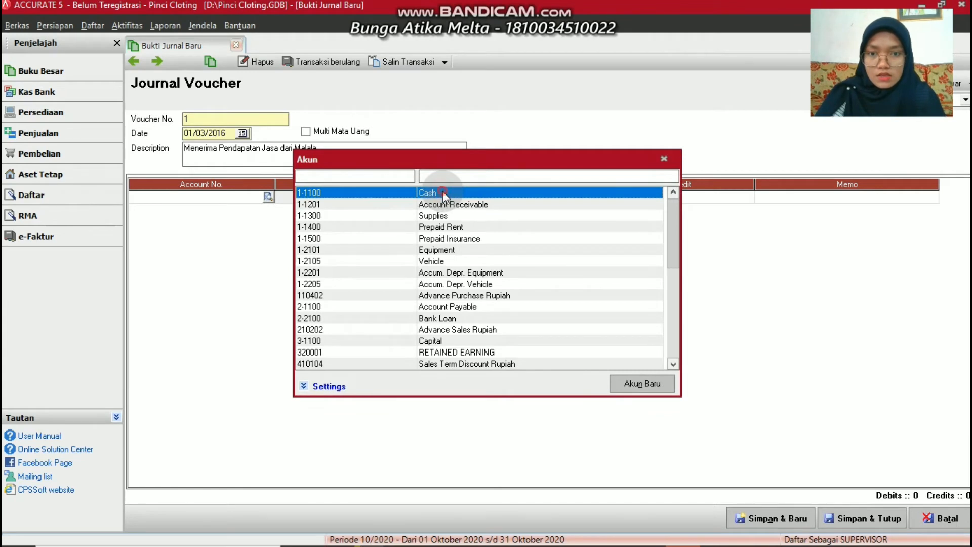
left_click(532, 196)
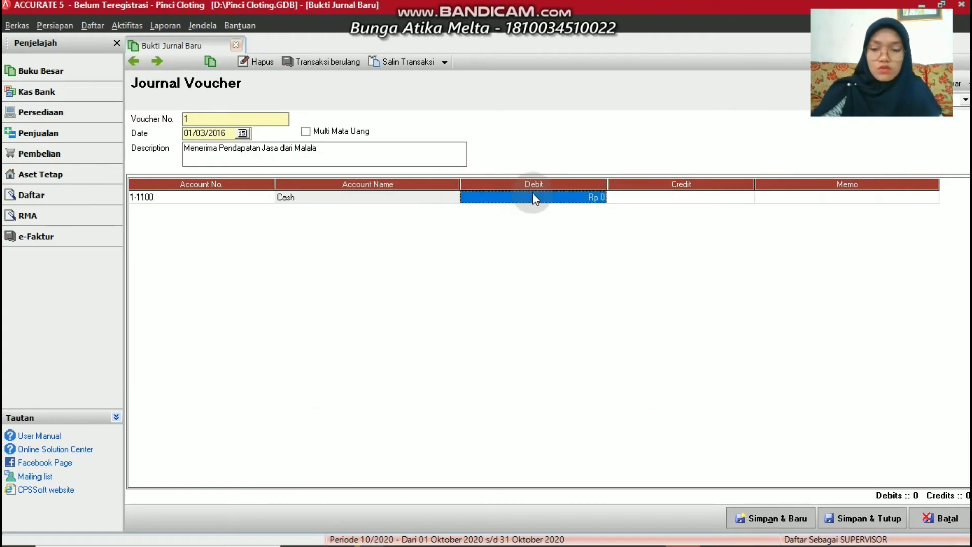
type("2.300.000")
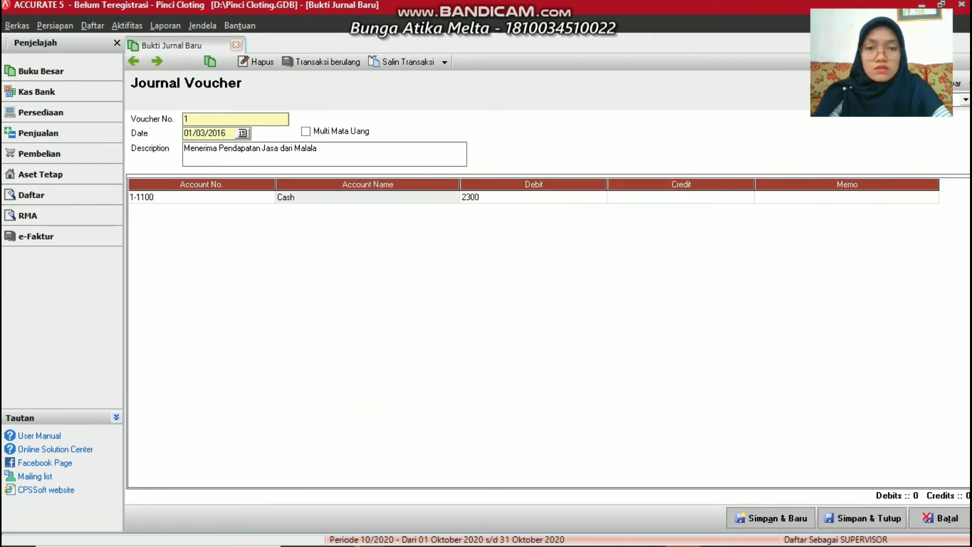
key("Tab")
key("Tab")
key("Tab")
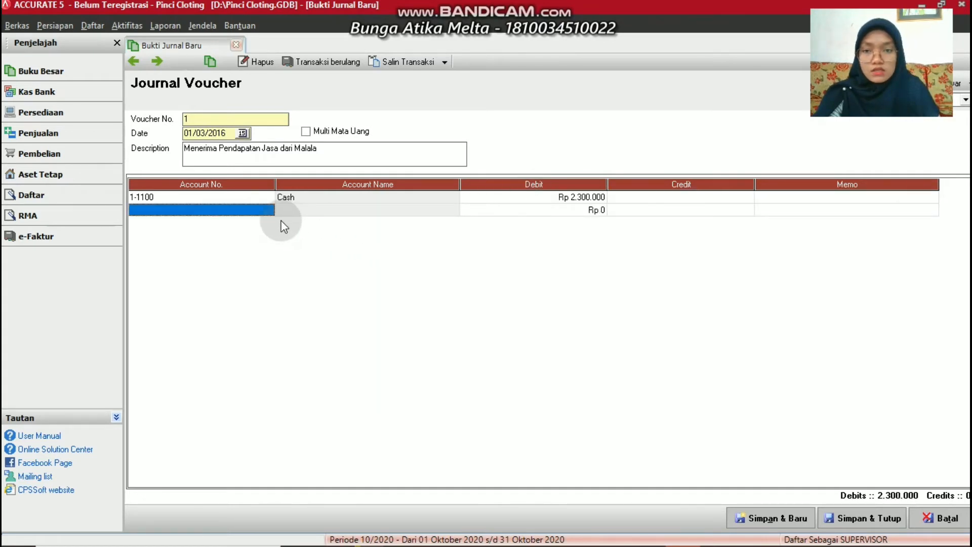
left_click(267, 211)
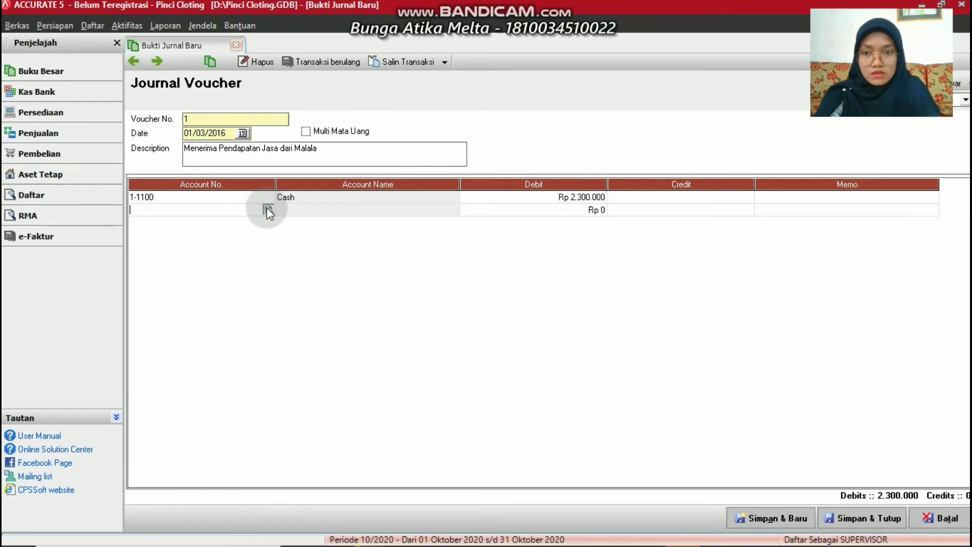
left_click(268, 210)
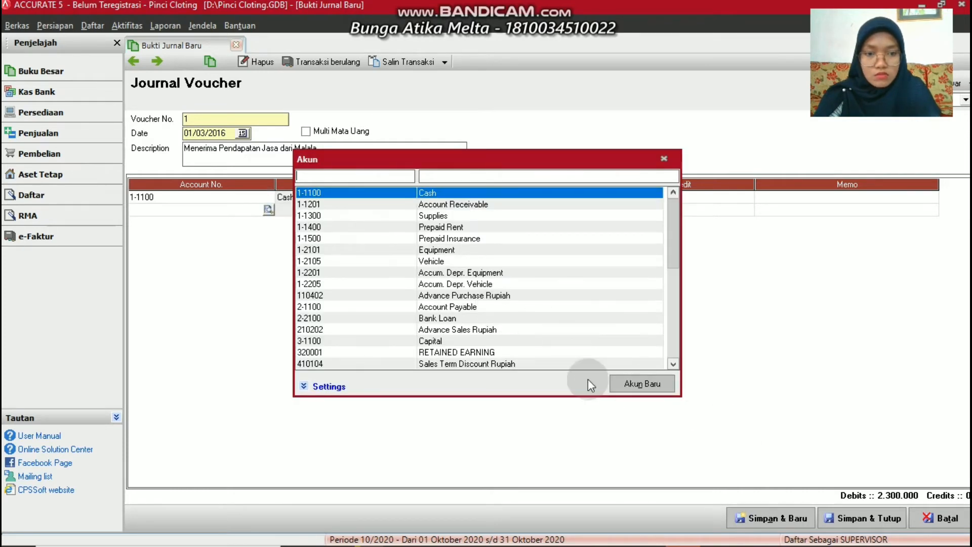
Create Pendapatan account 4-1100 'Service Income' for the second line's 2.300.000 credit
left_click(624, 384)
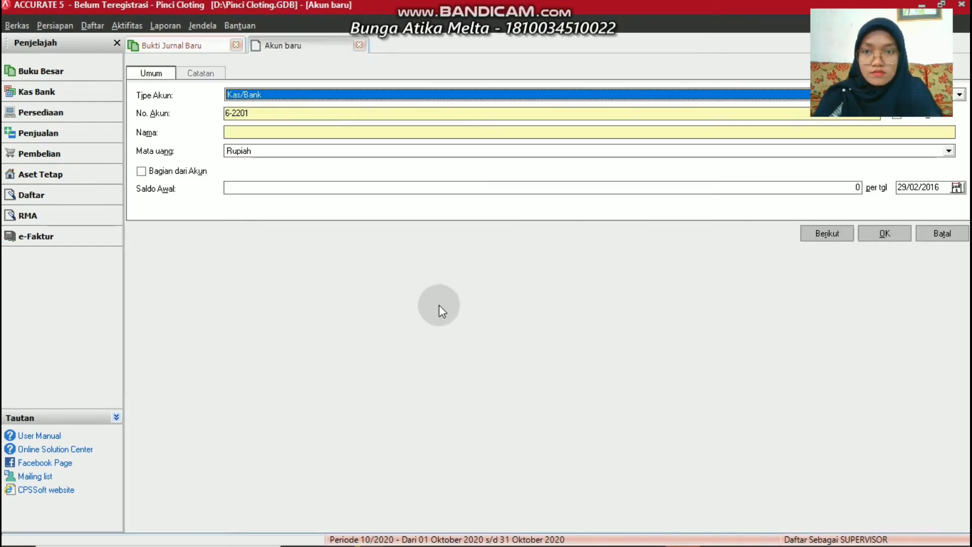
left_click(274, 94)
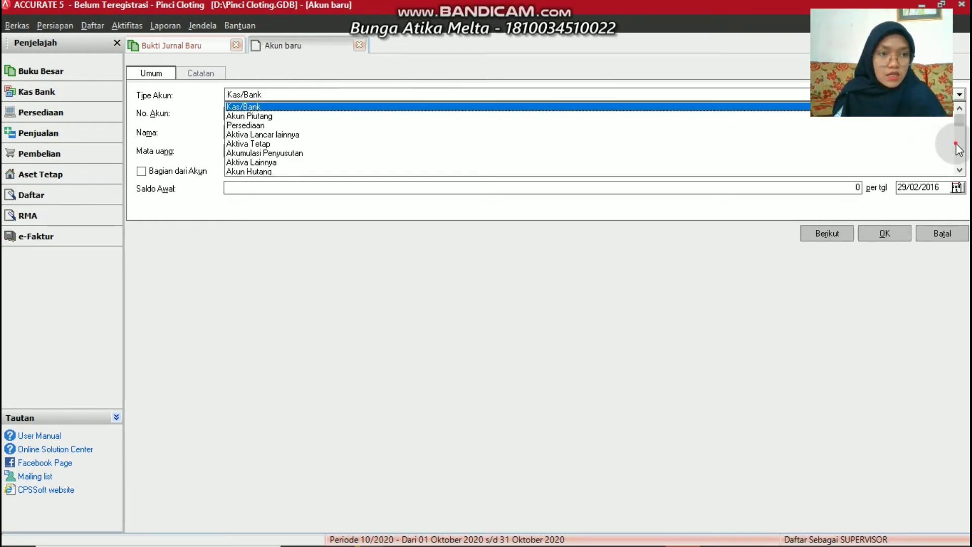
scroll(911, 147, "down", 3)
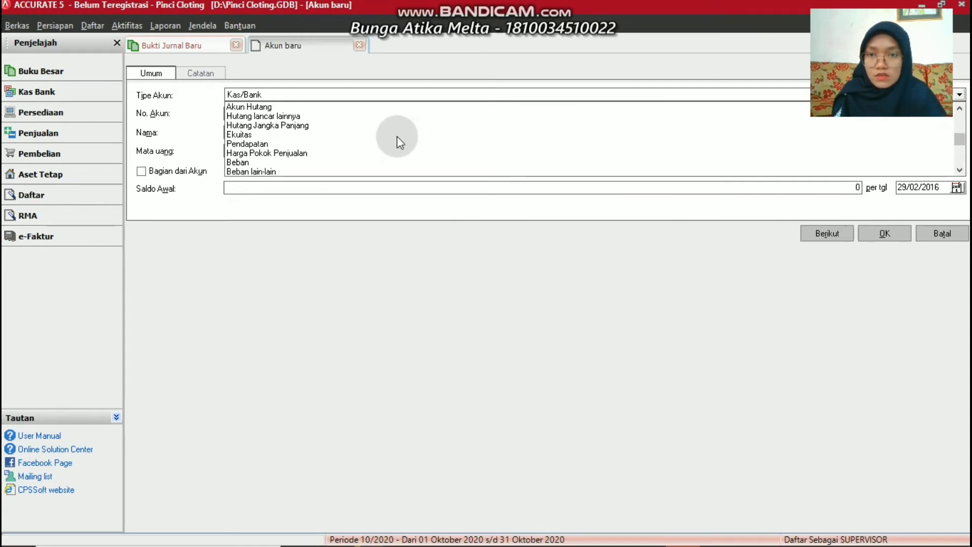
left_click(256, 147)
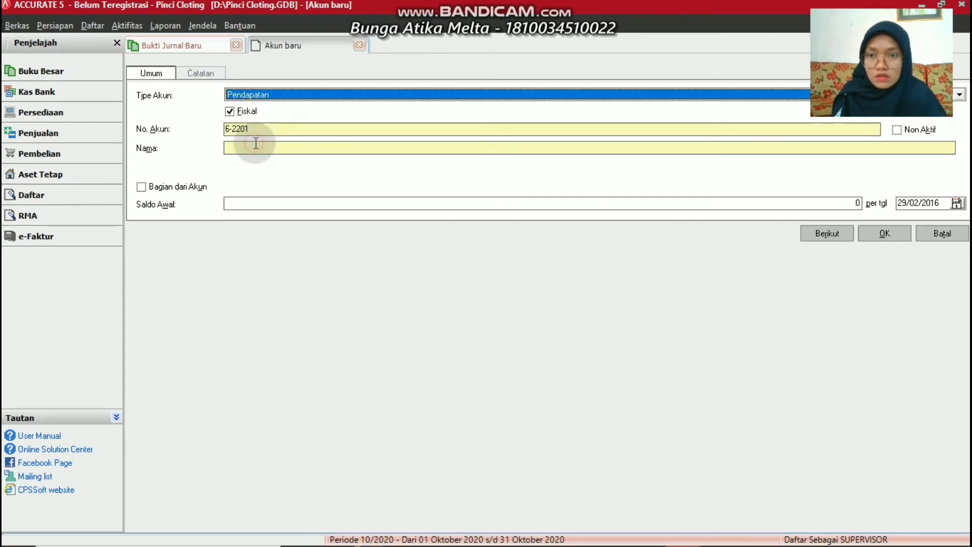
key("BackSpace")
key("BackSpace")
key("BackSpace")
key("BackSpace")
key("BackSpace")
key("BackSpace")
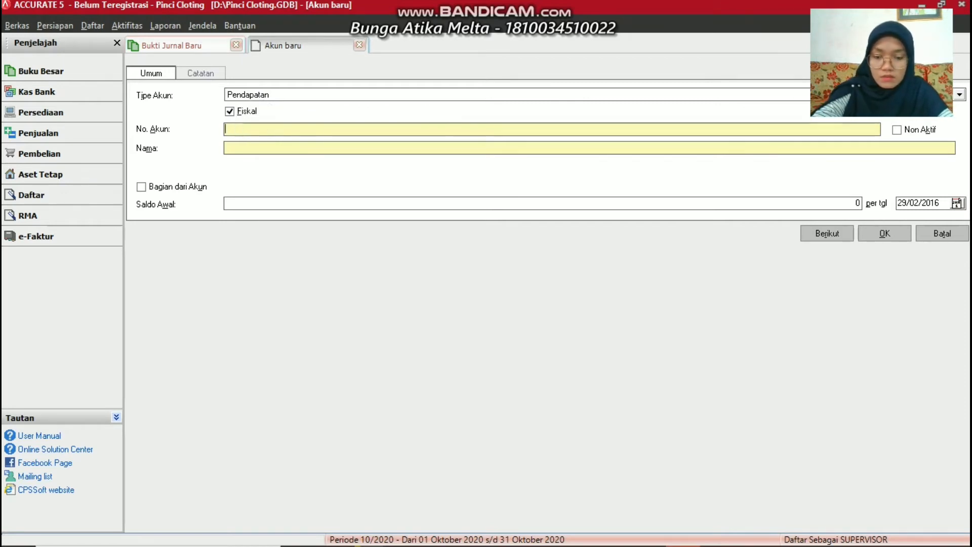
type("4-1100")
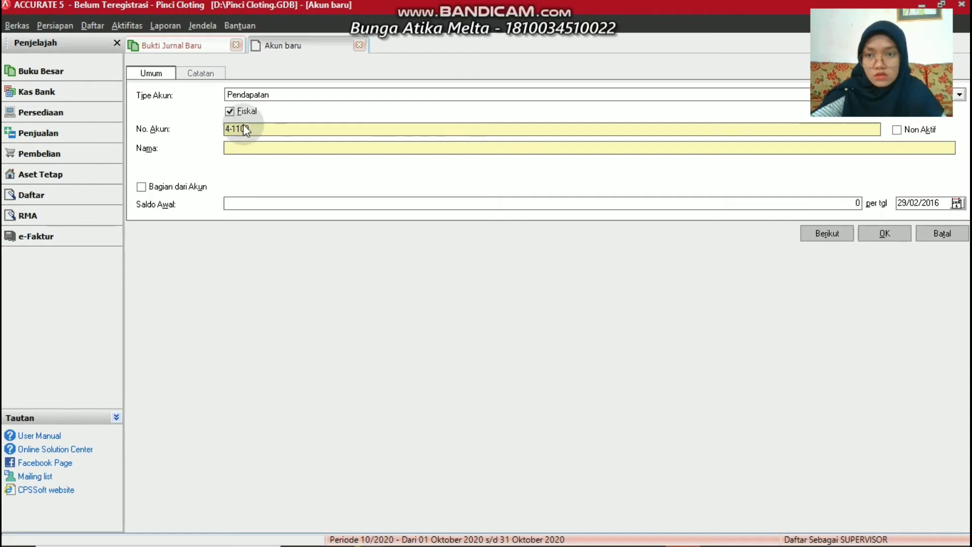
left_click(229, 145)
type("S")
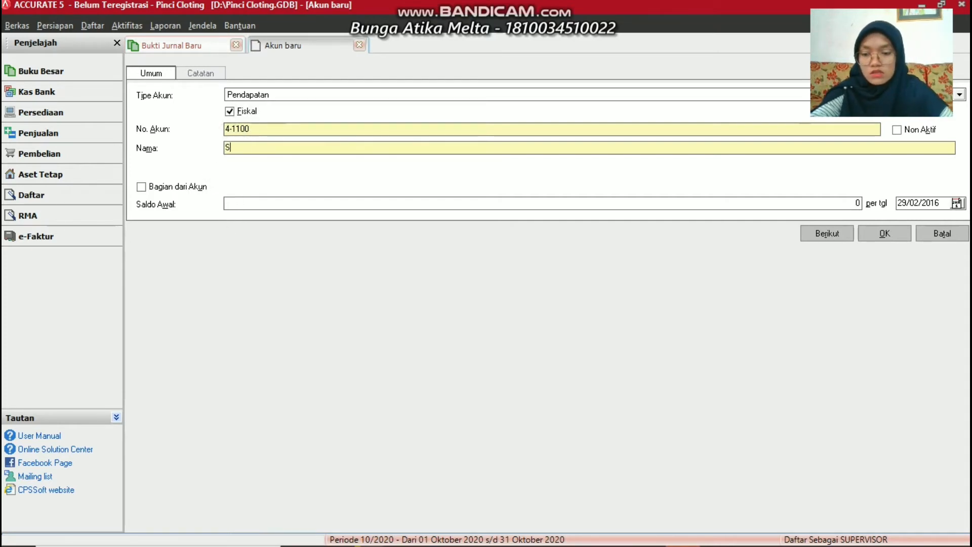
type("ervice ")
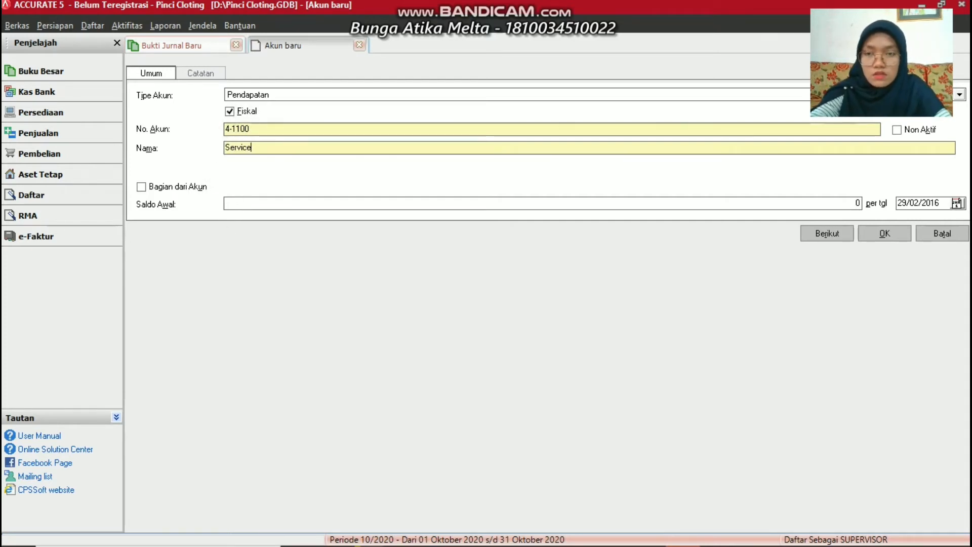
type("Income")
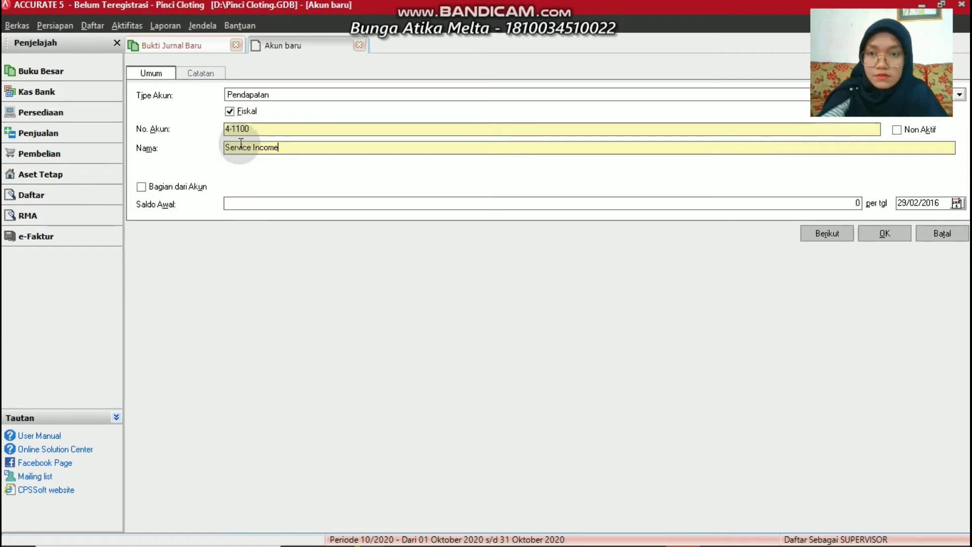
left_click(886, 233)
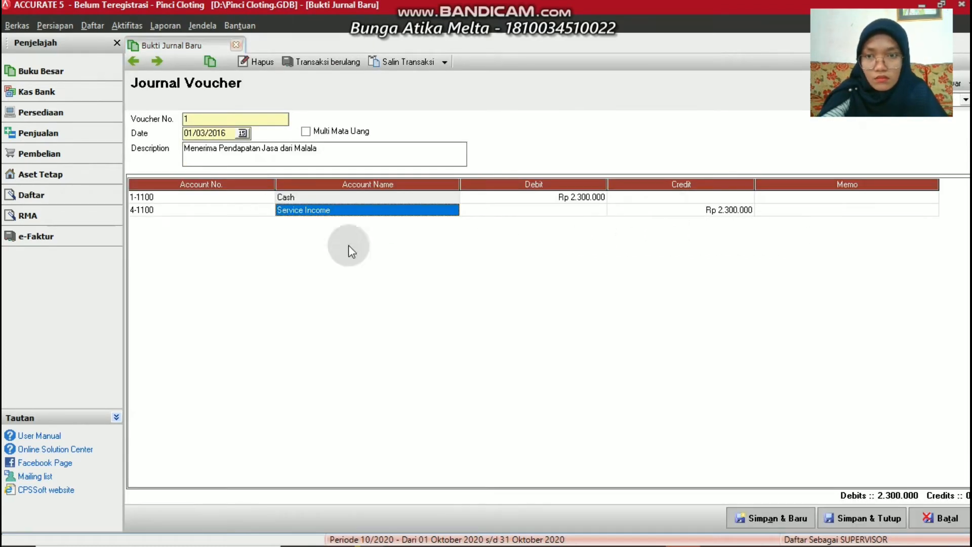
Save voucher 1 and start voucher 2 described 'Membeli Perlengkapan kepada Andala Cloting'
left_click(763, 512)
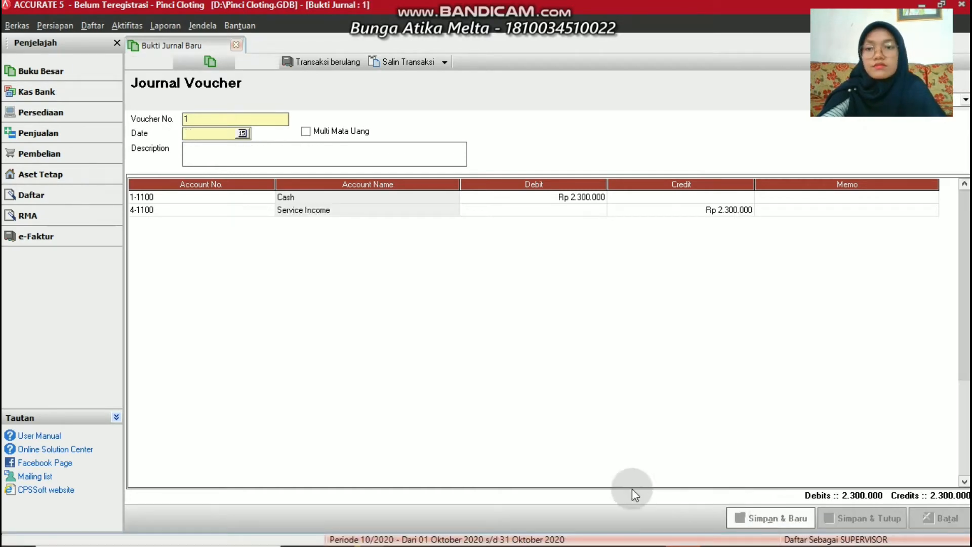
left_click(204, 176)
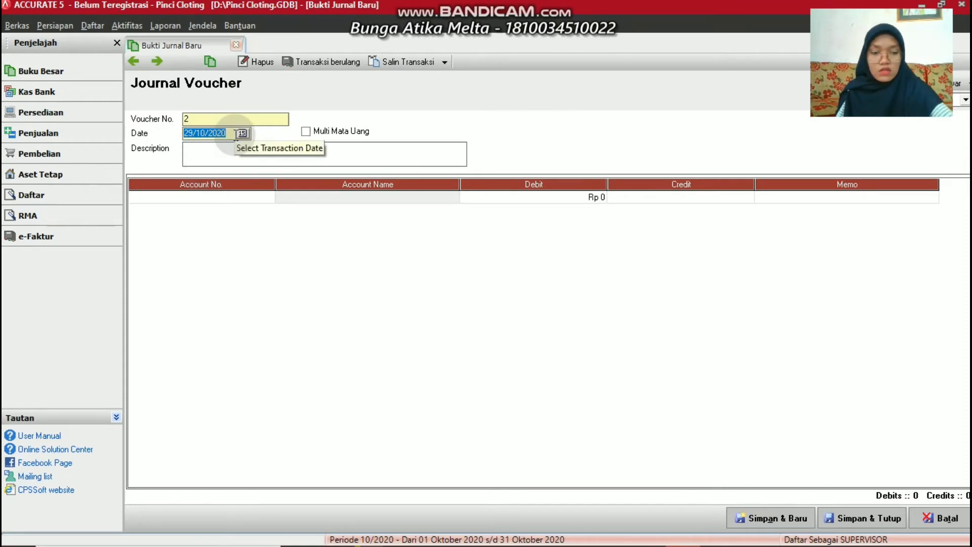
key("BackSpace")
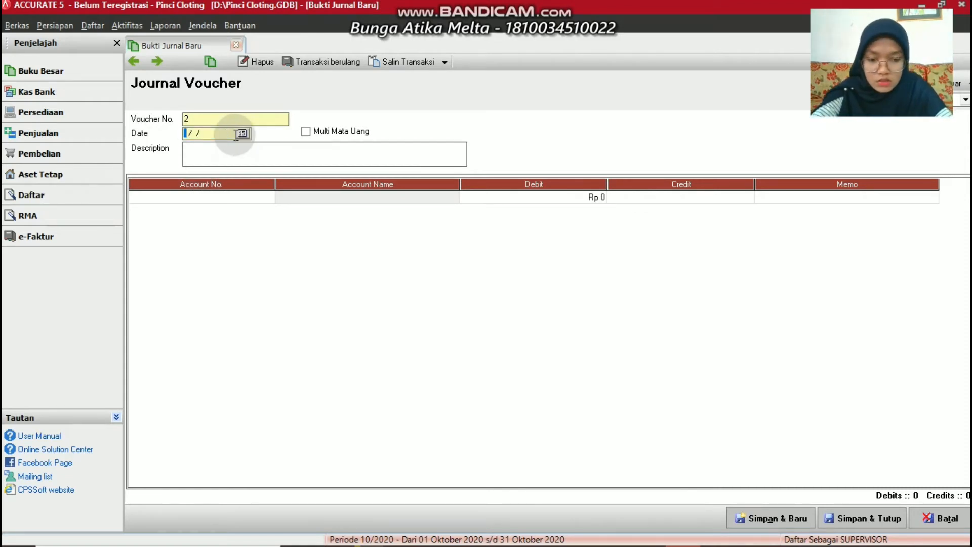
type("01")
type("016")
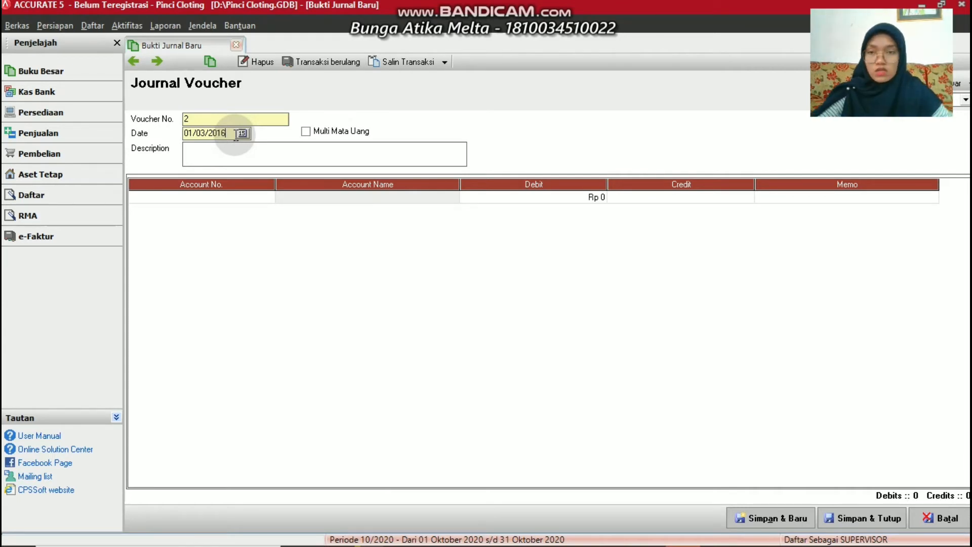
left_click(211, 156)
type("Me")
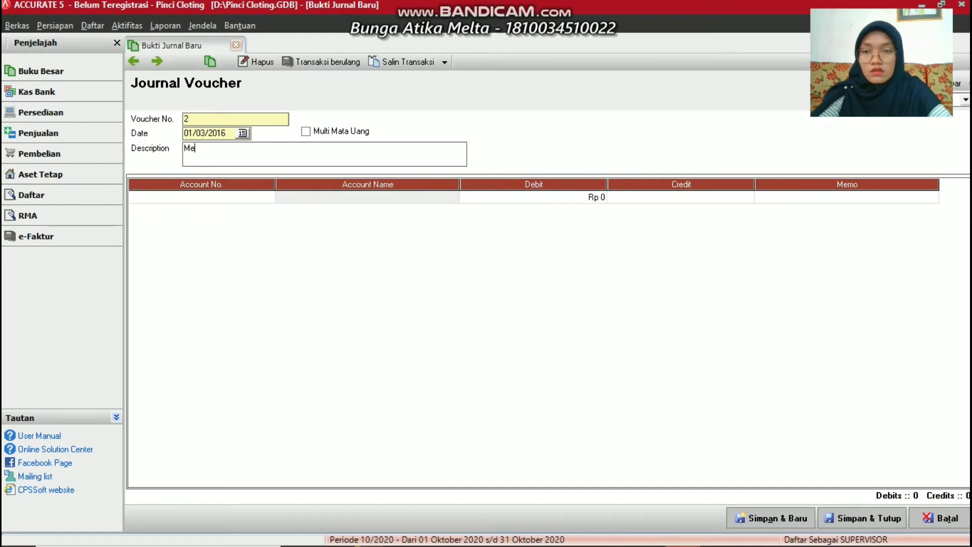
type("mbeli P")
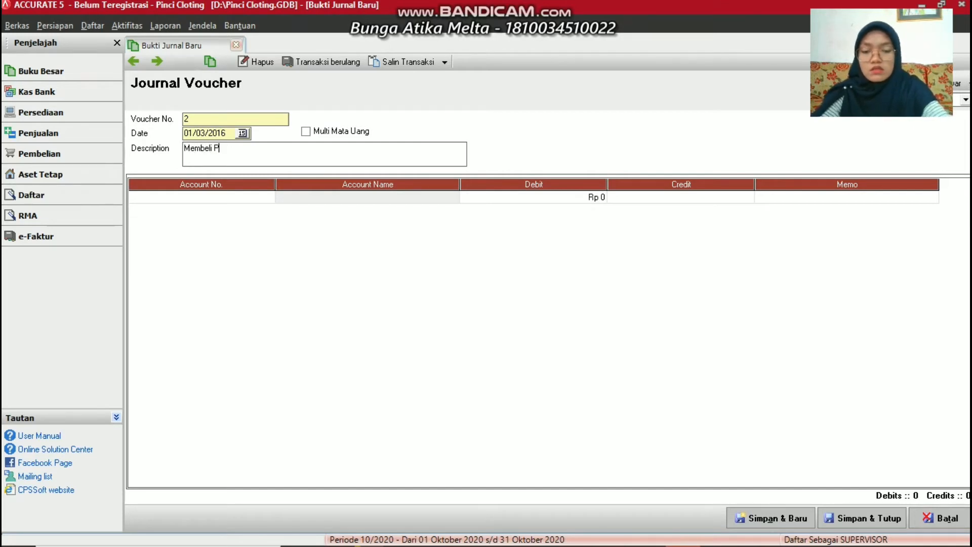
type("erlengkap")
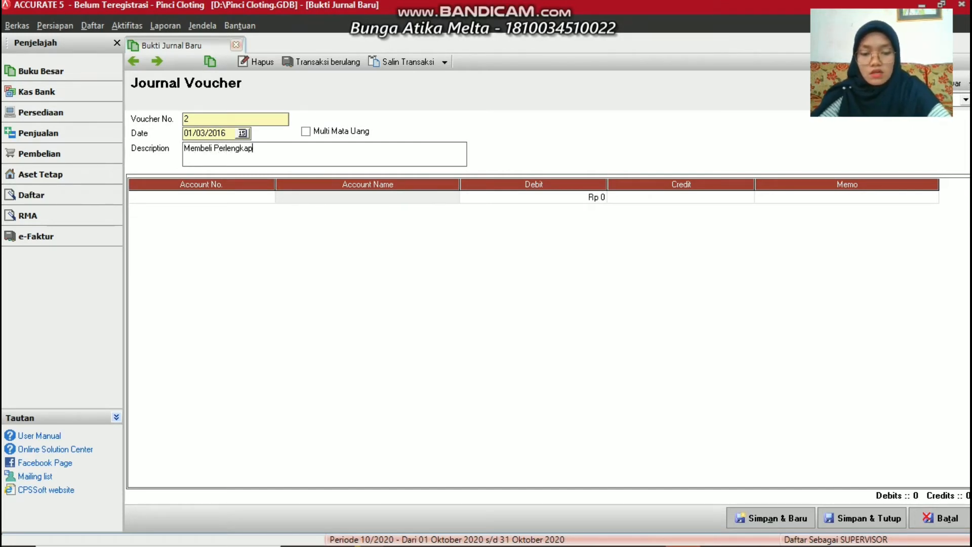
type("an kepad")
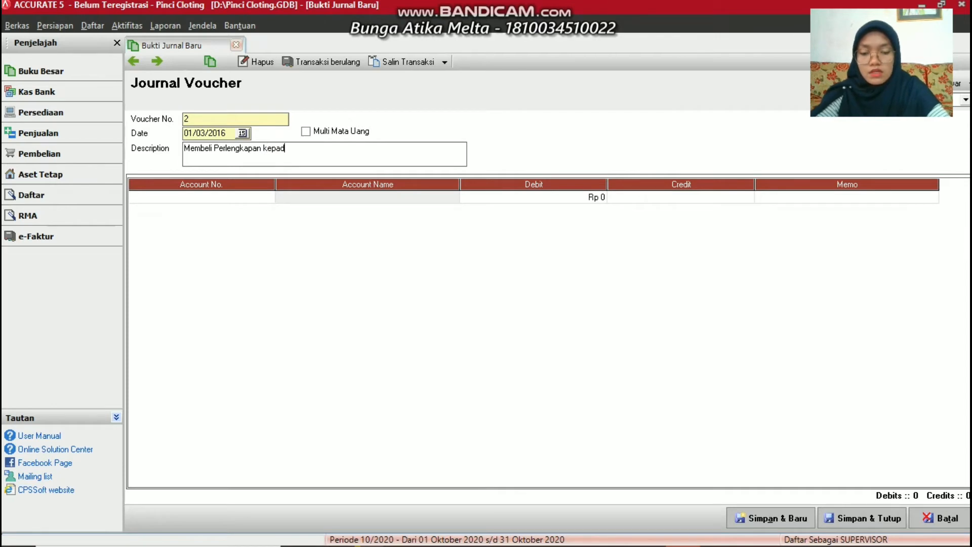
type("a And")
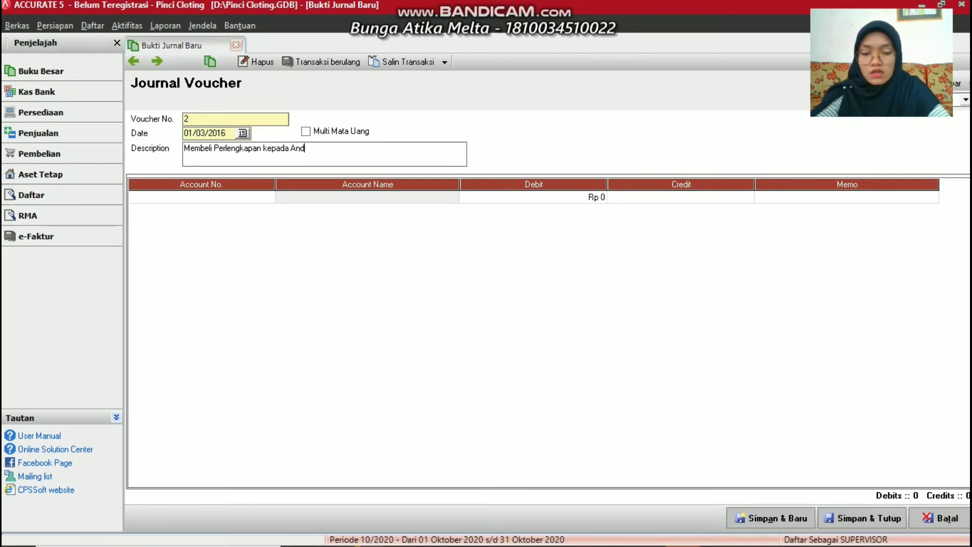
type("ala C")
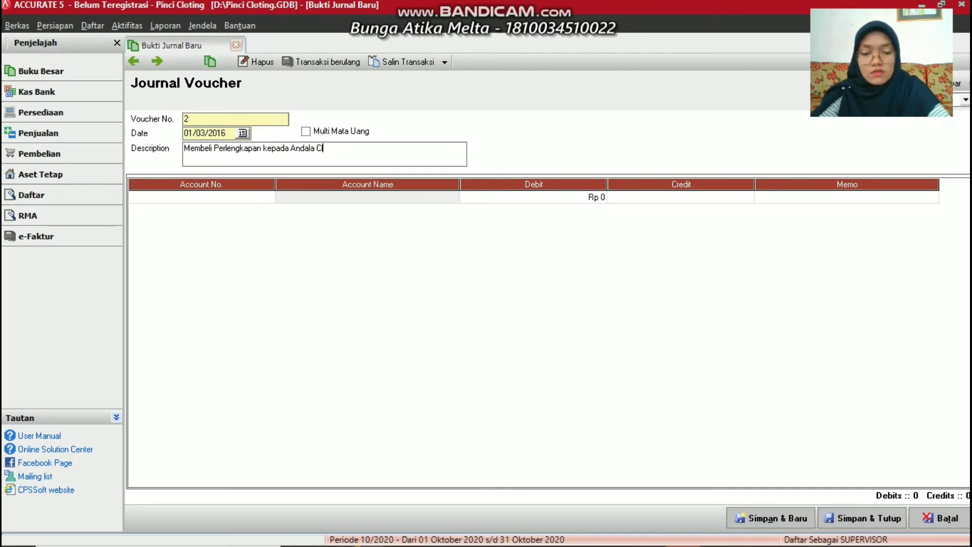
type("loting")
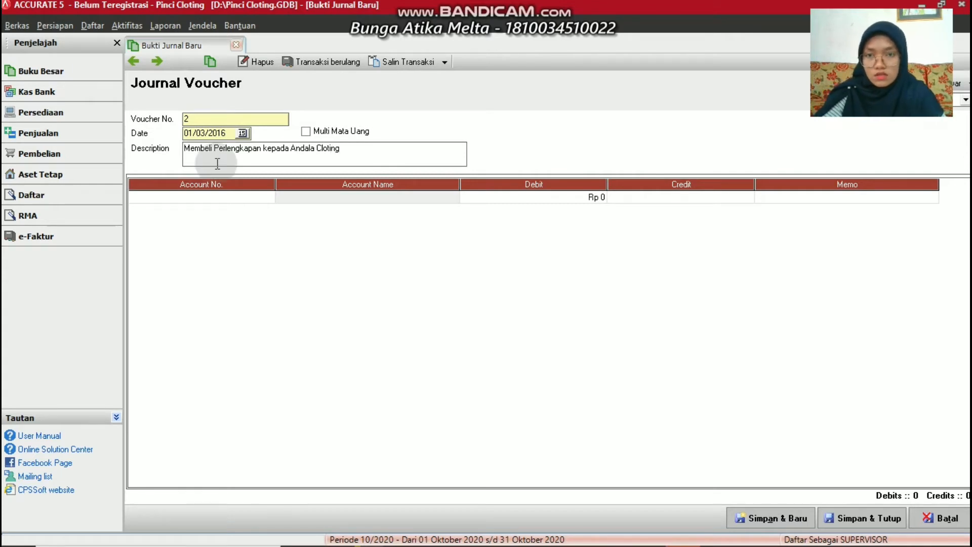
Debit 1-1300 Supplies for 1200000 on voucher 2's first line
left_click(333, 193)
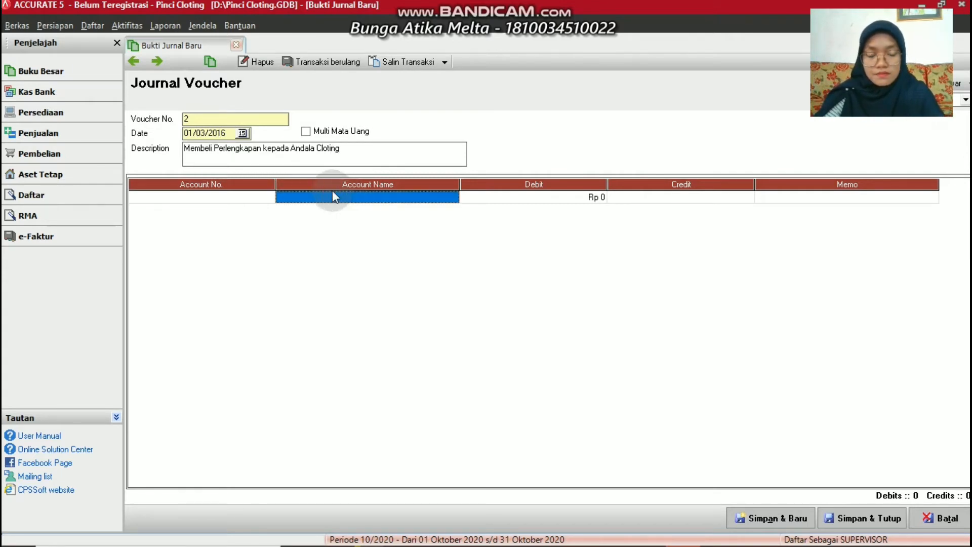
left_click(257, 178)
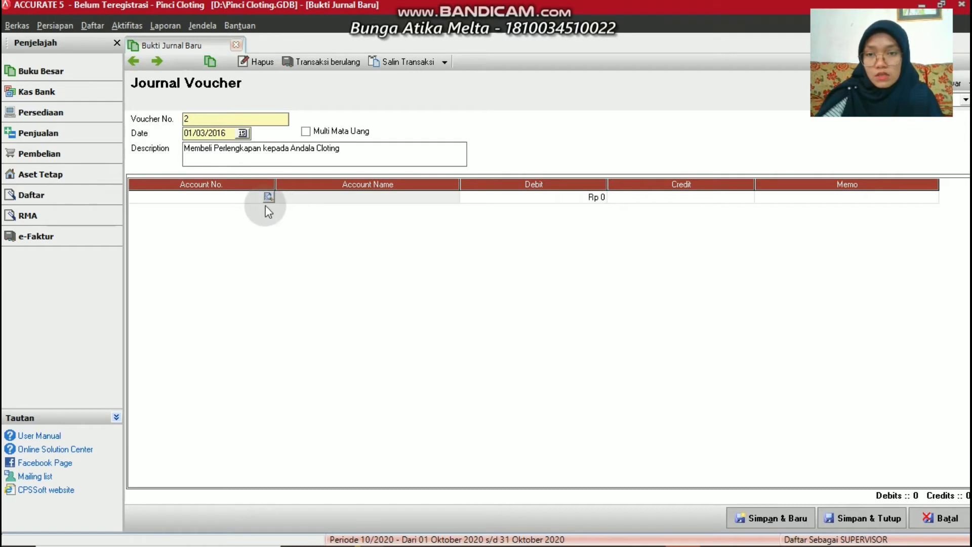
left_click(267, 197)
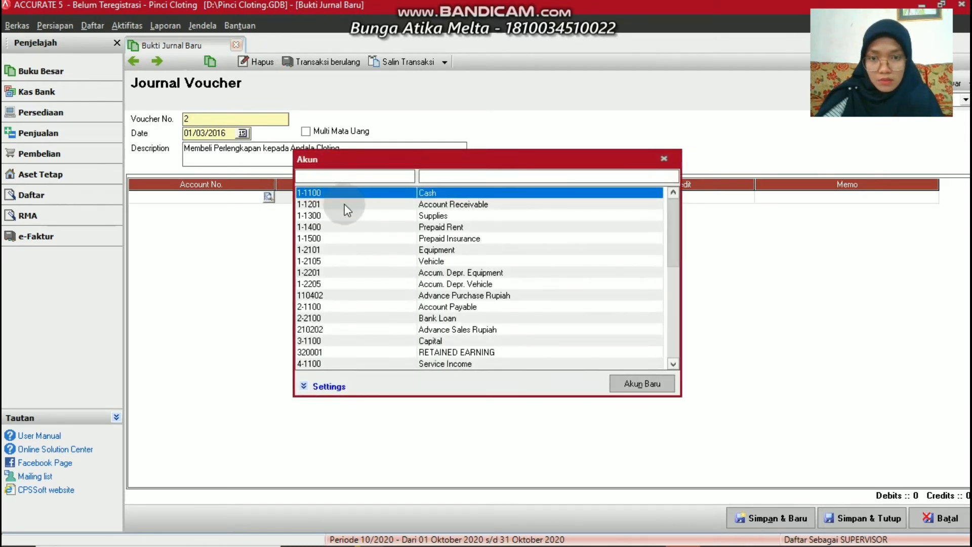
left_click(427, 214)
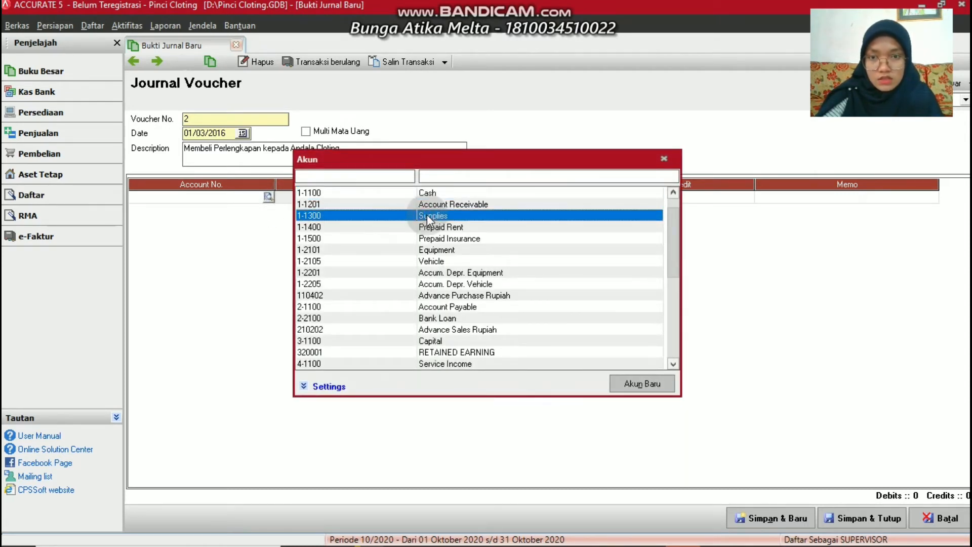
double_click(443, 214)
left_click(488, 198)
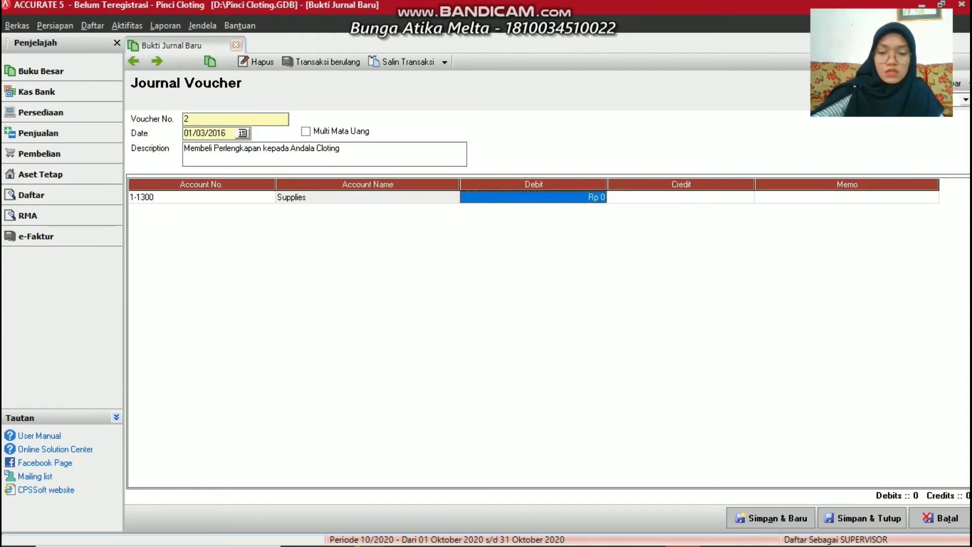
type("1200000")
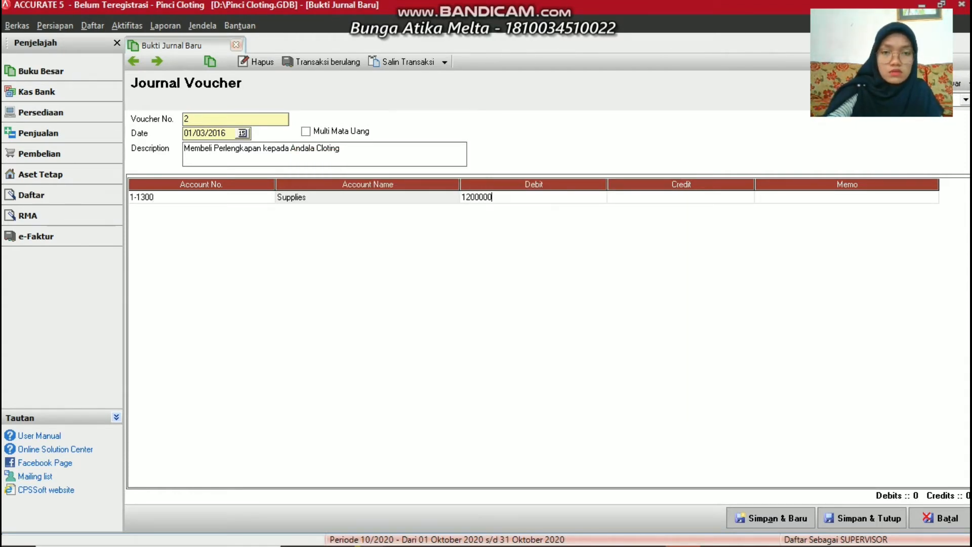
key("Return")
key("Return")
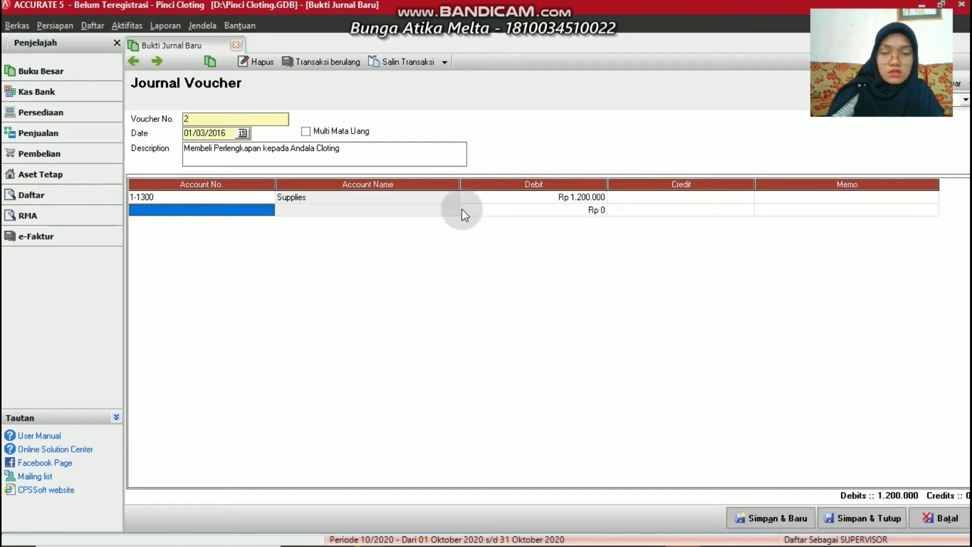
Credit 1-1100 Cash on the second line and save voucher 2
double_click(271, 206)
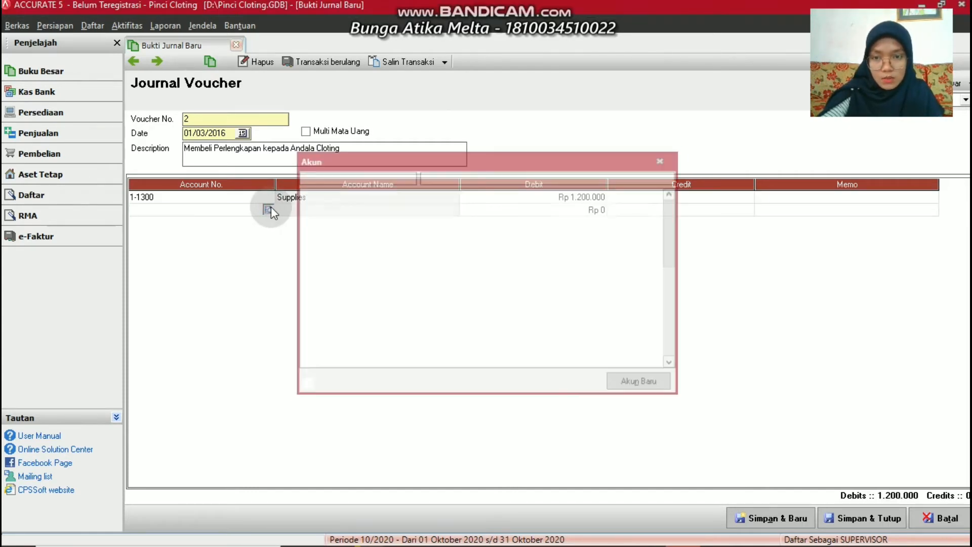
double_click(428, 193)
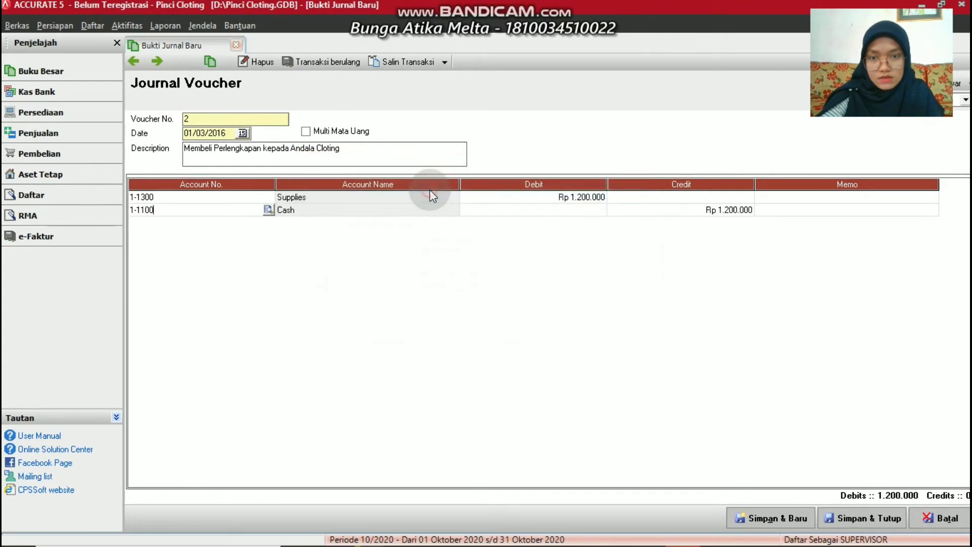
left_click(780, 518)
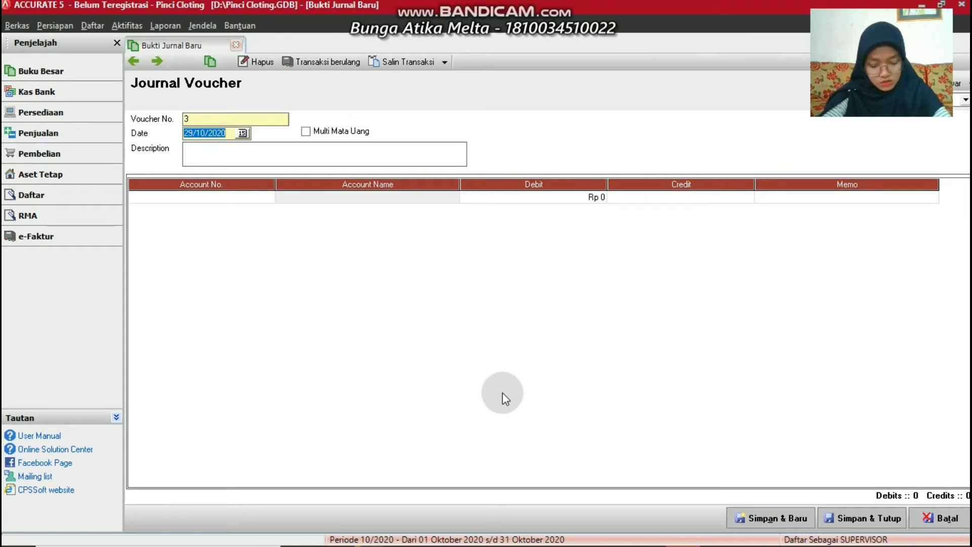
Date voucher 3 03/03/2016 with description 'Membeli Perlengkapan'
type("03/")
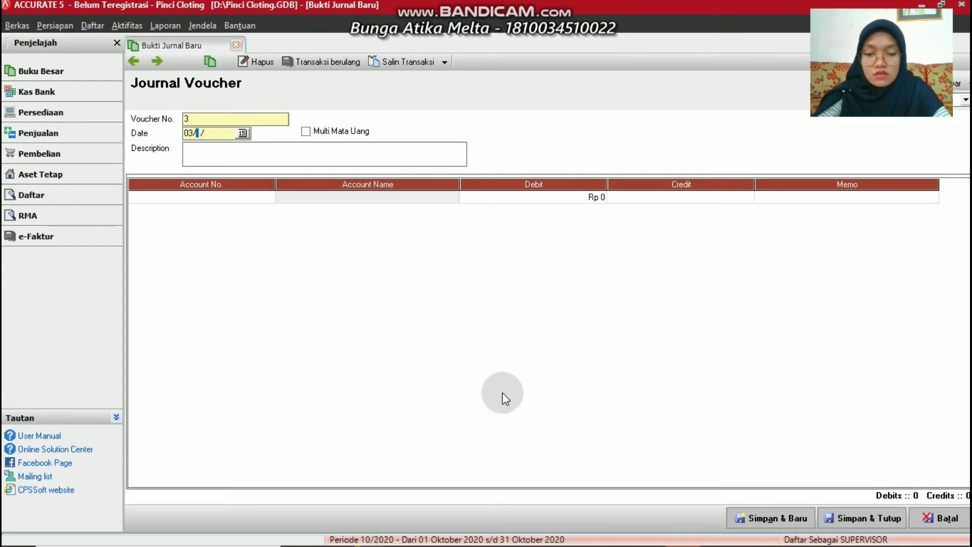
type("03/2016")
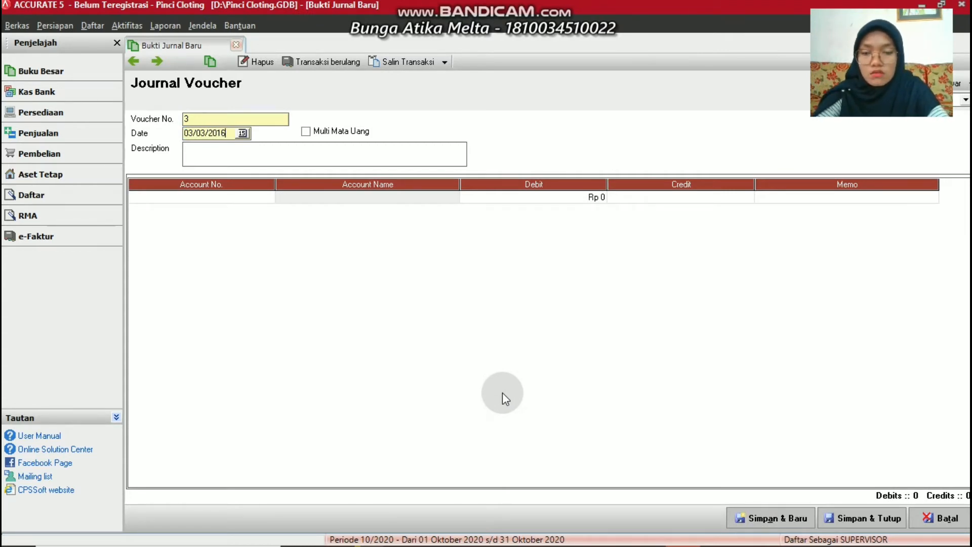
left_click(212, 158)
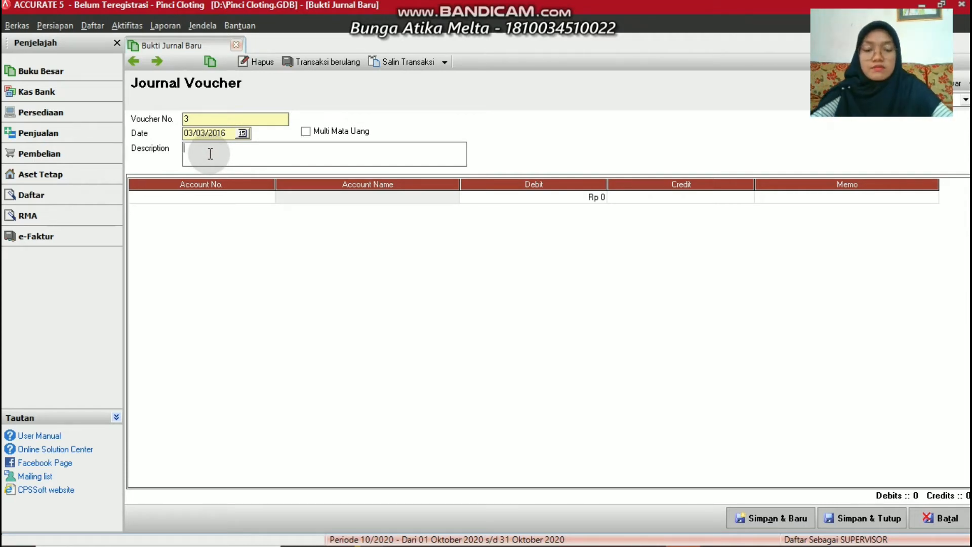
type("Membel")
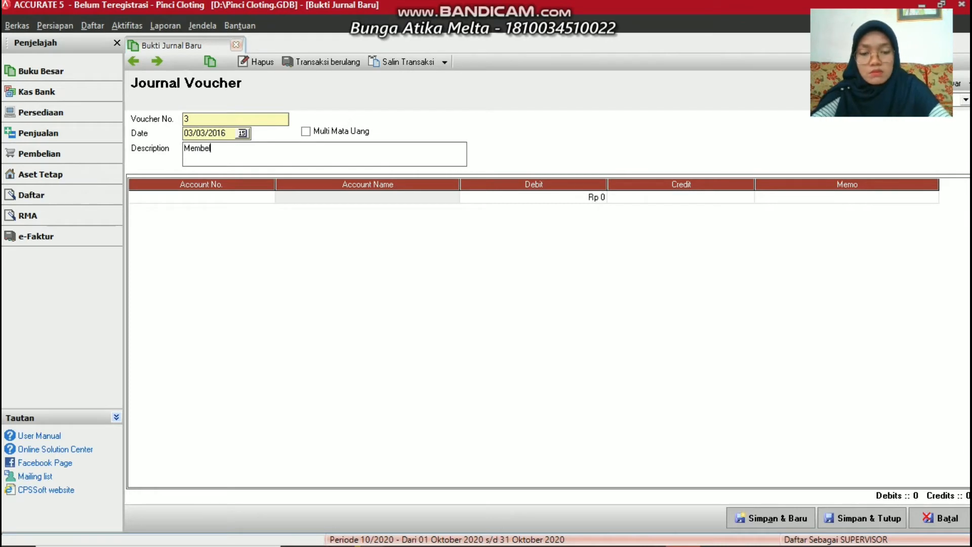
type("i Perle")
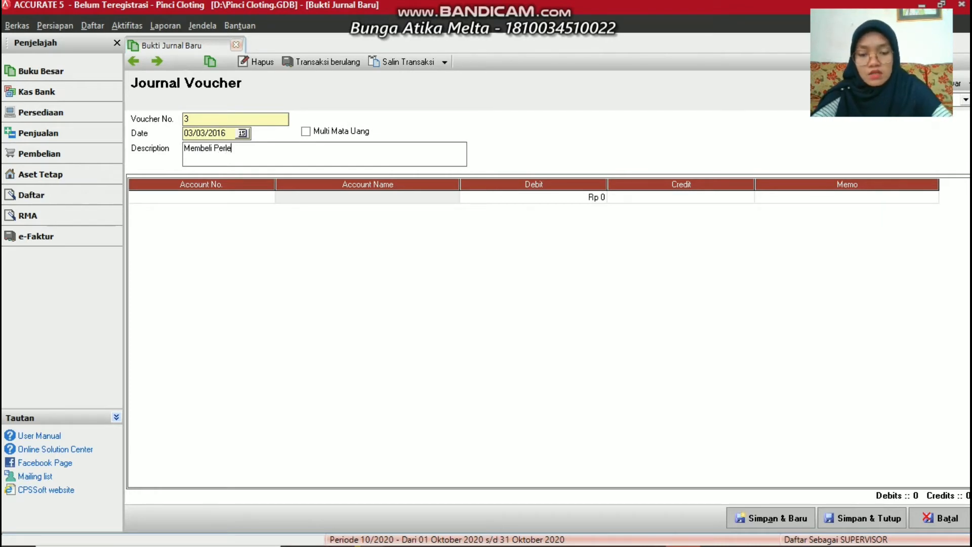
type("ngkapan")
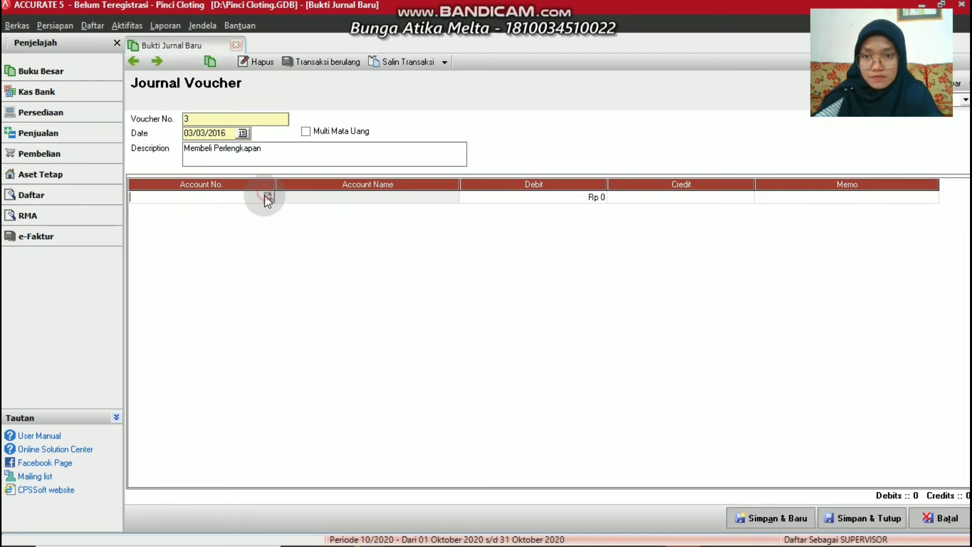
Debit 1-1300 Supplies for 350.000 on the first journal line
left_click(268, 196)
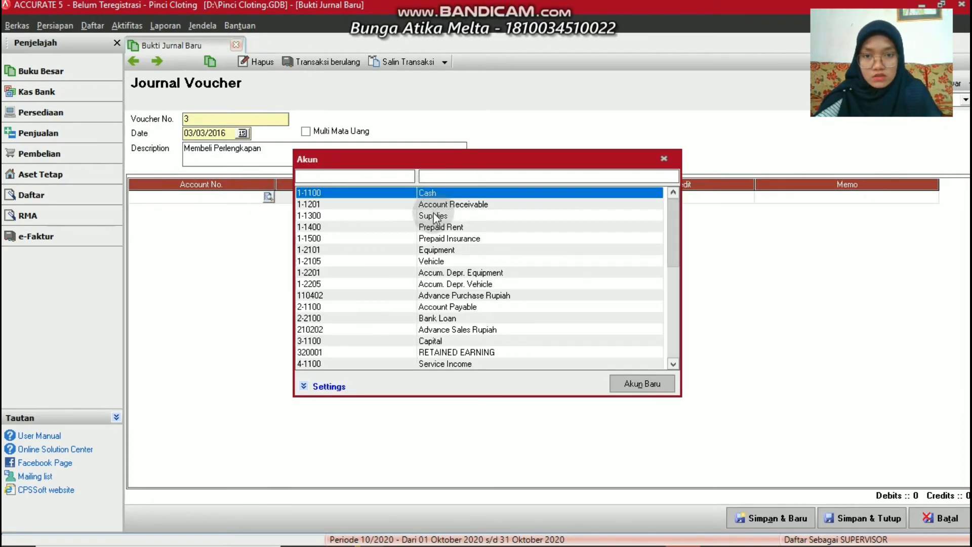
left_click(435, 216)
double_click(437, 213)
left_click(475, 197)
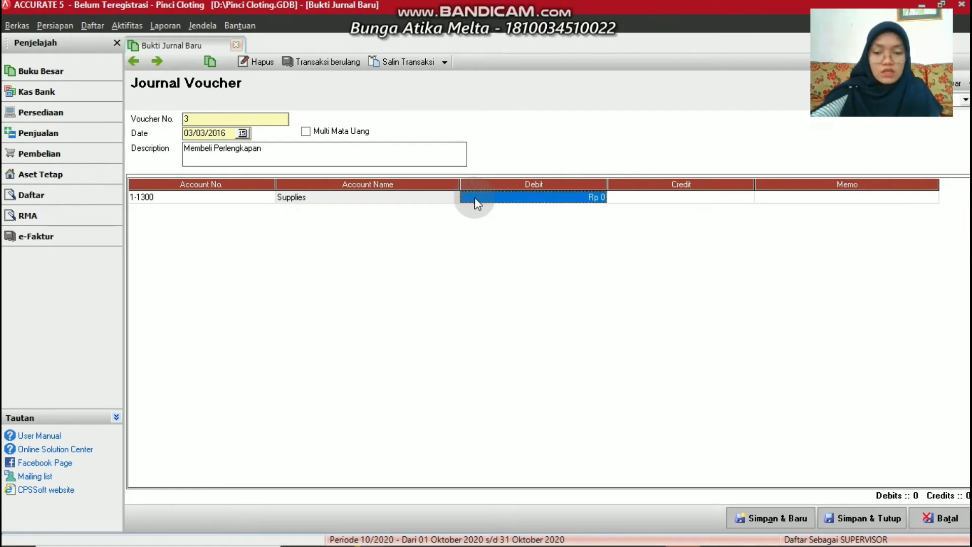
type("350.000")
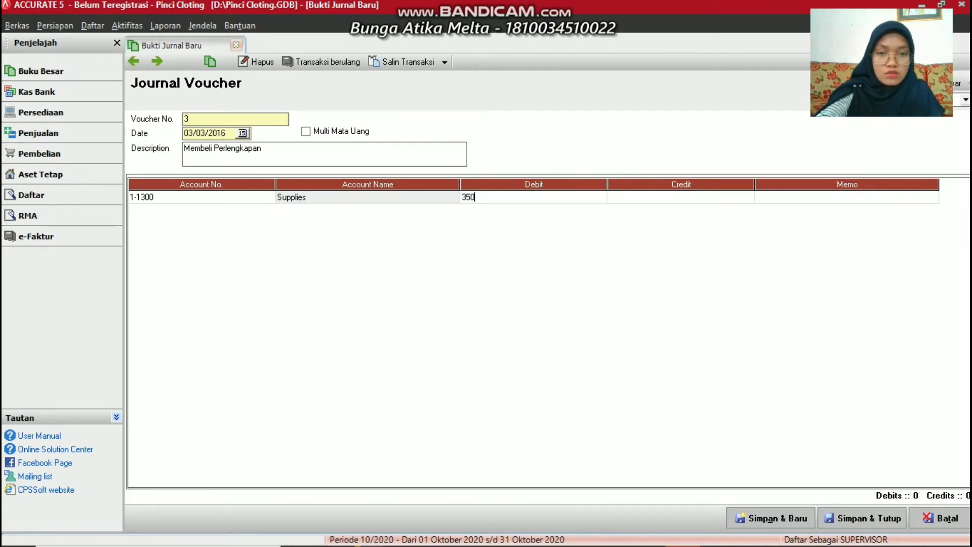
key("Tab")
key("Tab")
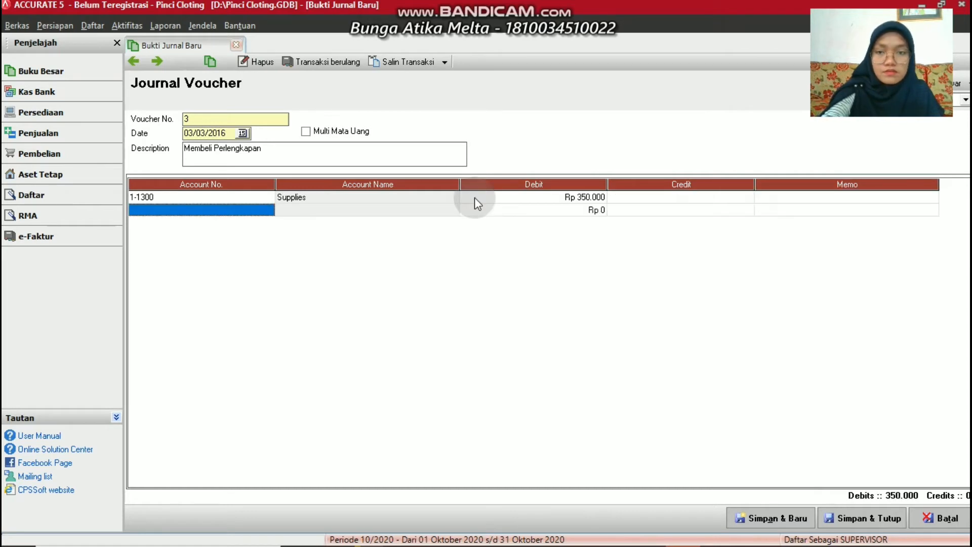
Credit 1-1100 Cash on the second line and save voucher 3
key("Tab")
left_click(272, 211)
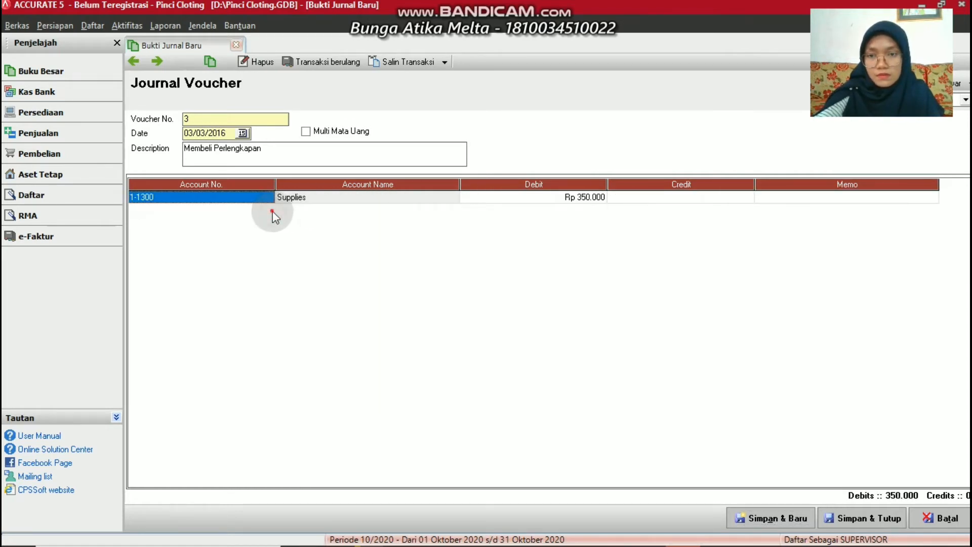
left_click(638, 197)
key("Tab")
key("Tab")
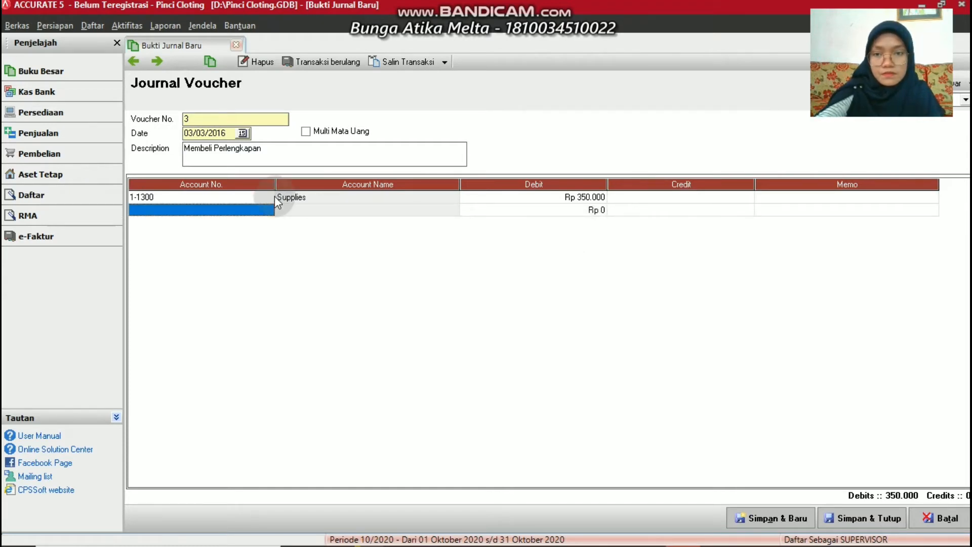
left_click(265, 207)
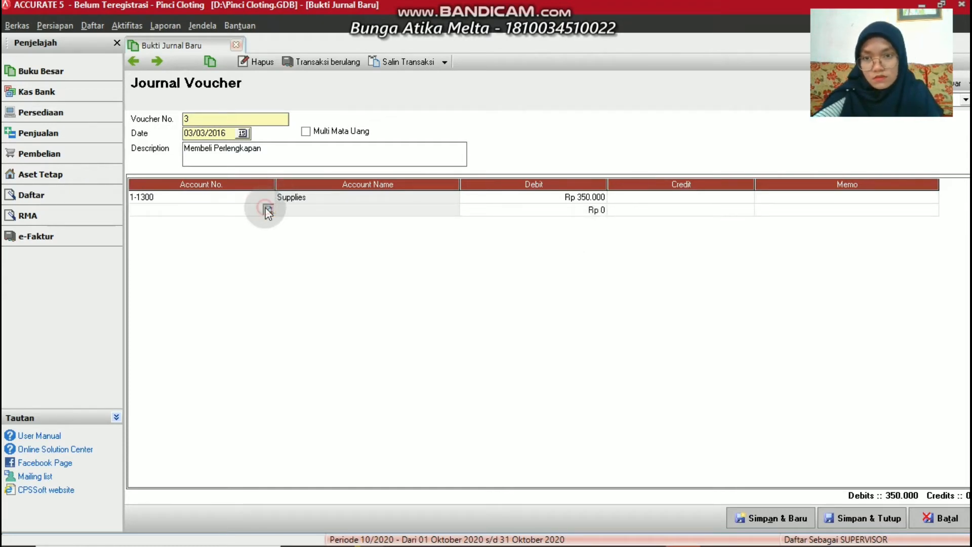
left_click(267, 209)
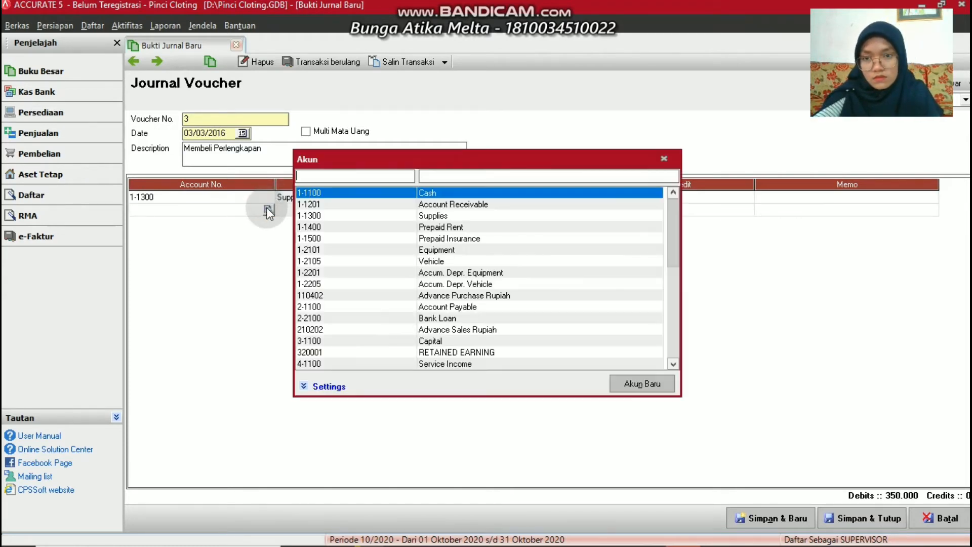
double_click(430, 194)
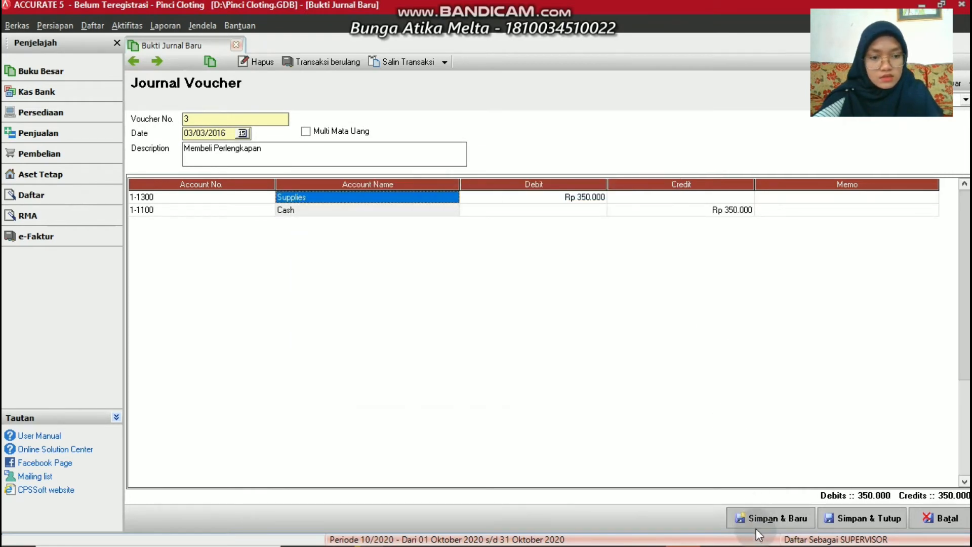
left_click(759, 513)
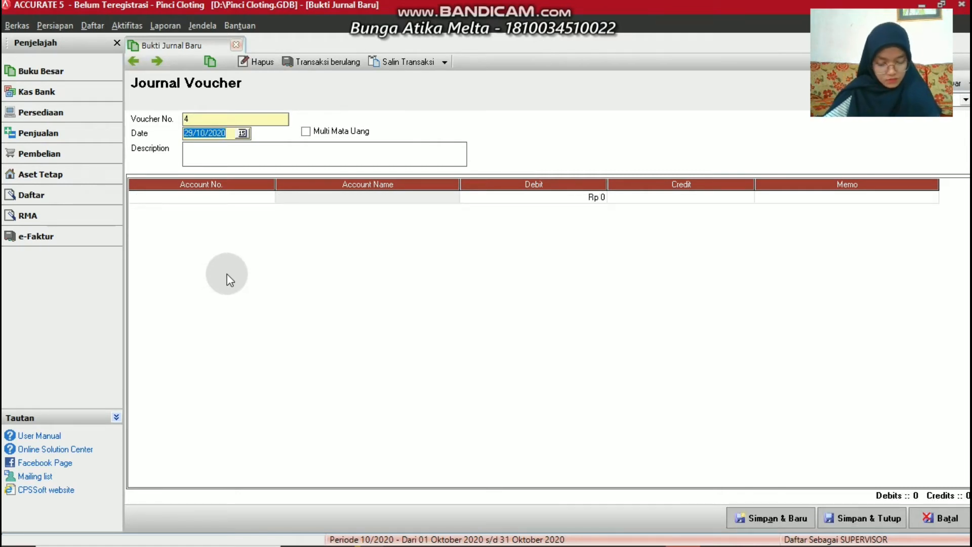
Date voucher 4 04/03/2016 and describe it as a receivable collection from the customer
type("04/03/2")
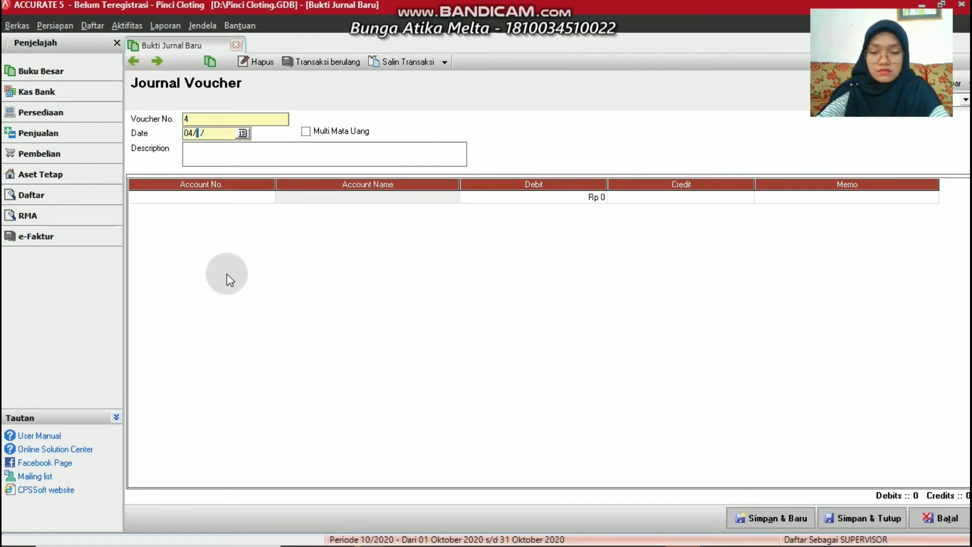
type("016")
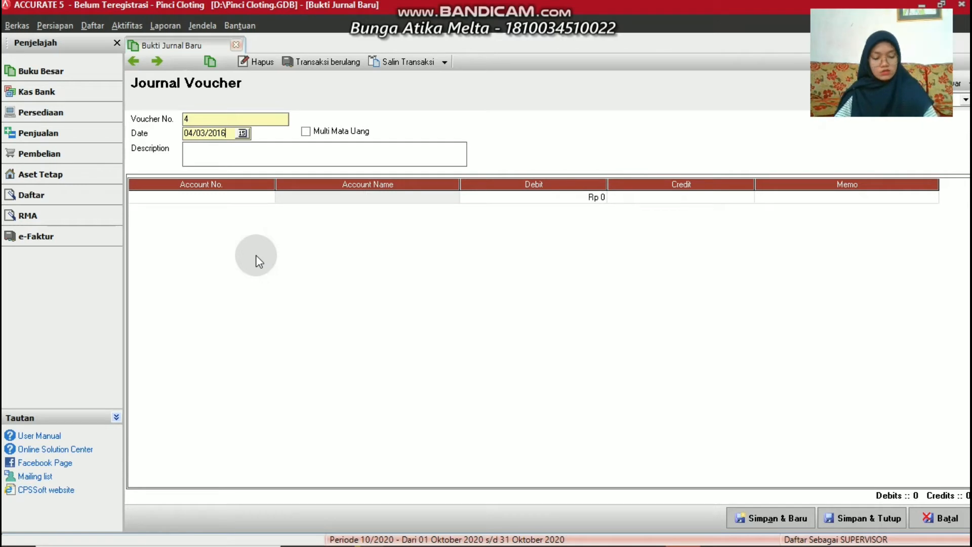
left_click(232, 151)
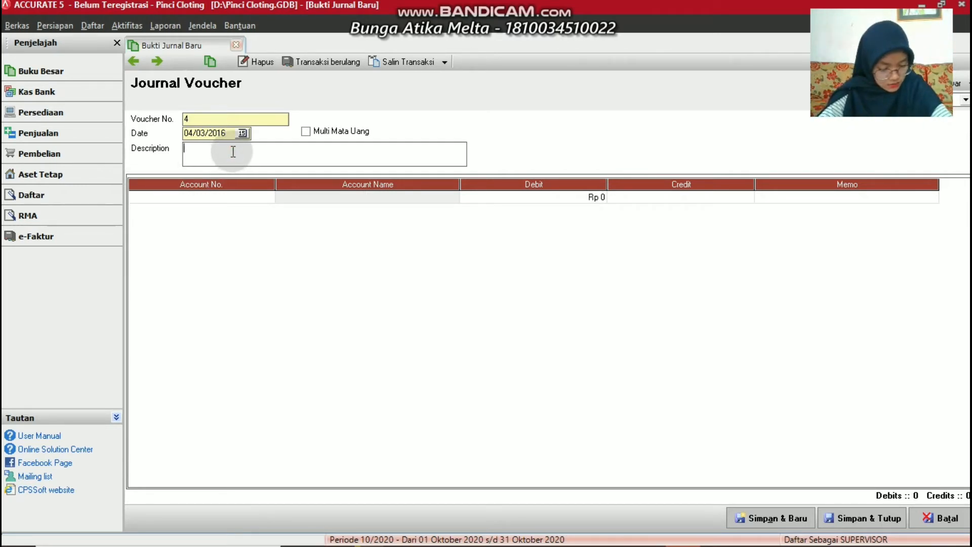
type("Me")
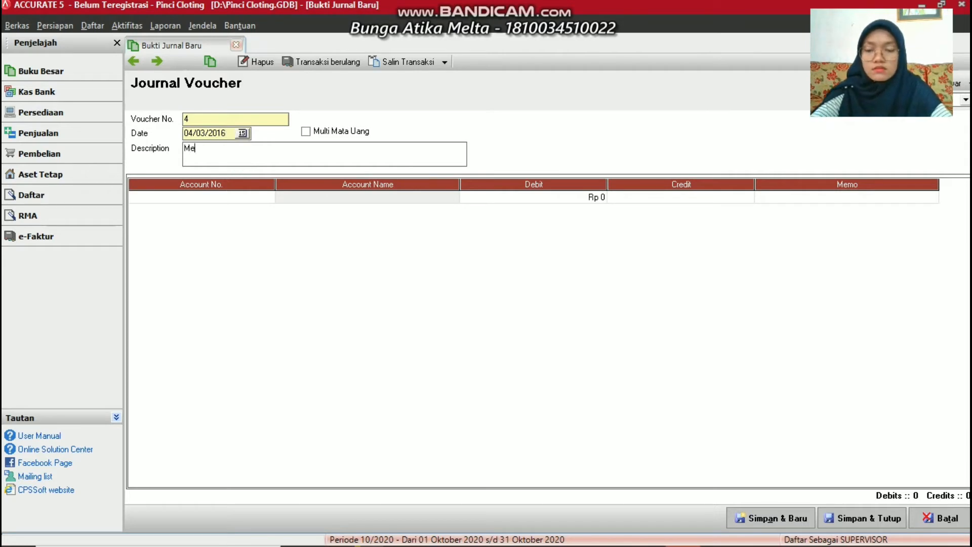
type("nerima Pit")
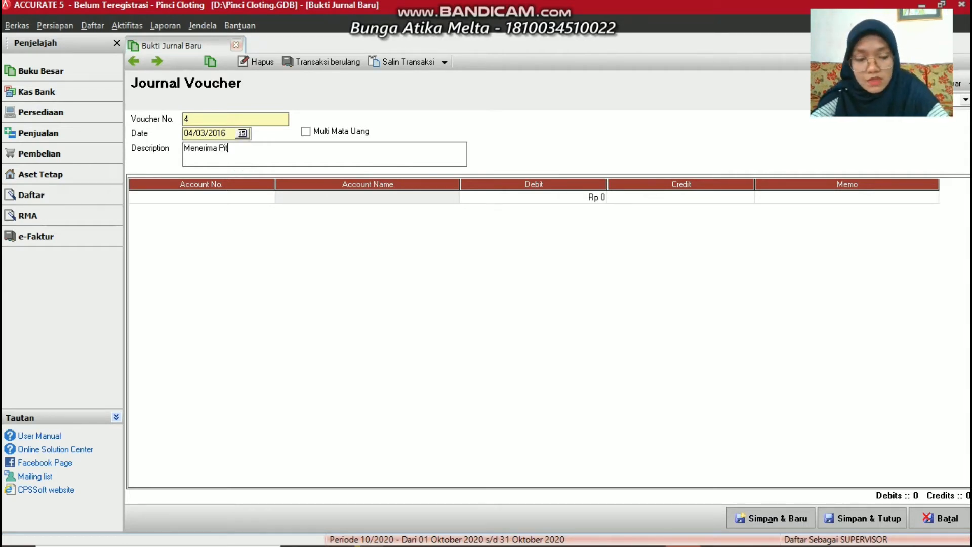
key("BackSpace")
type("utang D")
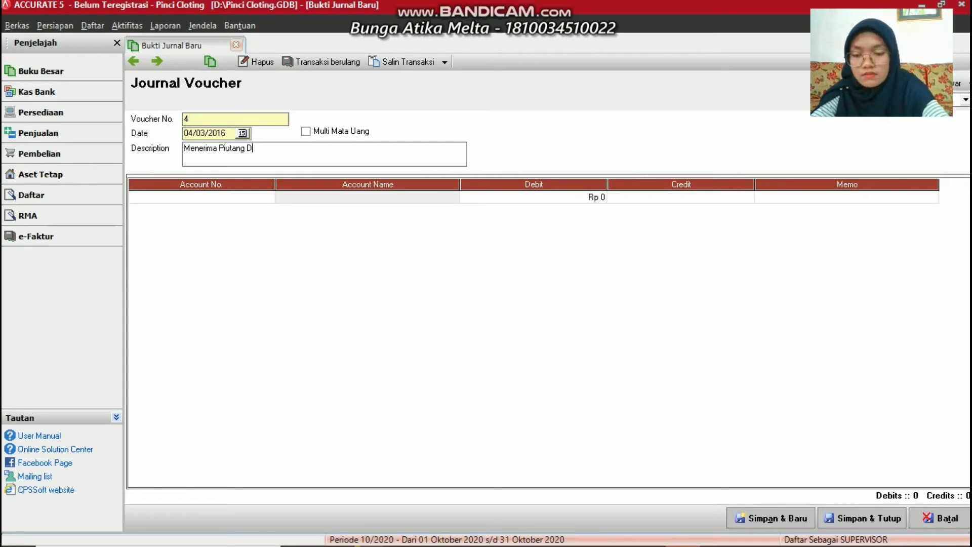
type("ari A")
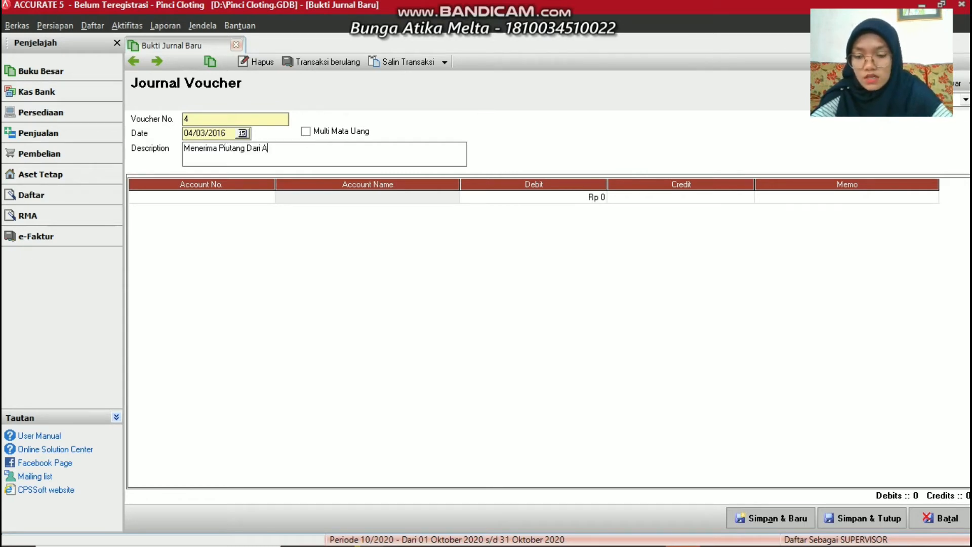
type("fdal")
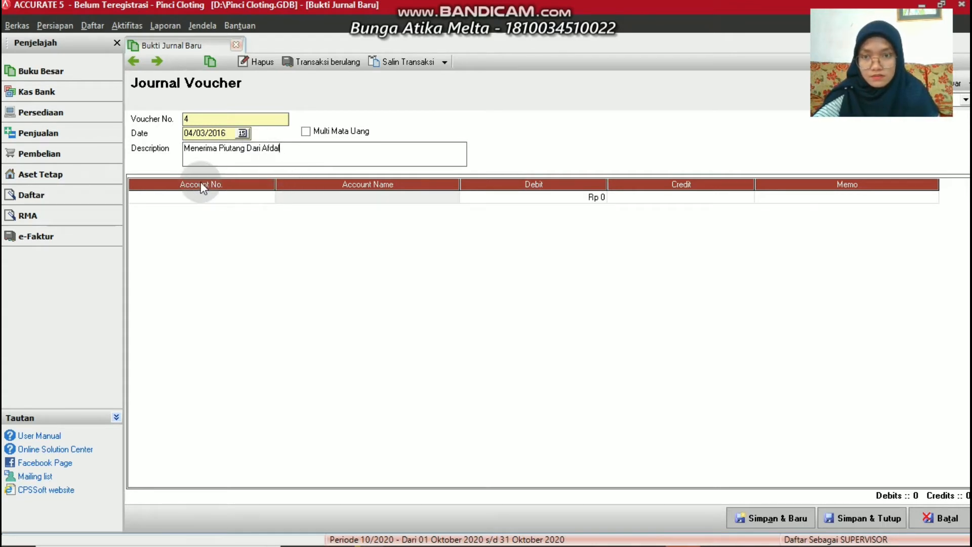
Debit 1-1100 Cash Rp 1.000.000 on the first journal line
left_click(268, 202)
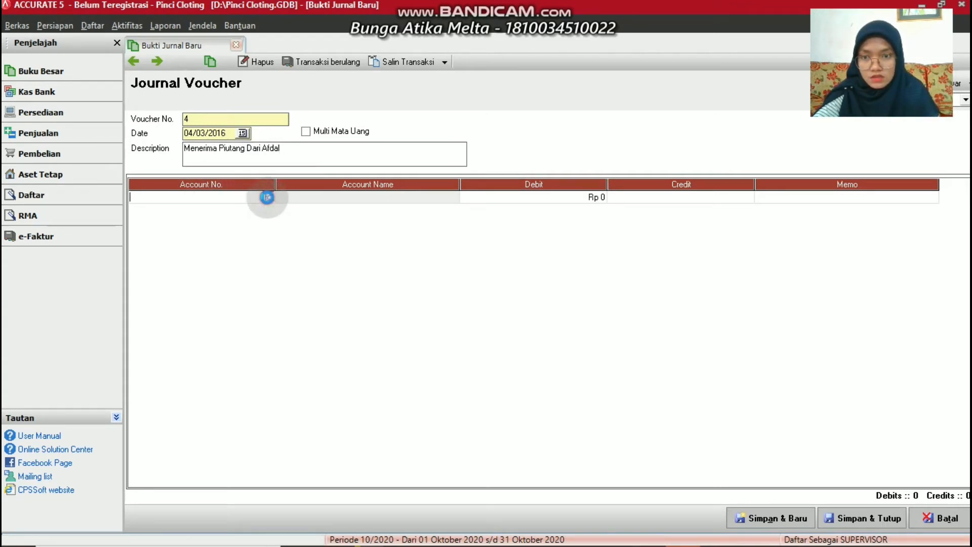
left_click(267, 197)
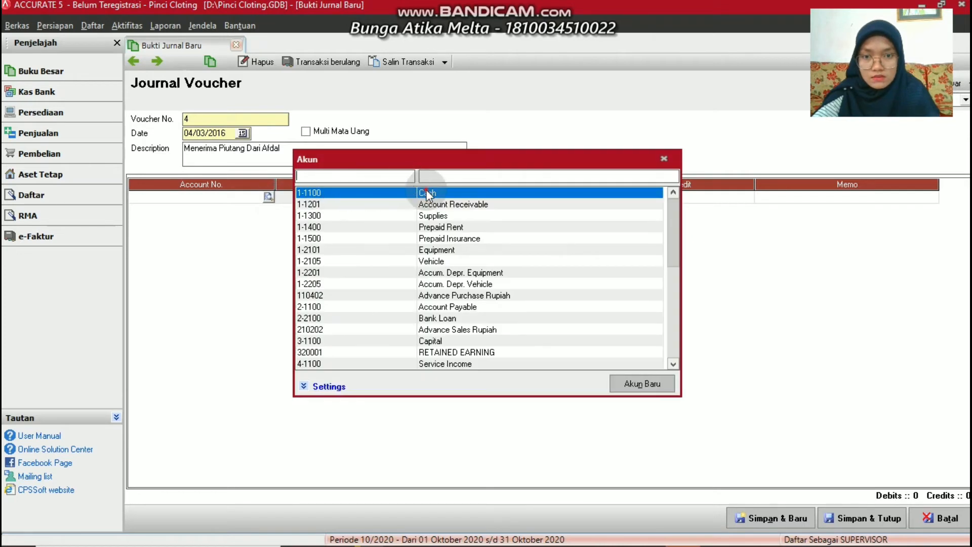
double_click(427, 194)
left_click(495, 200)
type("1")
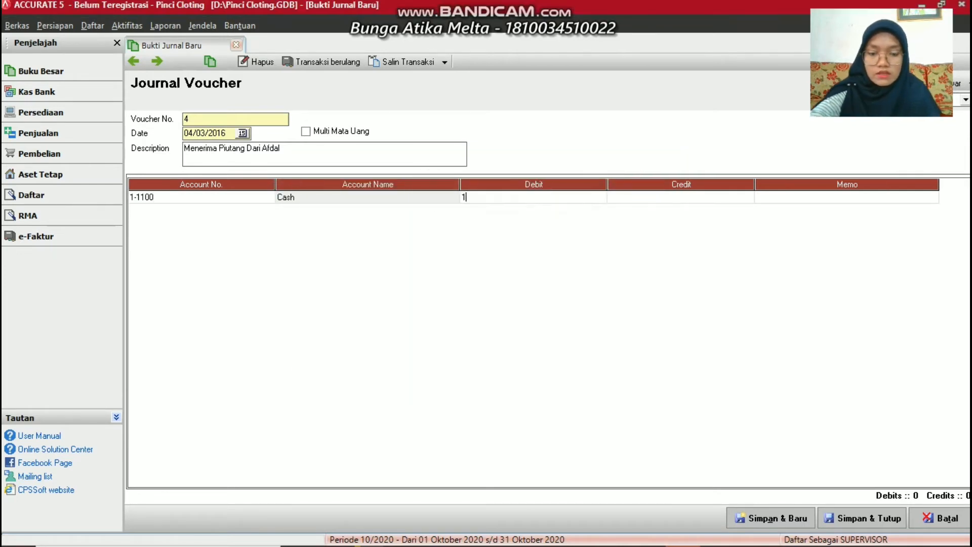
type("000000")
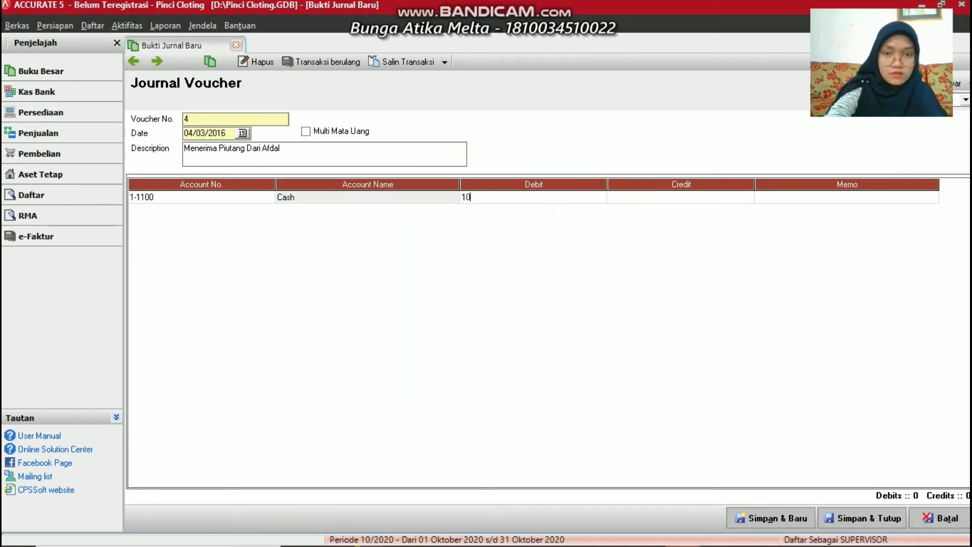
key("Return")
key("Return")
key("Return")
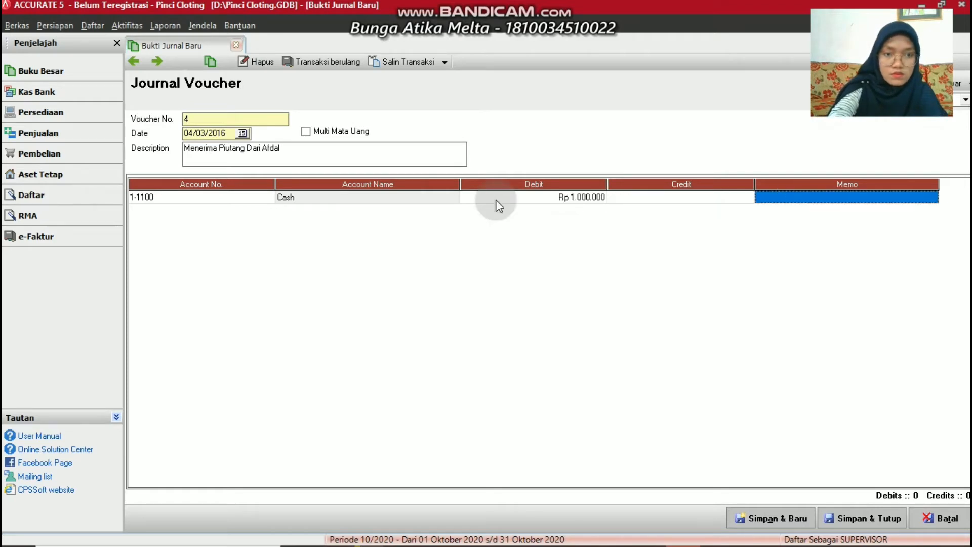
left_click(290, 224)
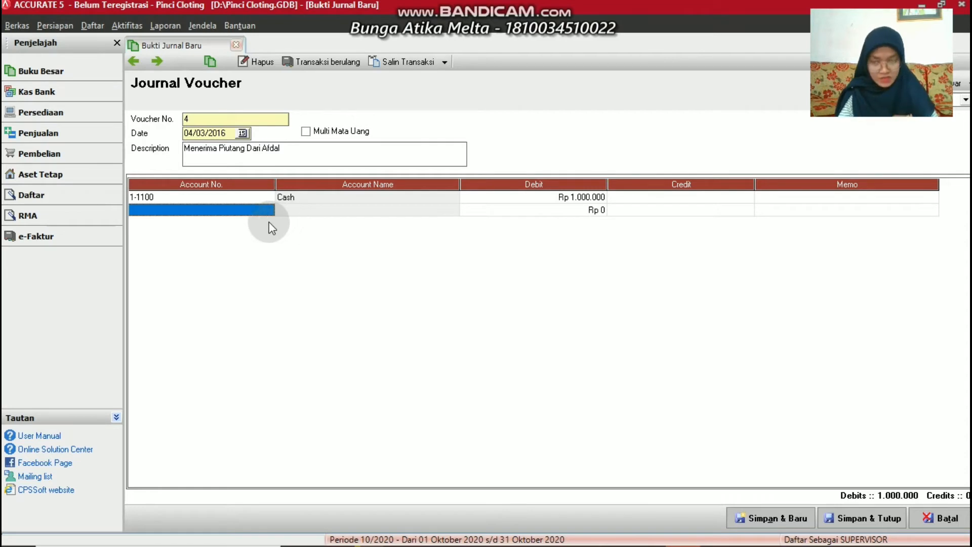
Credit 1-1201 Account Receivable, assign the customer as its Subsidiary Ledger, and save the voucher
left_click(268, 209)
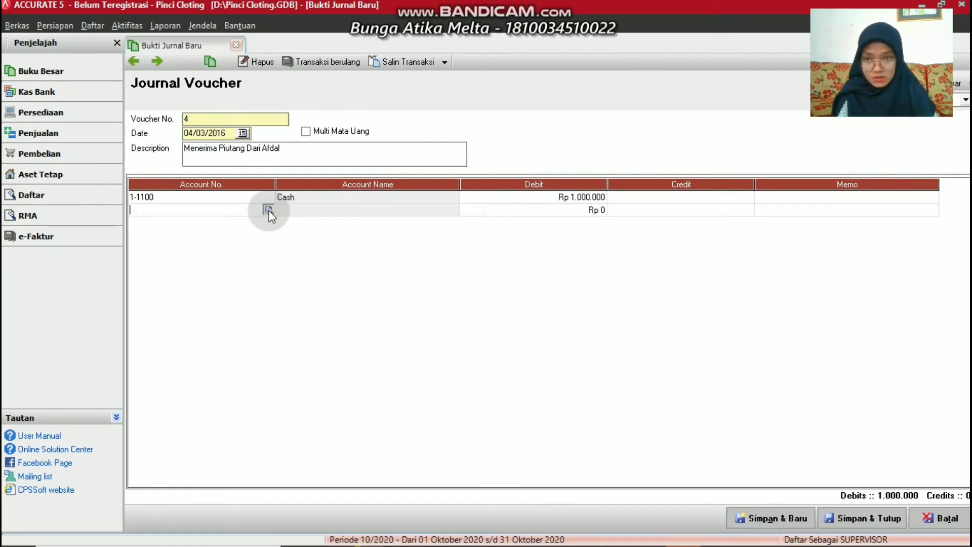
left_click(269, 209)
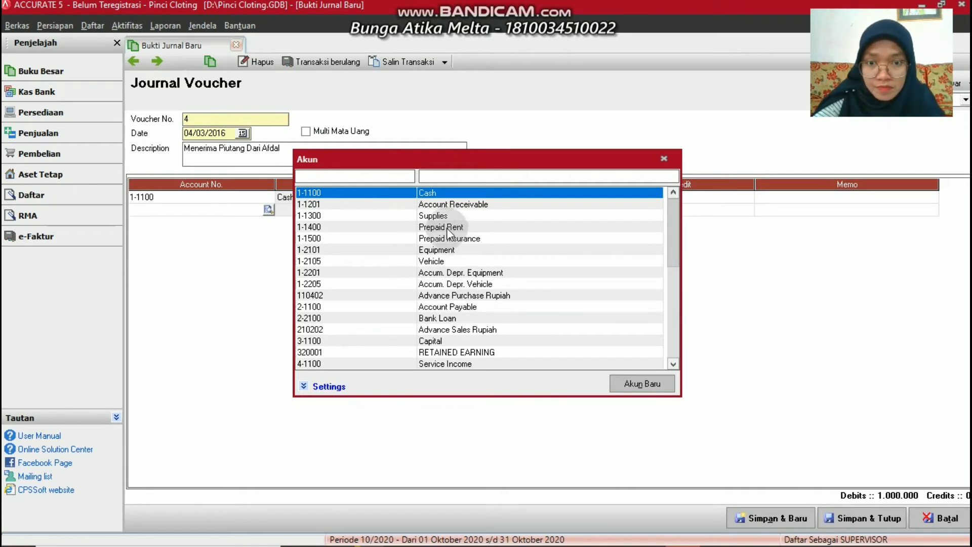
double_click(435, 205)
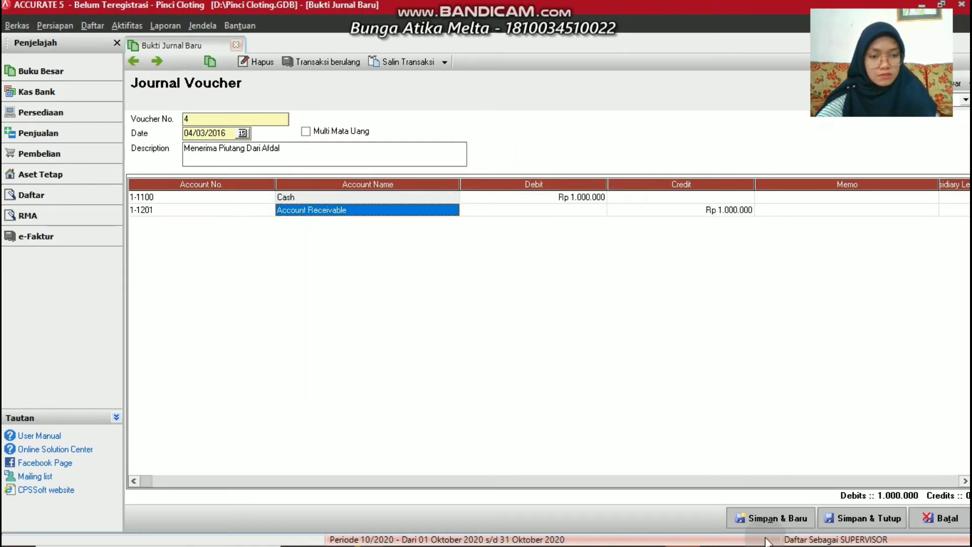
left_click(765, 515)
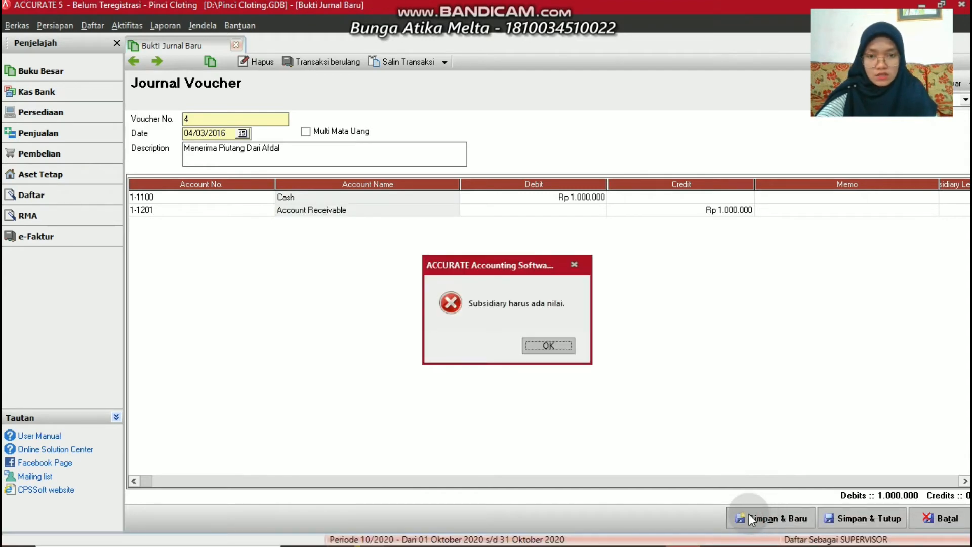
left_click(533, 348)
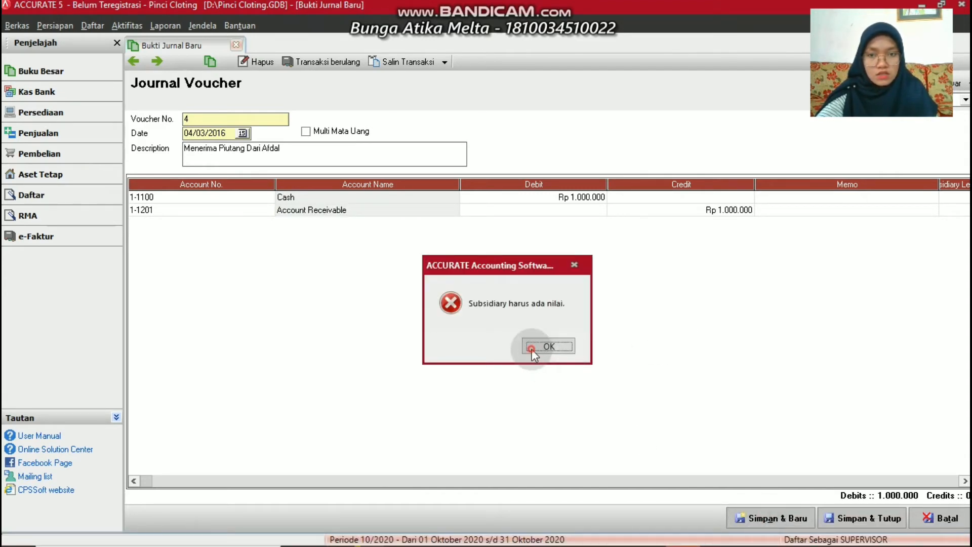
left_click(948, 210)
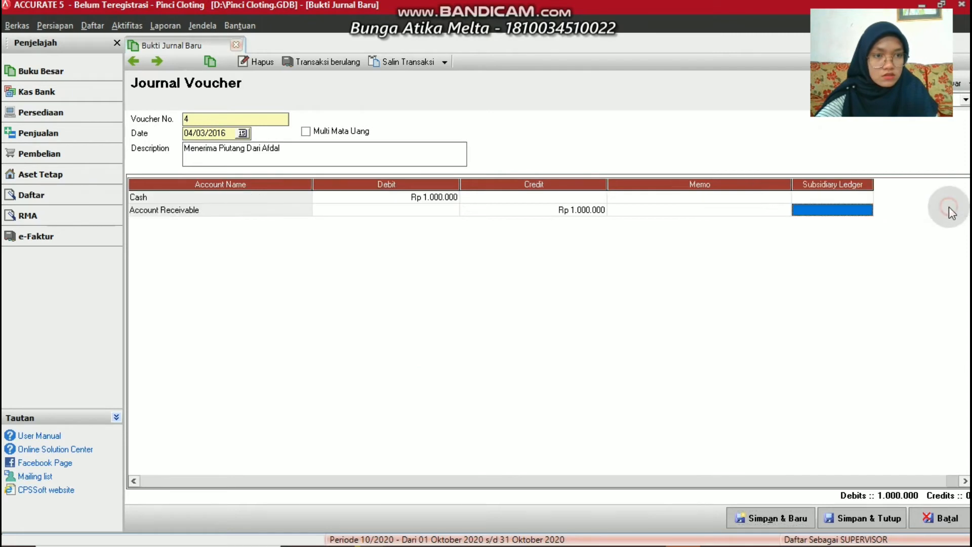
left_click(821, 212)
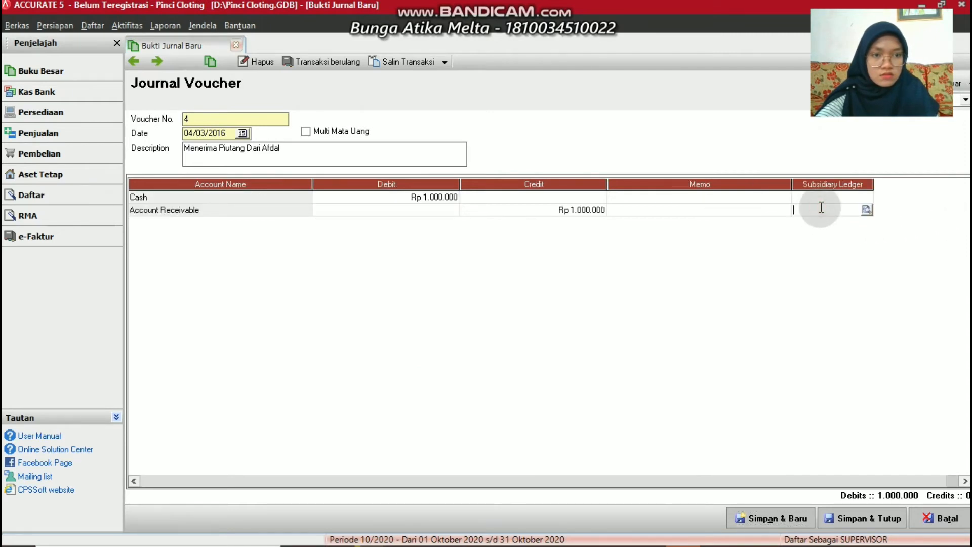
left_click(867, 210)
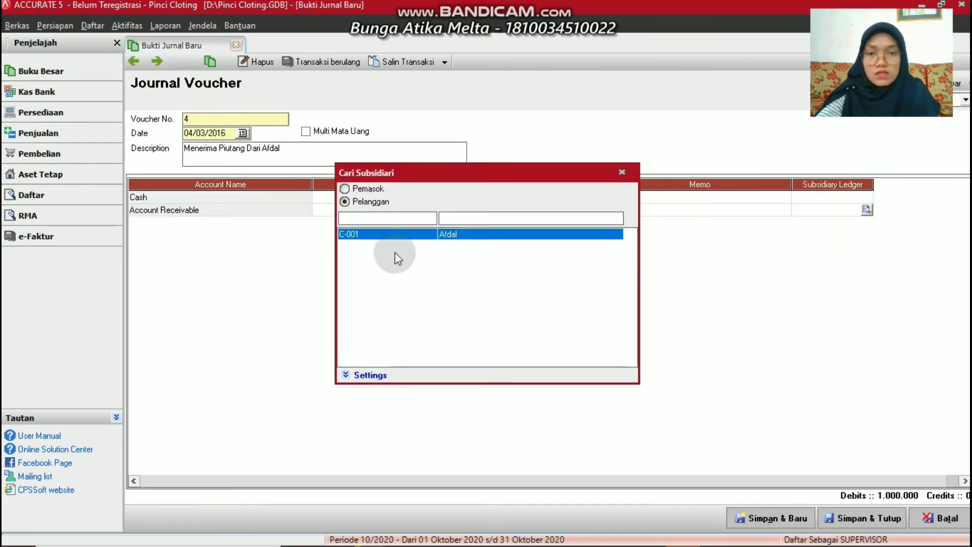
double_click(466, 233)
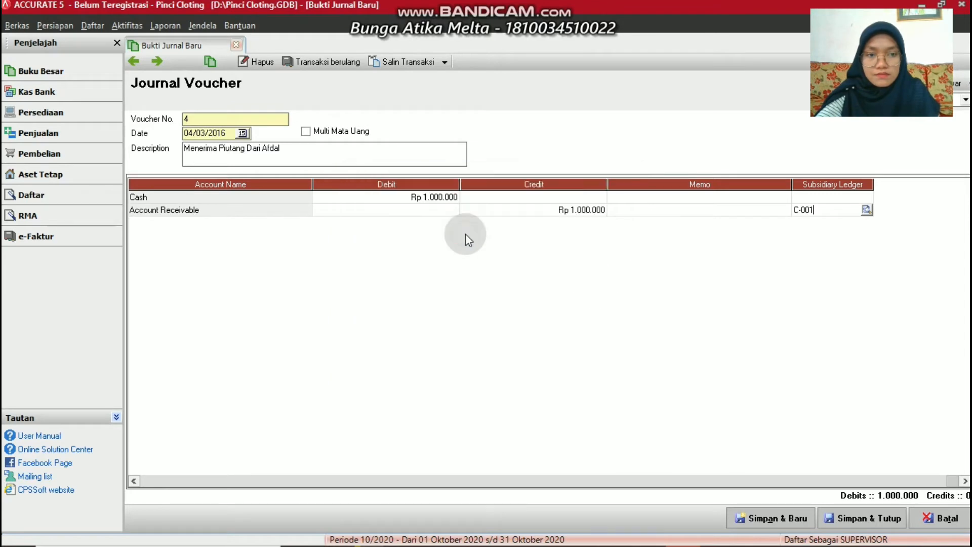
left_click(800, 517)
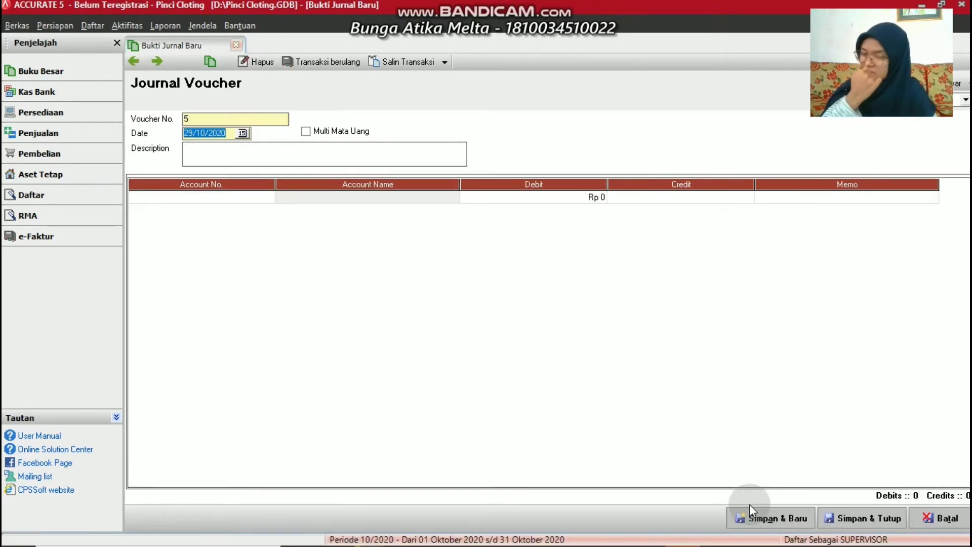
Replace voucher 5's default 29/10/2020 date with 04/03/2016
left_click(246, 133)
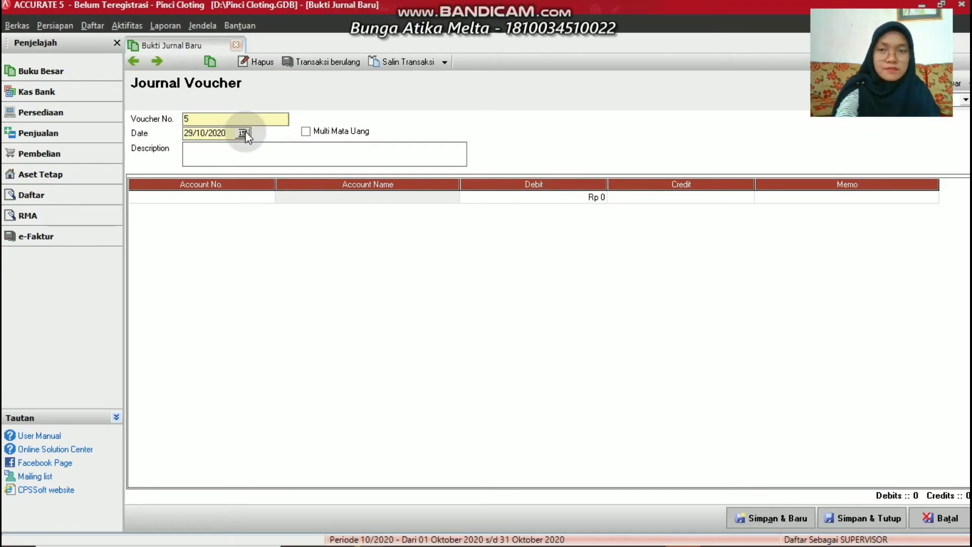
key("BackSpace")
key("BackSpace")
key("BackSpace")
key("BackSpace")
key("BackSpace")
key("BackSpace")
key("BackSpace")
key("BackSpace")
key("BackSpace")
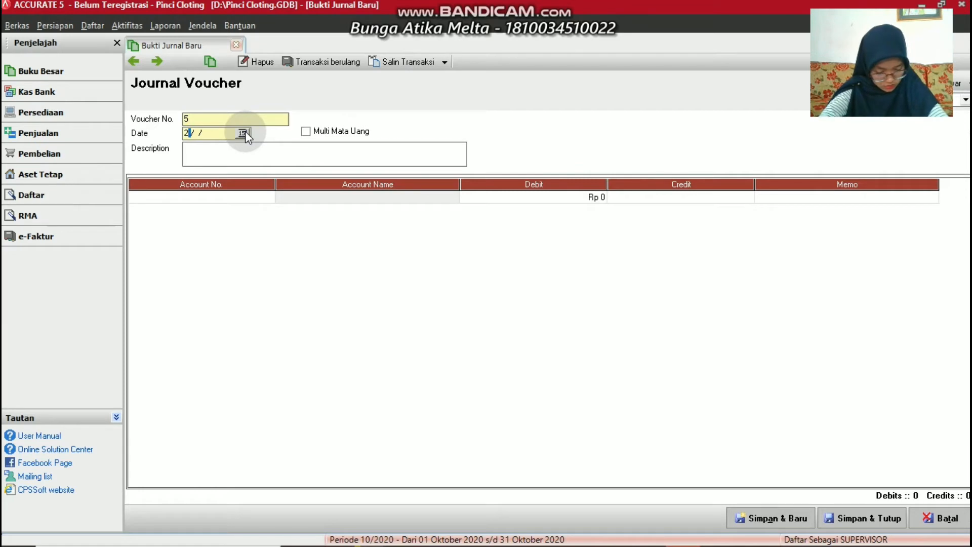
key("BackSpace")
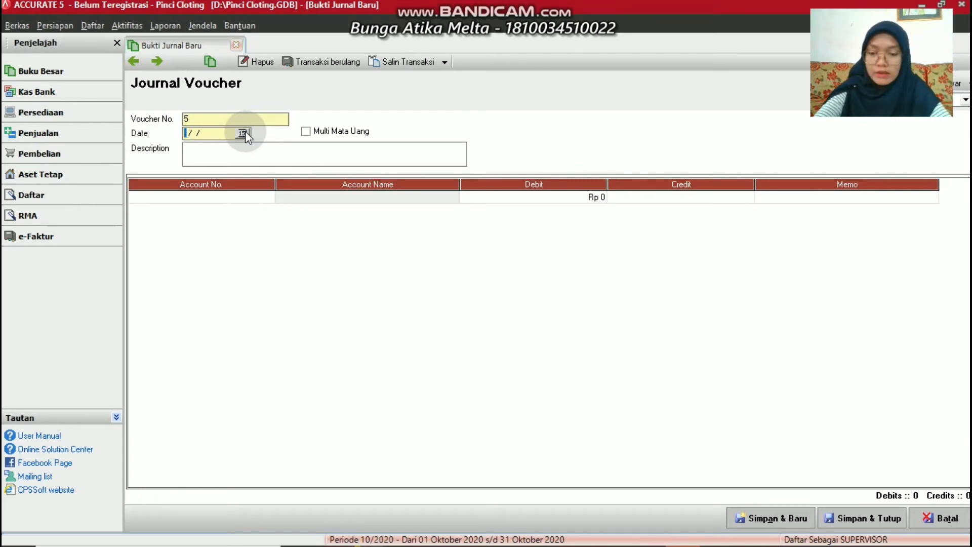
type("04031")
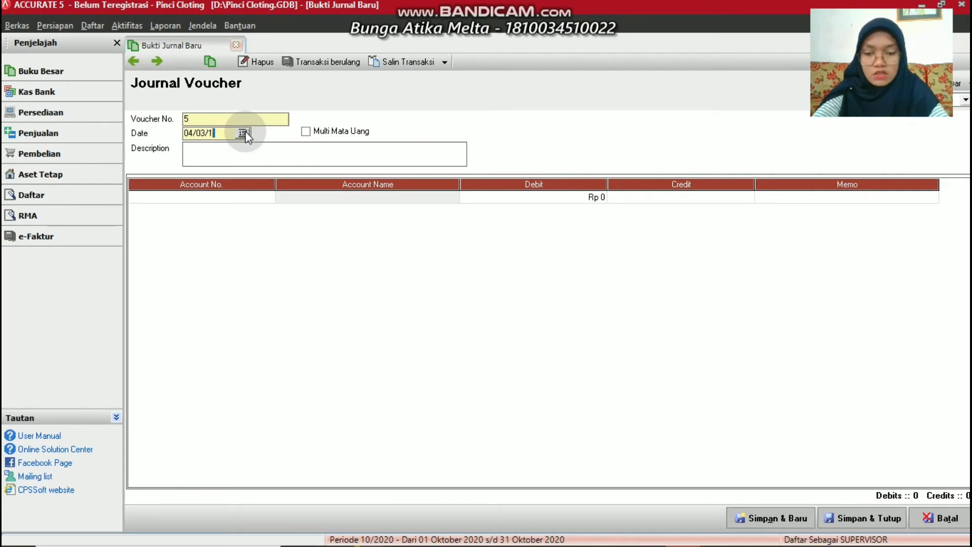
type("016")
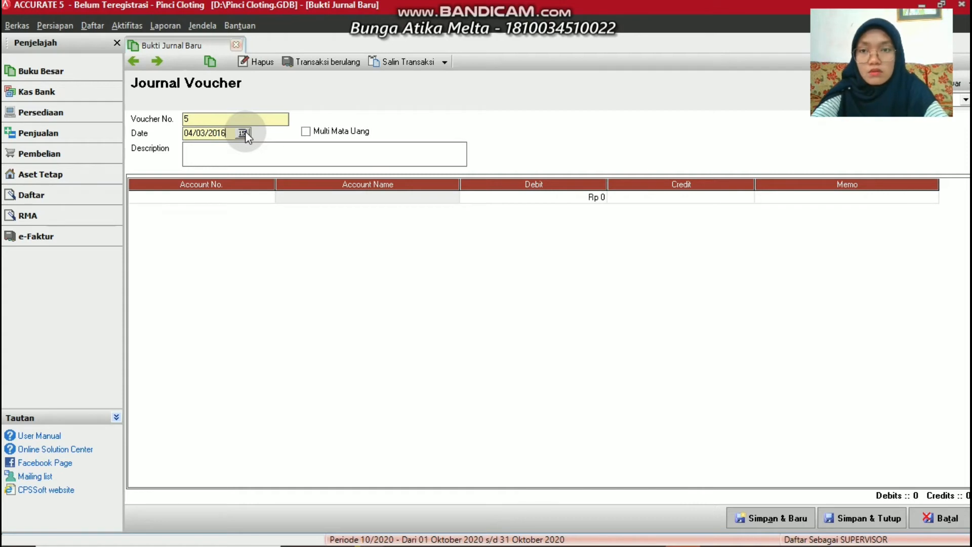
Enter the description 'Menerima Pendapatan Jasa dari AIESEC Unand'
left_click(236, 146)
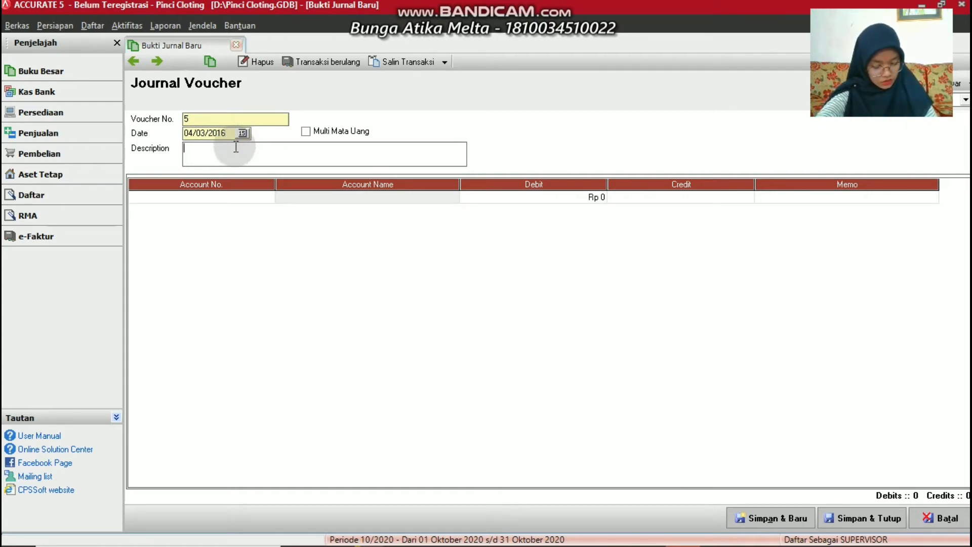
left_click(231, 146)
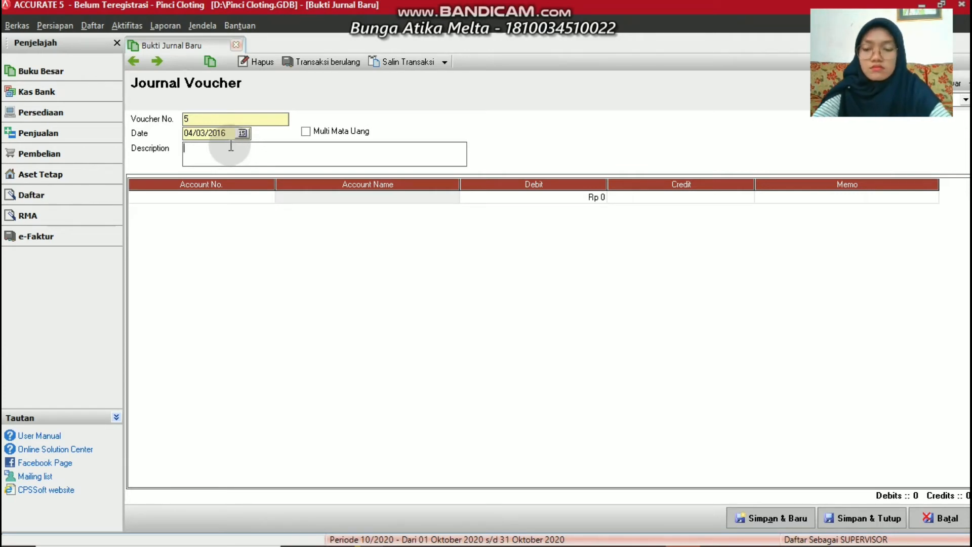
type("Mener")
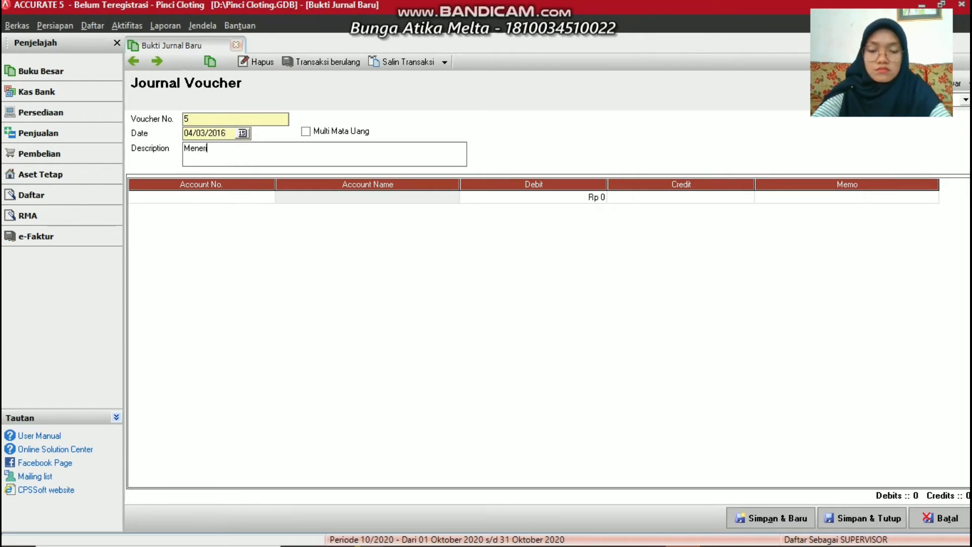
type("ima Pendapatan")
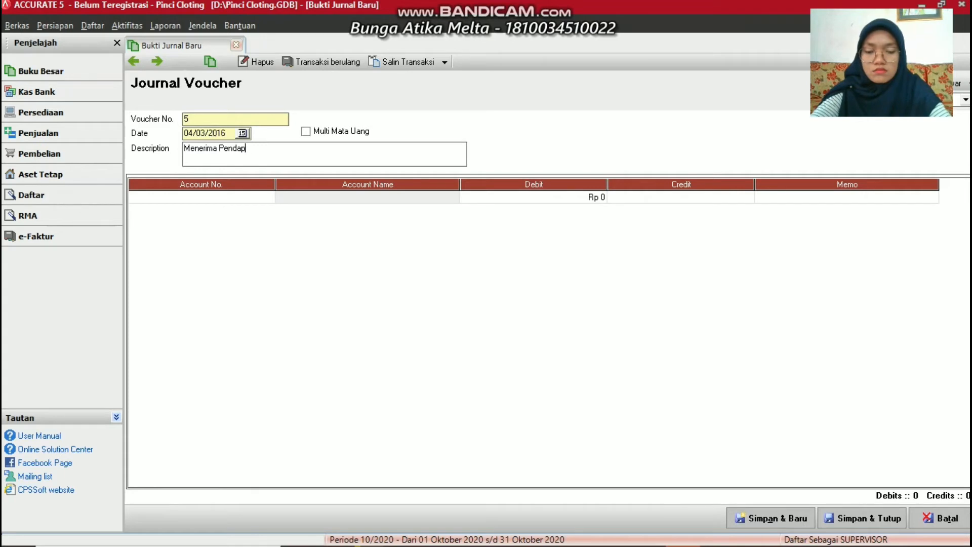
key("Tab")
left_click(265, 147)
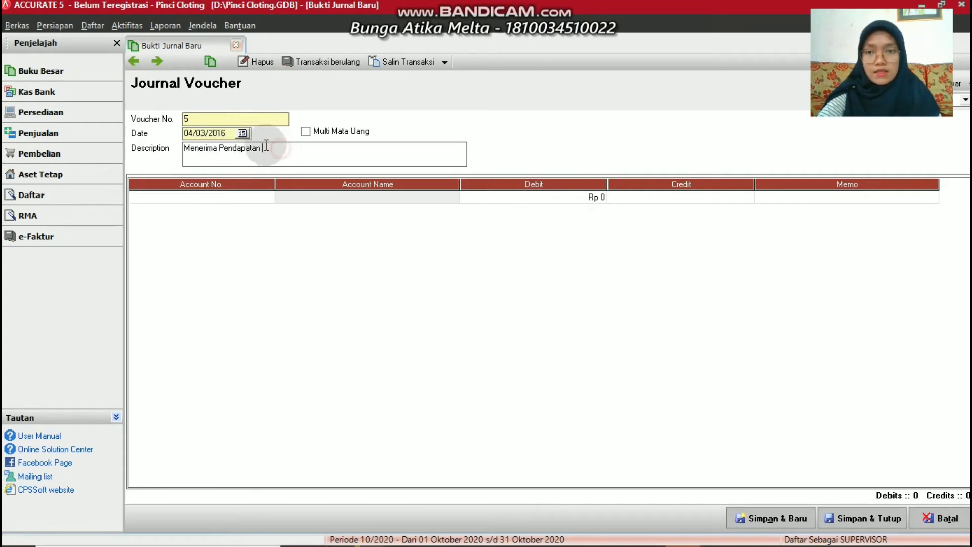
type("Jasa ")
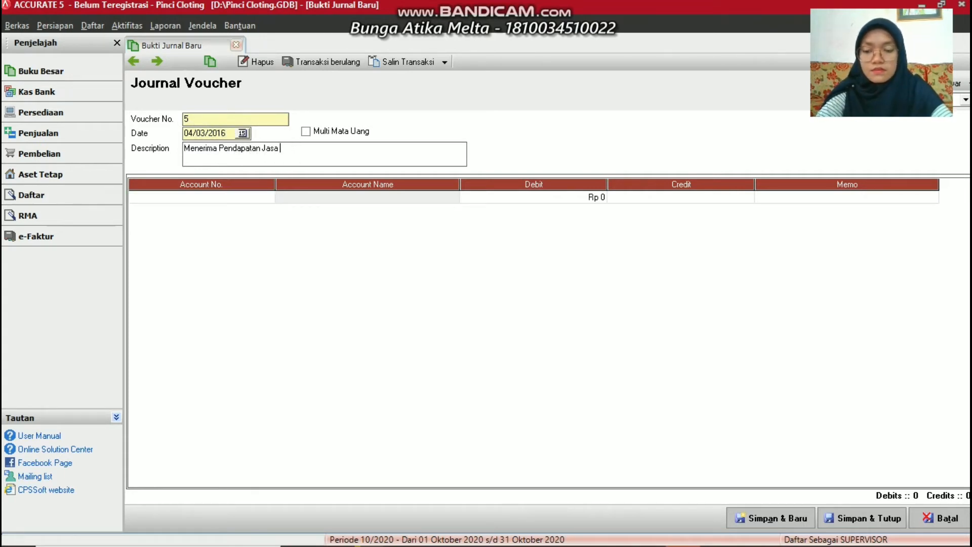
type("dar")
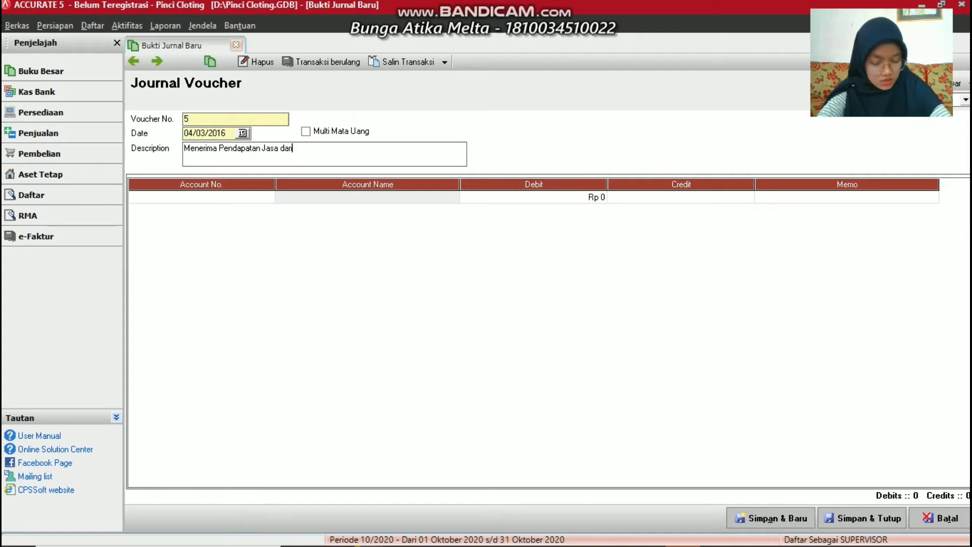
type("i")
type("Al")
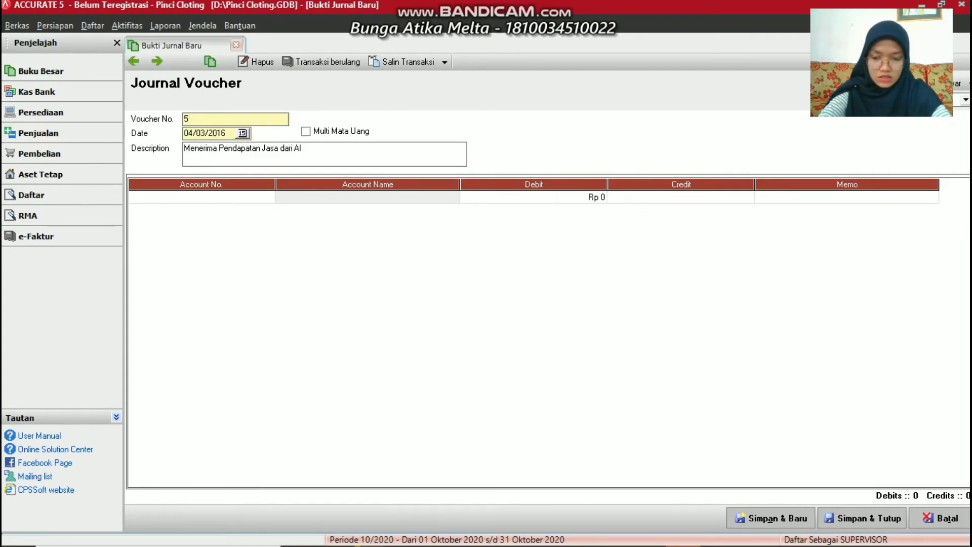
type("ES")
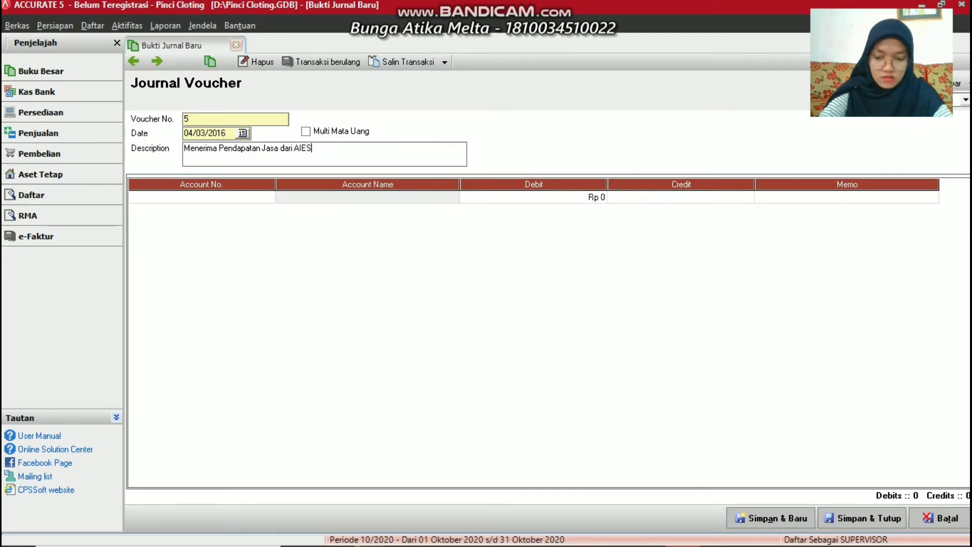
type("EC")
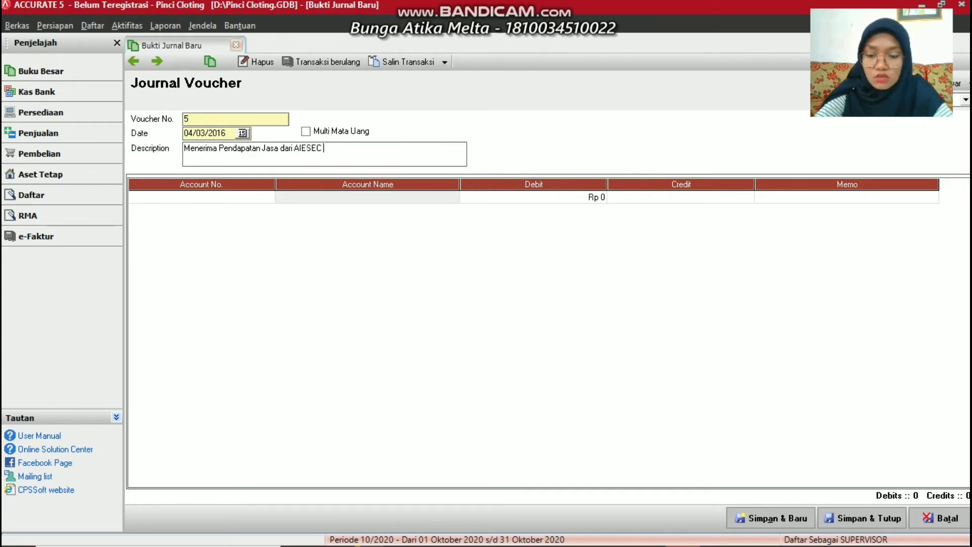
type(" U")
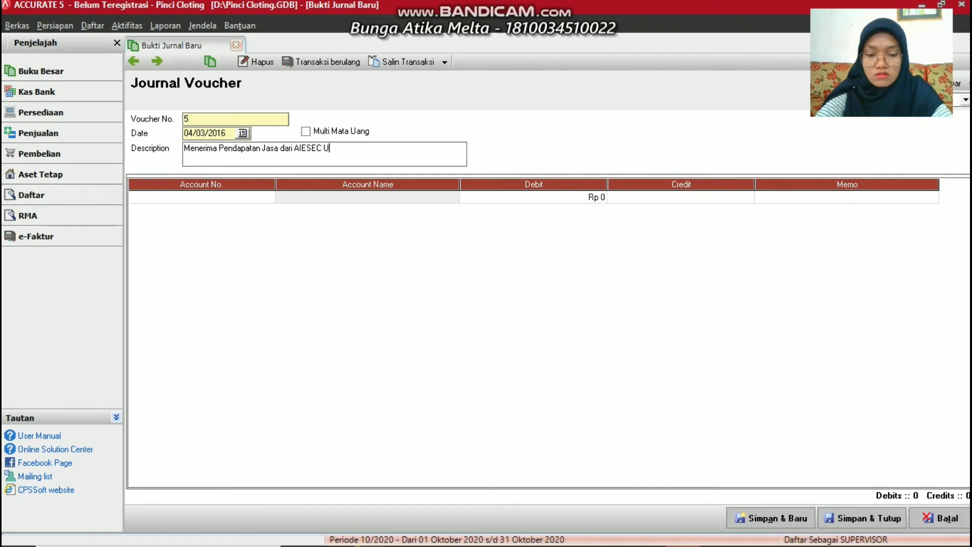
type("nand")
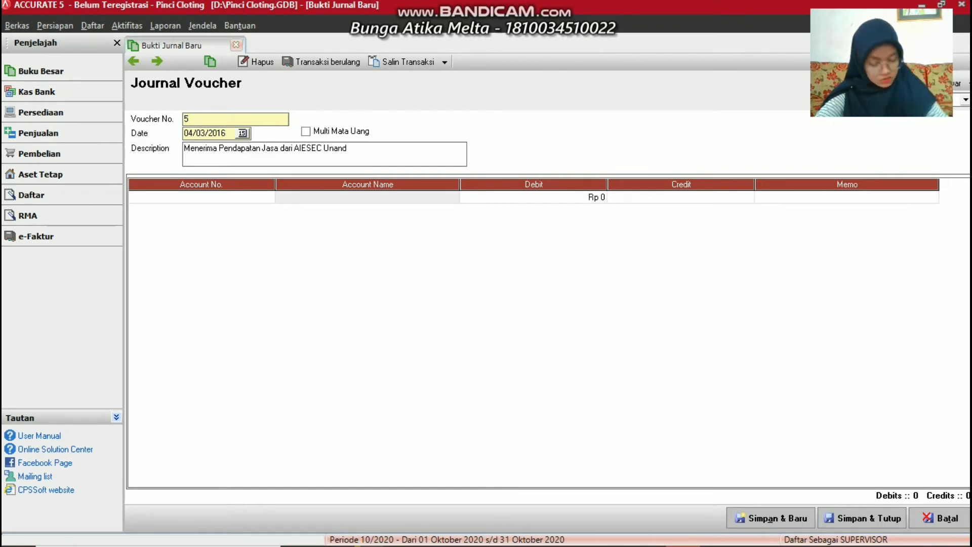
left_click(264, 145)
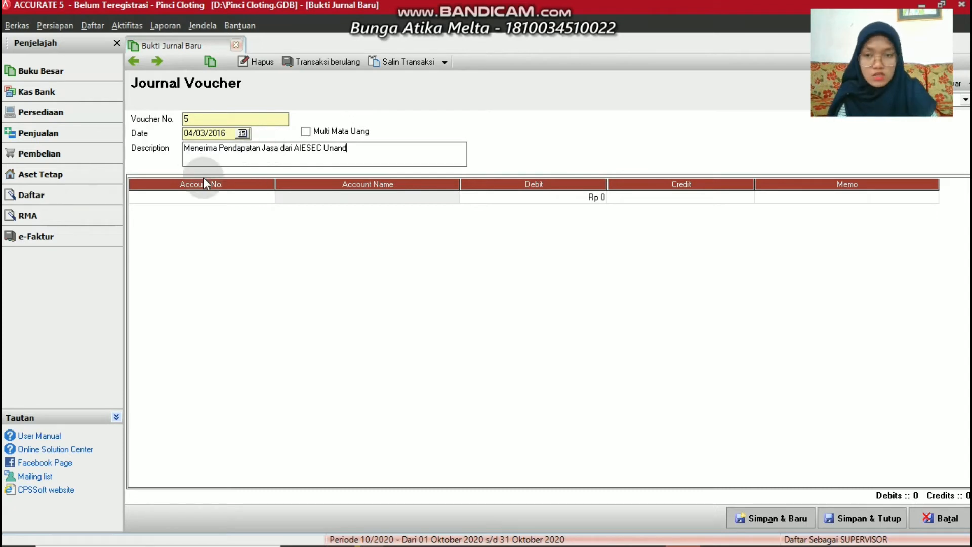
left_click(269, 197)
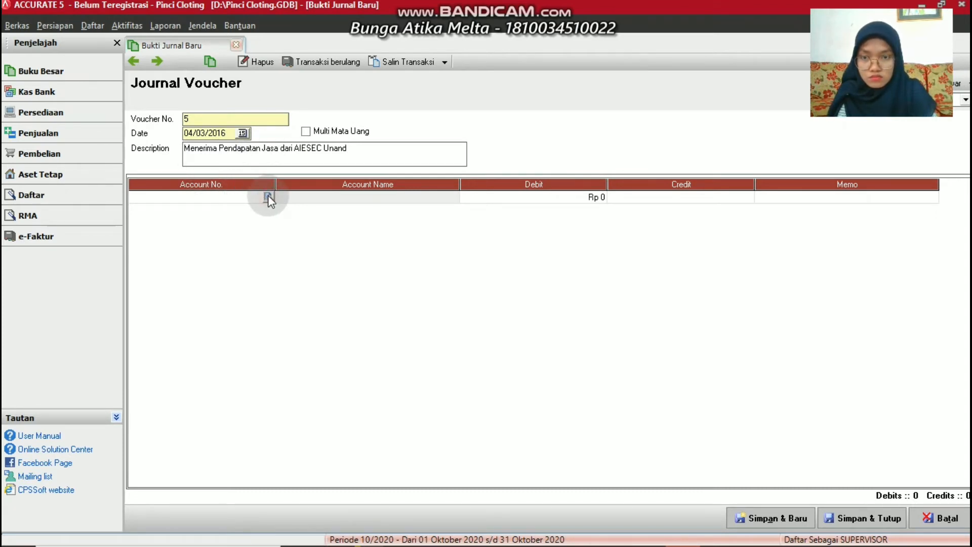
Debit 1-1100 Cash and credit 4-1100 Service Income Rp 1.860.000, then save voucher 5
left_click(268, 197)
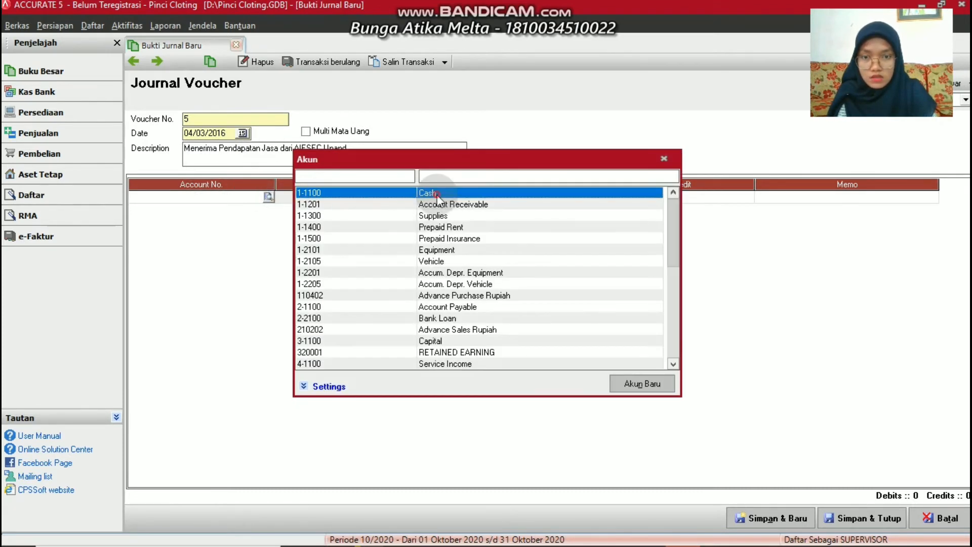
double_click(437, 194)
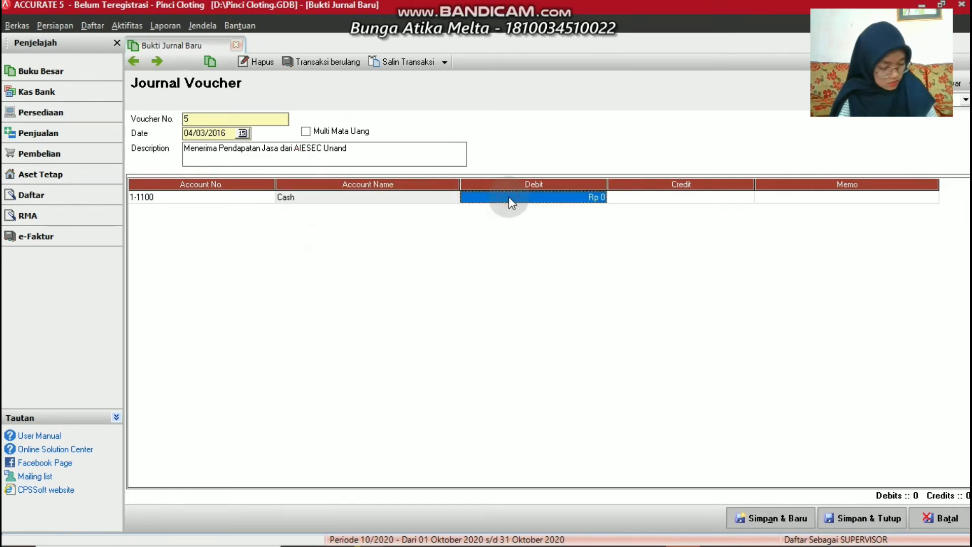
type("18")
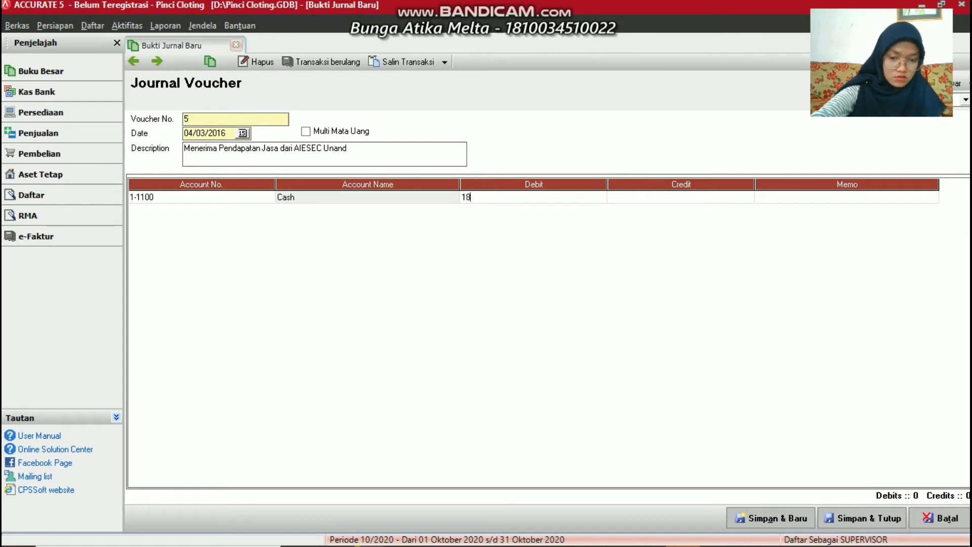
type("60000")
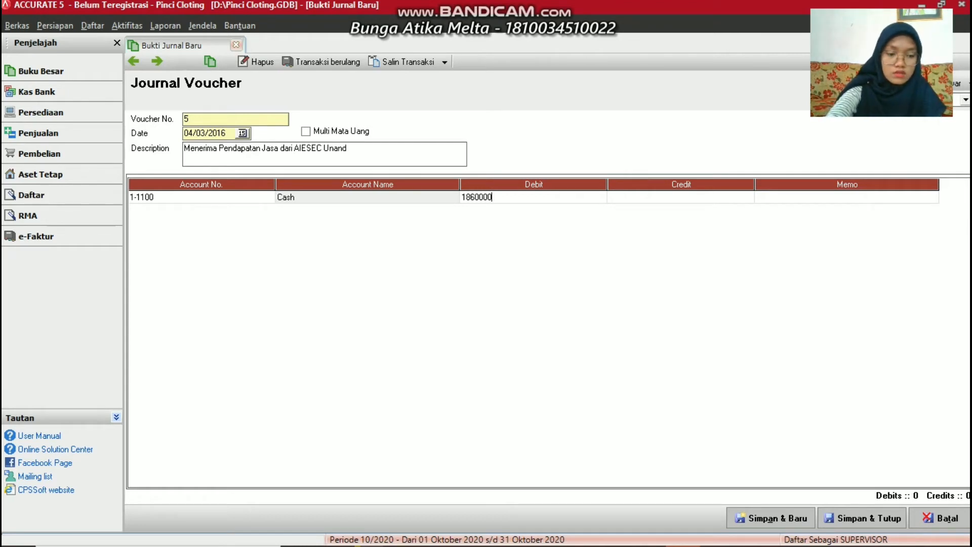
key("Tab")
key("Tab")
key("Tab")
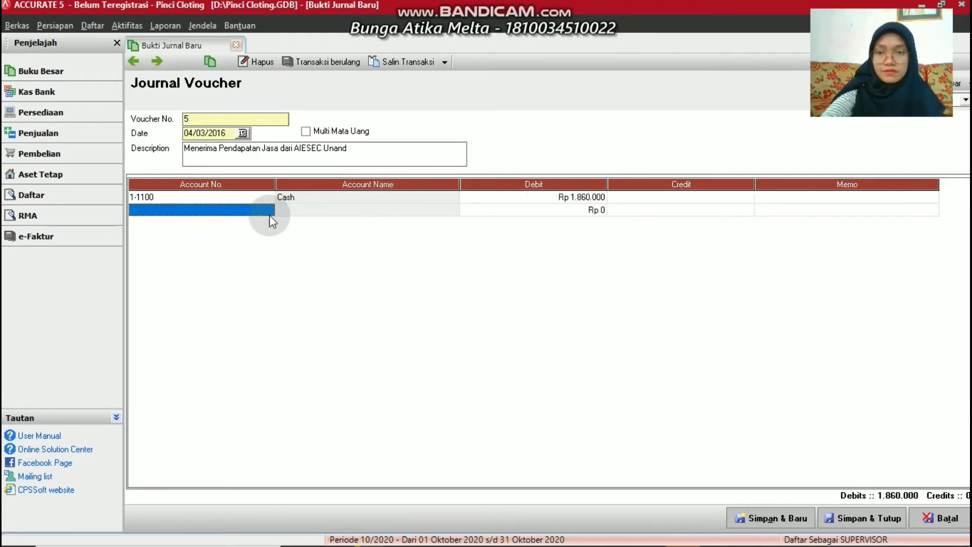
left_click(267, 211)
left_click(268, 209)
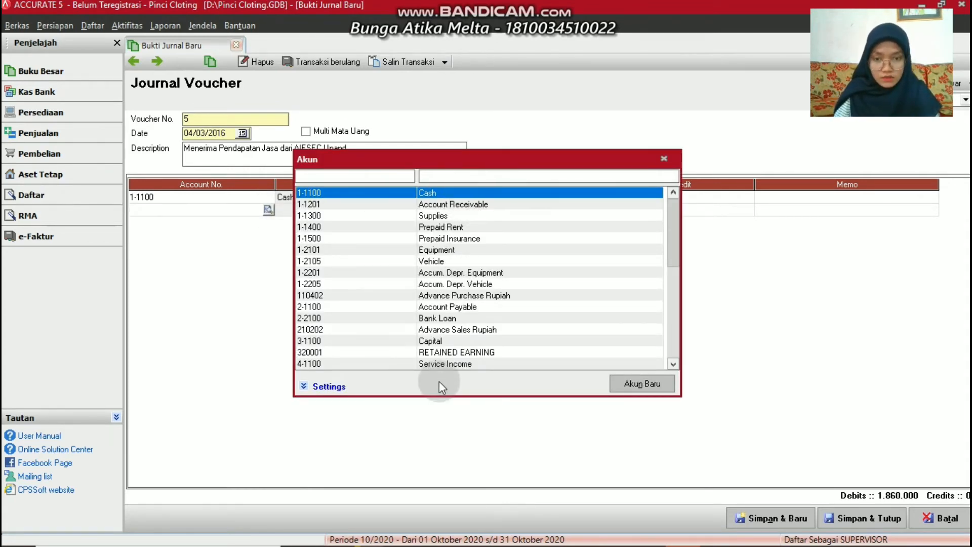
left_click(434, 363)
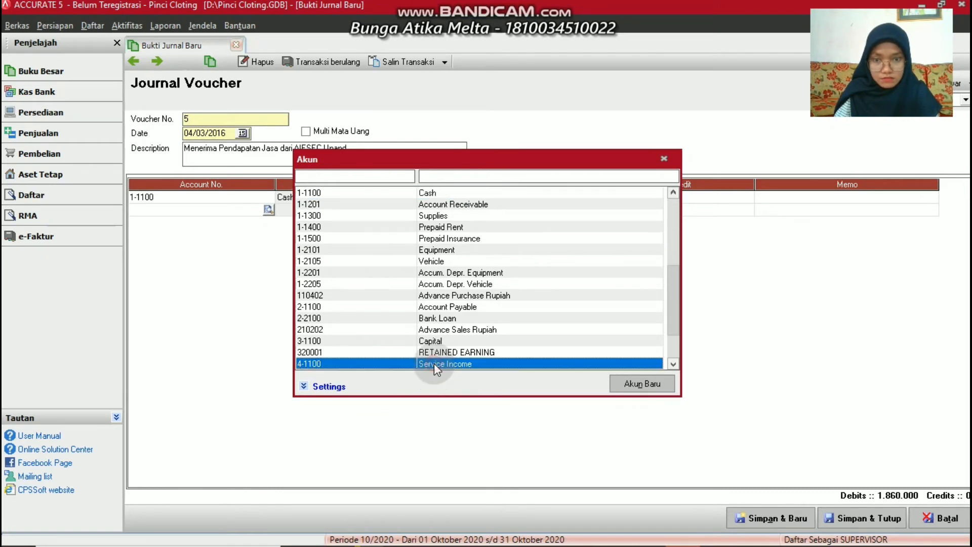
double_click(434, 363)
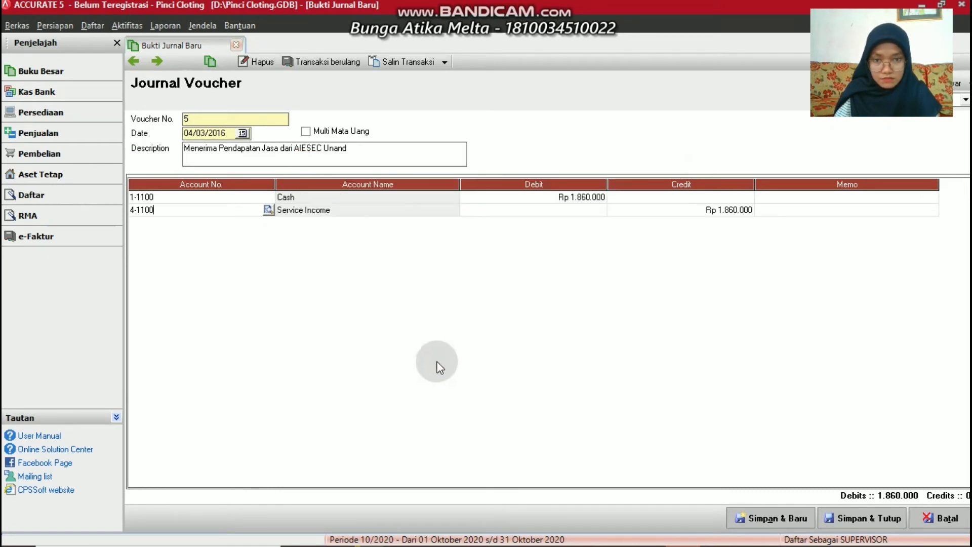
left_click(743, 522)
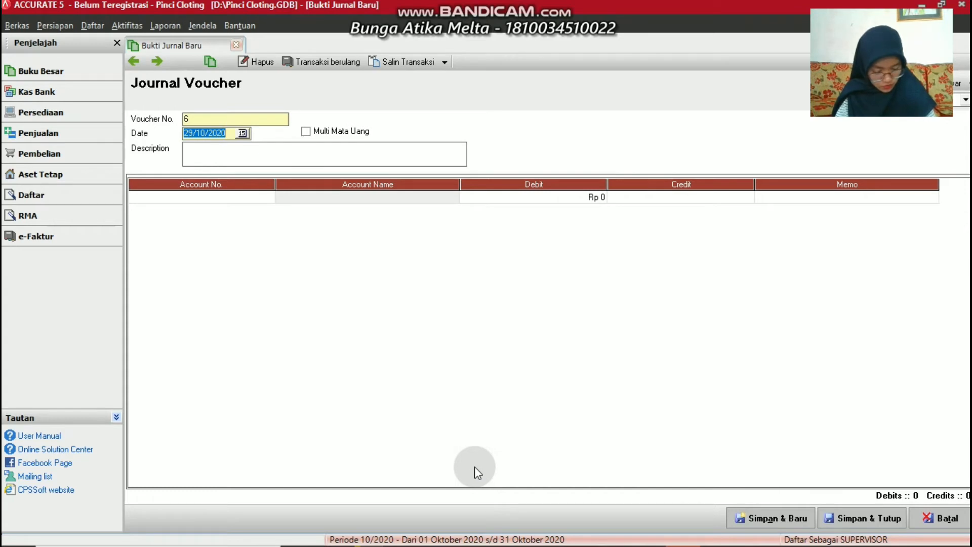
Enter date 04/03/2016 on voucher 6 and type 'Membayar Biaya' as its description
type("04/03/2")
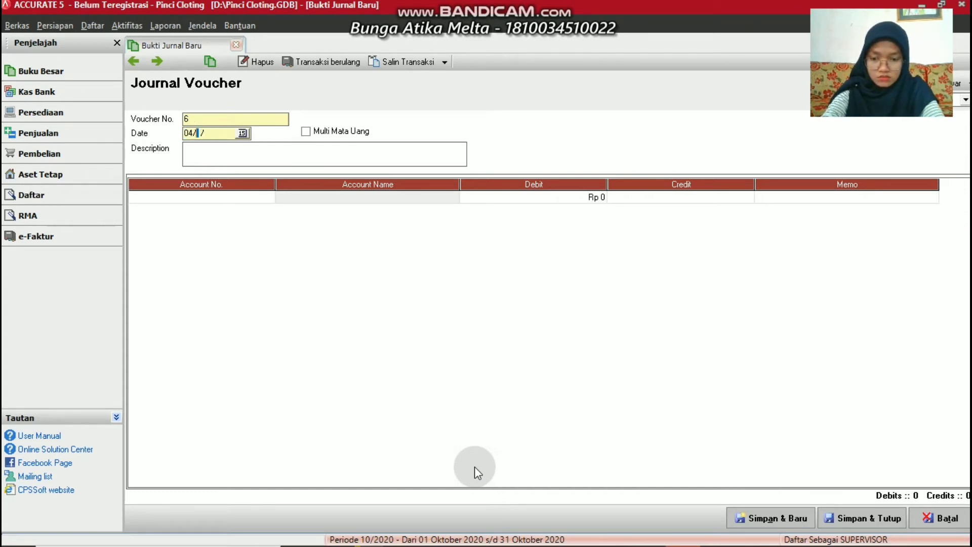
type("016")
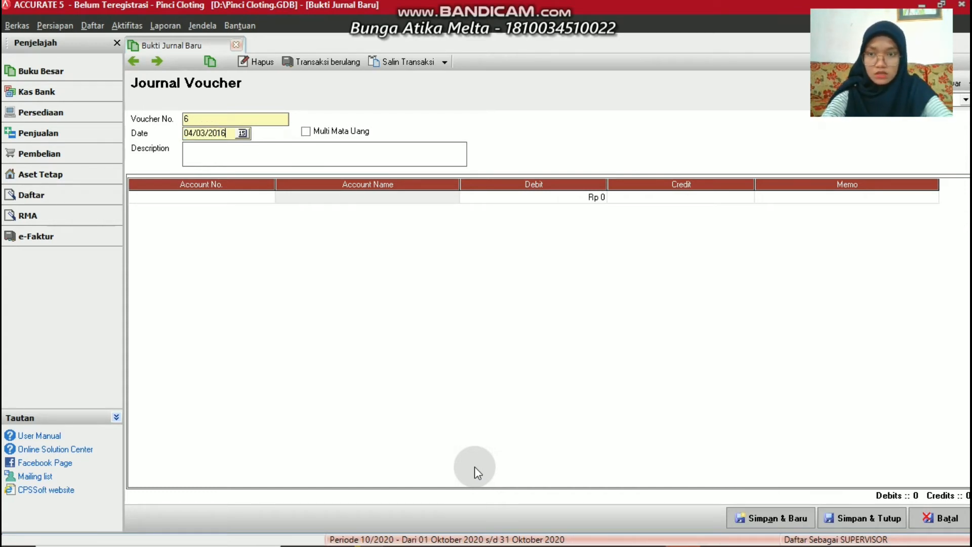
left_click(197, 157)
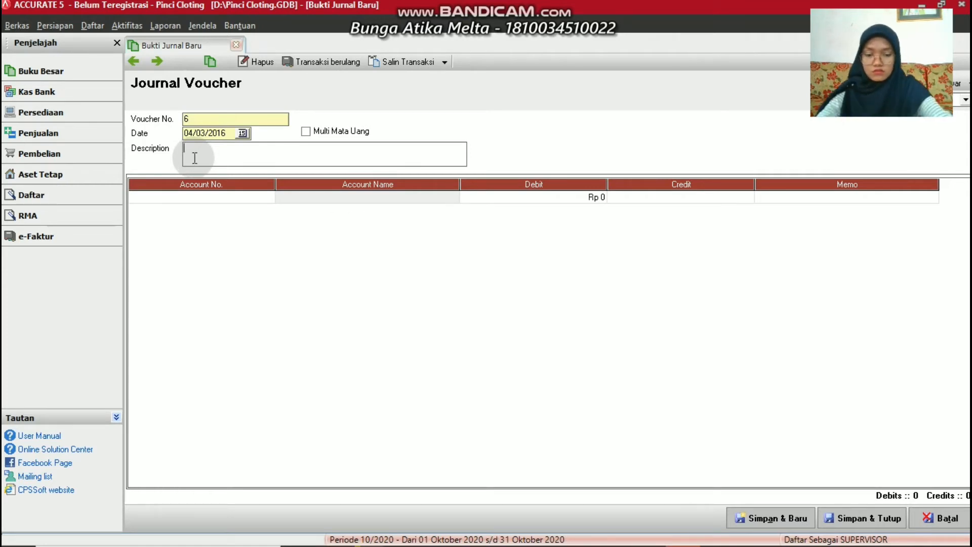
type("M")
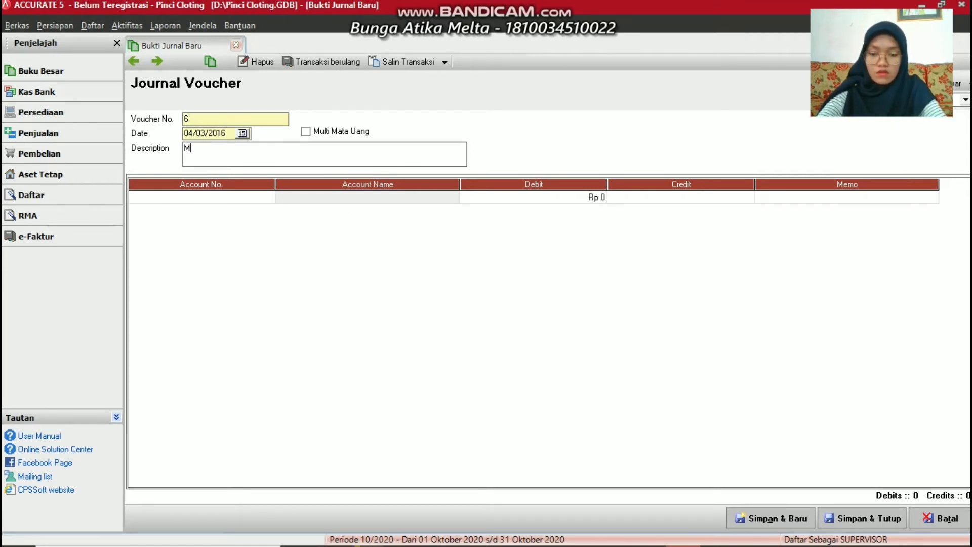
type("embayar B")
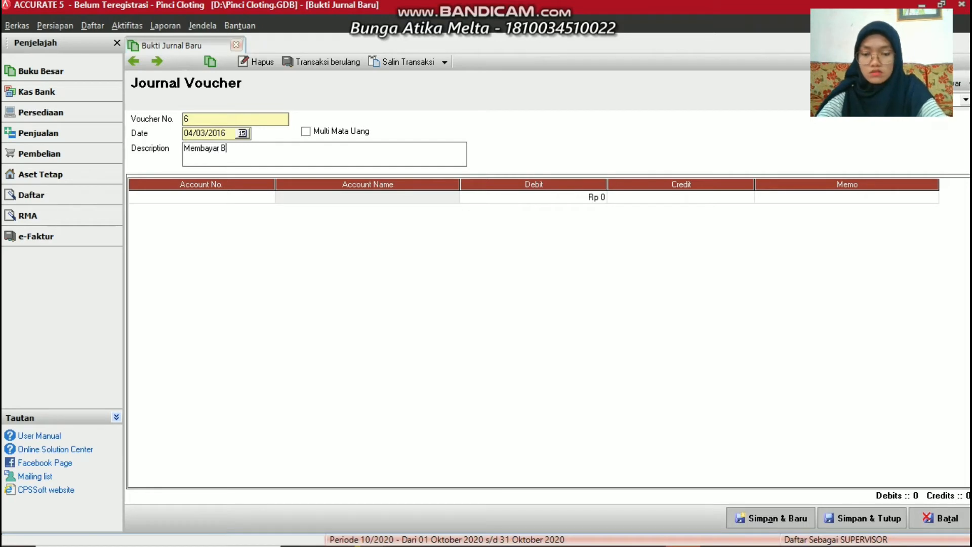
type("iaya Perbaikan Peralatan")
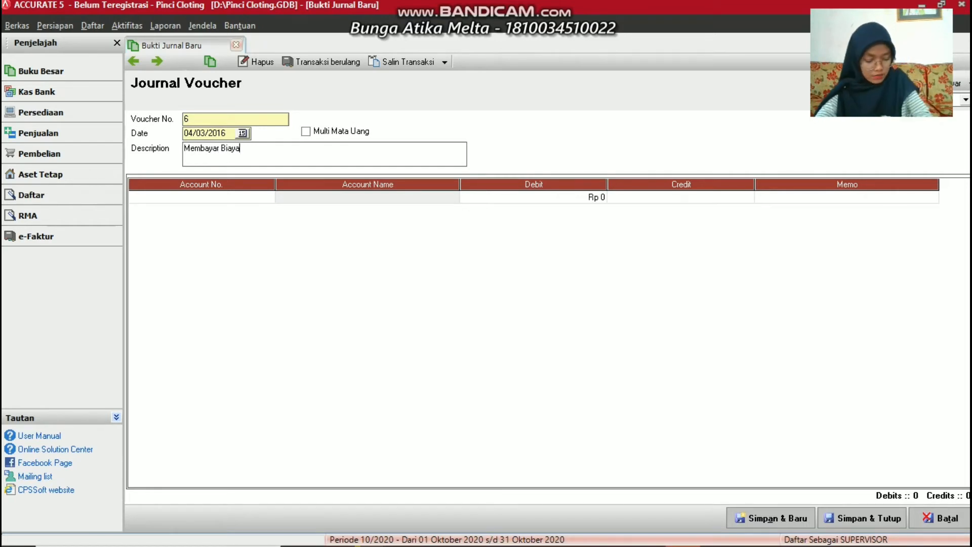
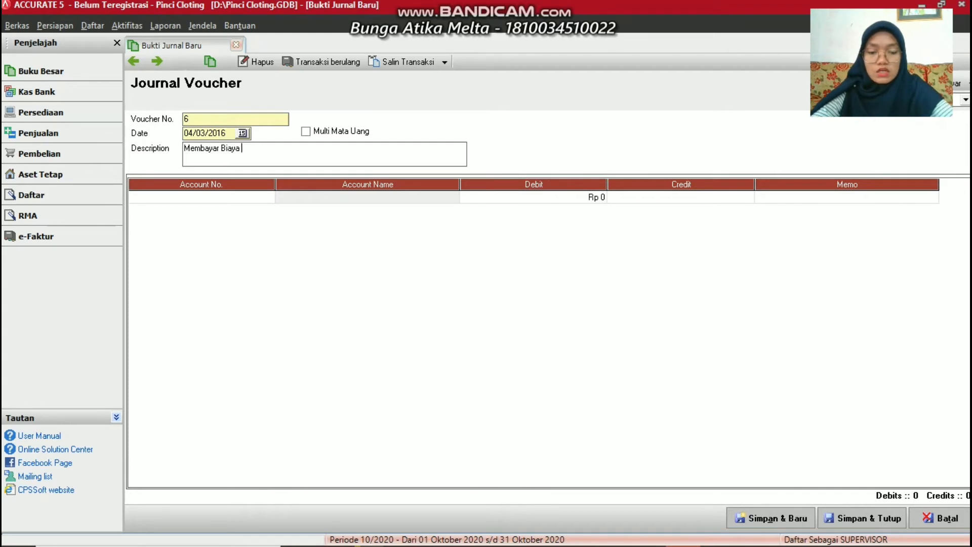
Complete the description as 'Membayar Biaya Perbaikan Peralatan' and bring up the first line's account list
type("Perba")
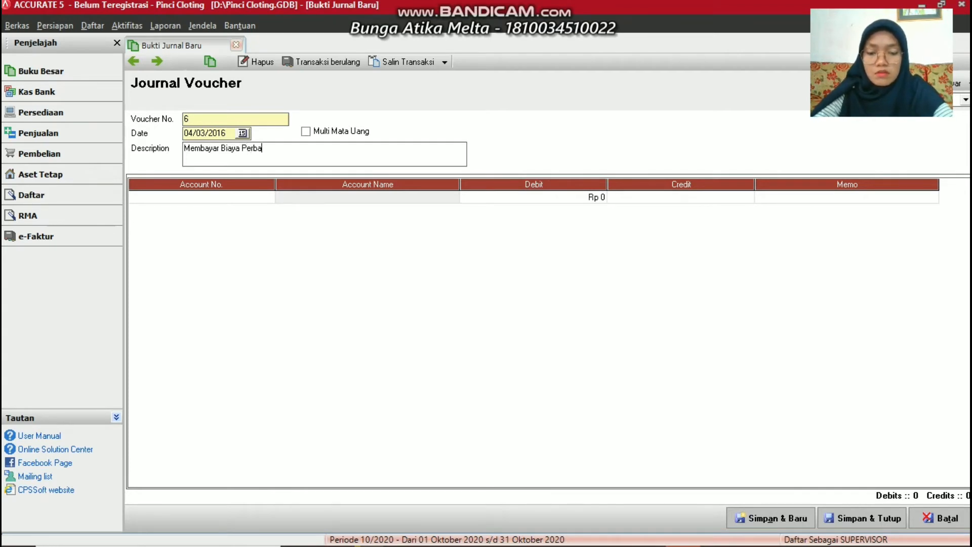
type("ikan Peralatan")
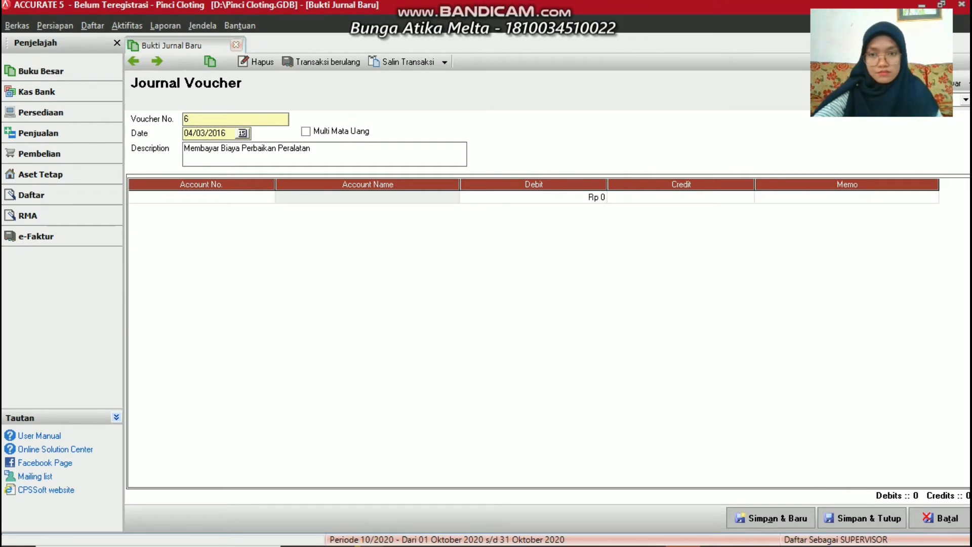
left_click(259, 197)
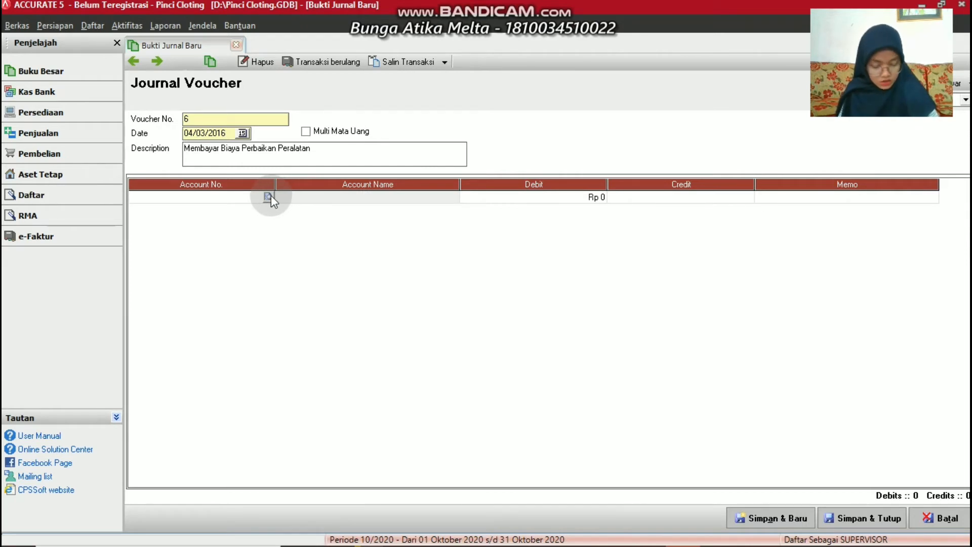
left_click(268, 196)
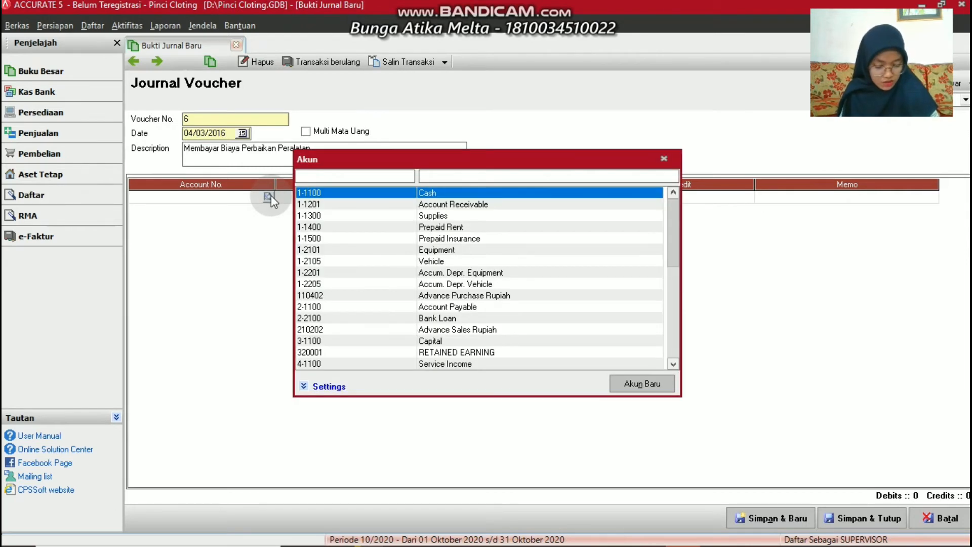
Start a new account of type Beban from the account list
left_click(641, 384)
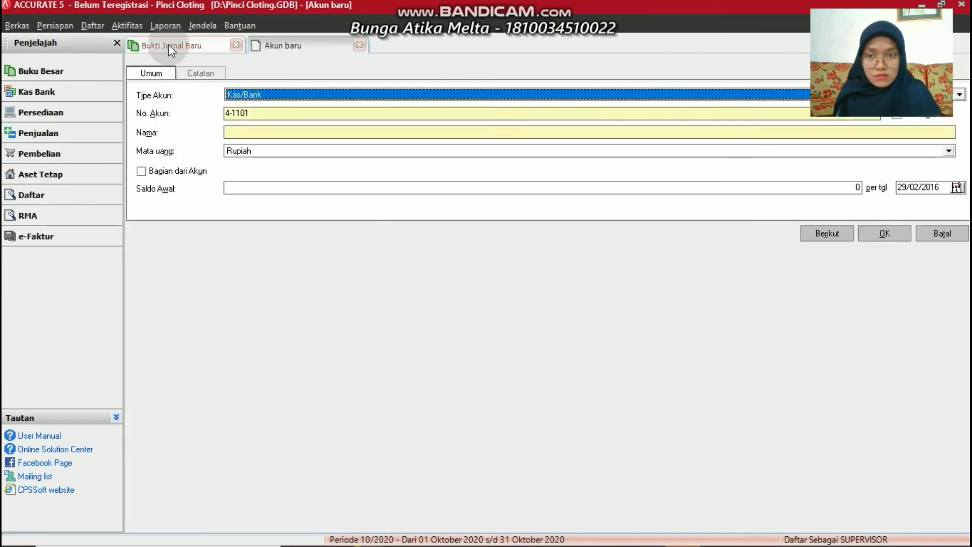
left_click(293, 91)
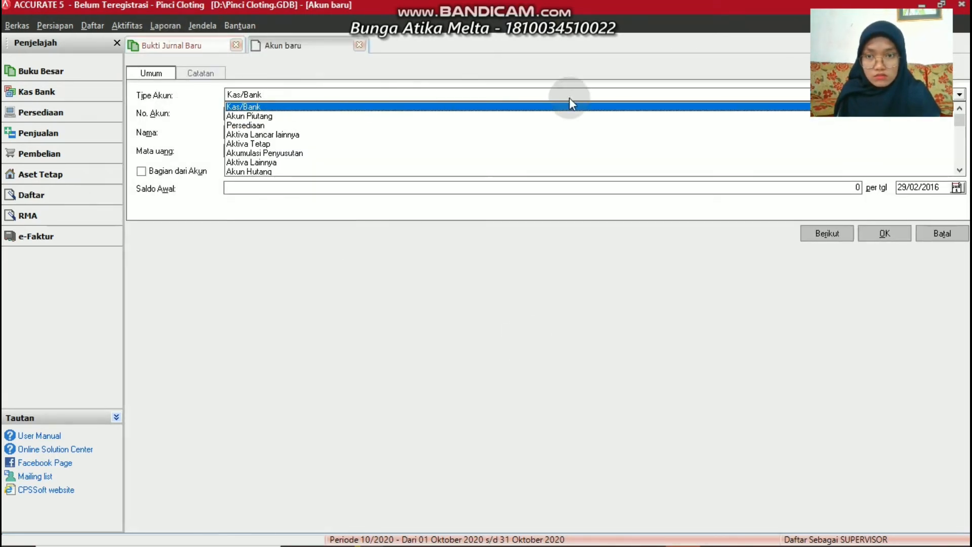
scroll(619, 139, "down", 2)
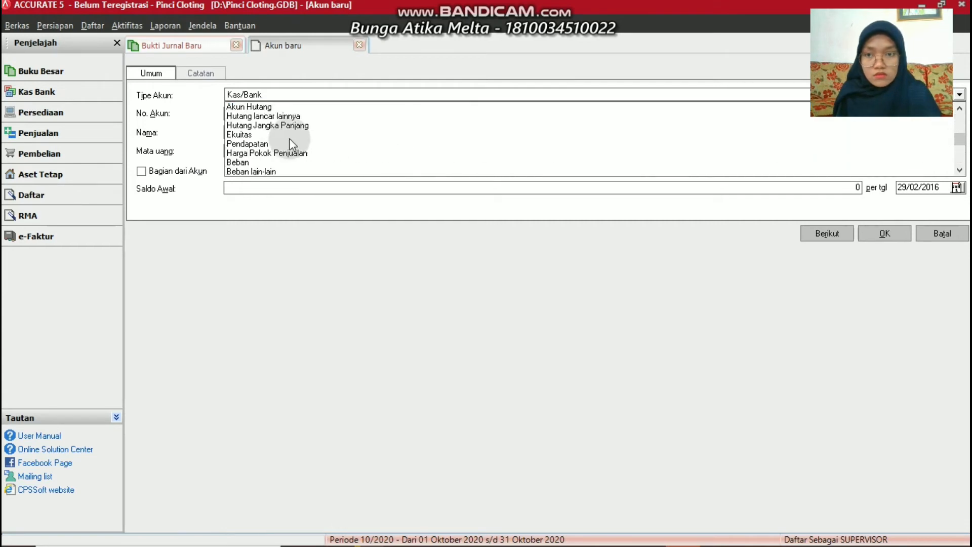
left_click(241, 161)
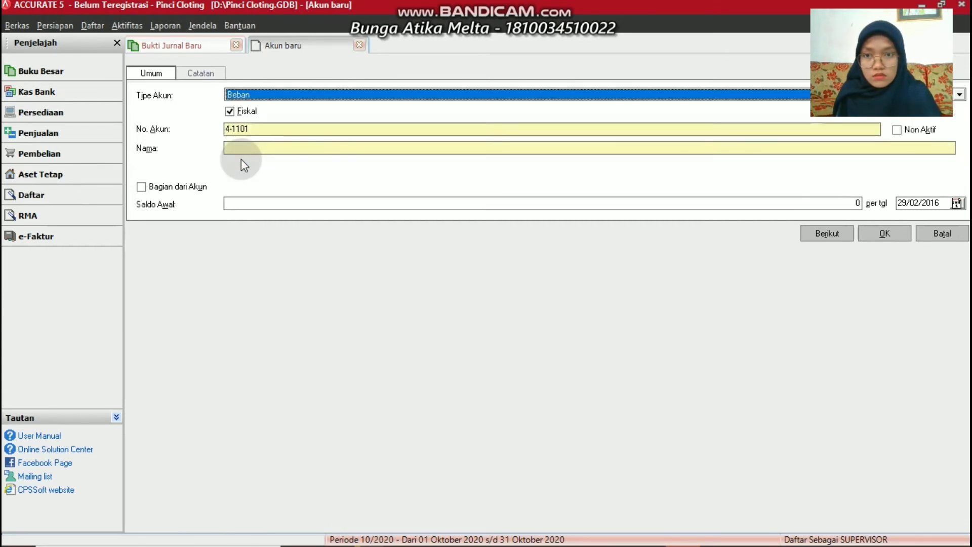
Number the new account 6-1300, name it 'Equipment Repair Expense', and save it
left_click(254, 129)
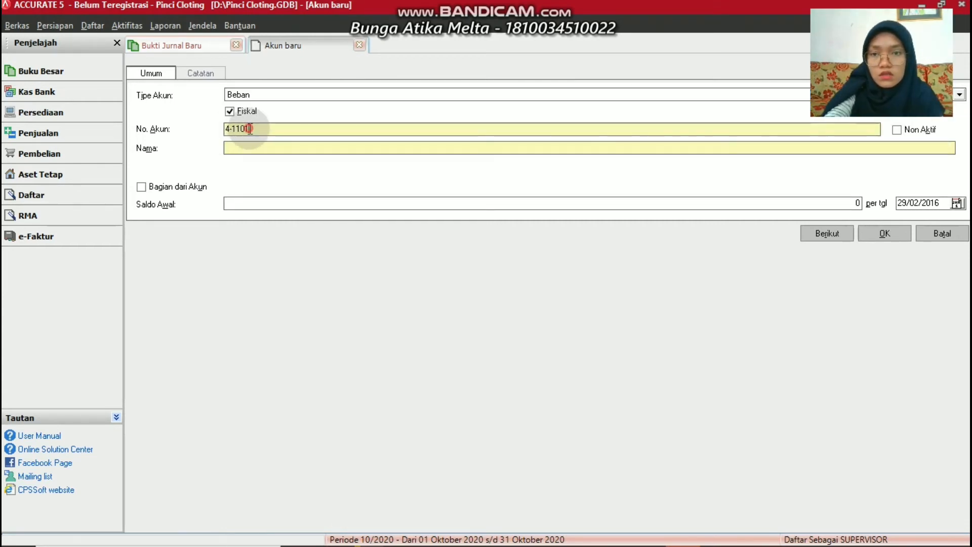
key("BackSpace")
key("BackSpace")
key("BackSpace")
key("BackSpace")
key("BackSpace")
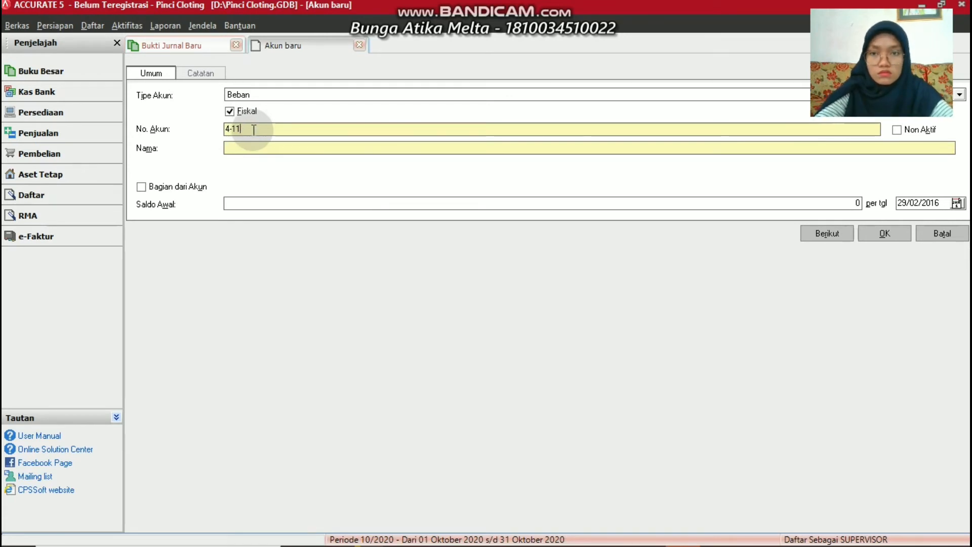
key("BackSpace")
type("6")
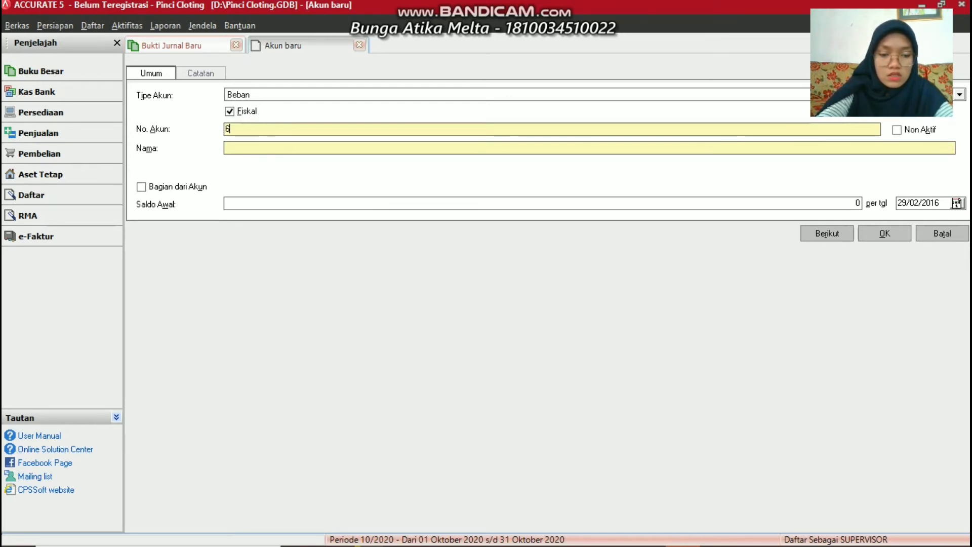
type("-13")
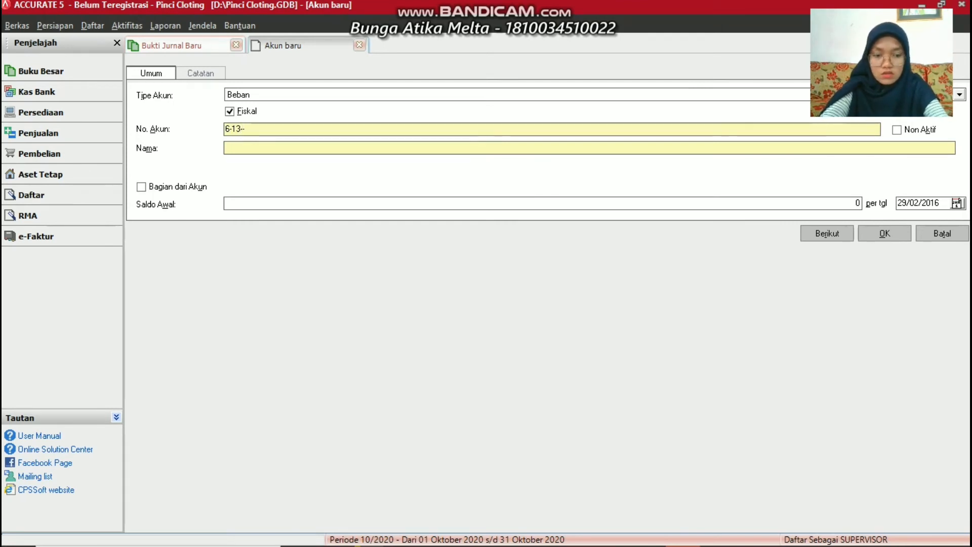
type("00")
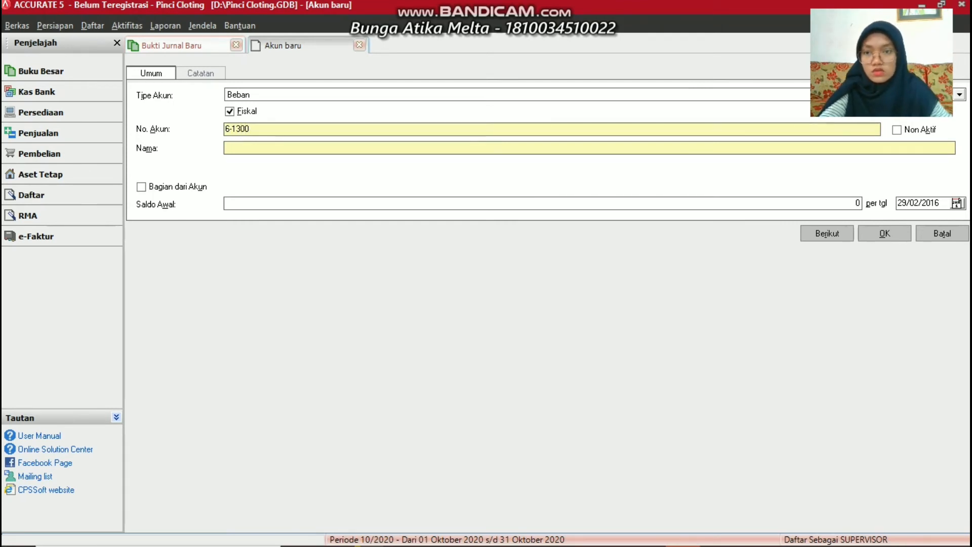
key("Tab")
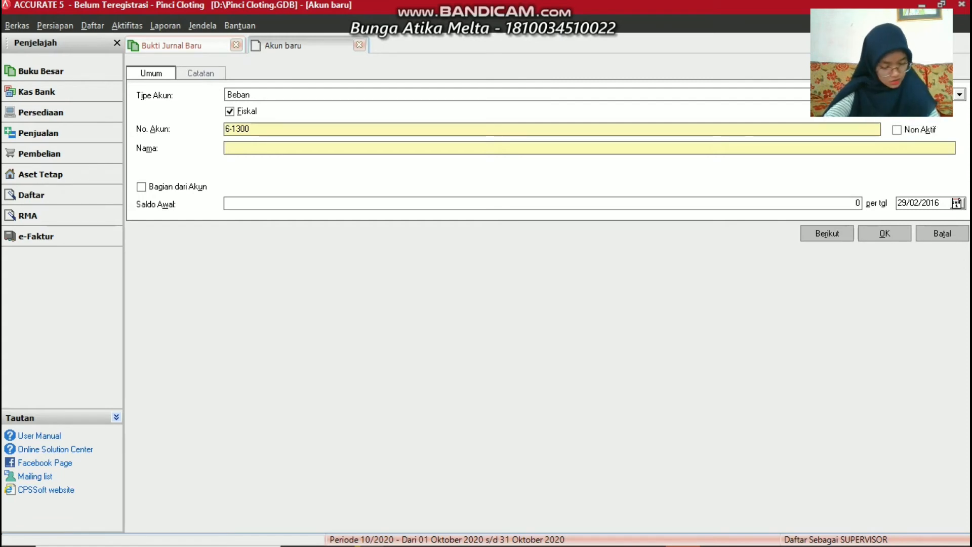
type("Eq")
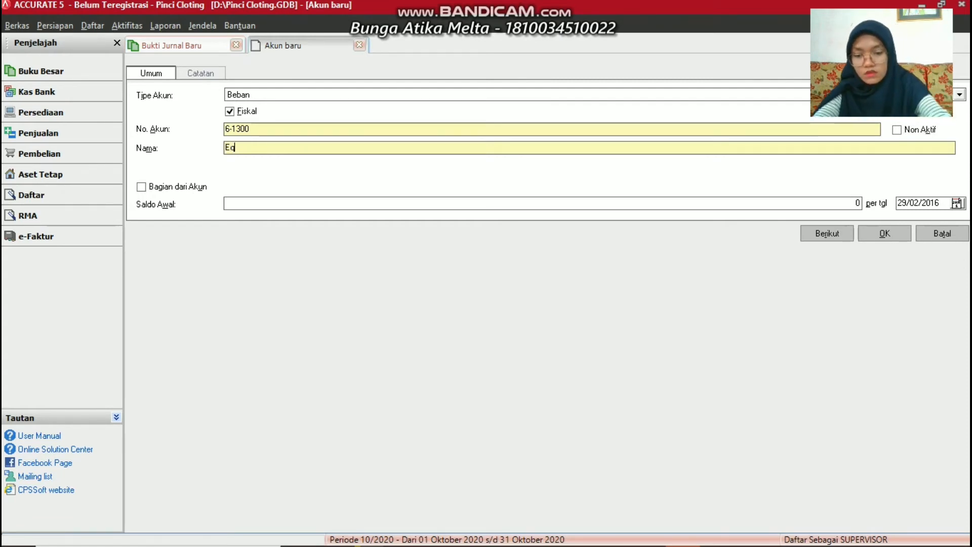
type("uipmen")
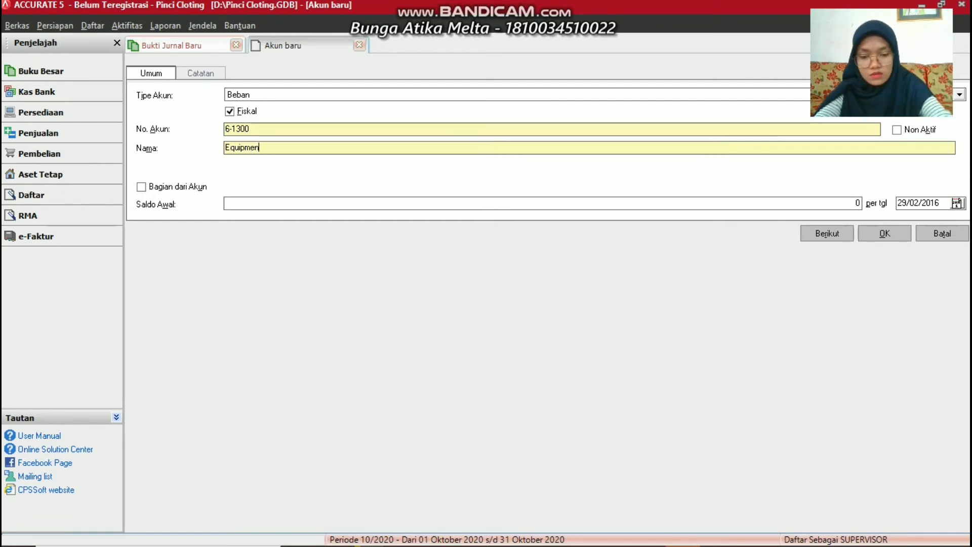
type("t R")
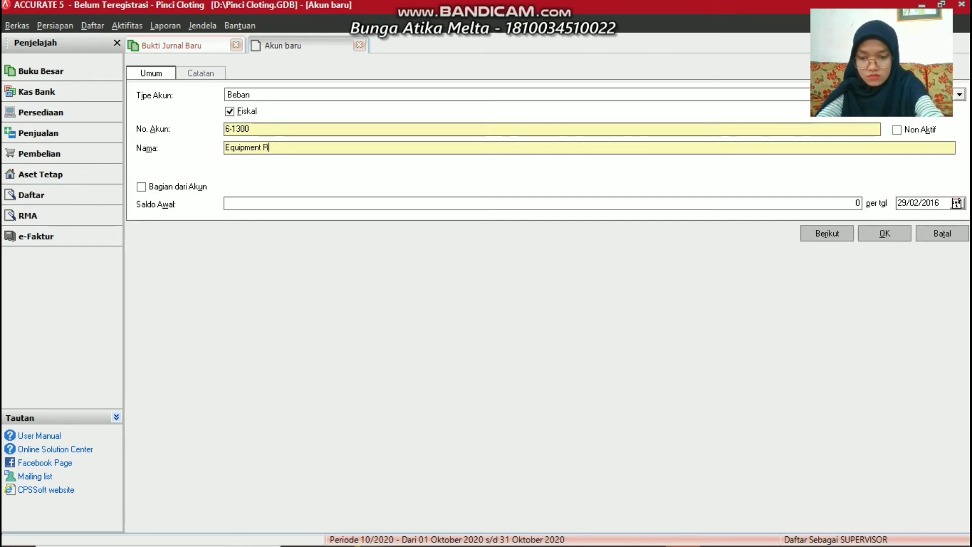
type("epair ")
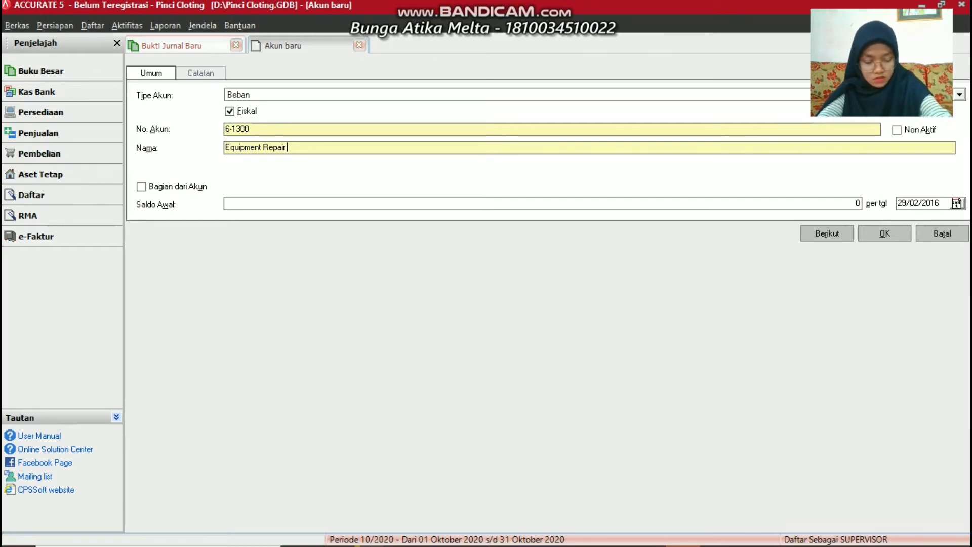
type("E")
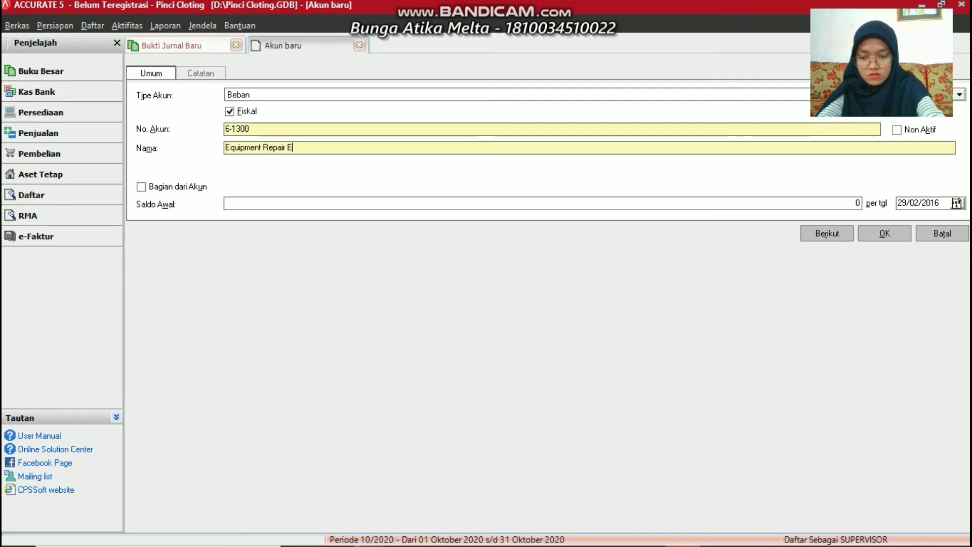
type("xpense")
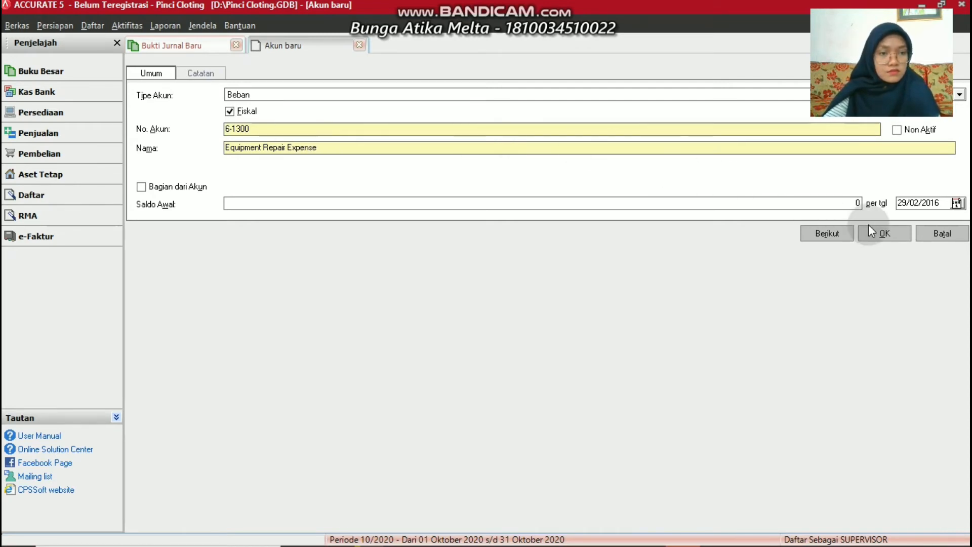
left_click(881, 233)
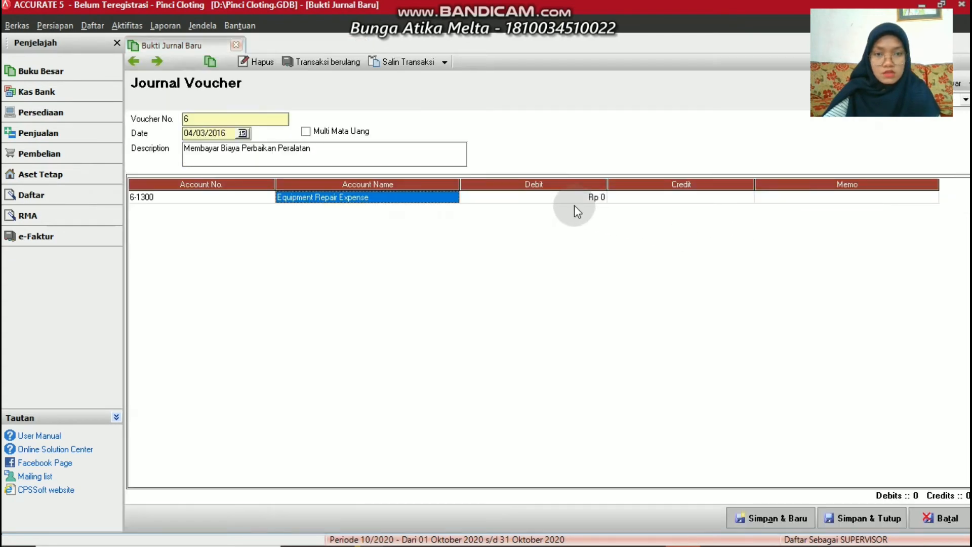
Debit Equipment Repair Expense Rp 300.000, credit 1-1100 Cash, and save voucher 6
left_click(571, 199)
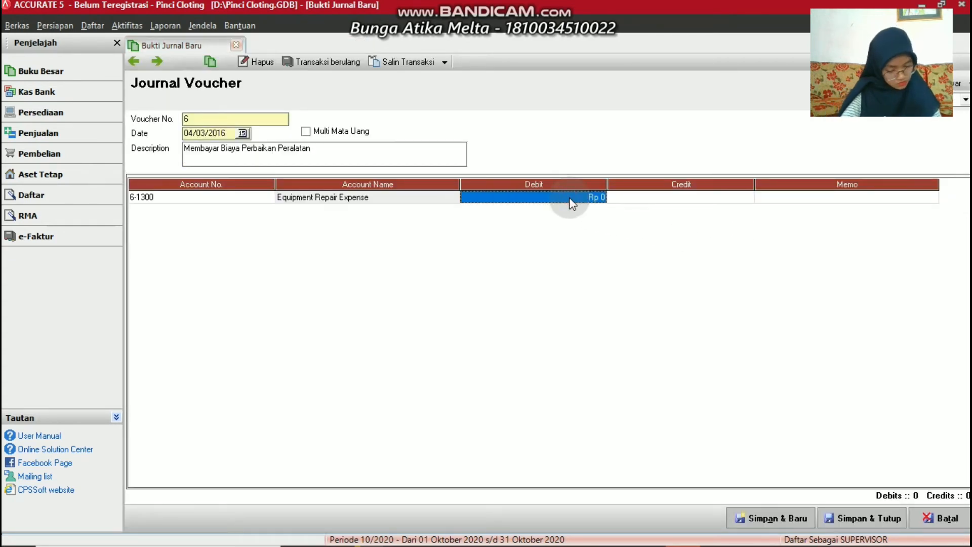
type("300")
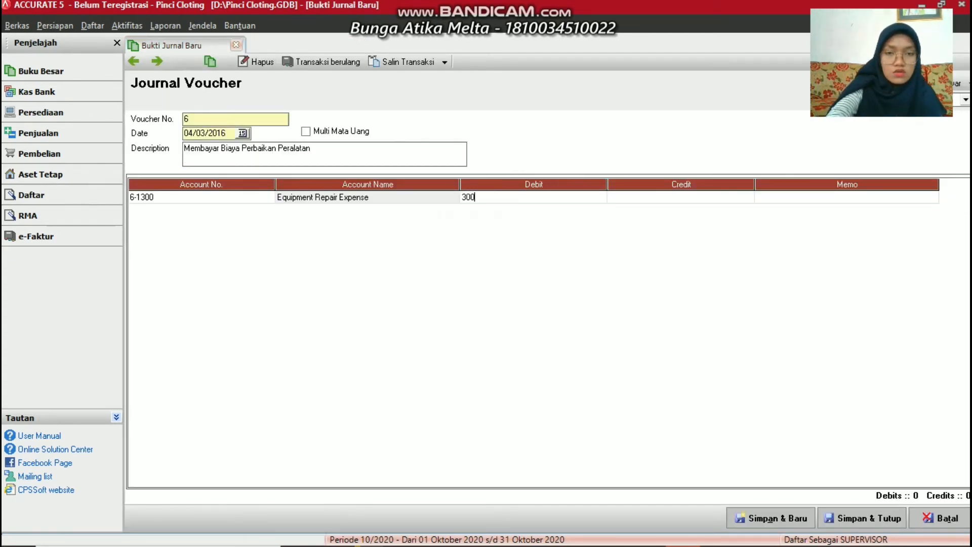
type(".000")
key("Tab")
key("Tab")
key("Tab")
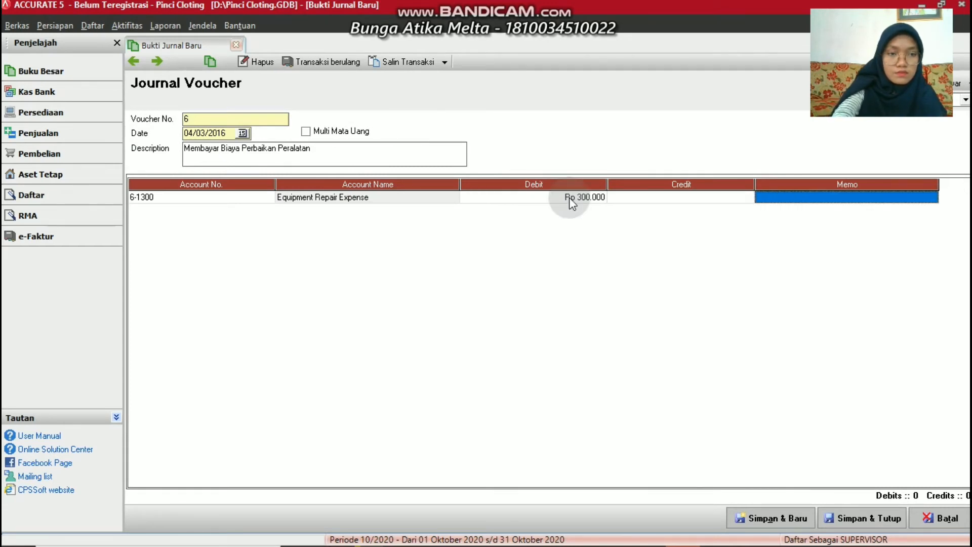
left_click(267, 209)
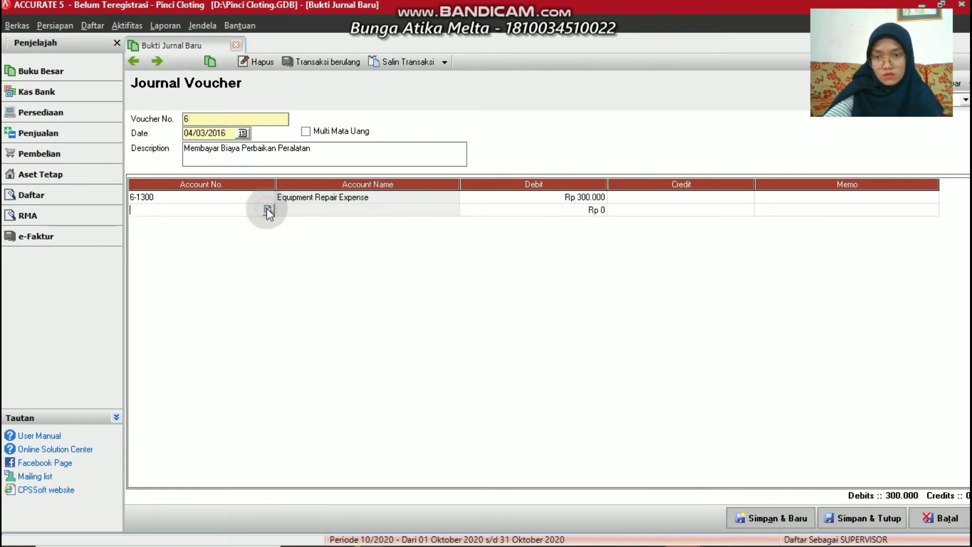
left_click(268, 209)
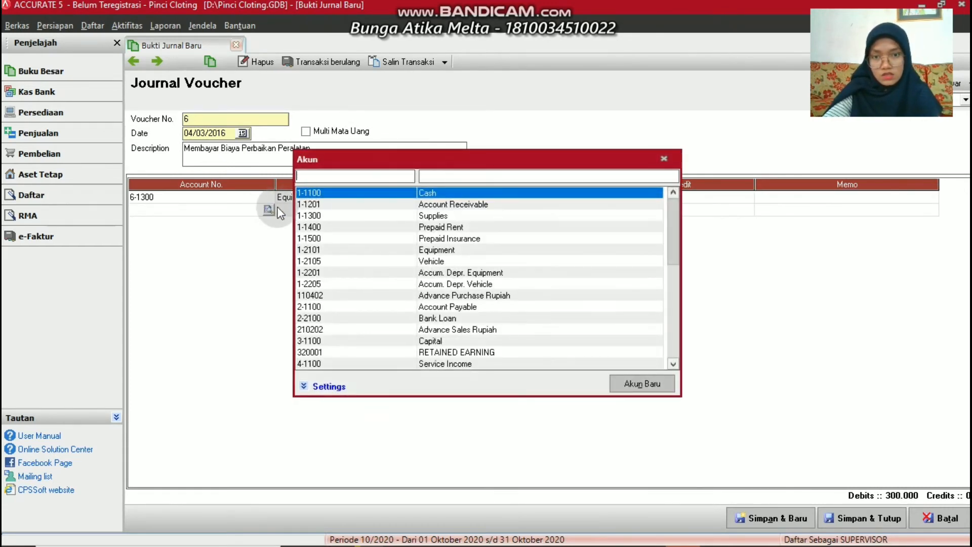
double_click(439, 195)
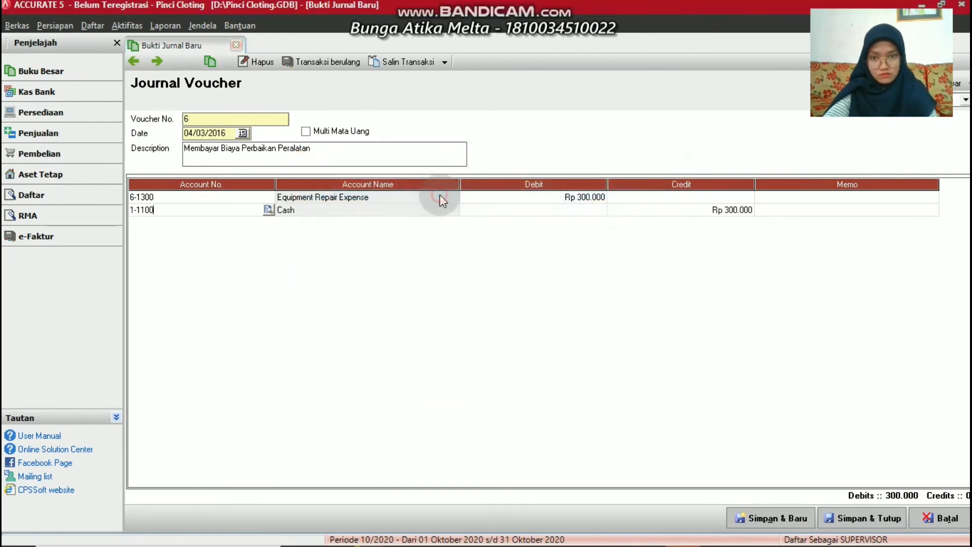
left_click(789, 519)
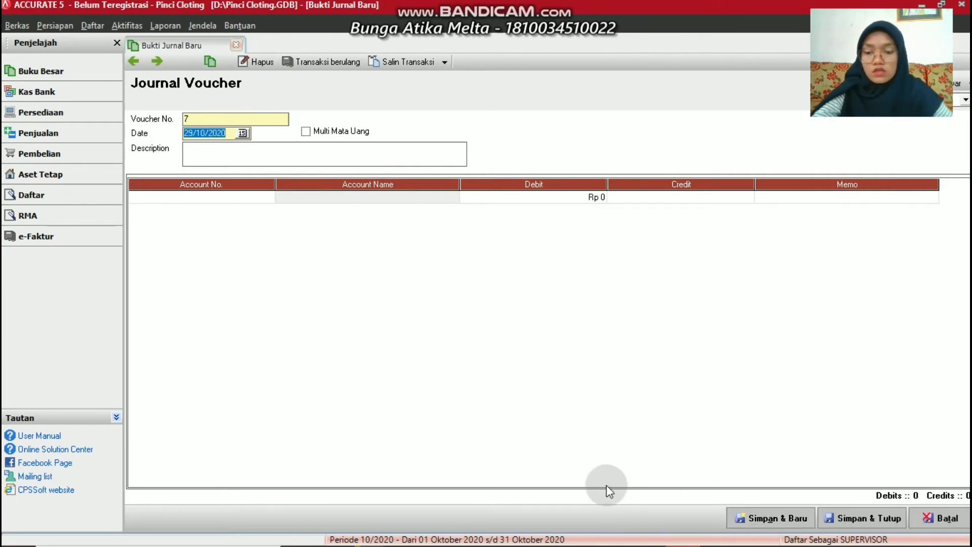
Date voucher 7 07/03/2016 with description 'Membeli Perlengkapan'
type("07/03/2")
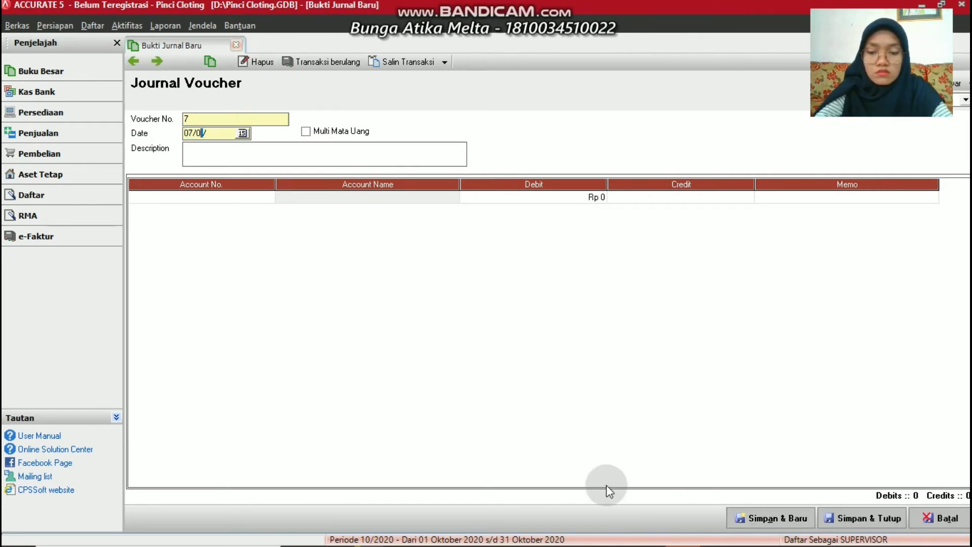
type("016")
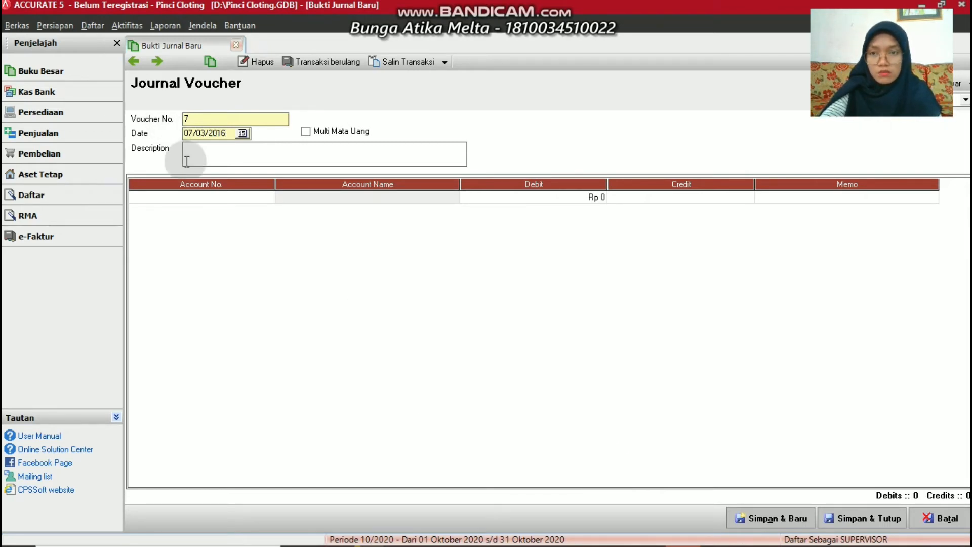
left_click(202, 153)
type("M")
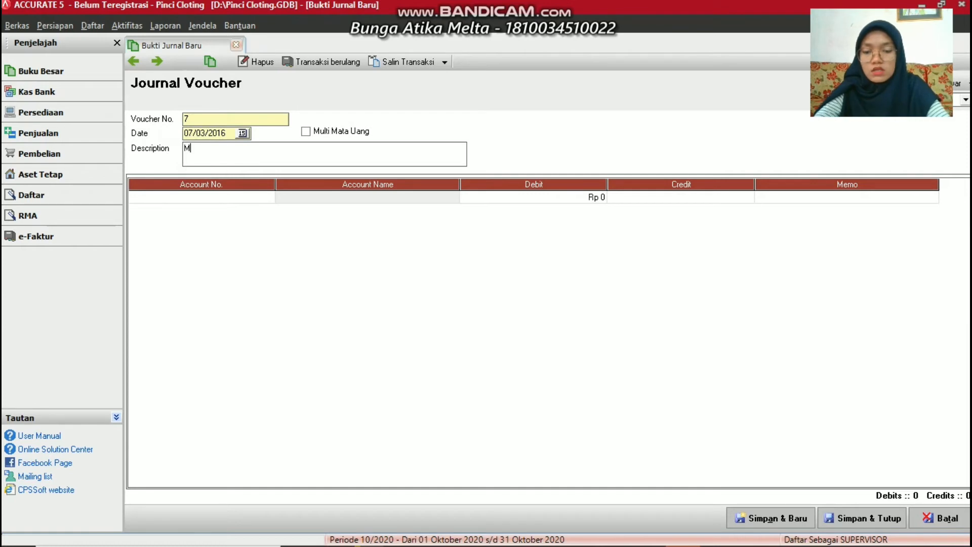
type("embeli ")
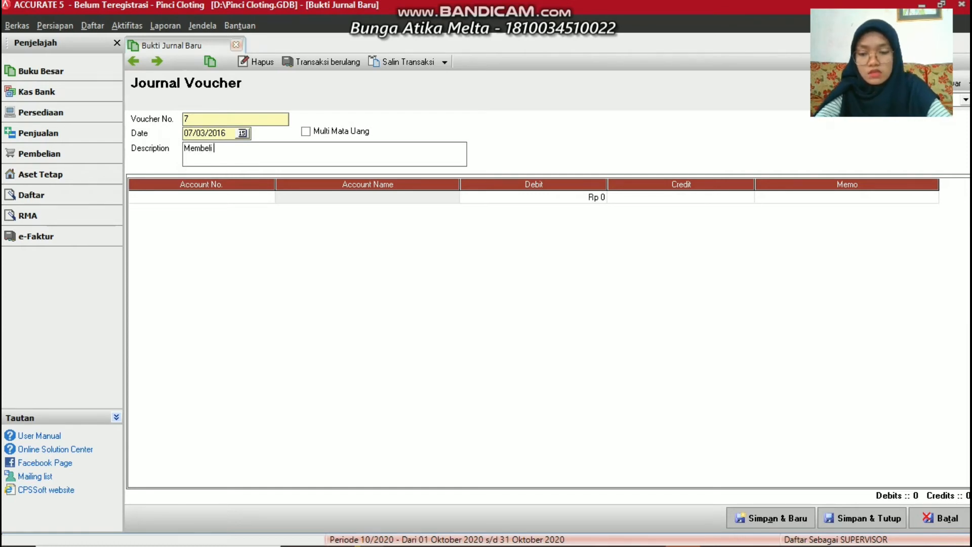
type("Perlen")
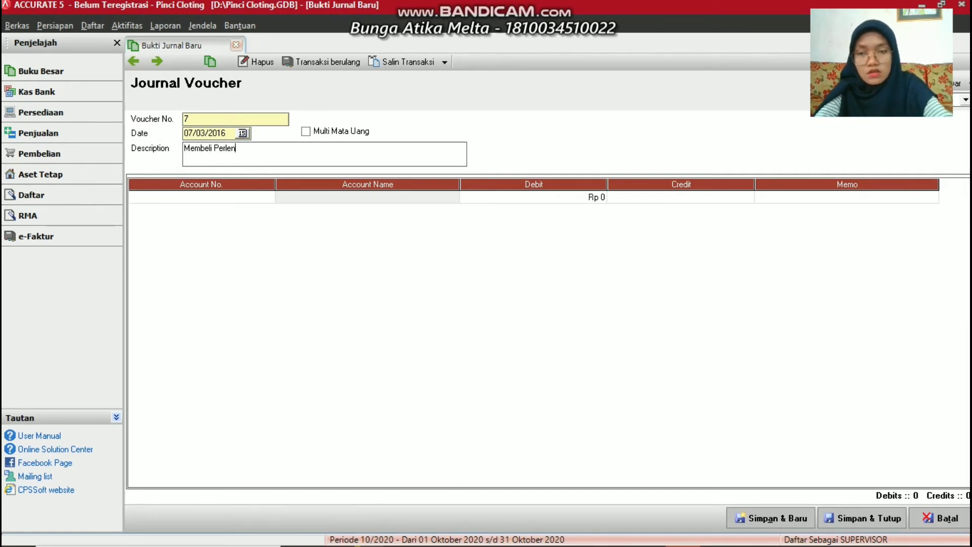
type("gkapan")
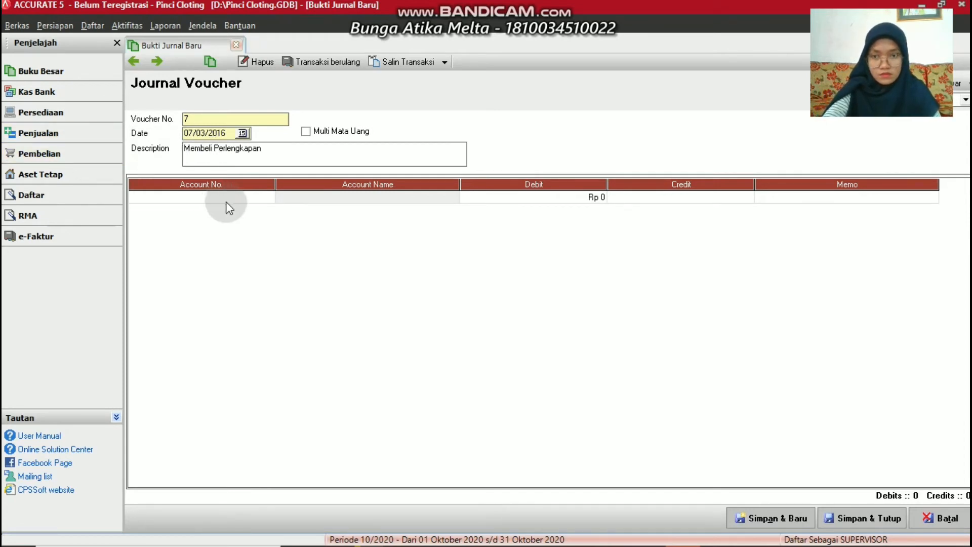
Debit 1-1300 Supplies Rp 1.500.000, credit 1-1100 Cash, and save voucher 7
left_click(270, 196)
left_click(268, 196)
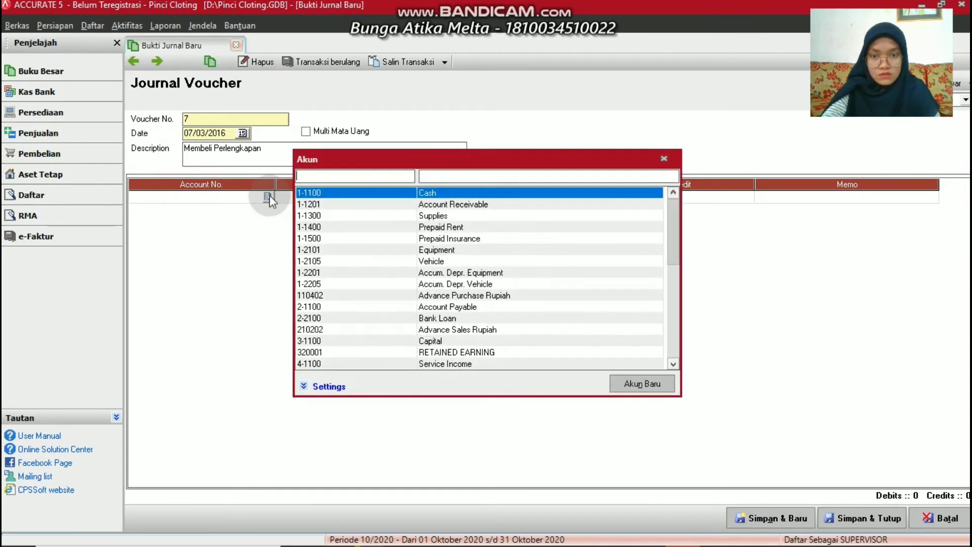
double_click(445, 215)
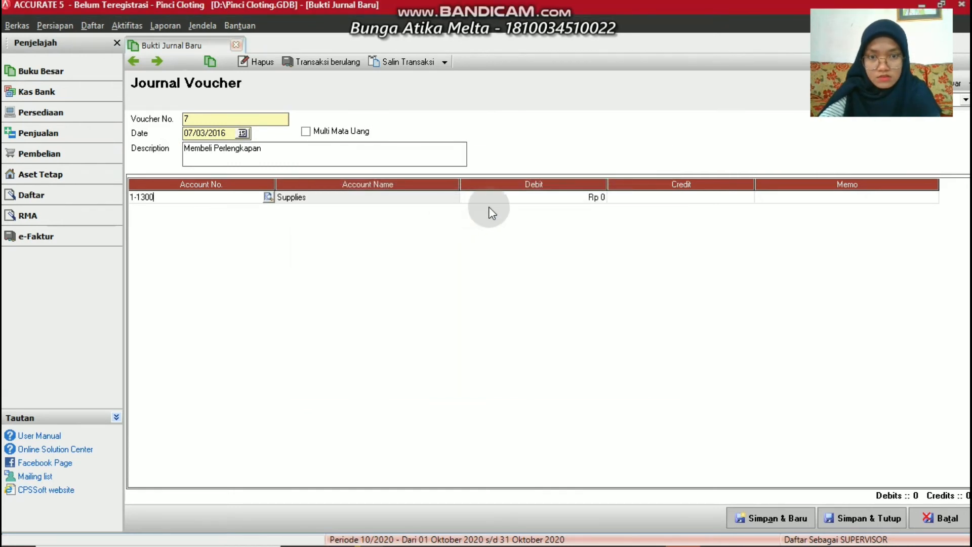
left_click(493, 198)
type("1")
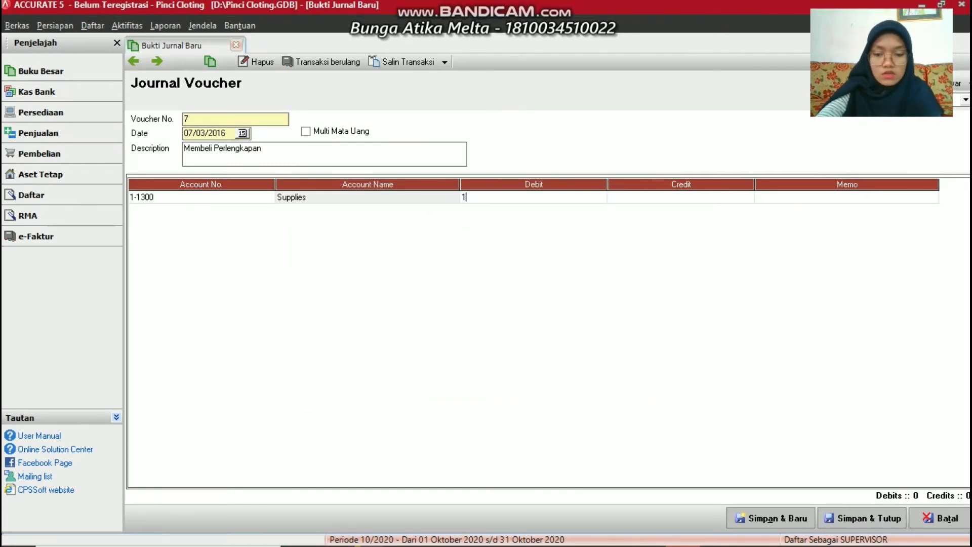
type(".500")
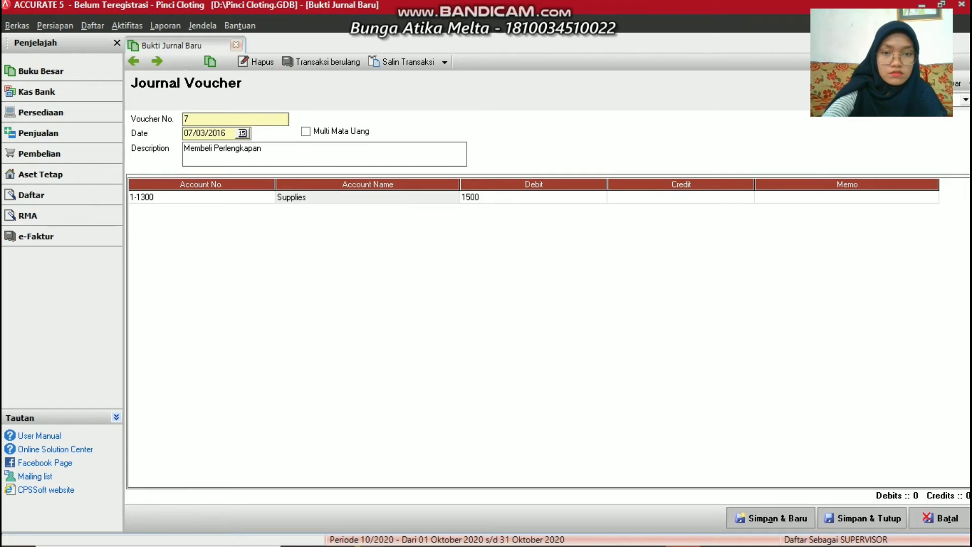
type(".000")
key("Return")
key("Return")
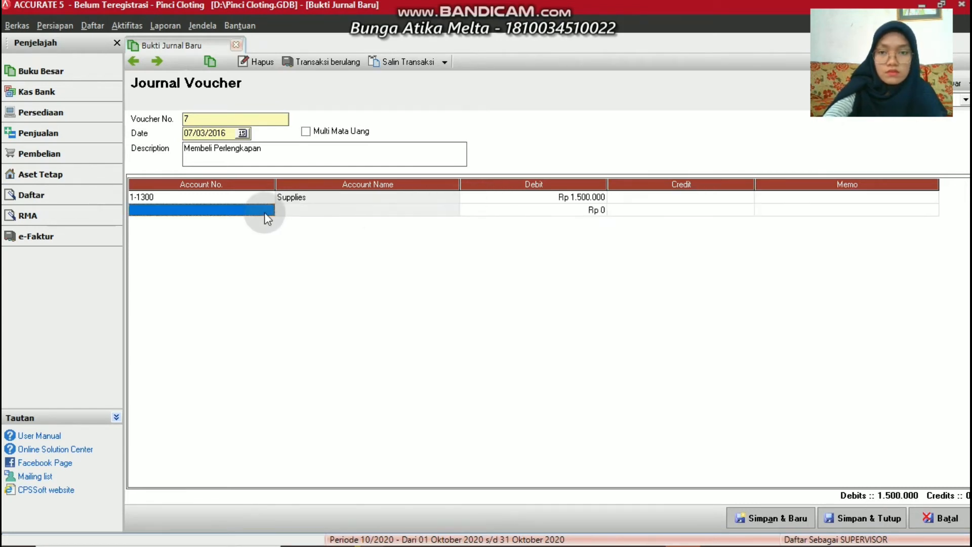
left_click(274, 210)
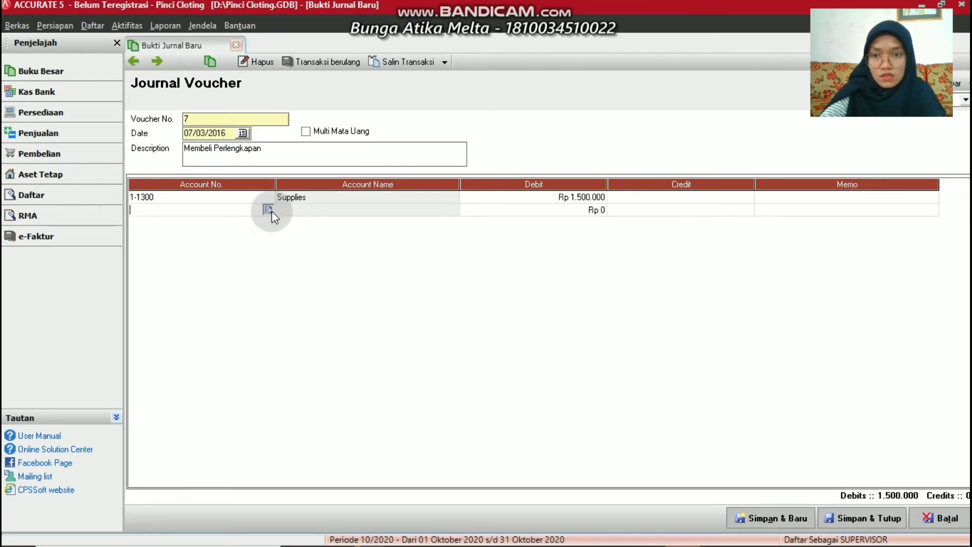
left_click(269, 210)
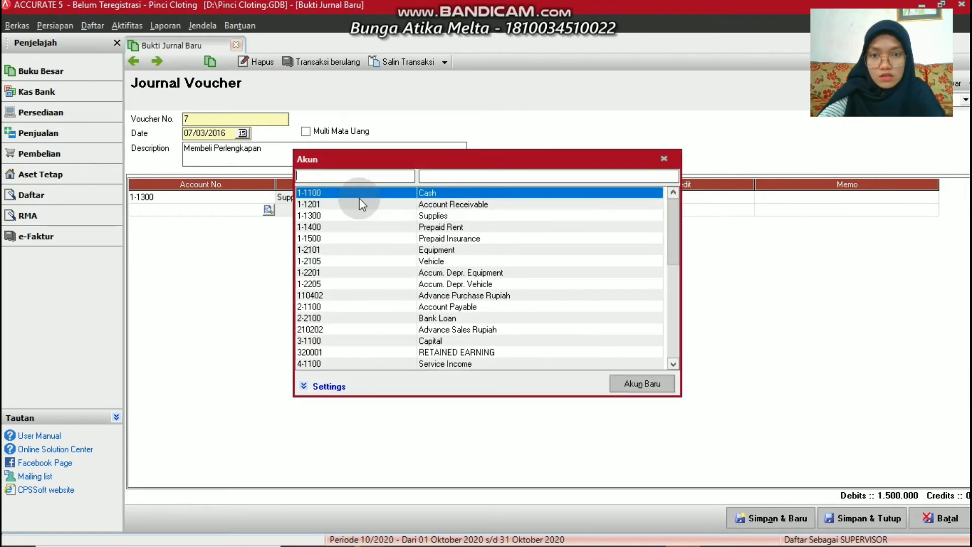
double_click(423, 193)
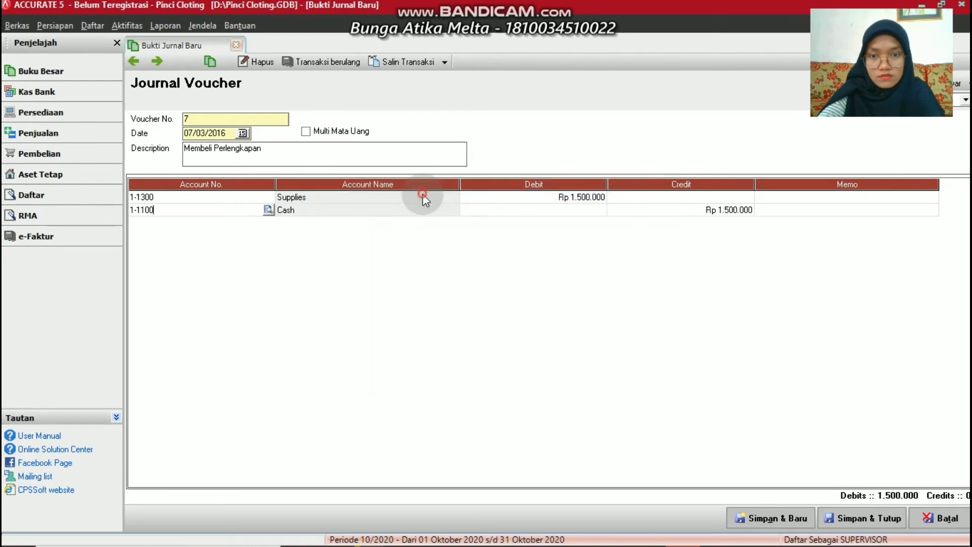
left_click(738, 517)
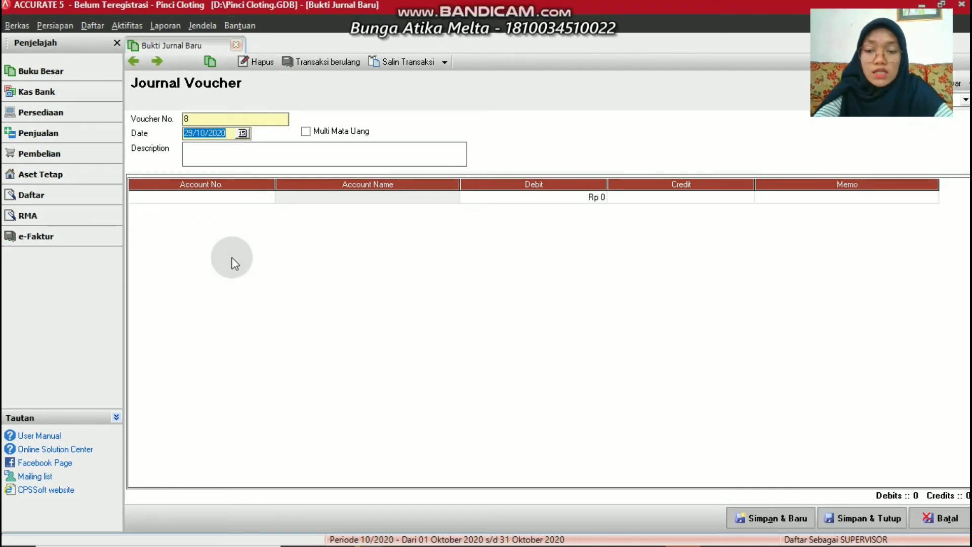
Date voucher 8 10/03/2016 with a 'Membayar utang ke …' description naming the creditor
type("10/03/20")
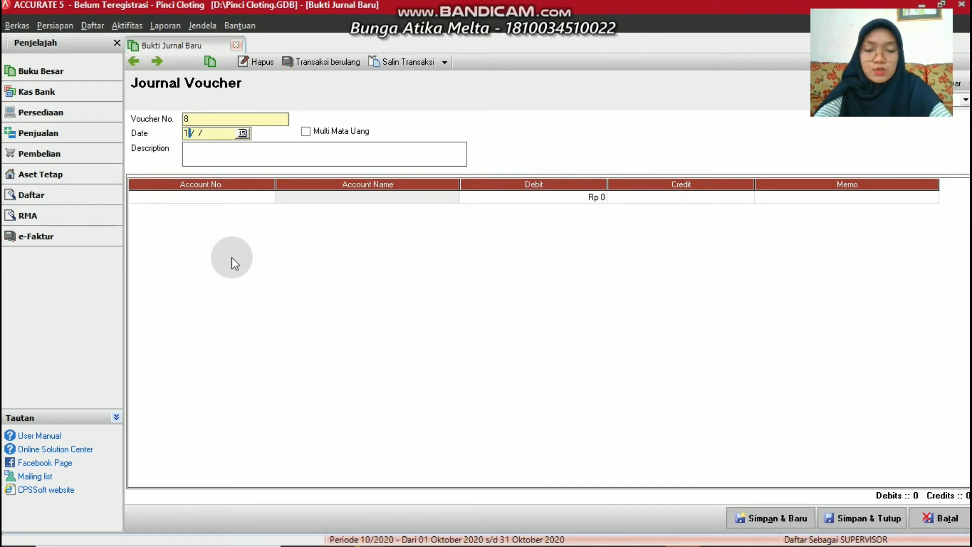
type("16")
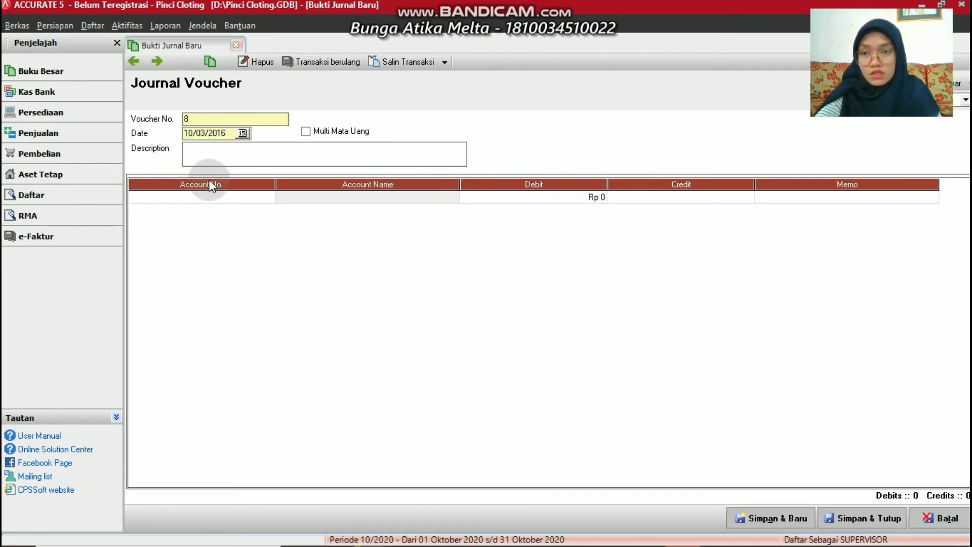
left_click(199, 156)
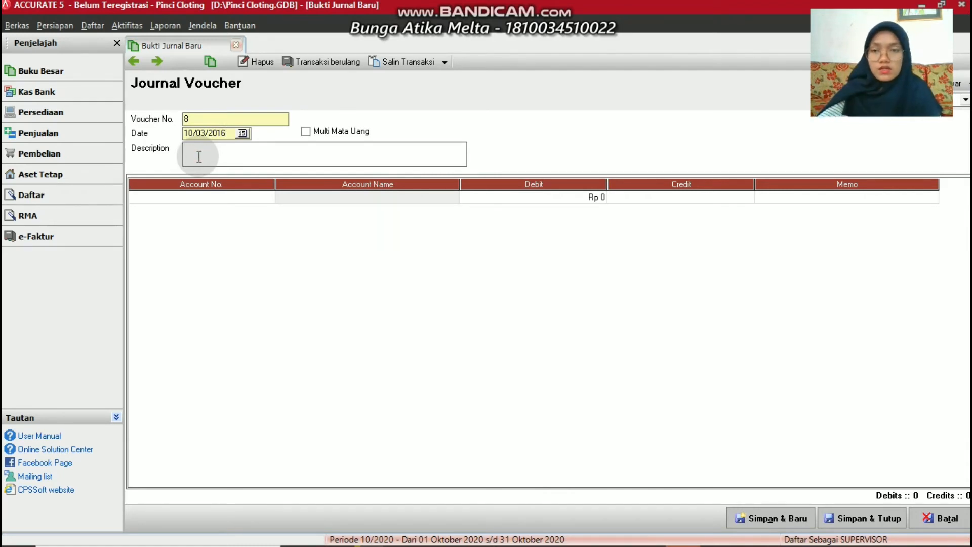
type("M")
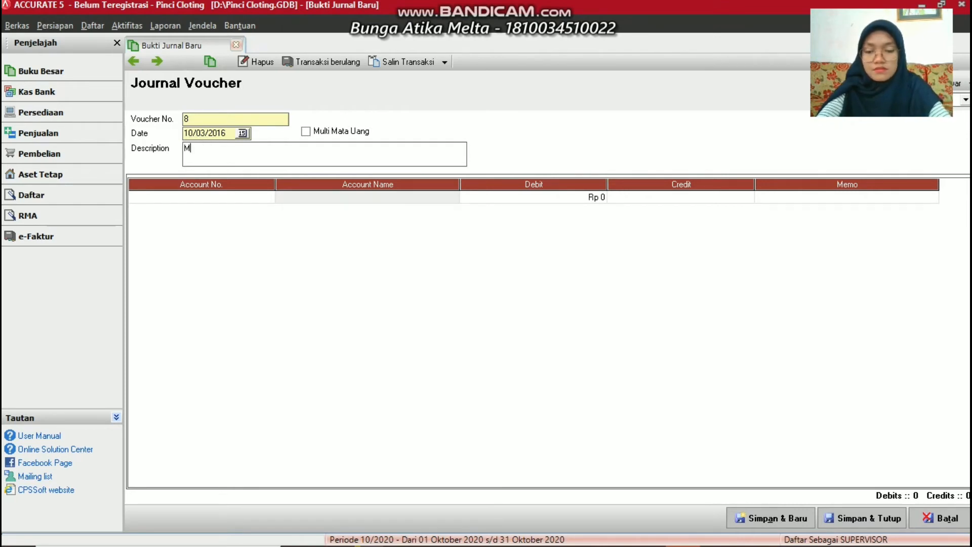
type("embayar utang")
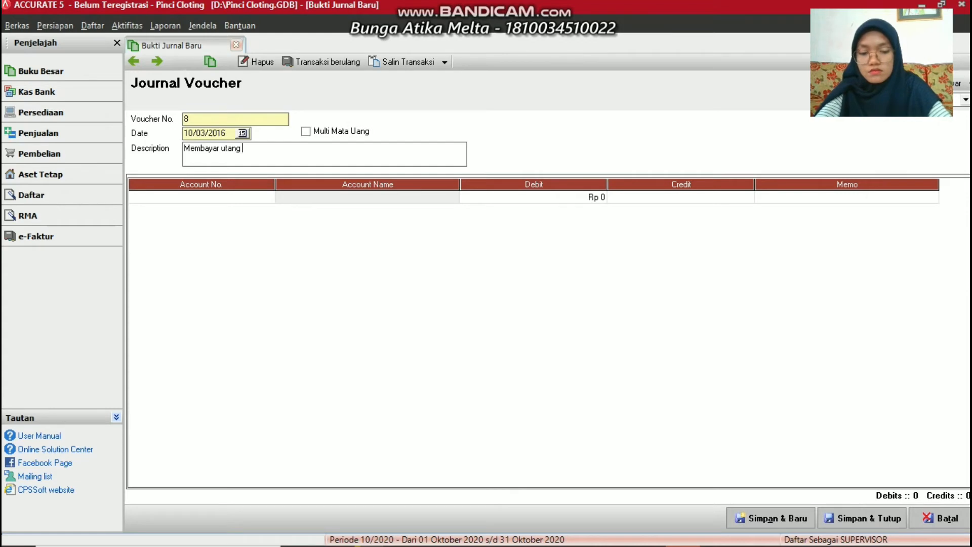
type("ke Afdal")
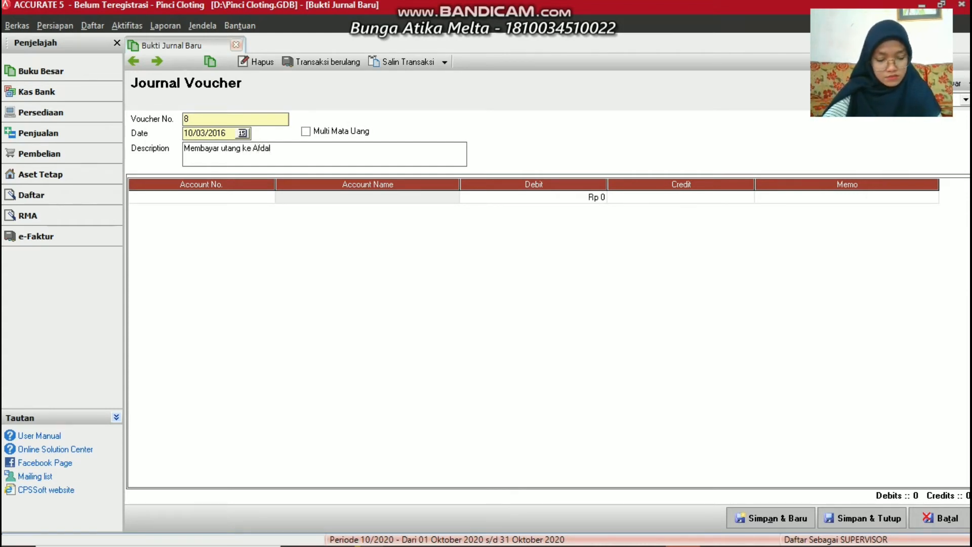
Debit 2-1100 Account Payable Rp 2.000.000 on the first line
left_click(267, 196)
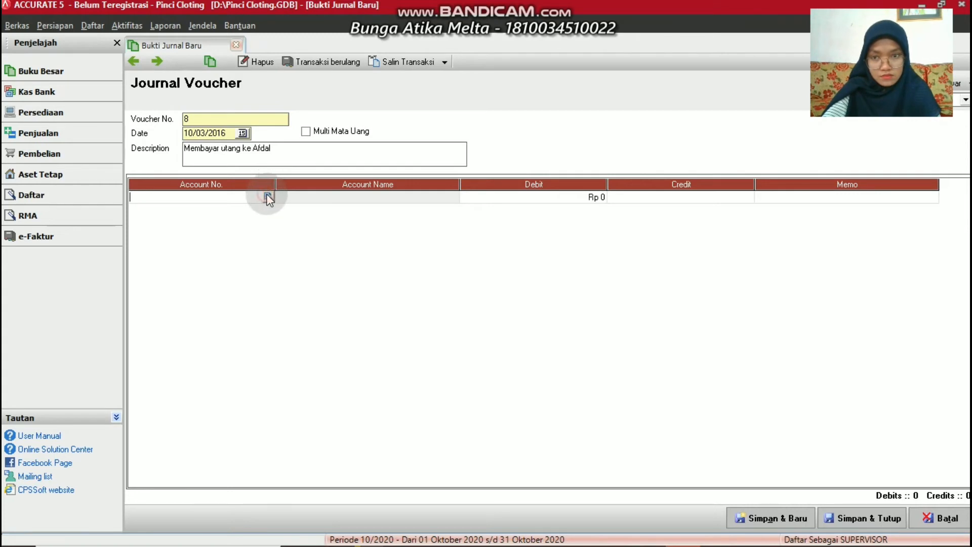
left_click(268, 197)
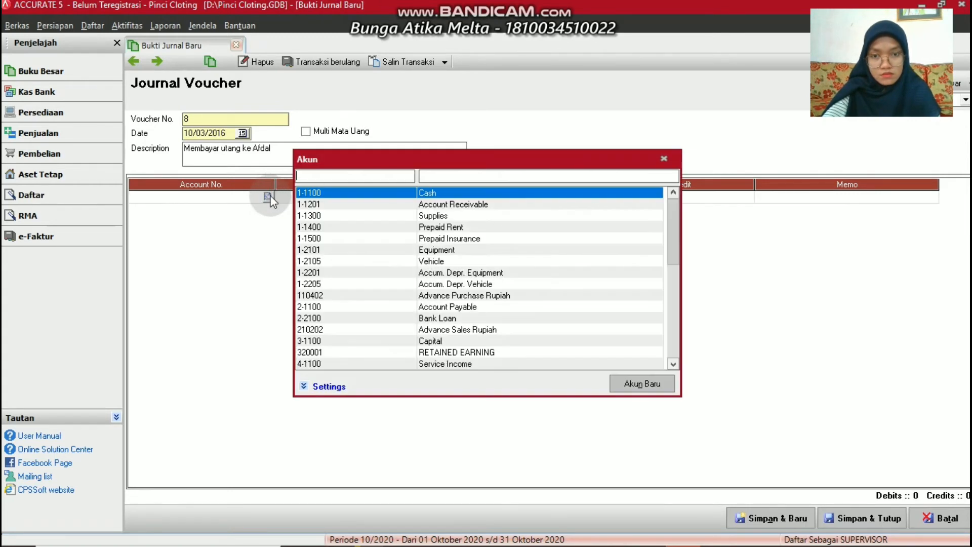
double_click(462, 310)
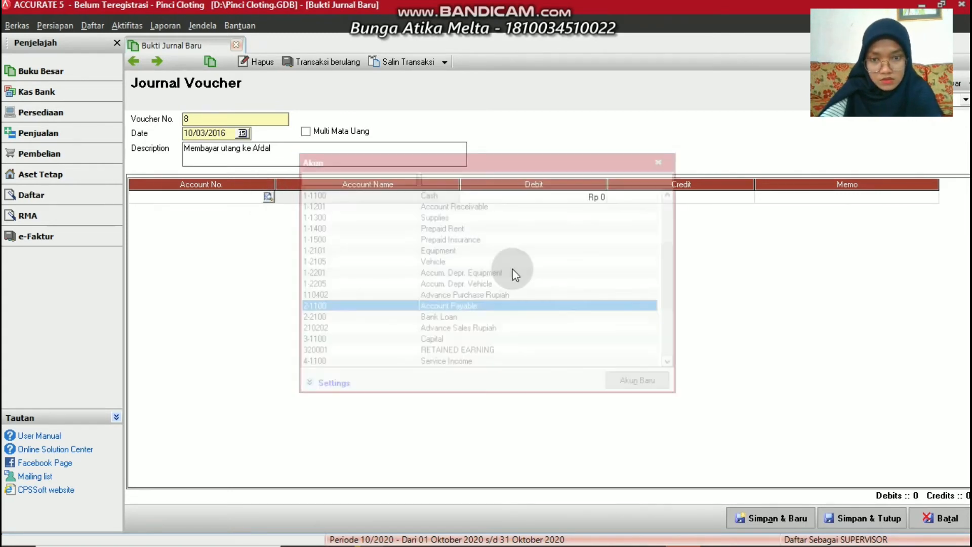
left_click(575, 200)
type("2")
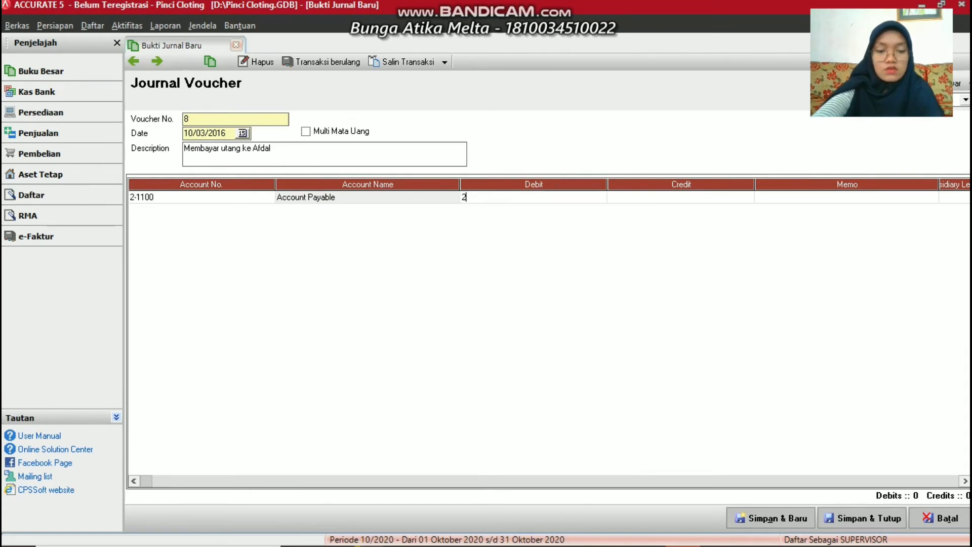
type("000000")
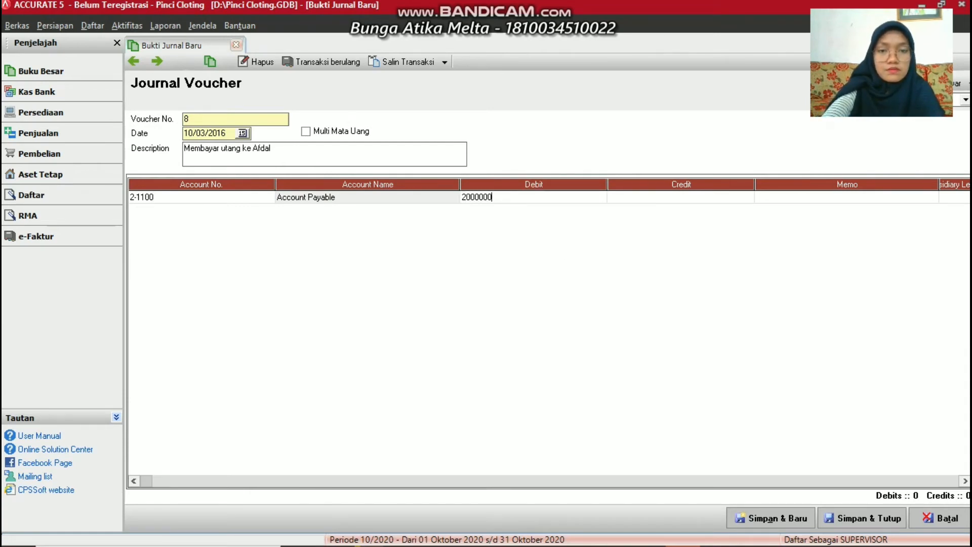
key("Tab")
key("Tab")
key("Tab")
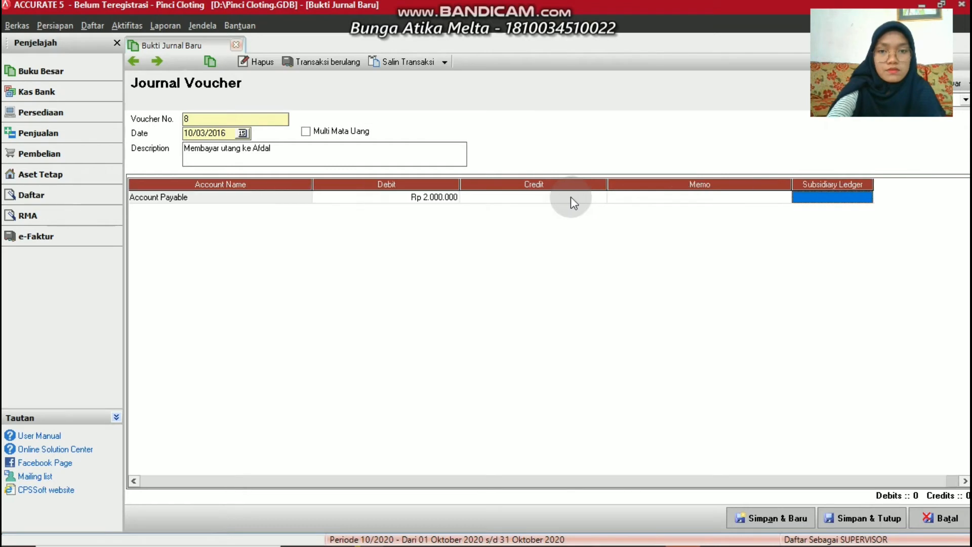
Link the payable line to supplier Andala Cloting and correct the description to match
left_click(825, 202)
left_click(867, 197)
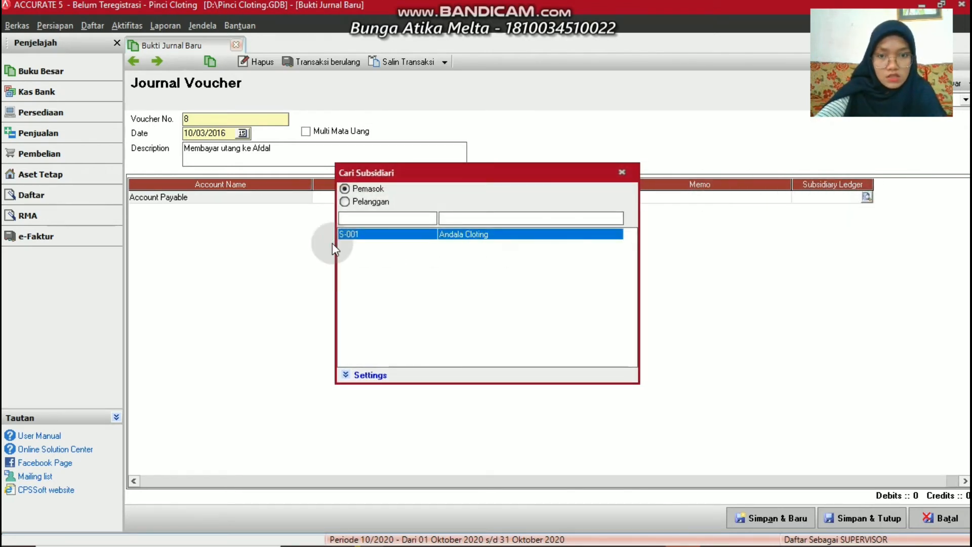
double_click(444, 235)
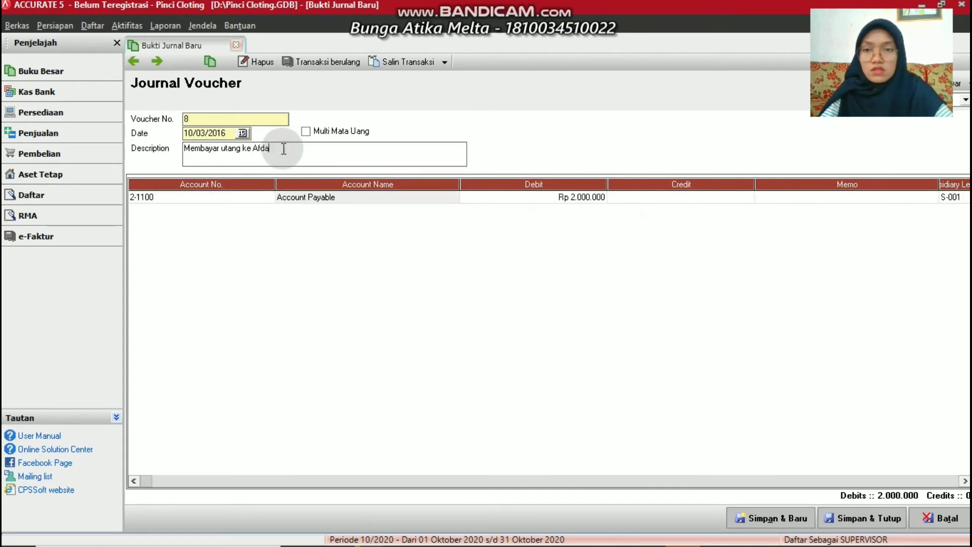
key("BackSpace")
key("BackSpace")
key("BackSpace")
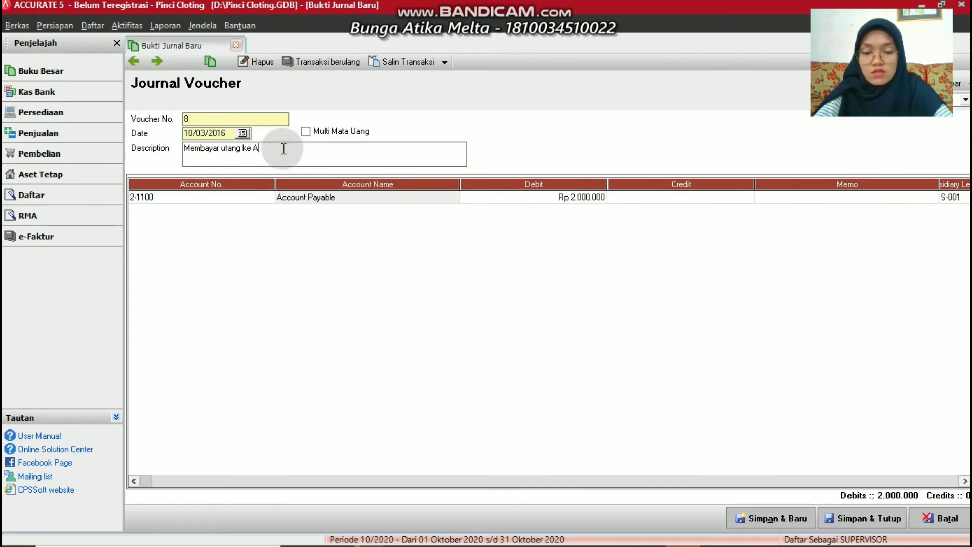
type("ndala ")
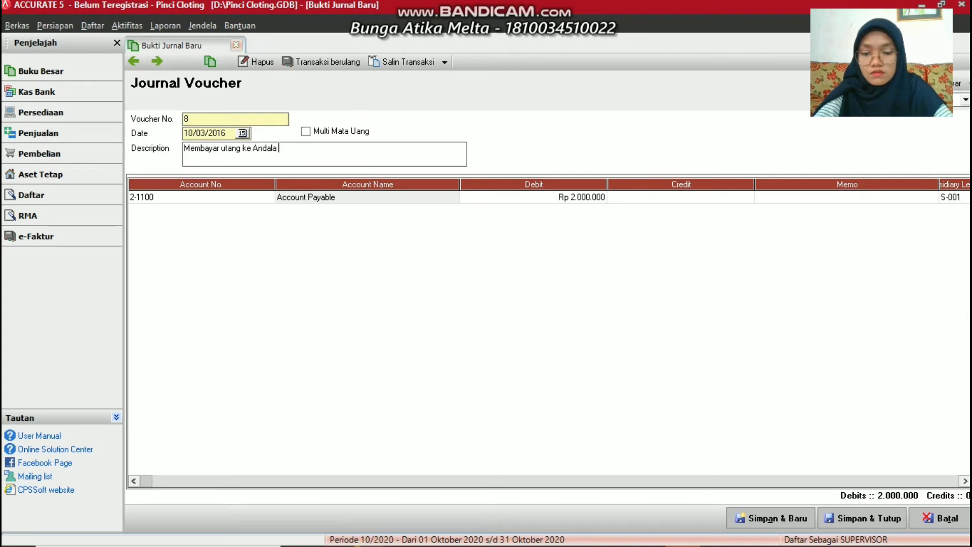
type("Cloting")
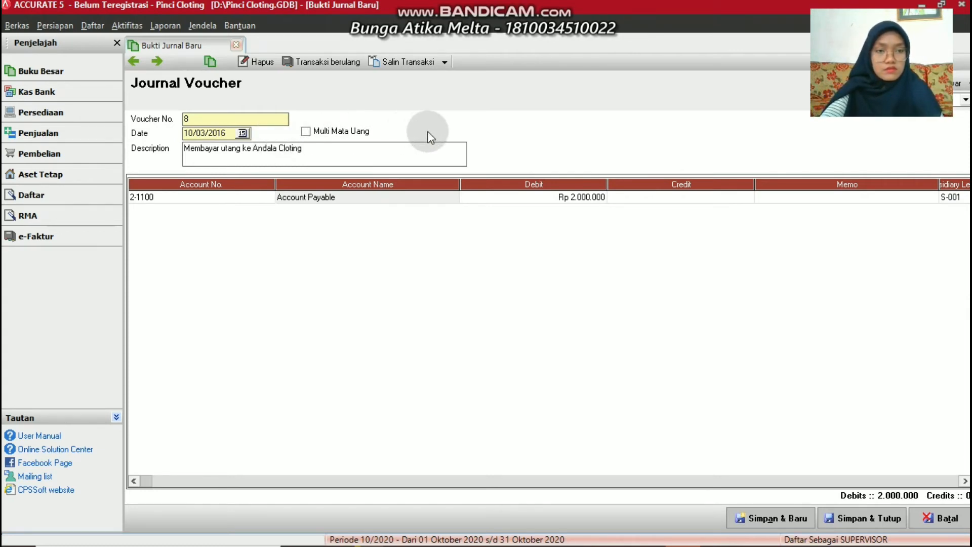
Credit 1-1100 Cash Rp 2.000.000 on a second line and save voucher 8
left_click(806, 193)
key("Tab")
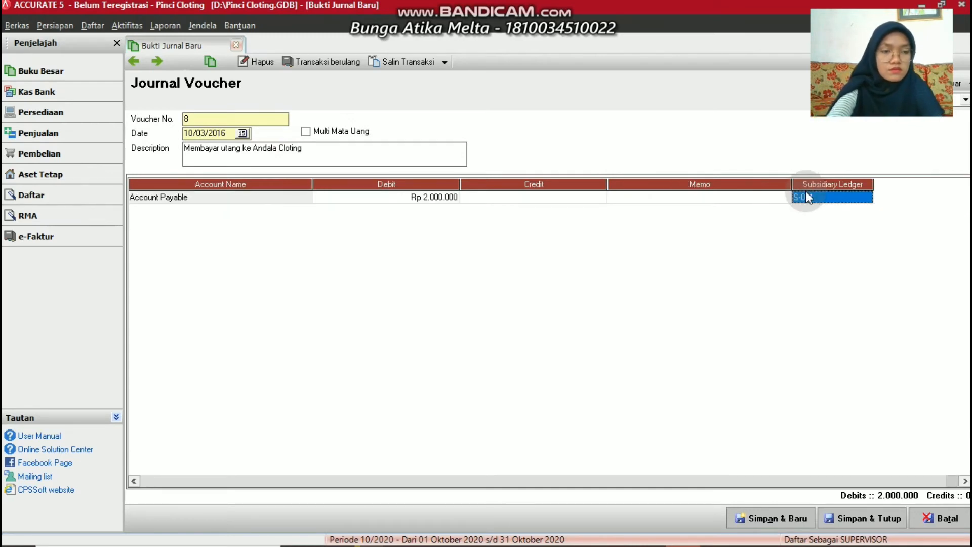
key("Tab")
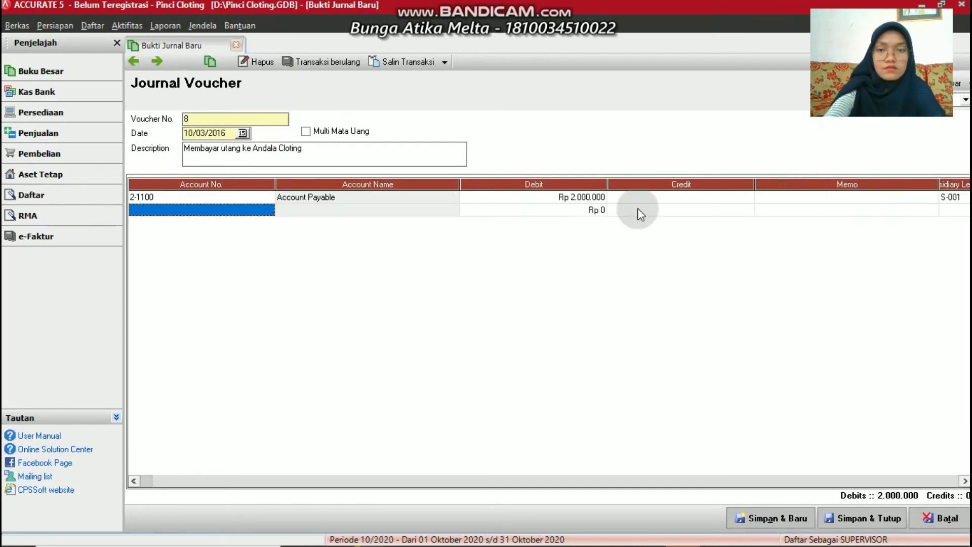
left_click(268, 209)
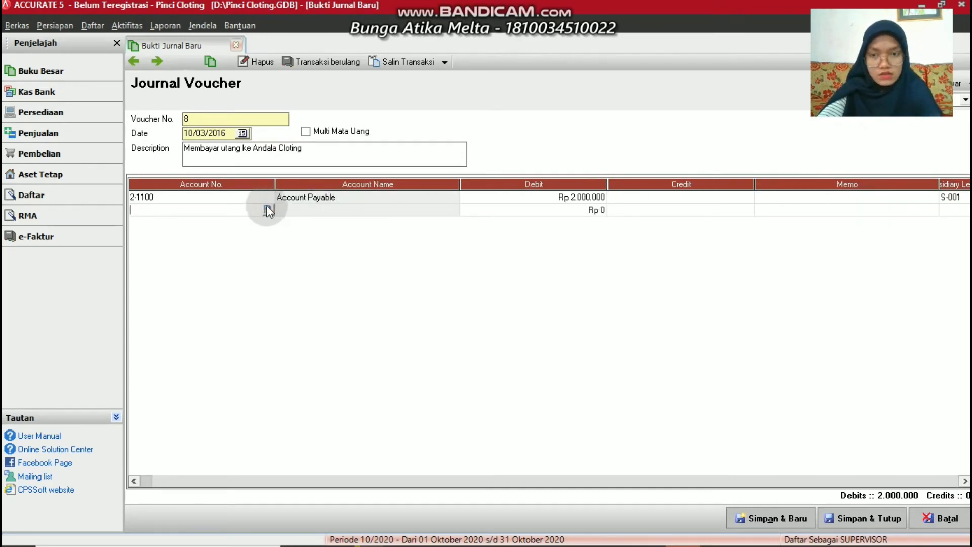
left_click(268, 210)
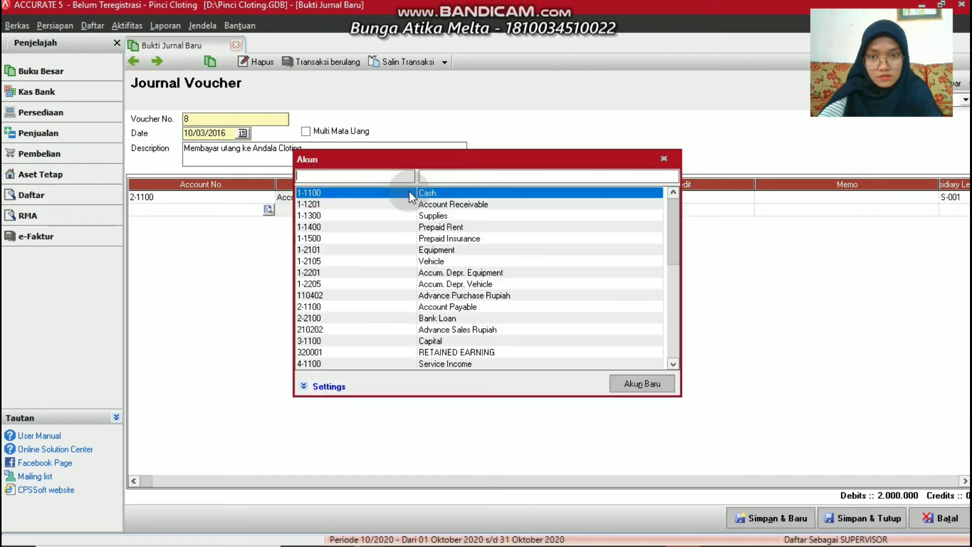
double_click(450, 193)
left_click(744, 514)
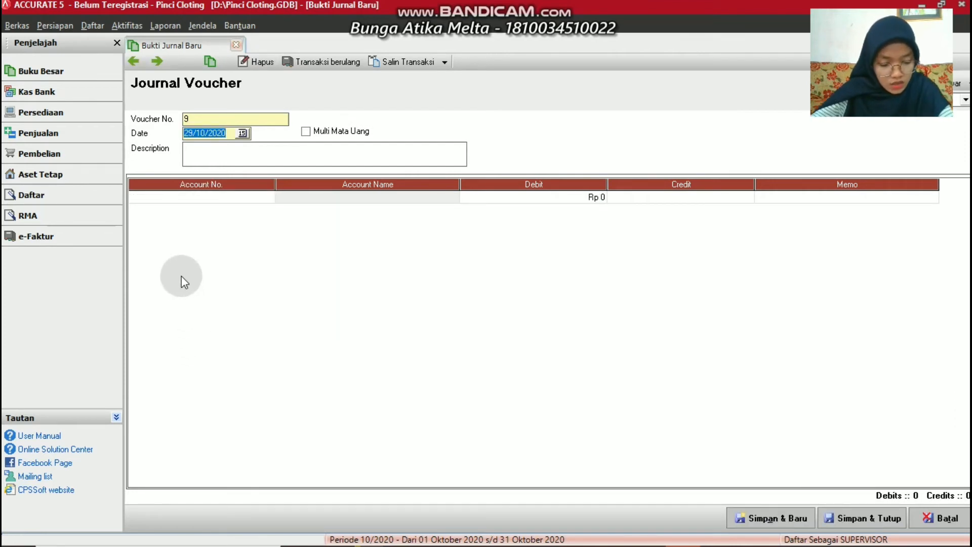
Date voucher 9 12/03/2016, describe it 'Menerima Pendapatan Jasa', and debit Cash Rp 300.000
type("12/")
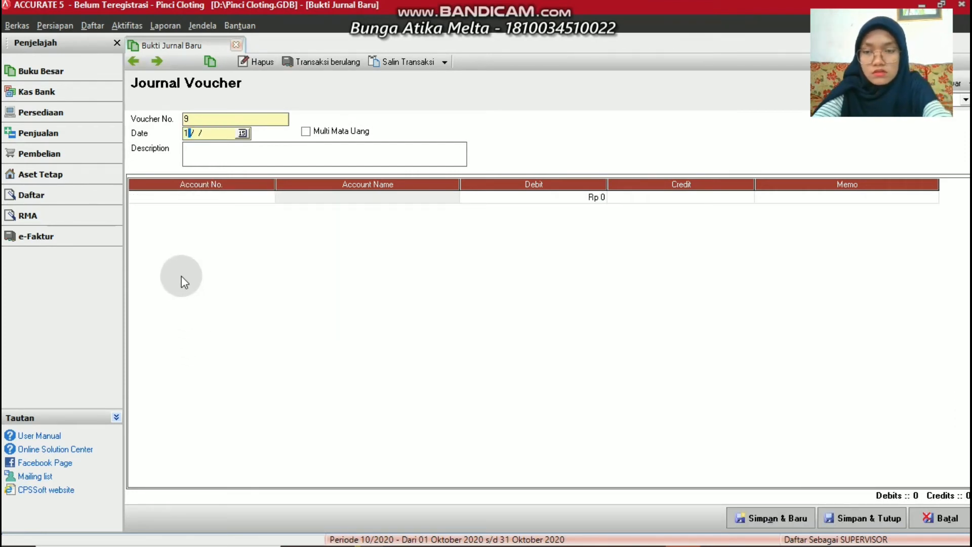
type("0")
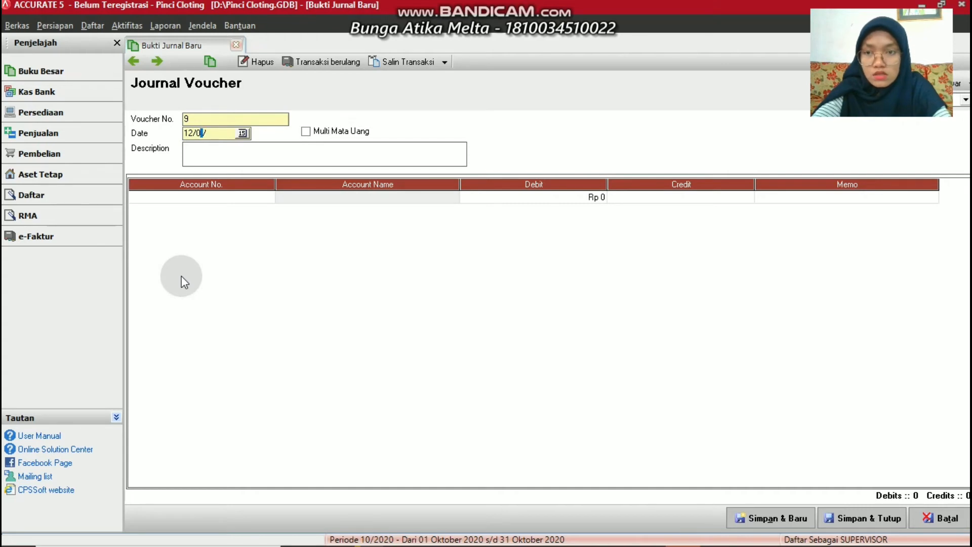
type("3/2016")
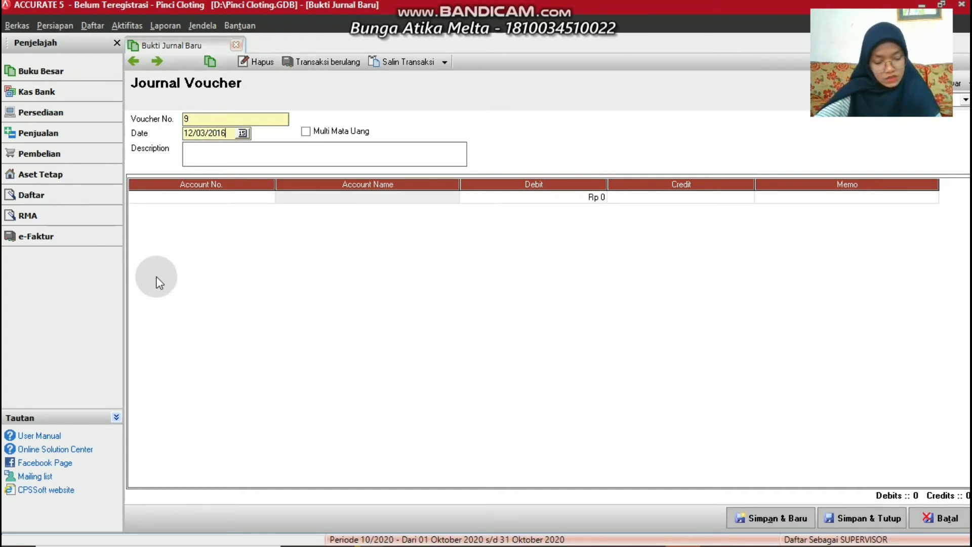
left_click(208, 155)
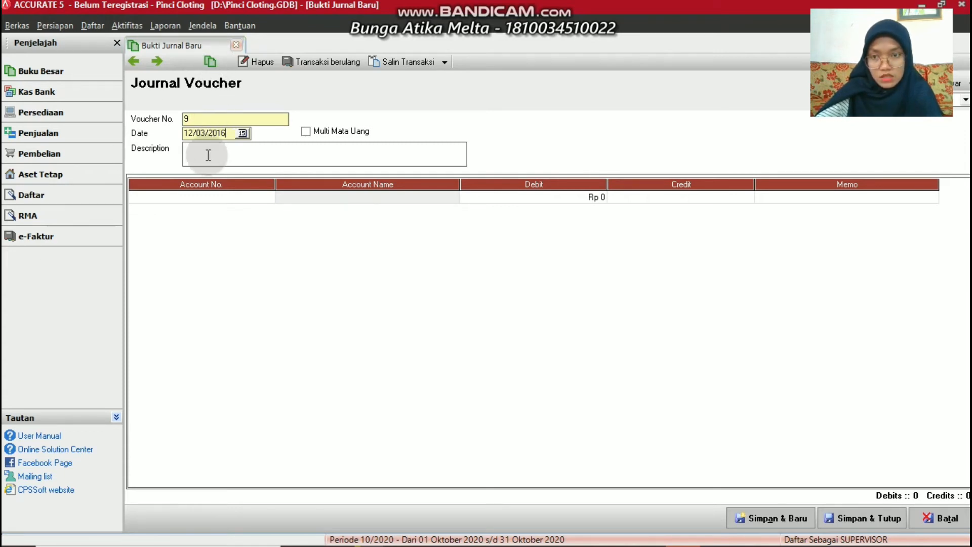
type("M")
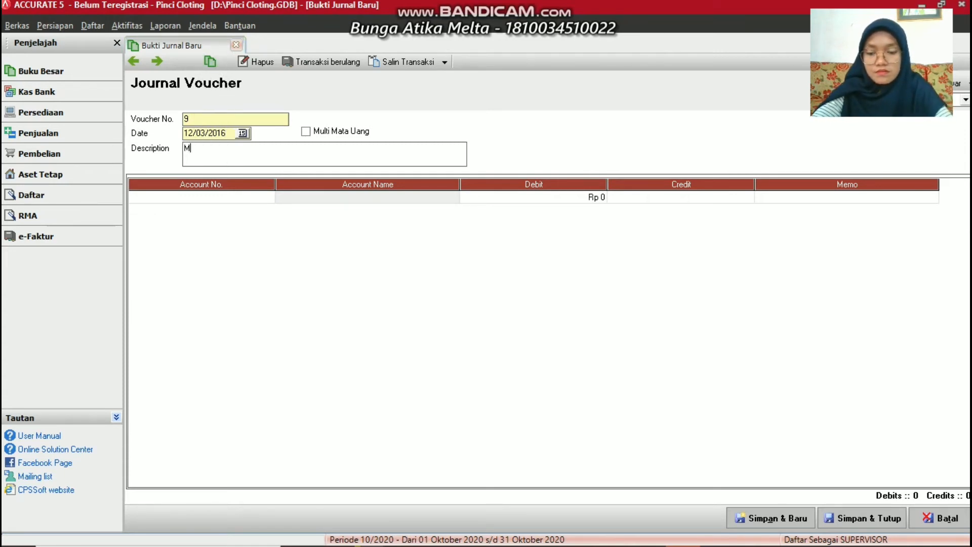
type("enerima P")
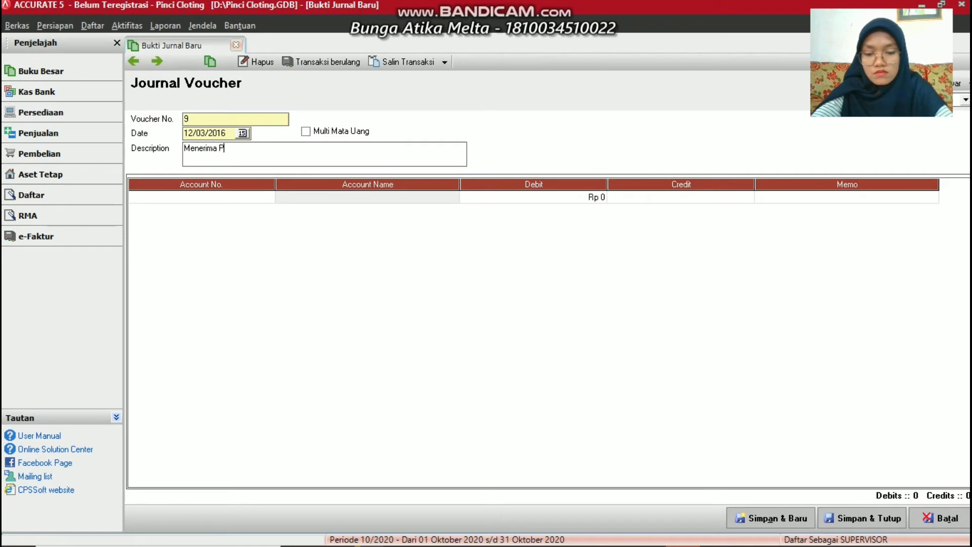
type("endapata")
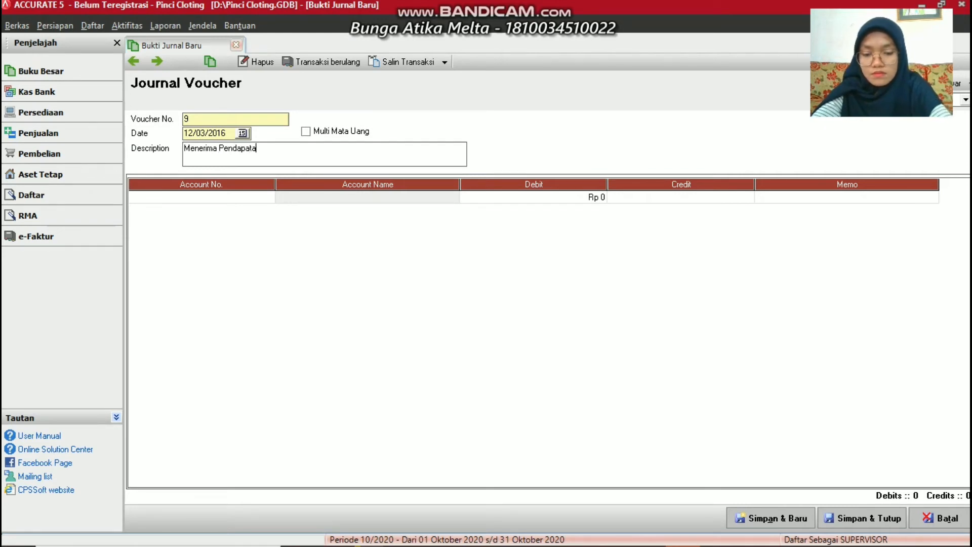
type("n Jasa")
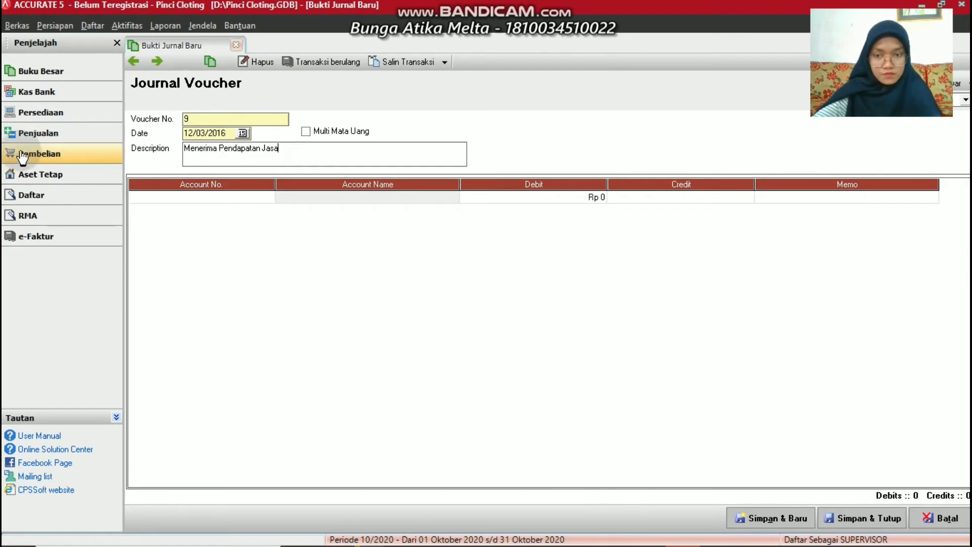
left_click(268, 199)
left_click(268, 196)
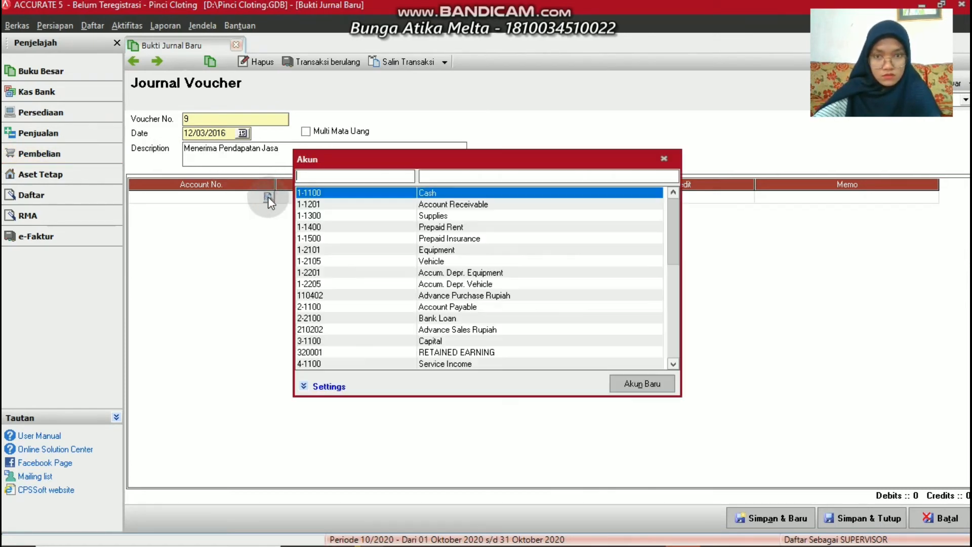
double_click(449, 193)
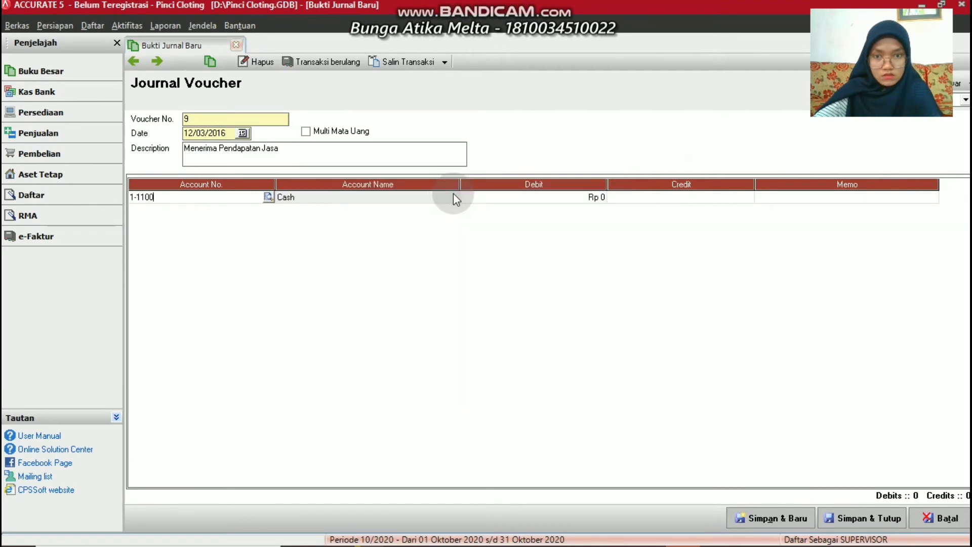
left_click(482, 195)
type("3")
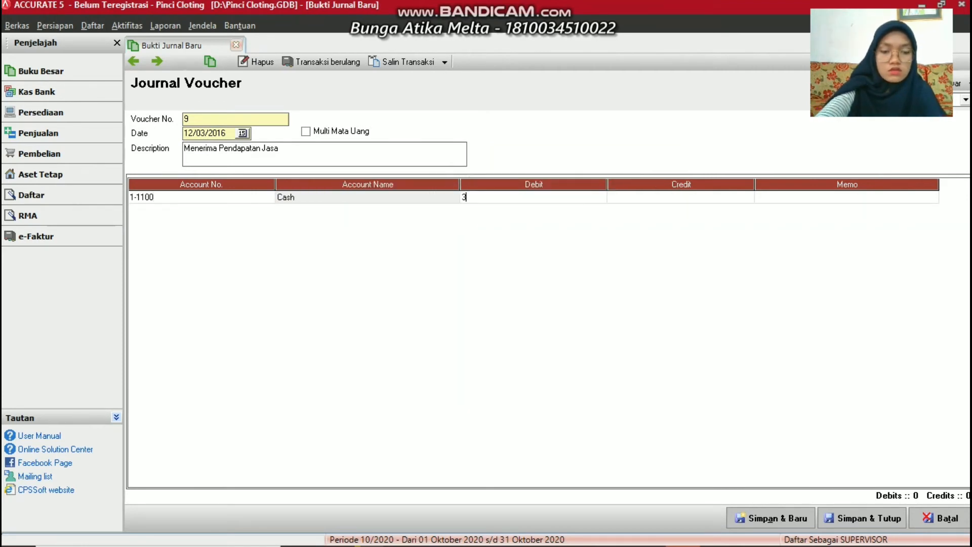
type("00000")
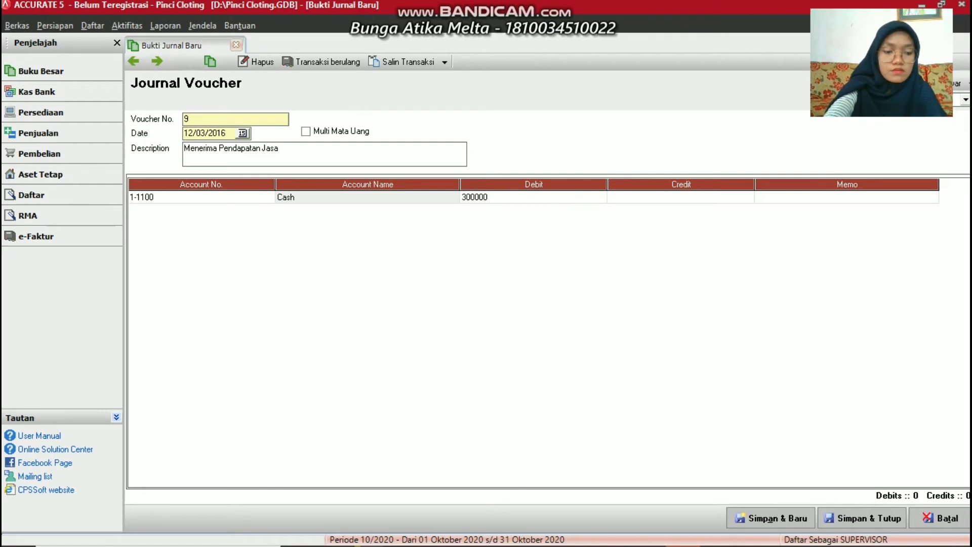
key("Return")
key("Return")
key("Return")
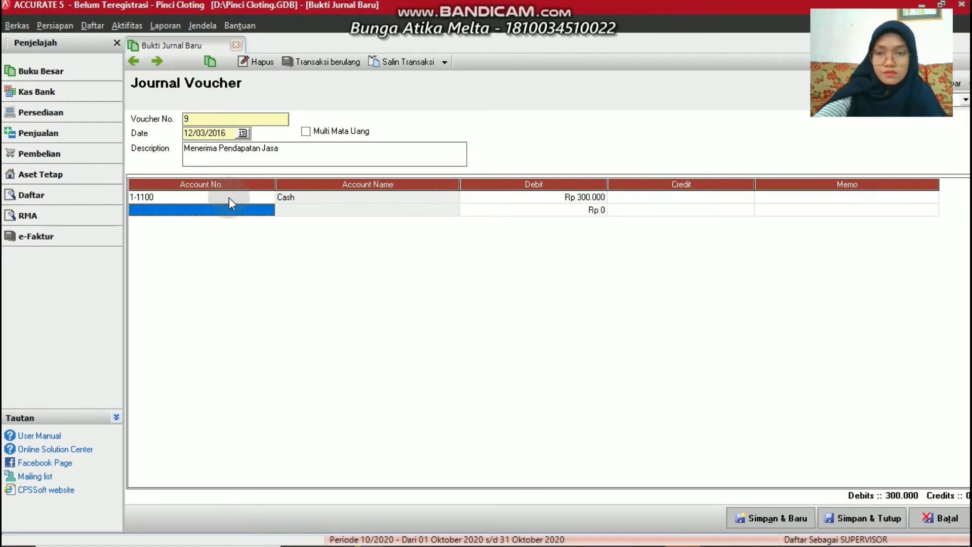
Credit 4-1100 Service Income on the second line and save voucher 9
left_click(260, 211)
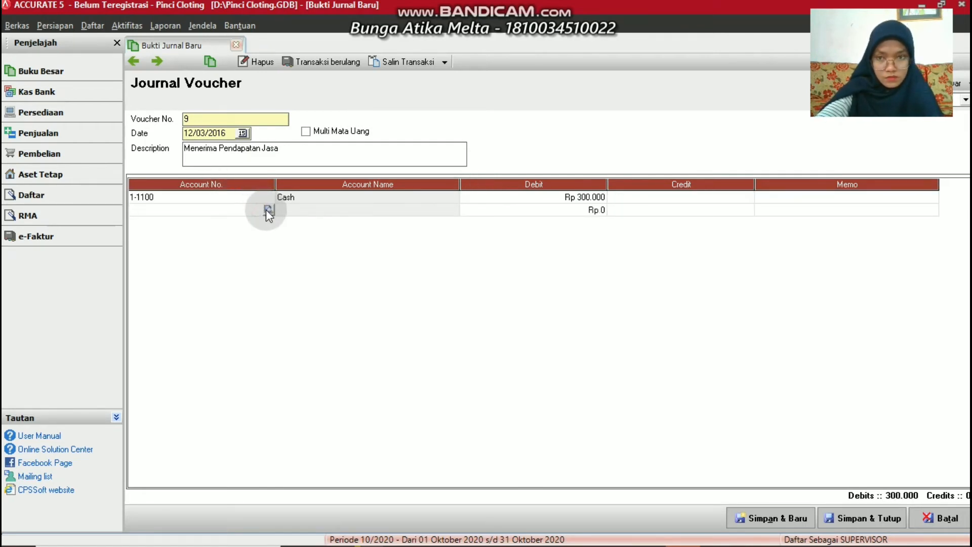
left_click(271, 210)
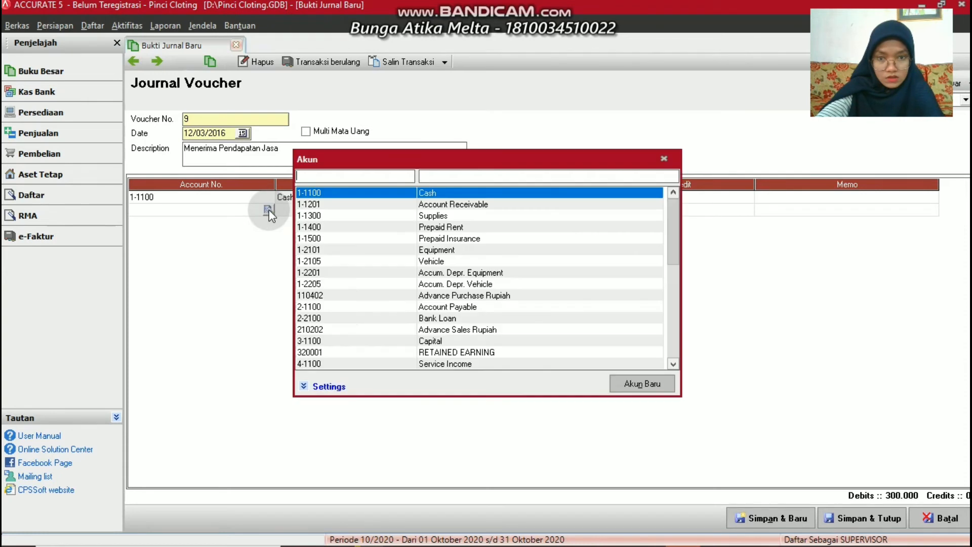
left_click(421, 365)
double_click(422, 365)
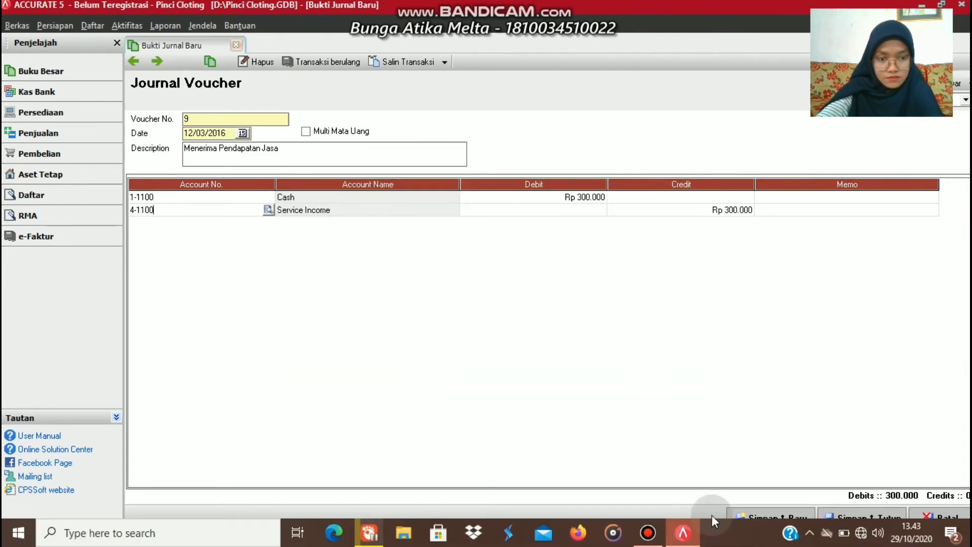
left_click(760, 511)
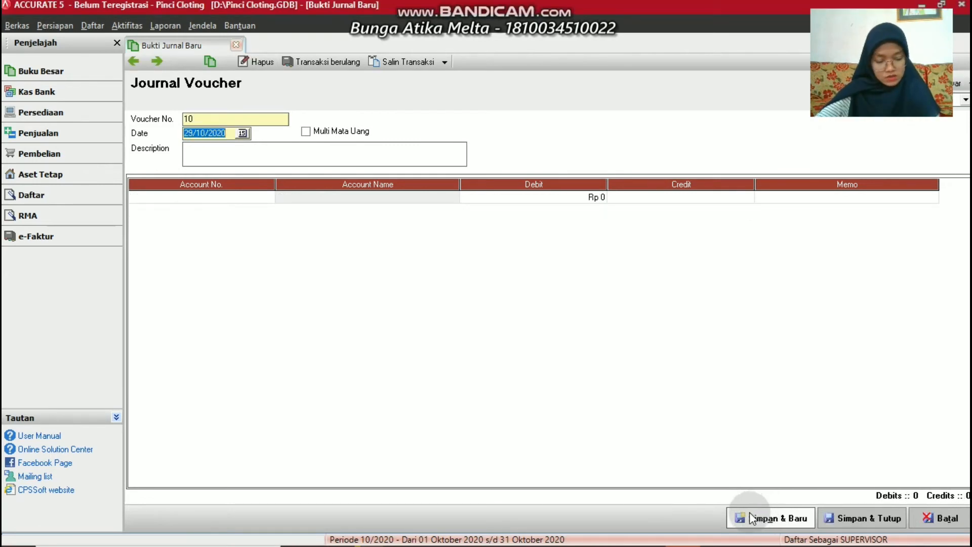
Date voucher 10 14/03/2016 with description 'Menerima Pendapatan Jasa'
type("1")
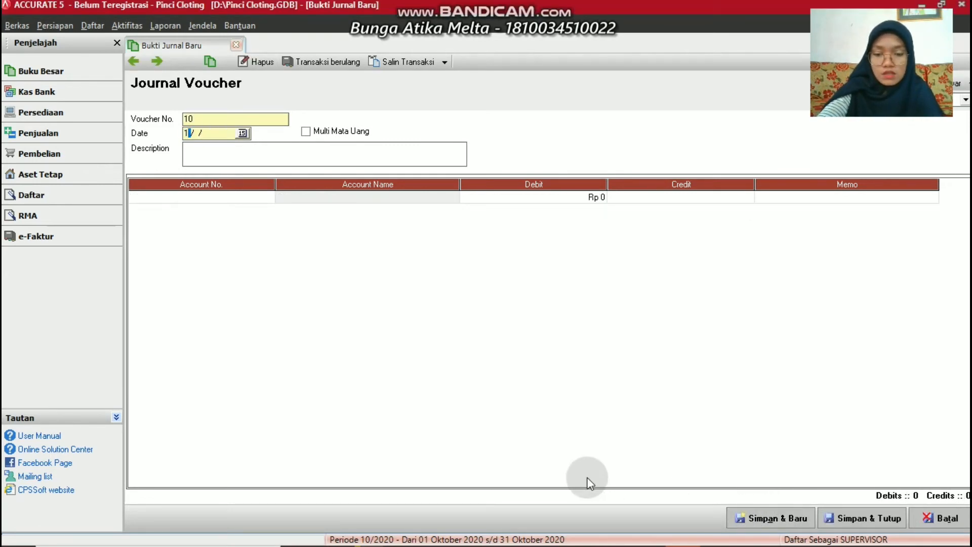
type("4/03/201")
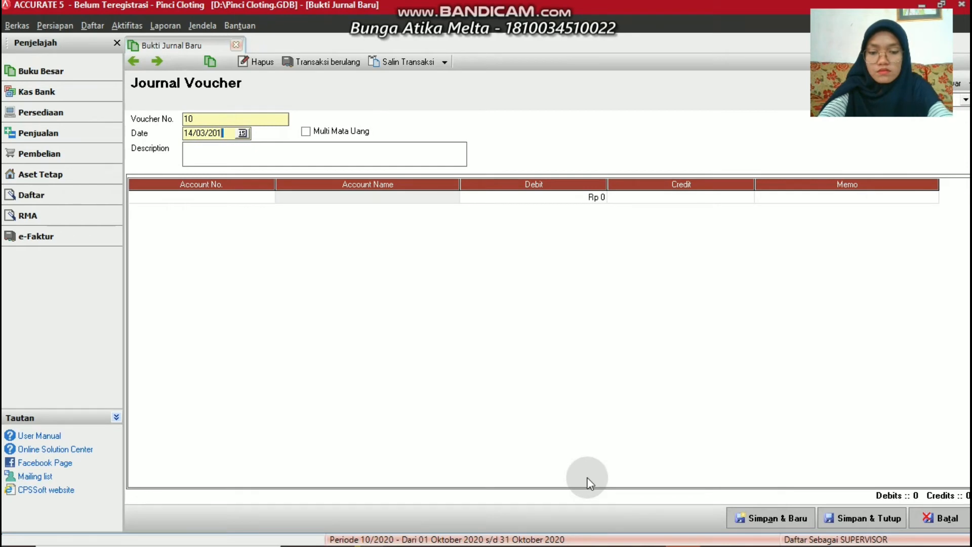
type("6")
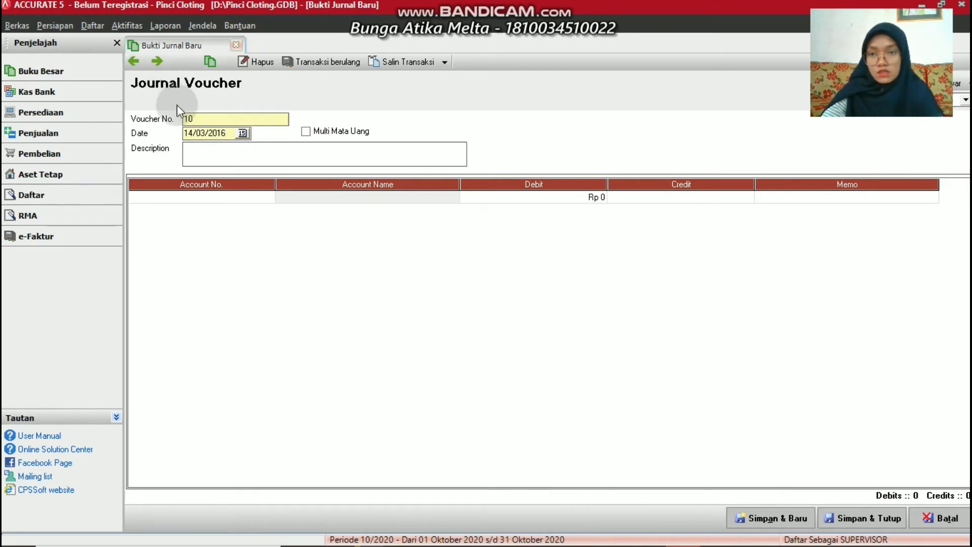
left_click(185, 151)
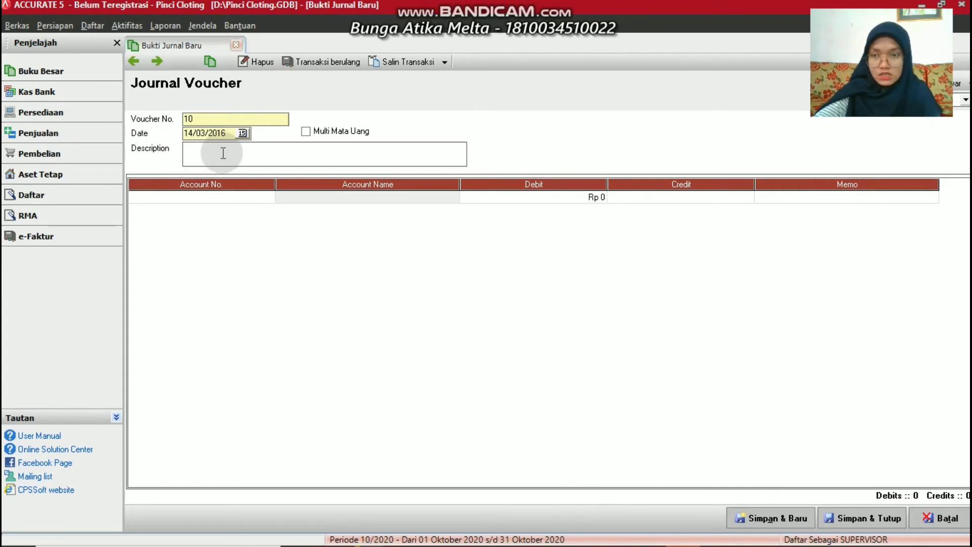
type("Meen")
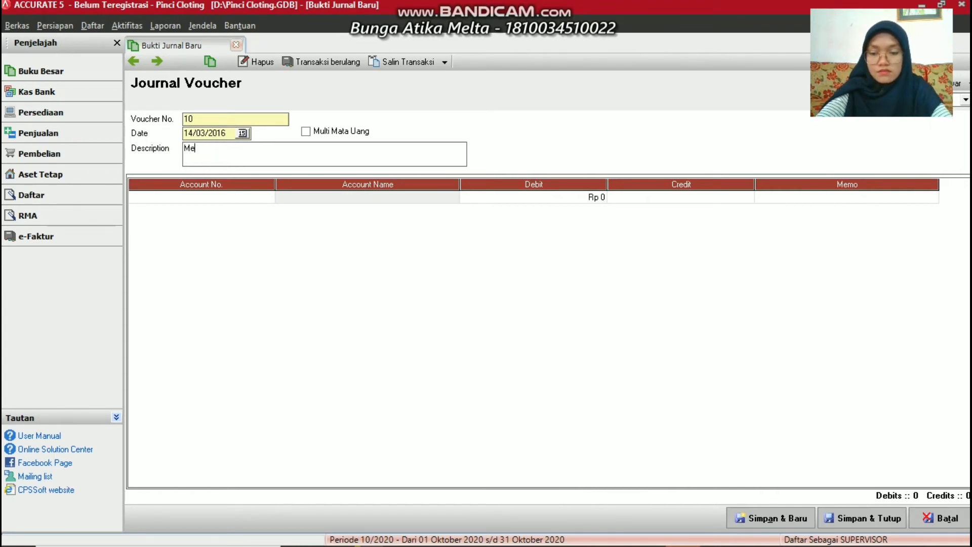
key("BackSpace")
key("BackSpace")
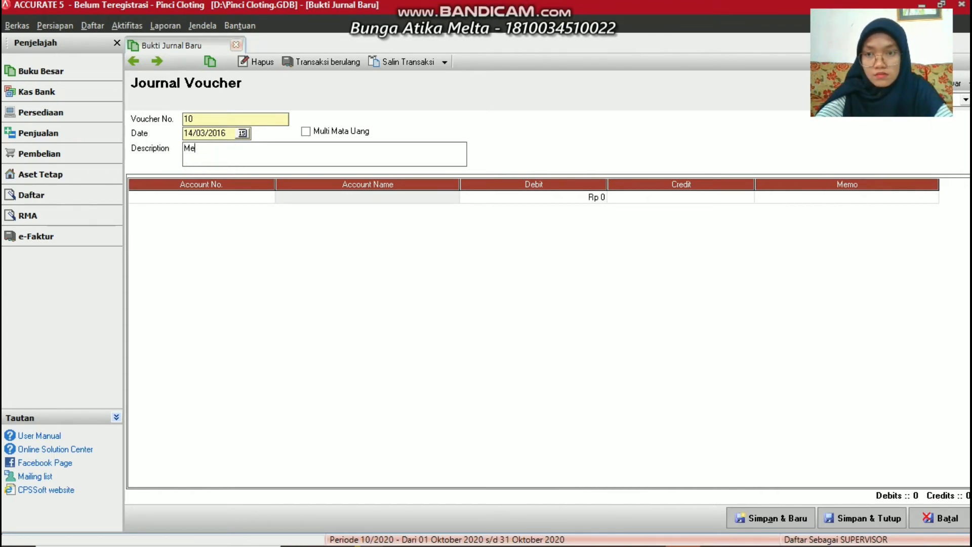
type("nerima")
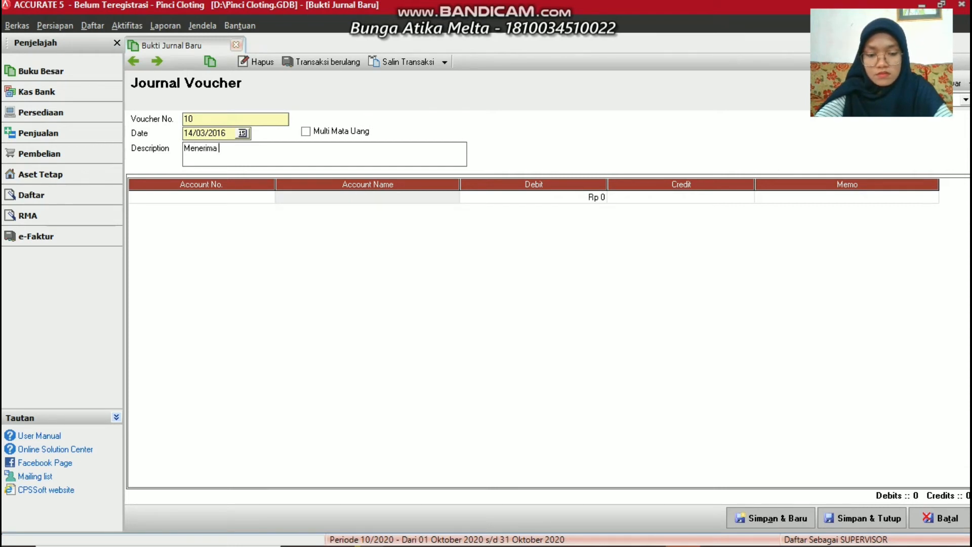
type(" Pendapata")
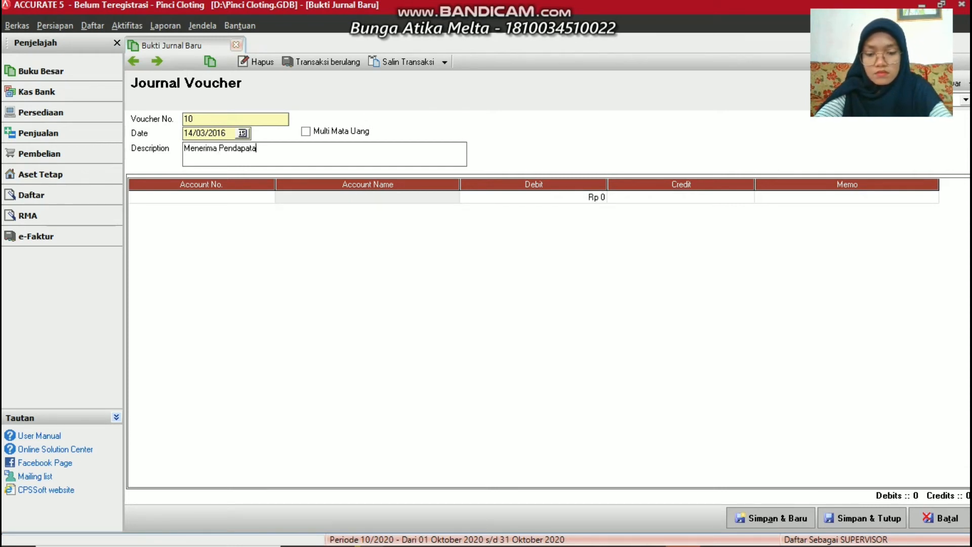
type("n Jasa")
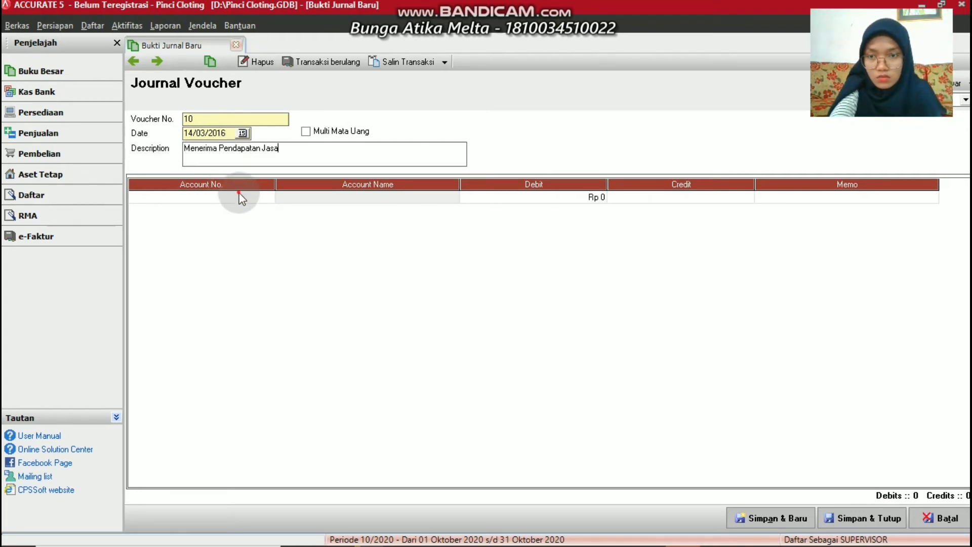
Debit 1-1100 Cash Rp 16.370.000 on the first line
left_click(269, 197)
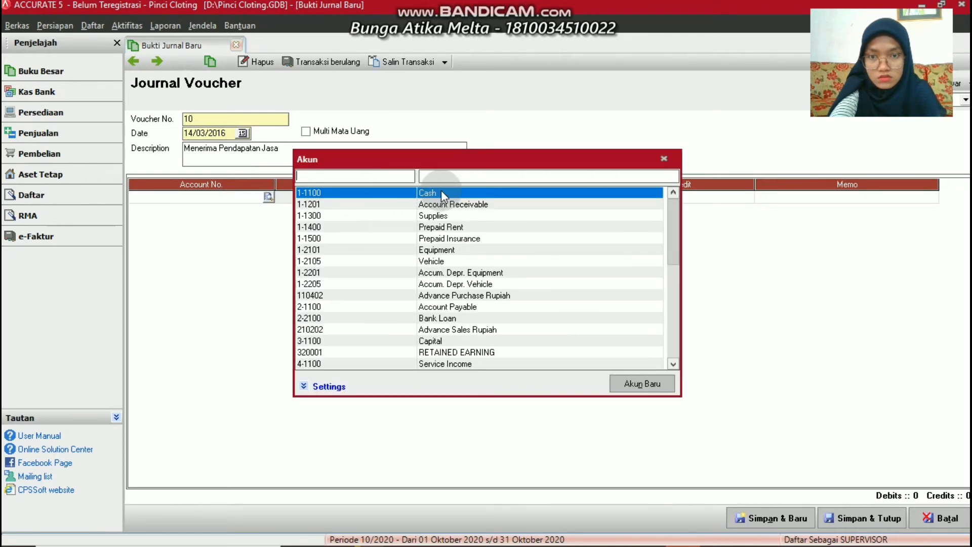
double_click(441, 192)
left_click(477, 196)
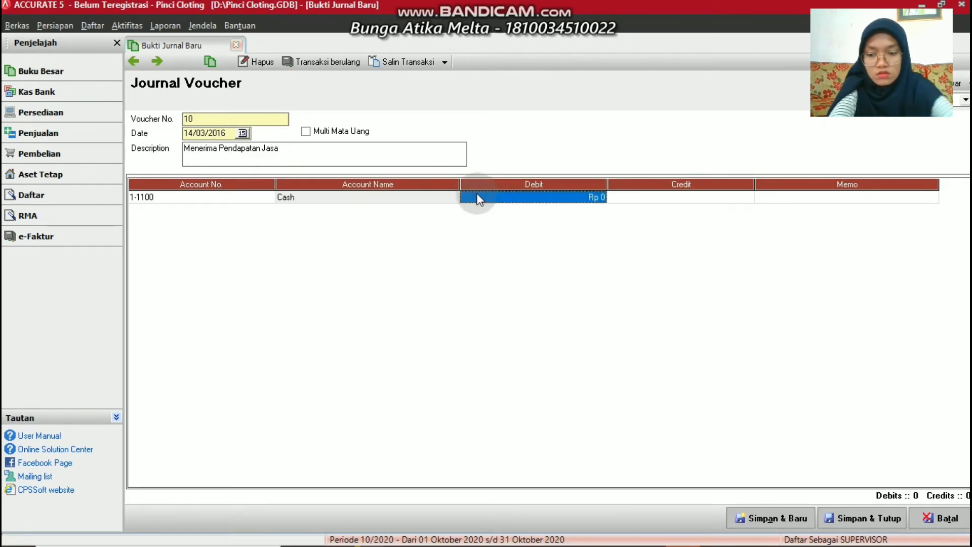
type("16")
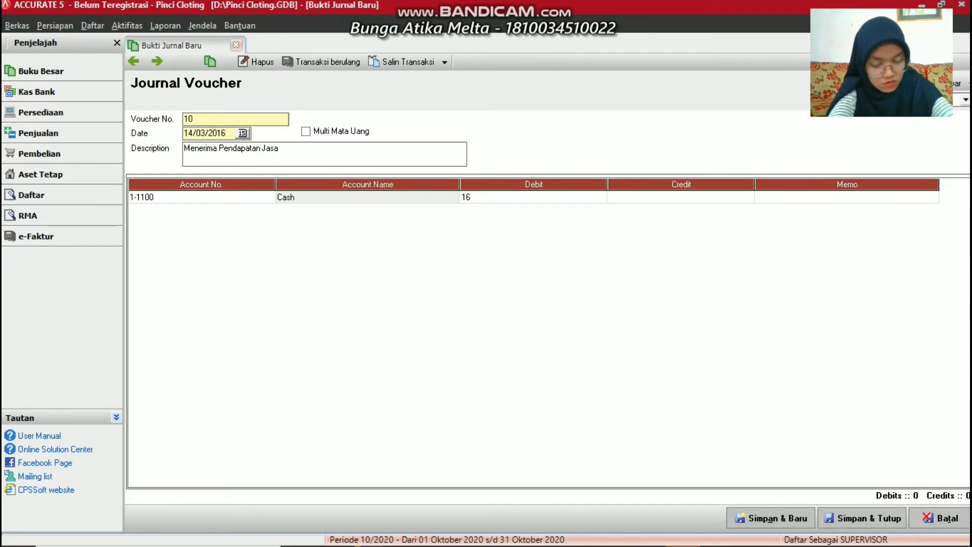
type("37")
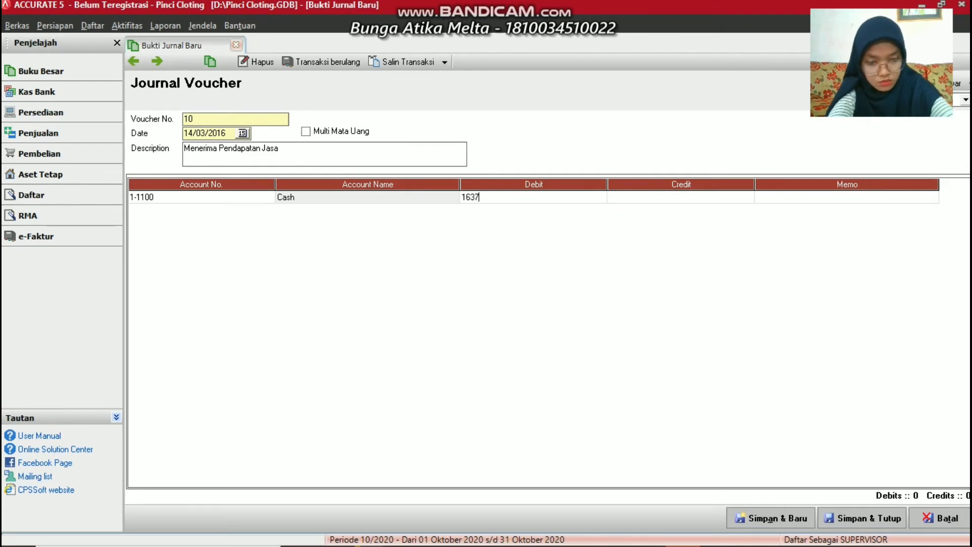
type("00")
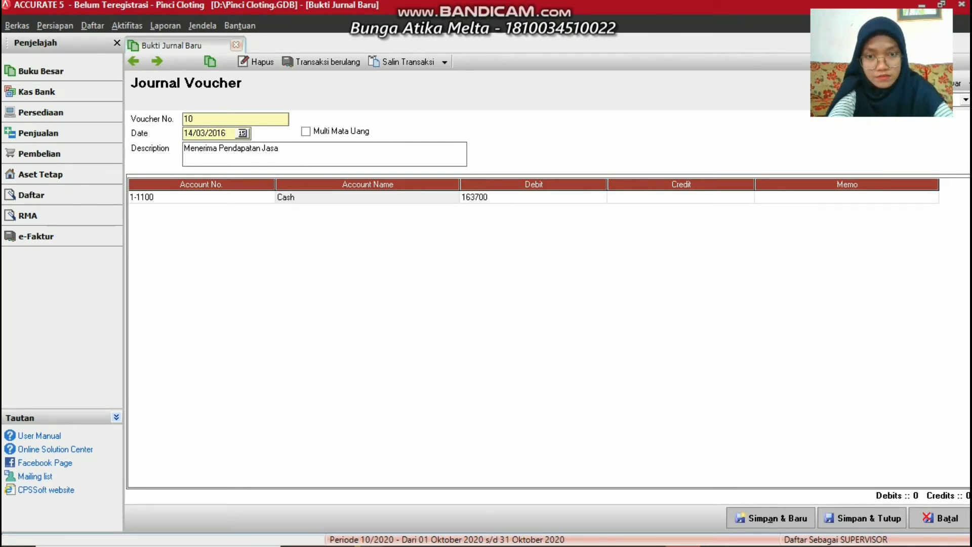
type("00")
key("Tab")
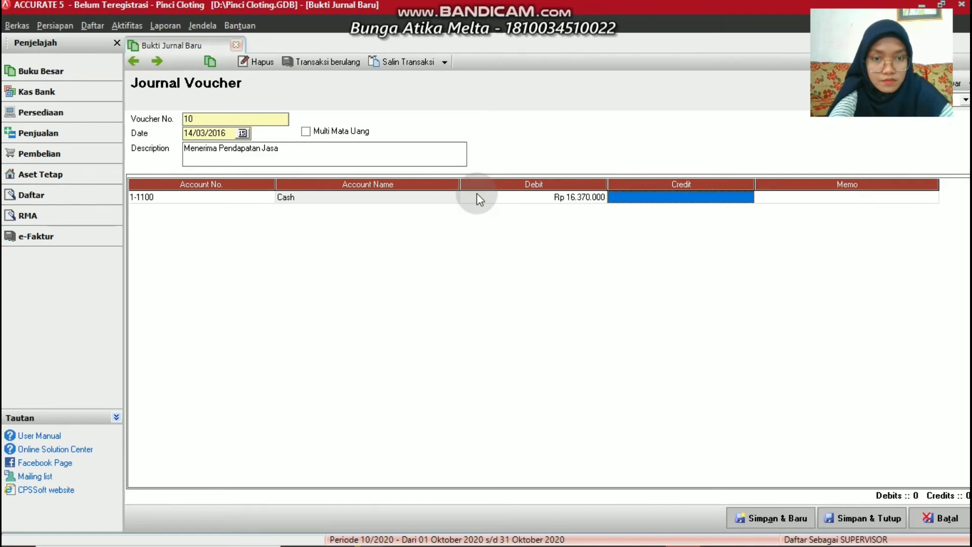
key("Tab")
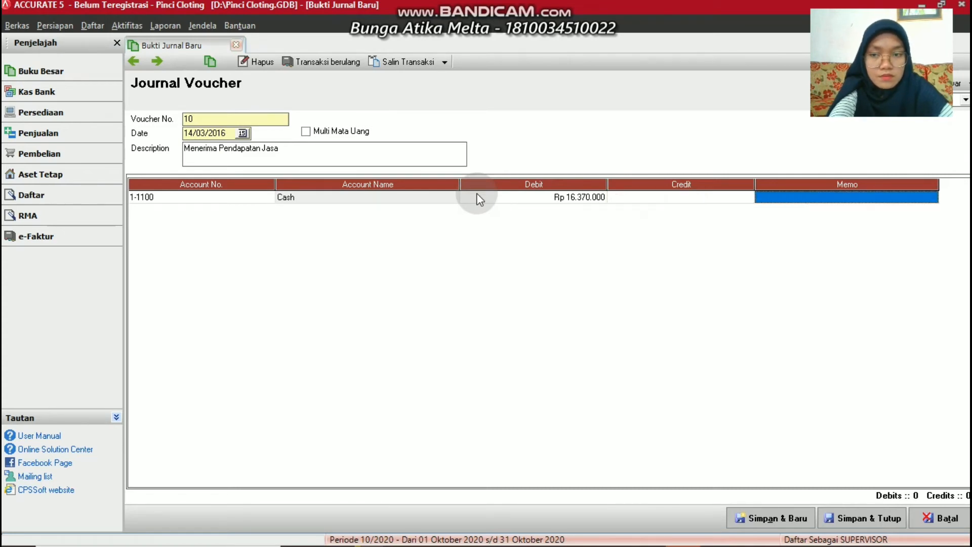
key("Tab")
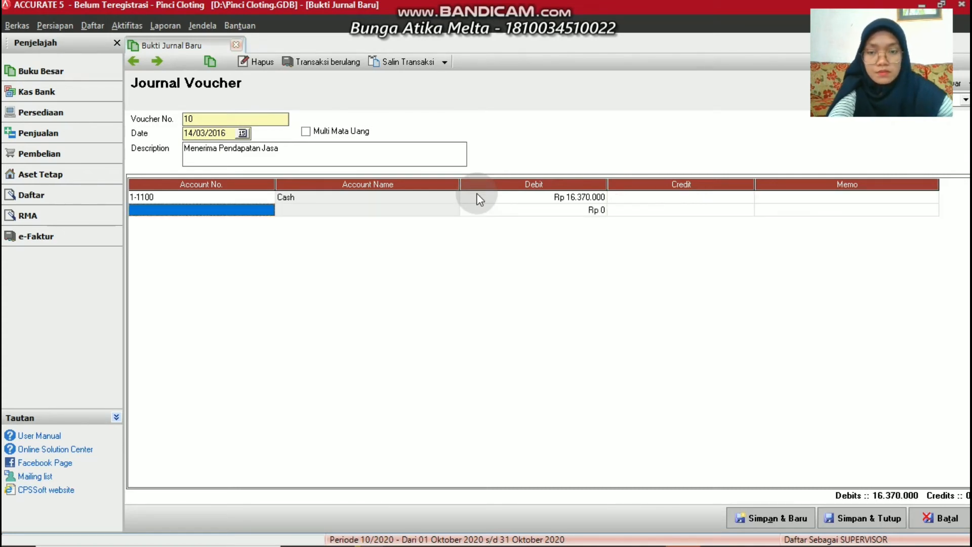
Credit 4-1100 Service Income on the second line and save voucher 10
left_click(268, 212)
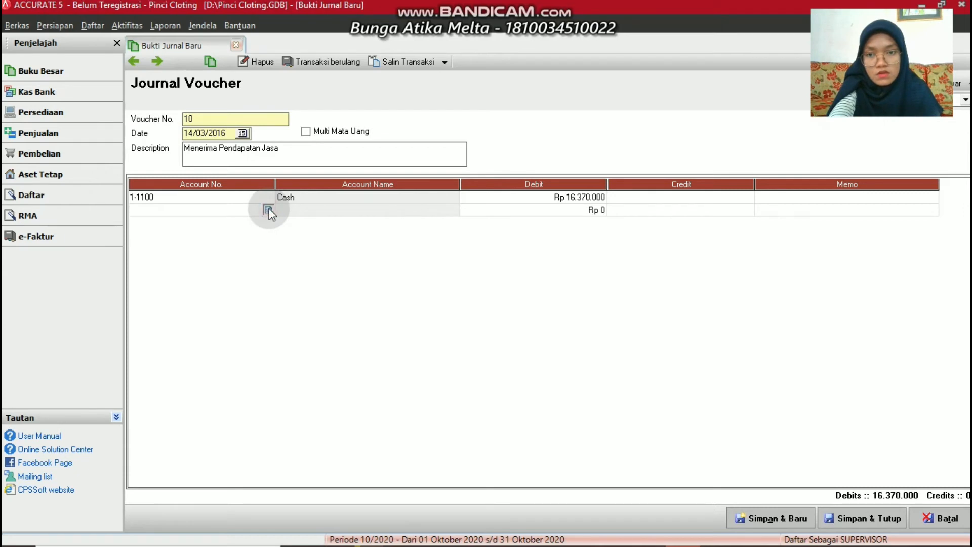
left_click(268, 210)
double_click(450, 360)
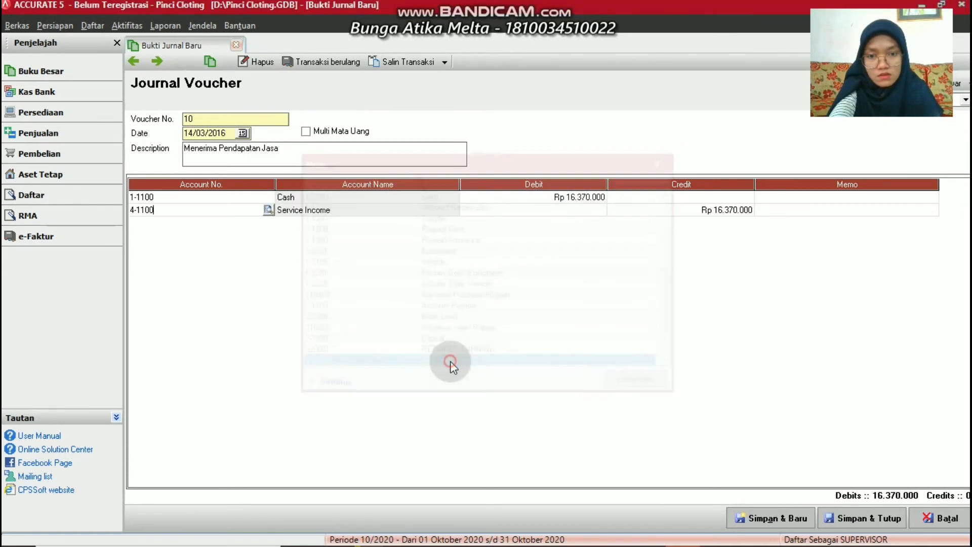
left_click(738, 515)
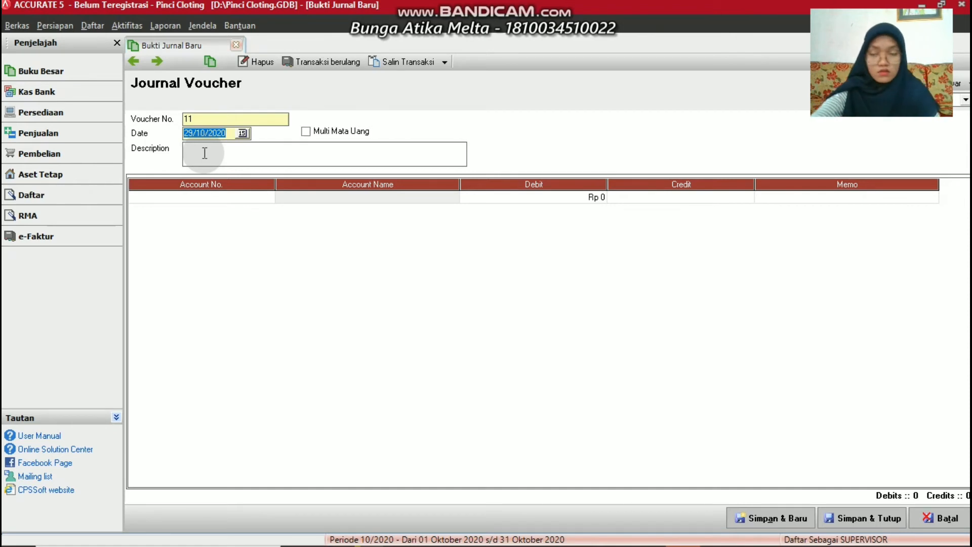
Date voucher 11 16/03/2016 with description 'Menerima Pendapatan Jasa'
type("10/ /")
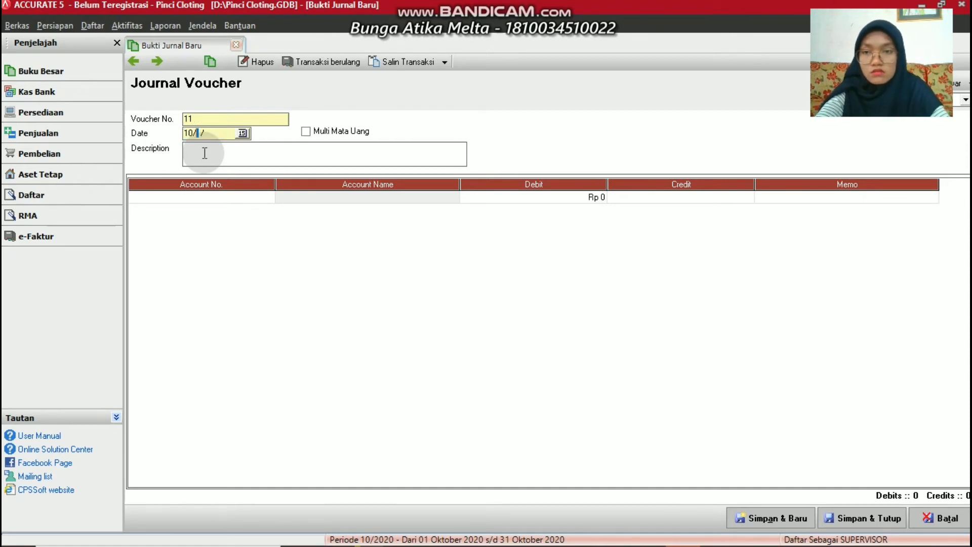
key("BackSpace")
key("BackSpace")
type("6/03/20")
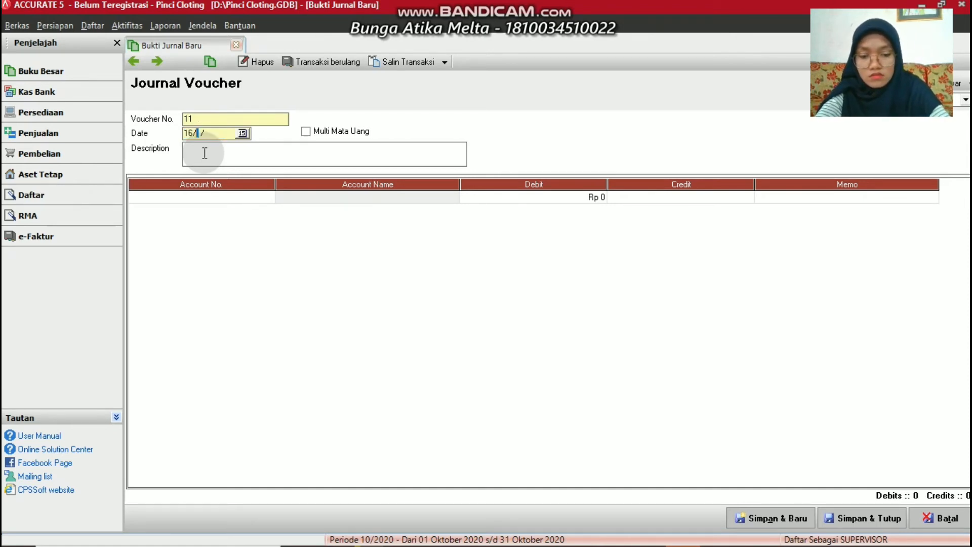
type("16")
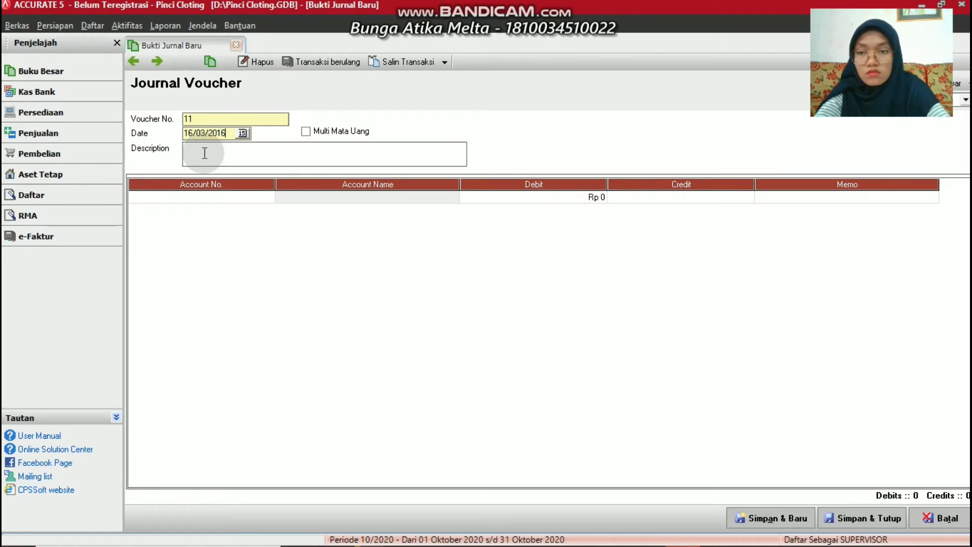
left_click(205, 153)
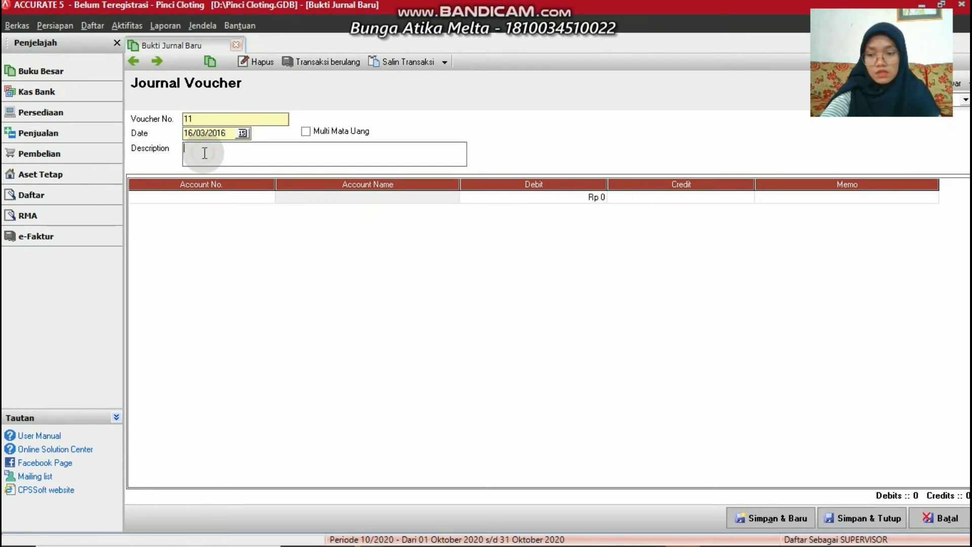
type("Meneri")
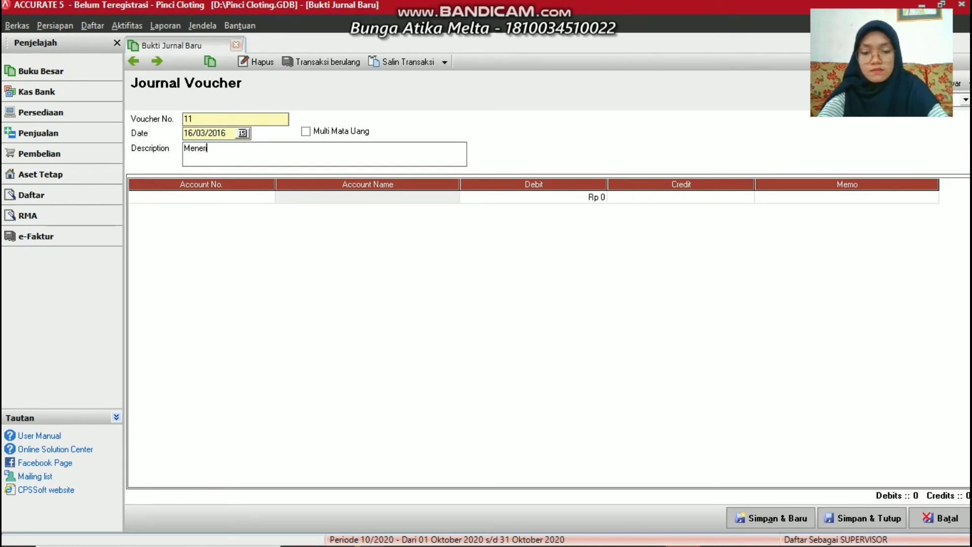
type("ma Pend")
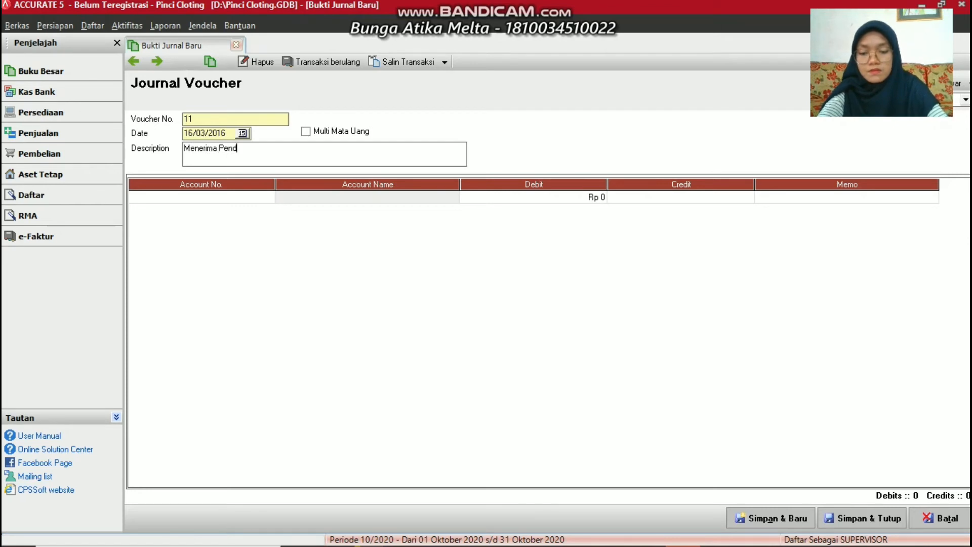
type("apatan Jasa")
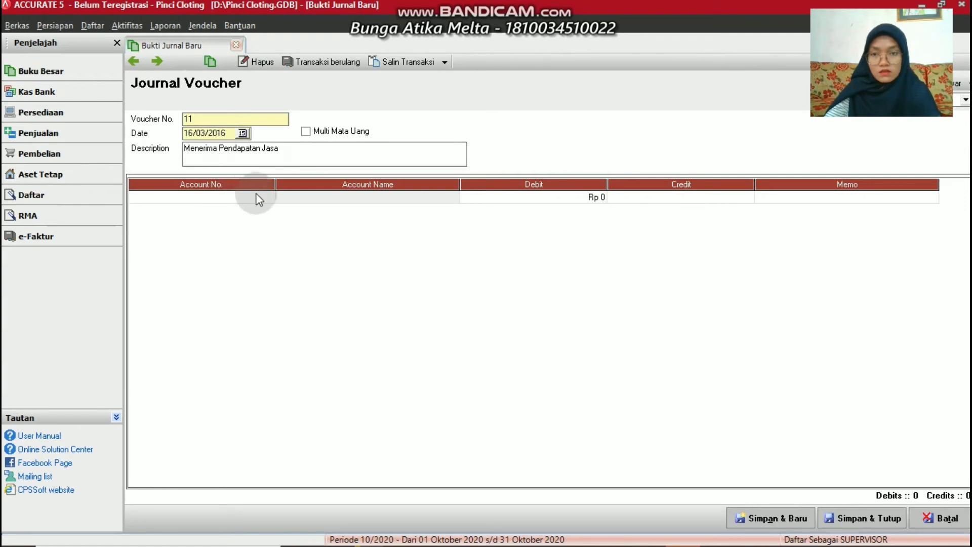
Debit 1-1100 Cash Rp 5.000.000 on the first line
left_click(269, 197)
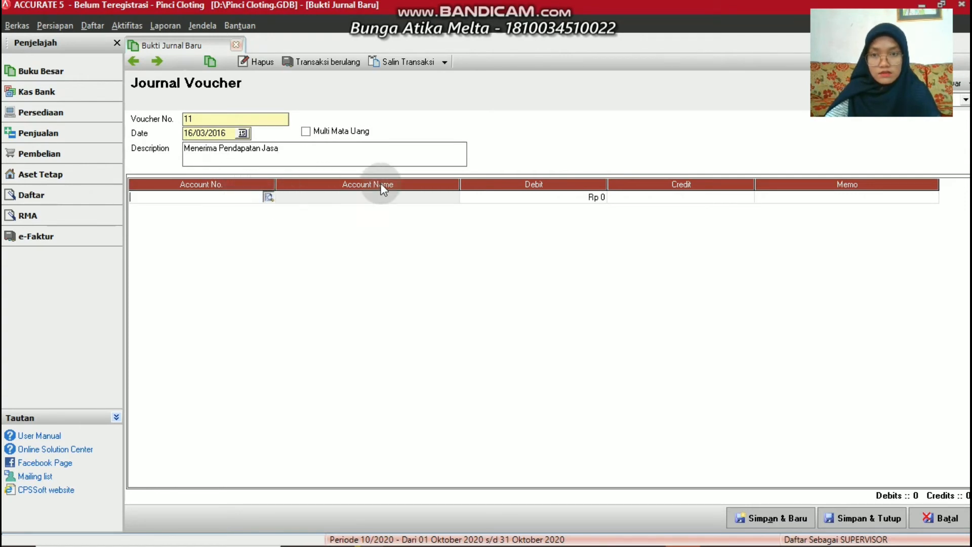
double_click(454, 196)
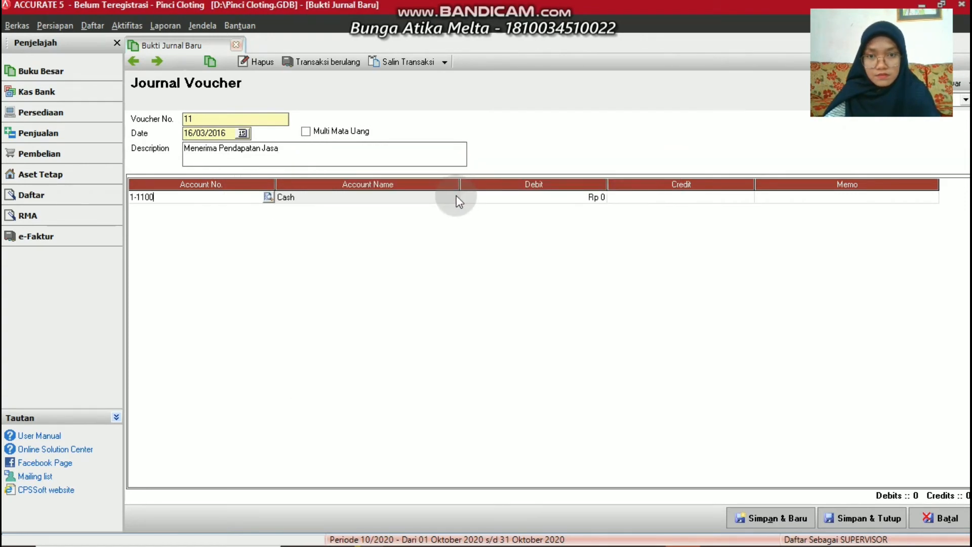
left_click(473, 198)
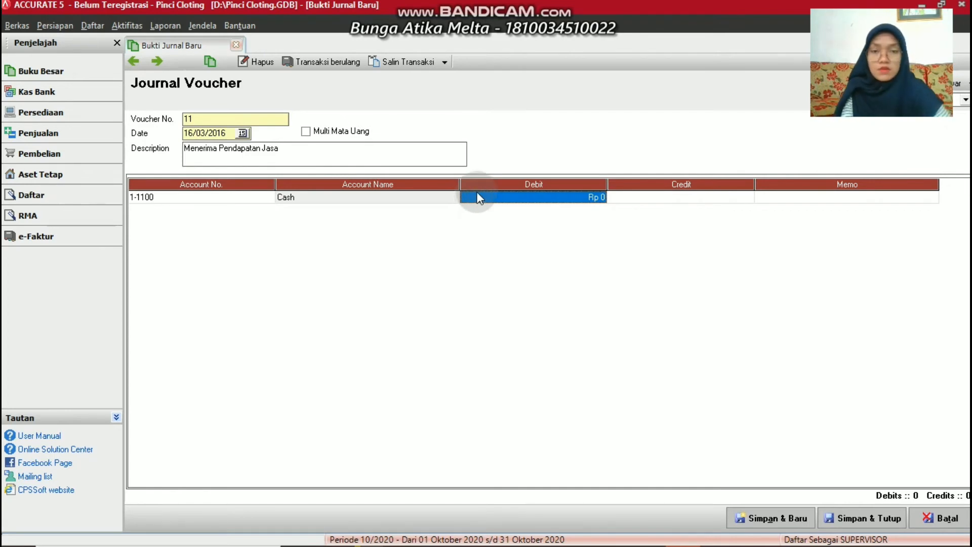
type("5.000.0")
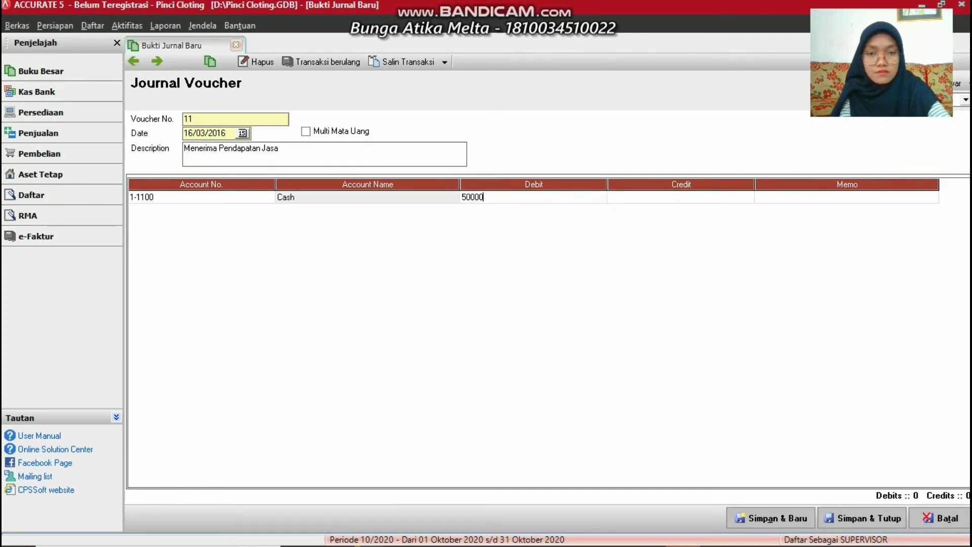
type("00")
key("Tab")
key("Tab")
key("Tab")
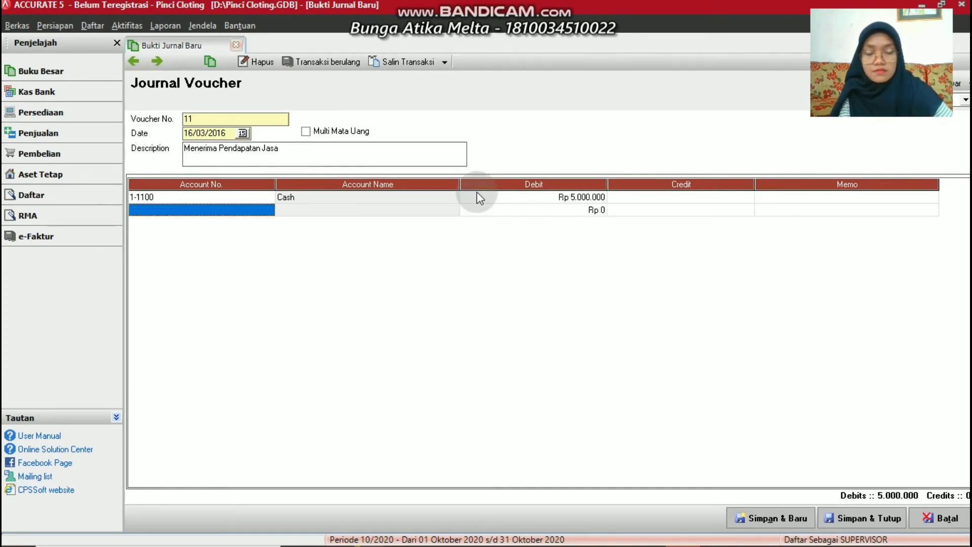
Credit 4-1100 Service Income on the second line and save voucher 11
left_click(262, 207)
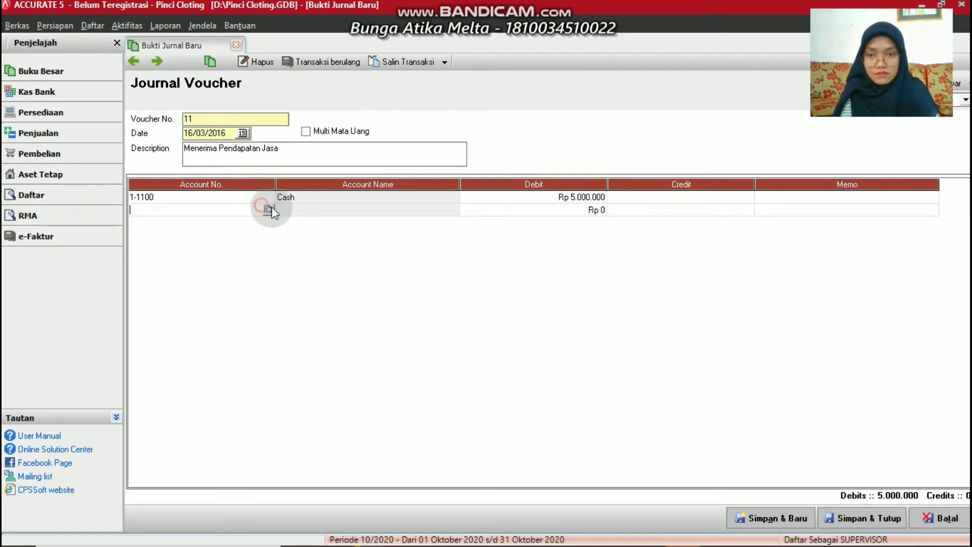
left_click(269, 209)
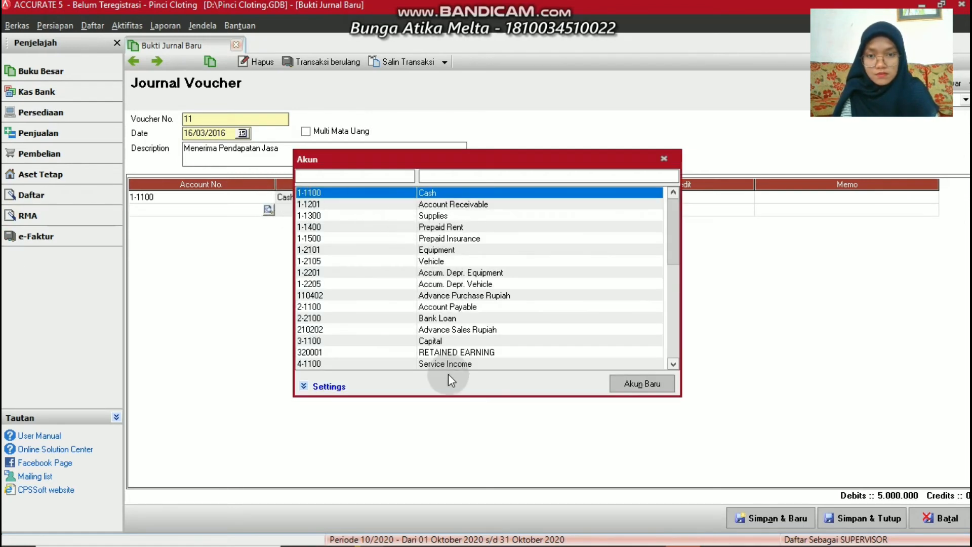
double_click(436, 364)
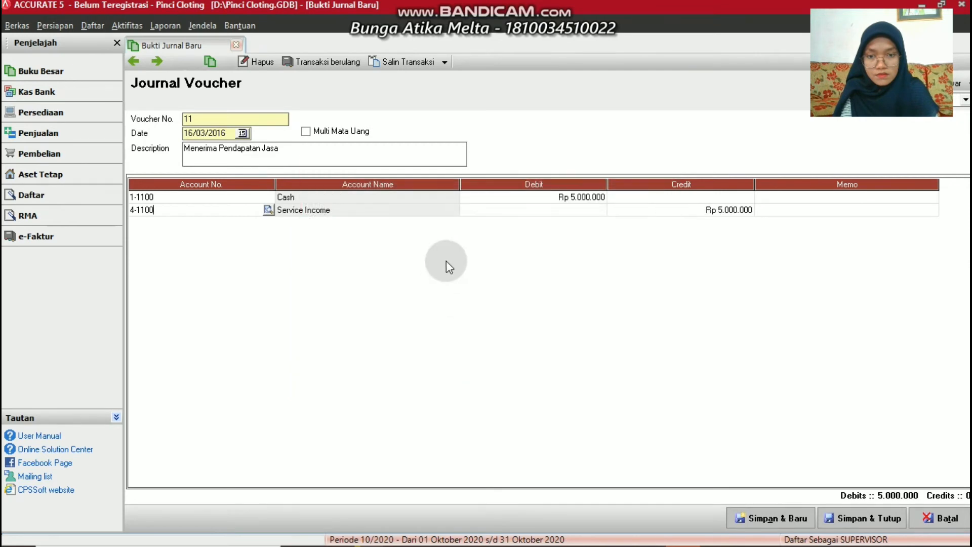
left_click(755, 515)
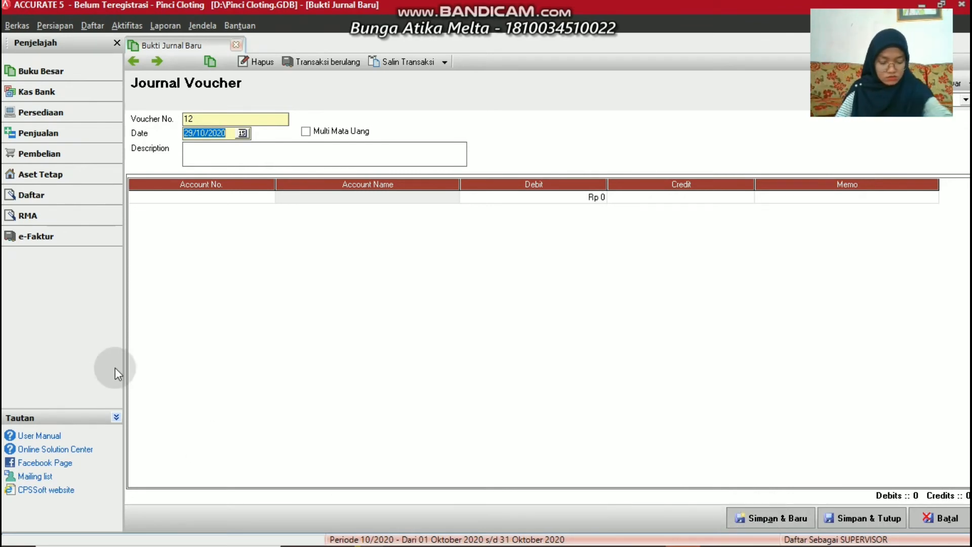
Date voucher 12 17/03/2016, describe it 'Membayar Beban Angkut Sampah', and select the first Account No. cell
type("17/")
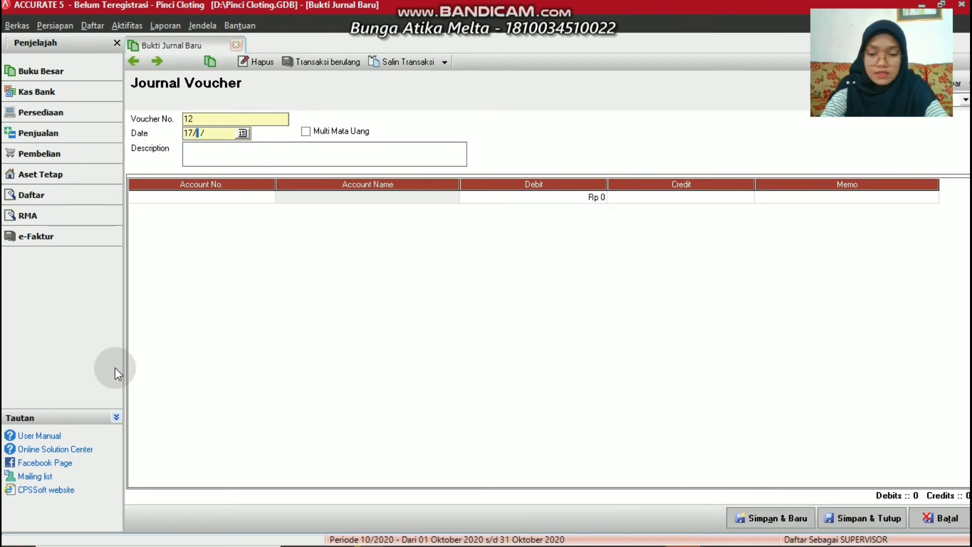
type("03/2016")
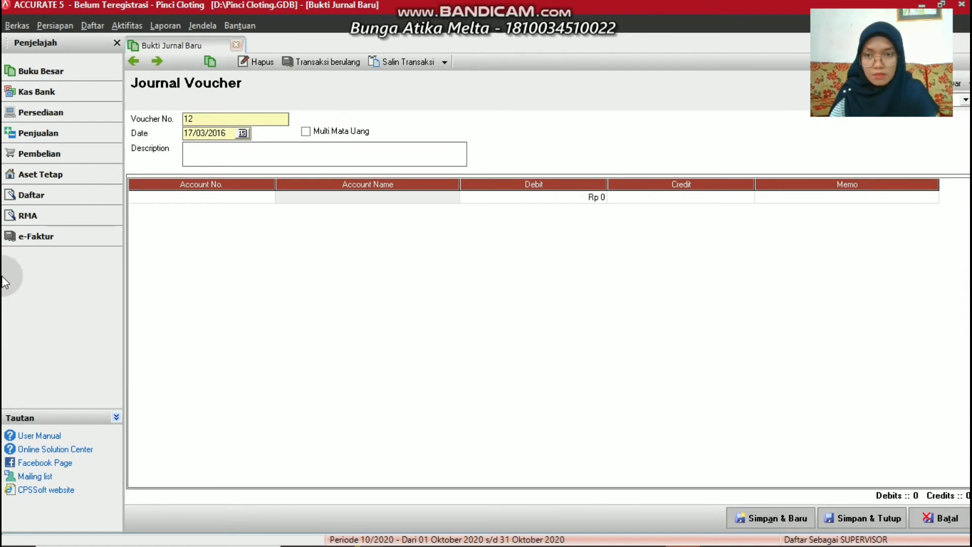
left_click(228, 148)
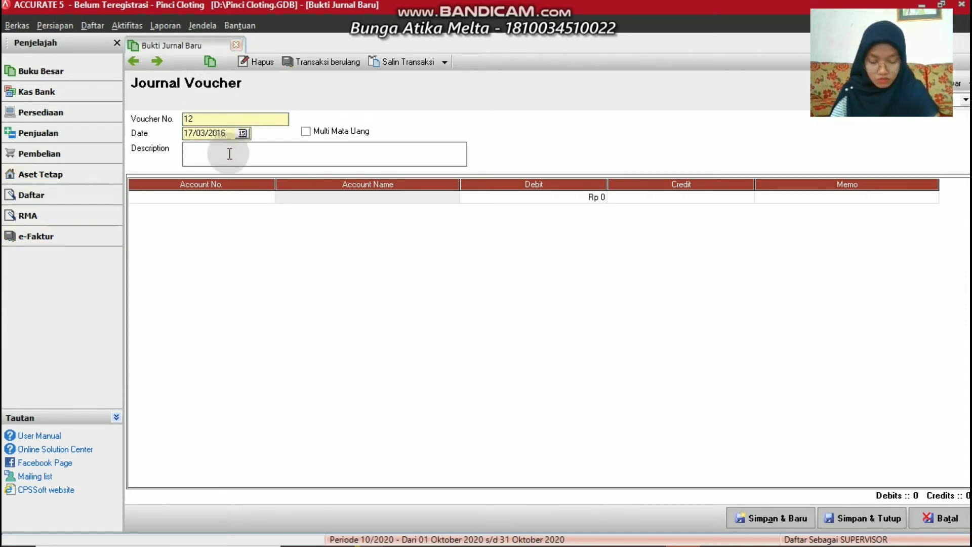
type("M")
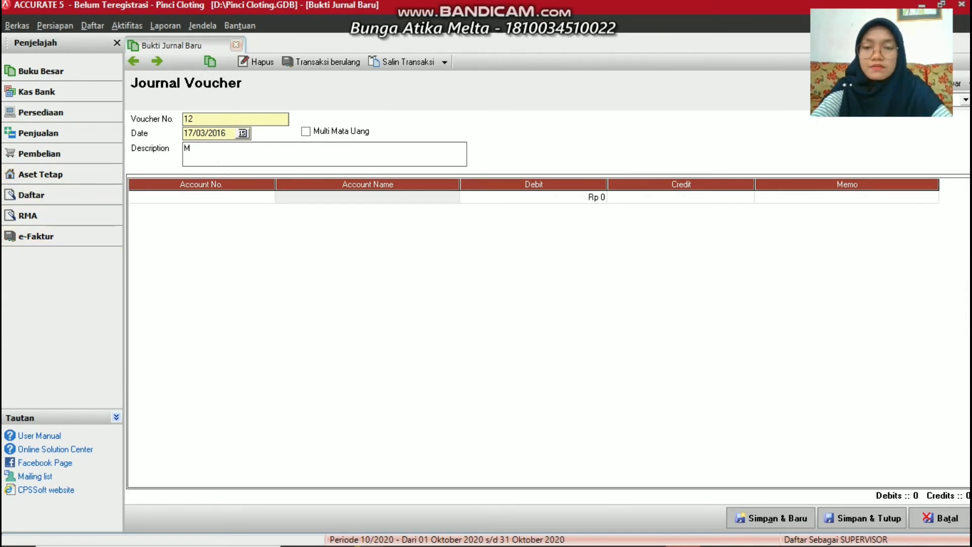
type("embayar")
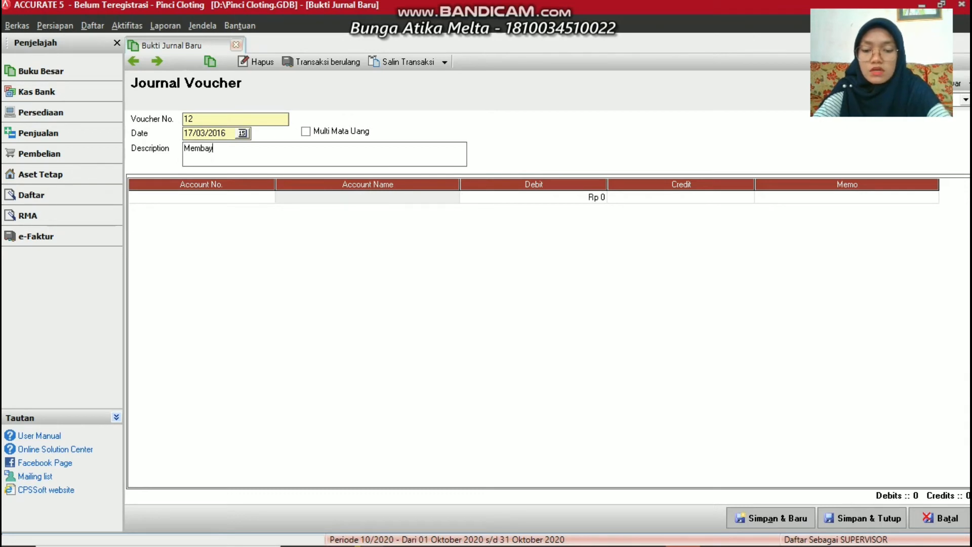
type("Beban ")
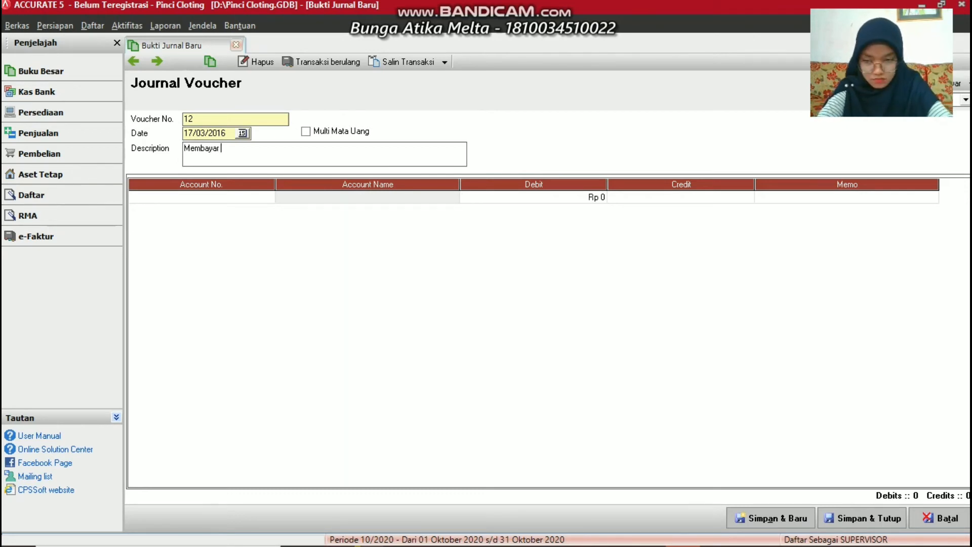
type("A")
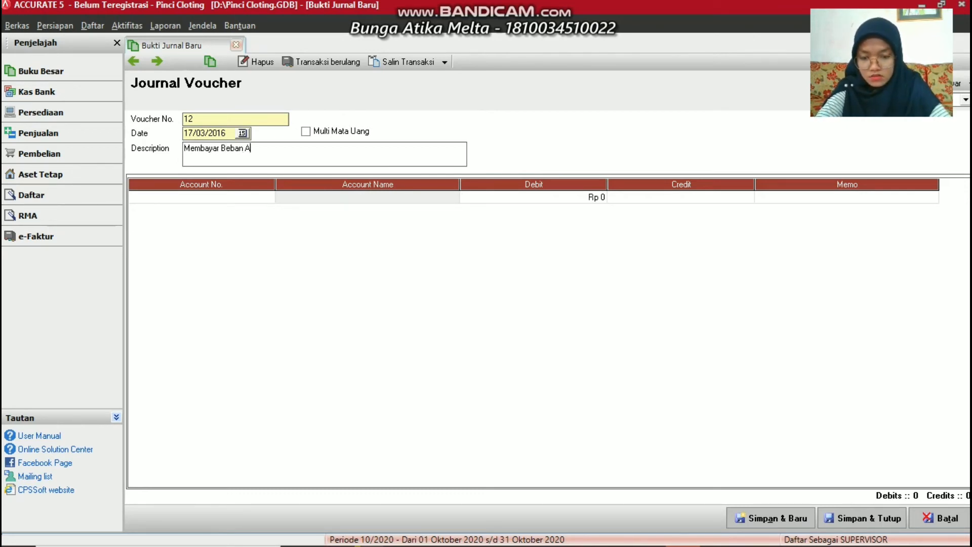
type("ngkut Sampah")
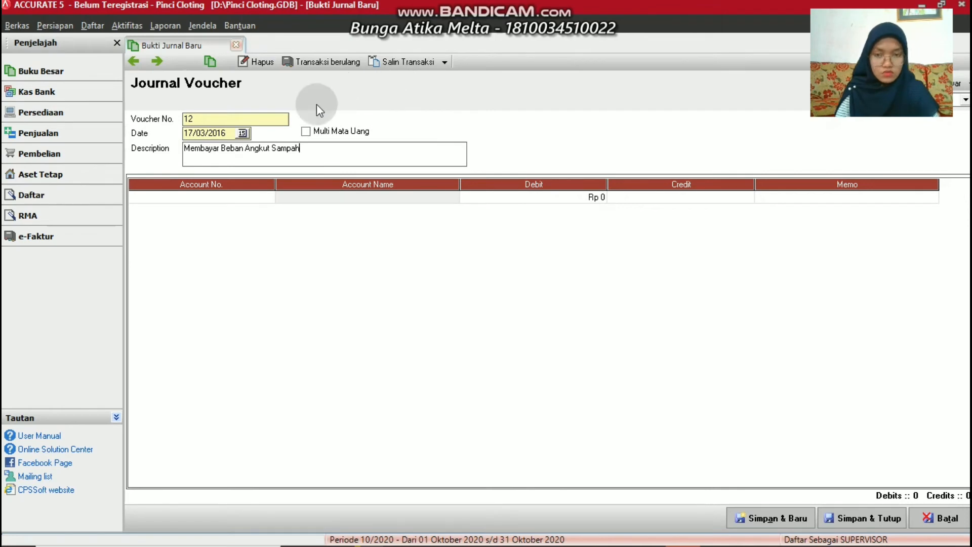
left_click(269, 197)
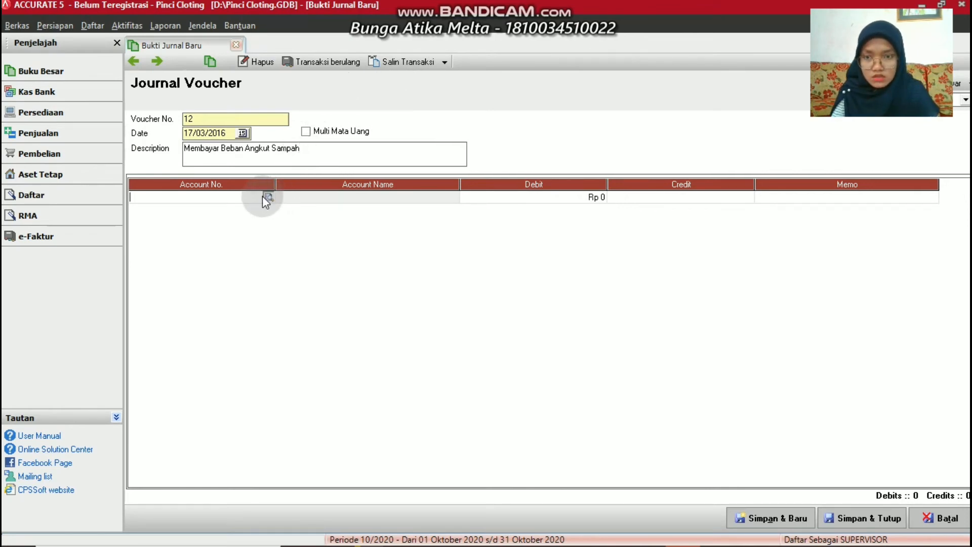
From the first line's account lookup, add Beban lain-lain account 6-1400 named 'Other Expense'
left_click(268, 196)
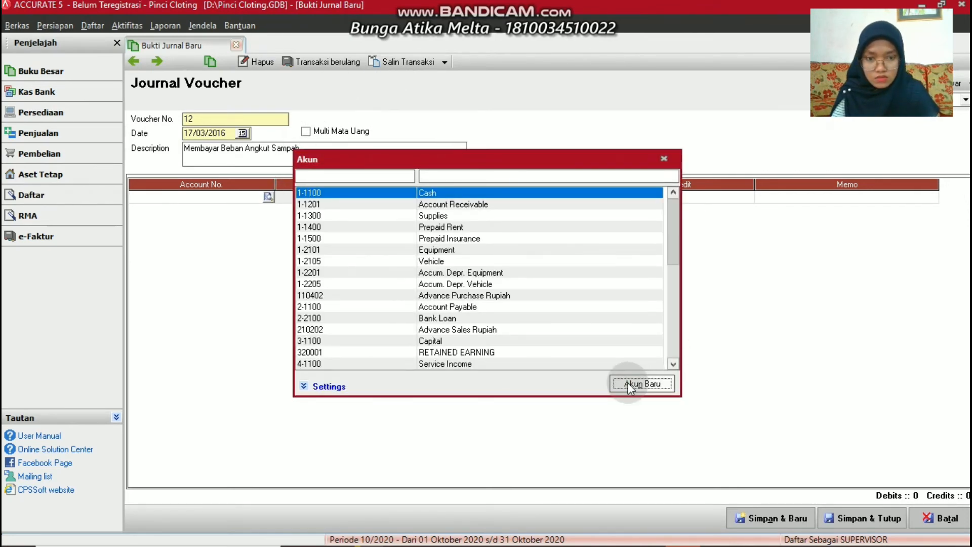
left_click(629, 386)
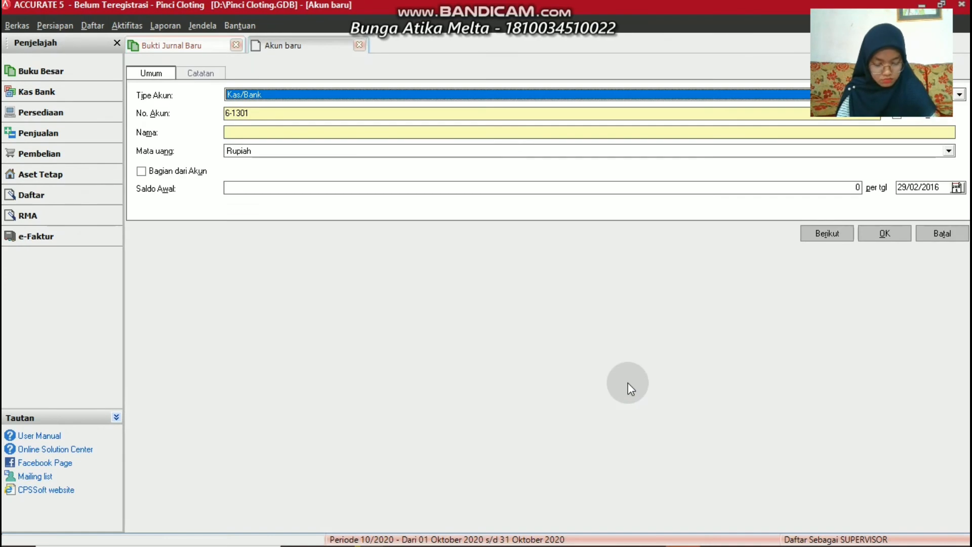
left_click(313, 94)
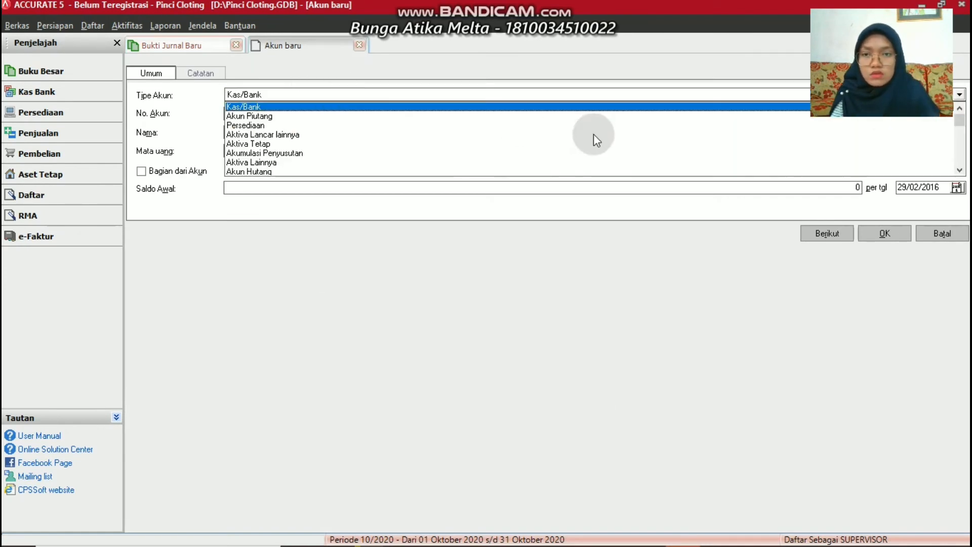
left_click(961, 152)
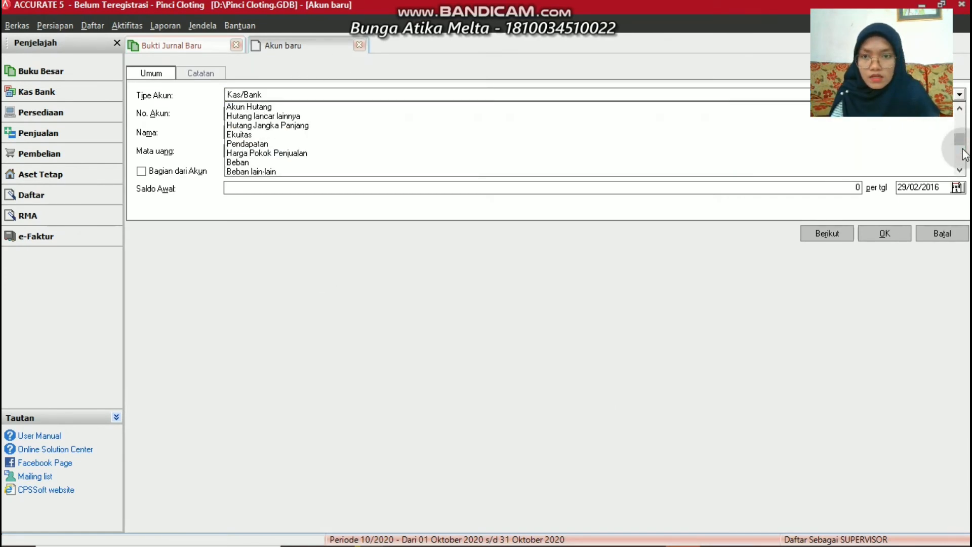
left_click(257, 171)
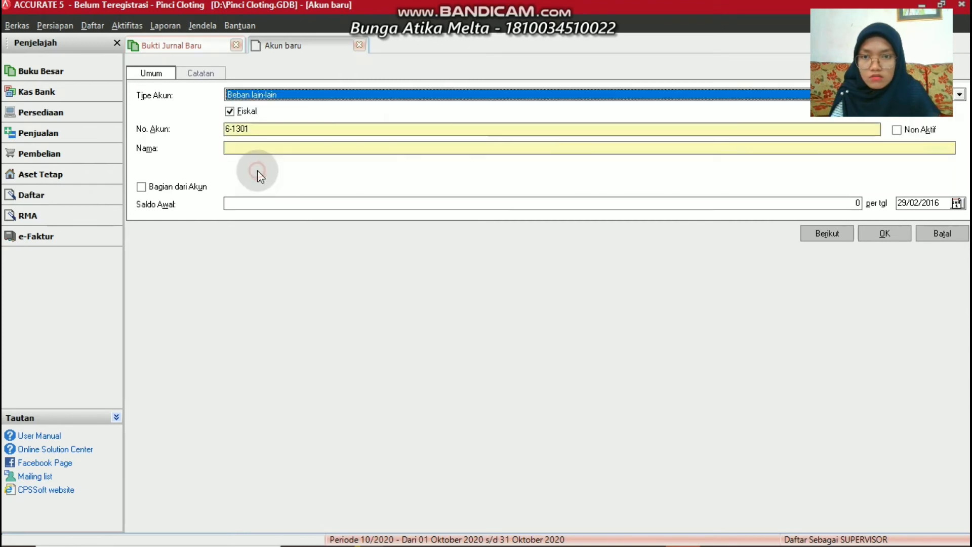
left_click(263, 131)
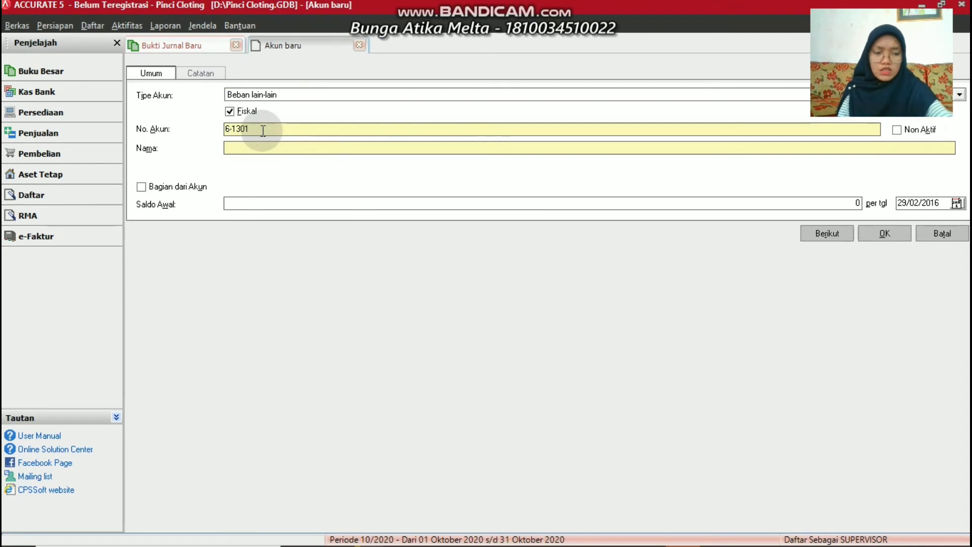
key("BackSpace")
key("BackSpace")
key("BackSpace")
type("4")
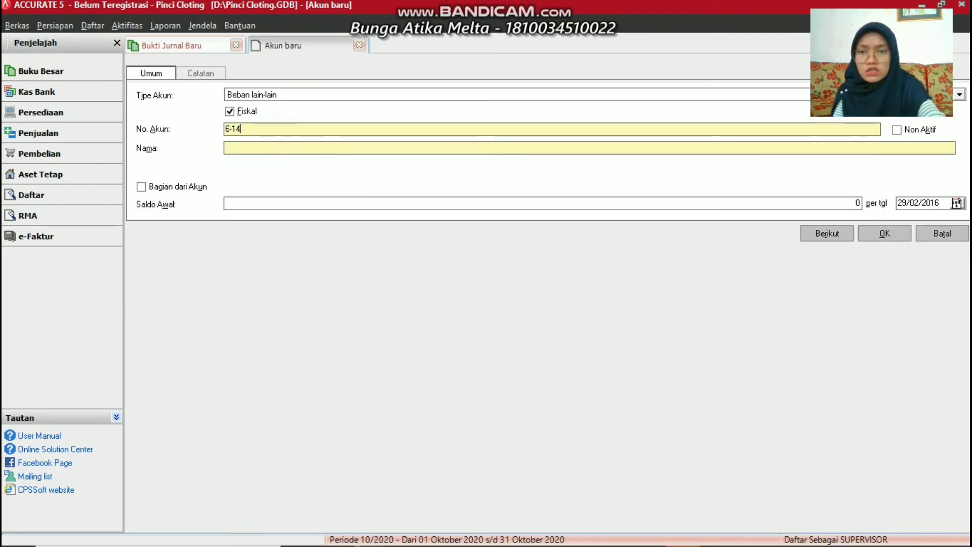
type("00")
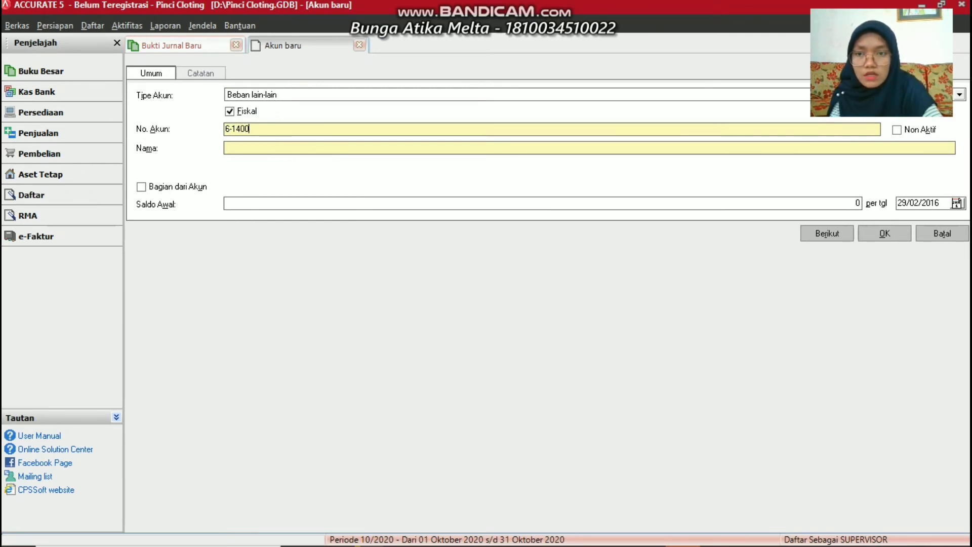
left_click(257, 141)
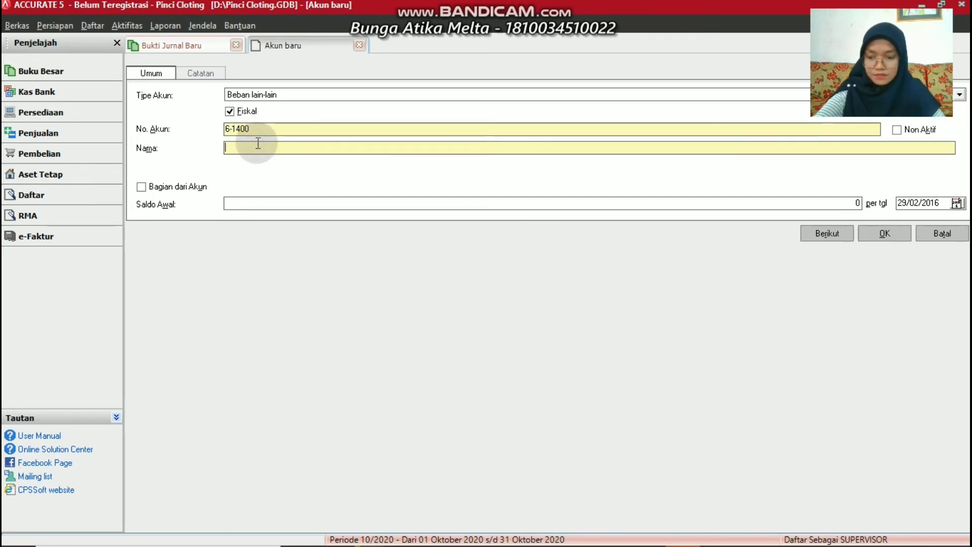
type("Oth")
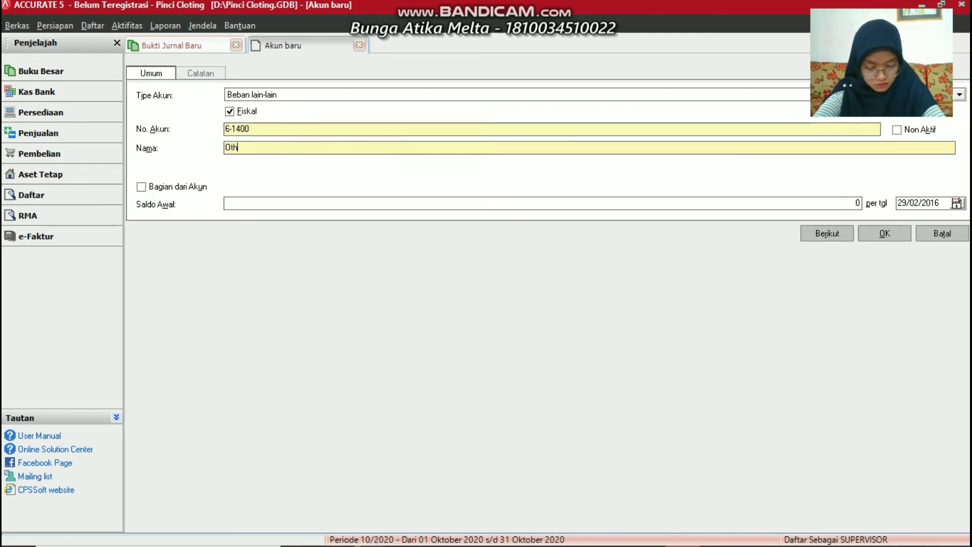
type("er ")
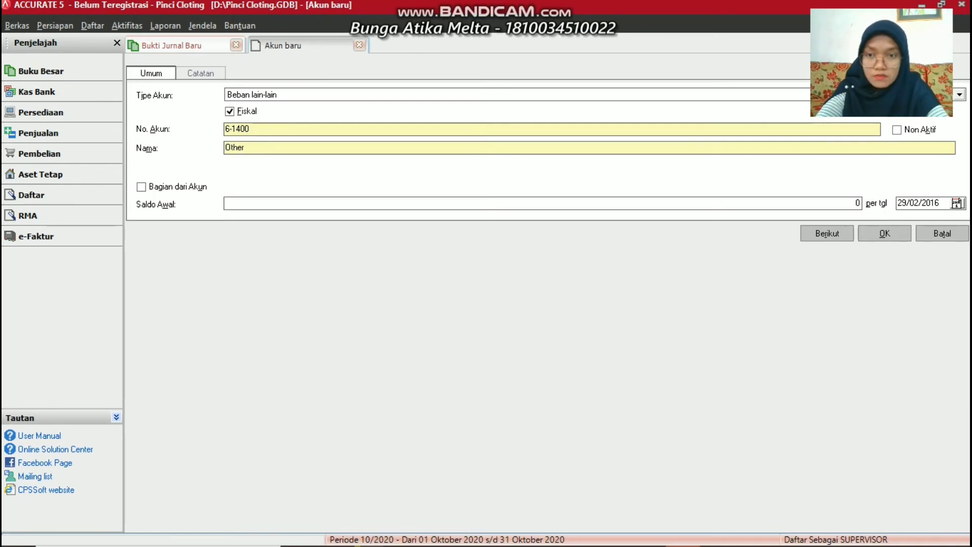
type("Ex")
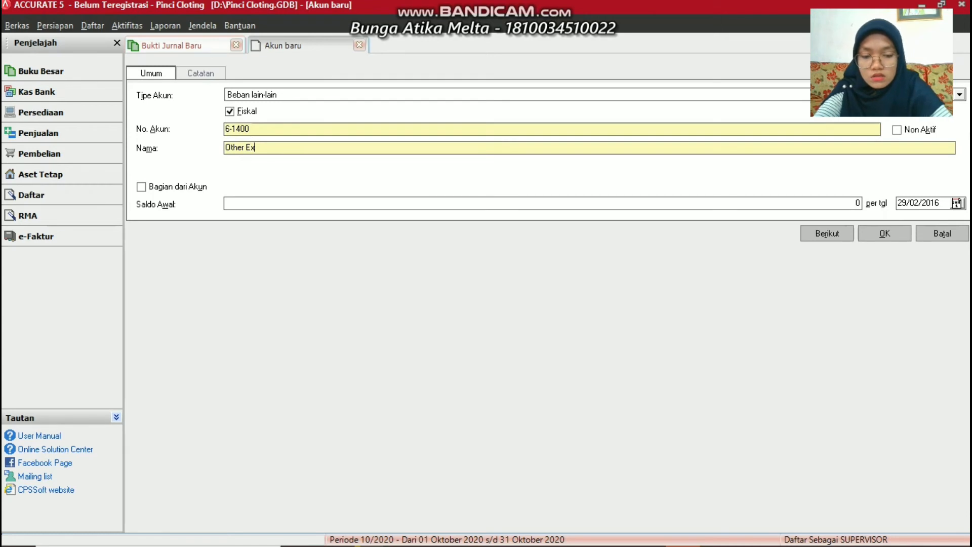
type("pense")
left_click(269, 144)
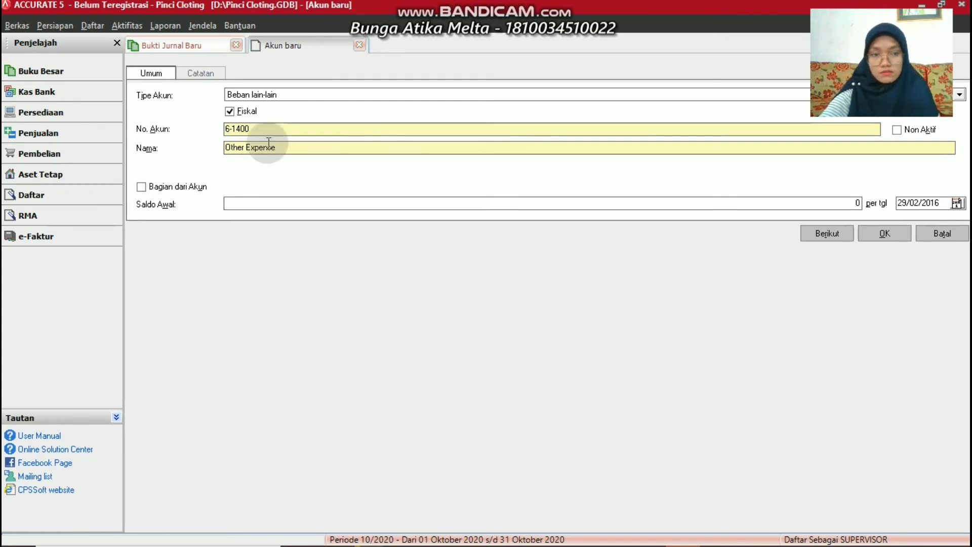
left_click(867, 234)
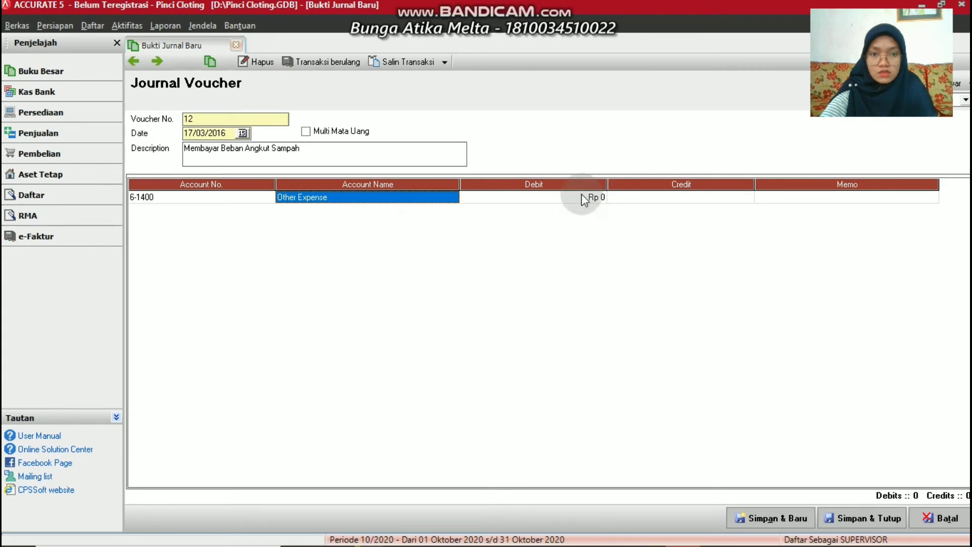
Debit Other Expense Rp 50.000, credit 1-1100 Cash on the second line, and save voucher 12
left_click(582, 198)
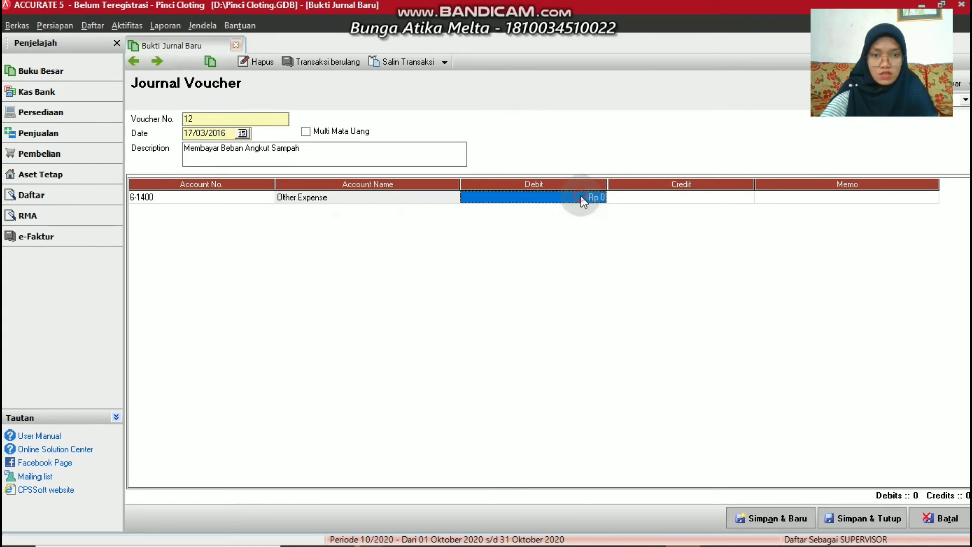
type("50000")
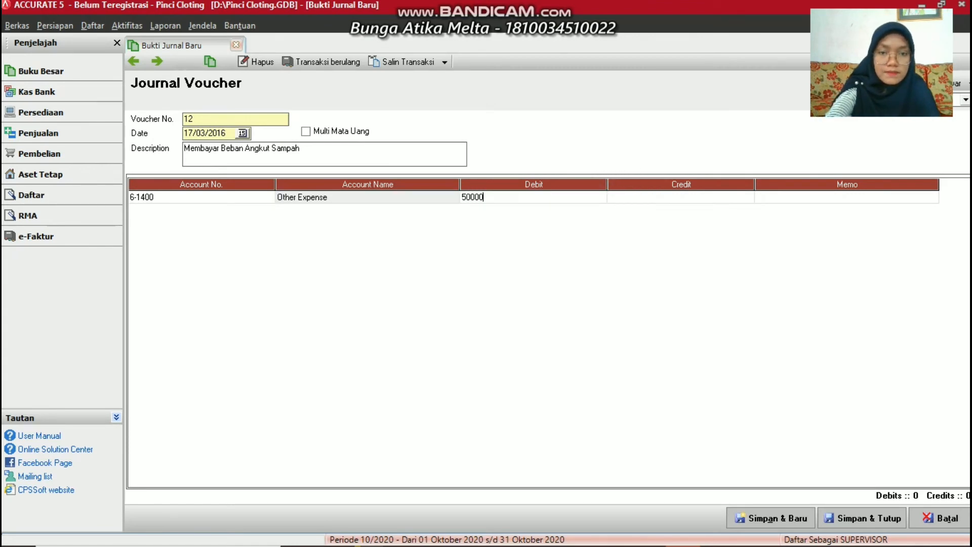
key("Tab")
key("Tab")
left_click(267, 209)
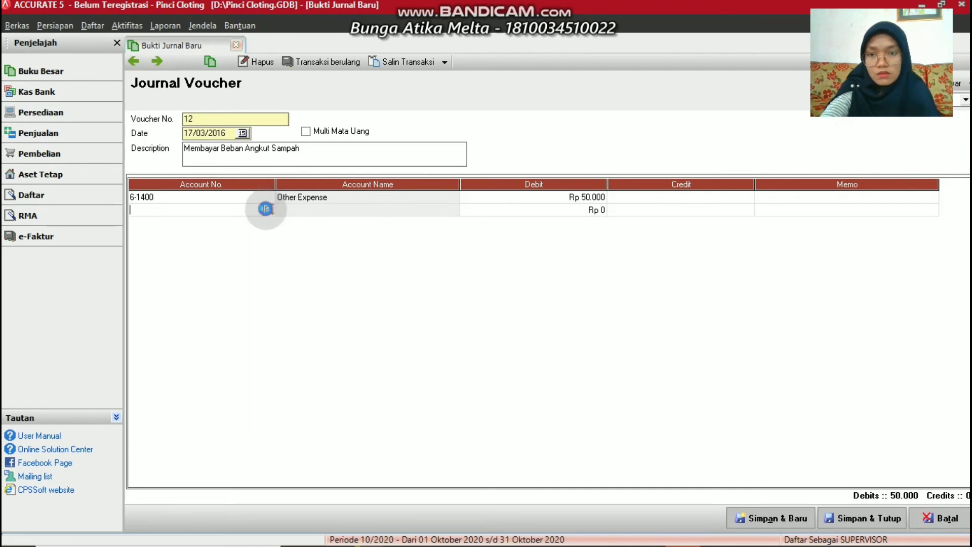
left_click(266, 209)
double_click(436, 194)
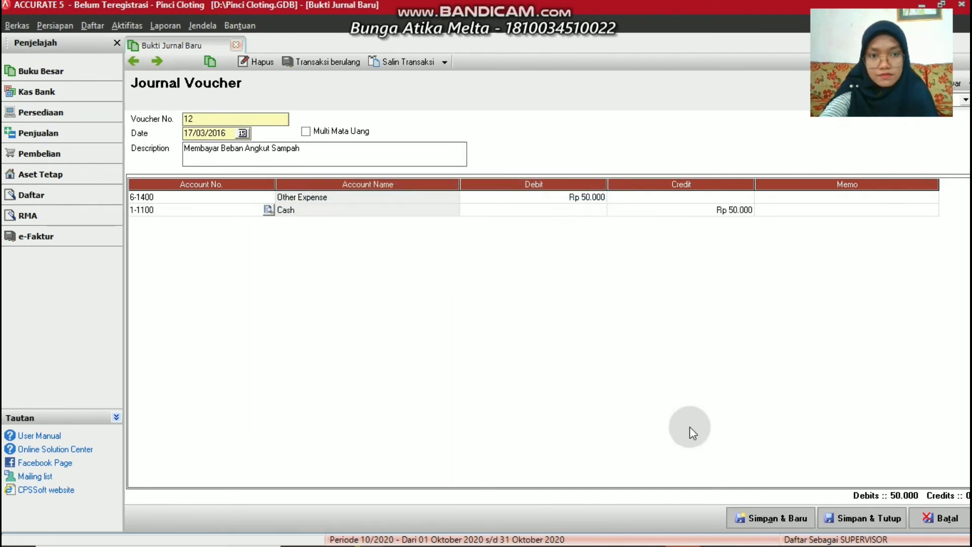
left_click(776, 506)
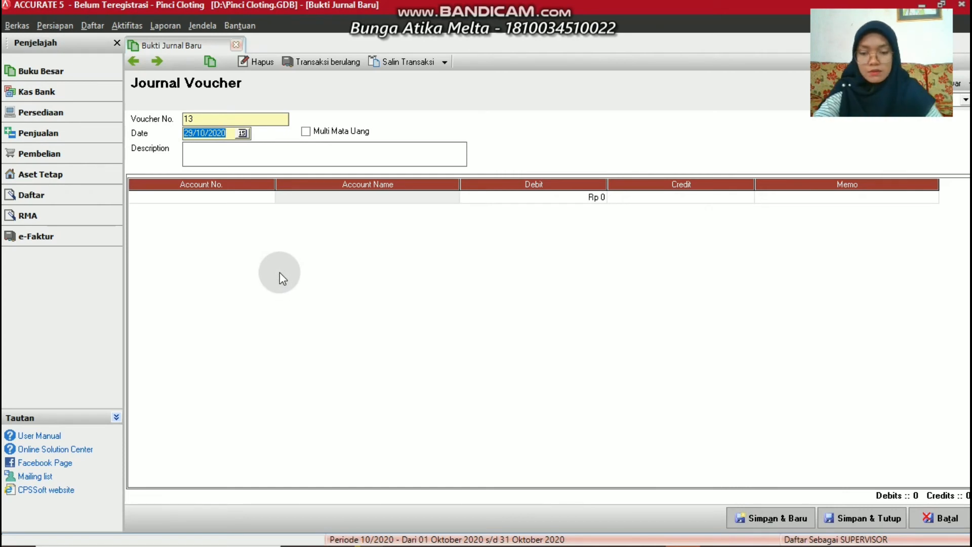
Date voucher 13 18/03/2016 and describe it as receiving service income from a customer
type("18/03/2016")
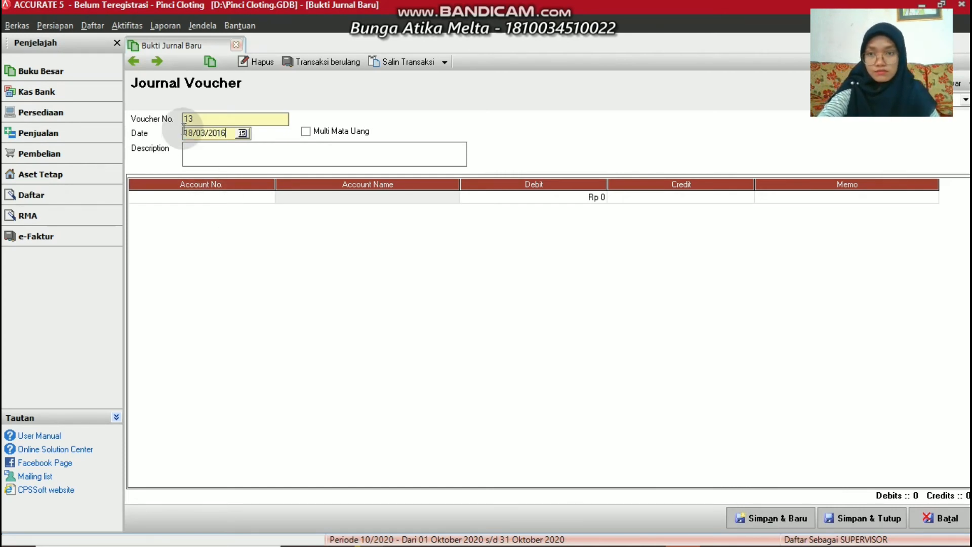
left_click(189, 149)
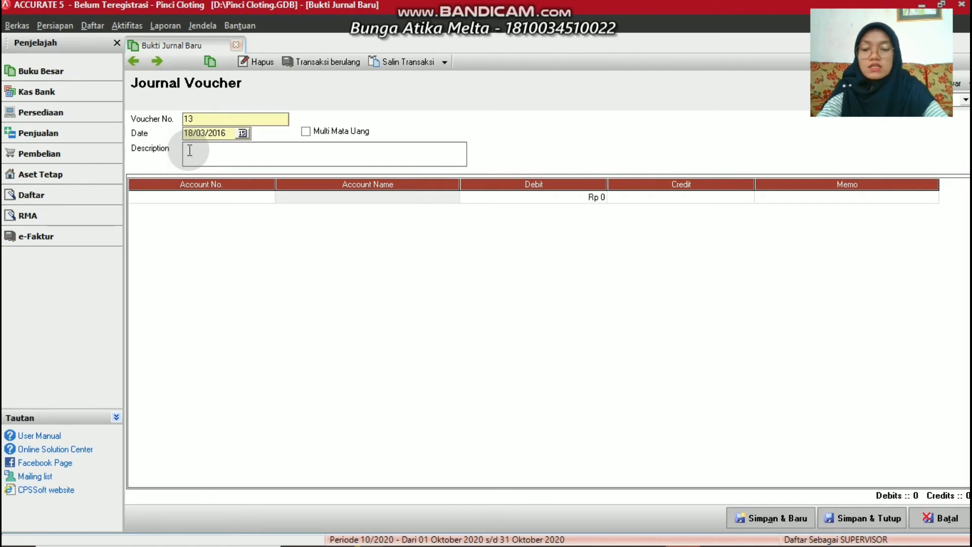
type("Menerim")
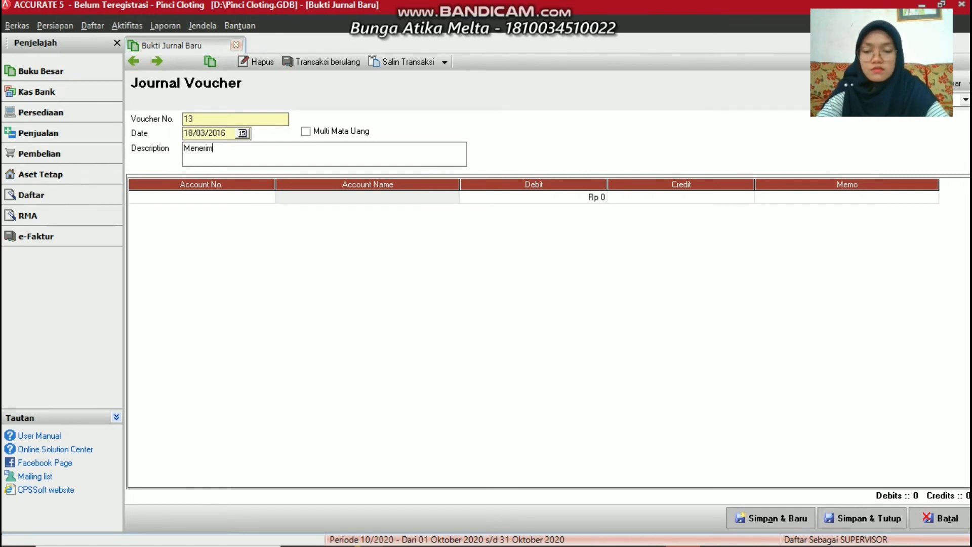
type("a Pendap")
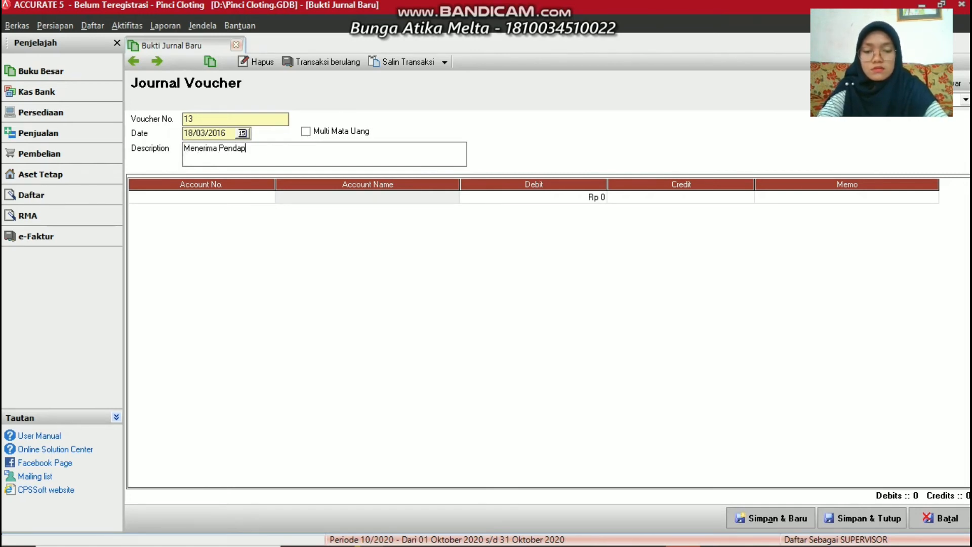
type("atan Jasa ")
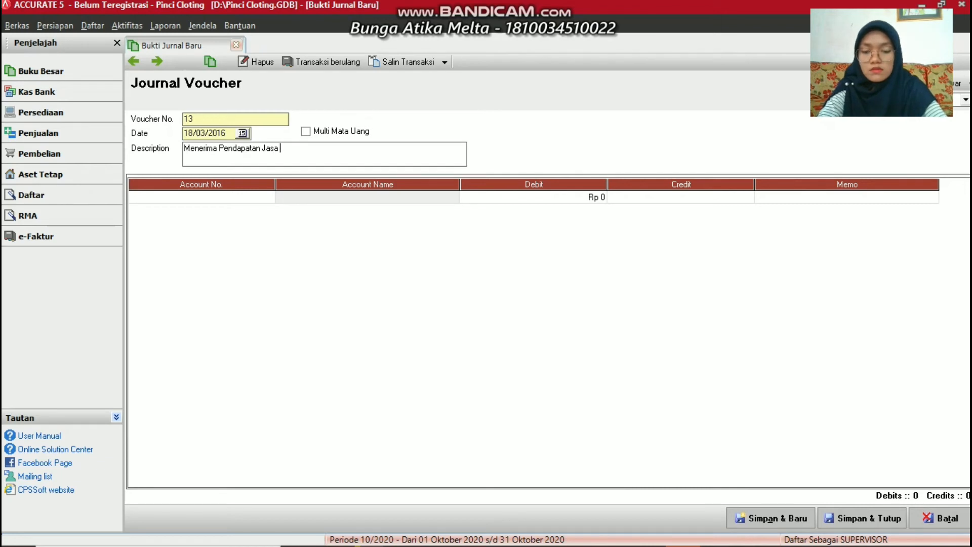
type("dari ")
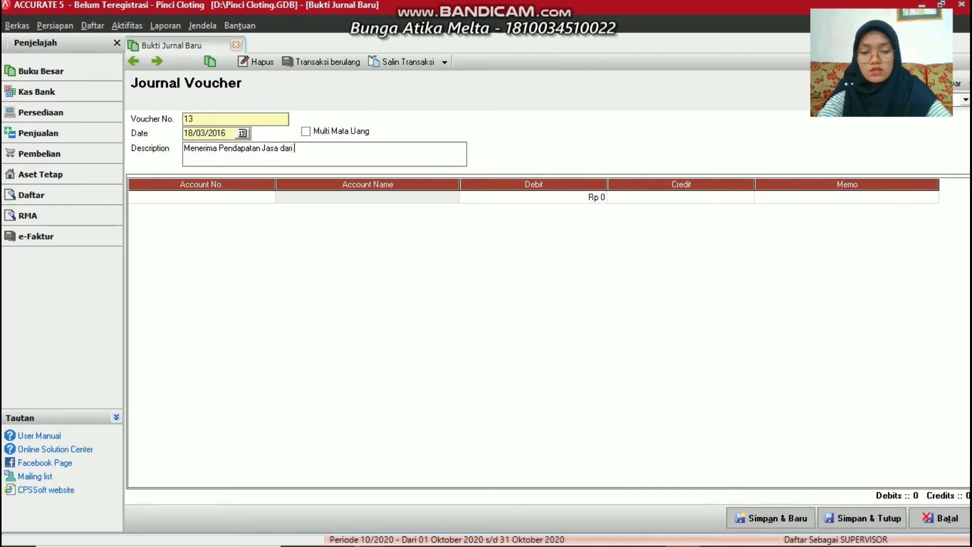
type("Nisa")
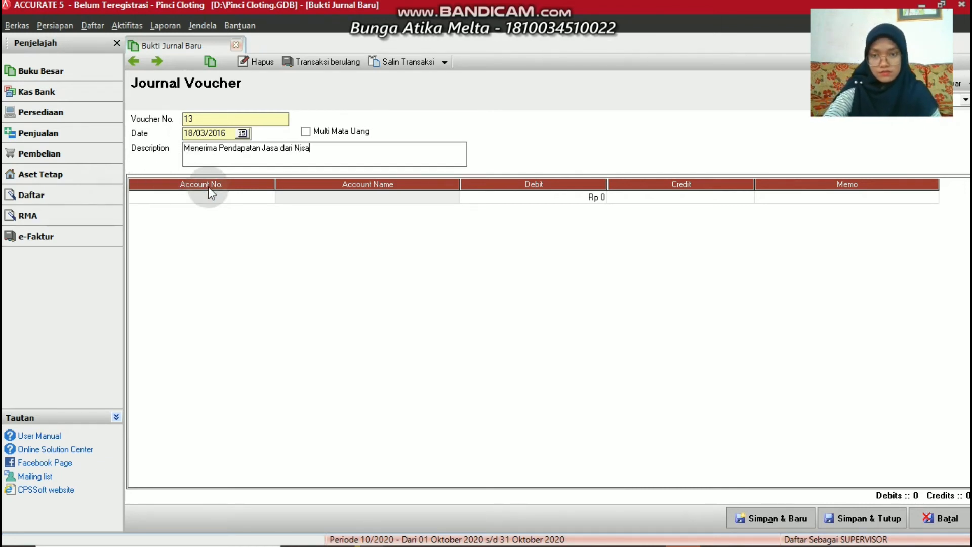
Put Cash on the first line with a Rp 4.445.000 debit
left_click(227, 195)
left_click(268, 197)
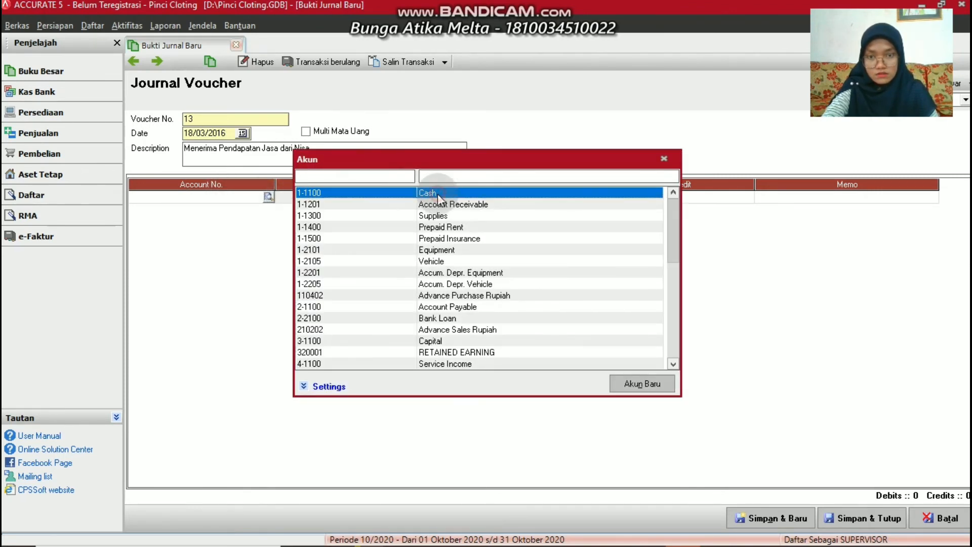
double_click(414, 192)
left_click(467, 198)
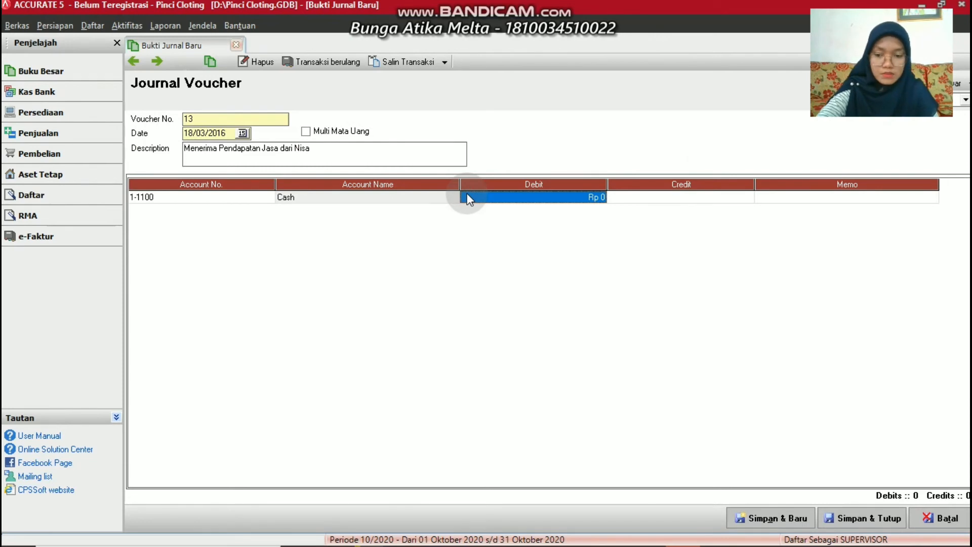
type("444")
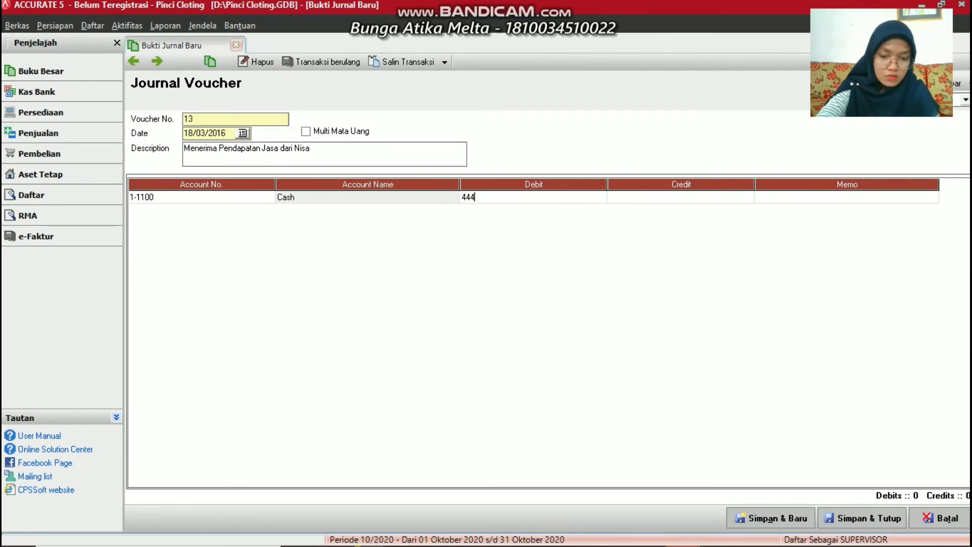
type("5000")
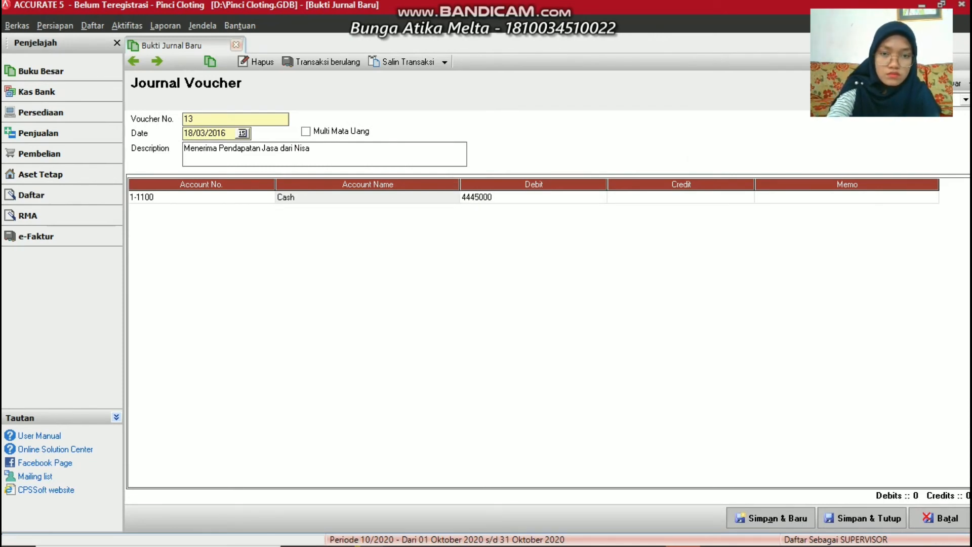
key("Tab")
key("Tab")
key("Tab")
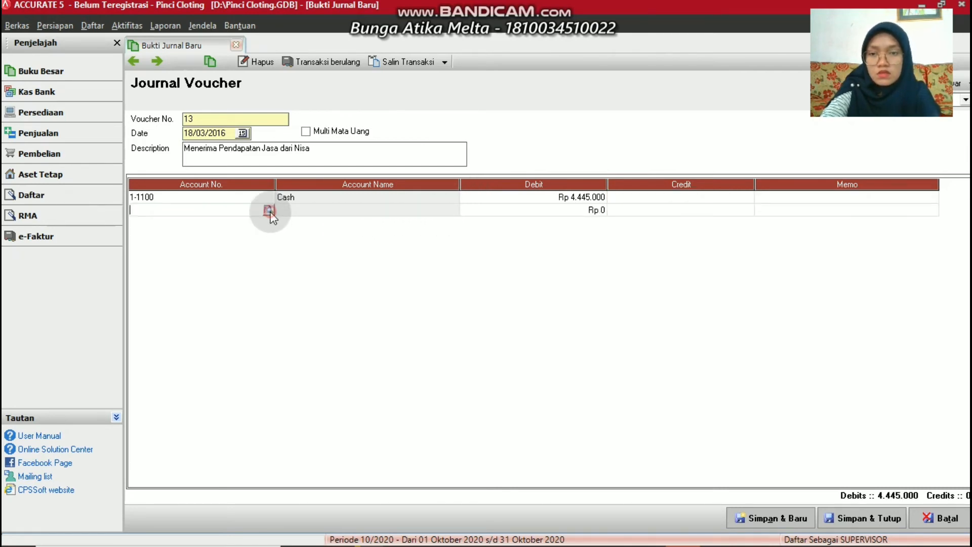
Credit Service Income on the second line and save voucher 13
left_click(268, 209)
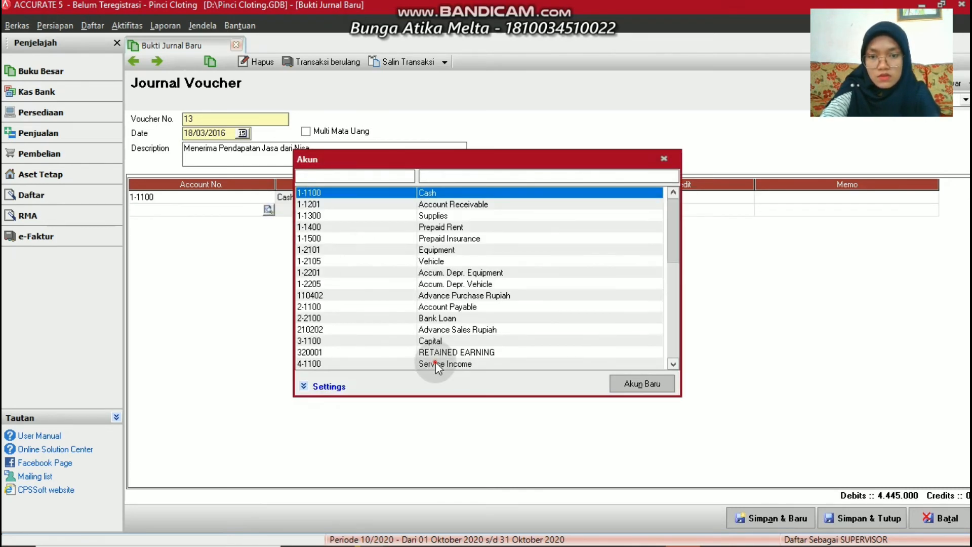
double_click(435, 362)
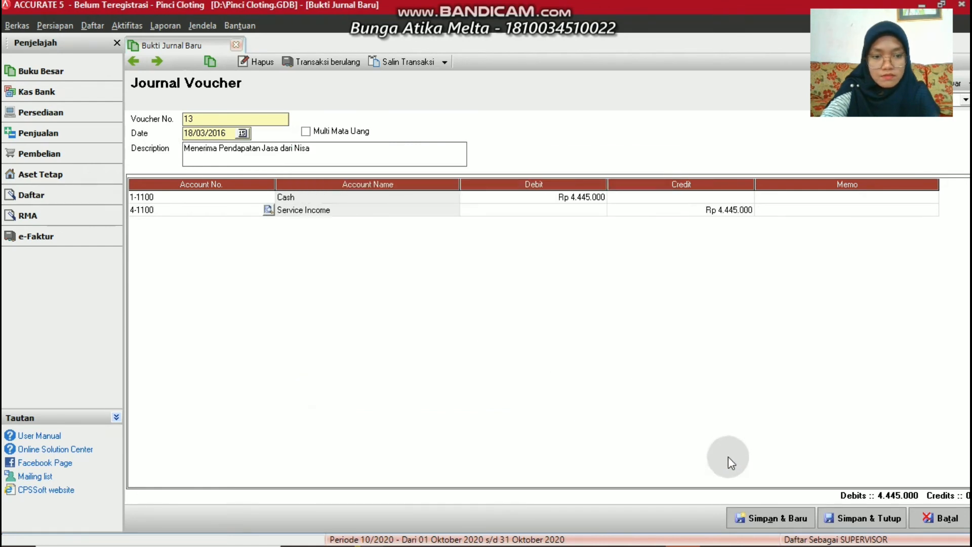
left_click(749, 524)
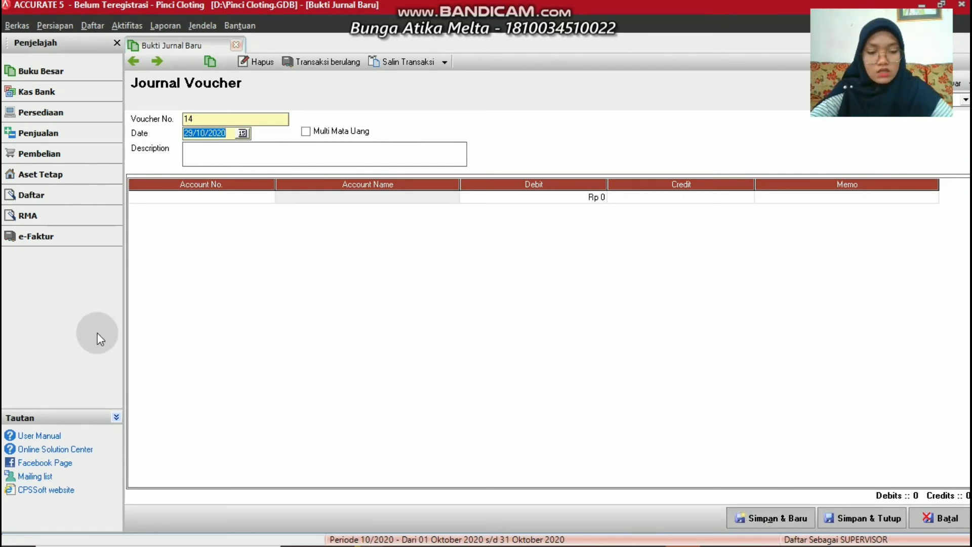
Date voucher 14 21/03/2016 with the description 'Membeli Perlengkapan'
type("21/03/20")
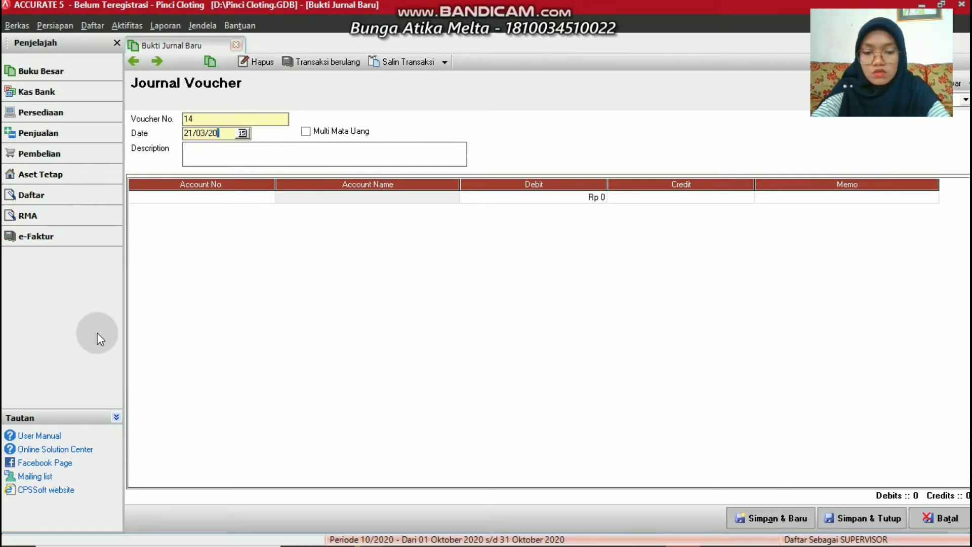
type("16")
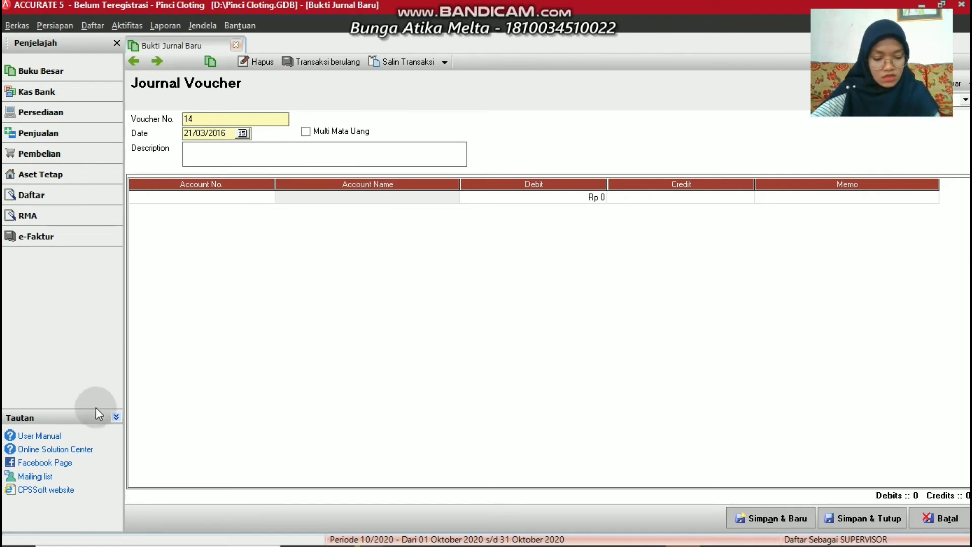
left_click(187, 156)
type("Mem")
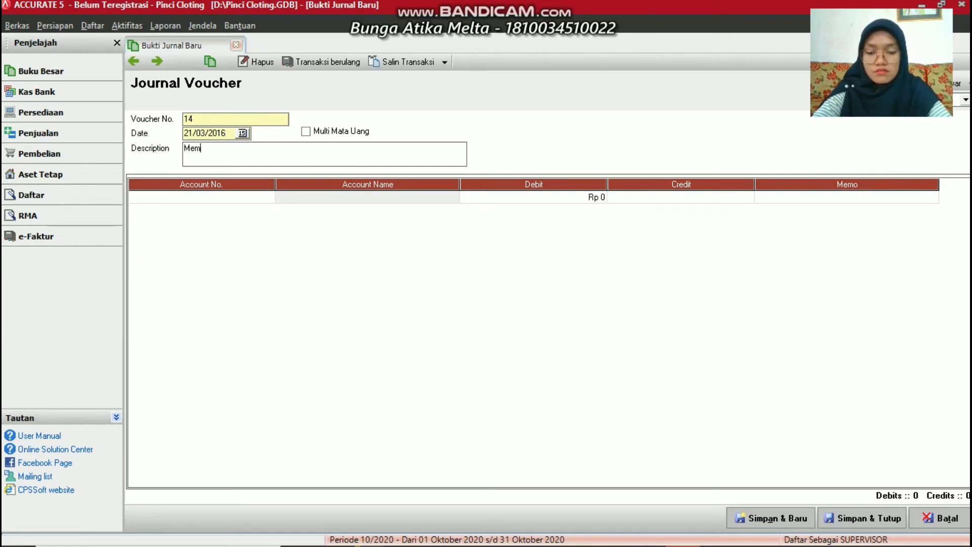
type("beli P")
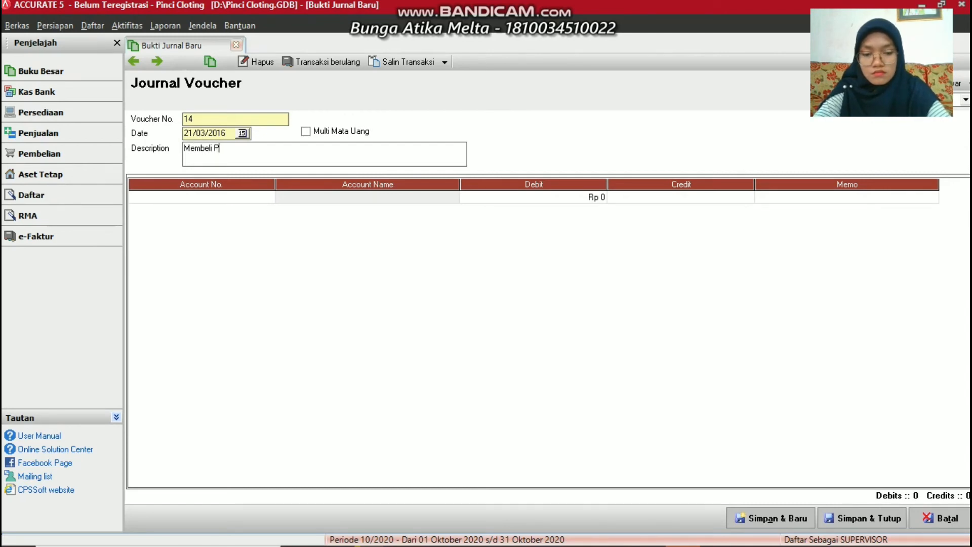
type("erlengkapan")
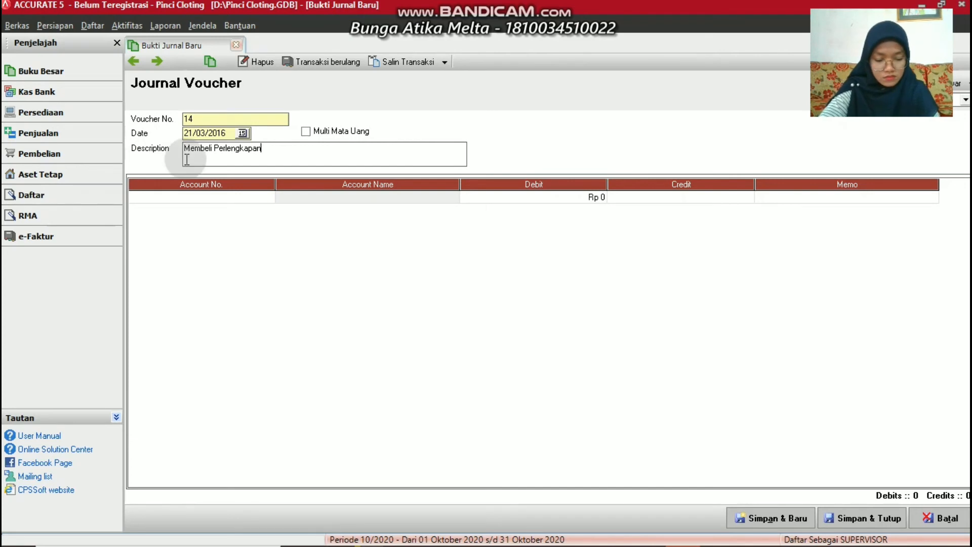
Put 1-1300 Supplies on the first line with a Rp 100.000 debit
left_click(273, 198)
left_click(272, 198)
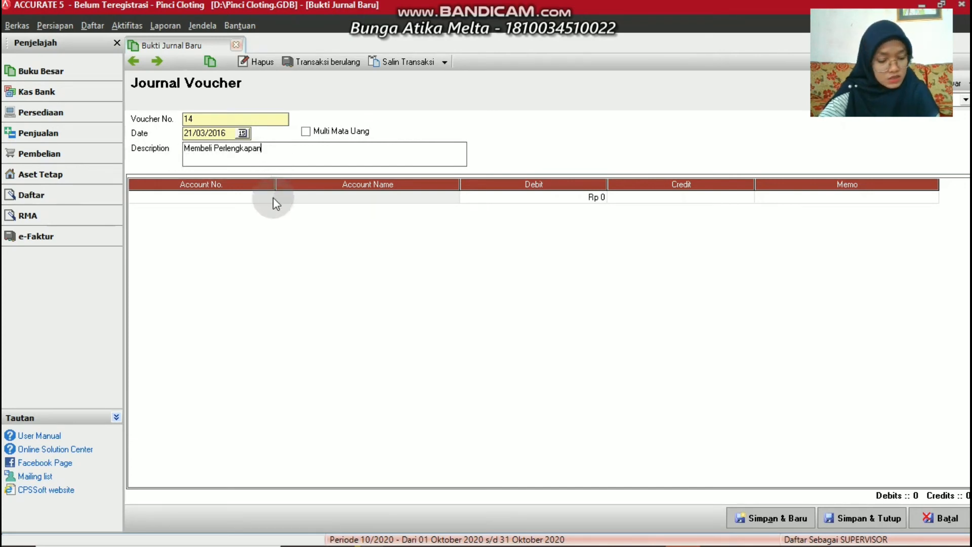
left_click(269, 197)
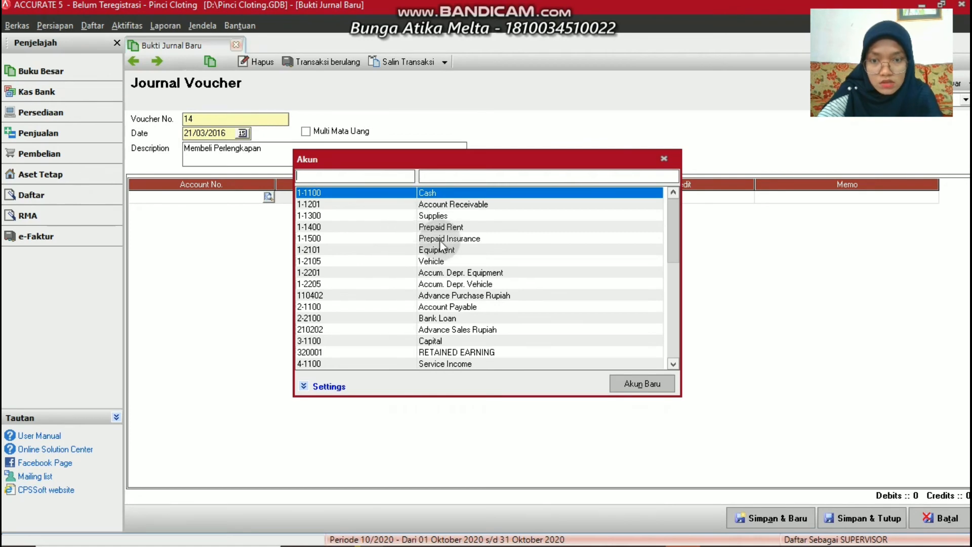
double_click(431, 216)
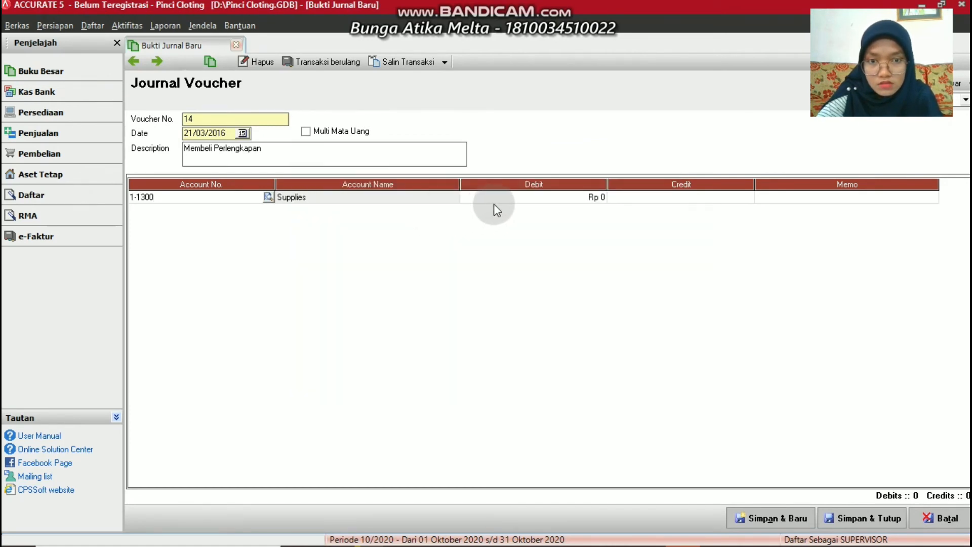
left_click(495, 203)
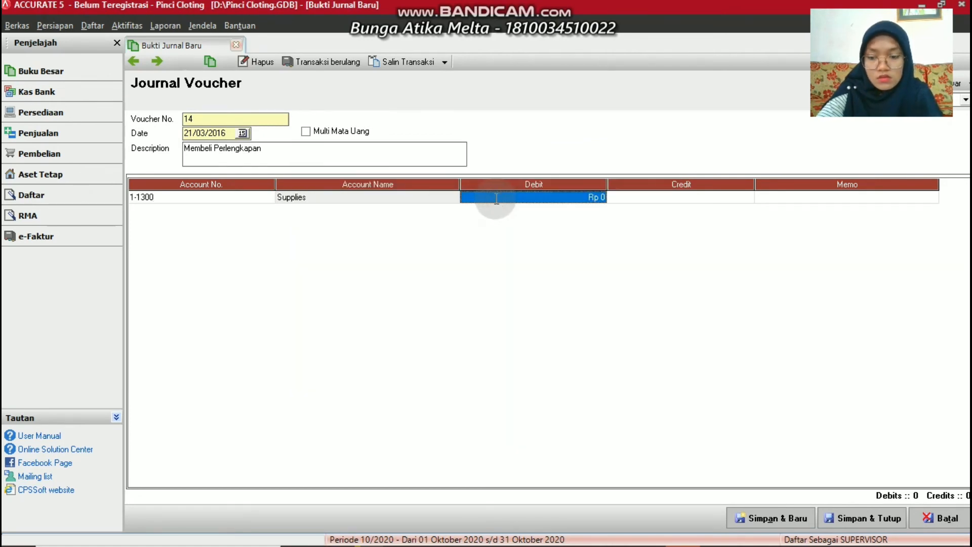
type("100000")
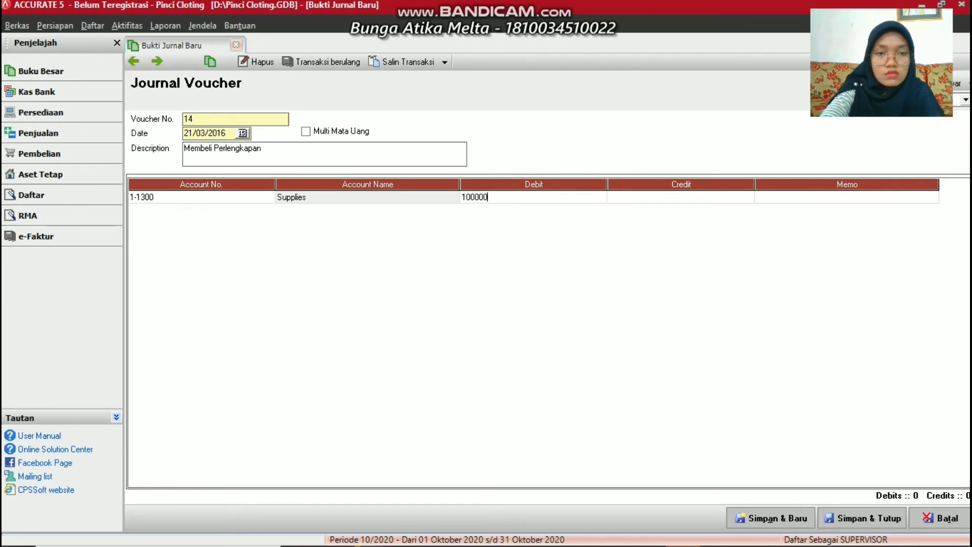
key("Tab")
key("Tab")
key("Tab")
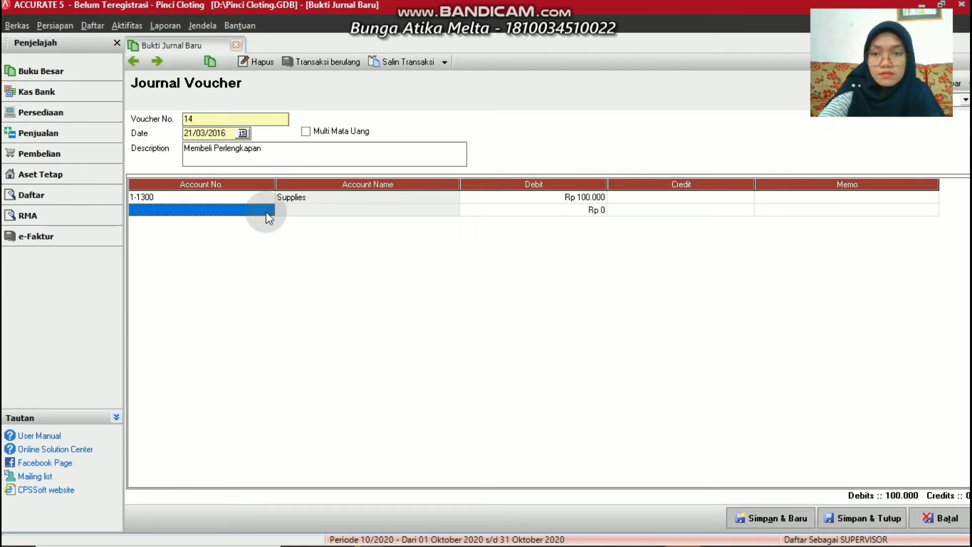
Credit 1-1100 Cash on the second line and save voucher 14
left_click(266, 212)
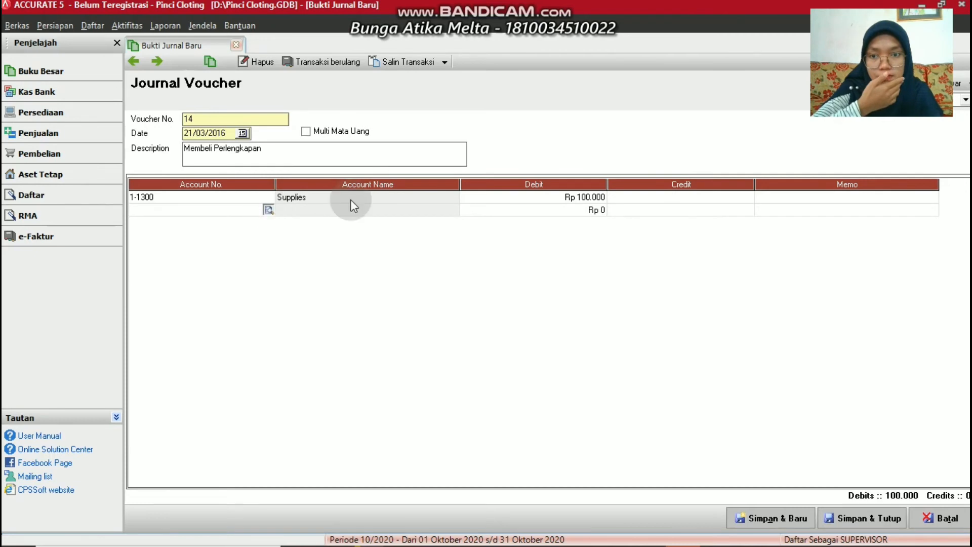
left_click(269, 209)
double_click(451, 192)
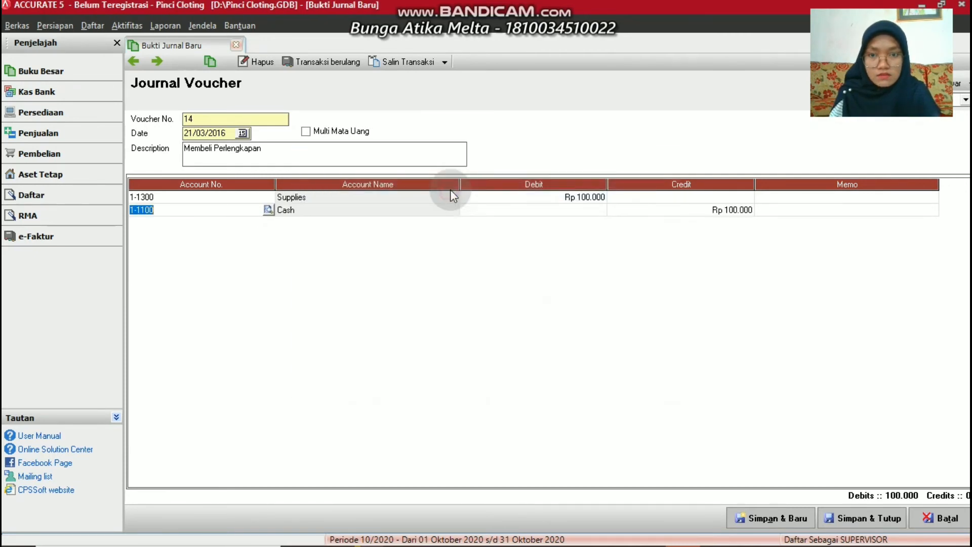
left_click(779, 521)
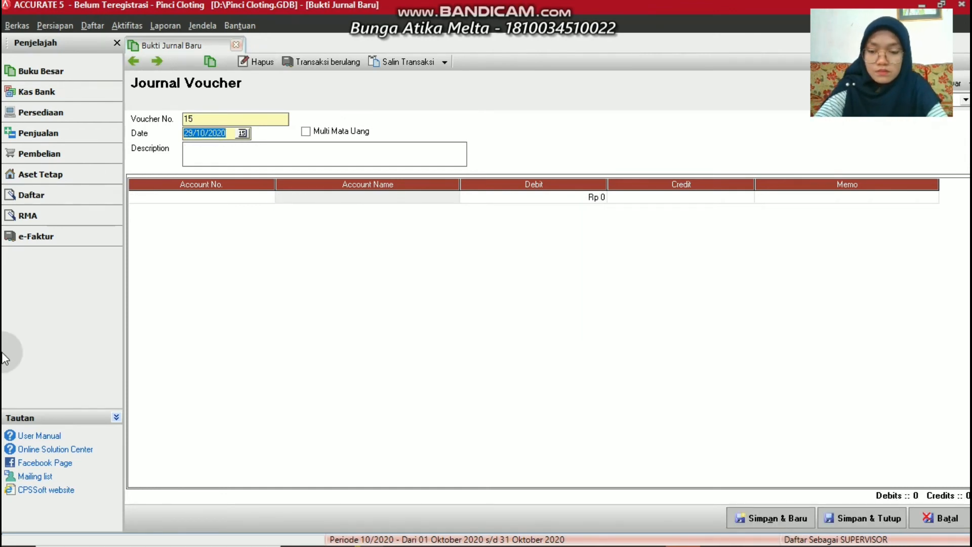
Date voucher 15 22/03/2016 and describe the owner taking money for personal use ('Keperluan Pribadi')
type("22/03/2016")
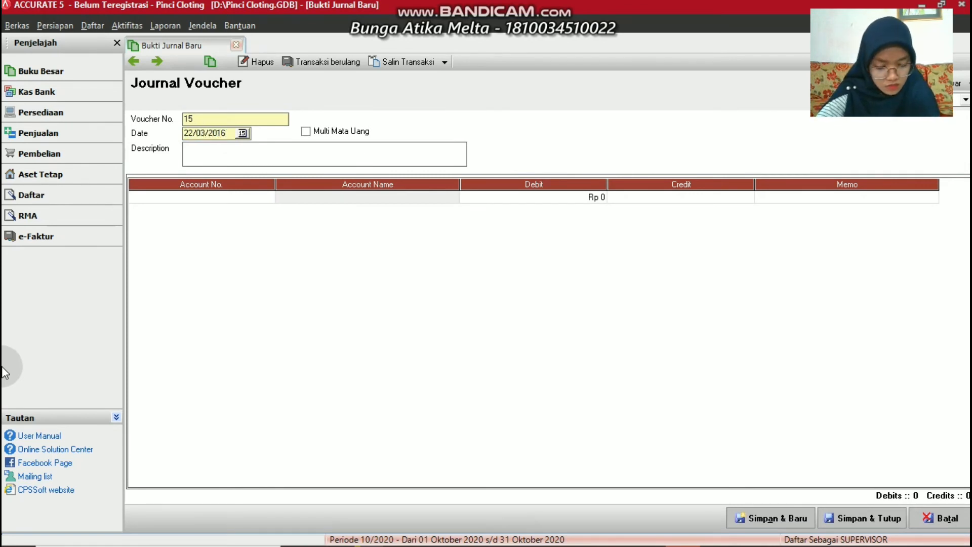
left_click(204, 152)
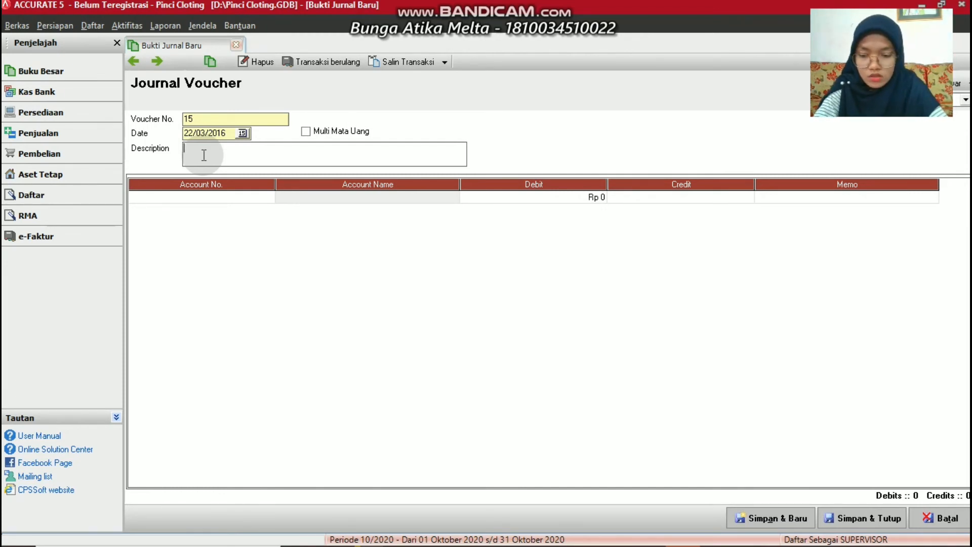
type("Tr")
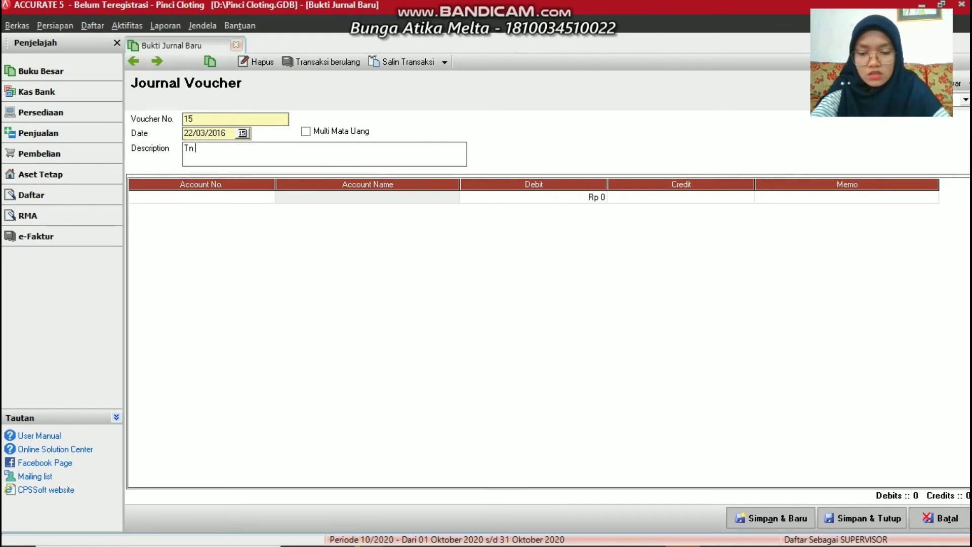
type(" Rinaldi ME")
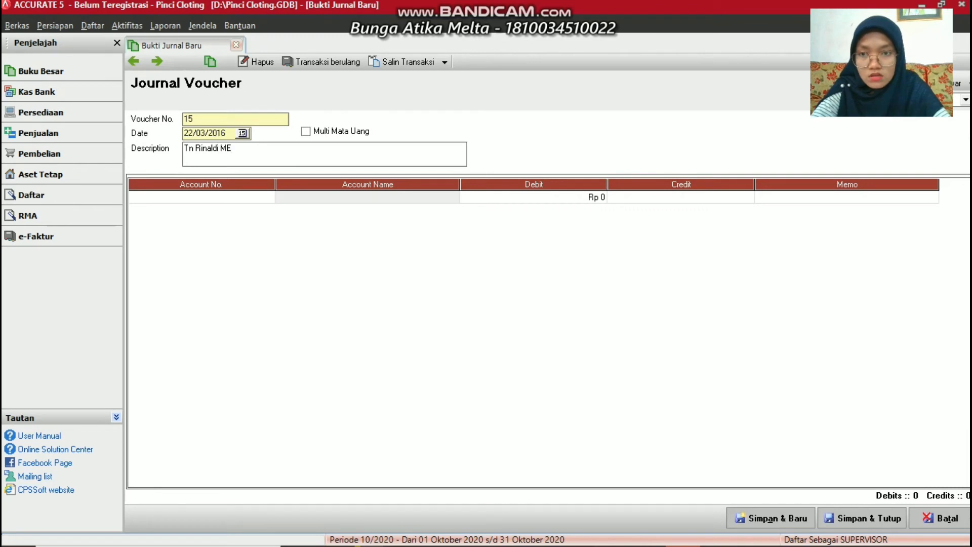
type("engamb")
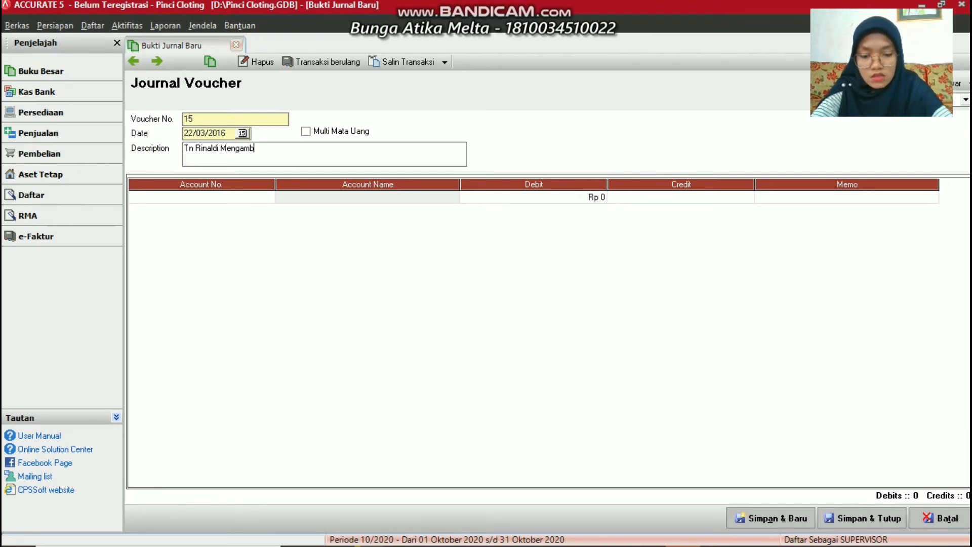
type("il Uan")
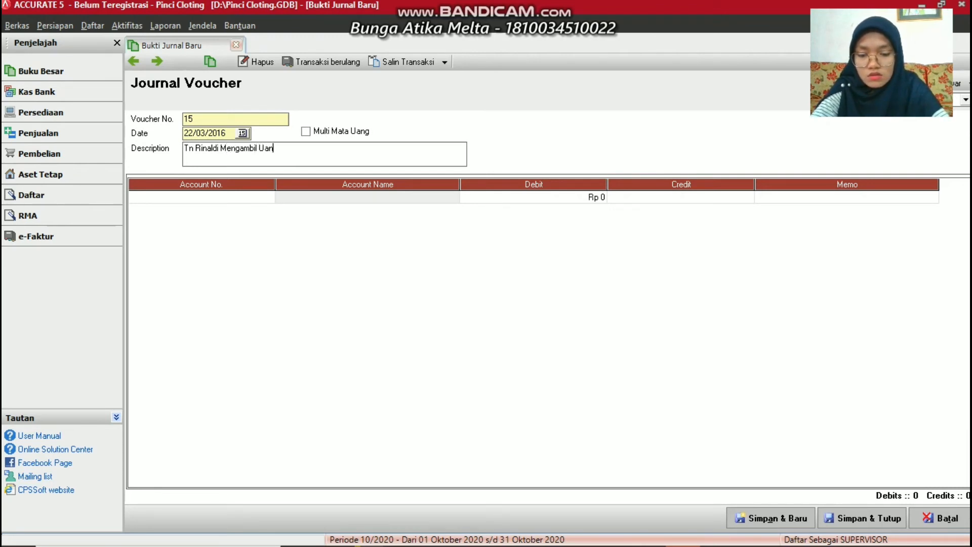
type("g untu")
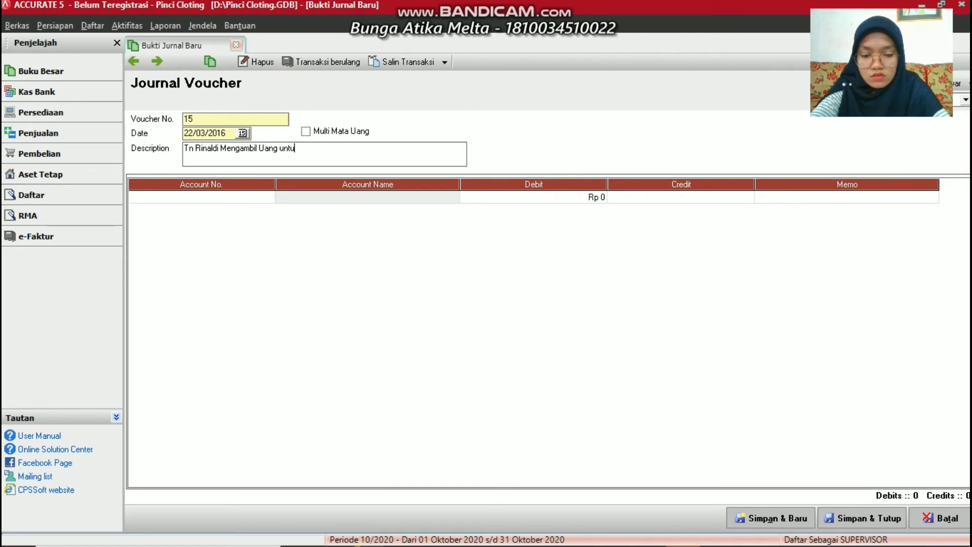
type("k Keper")
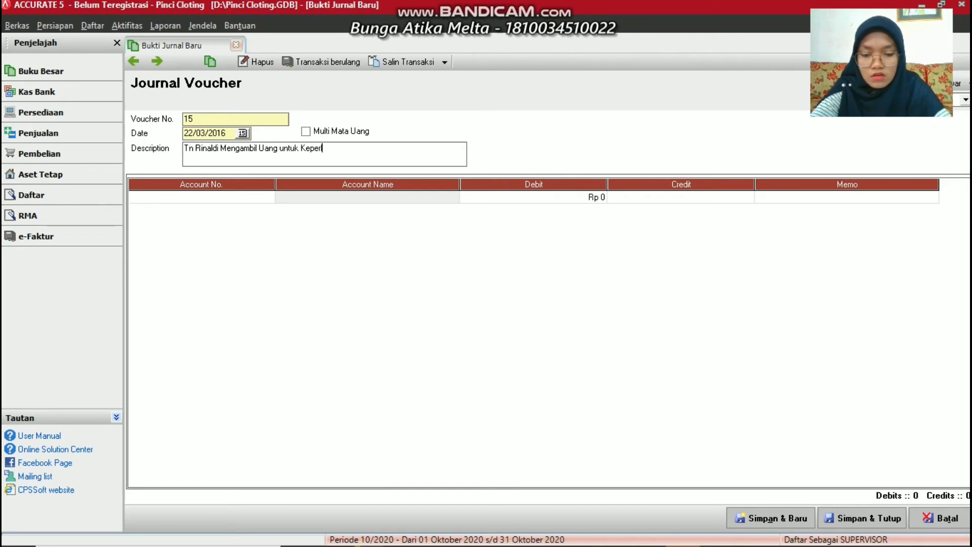
type("luan PRI")
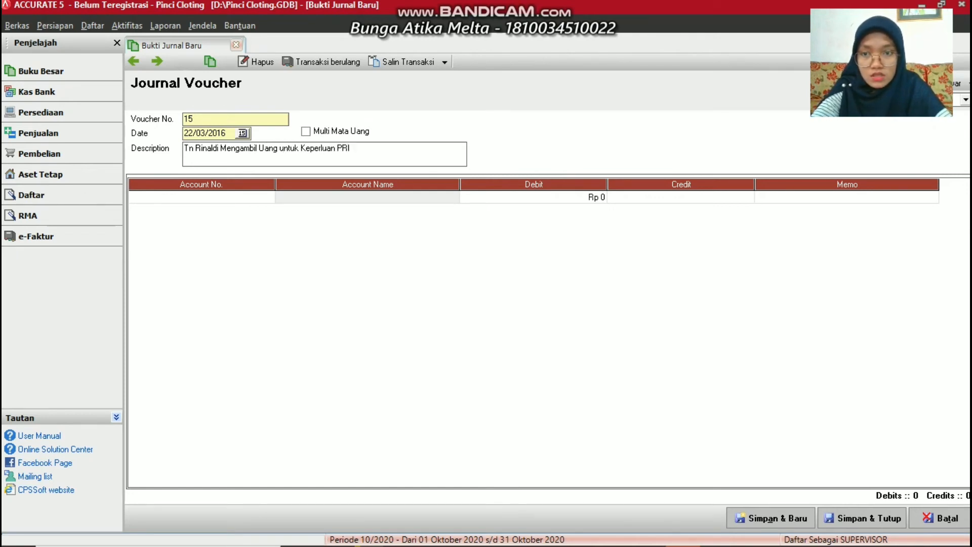
key("BackSpace")
key("BackSpace")
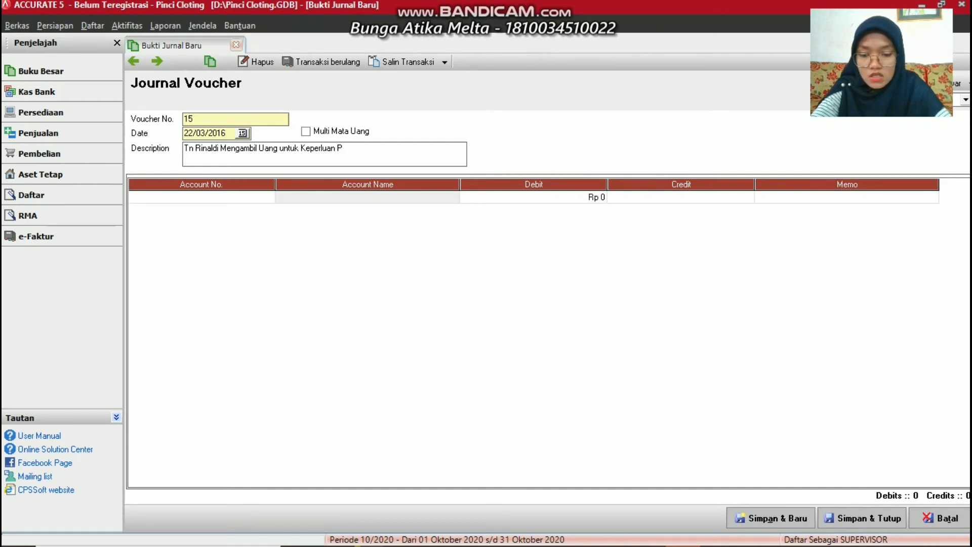
type("ribadi")
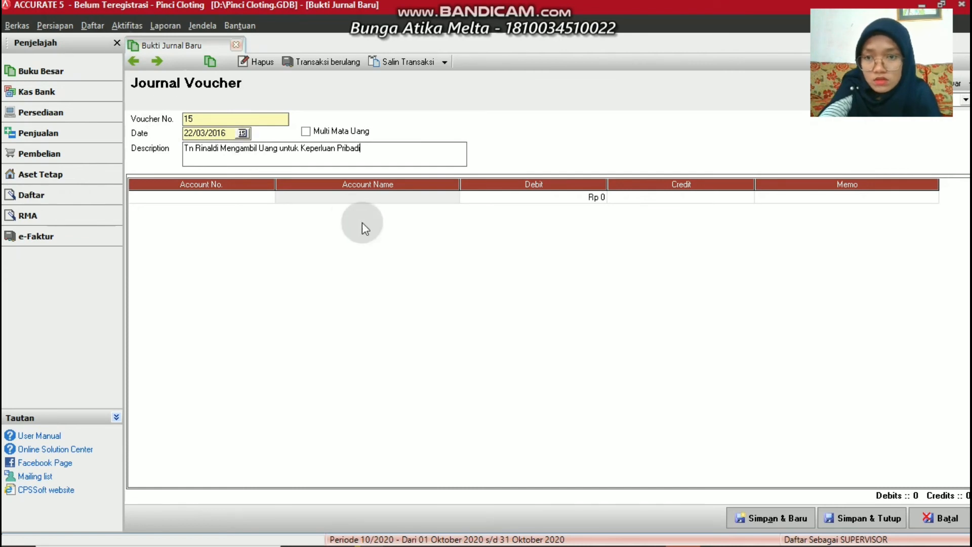
Start creating a new account from the first line's account lookup
left_click(269, 197)
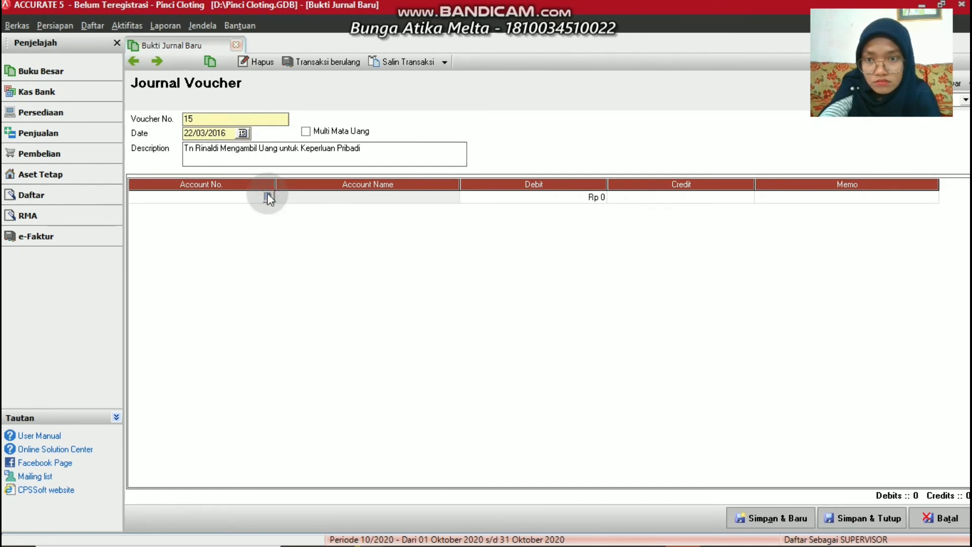
left_click(268, 197)
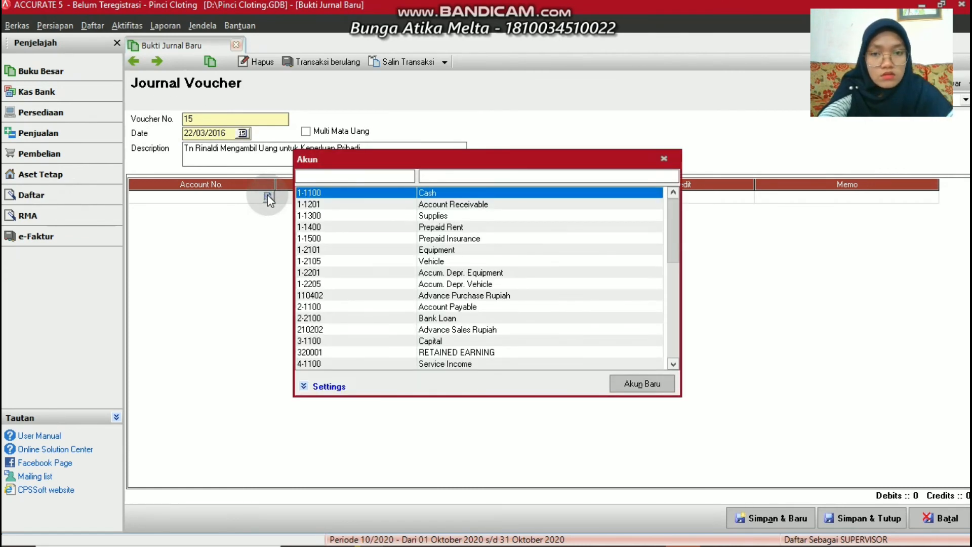
left_click(633, 386)
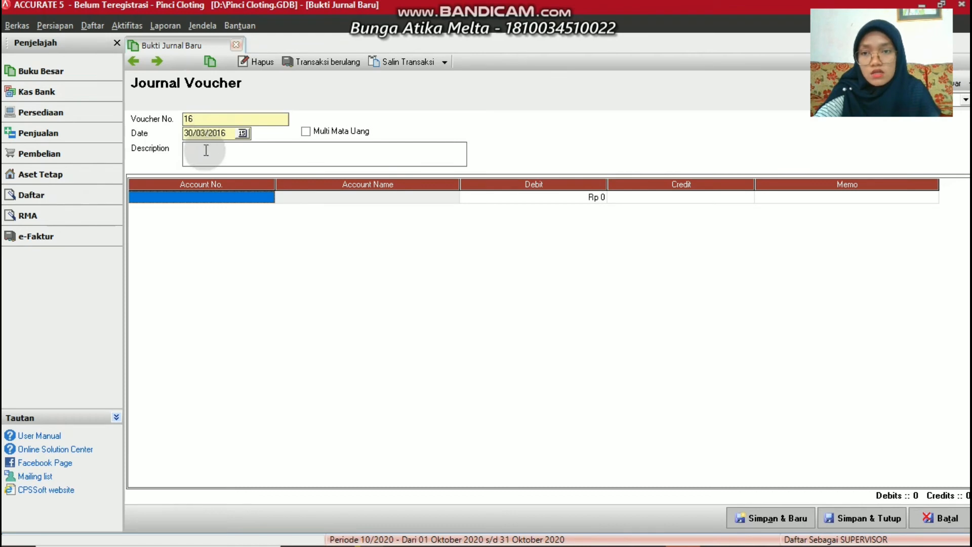
Type the description 'Membayar Beban Air, Listrik, dan Telp', correcting typos along the way
left_click(200, 148)
type("M")
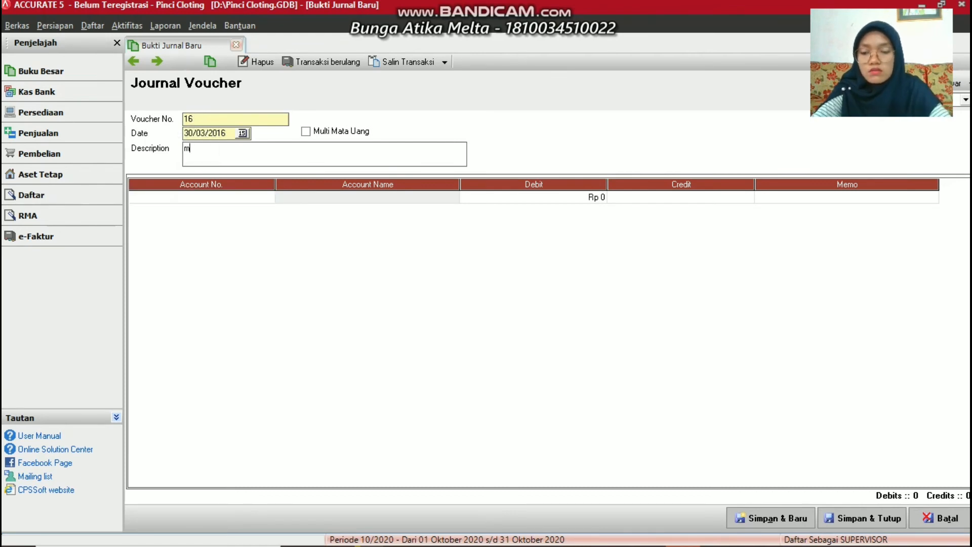
key("BackSpace")
type("Me")
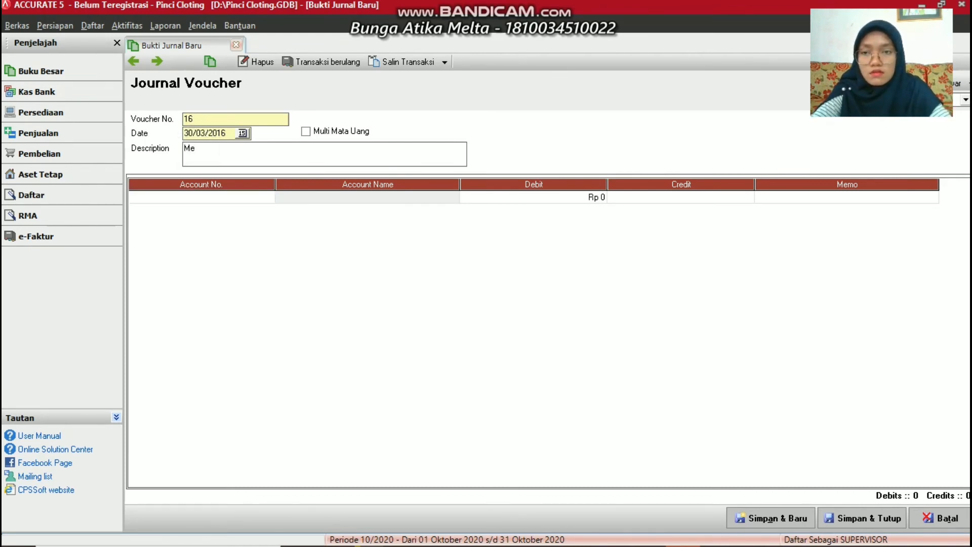
type("mbayar B")
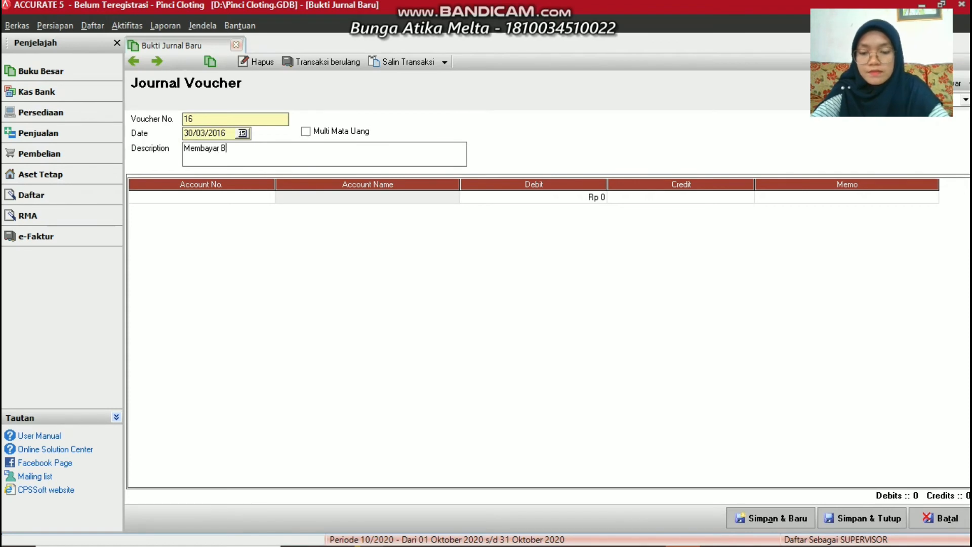
type("eban ")
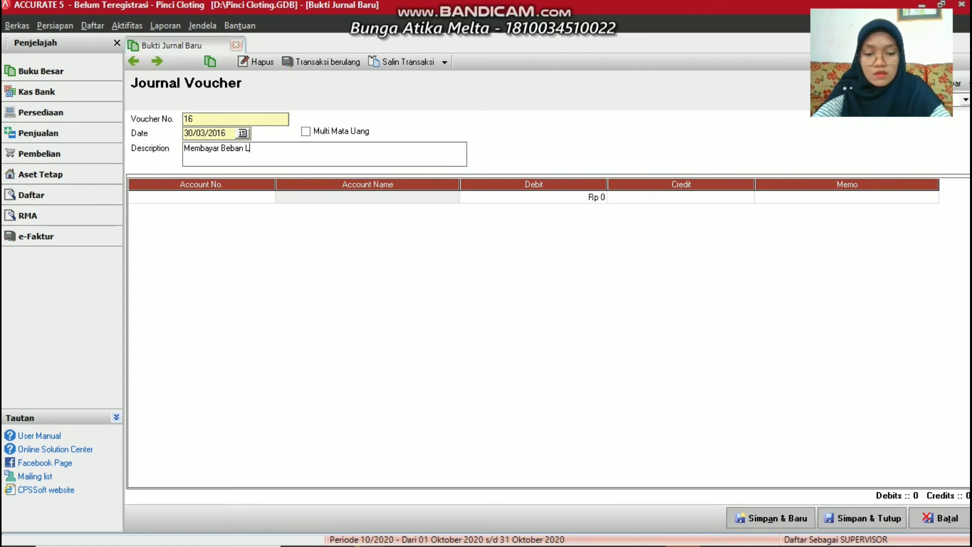
type("Li")
key("BackSpace")
key("BackSpace")
key("BackSpace")
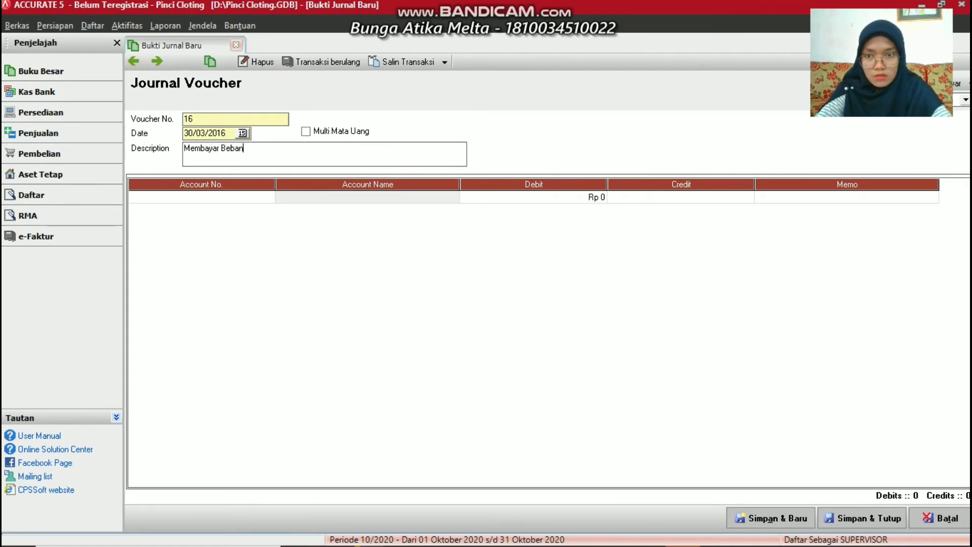
type("Air,")
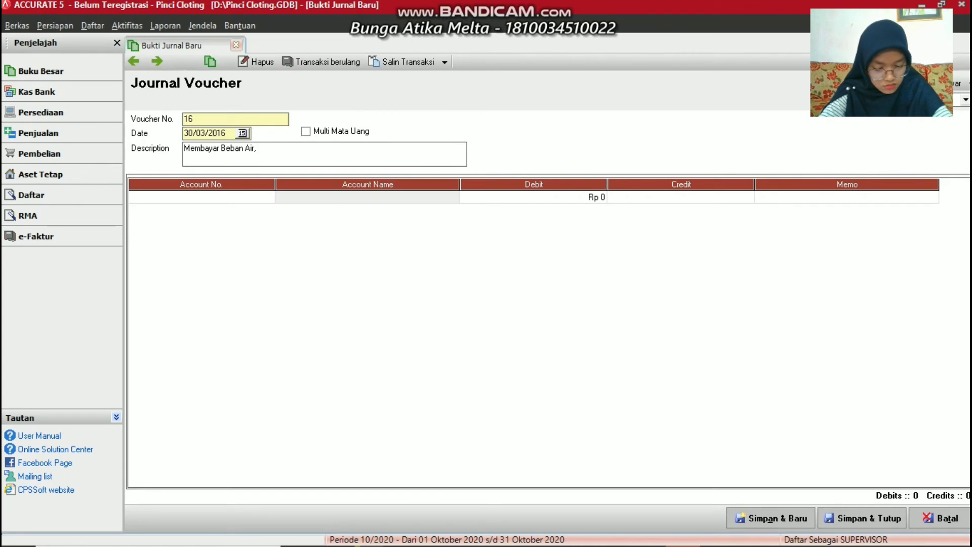
type("L")
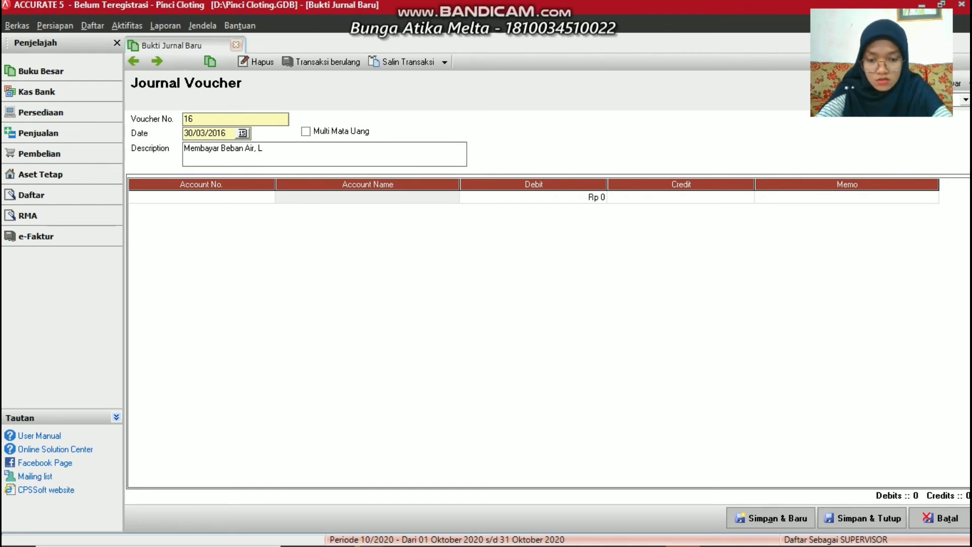
type("istrik")
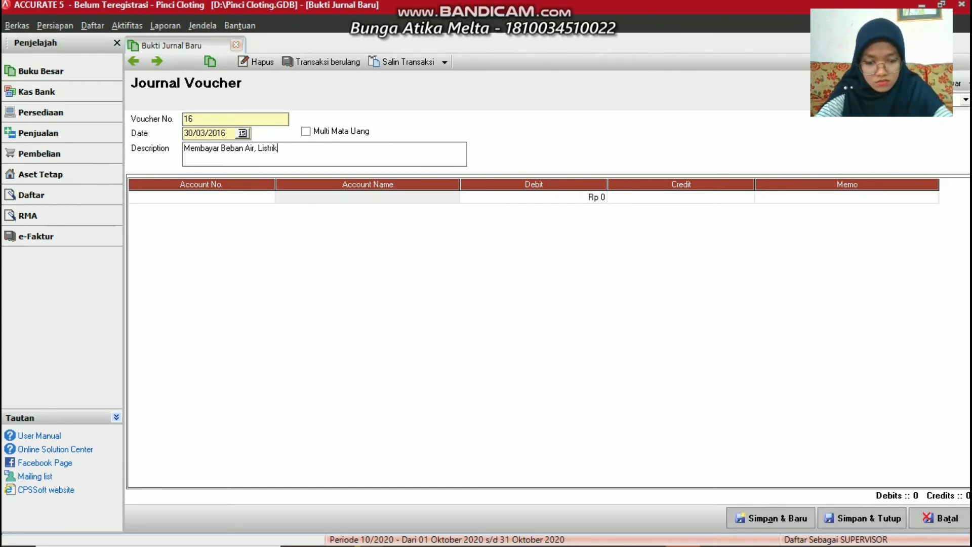
type(", dan Telp")
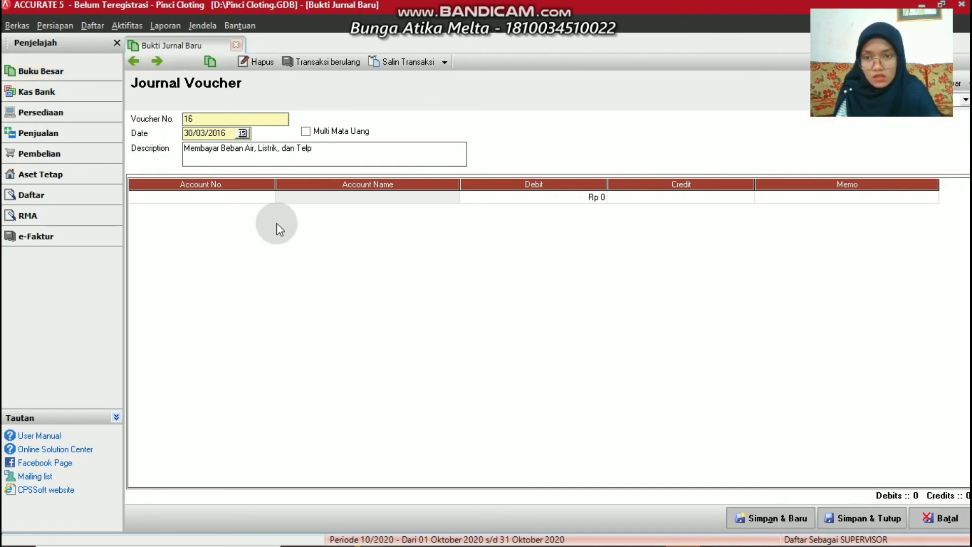
left_click(269, 196)
Fill in a new Beban account 'Water, Electrical, and Telp', first numbered 6-1400
left_click(268, 197)
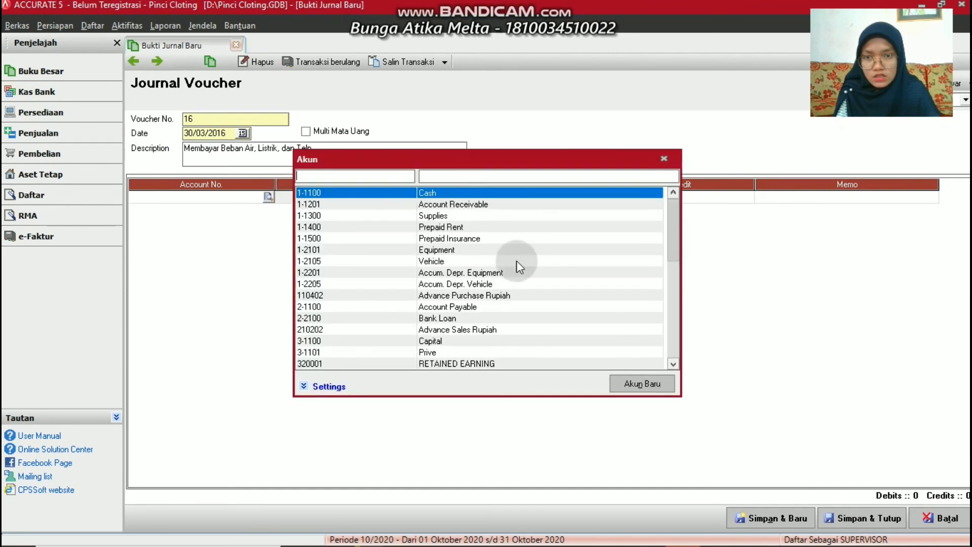
left_click(657, 385)
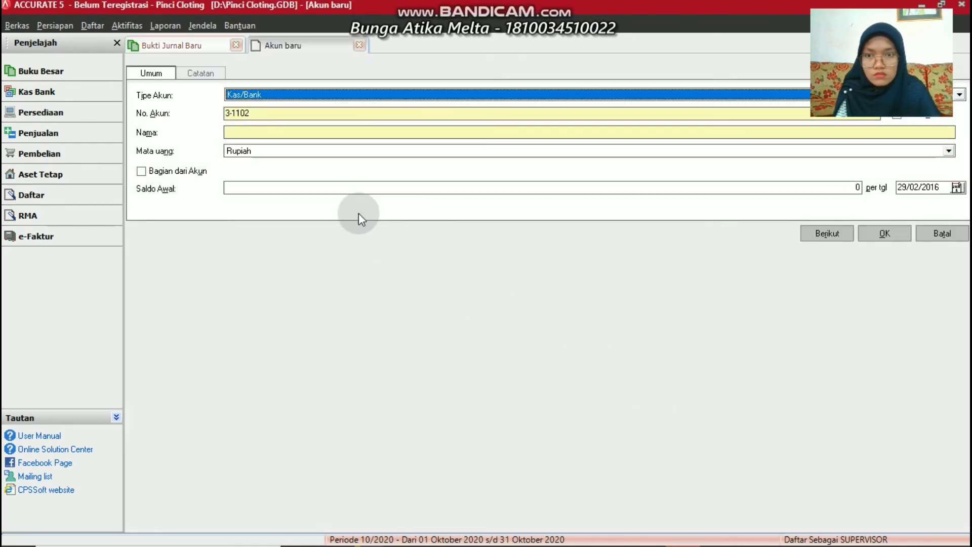
left_click(289, 95)
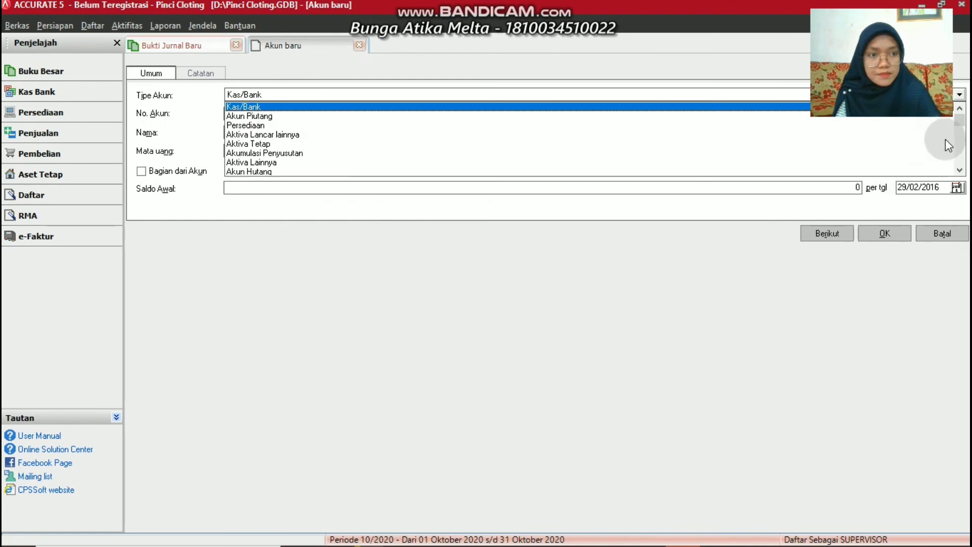
left_click(965, 147)
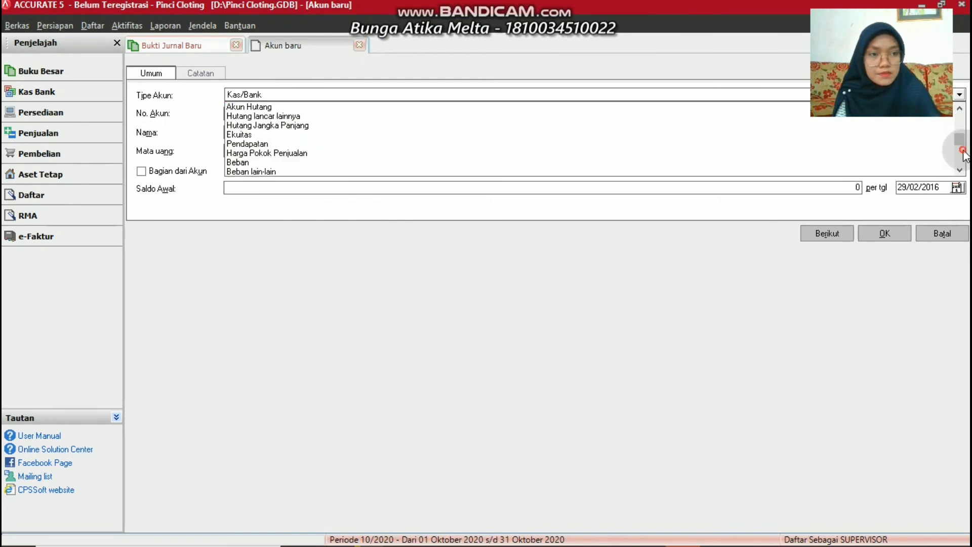
left_click(259, 163)
left_click(258, 163)
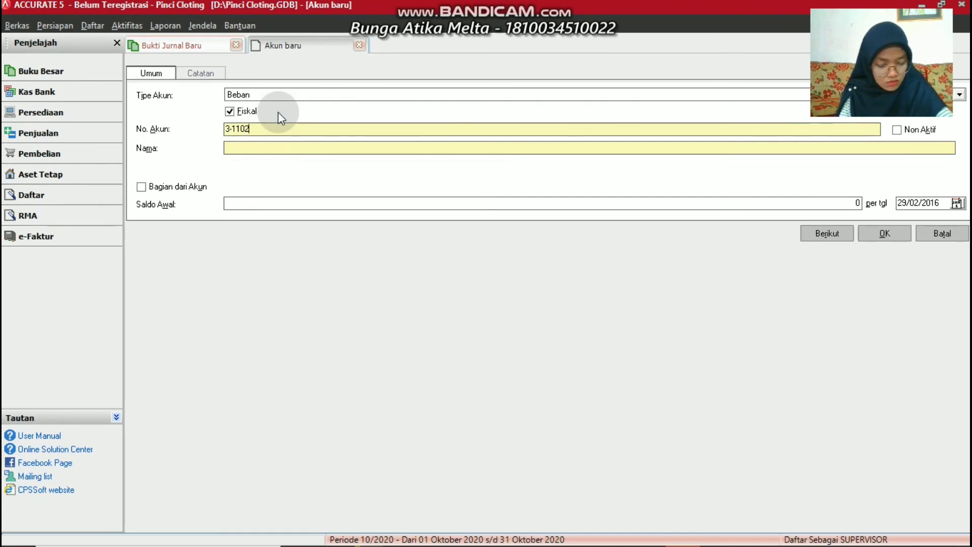
key("BackSpace")
key("BackSpace")
key("BackSpace")
key("BackSpace")
key("BackSpace")
key("BackSpace")
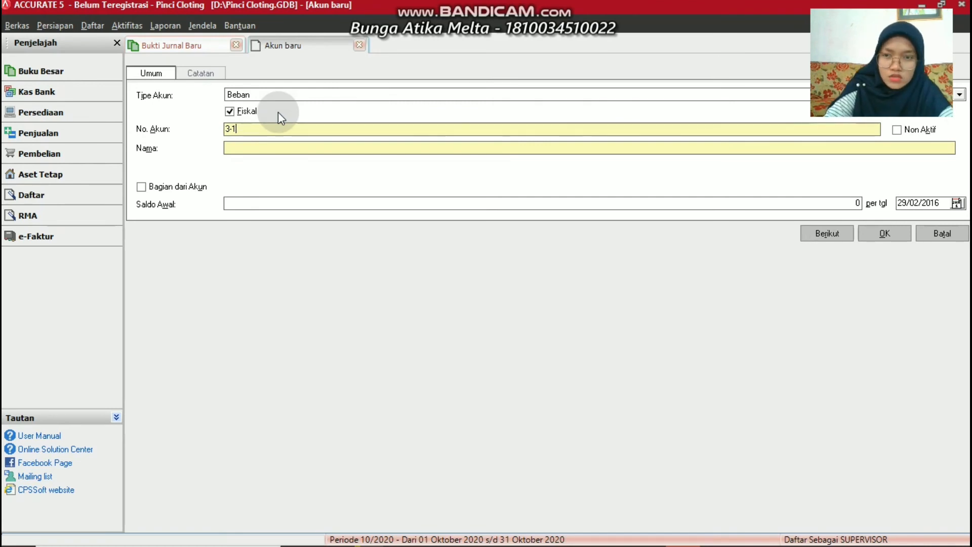
type("6-")
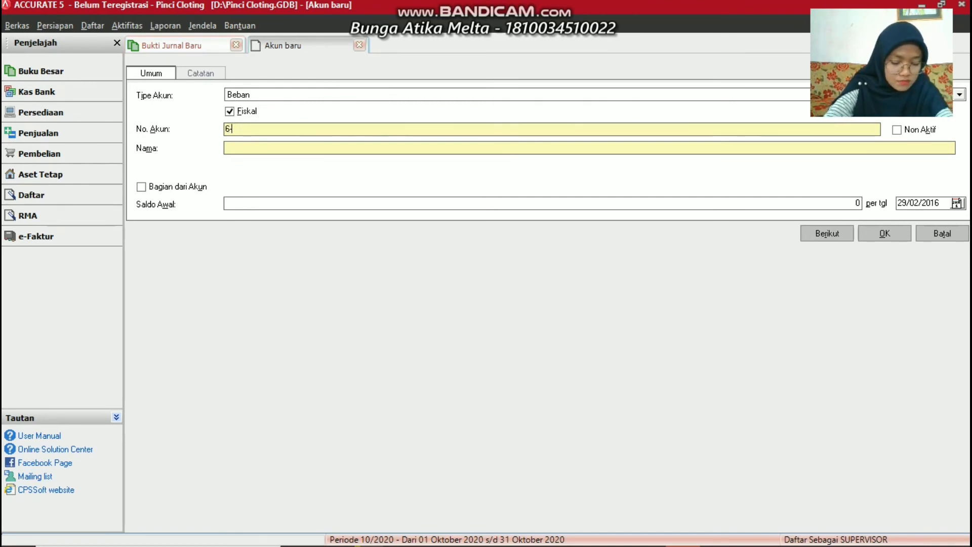
type("14")
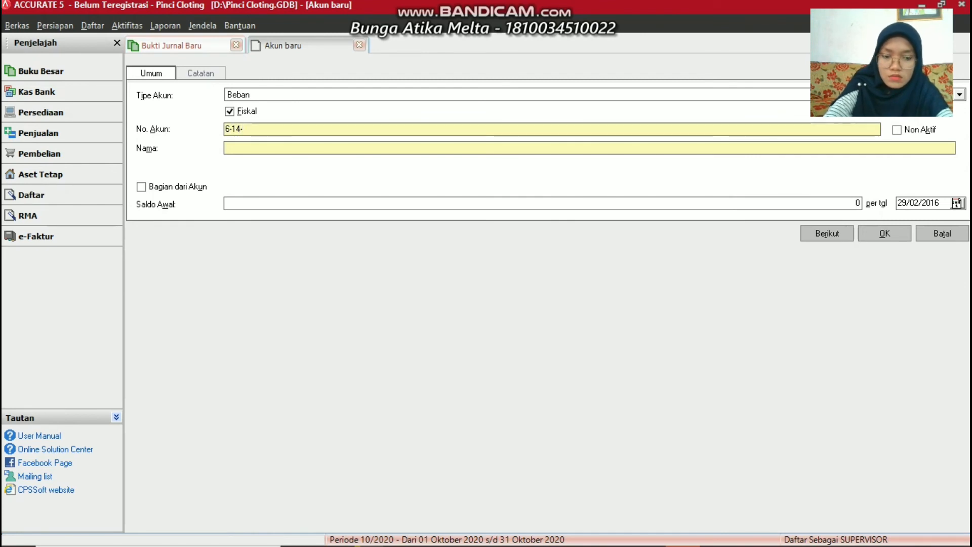
type("00")
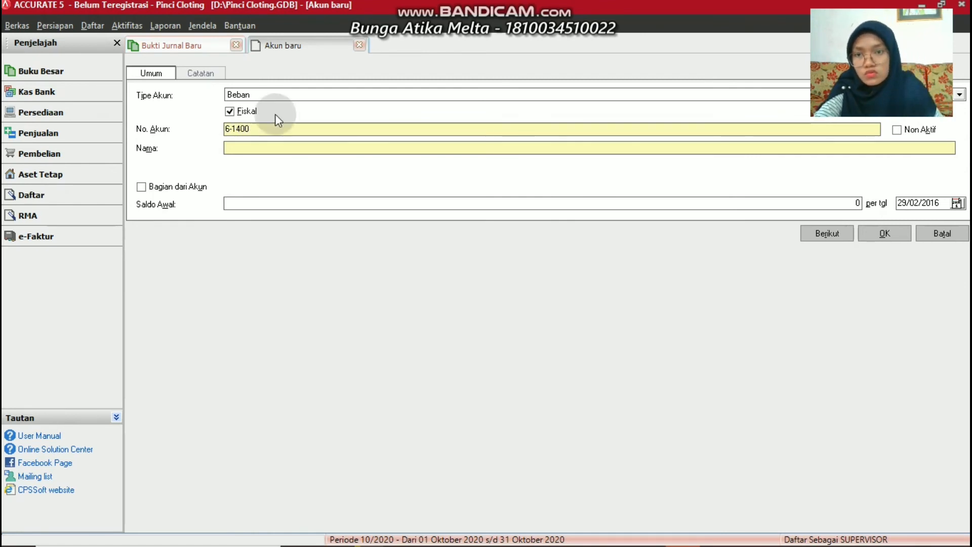
left_click(252, 143)
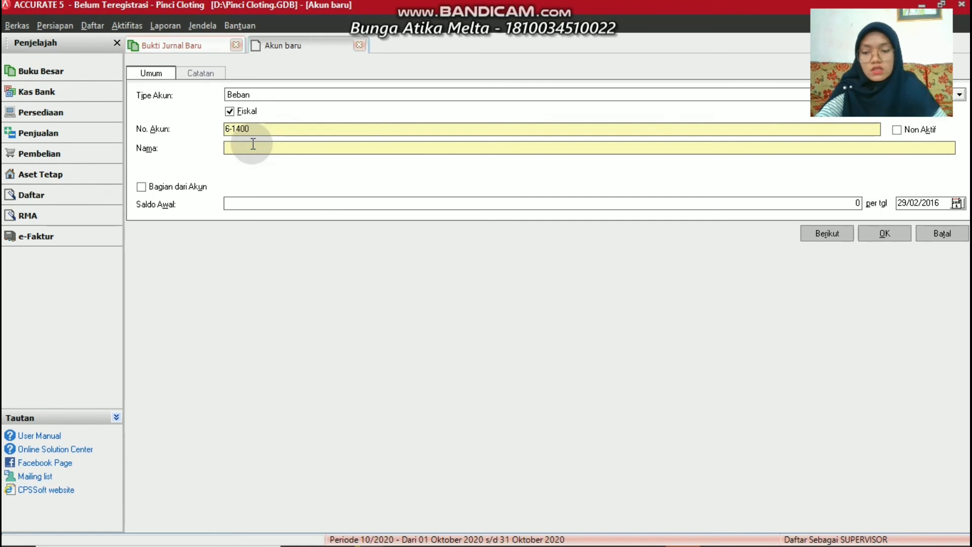
type("Wate")
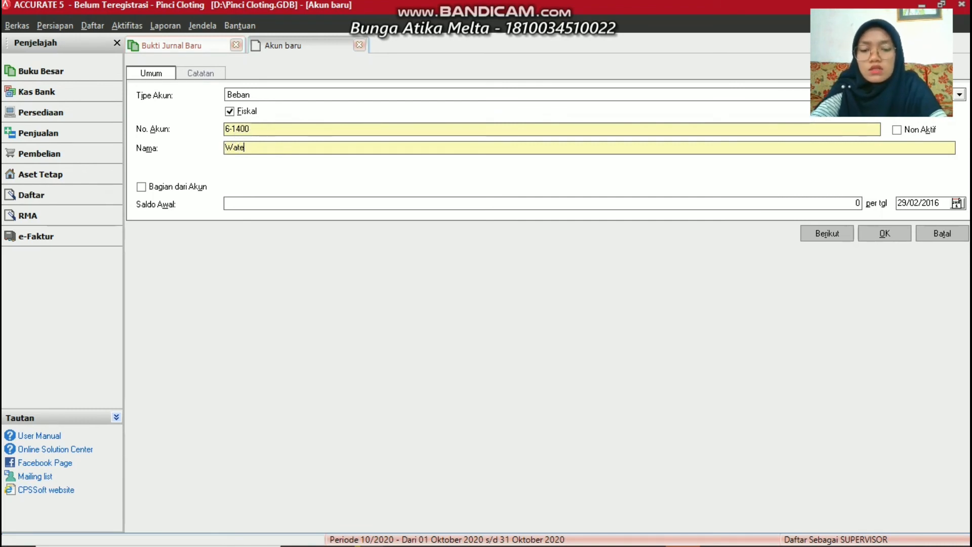
type("r, ")
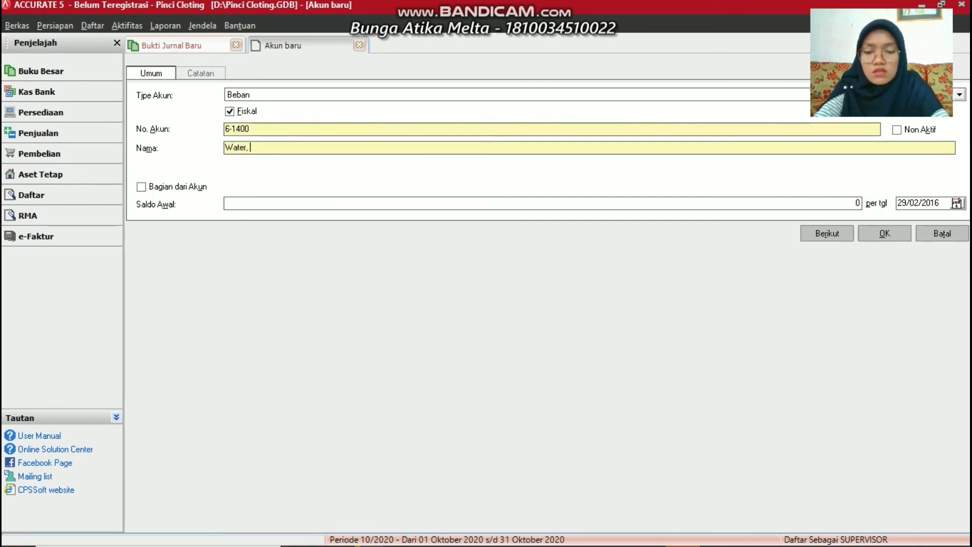
type("Elec")
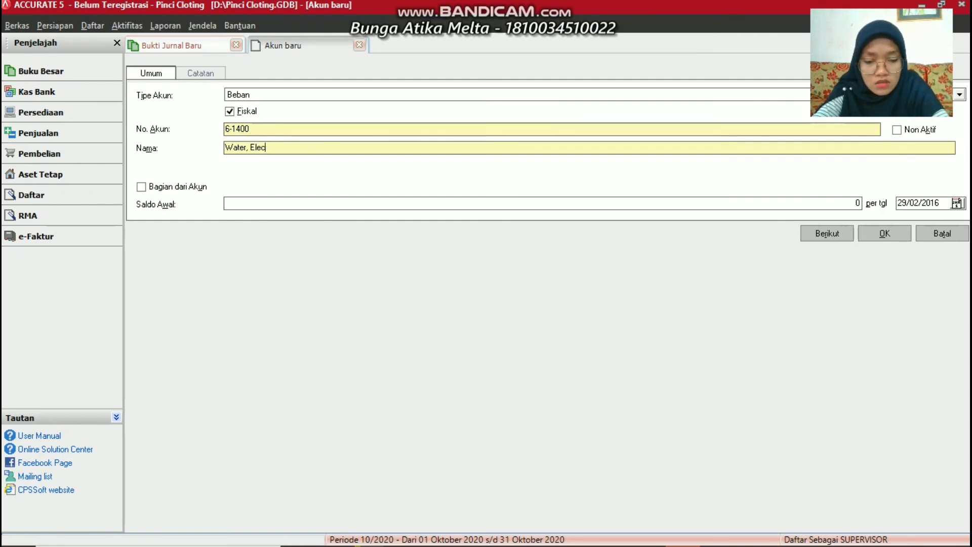
type("trical, a")
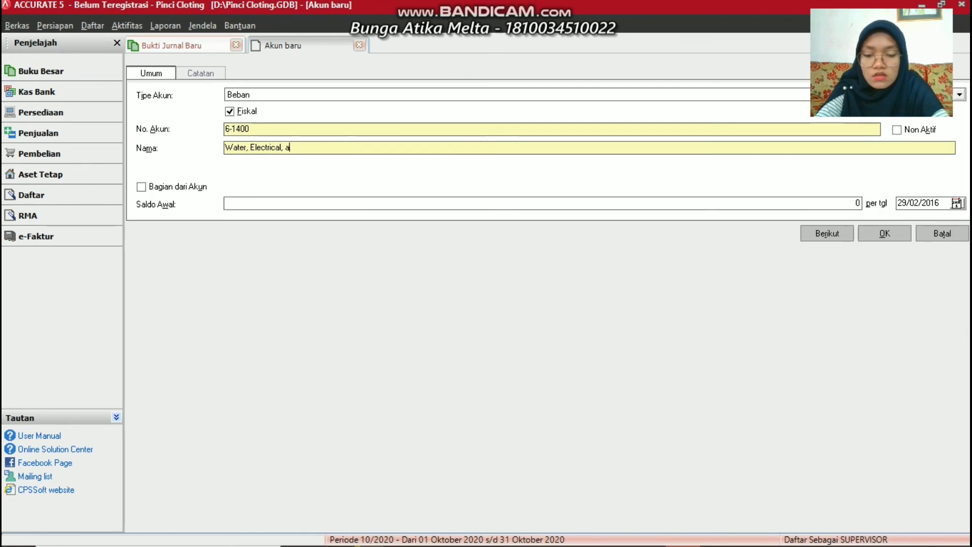
type("nd Te")
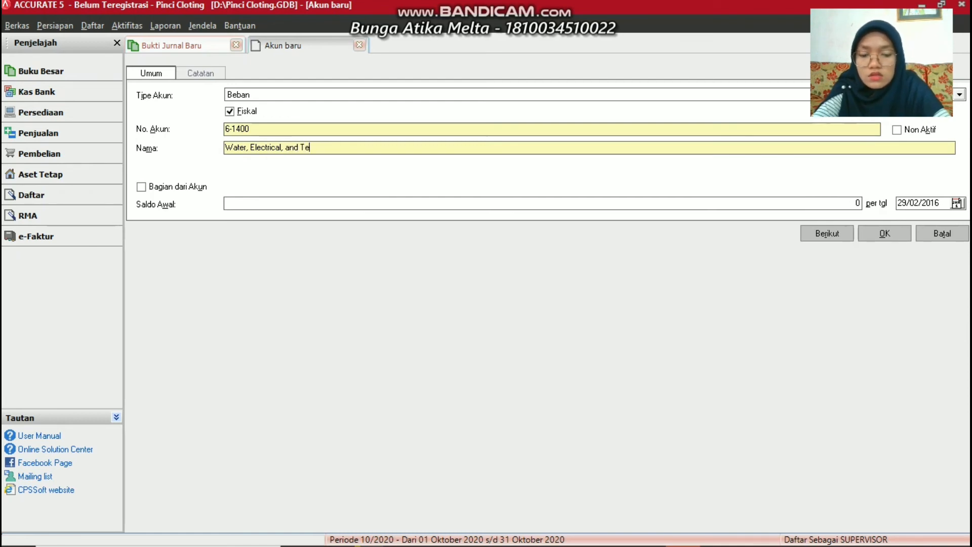
type("p")
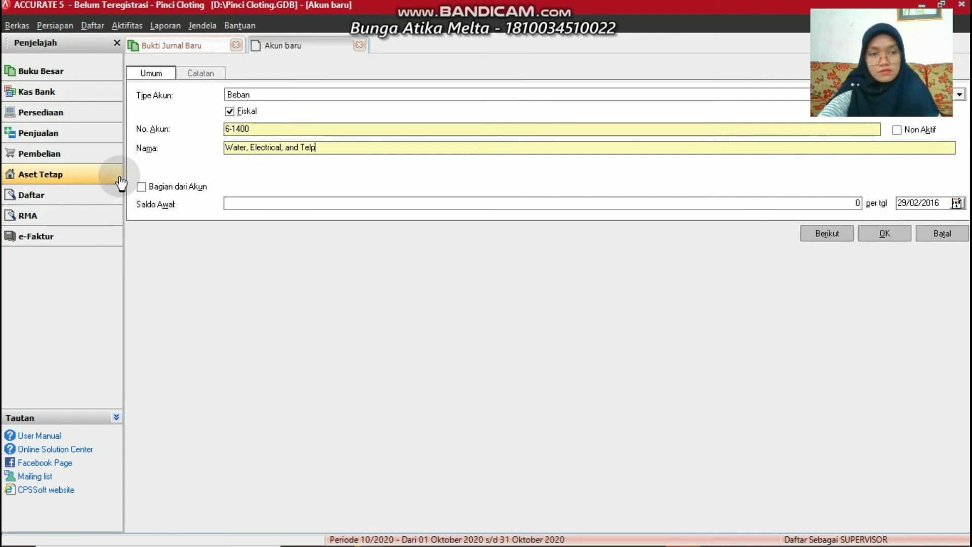
After the number-already-exists warning, renumber the account 6-1500 and save it
left_click(885, 233)
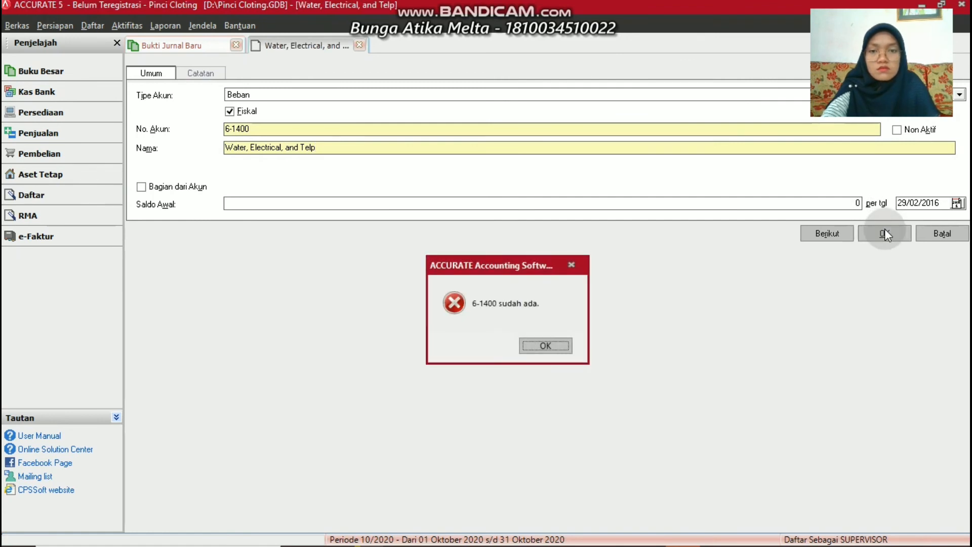
left_click(560, 345)
left_click(240, 129)
key("BackSpace")
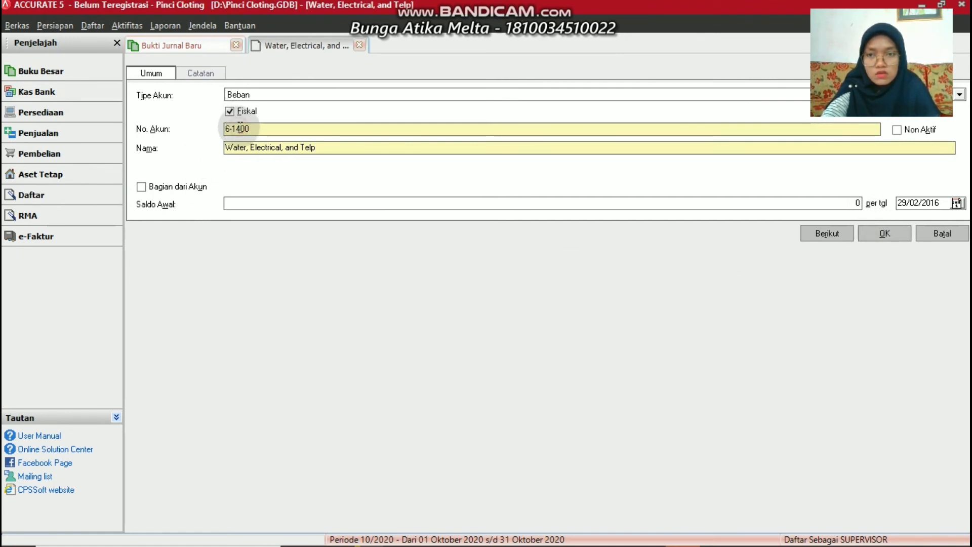
type("5")
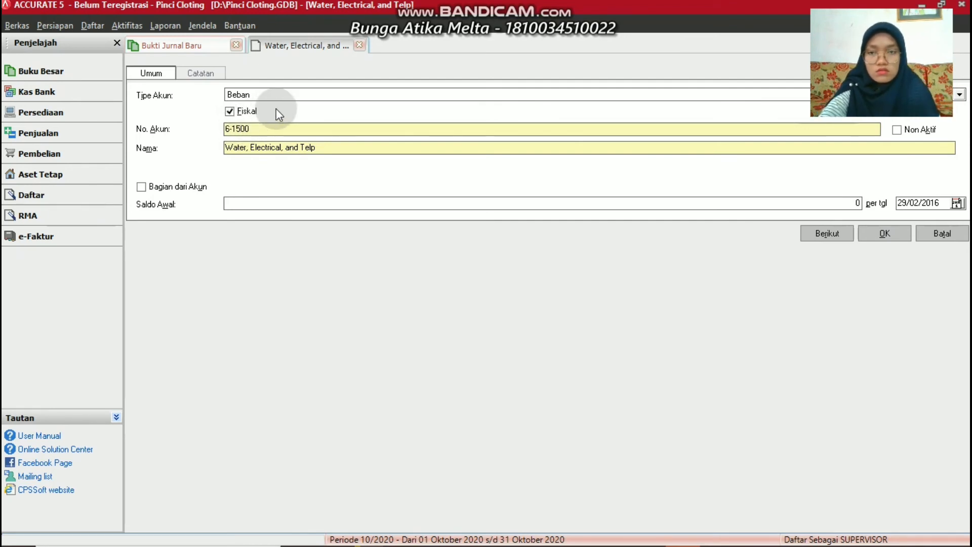
left_click(876, 235)
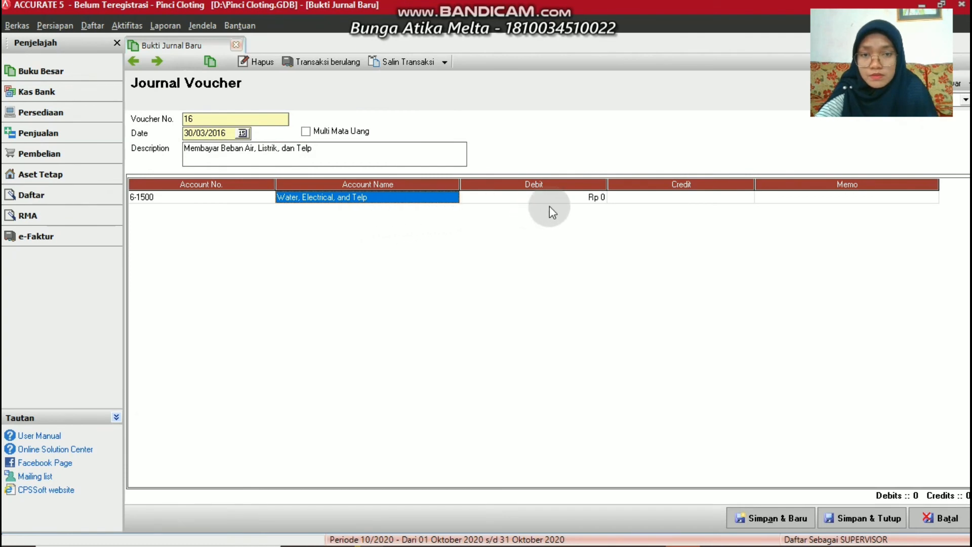
Debit the utilities account Rp 250.000, credit Cash on the second line, and save voucher 16
left_click(561, 198)
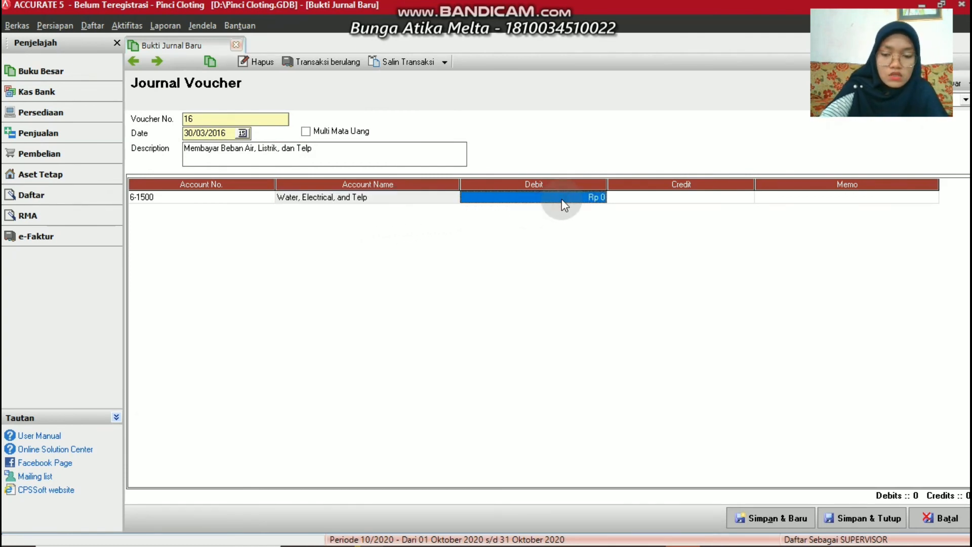
type("250")
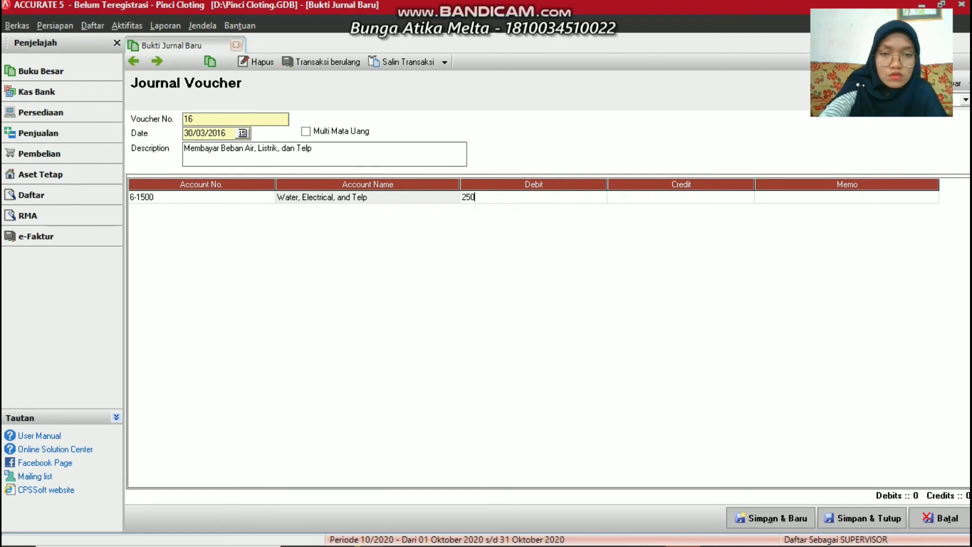
type(".000")
key("Return")
key("Return")
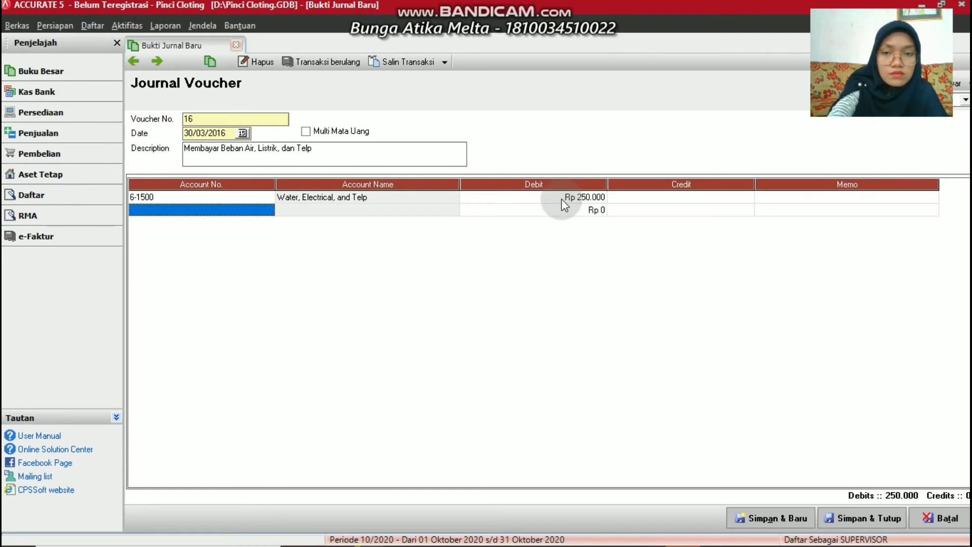
left_click(267, 211)
left_click(268, 210)
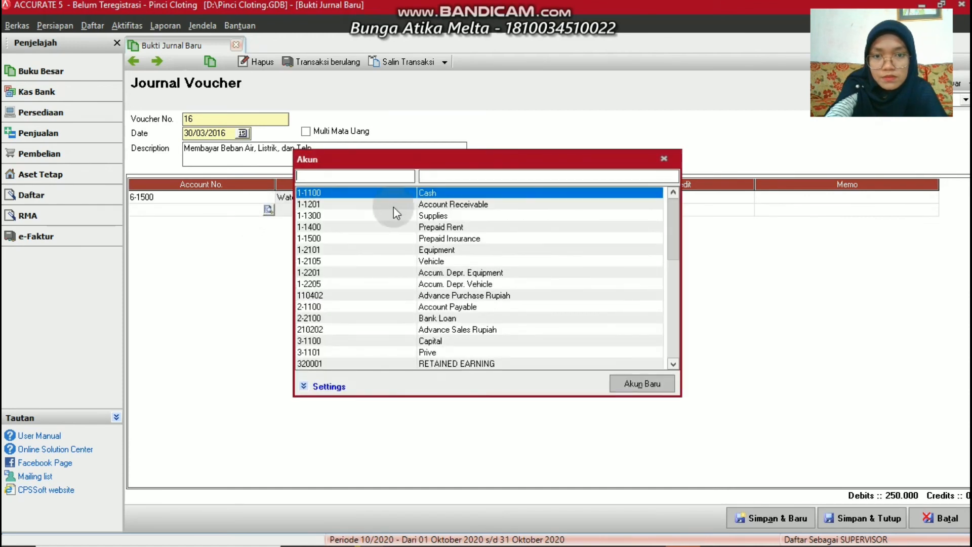
double_click(480, 193)
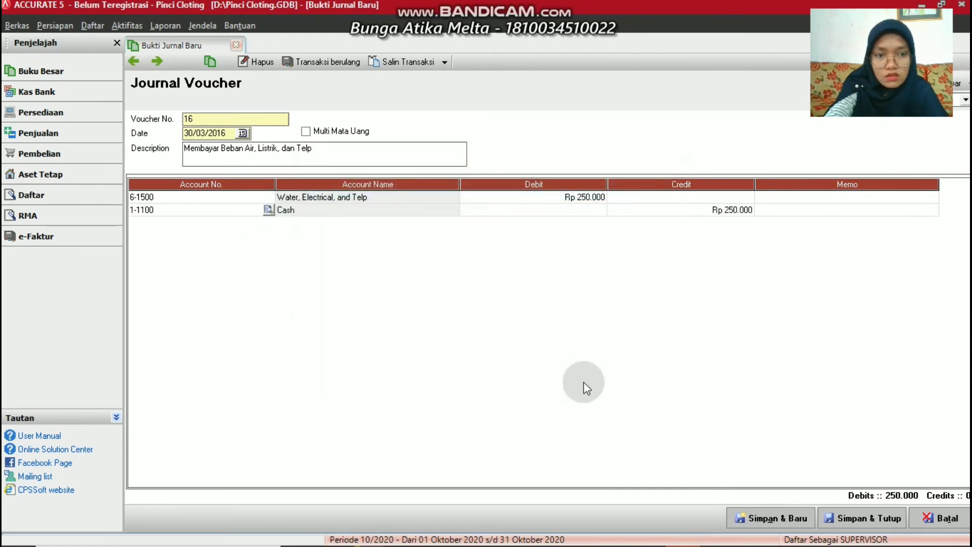
left_click(753, 518)
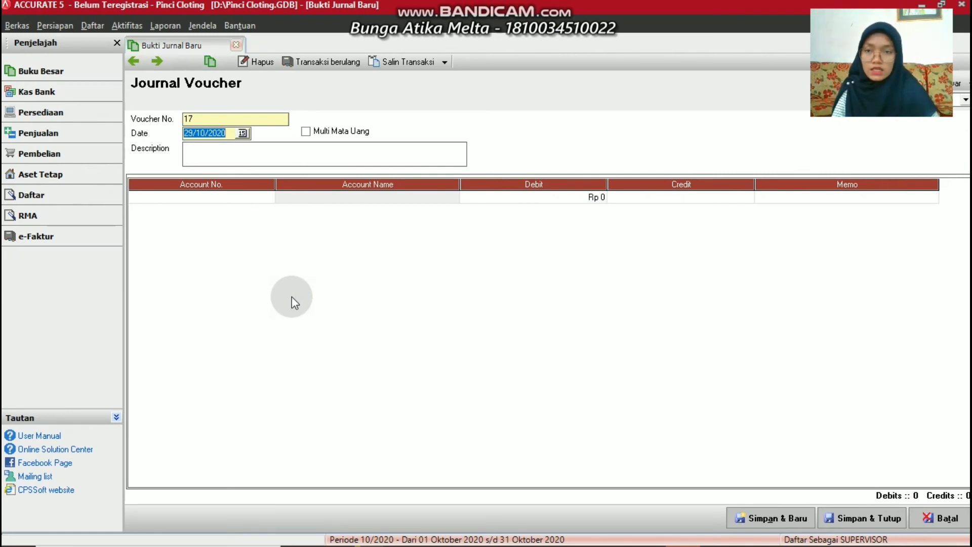
Enter date 30/03/2016 and description 'Membayar Gaji Karyawan' on voucher 17
key("BackSpace")
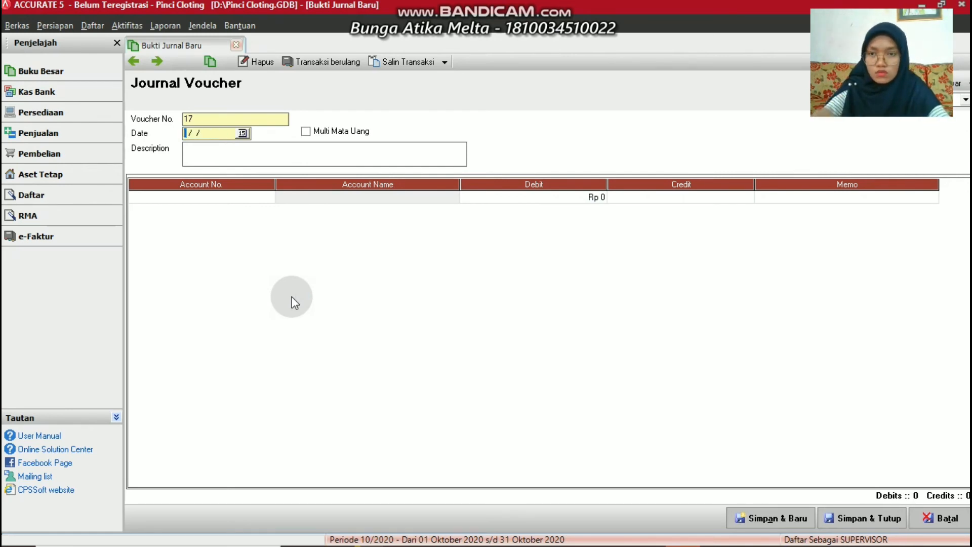
type("3003")
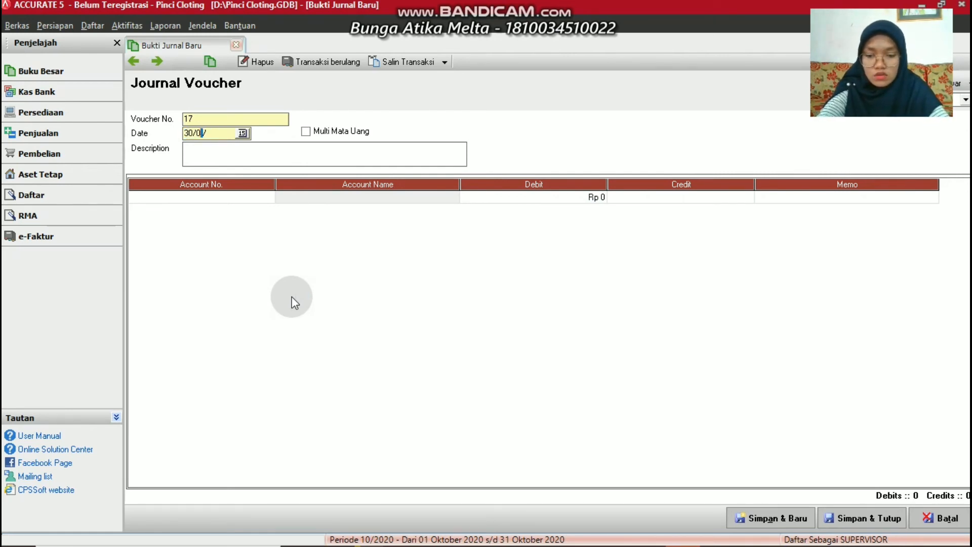
type("201")
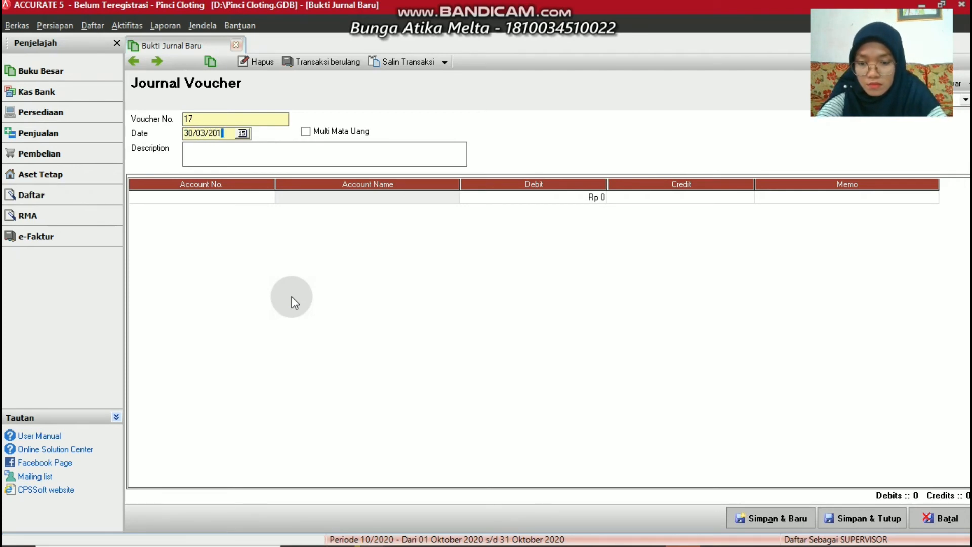
type("26")
left_click(210, 154)
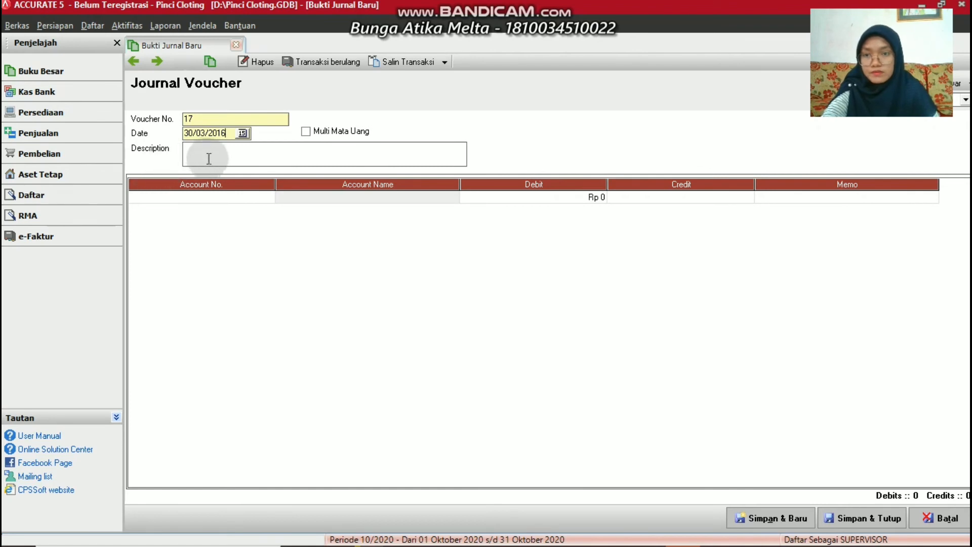
type("M")
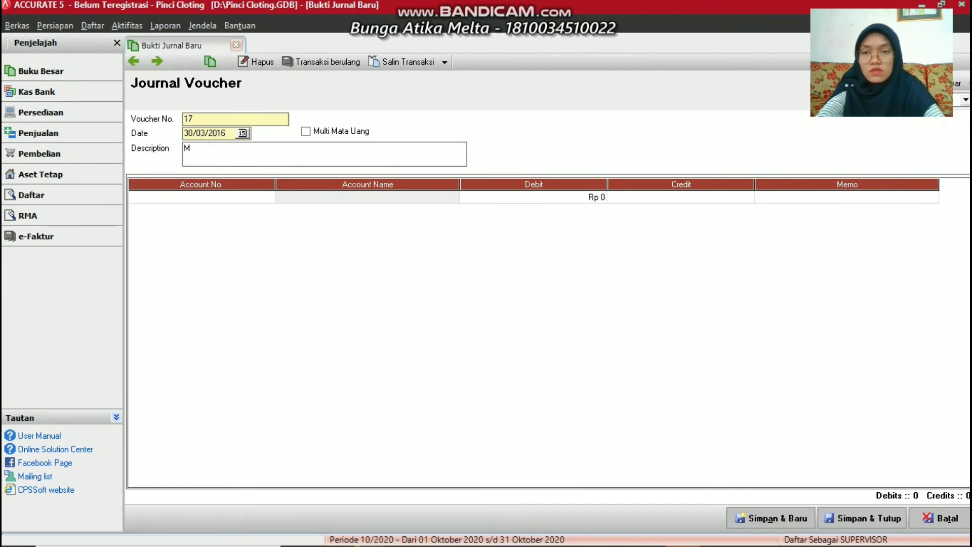
type("embayar ")
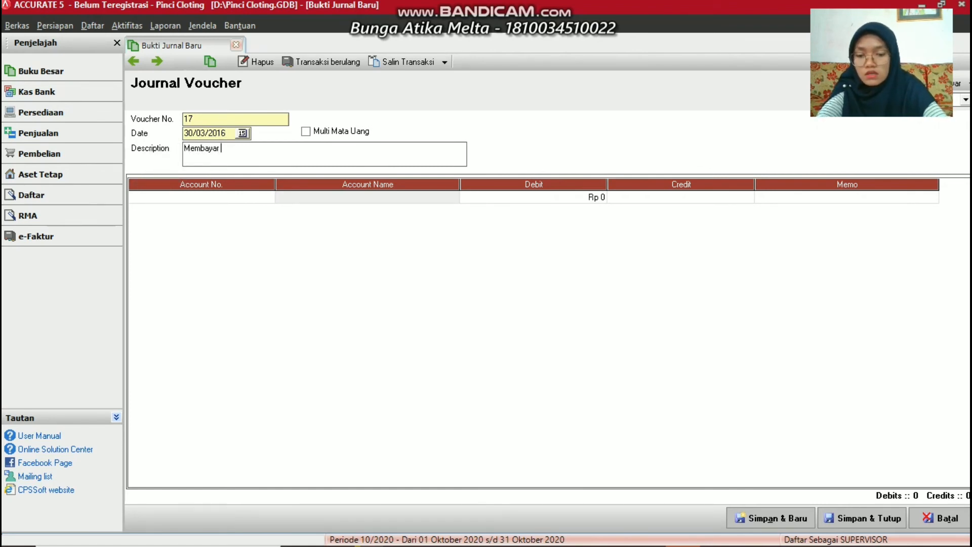
type("Gaji K")
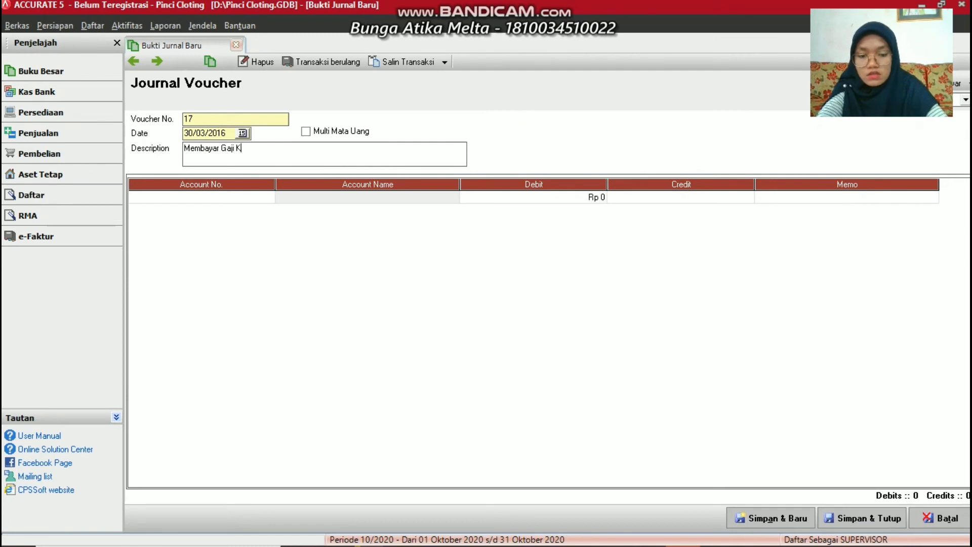
type("ar")
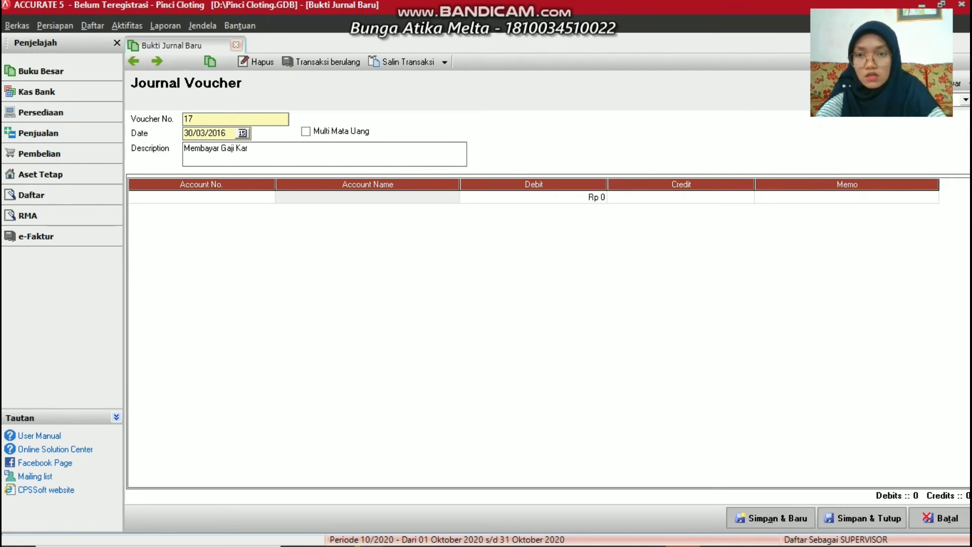
type("yawan")
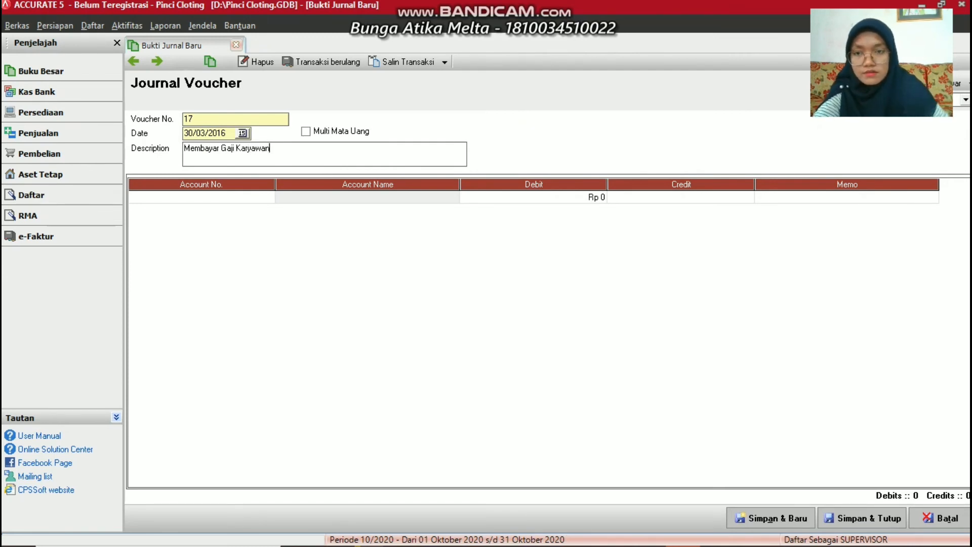
left_click(270, 197)
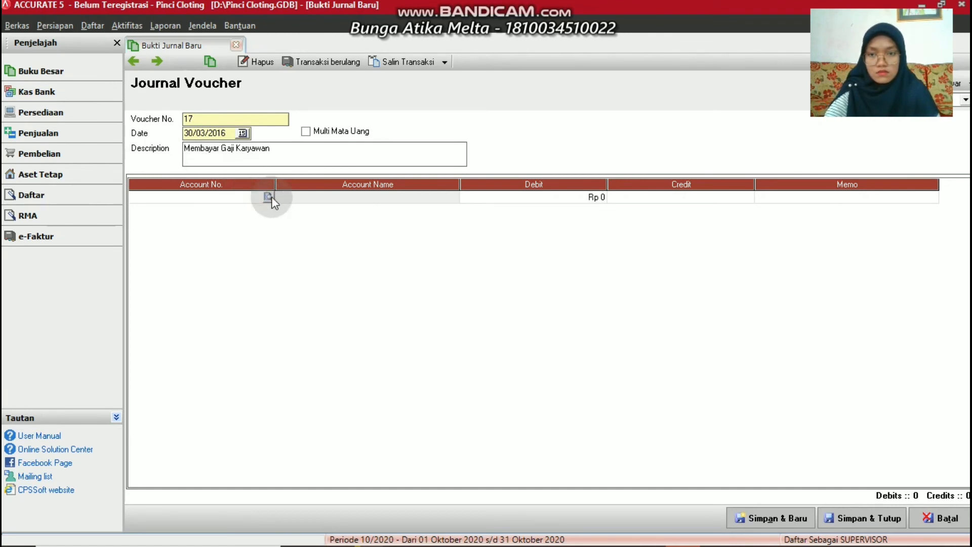
Add Beban account 6-1600 'Sallary Expense' from the lookup and place it on the first line
left_click(267, 196)
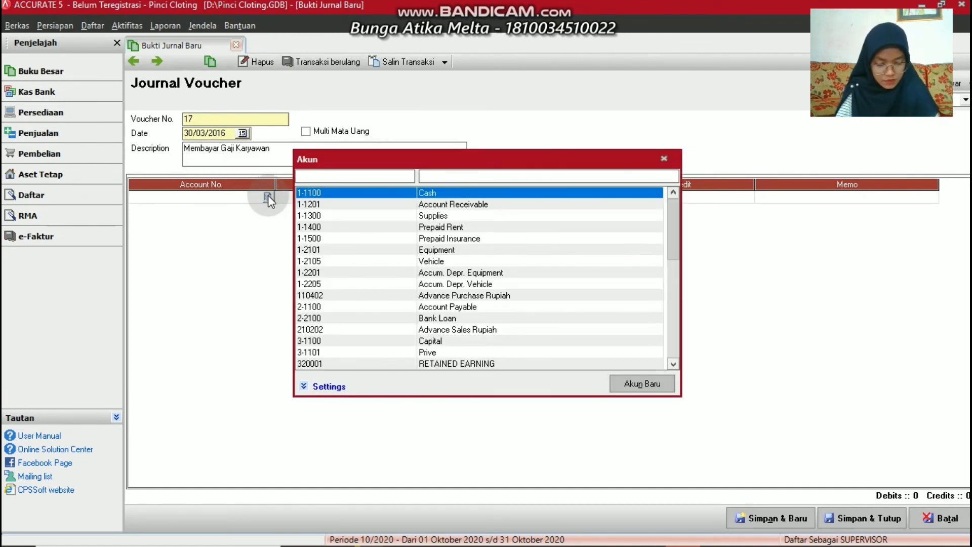
left_click(642, 383)
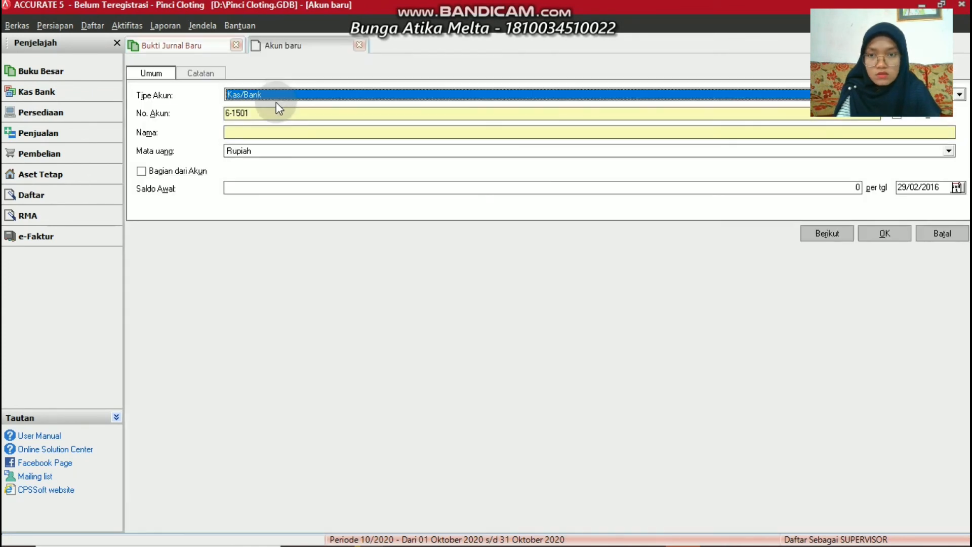
left_click(277, 96)
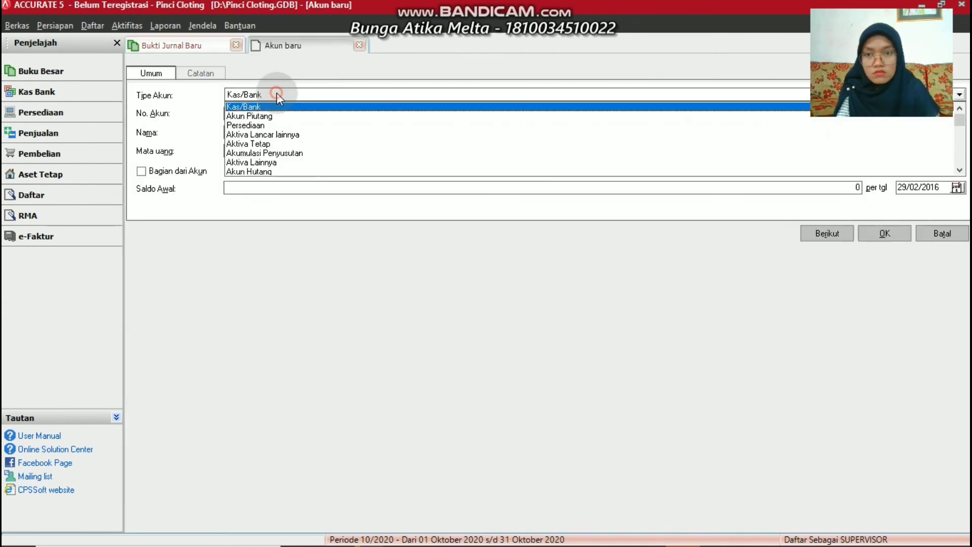
left_click(961, 147)
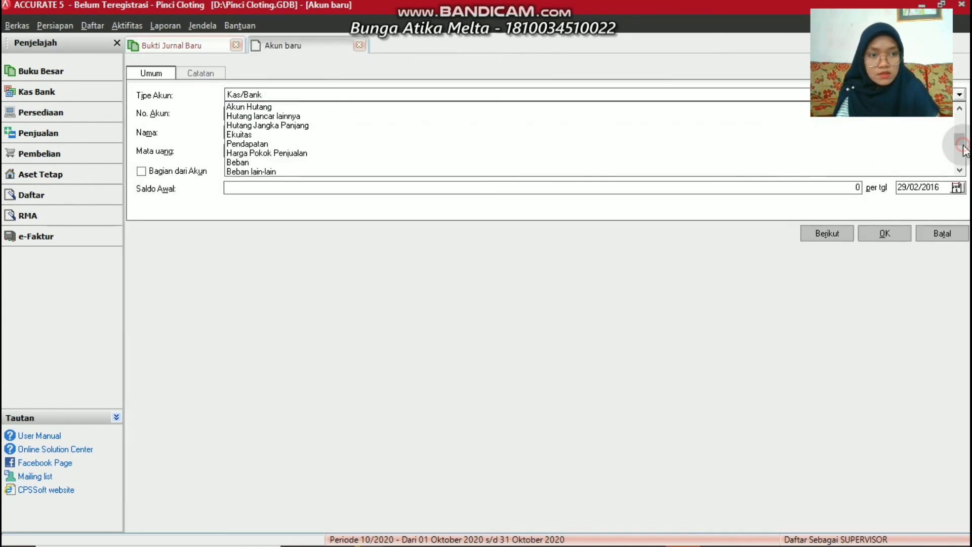
left_click(248, 163)
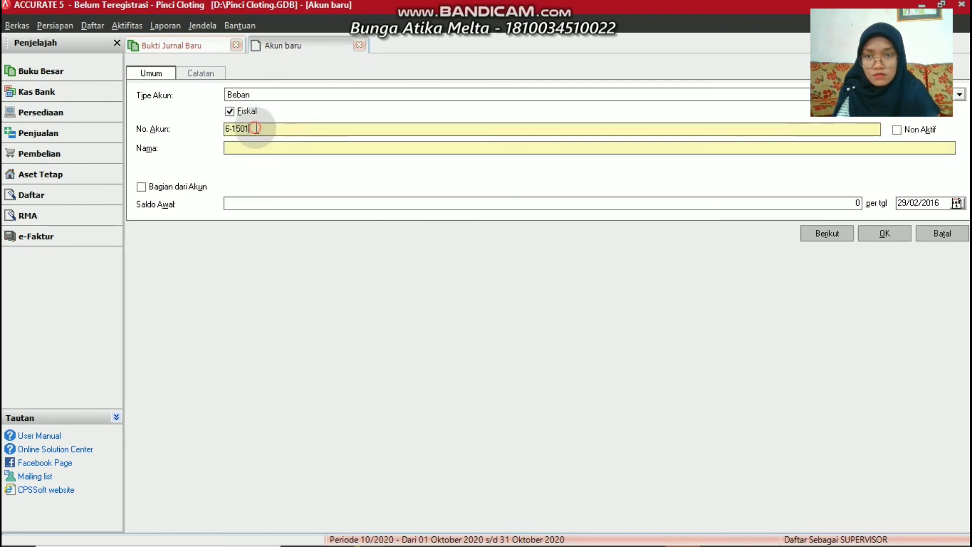
key("BackSpace")
key("BackSpace")
key("BackSpace")
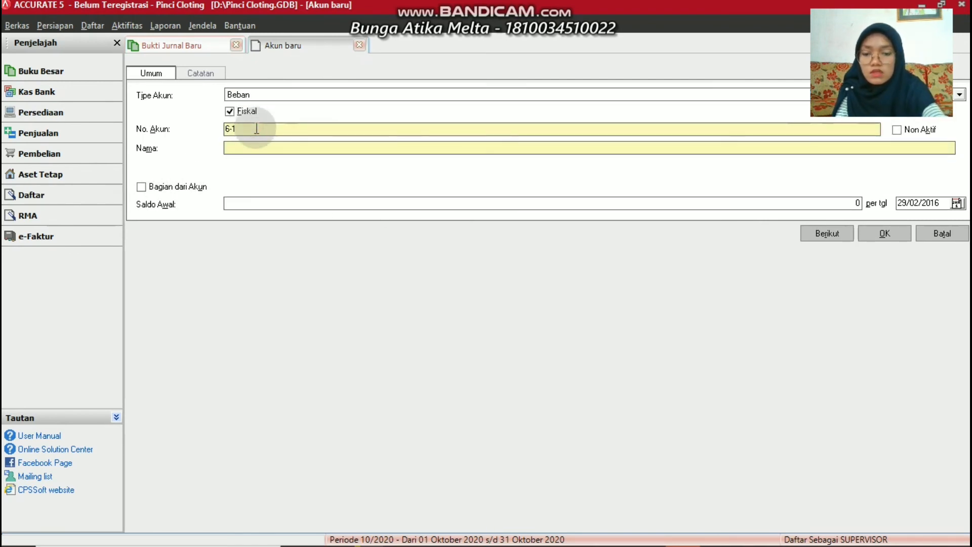
type("600")
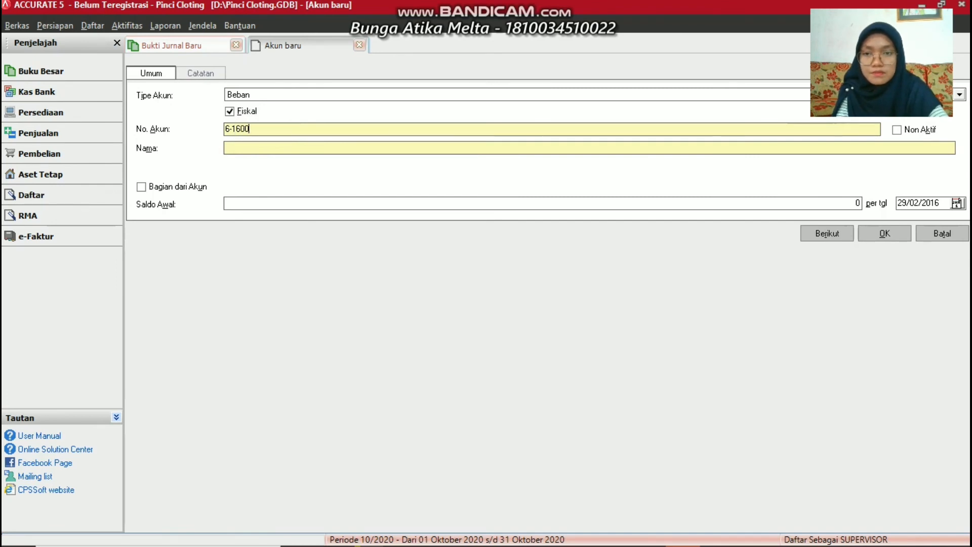
left_click(235, 142)
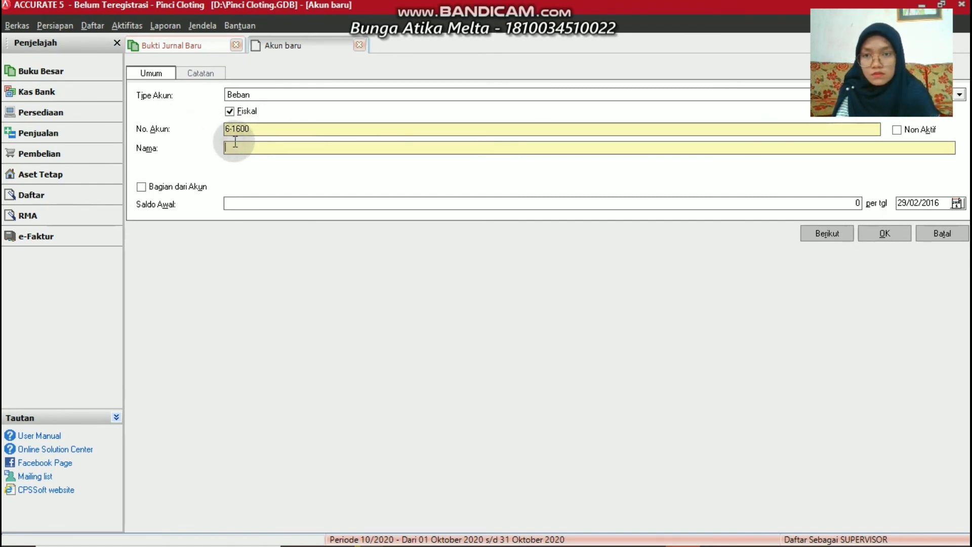
type("Sa")
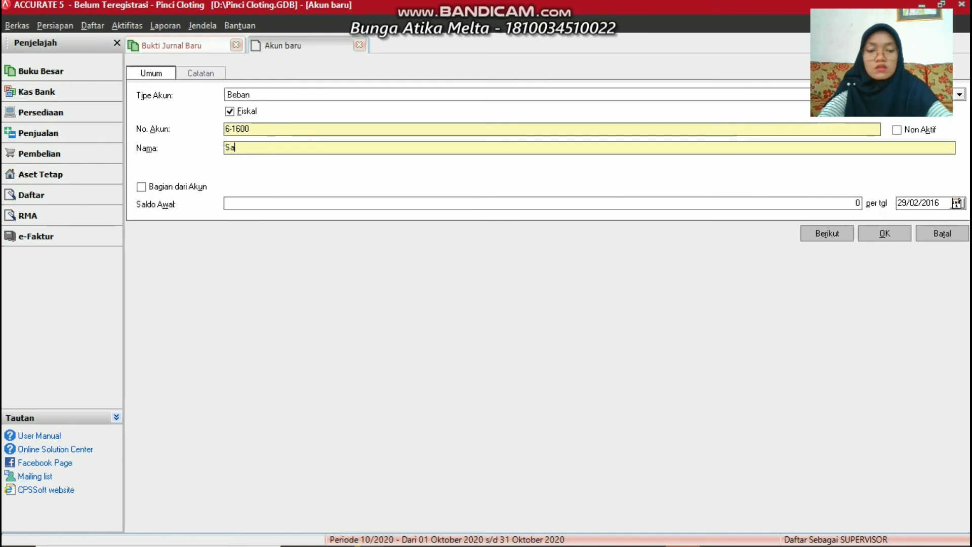
type("llary")
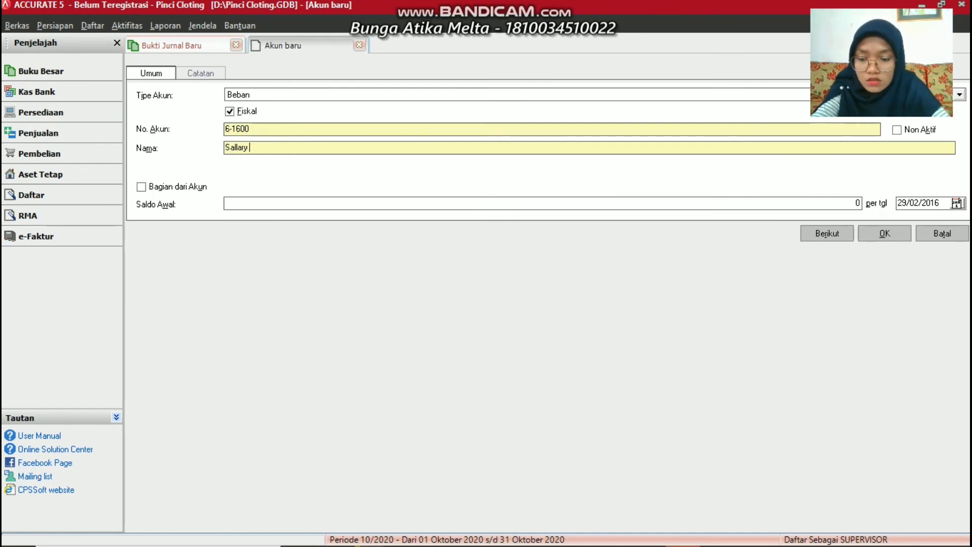
type(" Expen")
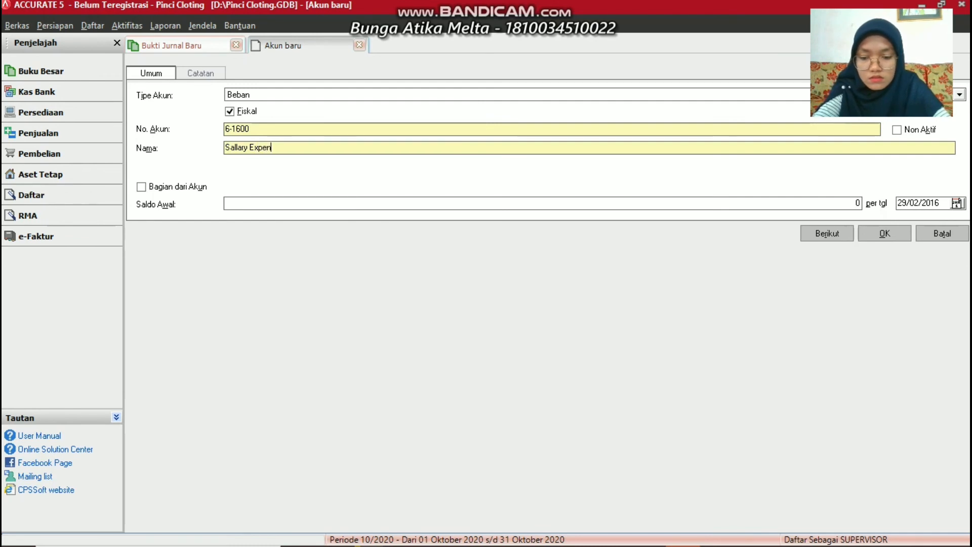
type("se")
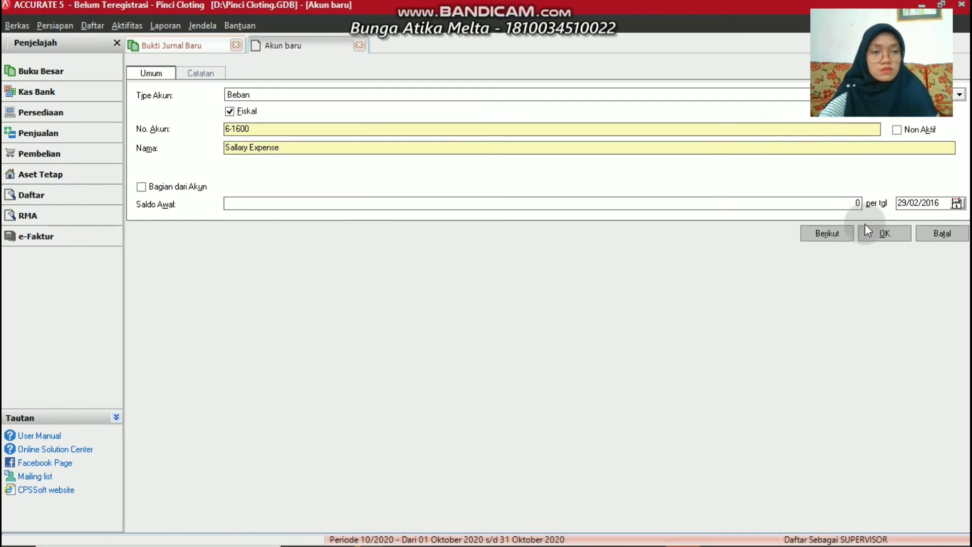
left_click(889, 234)
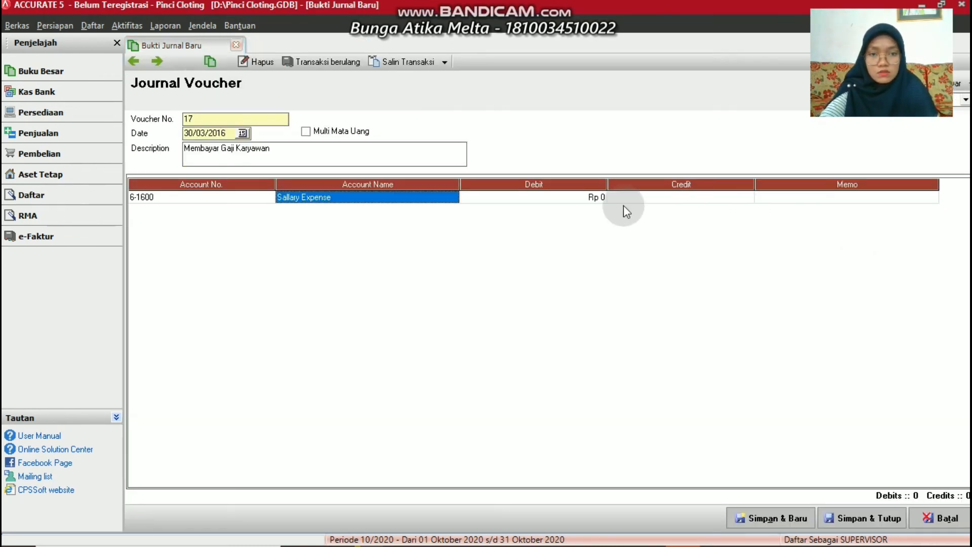
Enter Rp 4.200.000 as the Sallary Expense debit on voucher 17
left_click(581, 199)
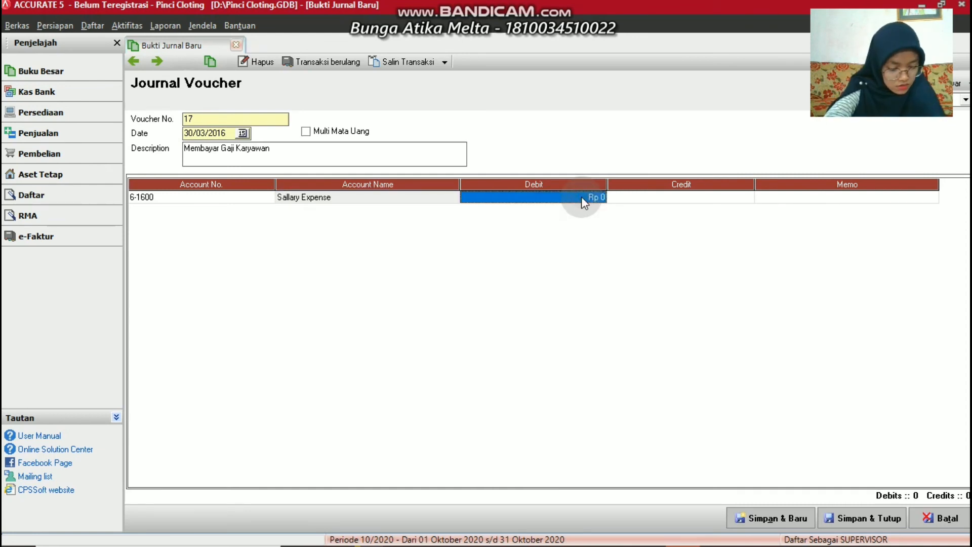
type("4.2")
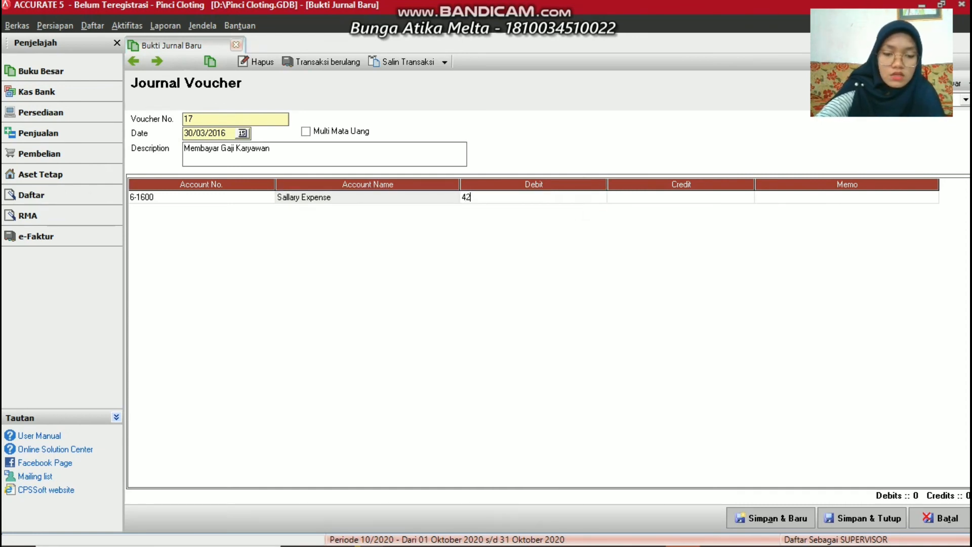
type("00.000")
key("Tab")
key("Tab")
key("Tab")
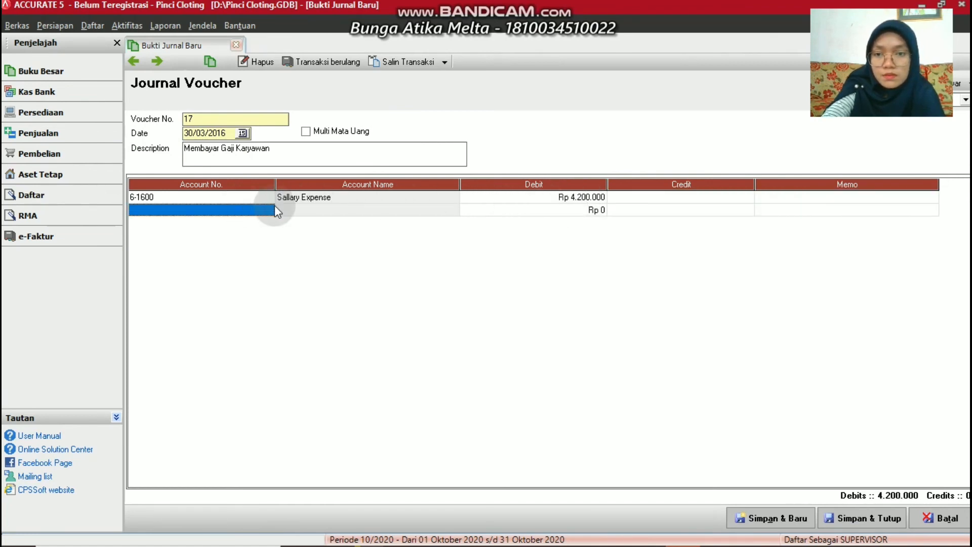
Credit 1-1100 Cash on the second line and save voucher 17
left_click(268, 209)
left_click(269, 209)
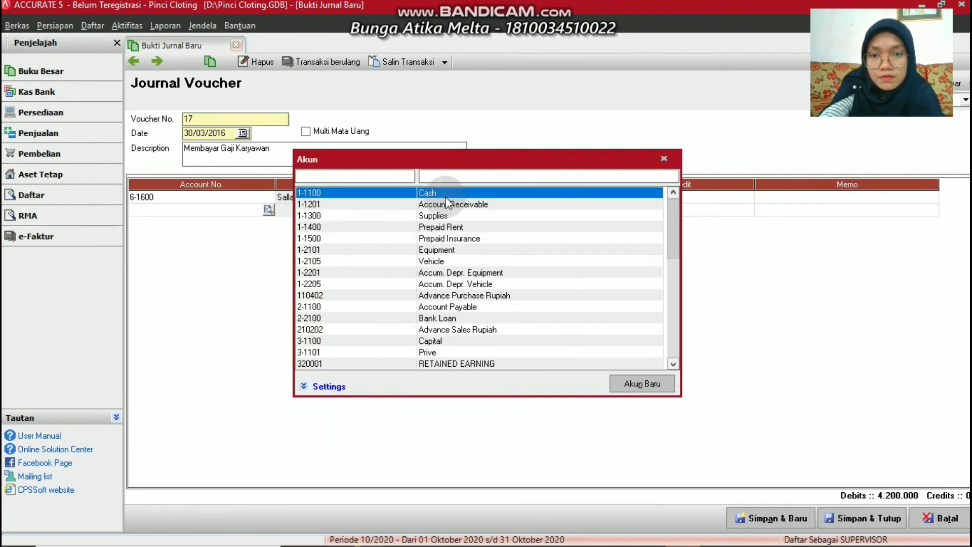
double_click(445, 193)
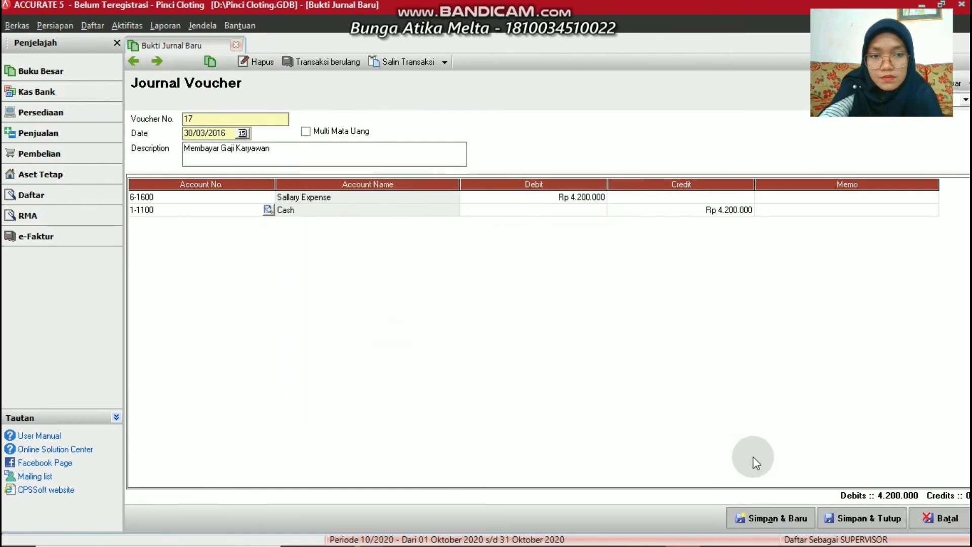
left_click(758, 513)
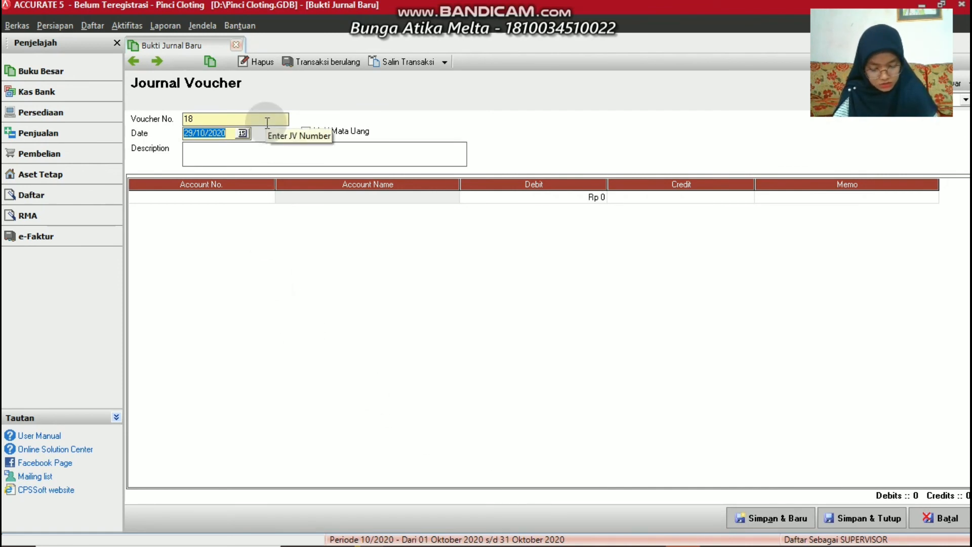
Date voucher 18 30/03/2016 and enter the description 'Membayar Utang Bank'
type("30/03/")
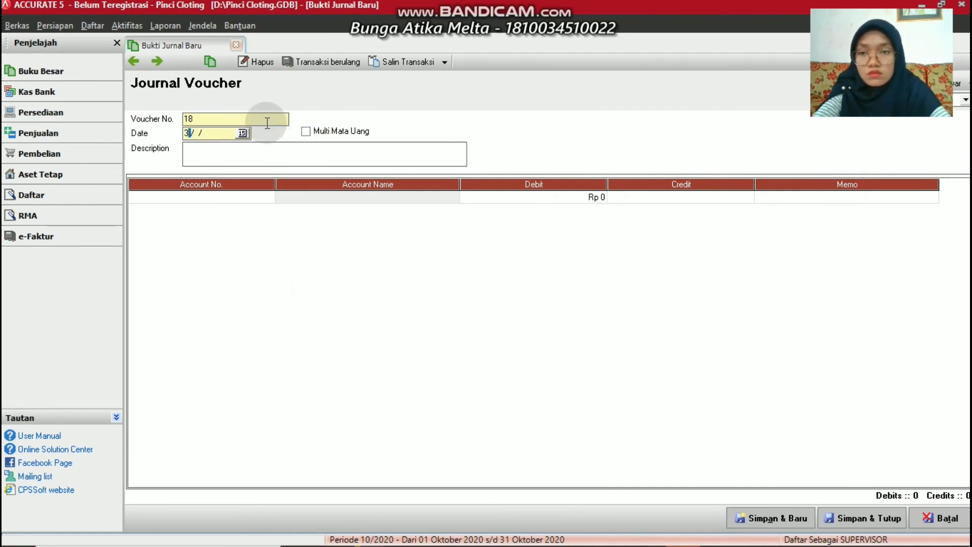
type("2016")
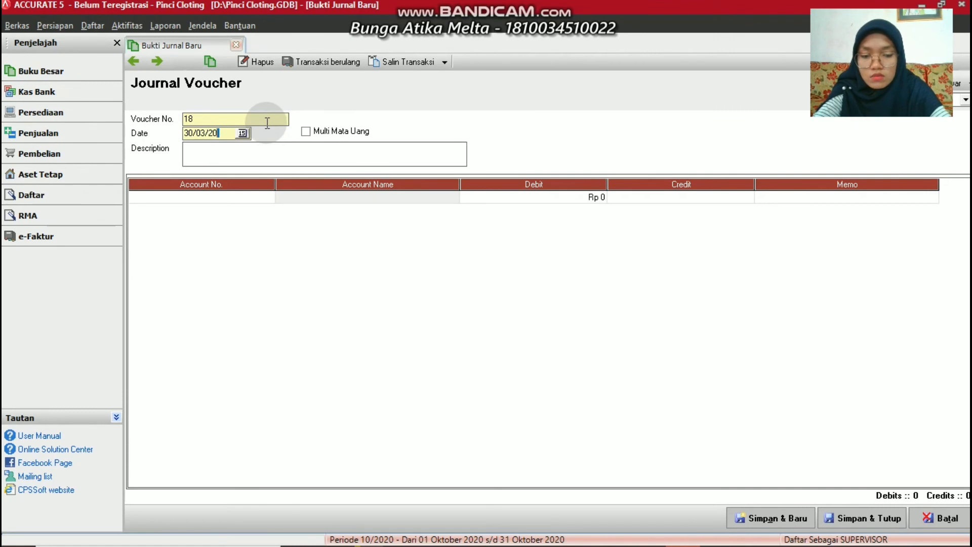
left_click(215, 153)
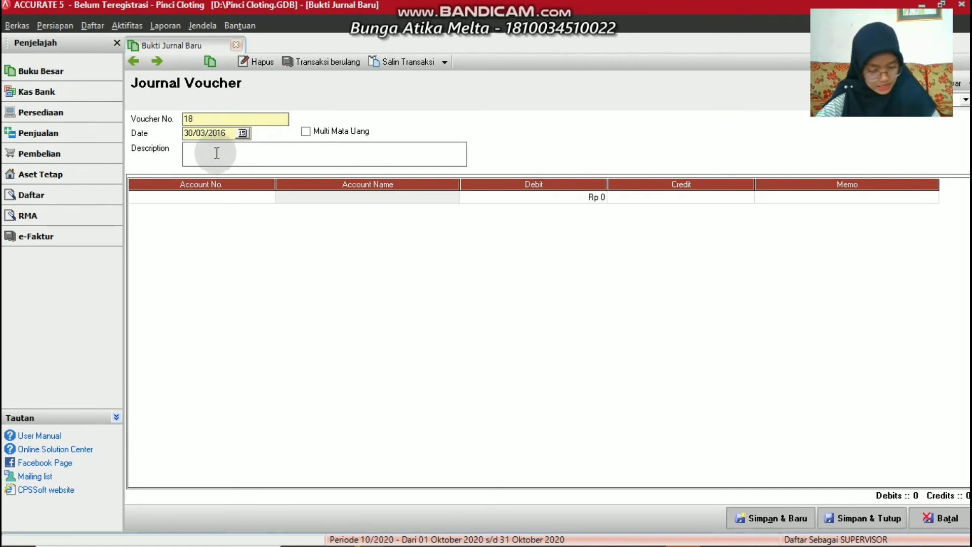
left_click(221, 147)
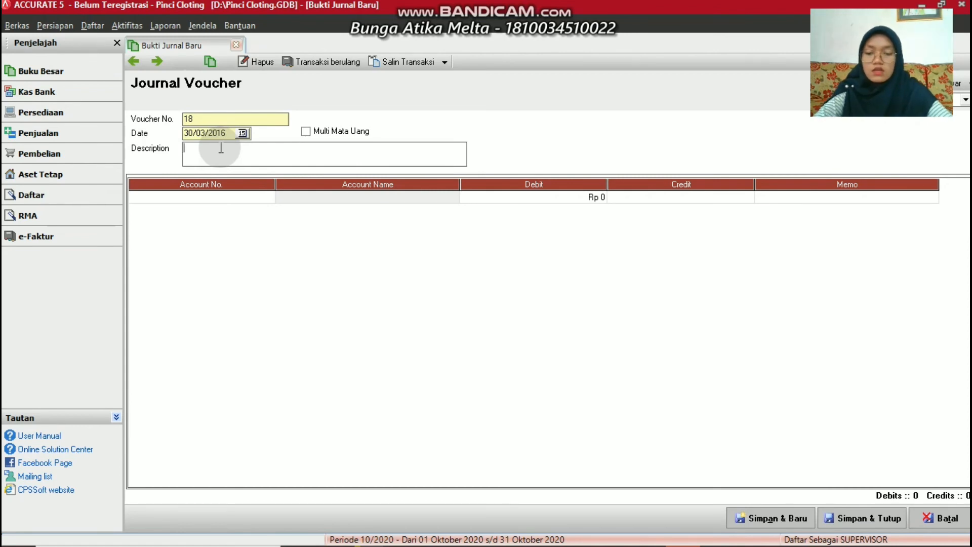
type("Membayar U")
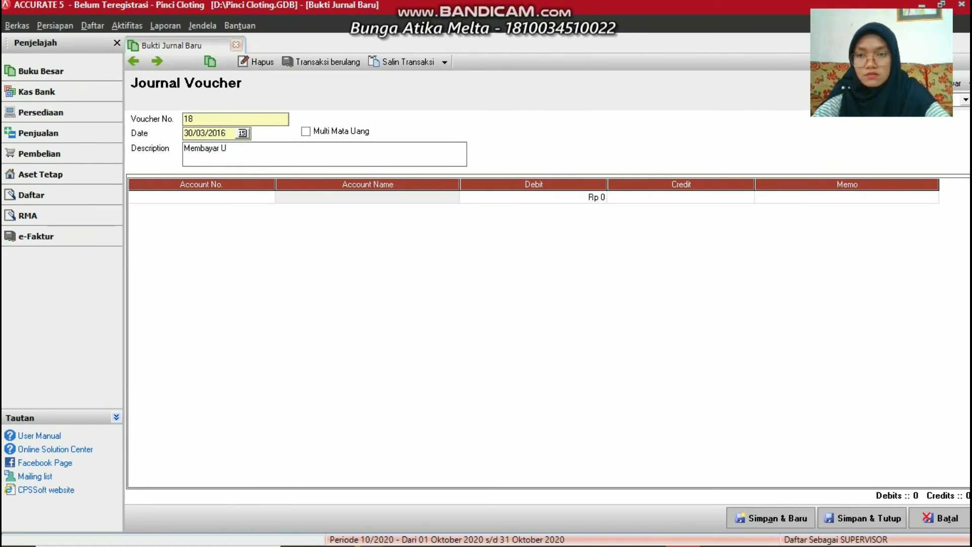
type("tang B")
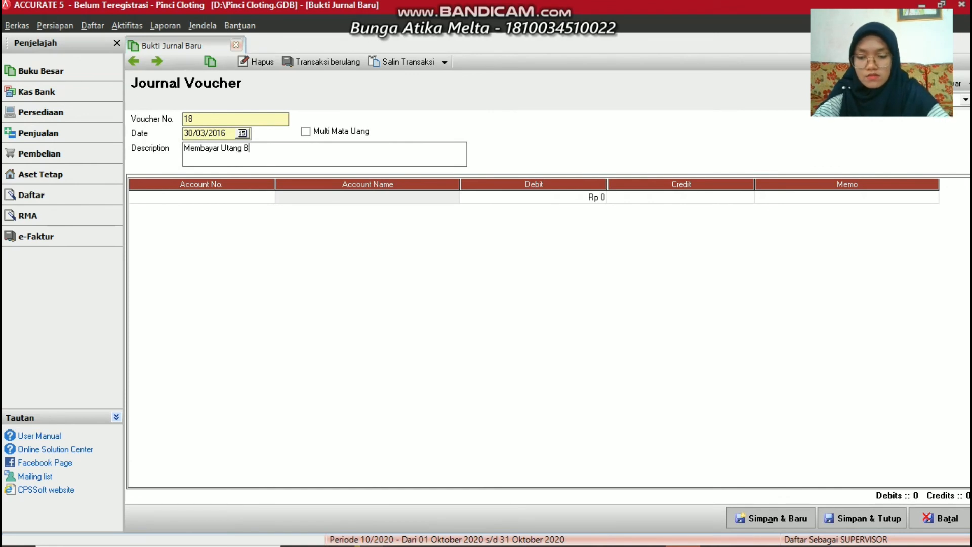
type("ank")
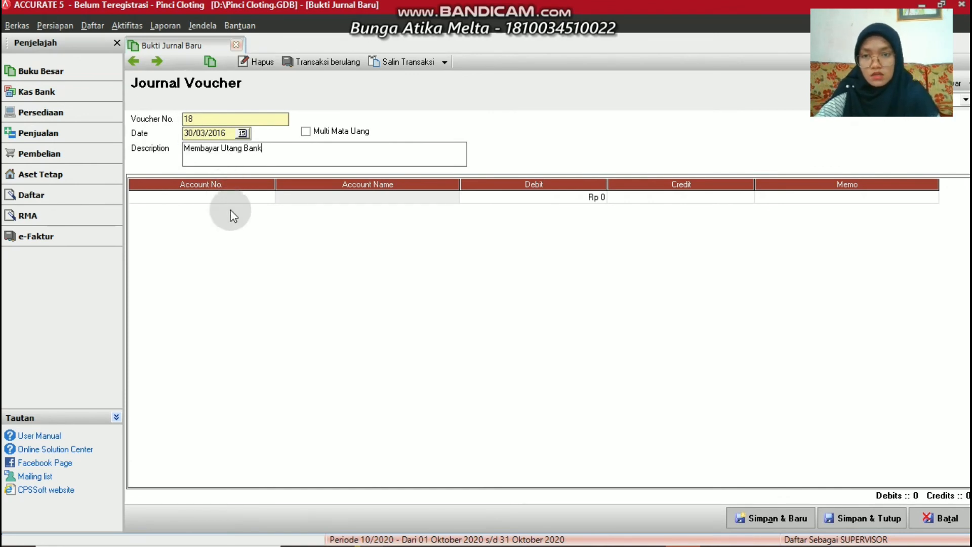
left_click(264, 199)
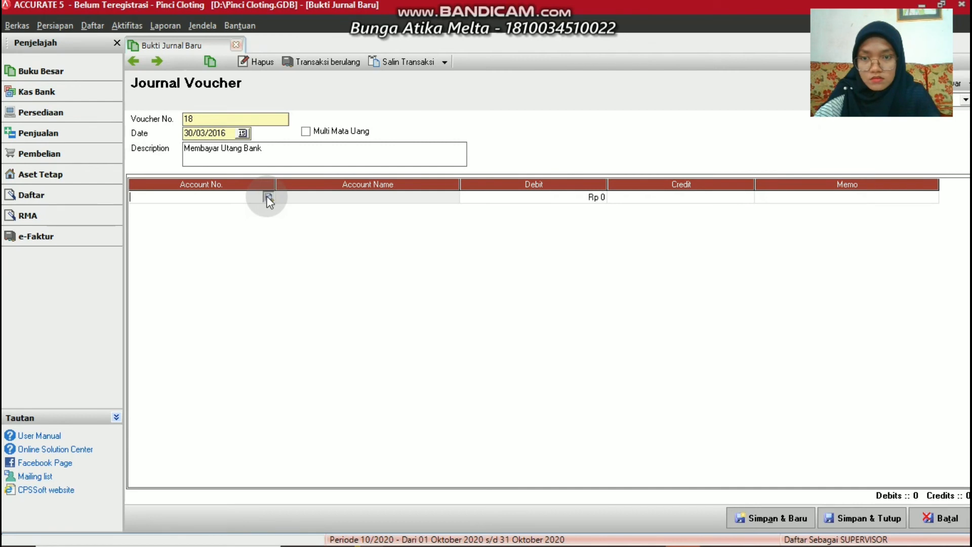
Put 2-2100 Bank Loan on line one with a Rp 350.000 debit, adding a second line
left_click(268, 198)
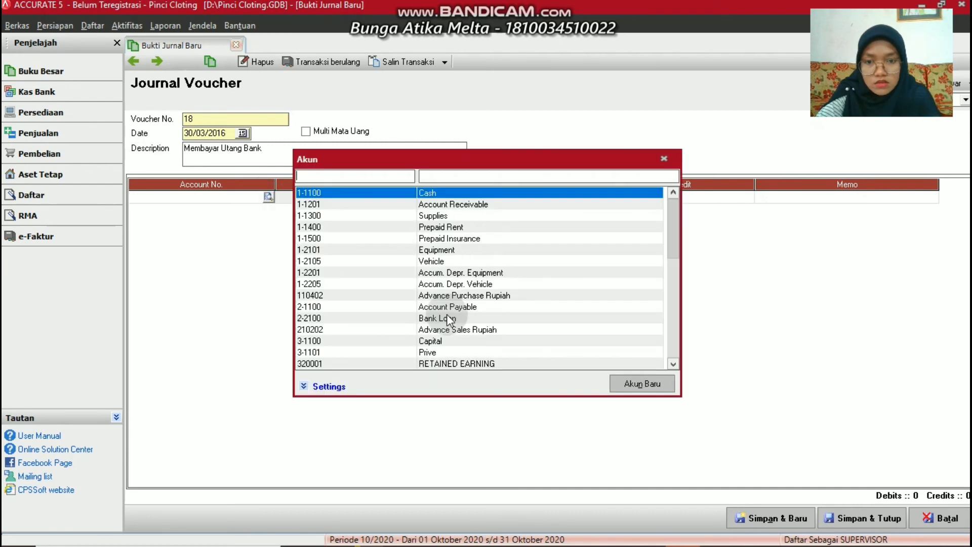
left_click(449, 318)
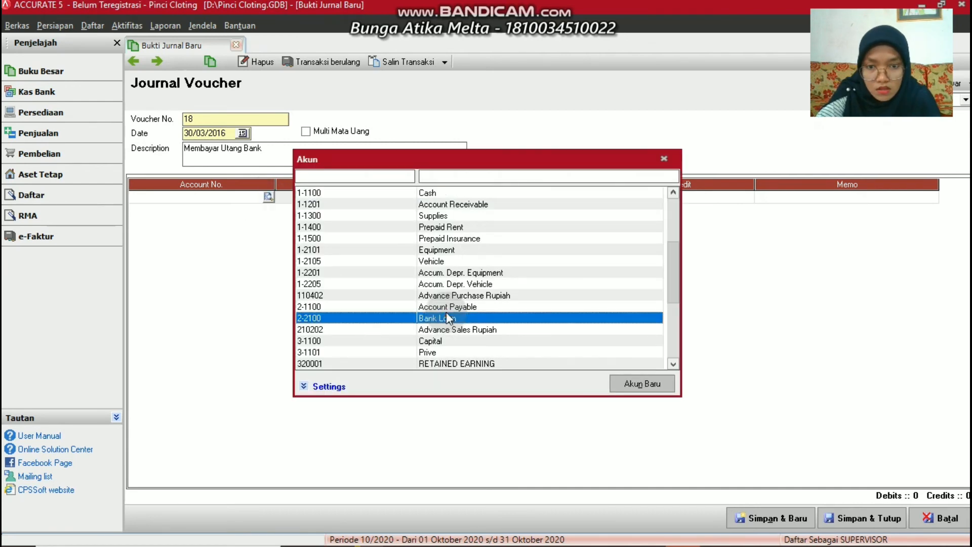
double_click(448, 318)
left_click(553, 199)
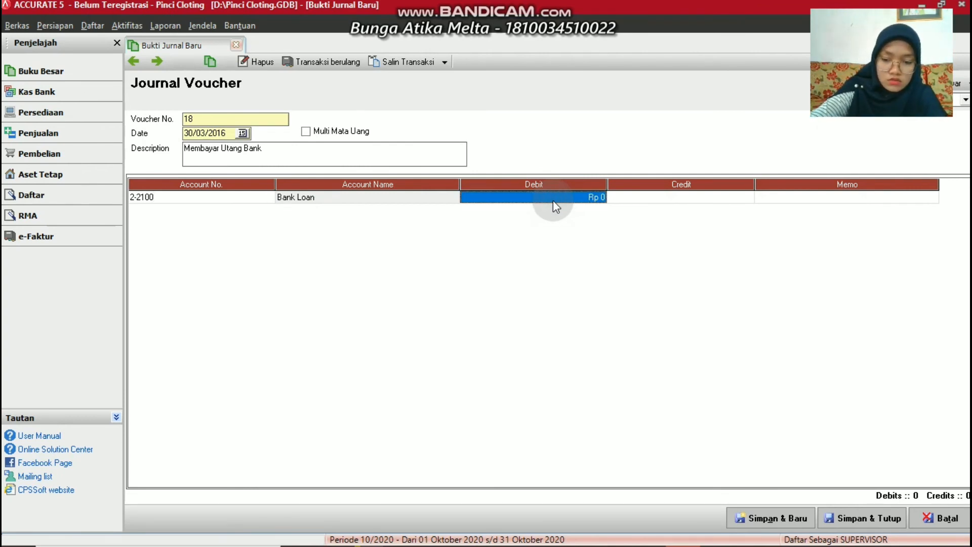
type("350")
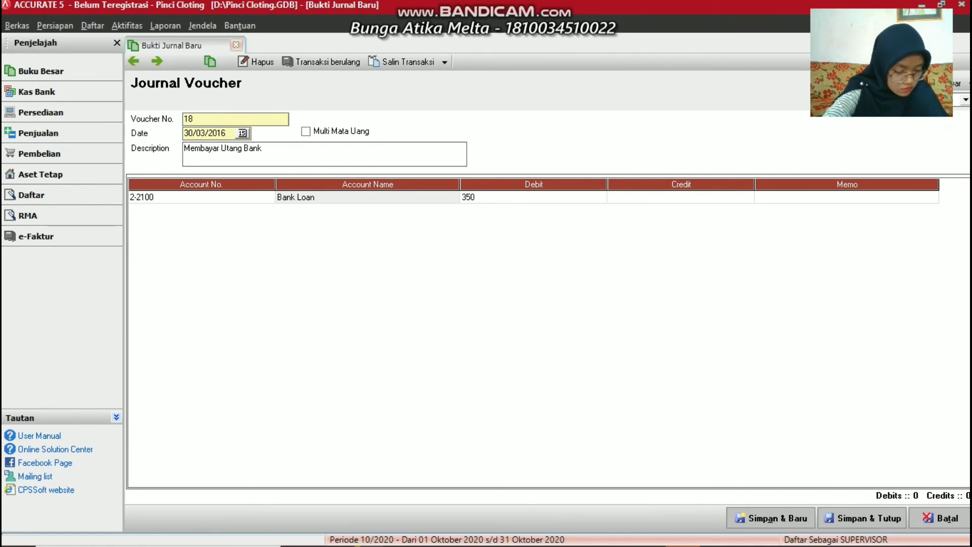
type("000")
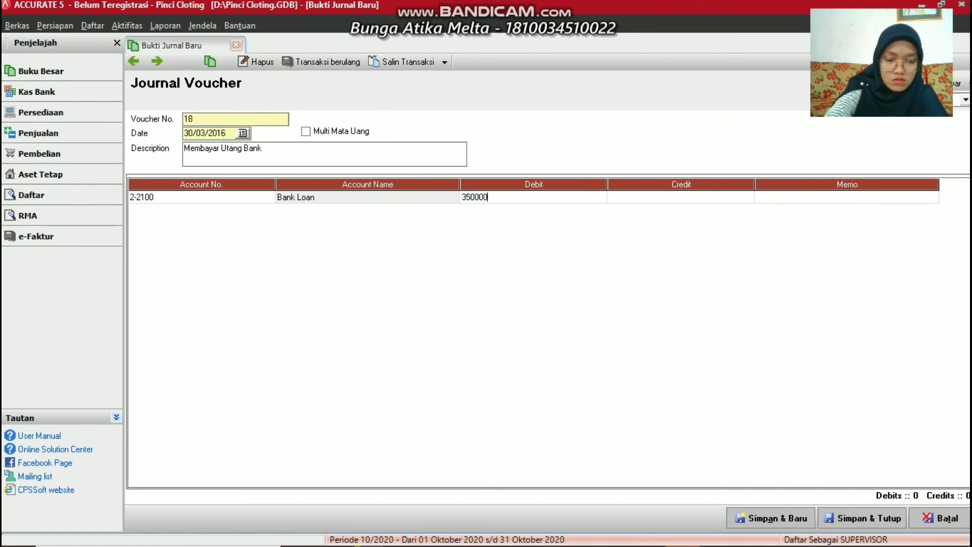
key("Tab")
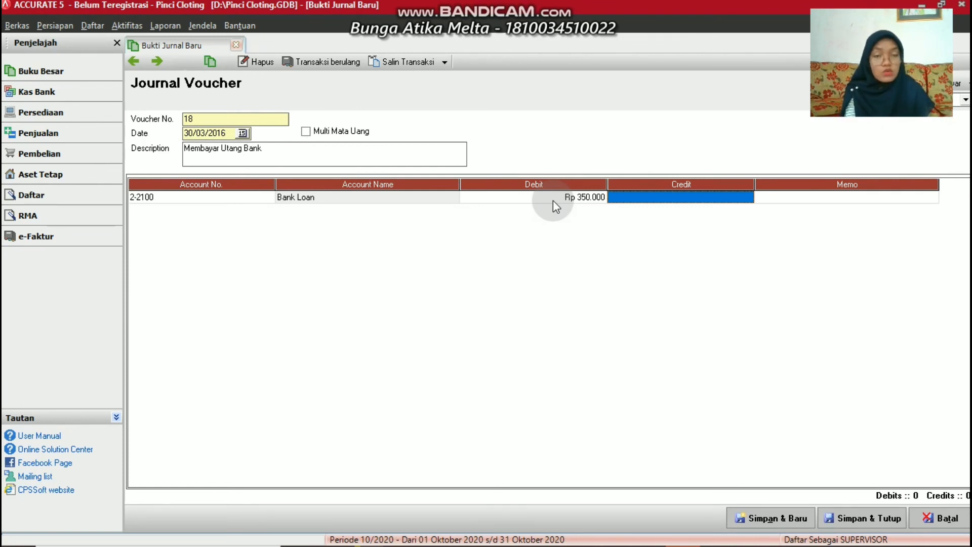
left_click(633, 198)
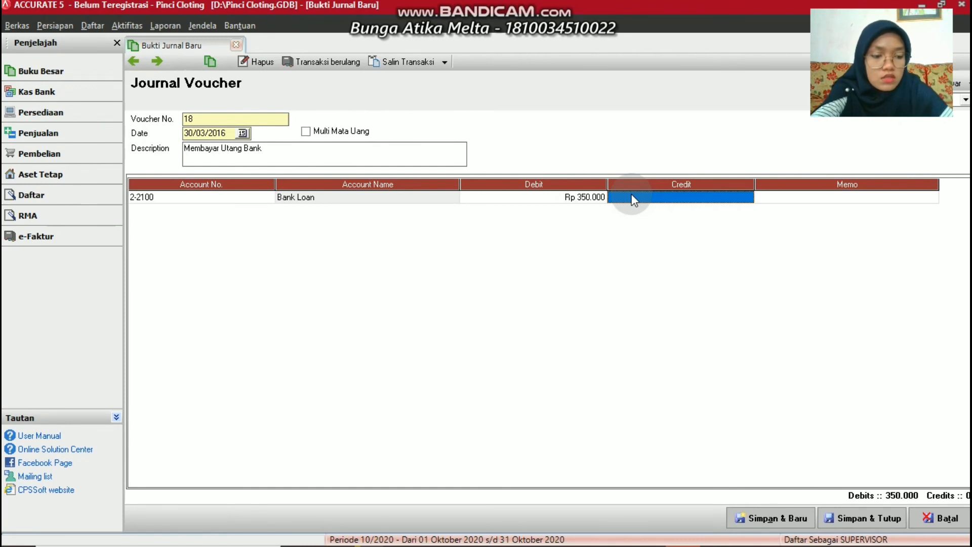
key("Tab")
key("Tab")
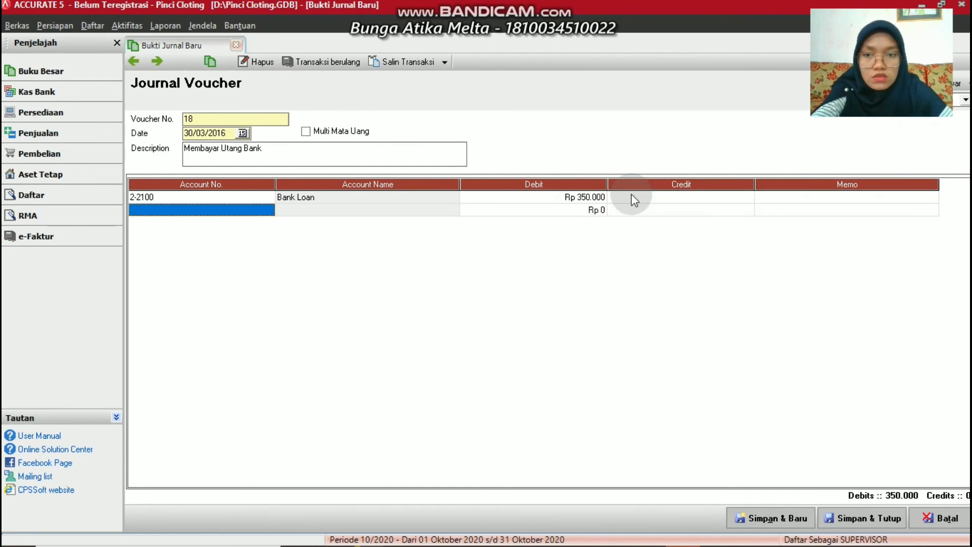
left_click(267, 210)
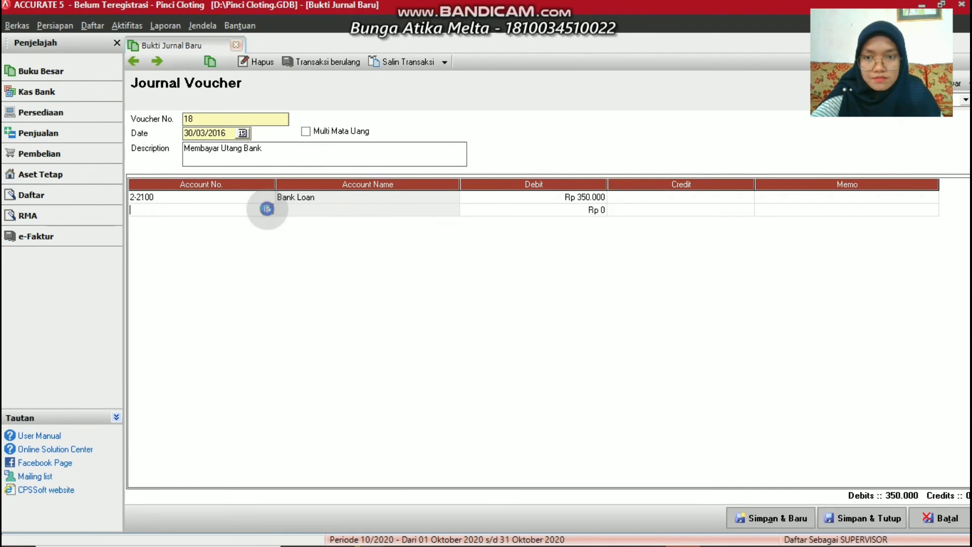
Choose 6-1700 Interest Expense as the second line's account
left_click(267, 208)
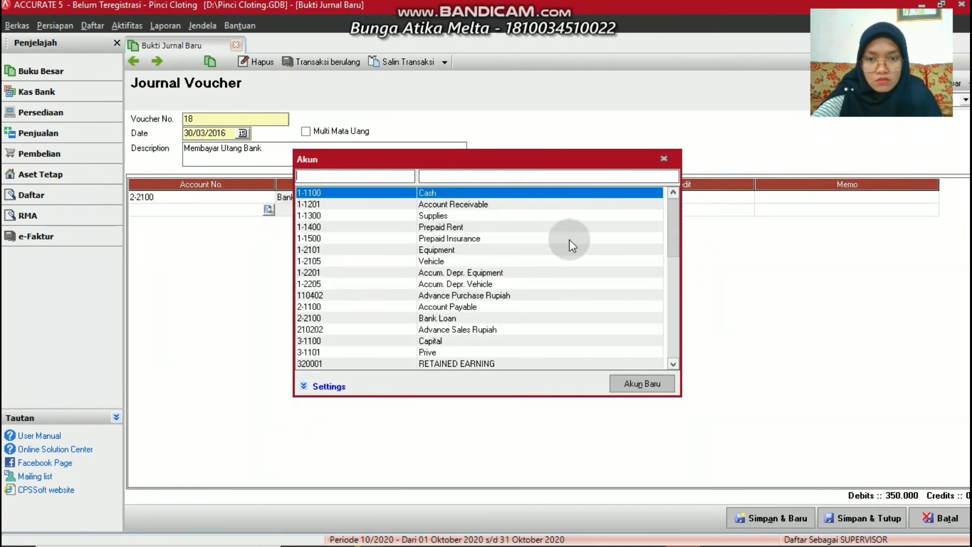
left_click(672, 363)
left_click(673, 363)
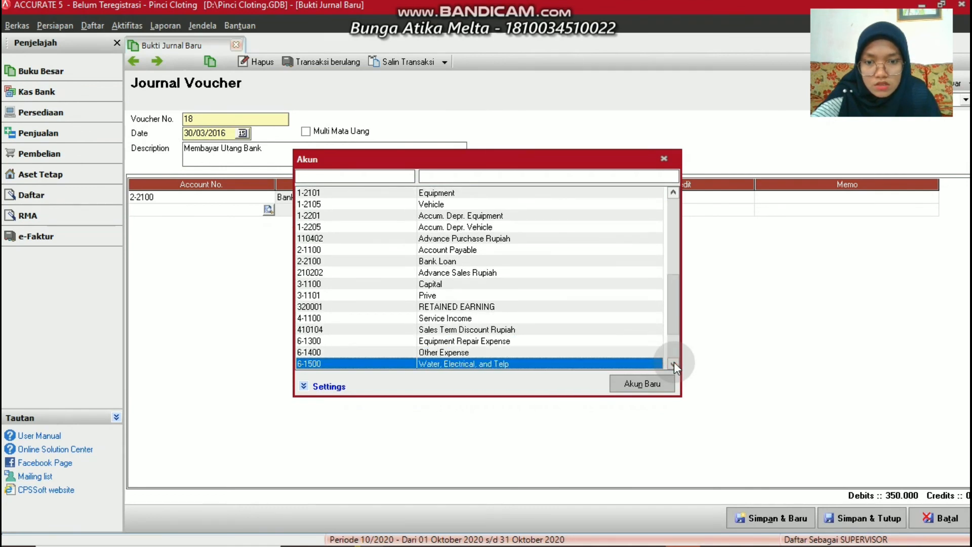
left_click(673, 362)
left_click(673, 363)
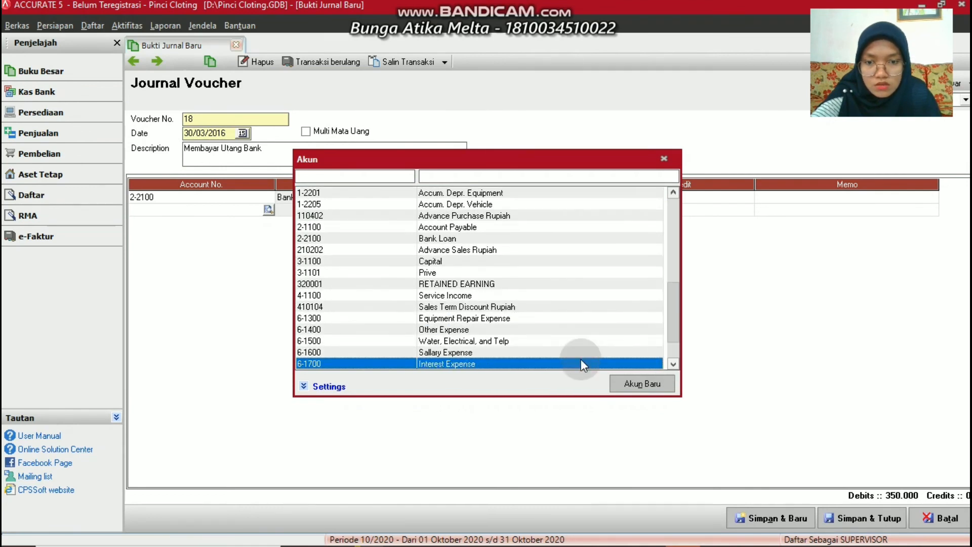
double_click(450, 363)
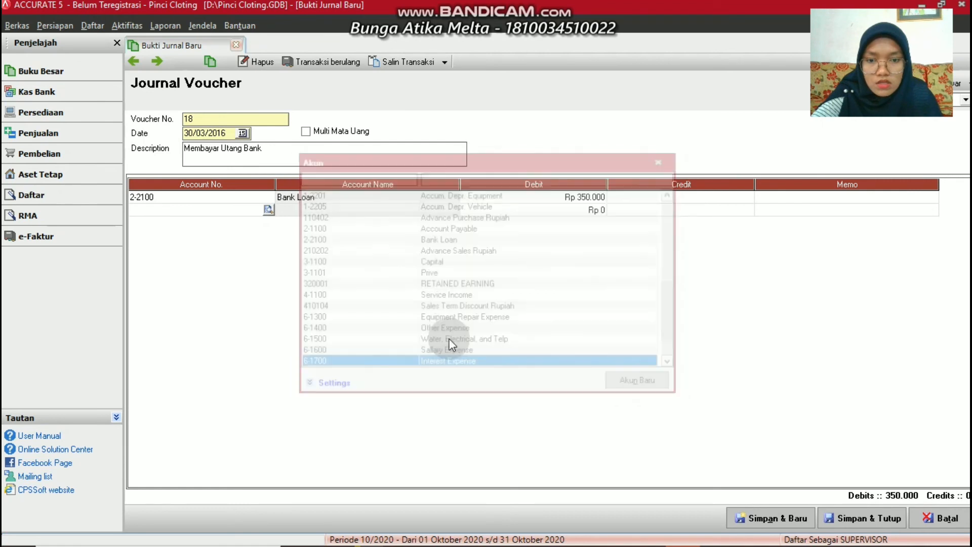
Debit Interest Expense Rp 25.000, totalling 375.000 in debits, and add a third line
left_click(582, 211)
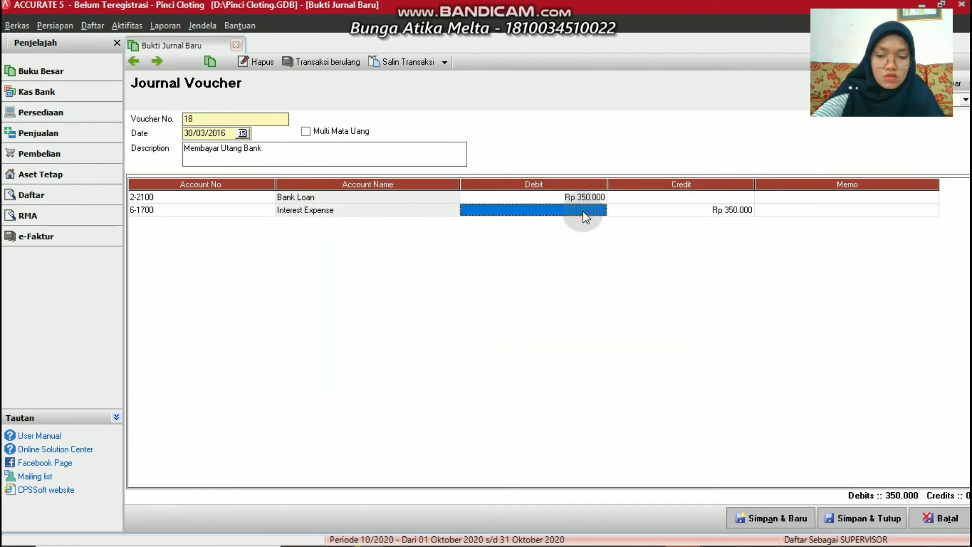
type("25000")
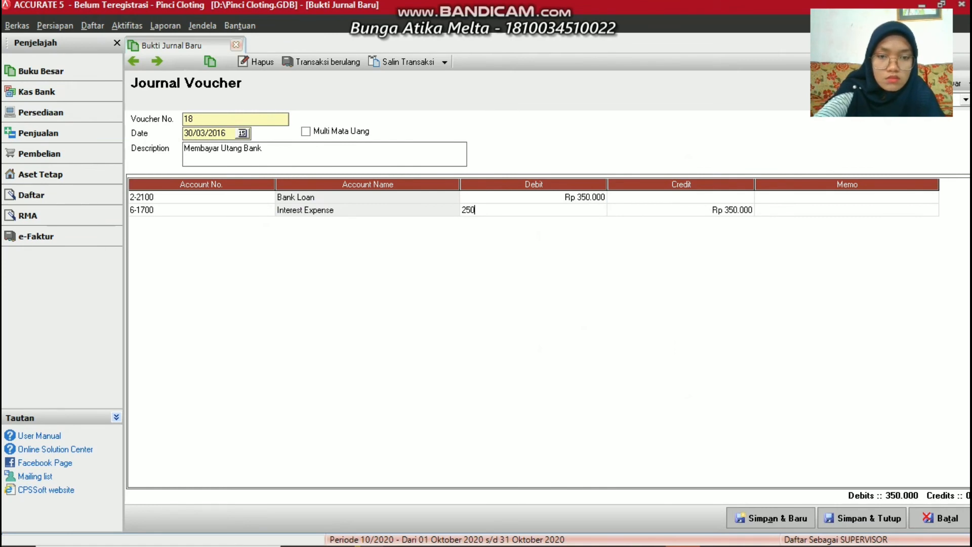
left_click(737, 210)
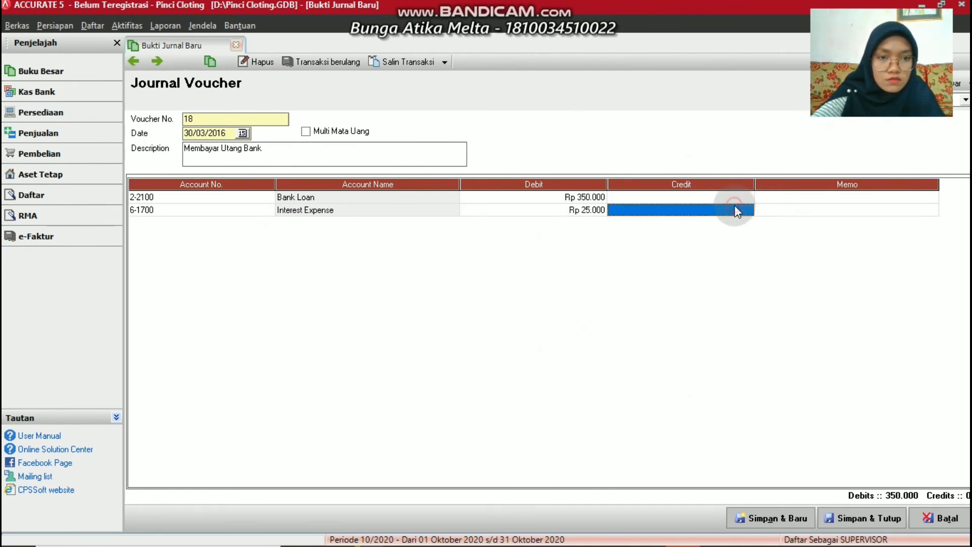
key("Tab")
key("Tab")
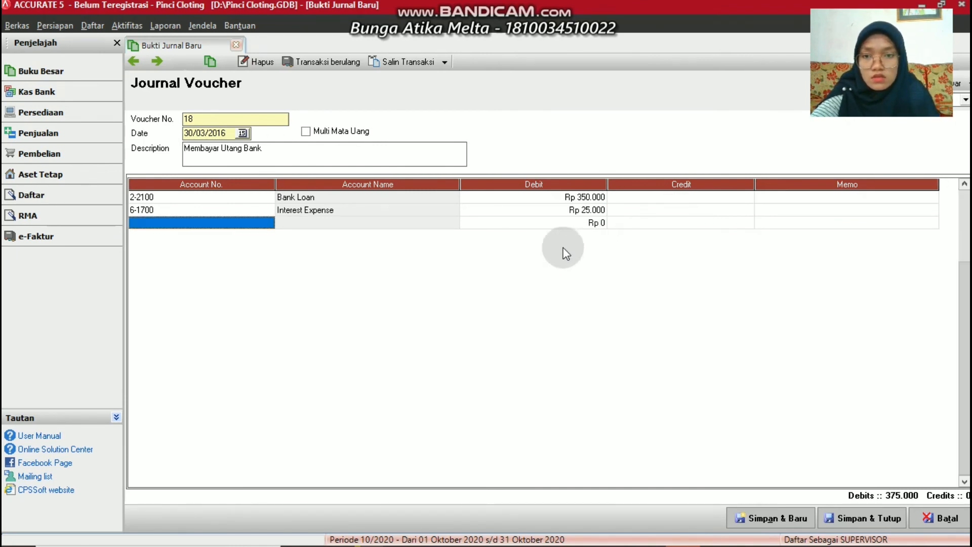
left_click(660, 224)
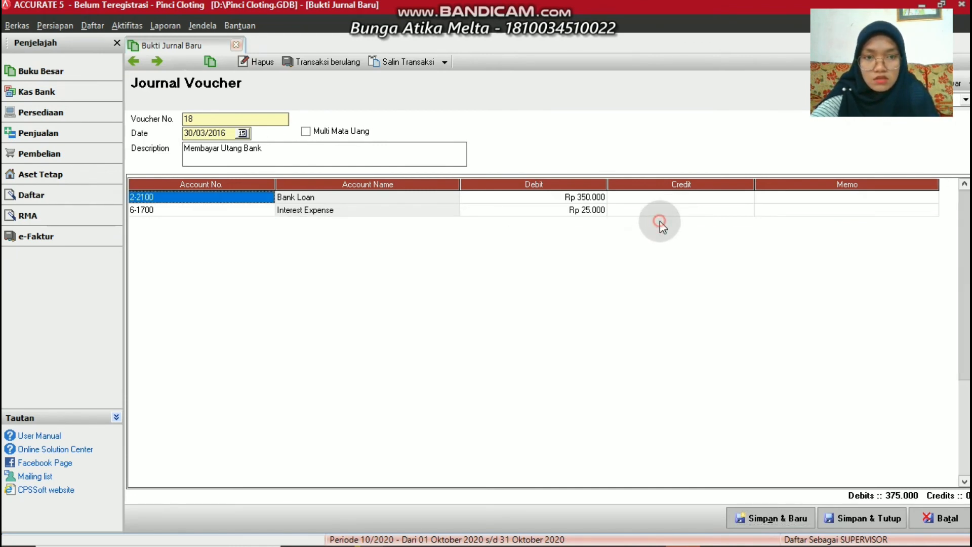
left_click(690, 217)
key("Tab")
key("Tab")
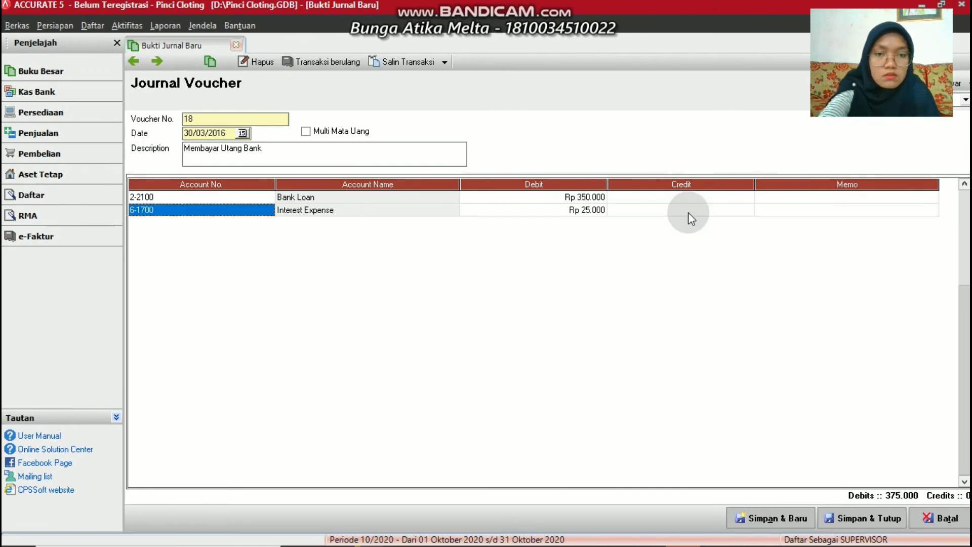
left_click(269, 222)
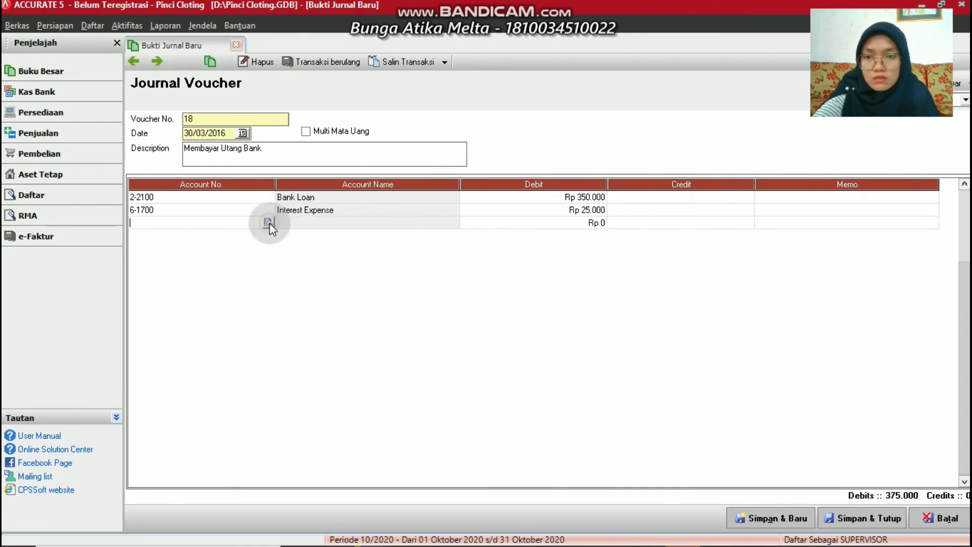
Credit 1-1100 Cash Rp 375.000 on the third line to balance, then save voucher 18
left_click(268, 222)
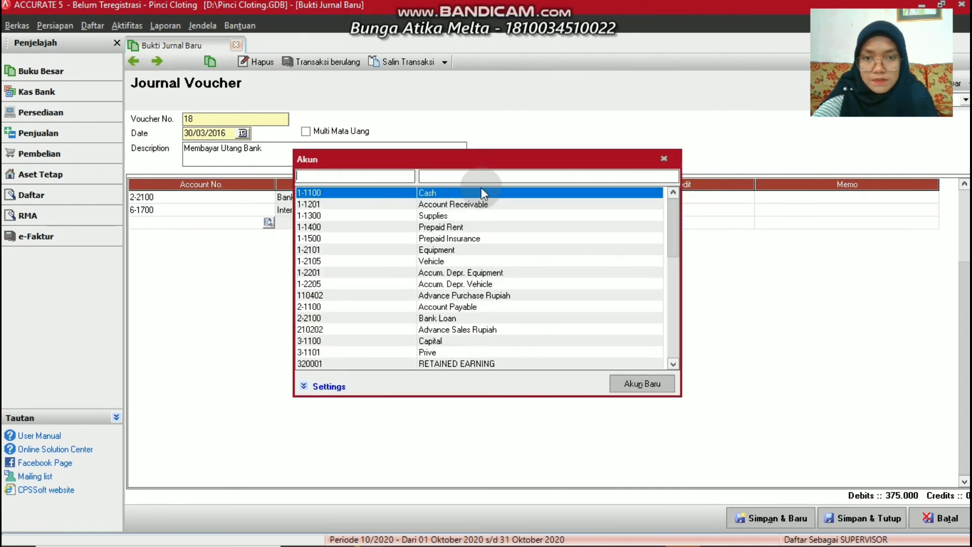
double_click(481, 193)
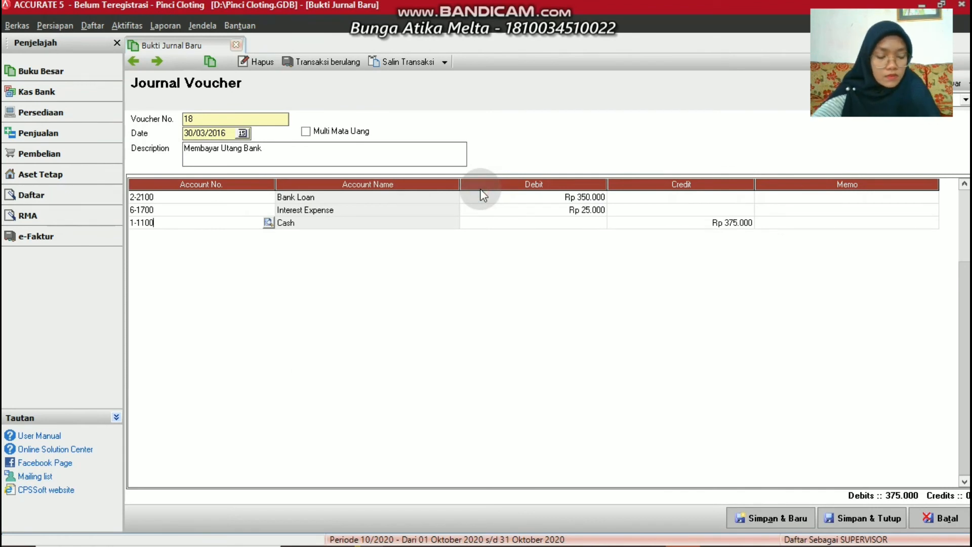
left_click(780, 468)
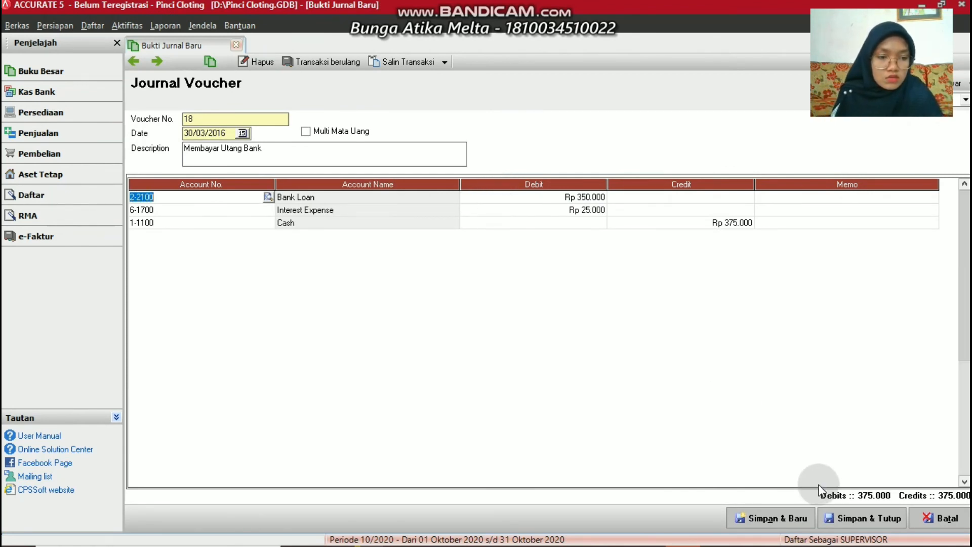
left_click(781, 517)
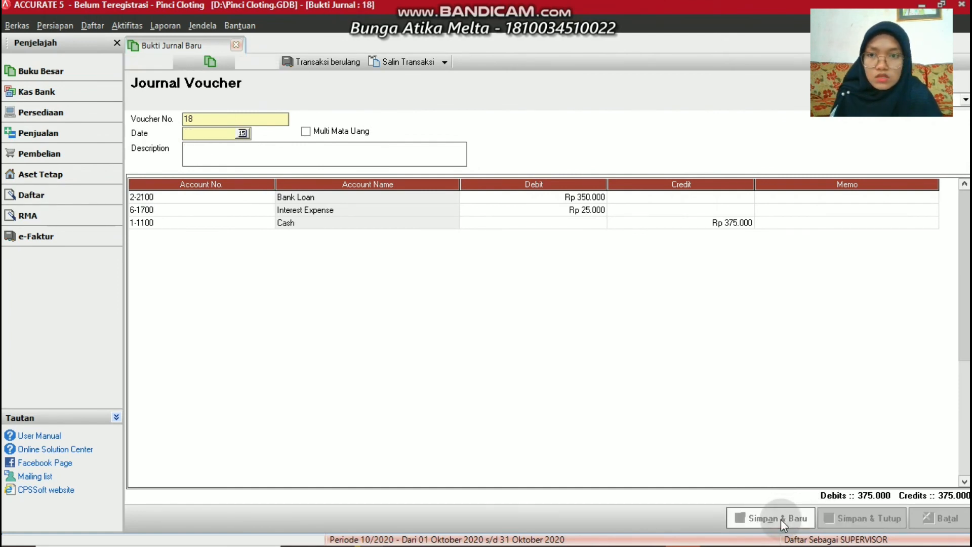
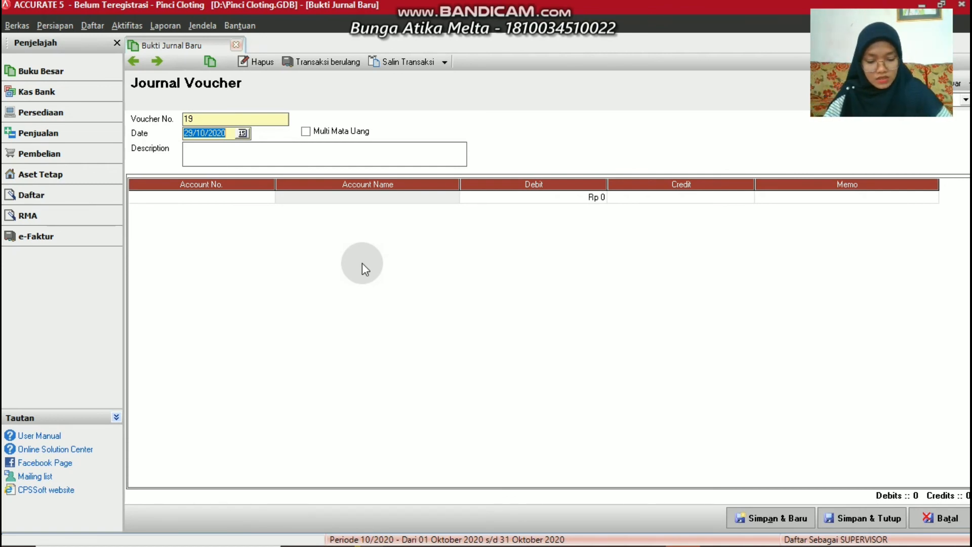
Date voucher 19 31/03/2016 and enter the description JURNAL PENYESUAIN, fixing the typo
type("31/")
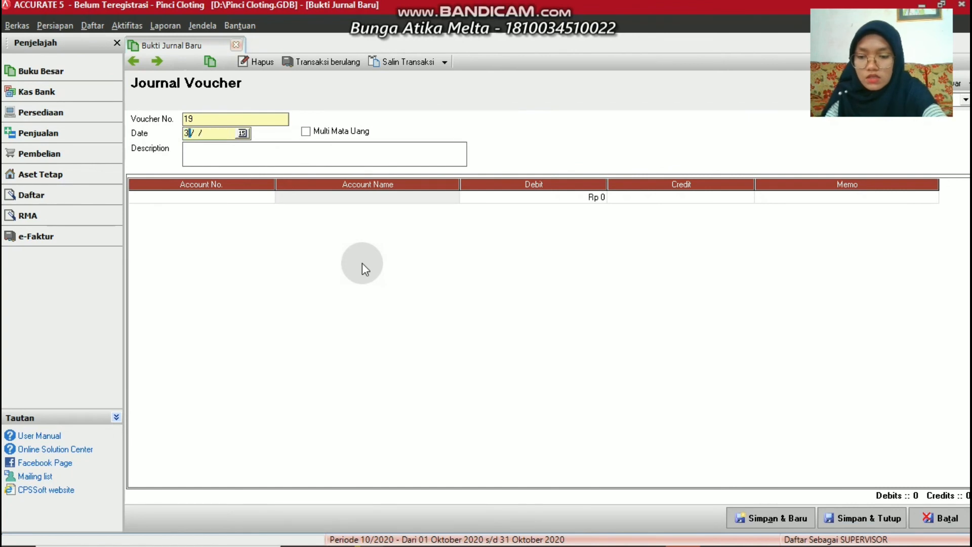
type("0")
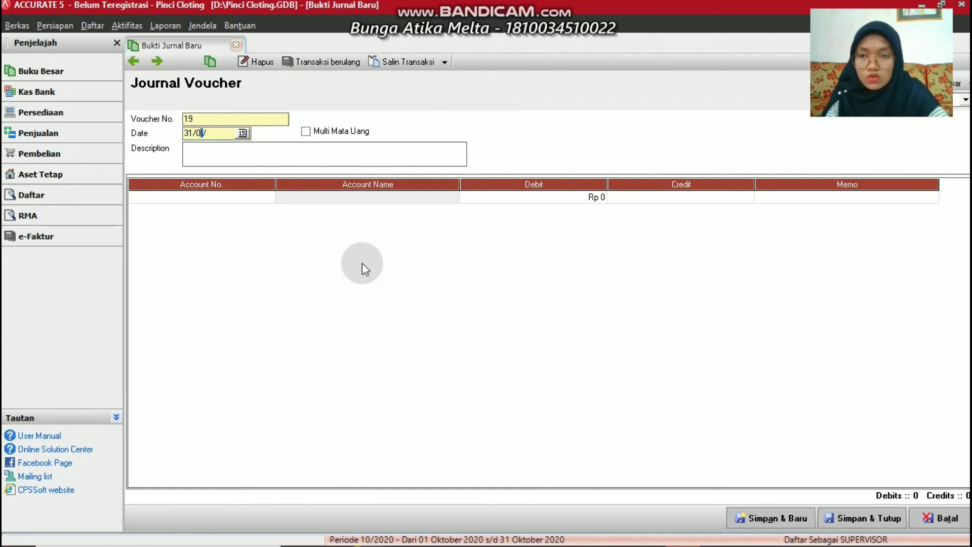
type("3/20")
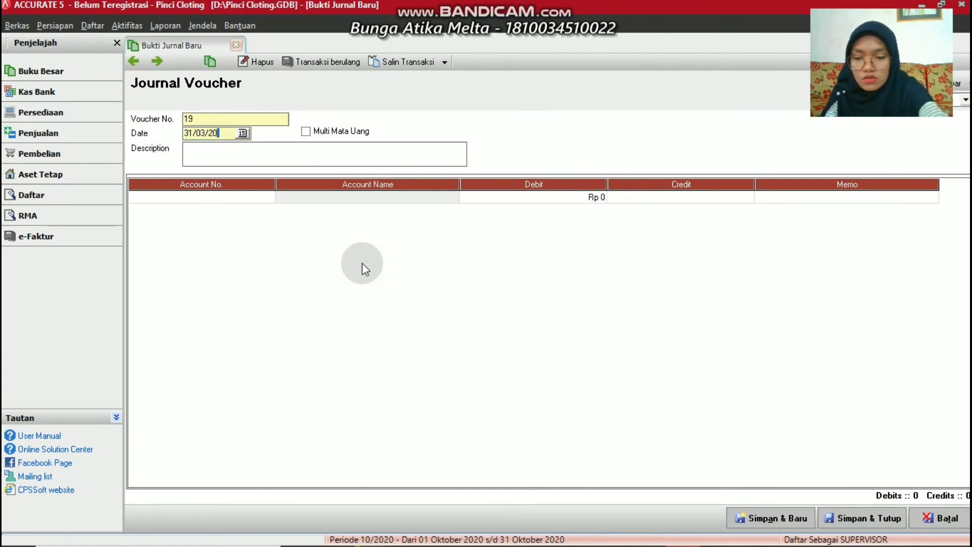
type("16")
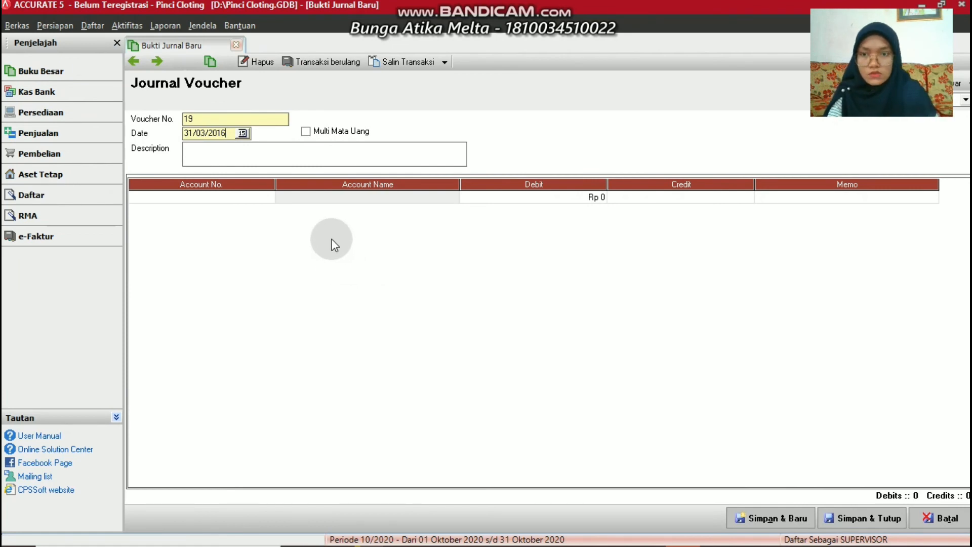
left_click(236, 155)
type("J")
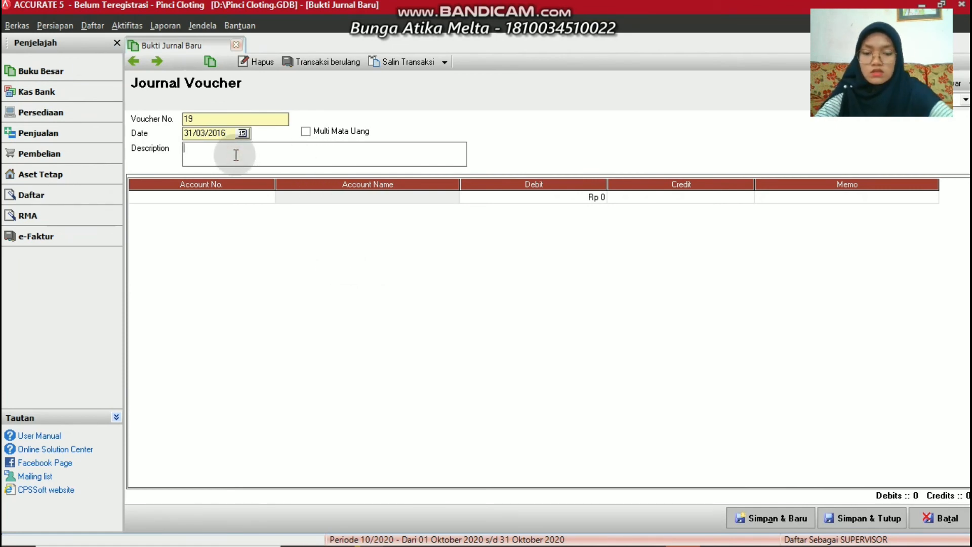
type("URNA")
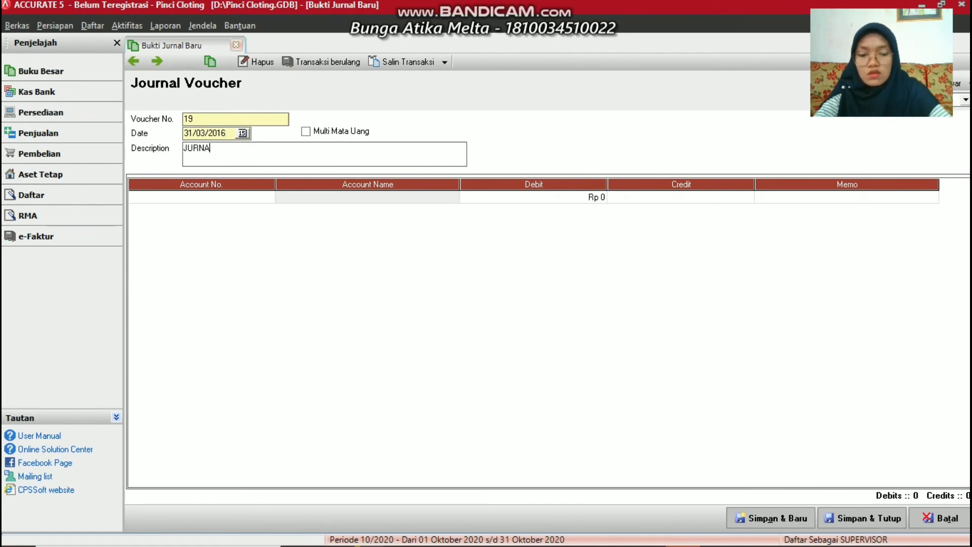
type("L pE")
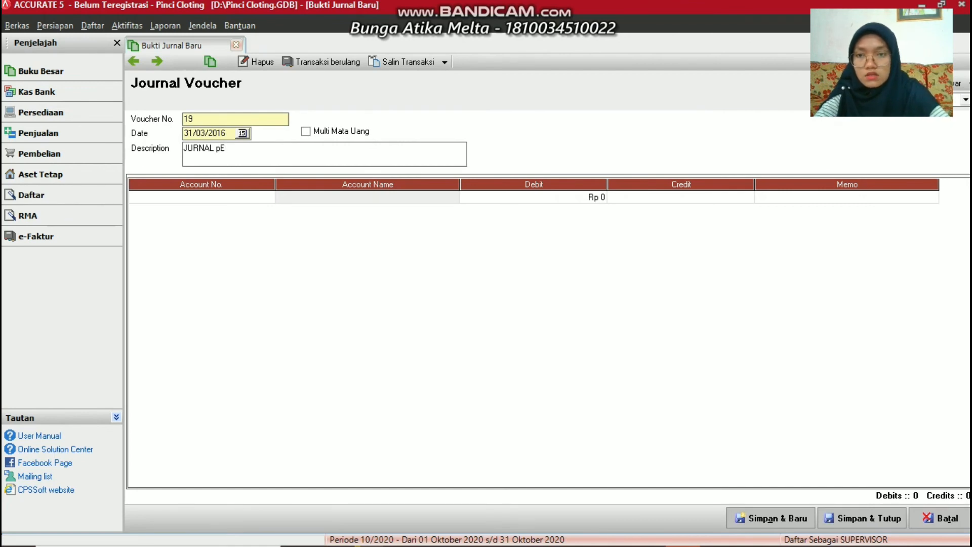
key("BackSpace")
key("BackSpace")
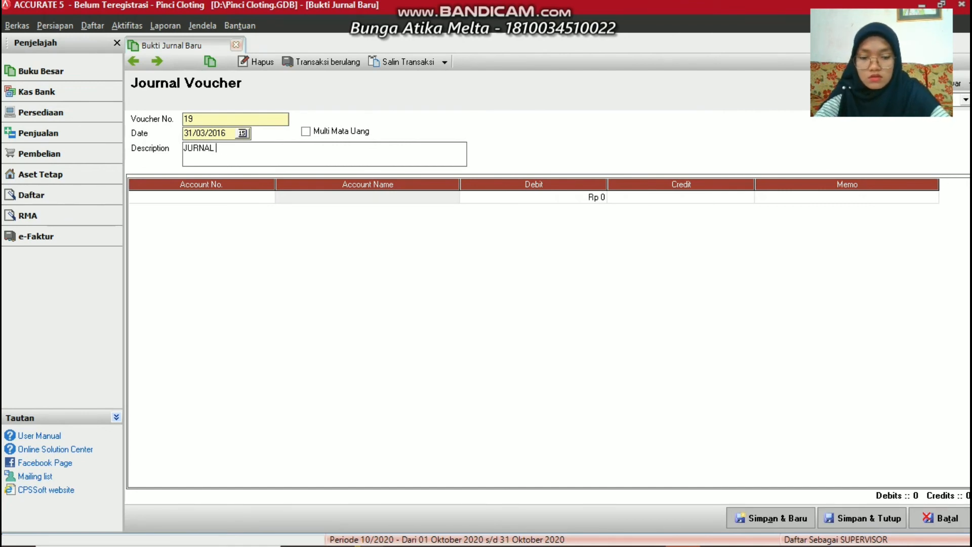
type("PENYESUA")
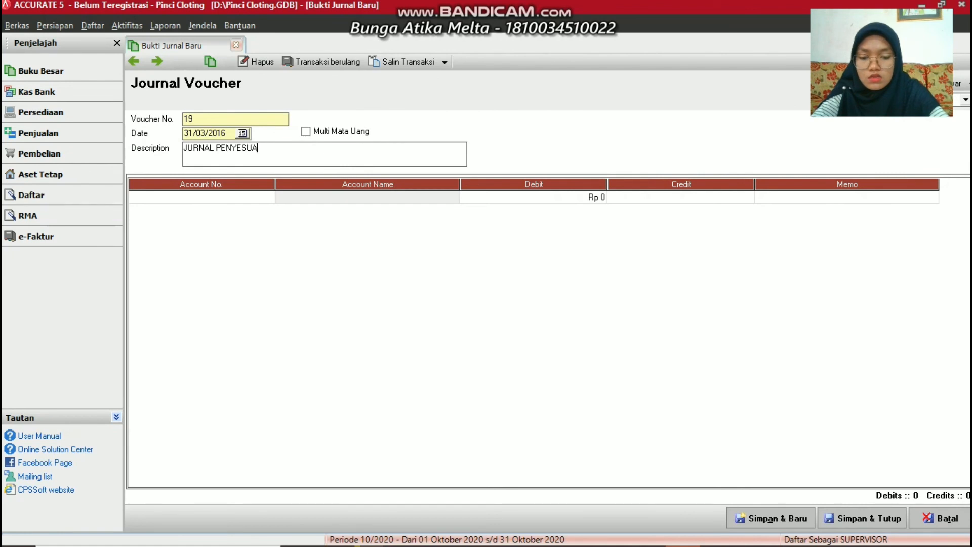
type("I")
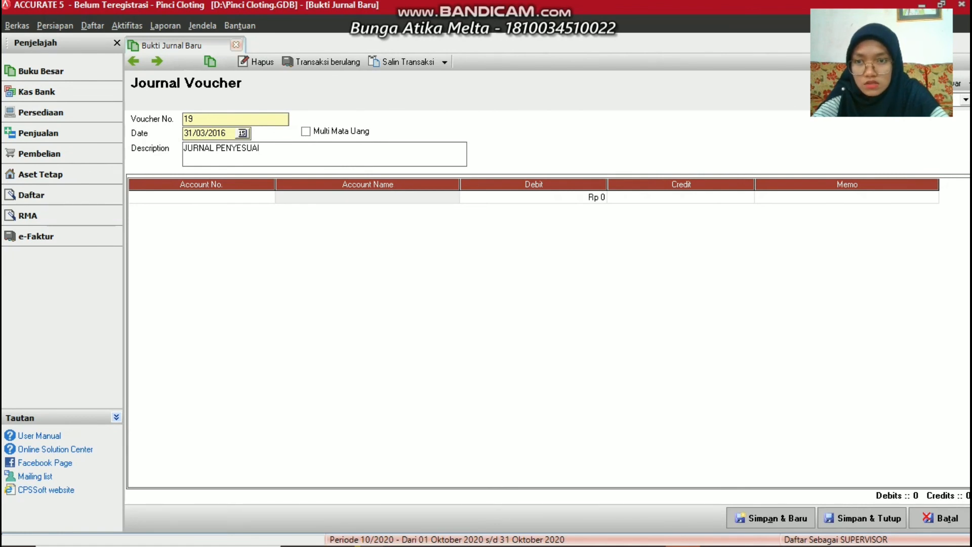
type("N")
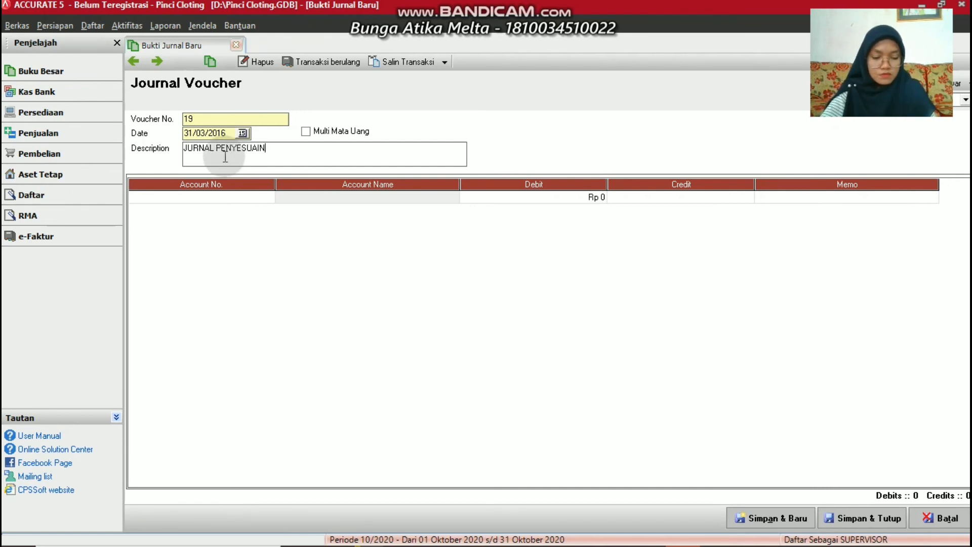
From the first line's account lookup, start a new account of type Beban (expense)
left_click(268, 197)
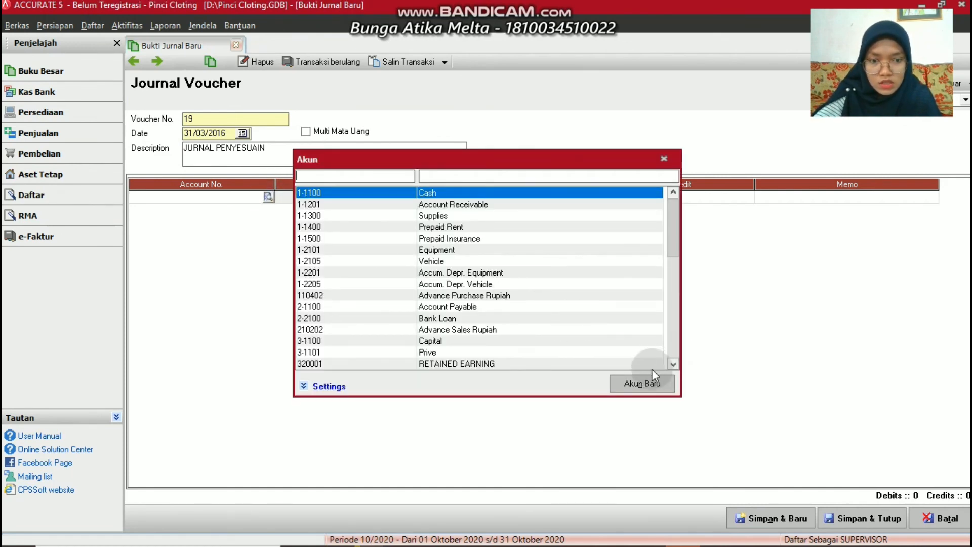
left_click(649, 381)
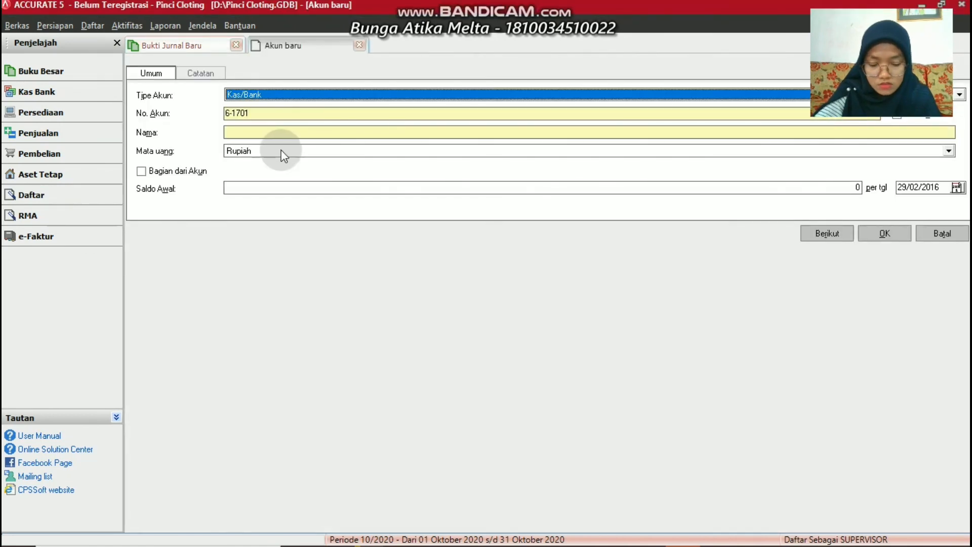
left_click(272, 94)
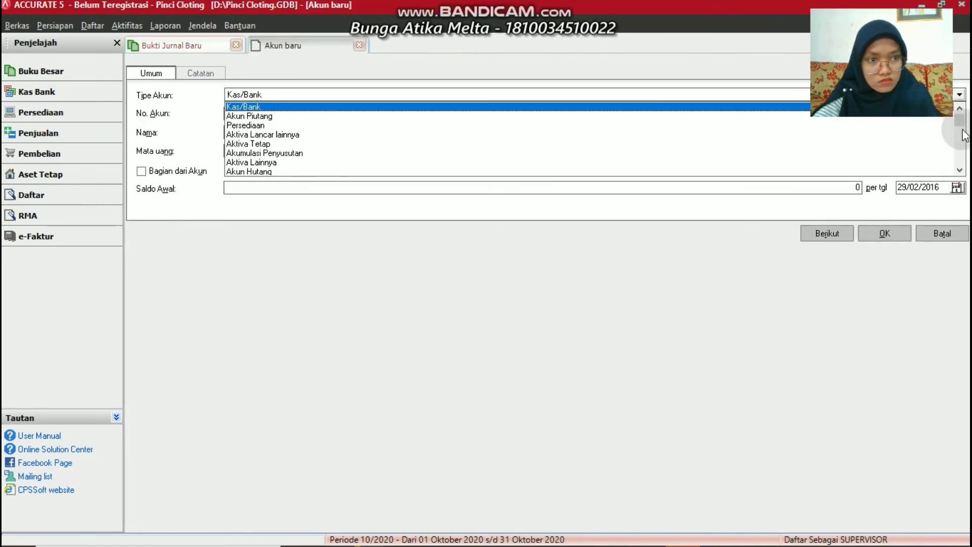
left_click(959, 150)
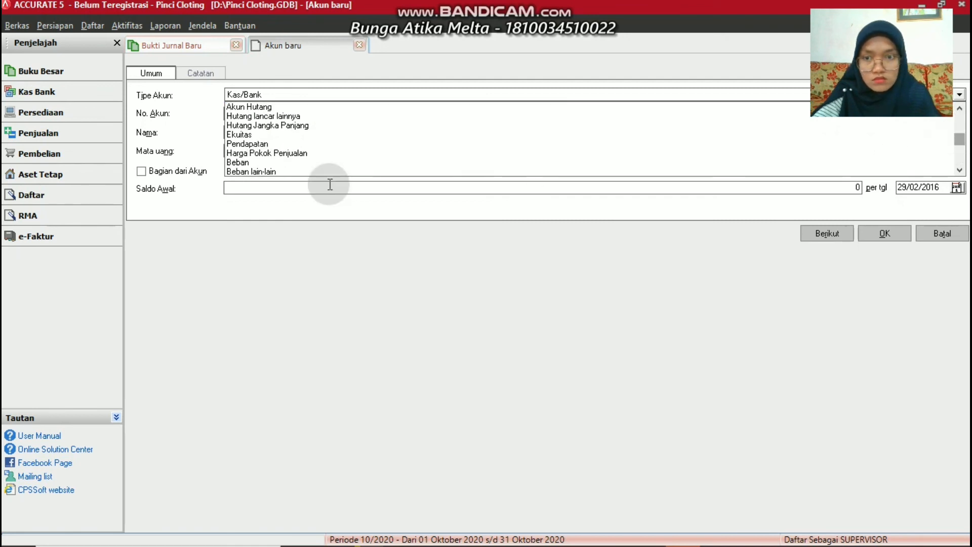
left_click(241, 161)
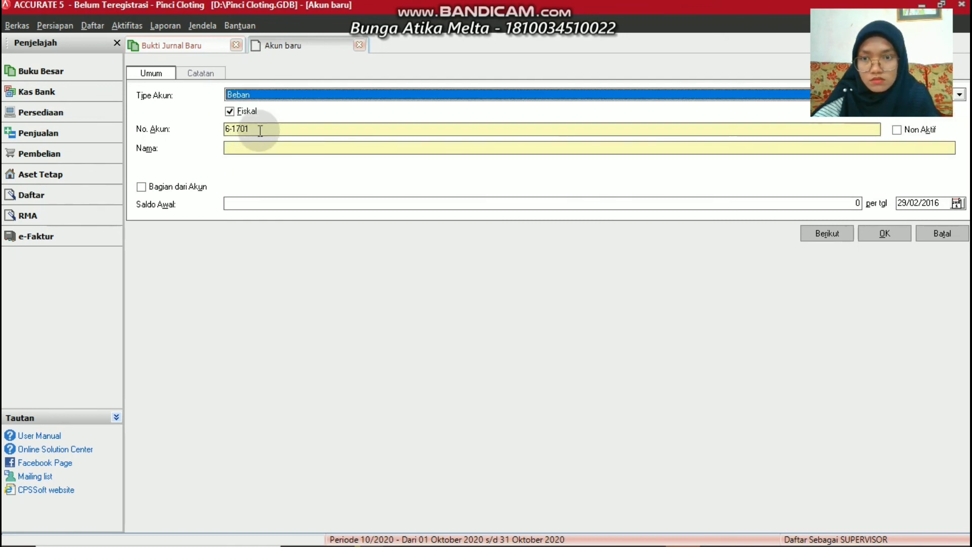
Number the new account 6-1800, name it Supplies Expense, and save it to the first line
left_click(258, 130)
key("BackSpace")
key("BackSpace")
key("BackSpace")
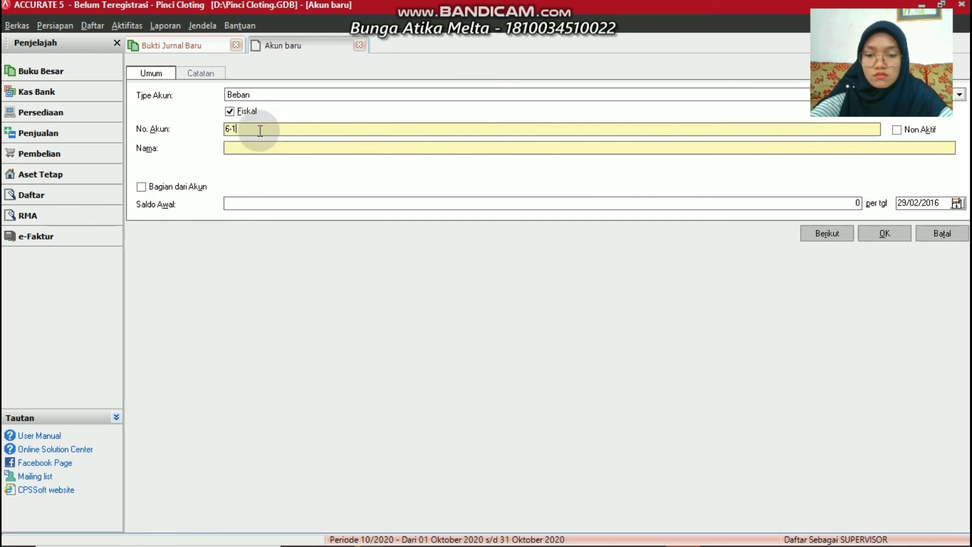
type("800")
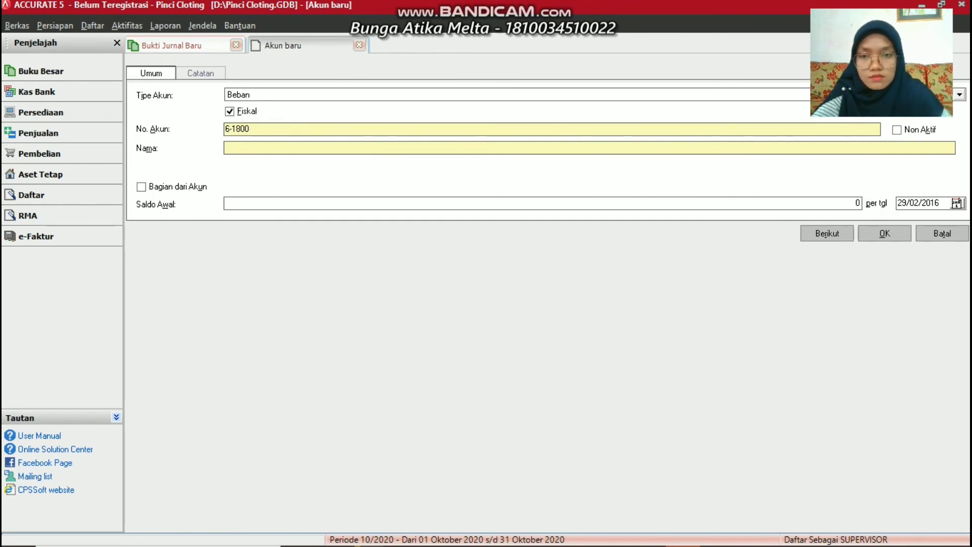
left_click(259, 127)
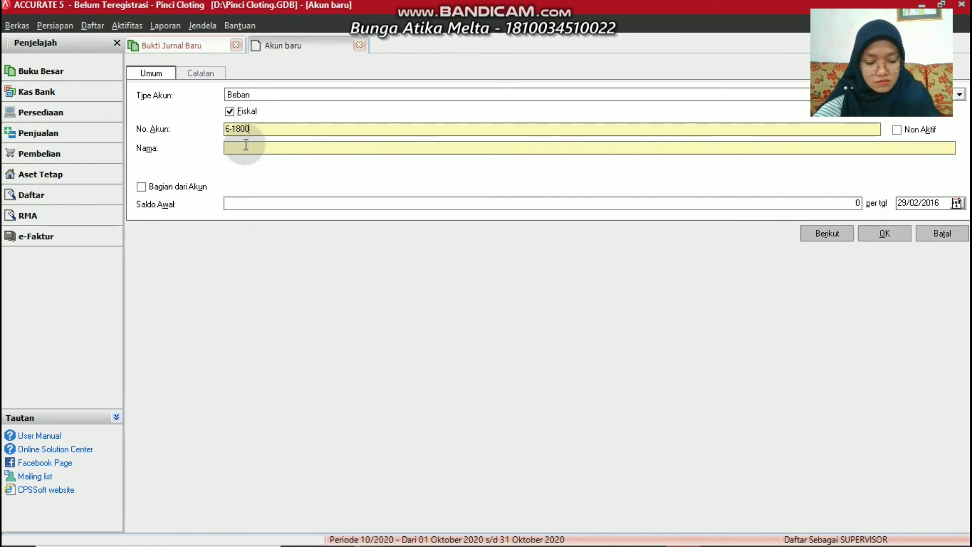
left_click(246, 146)
type("Su")
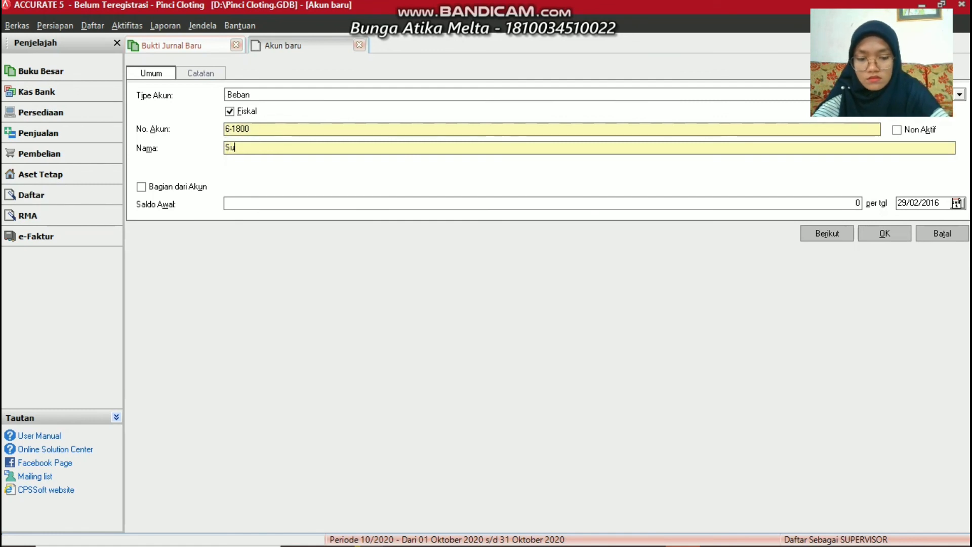
type("pplies ")
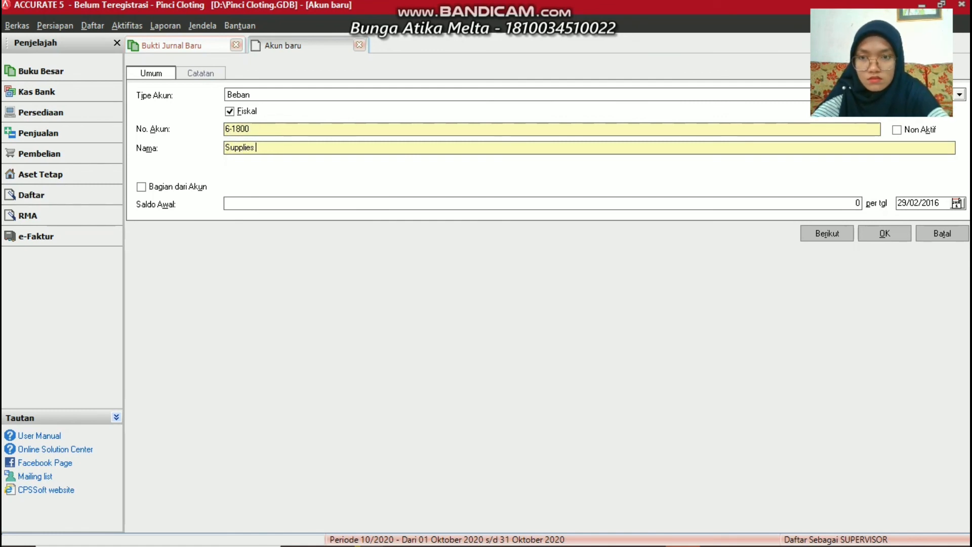
type("Expense")
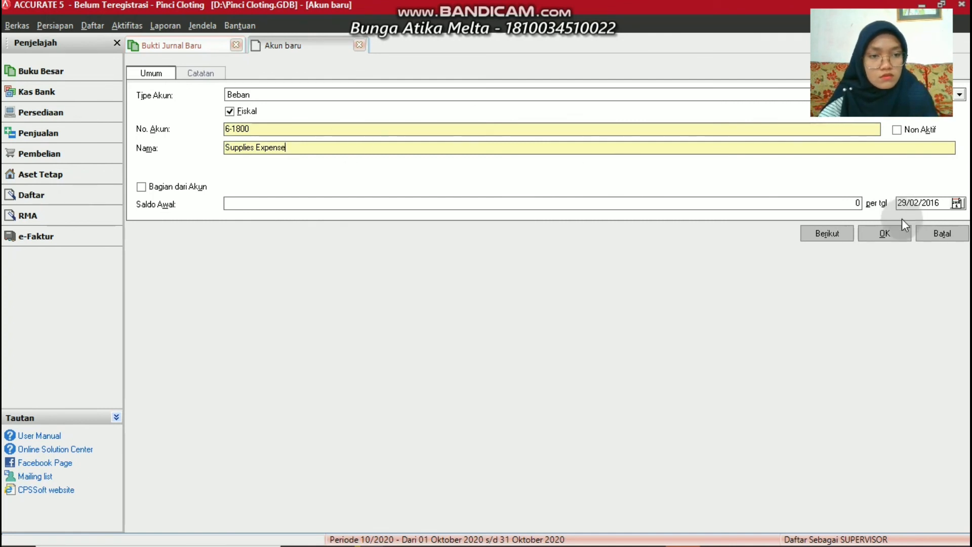
left_click(895, 232)
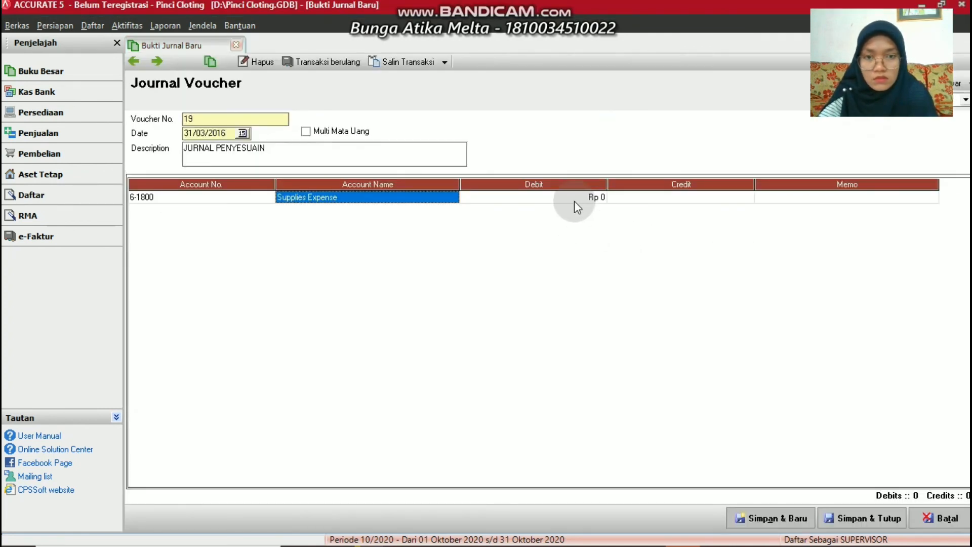
left_click(574, 201)
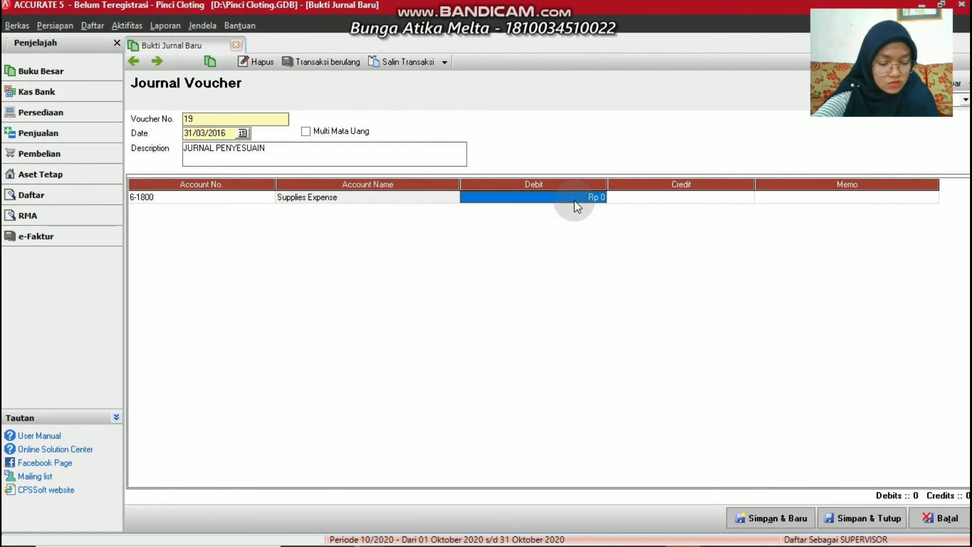
Debit Supplies Expense Rp 720.000 and put 1-1300 Supplies on the second line as the credit
type("720")
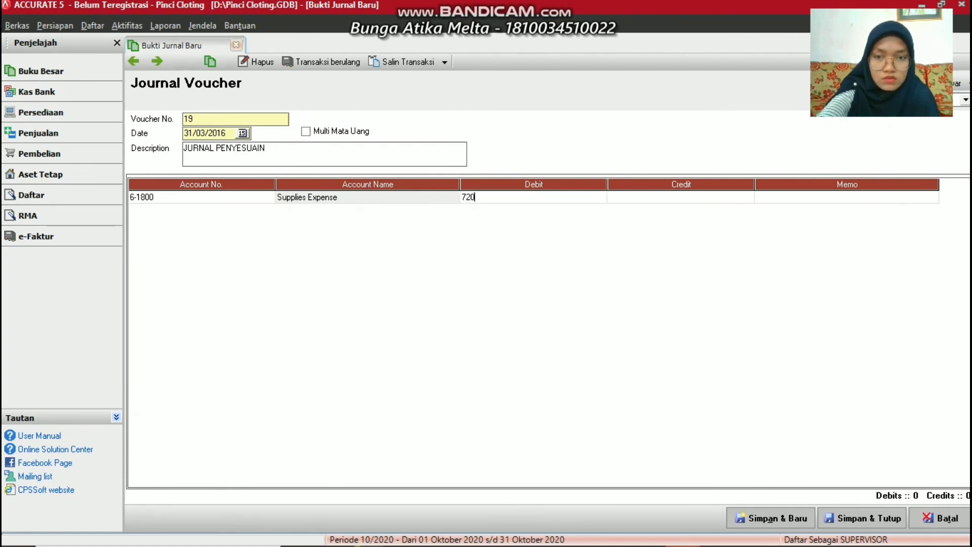
type("000")
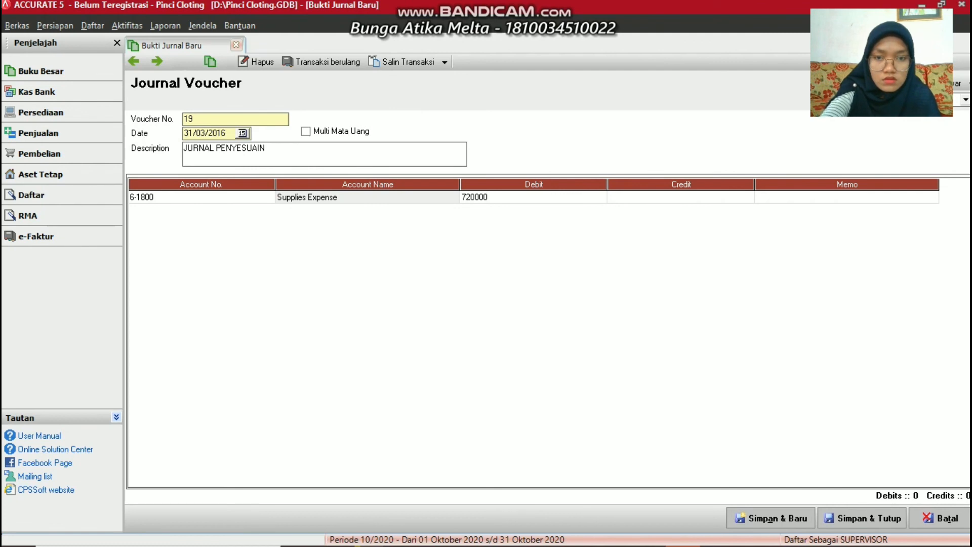
key("Tab")
key("Tab")
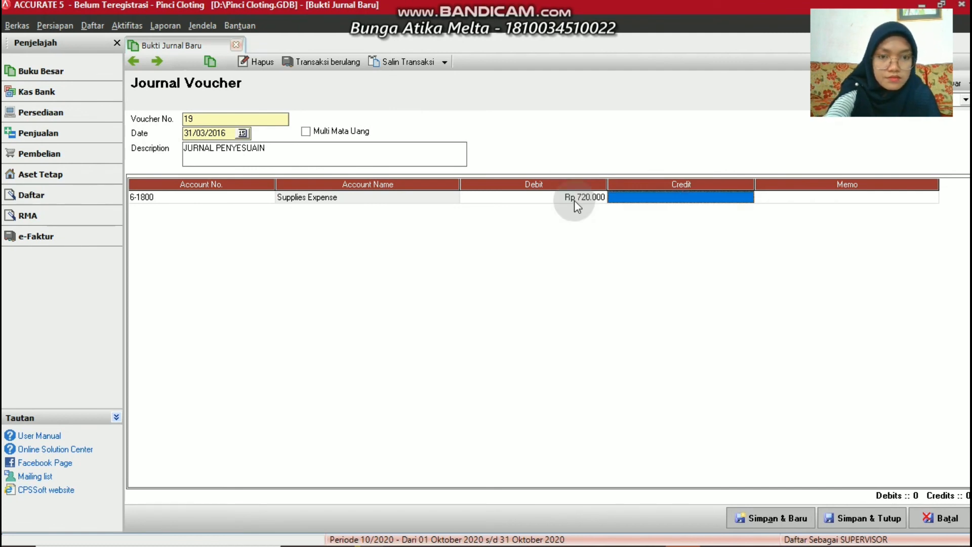
key("Tab")
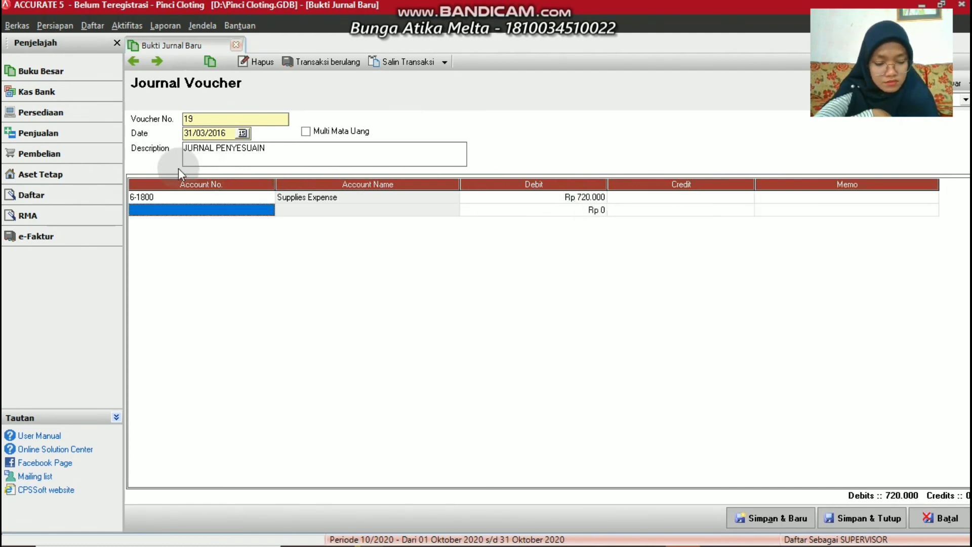
left_click(270, 209)
left_click(268, 209)
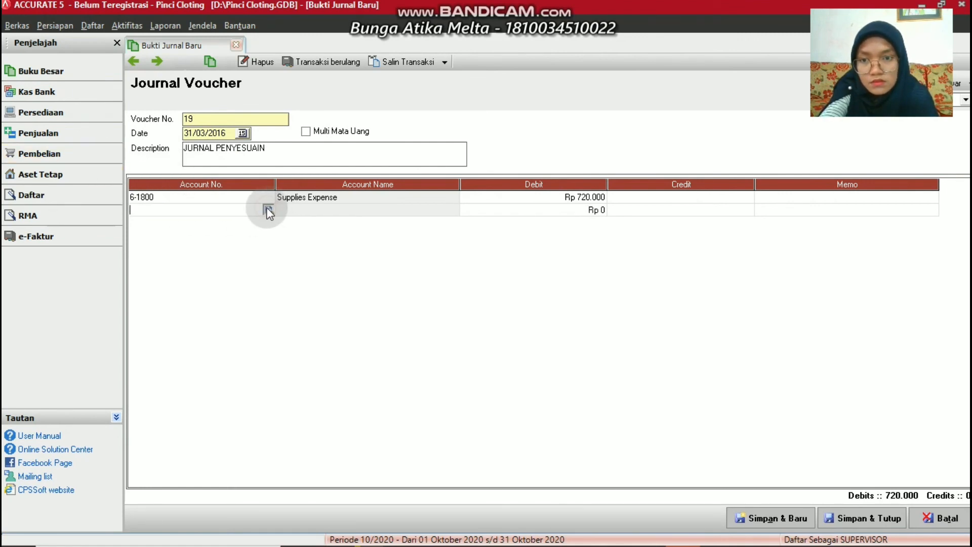
double_click(457, 215)
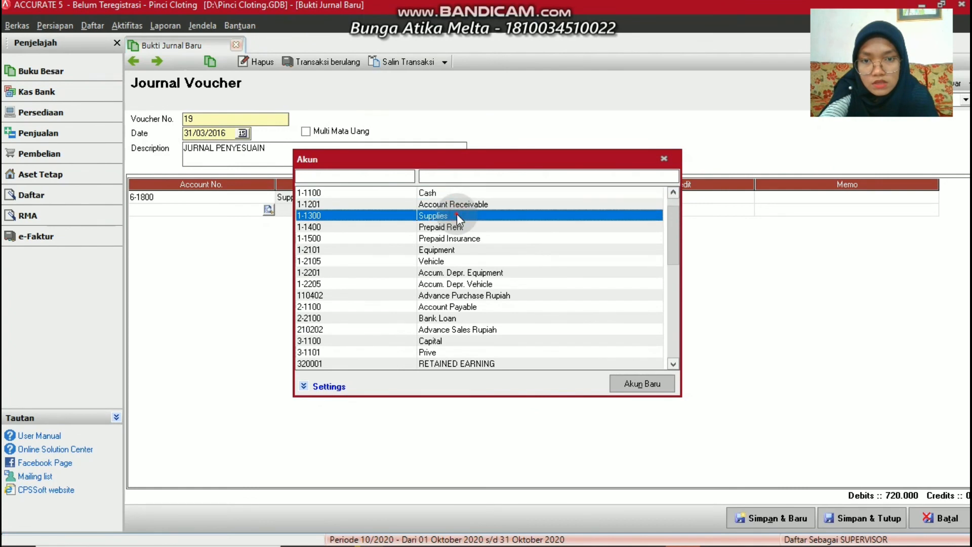
left_click(819, 211)
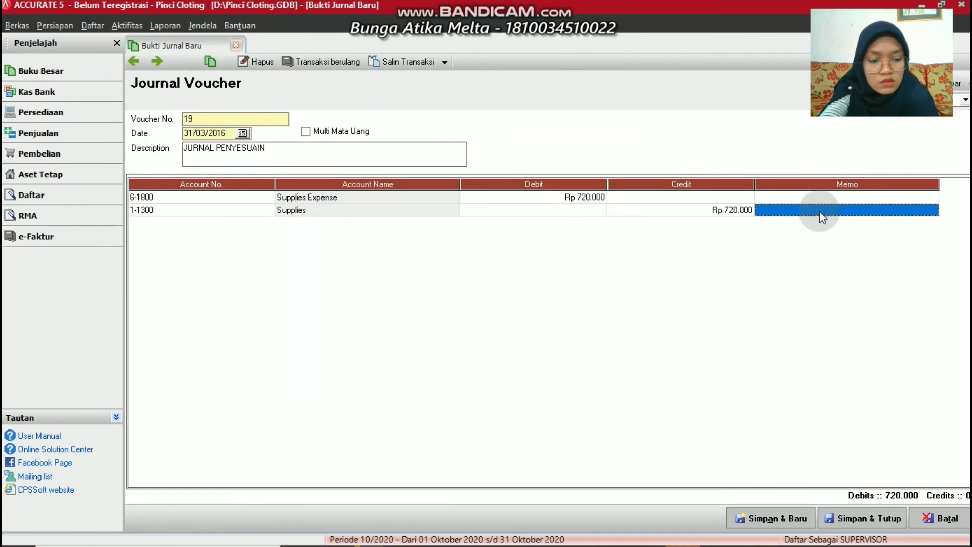
key("Tab")
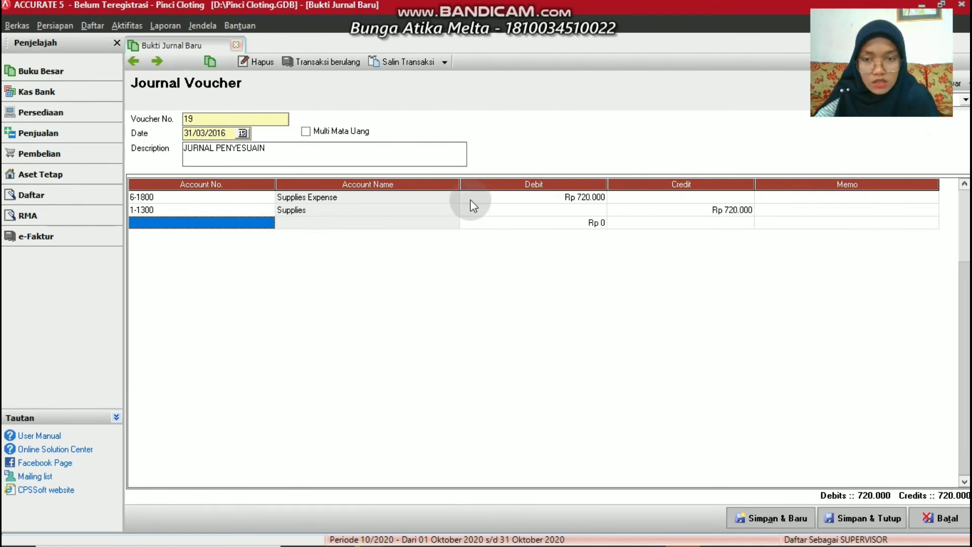
From the third line's account lookup, start a new Beban (expense) account
left_click(270, 224)
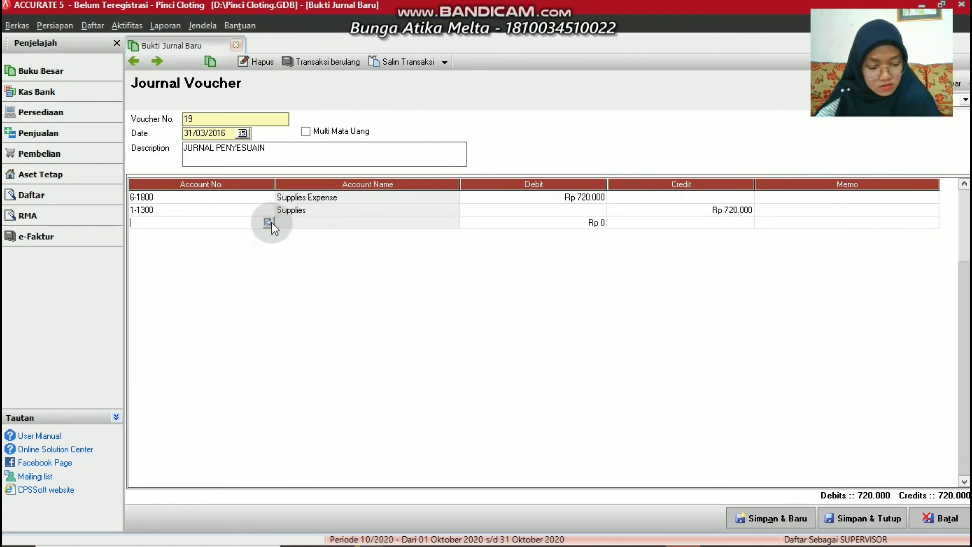
left_click(269, 223)
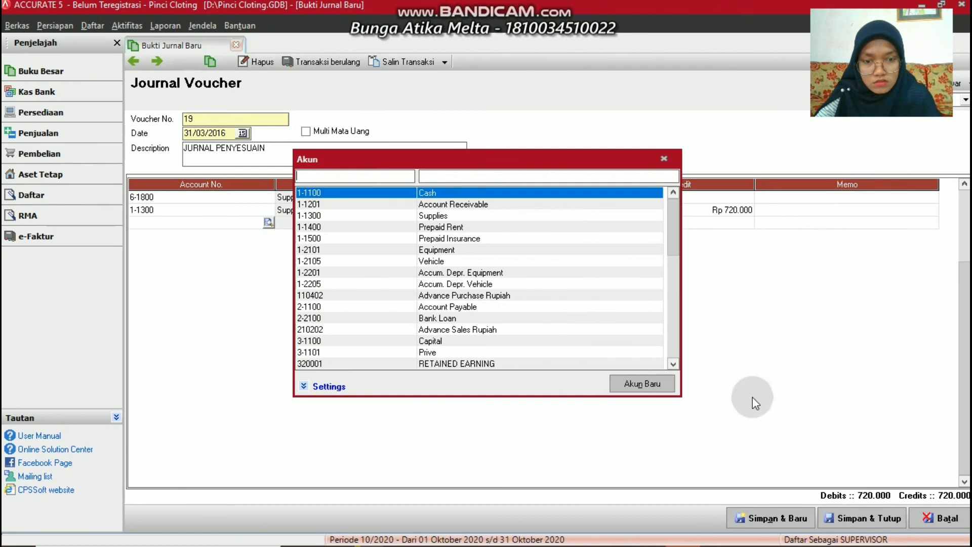
left_click(627, 384)
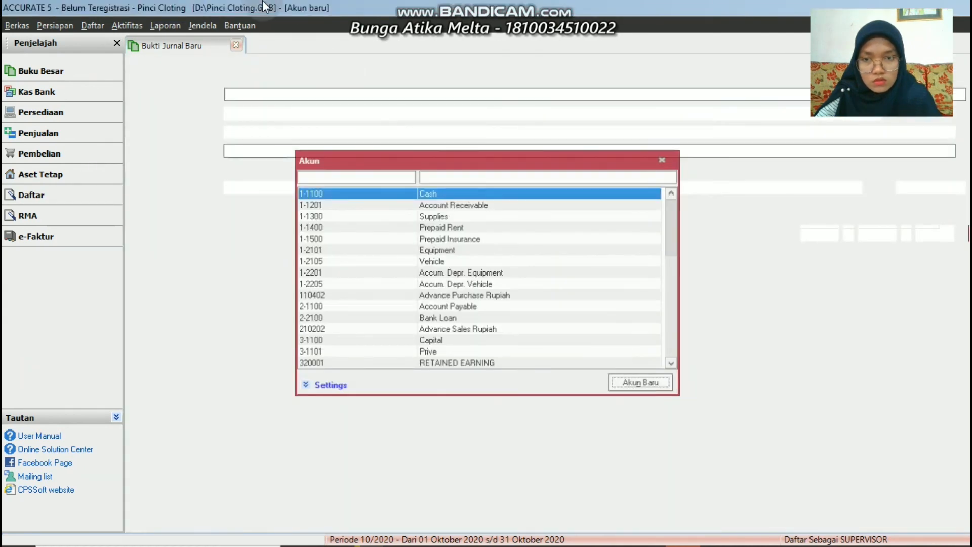
left_click(616, 92)
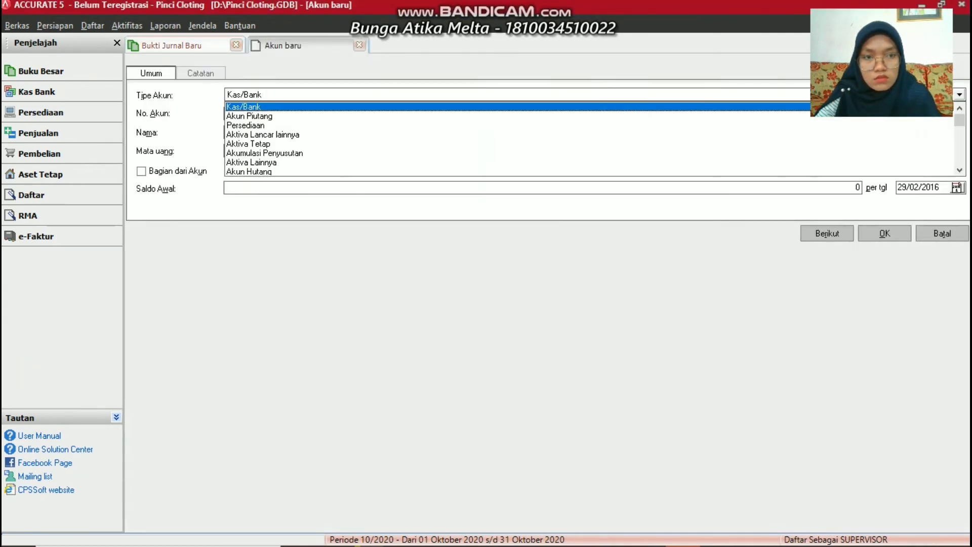
left_click(955, 148)
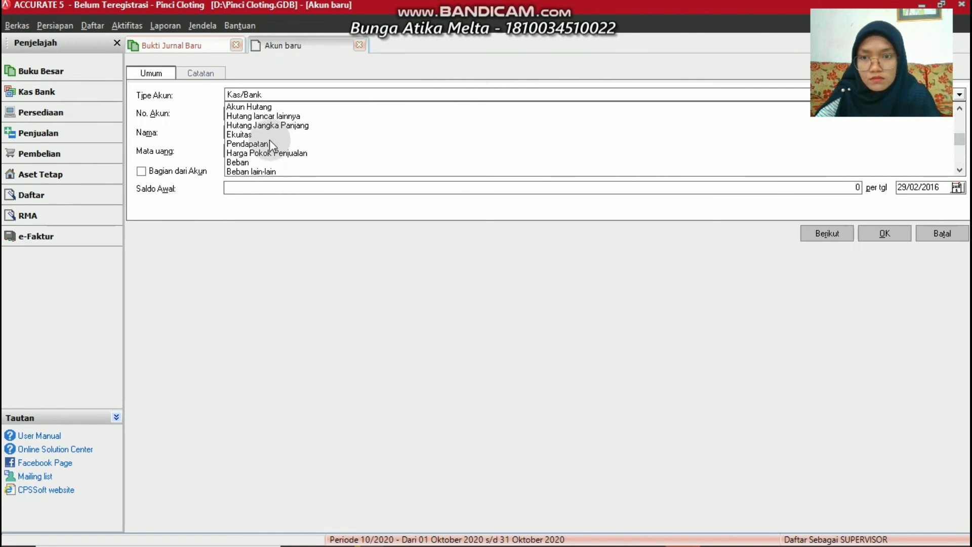
left_click(248, 162)
Give the new account number 6-1900 and name Rent Expense, then save it
left_click(256, 128)
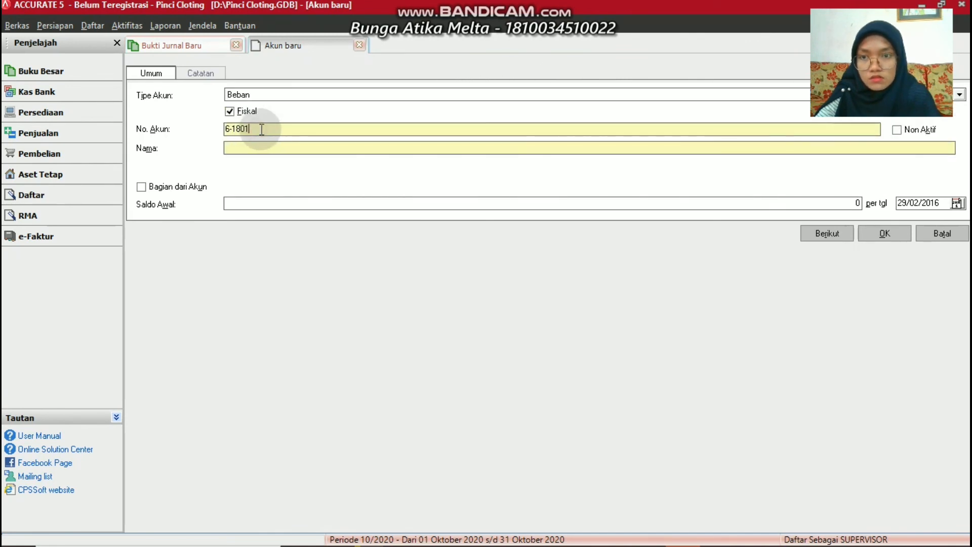
key("BackSpace")
key("BackSpace")
key("BackSpace")
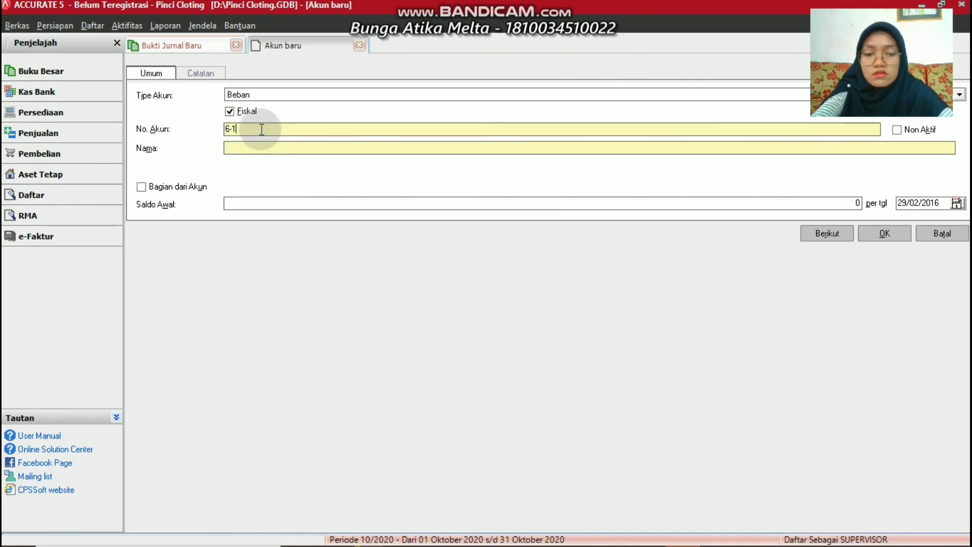
type("900")
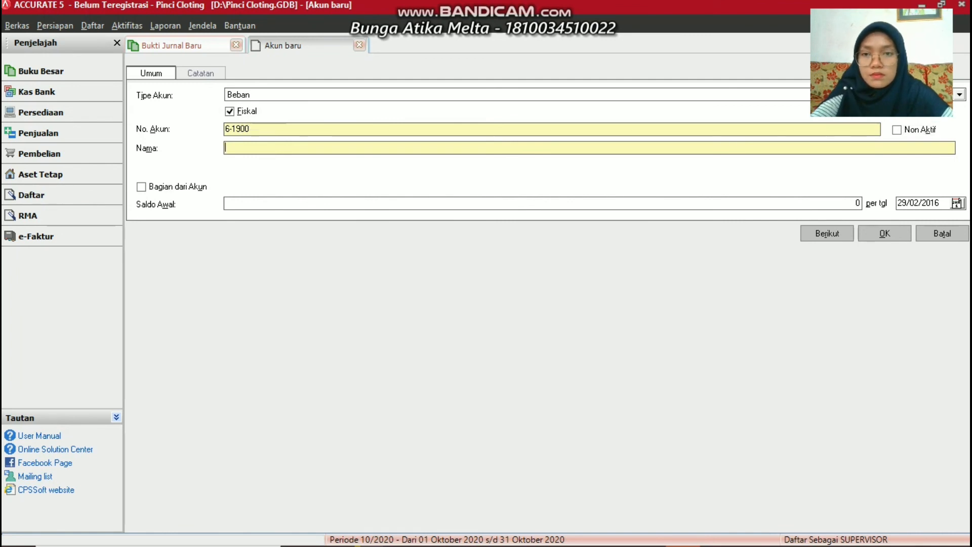
key("Tab")
type("Rent ")
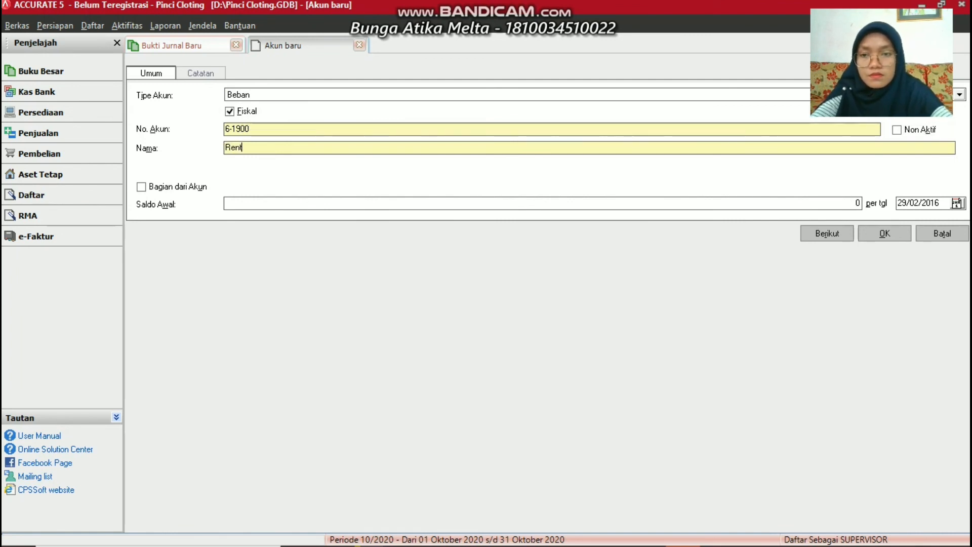
type("E")
type("xpense")
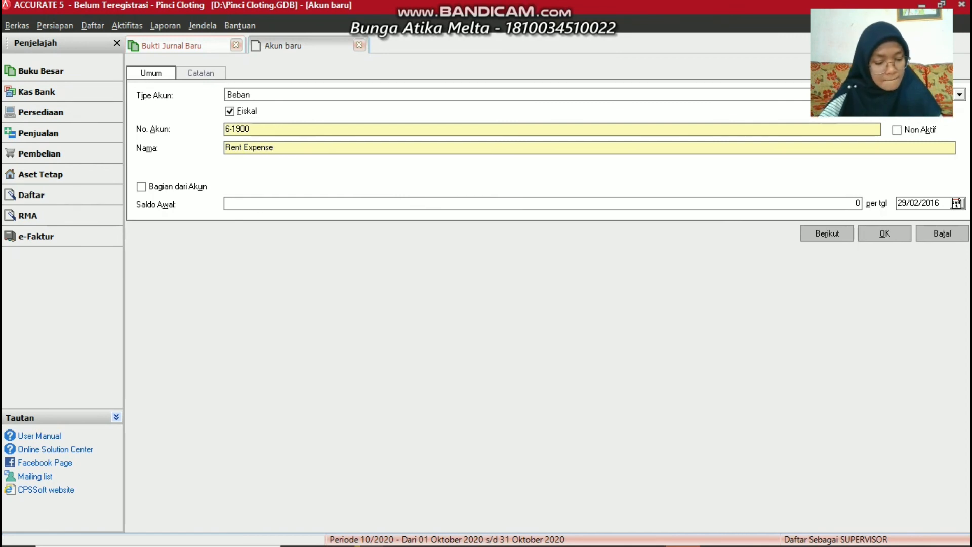
left_click(873, 231)
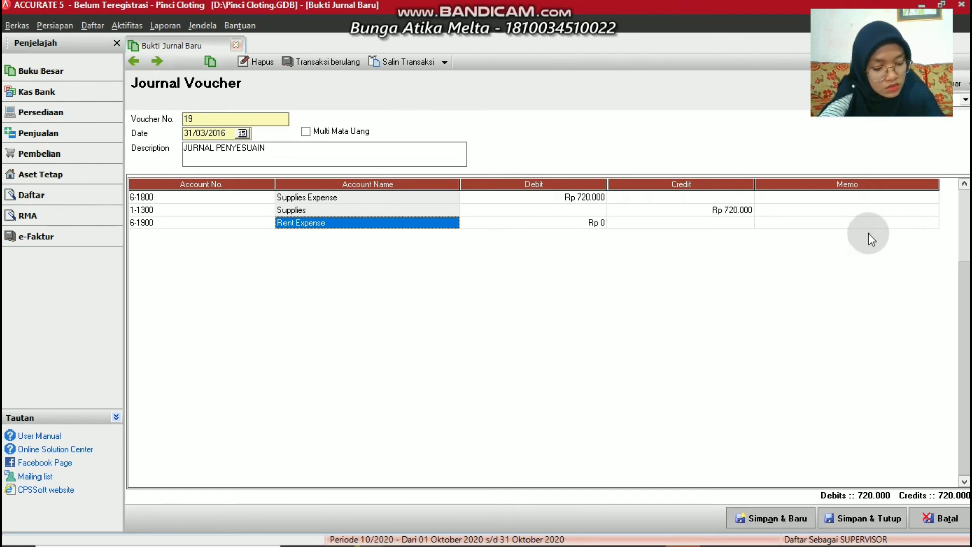
Debit 6-1900 Rent Expense Rp 593.750
left_click(551, 221)
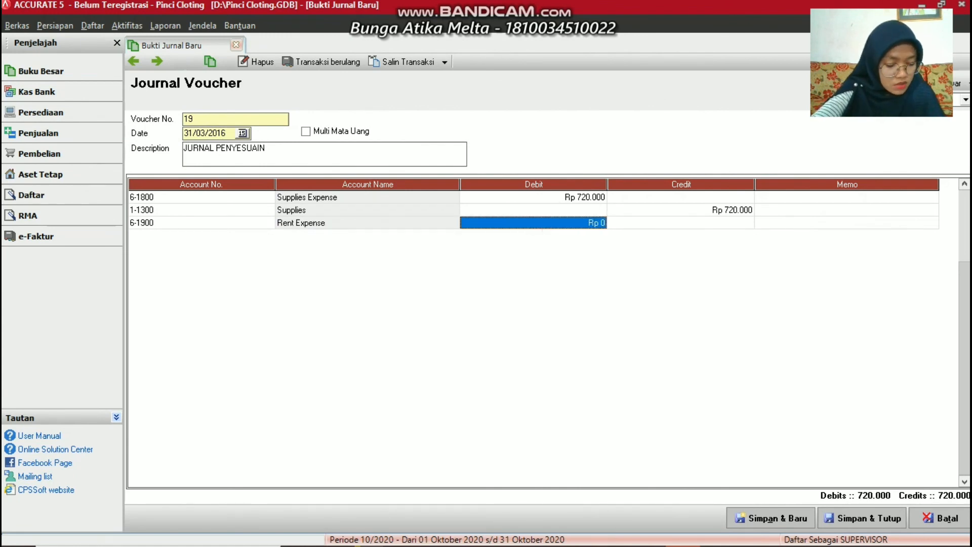
type("593")
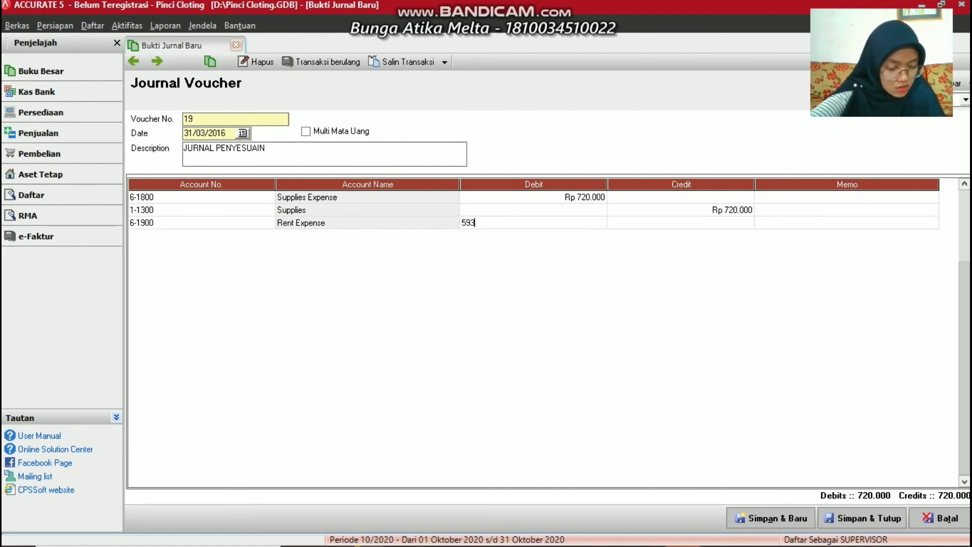
type(".7")
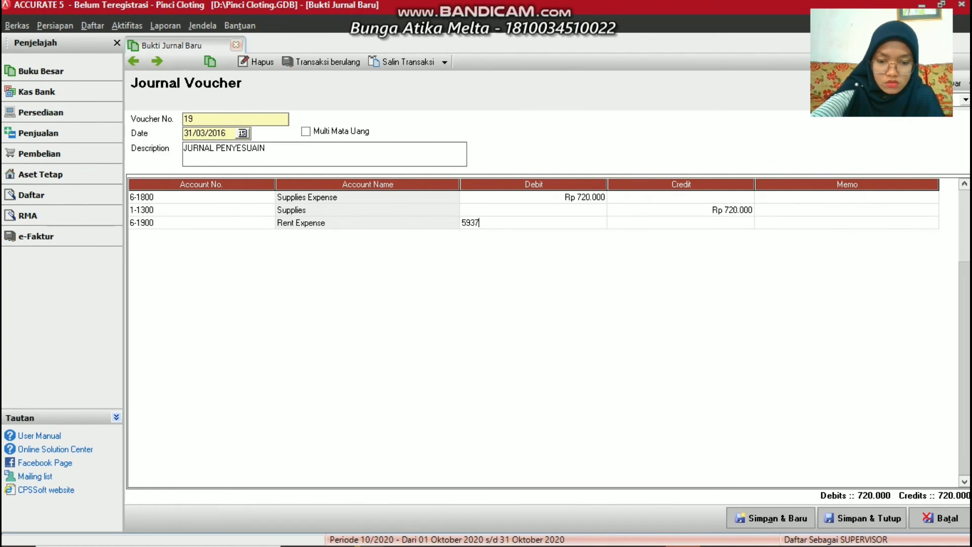
type("50")
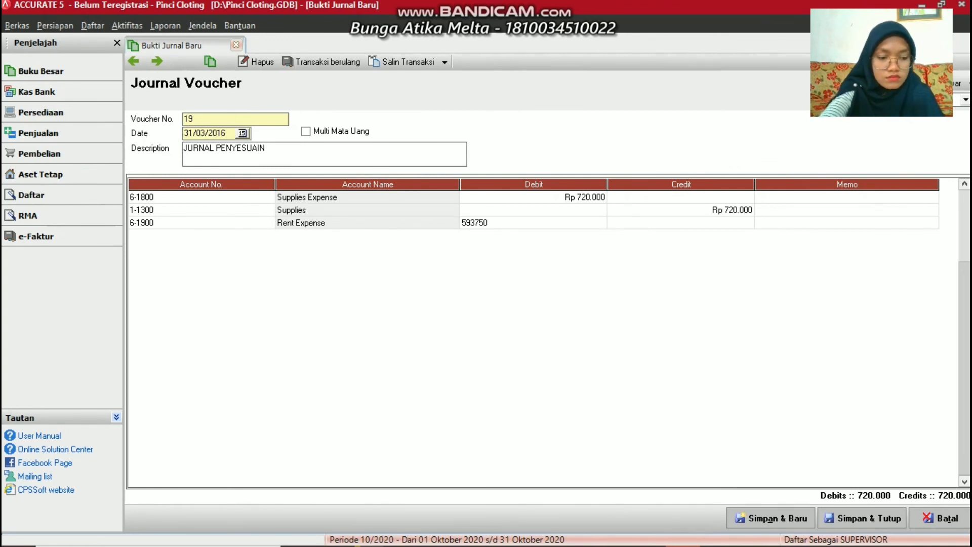
key("Tab")
key("Tab")
key("Tab")
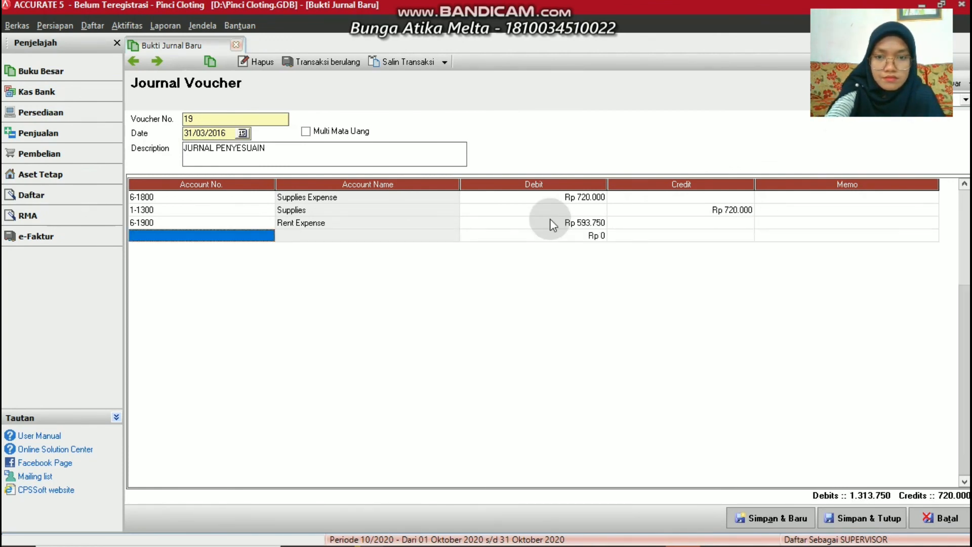
Credit 1-1400 Prepaid Rent Rp 593.750 on the next line, balancing the voucher at 1.313.750
left_click(272, 233)
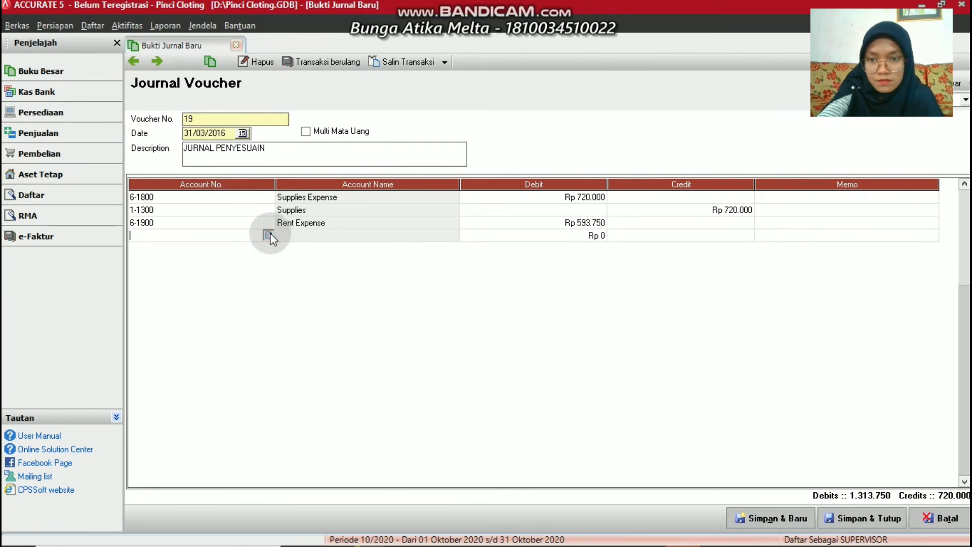
left_click(269, 236)
double_click(448, 228)
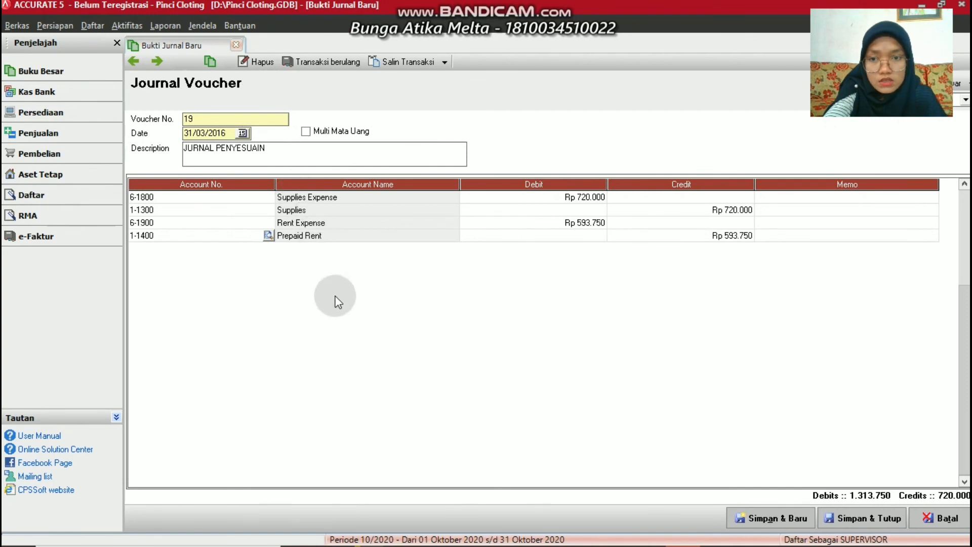
left_click(780, 236)
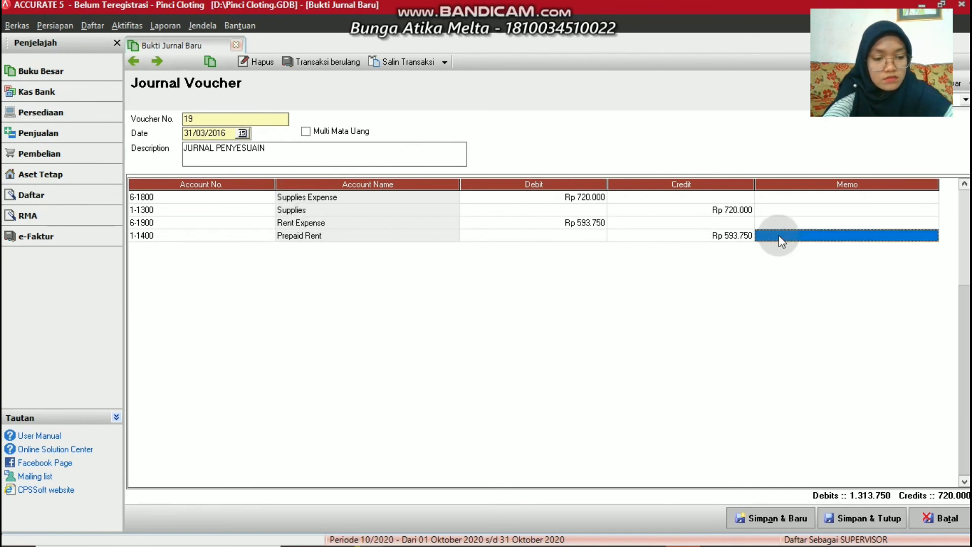
key("Return")
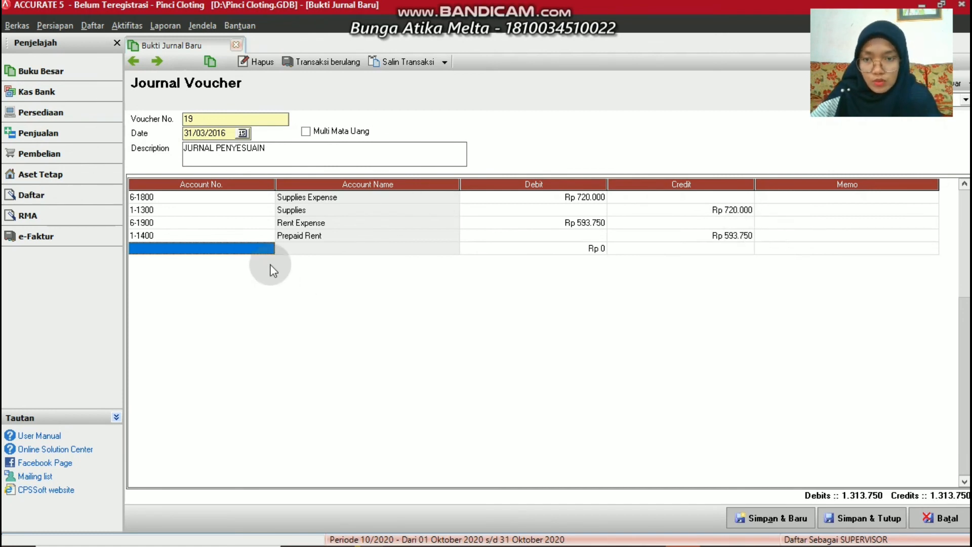
left_click(272, 249)
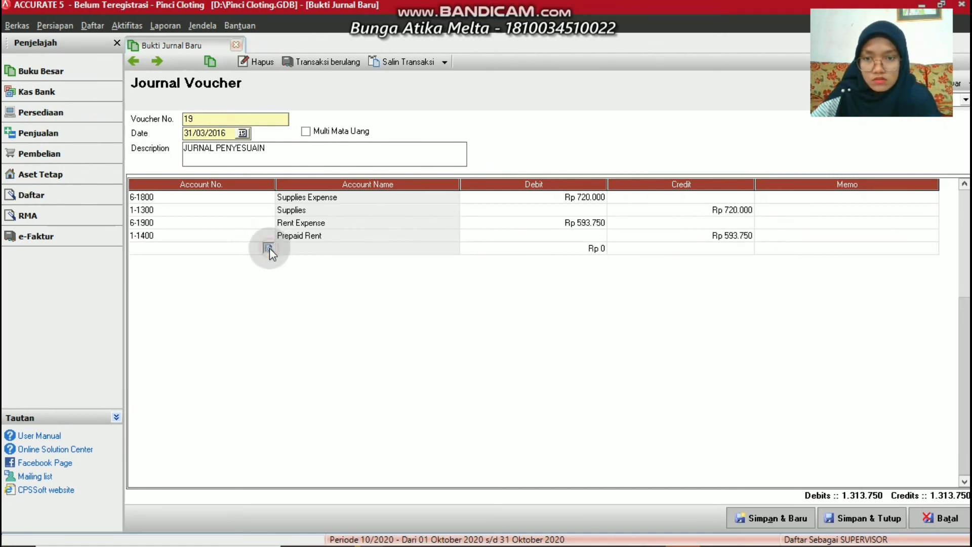
left_click(270, 247)
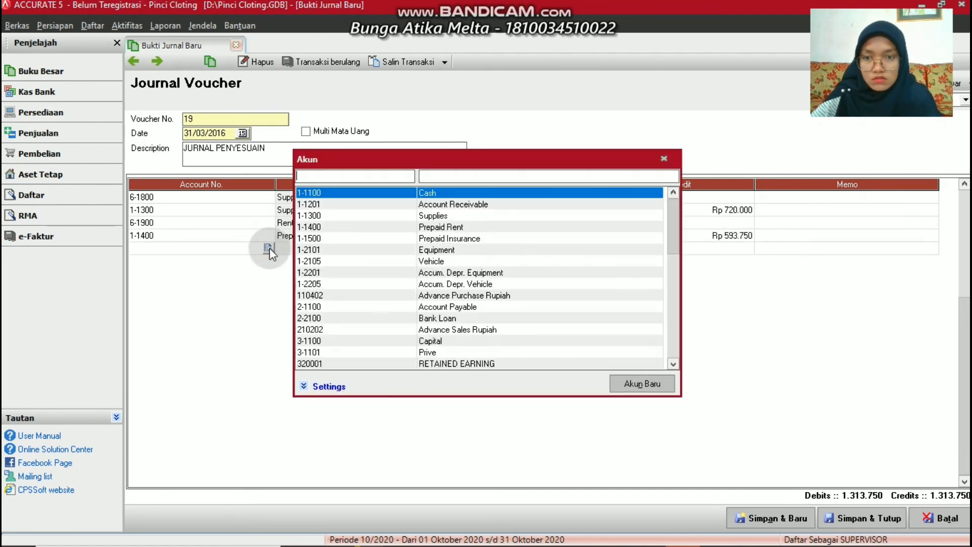
Create Beban account 6-1901 Insurance Expense and place it on the voucher's fifth line
left_click(624, 381)
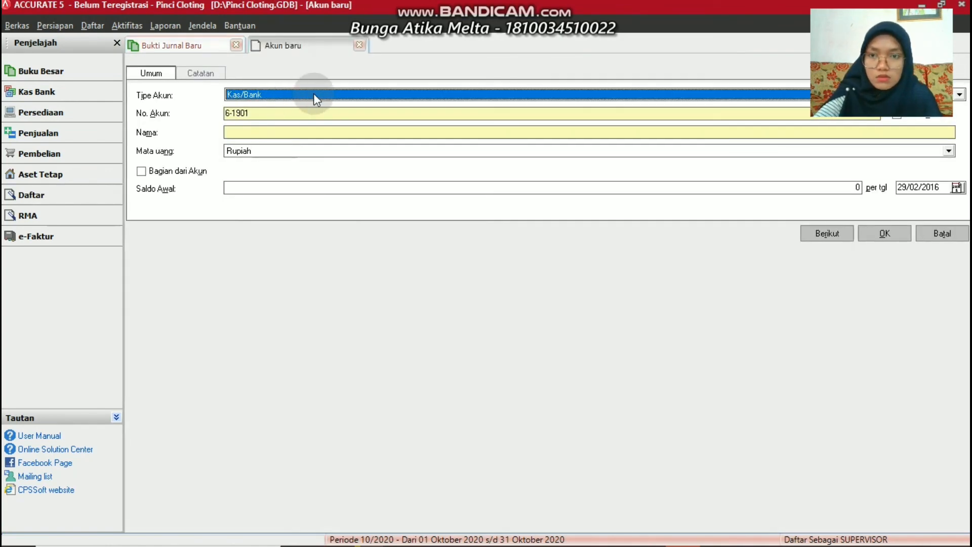
left_click(314, 93)
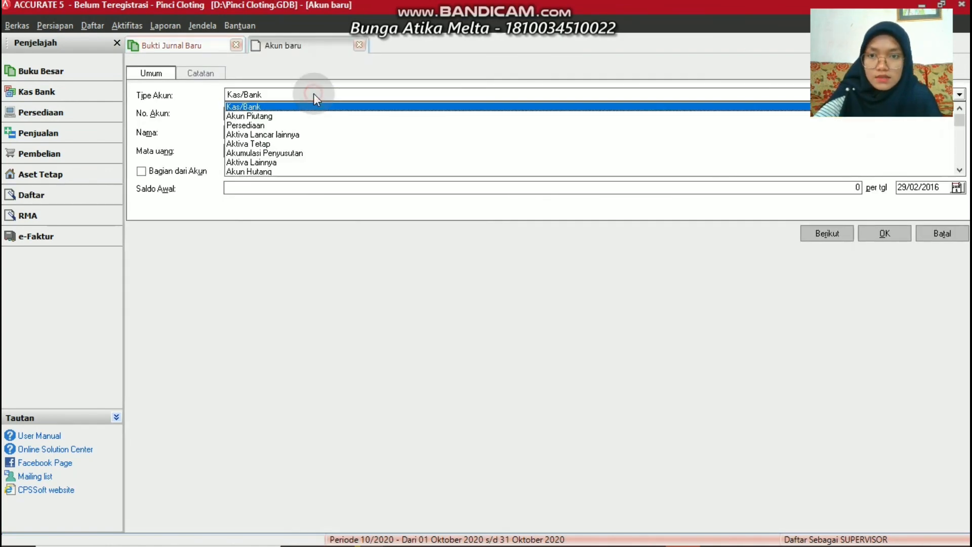
left_click(961, 161)
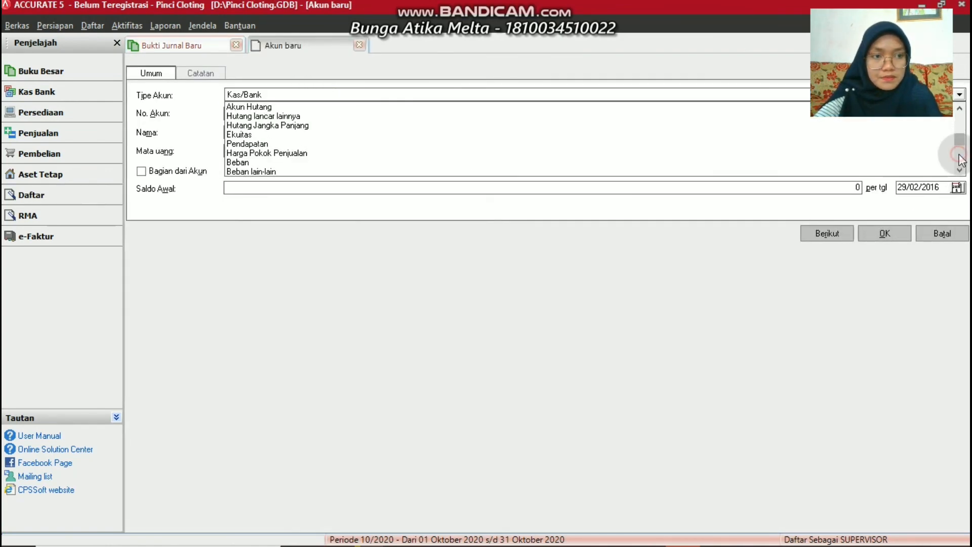
left_click(230, 164)
left_click(276, 132)
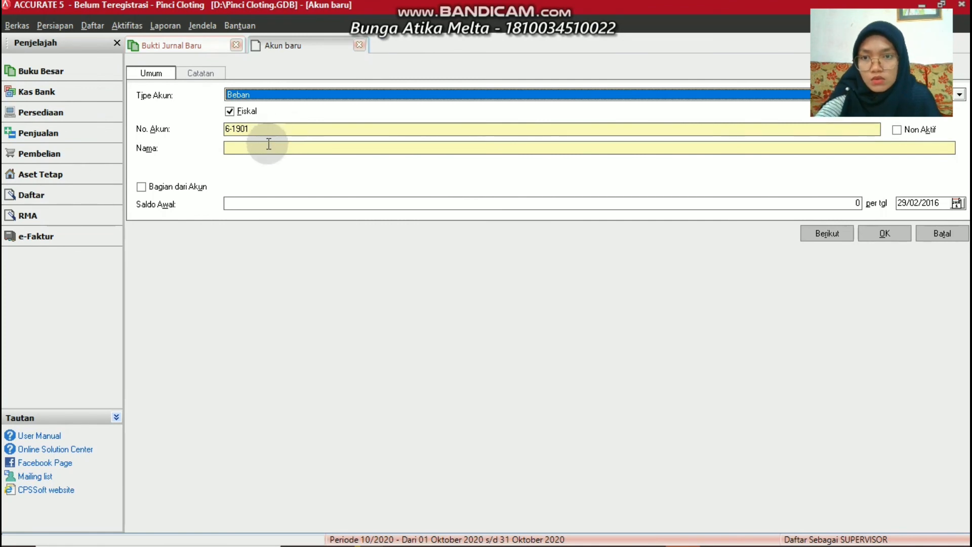
left_click(267, 144)
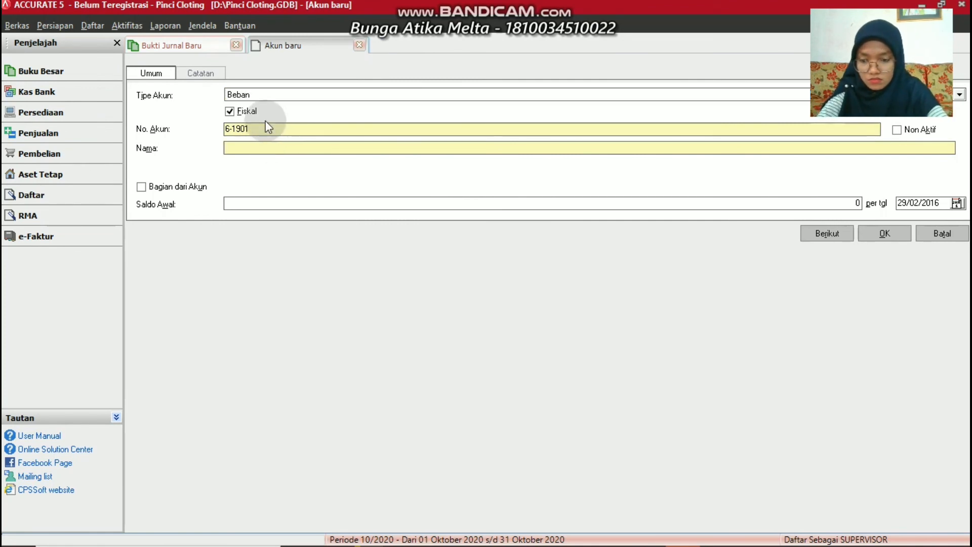
type("Ins")
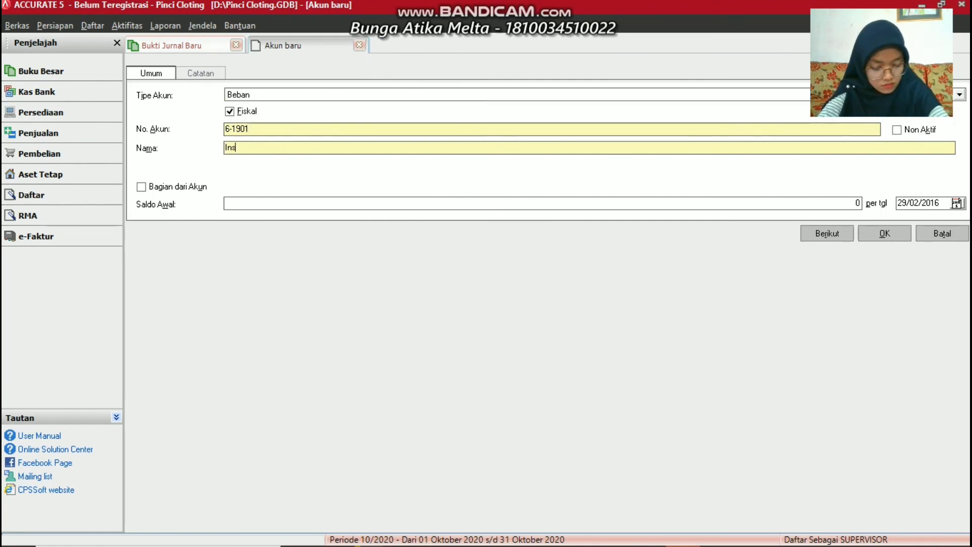
type("uran")
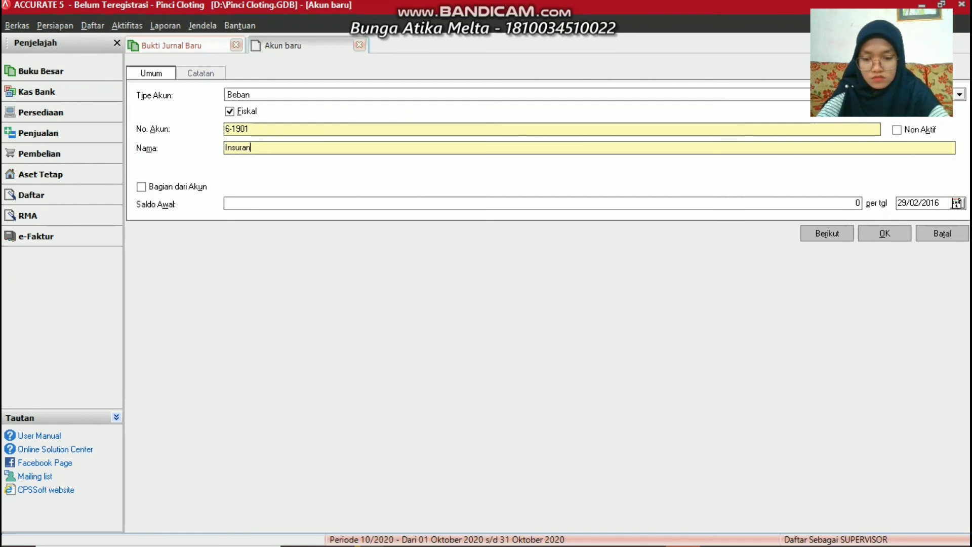
type("ce ")
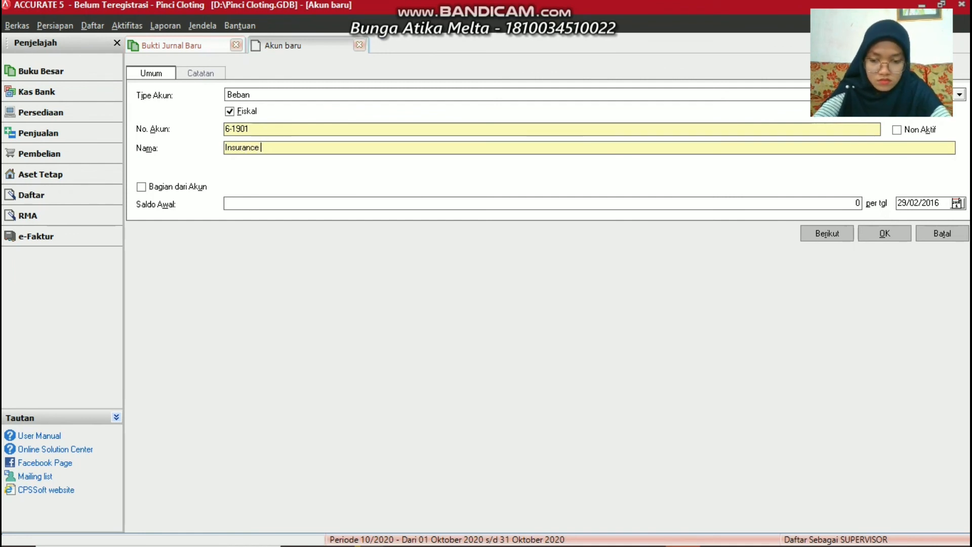
type("Expens")
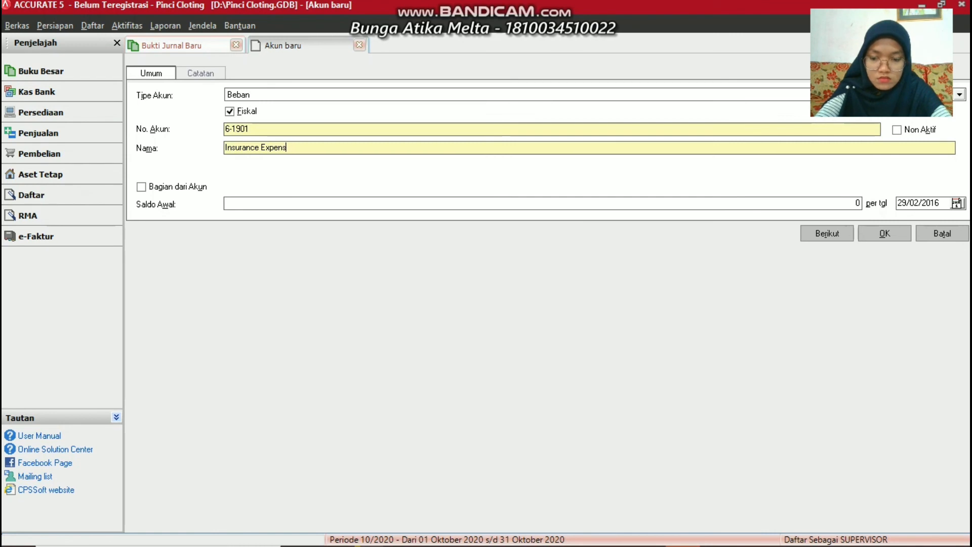
type("e")
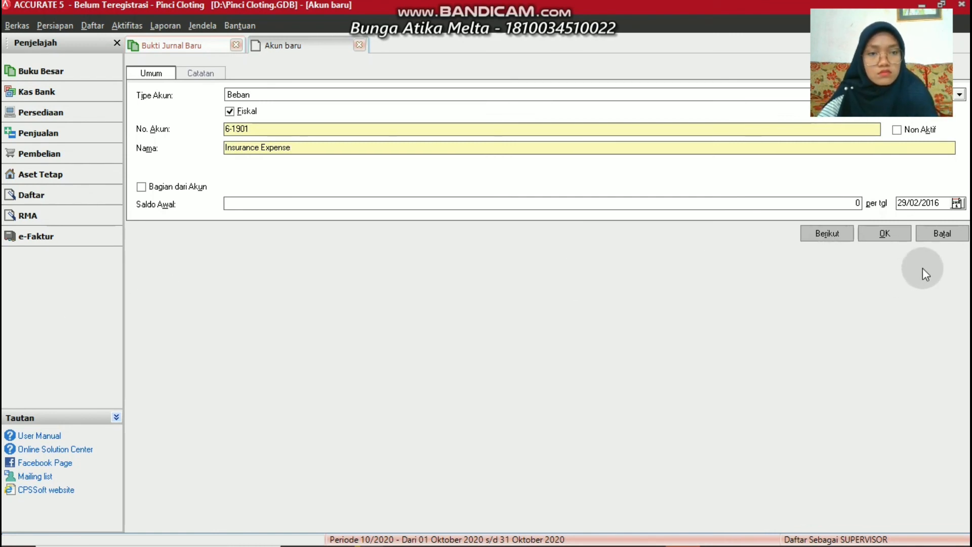
left_click(885, 233)
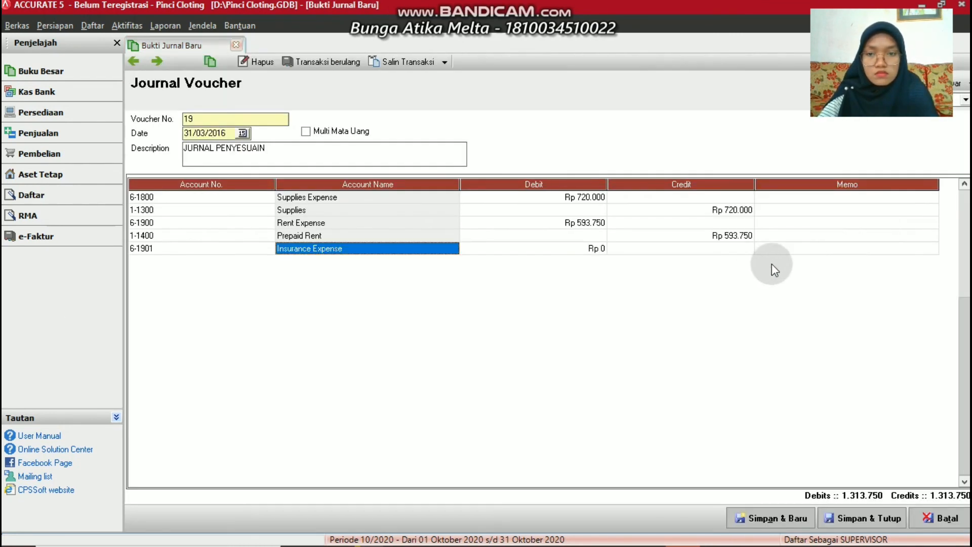
Debit 6-1901 Insurance Expense Rp 150.000
left_click(548, 249)
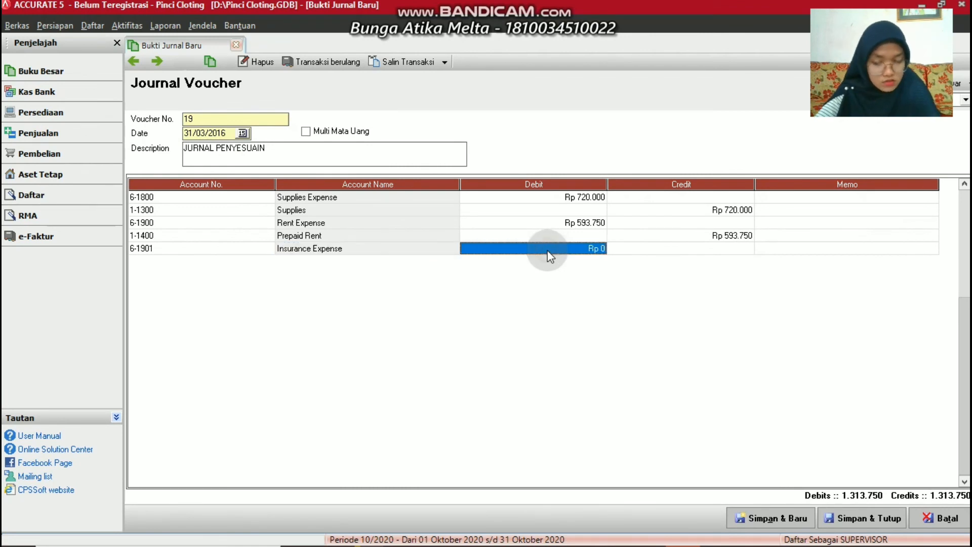
type("150")
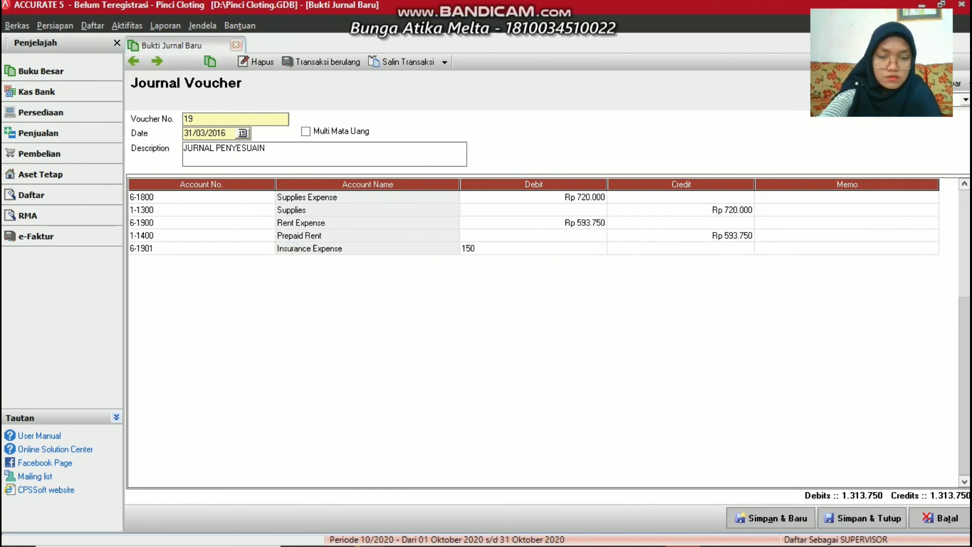
type(".000")
key("Tab")
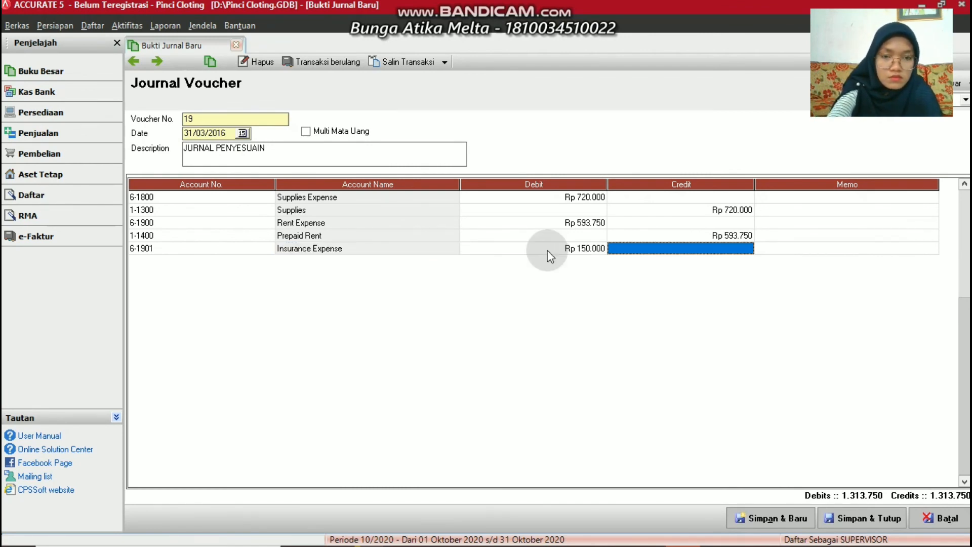
key("Tab")
key("Tab")
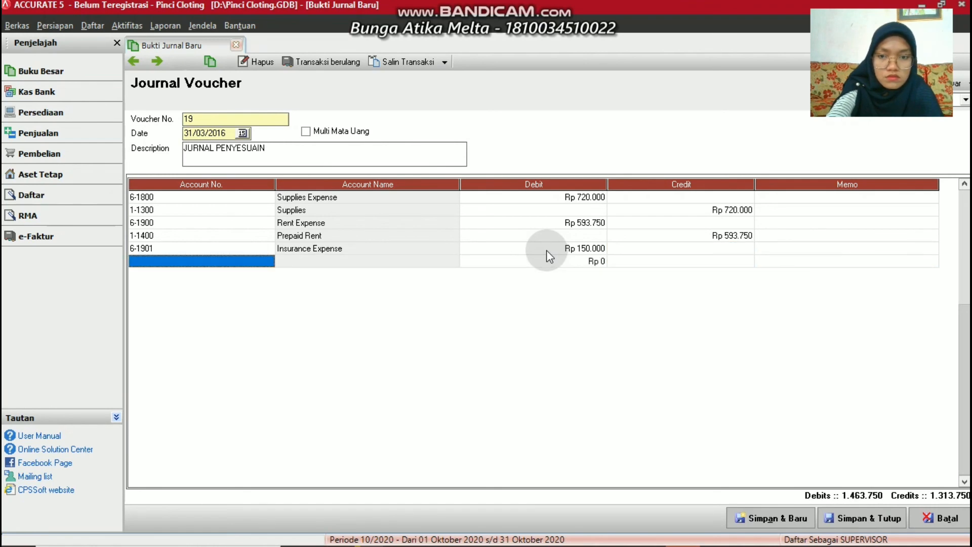
Credit 1-1500 Prepaid Insurance on the next line, then save and close voucher 19
left_click(268, 260)
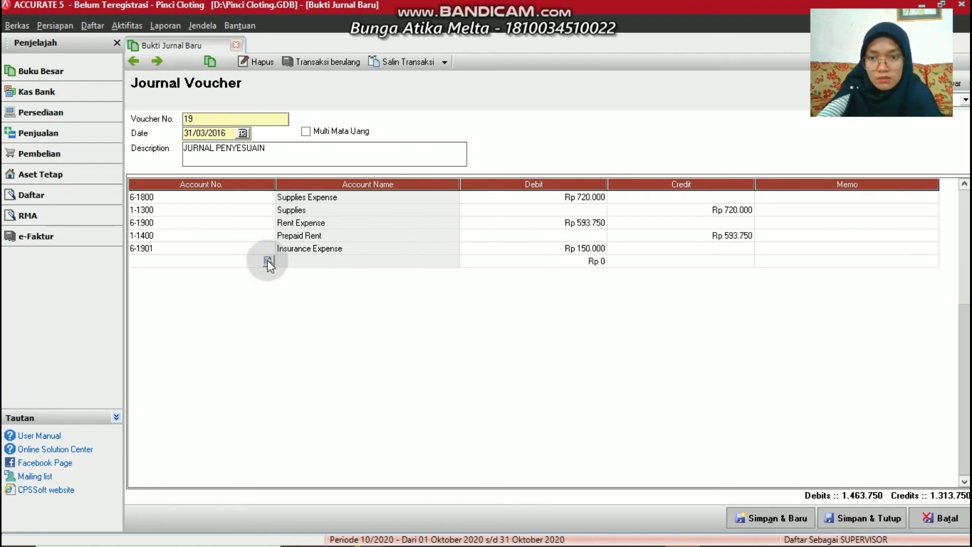
left_click(267, 261)
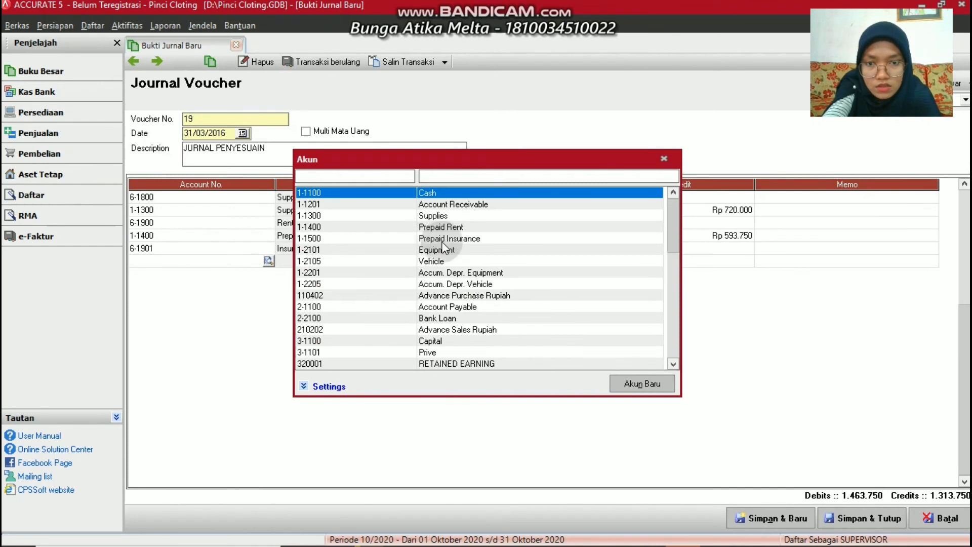
left_click(443, 242)
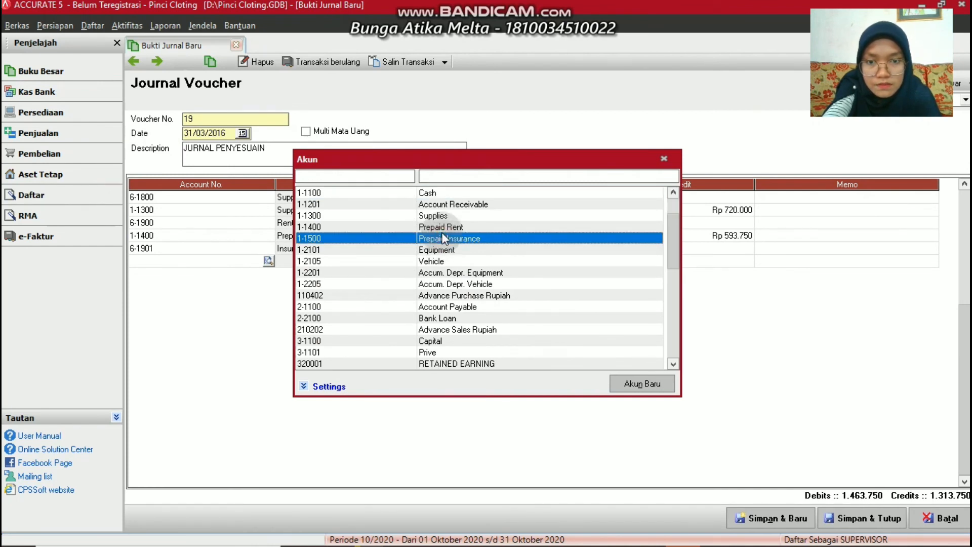
double_click(444, 239)
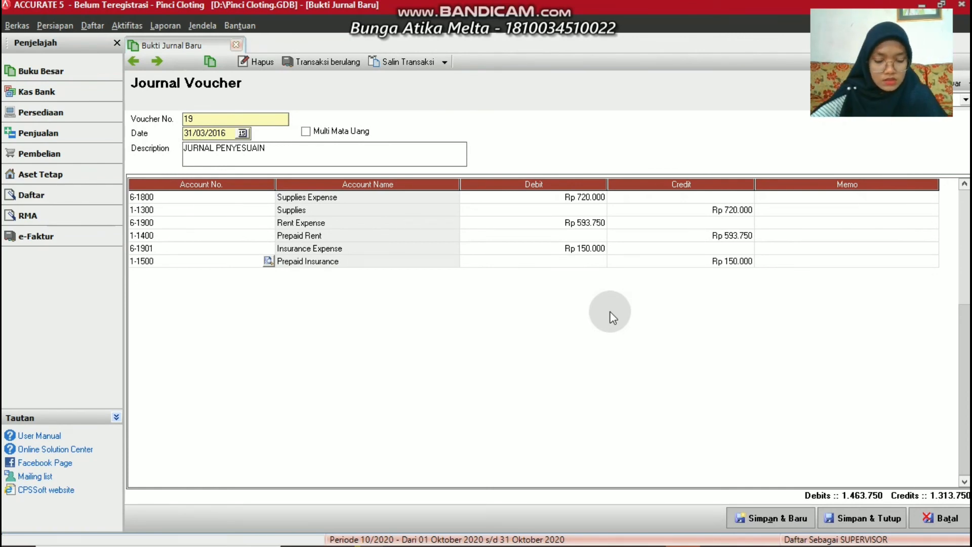
left_click(873, 518)
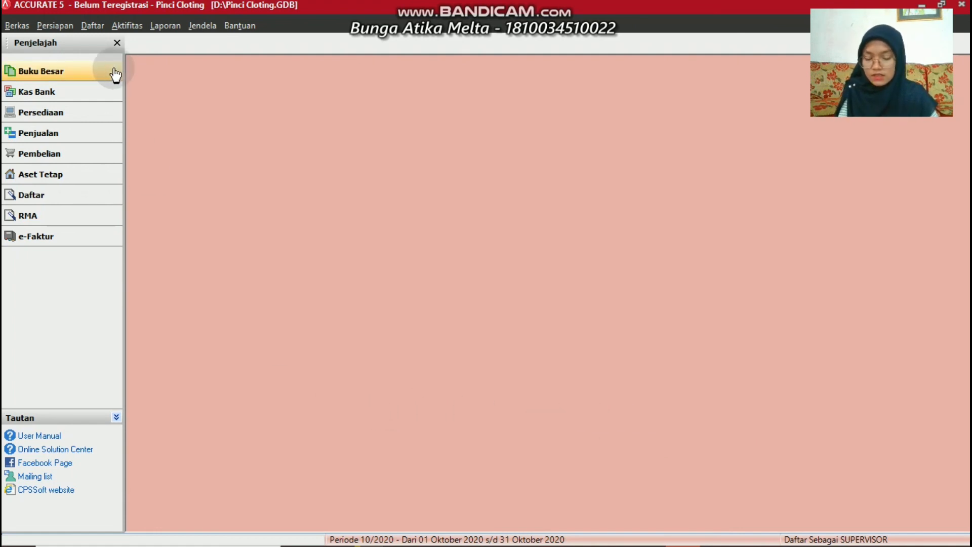
Open the Neraca (Standar) report from Laporan > Daftar Laporan under Laporan Keuangan
left_click(167, 26)
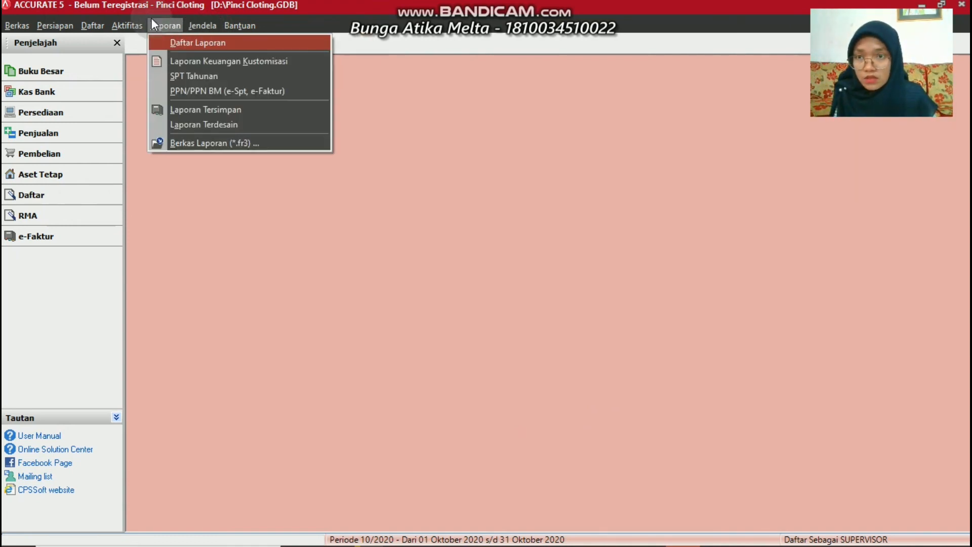
left_click(170, 42)
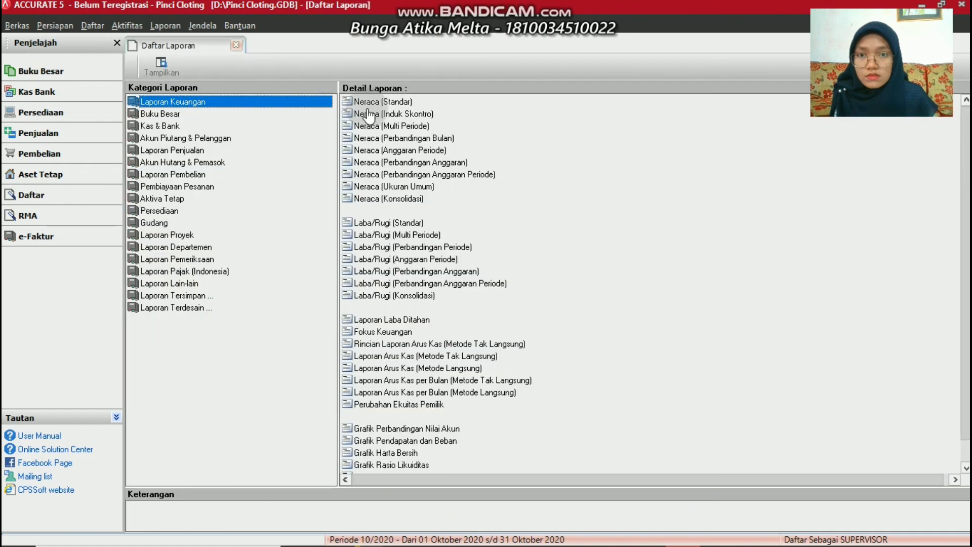
left_click(373, 102)
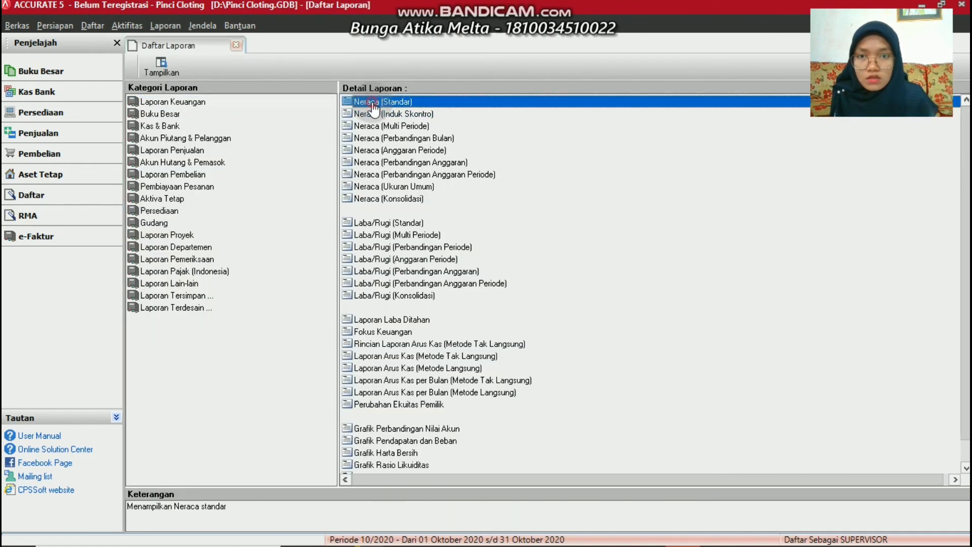
double_click(372, 104)
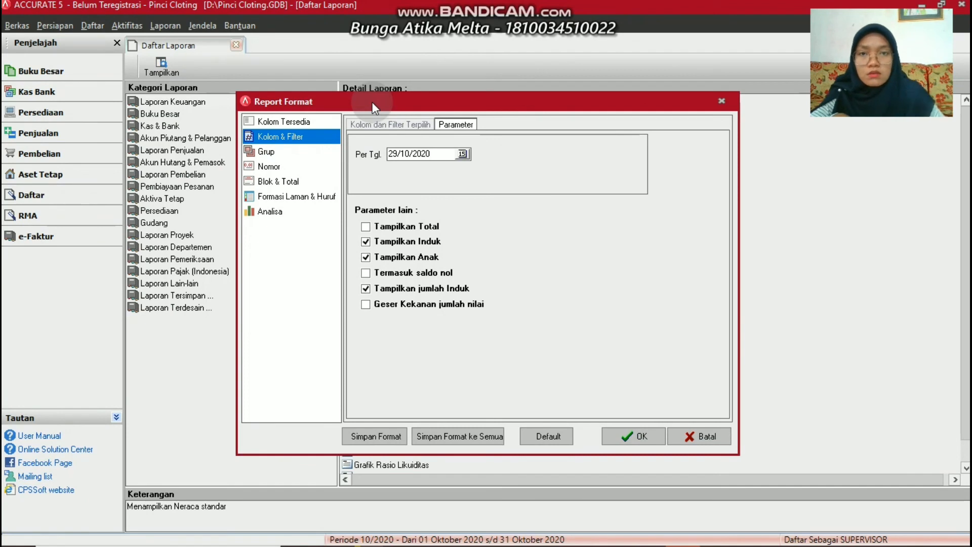
Set the balance sheet's Per Tgl date to 31/03/2016 and run the report
left_click(438, 151)
key("BackSpace")
key("BackSpace")
key("BackSpace")
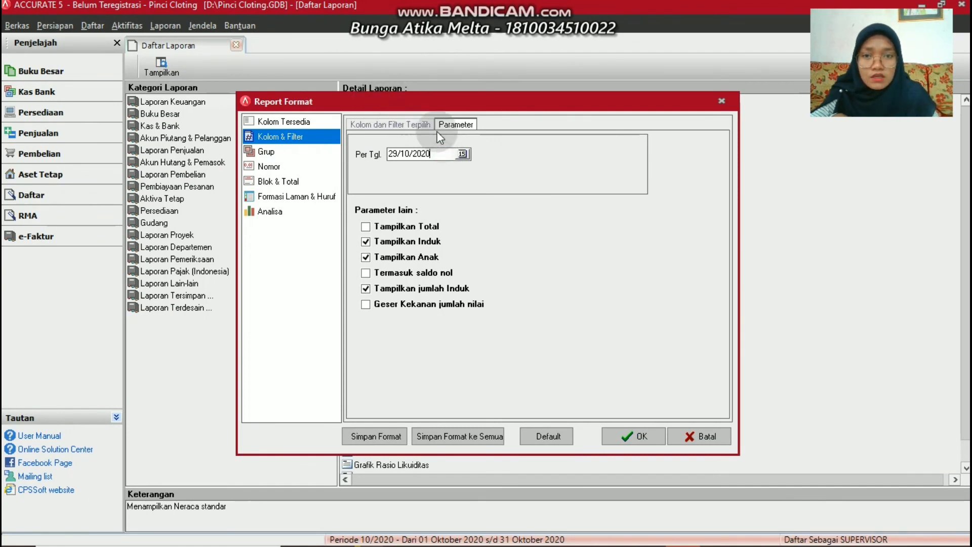
key("BackSpace")
key("BackSpace")
key("BackSpace")
key("BackSpace")
key("BackSpace")
key("BackSpace")
key("BackSpace")
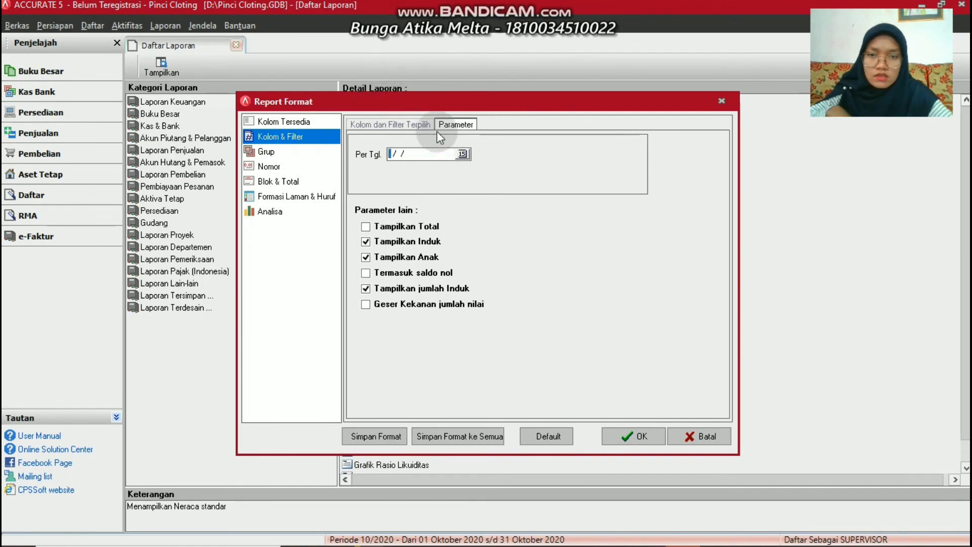
type("31/03/")
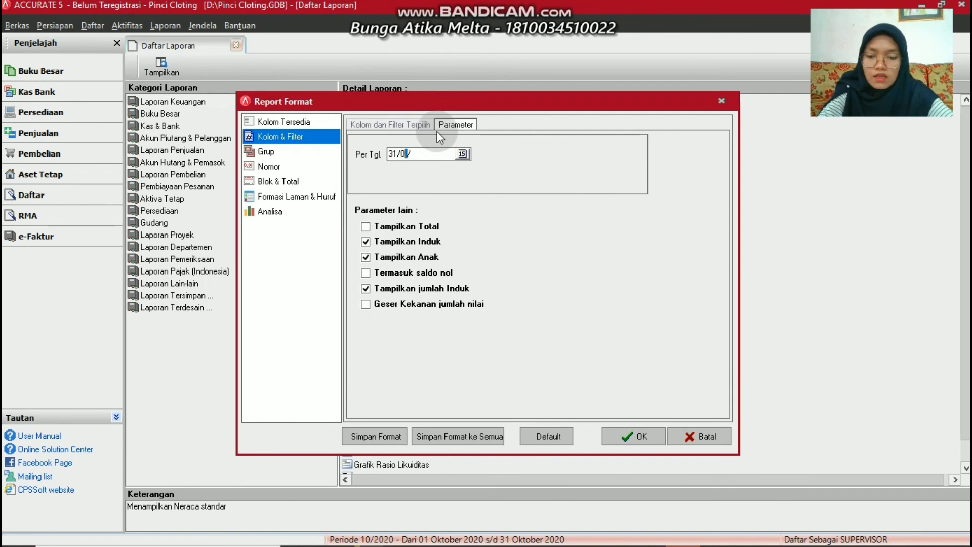
type("2016")
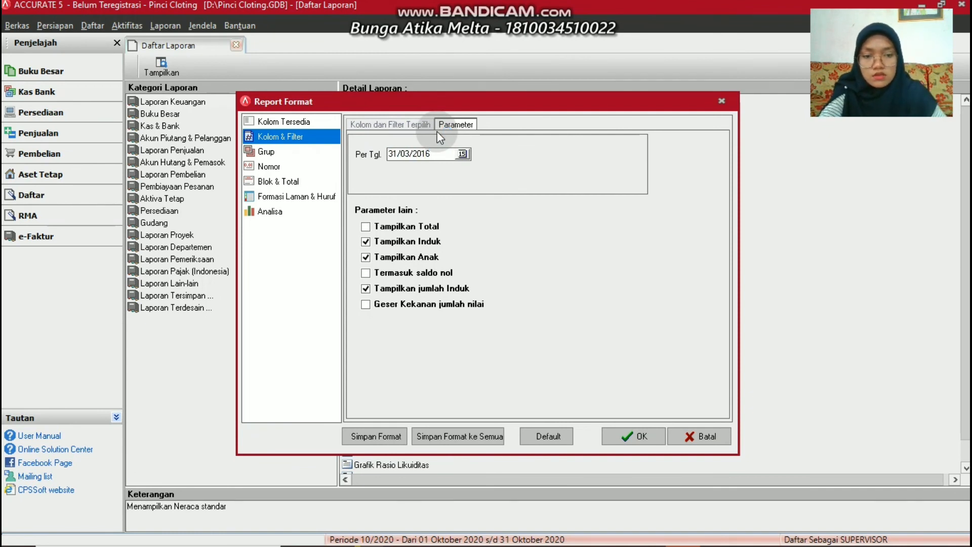
left_click(625, 434)
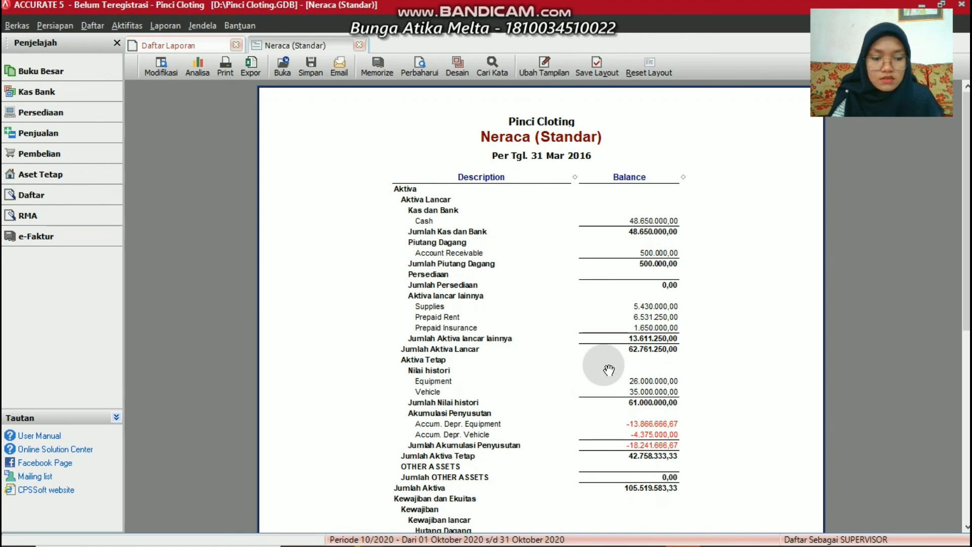
Check that liabilities and equity total 105.519.583,33, matching assets, then return to the report list
scroll(609, 370, "down", 3)
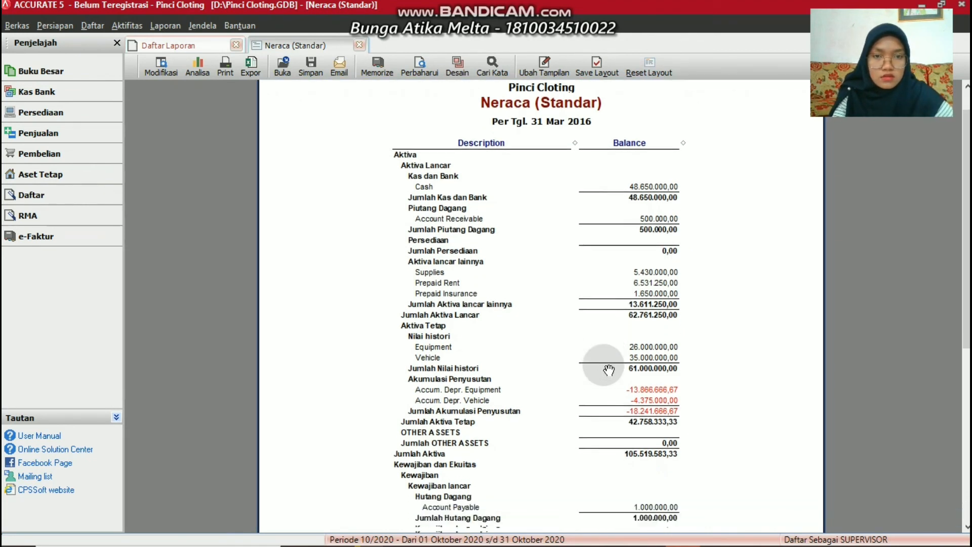
scroll(609, 370, "down", 10)
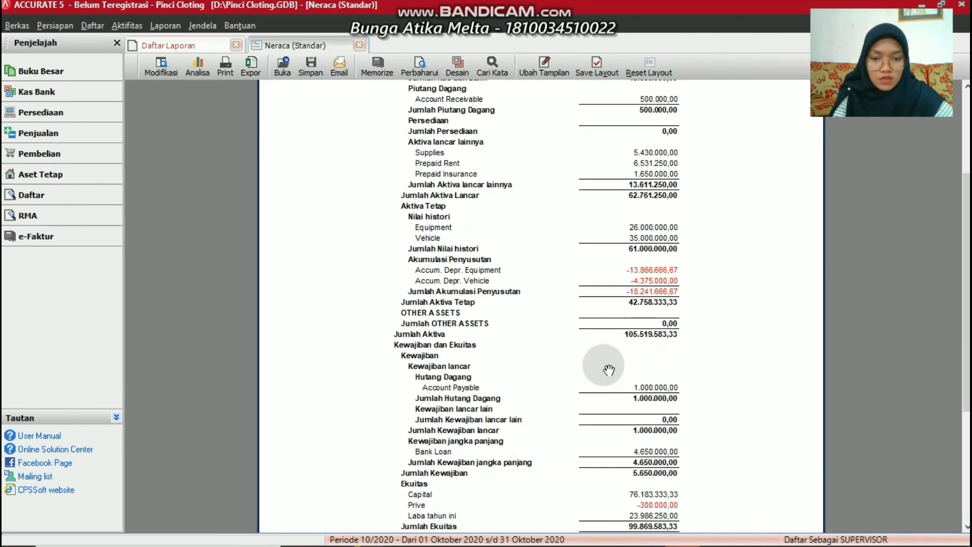
scroll(609, 370, "down", 10)
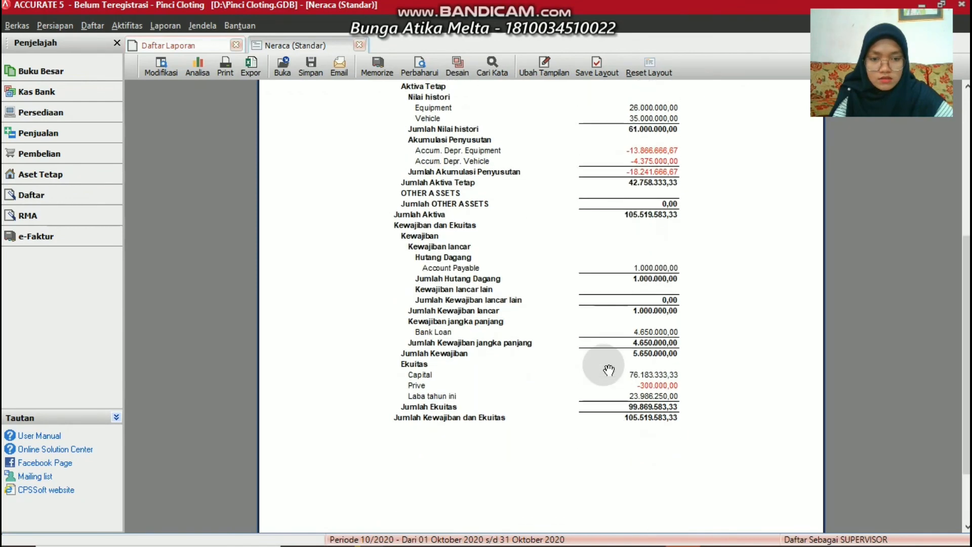
scroll(609, 370, "up", 9)
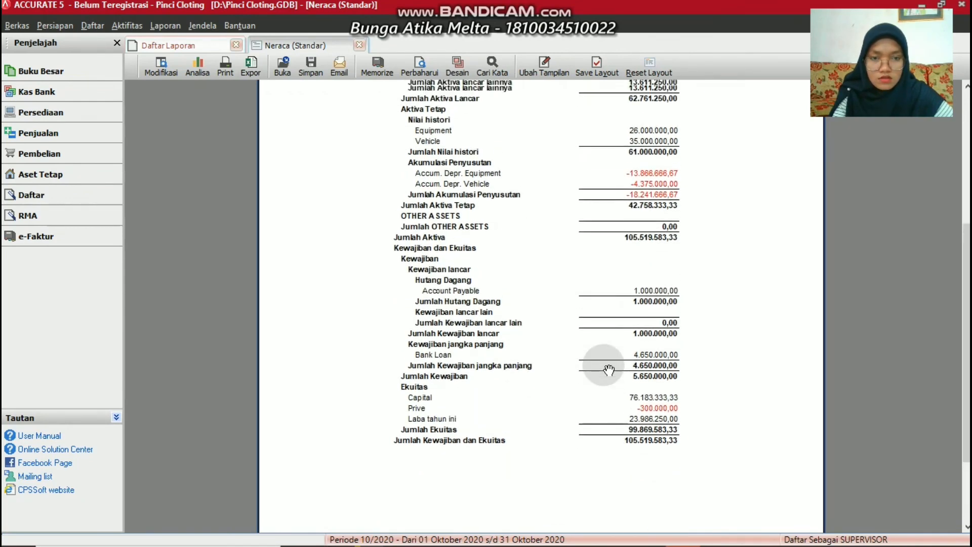
scroll(609, 370, "up", 7)
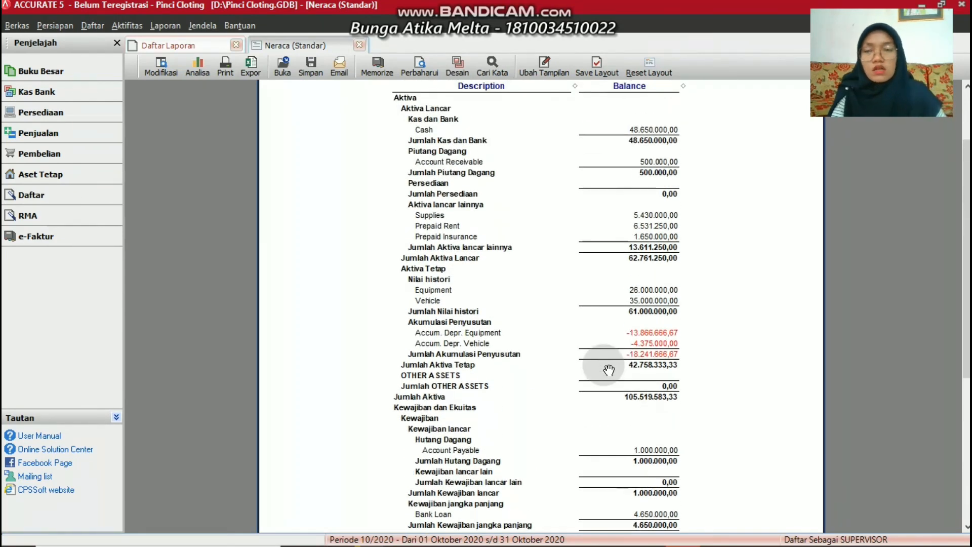
left_click(193, 44)
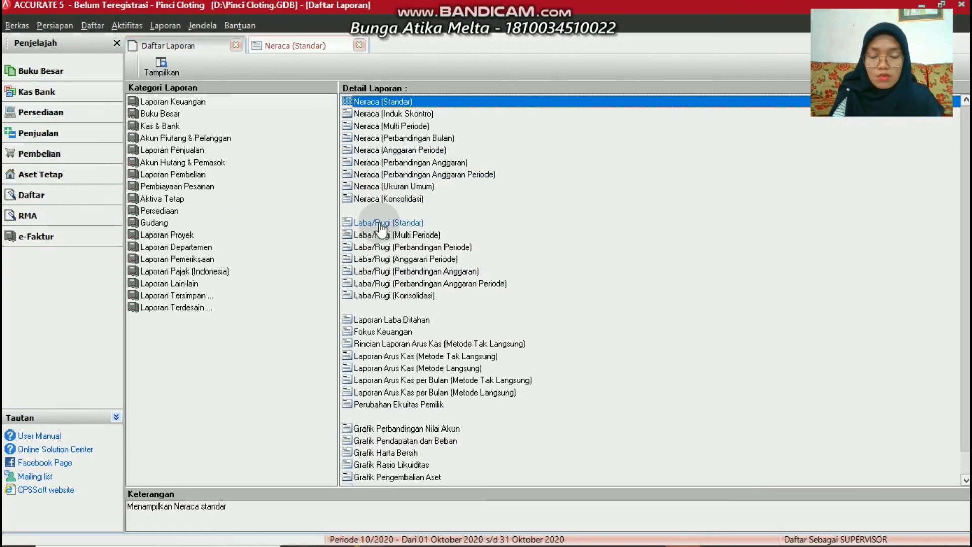